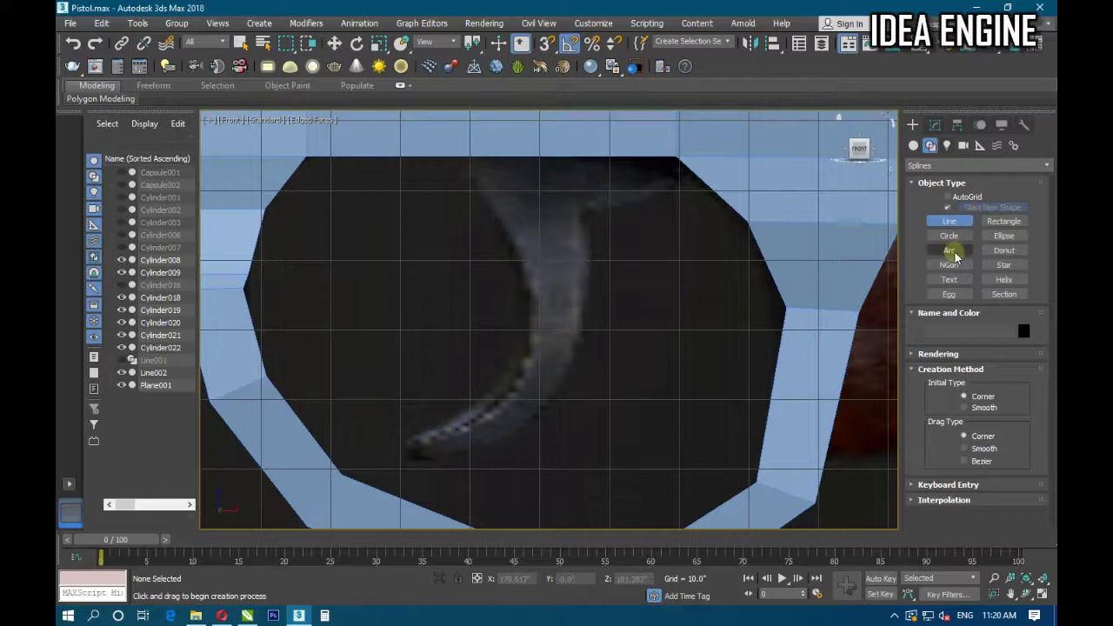
# Draw Arc001 from the trigger's top to its tip in Front view, bulged to radius 23.07.
pyautogui.click(948, 250)
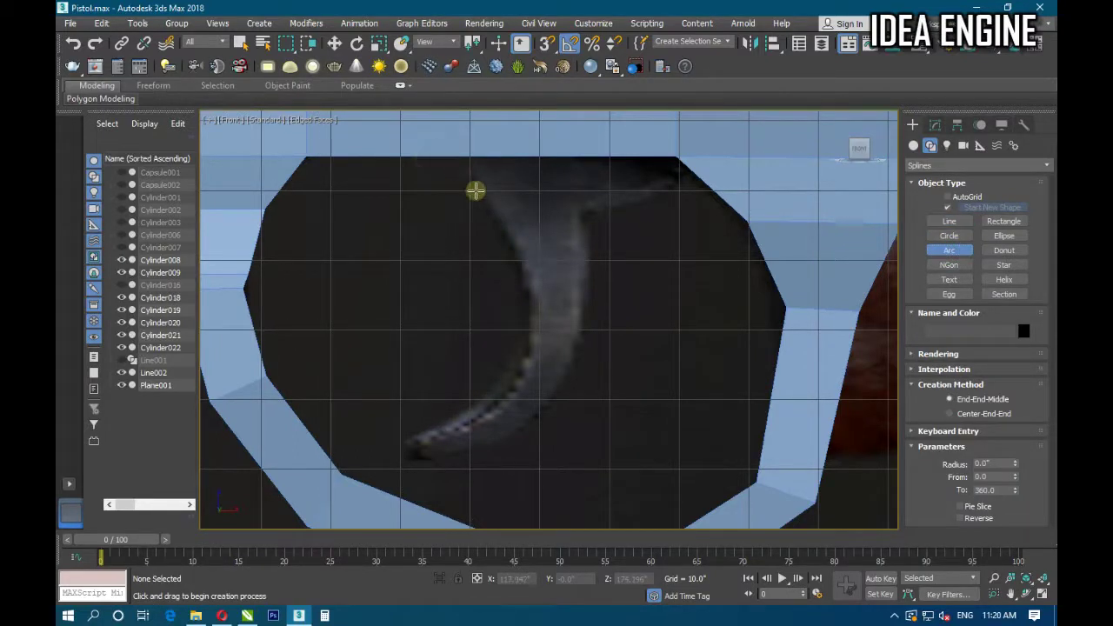
pyautogui.moveTo(437, 150); pyautogui.dragTo(408, 440)
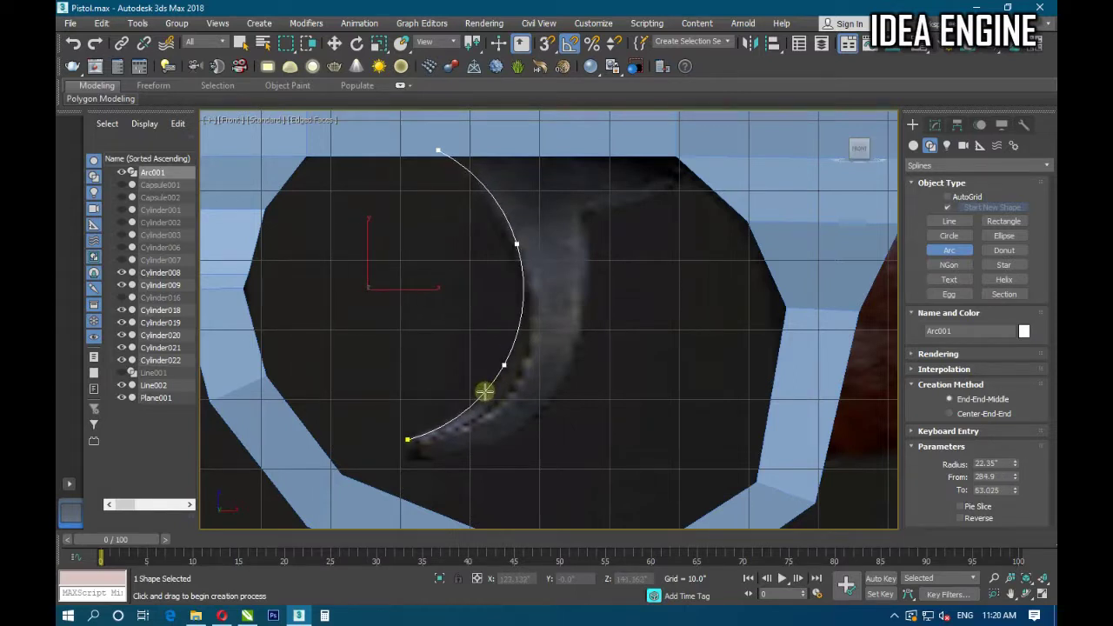
pyautogui.rightClick(483, 392)
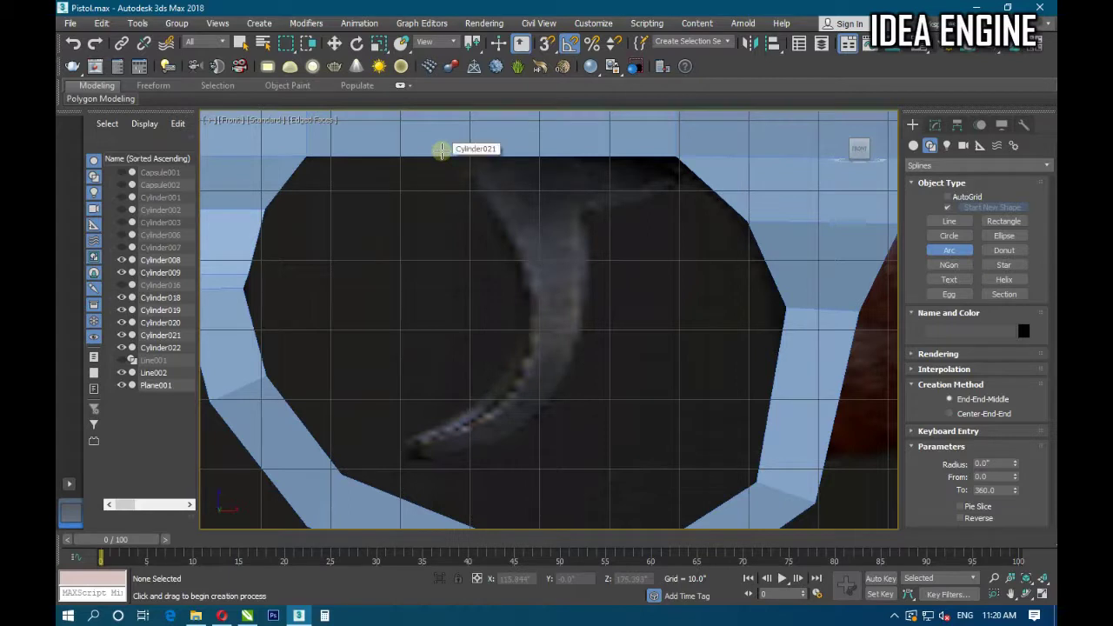
pyautogui.moveTo(457, 182); pyautogui.dragTo(420, 429)
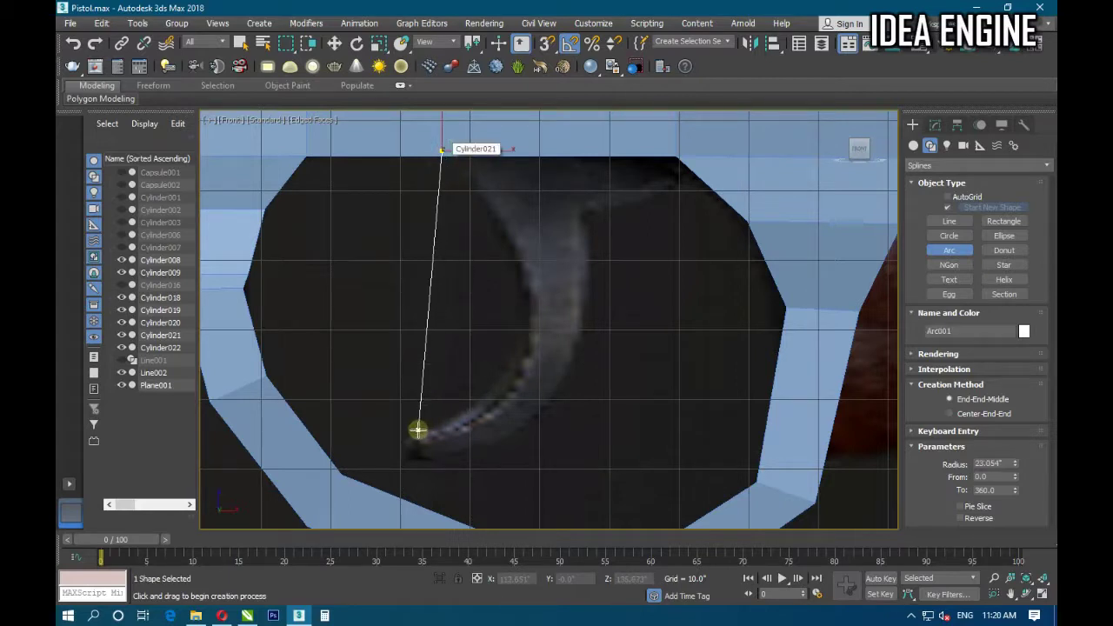
pyautogui.moveTo(420, 429); pyautogui.dragTo(409, 440)
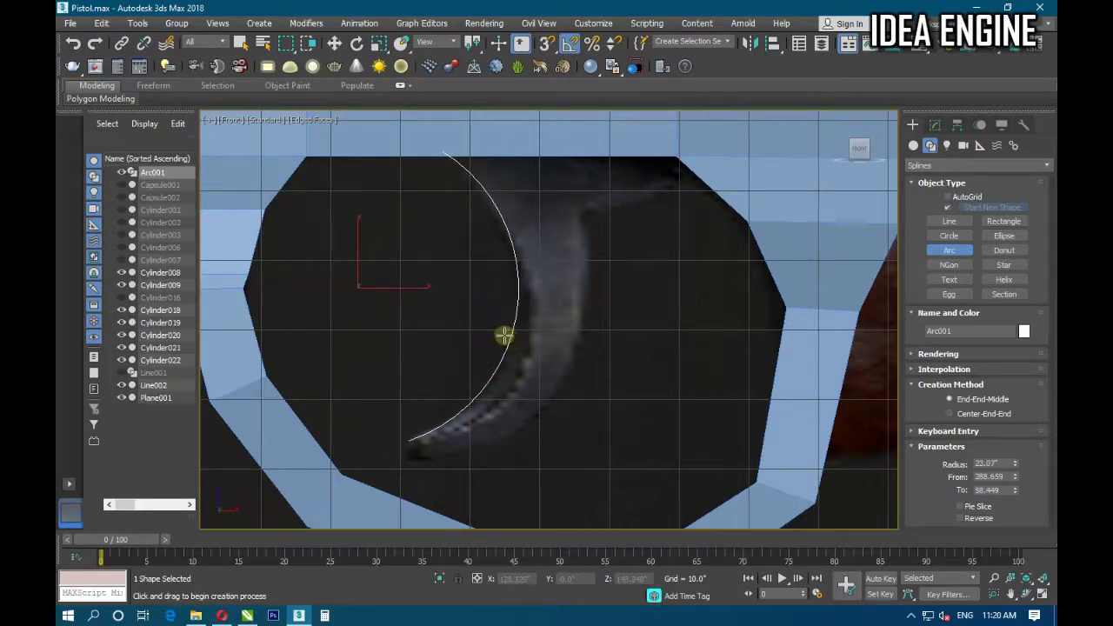
pyautogui.press('w')
pyautogui.click(935, 125)
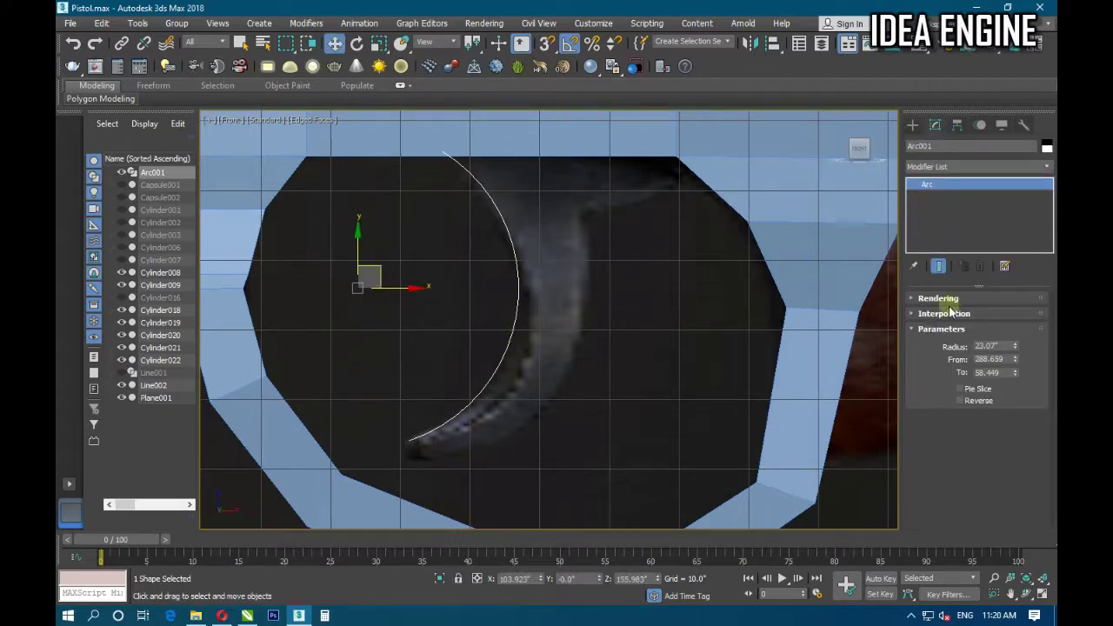
# Add an Extrude modifier to the arc with Amount 6.5.
pyautogui.press('p')
pyautogui.click(941, 167)
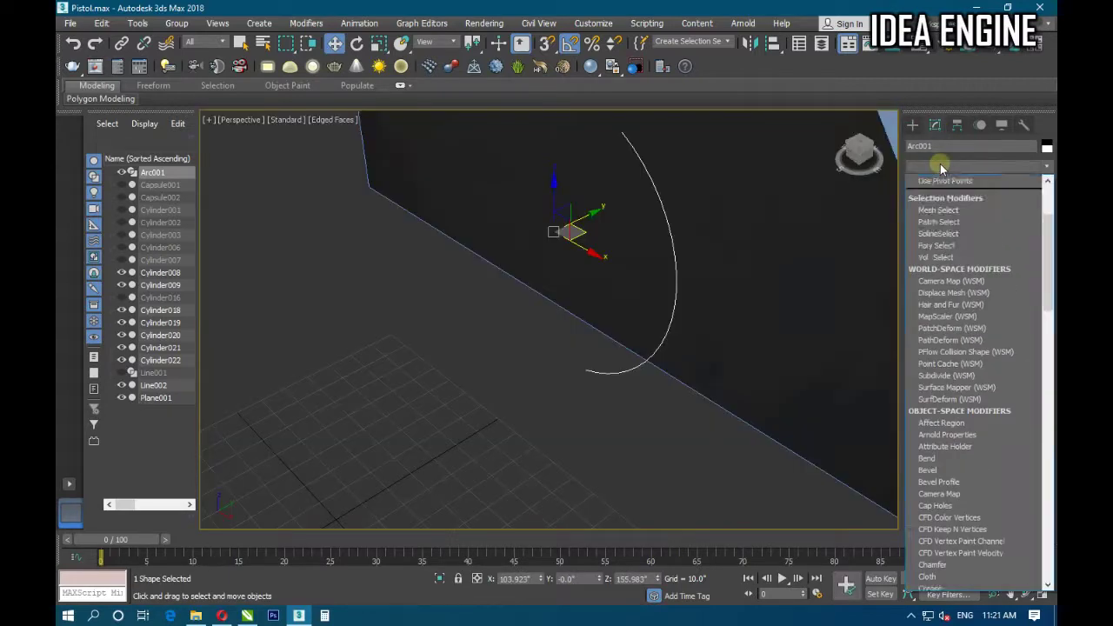
pyautogui.write('ex')
pyautogui.press('Return')
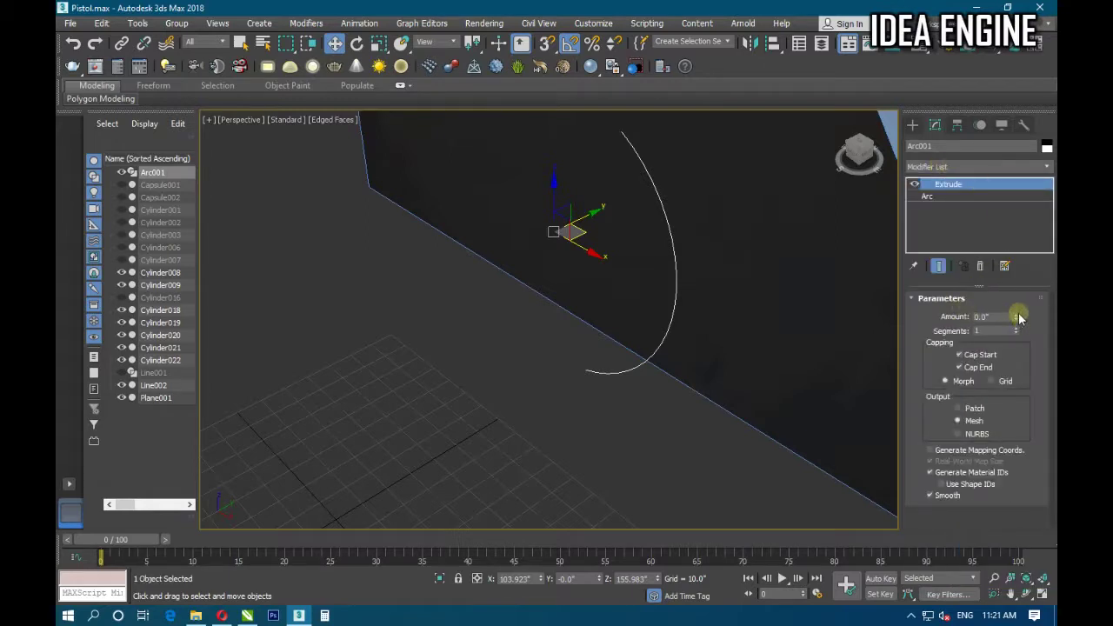
pyautogui.moveTo(1019, 315); pyautogui.dragTo(1022, 303)
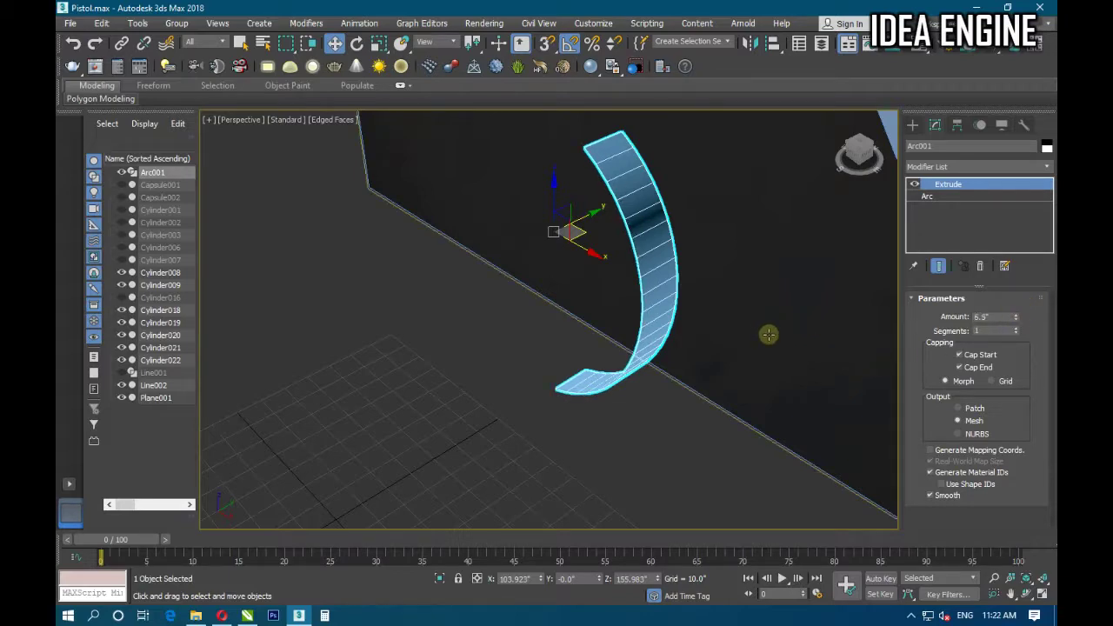
# Move the extruded arc along Y to 134.0 inside the trigger guard.
pyautogui.moveTo(768, 333)
pyautogui.keyDown('alt'); pyautogui.mouseDown(button='middle')
pyautogui.moveTo(743, 365)
pyautogui.moveTo(592, 371)
pyautogui.mouseUp(button='middle'); pyautogui.keyUp('alt')
pyautogui.scroll(3, 743, 365)
pyautogui.scroll(2, 505, 370)
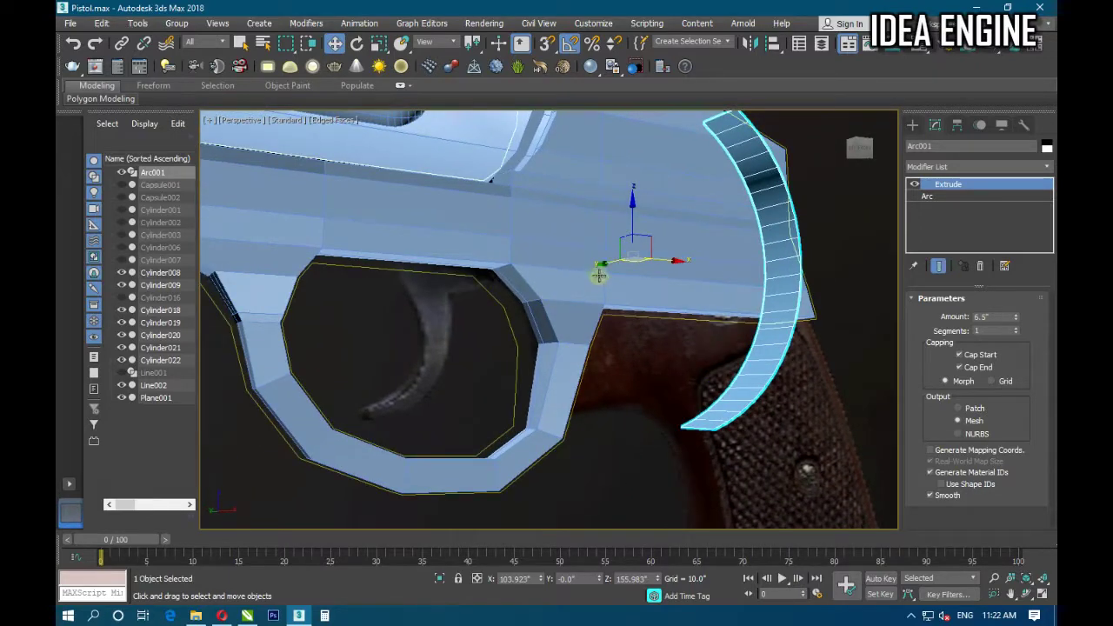
pyautogui.scroll(-3, 348, 392)
pyautogui.scroll(-2, 348, 423)
pyautogui.moveTo(347, 423)
pyautogui.mouseDown(button='middle')
pyautogui.moveTo(443, 411)
pyautogui.moveTo(556, 354)
pyautogui.mouseUp(button='middle')
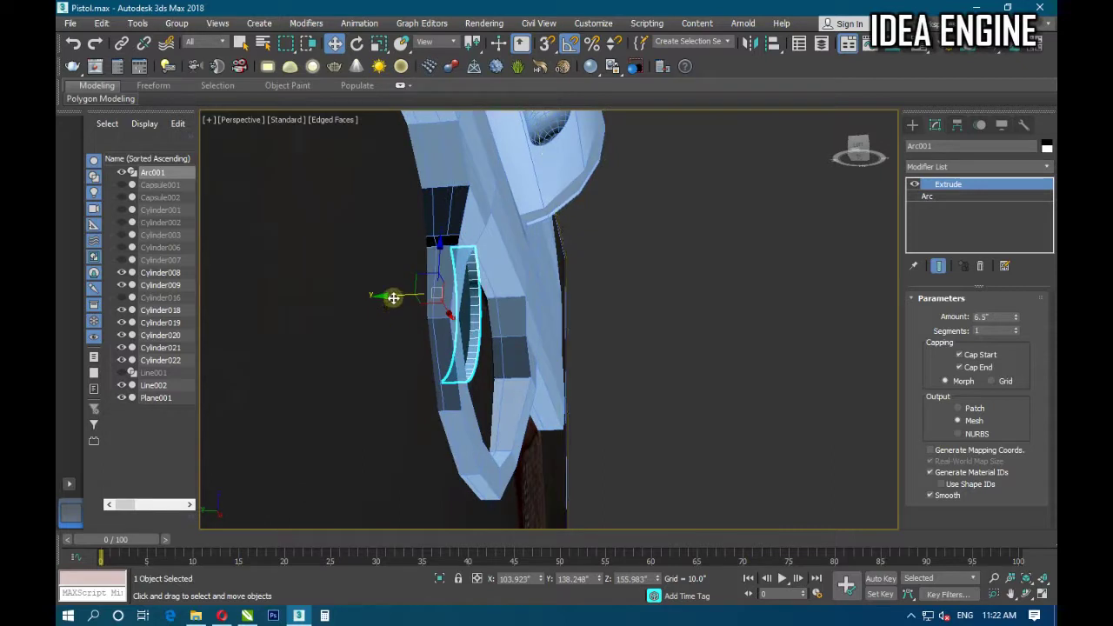
pyautogui.moveTo(393, 297); pyautogui.dragTo(391, 293)
pyautogui.moveTo(390, 293)
pyautogui.keyDown('alt'); pyautogui.mouseDown(button='middle')
pyautogui.moveTo(519, 316)
pyautogui.moveTo(484, 331)
pyautogui.mouseUp(button='middle'); pyautogui.keyUp('alt')
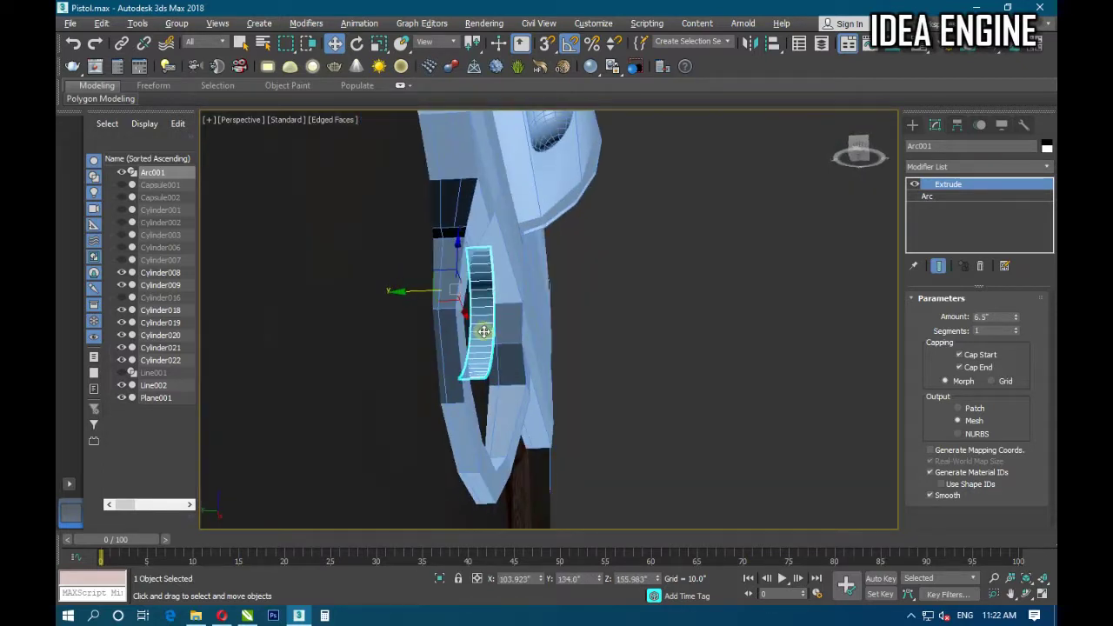
# Isolate the arc together with the trigger guard using Alt+Q.
pyautogui.keyDown('ctrl'); pyautogui.click(447, 388); pyautogui.keyUp('ctrl')
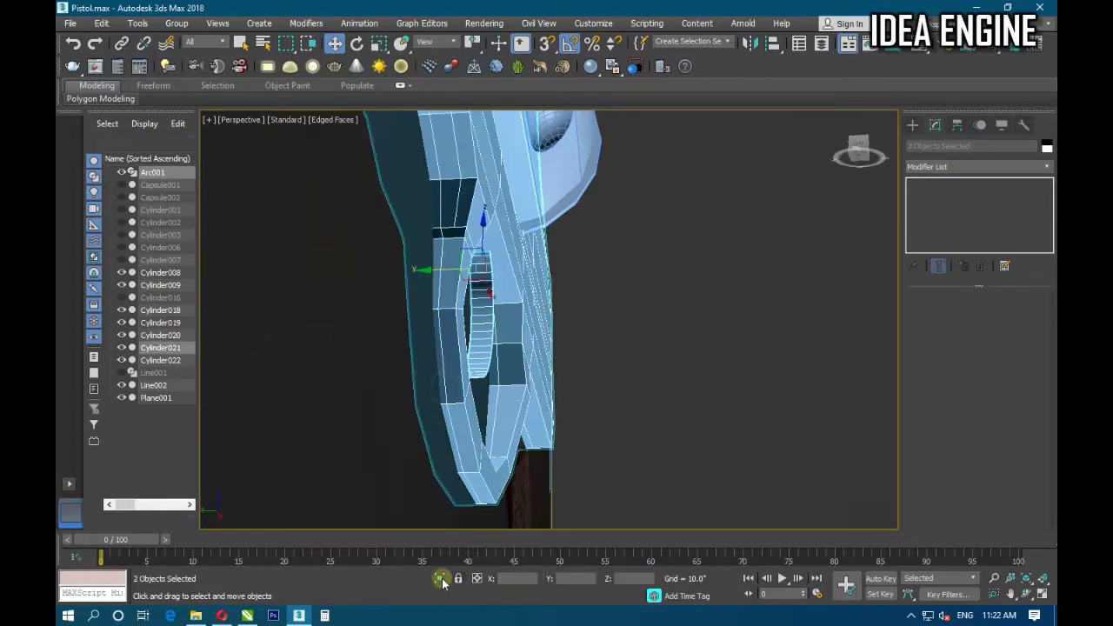
pyautogui.hotkey('alt', 'q')
pyautogui.keyDown('alt'); pyautogui.moveTo(536, 372); pyautogui.dragTo(522, 347, button='middle'); pyautogui.keyUp('alt')
pyautogui.scroll(3, 546, 385)
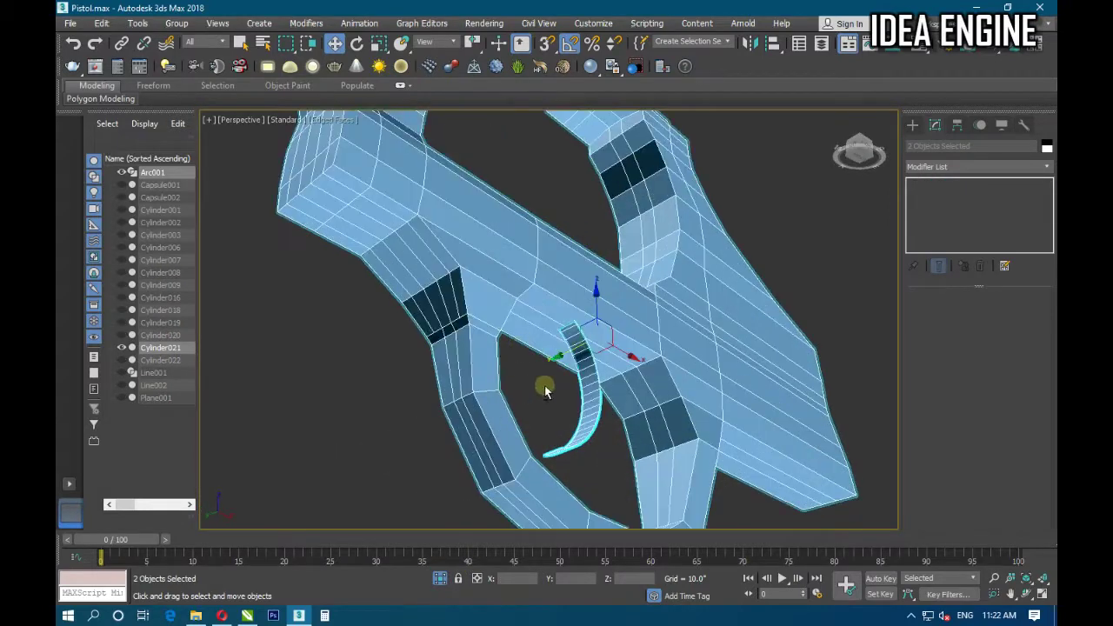
pyautogui.scroll(2, 587, 386)
# Set the arc's Extrude Amount to 13.0 and shift it to Y 141.021 inside the guard.
pyautogui.click(589, 386)
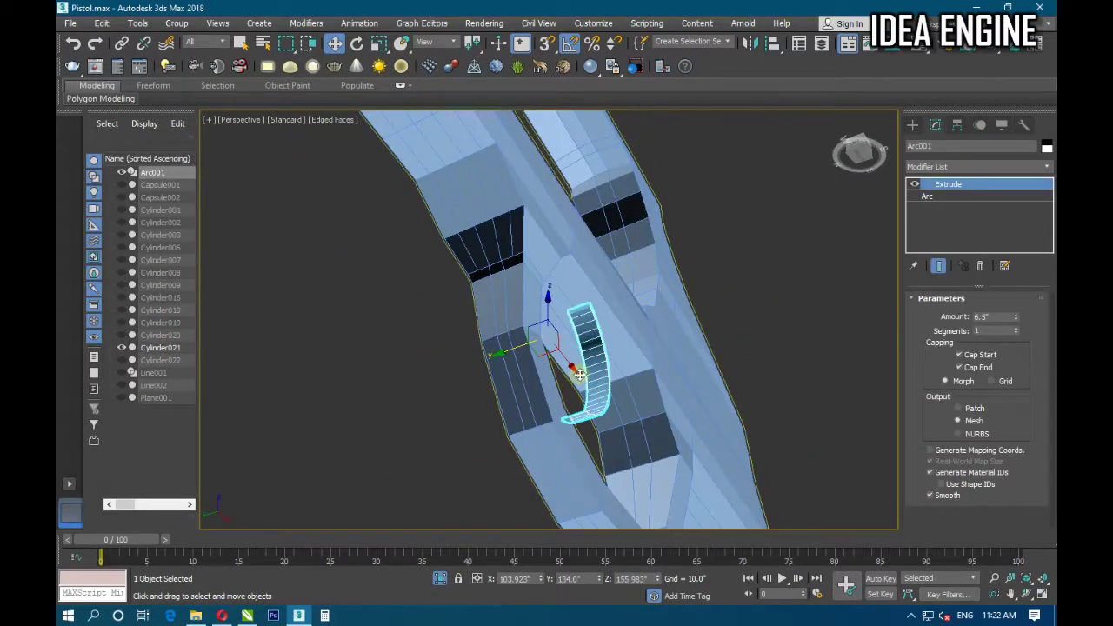
pyautogui.moveTo(1016, 318); pyautogui.dragTo(1014, 301)
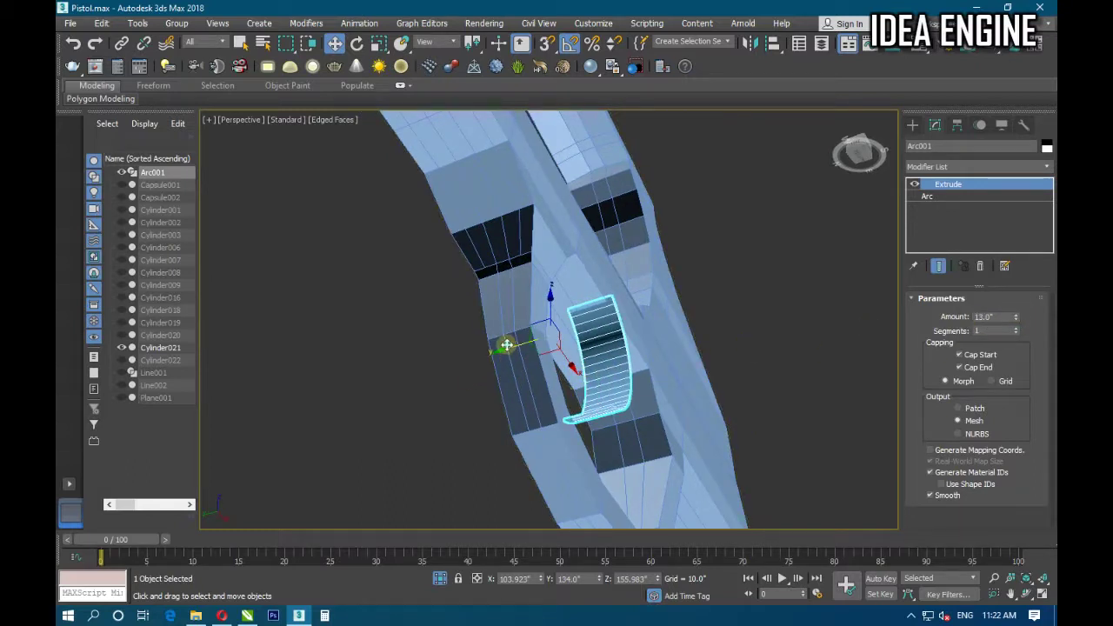
pyautogui.moveTo(510, 348)
pyautogui.mouseDown()
pyautogui.moveTo(477, 356)
pyautogui.moveTo(509, 366)
pyautogui.mouseUp()
pyautogui.moveTo(510, 365)
pyautogui.keyDown('alt'); pyautogui.mouseDown(button='middle')
pyautogui.moveTo(590, 354)
pyautogui.moveTo(554, 350)
pyautogui.mouseUp(button='middle'); pyautogui.keyUp('alt')
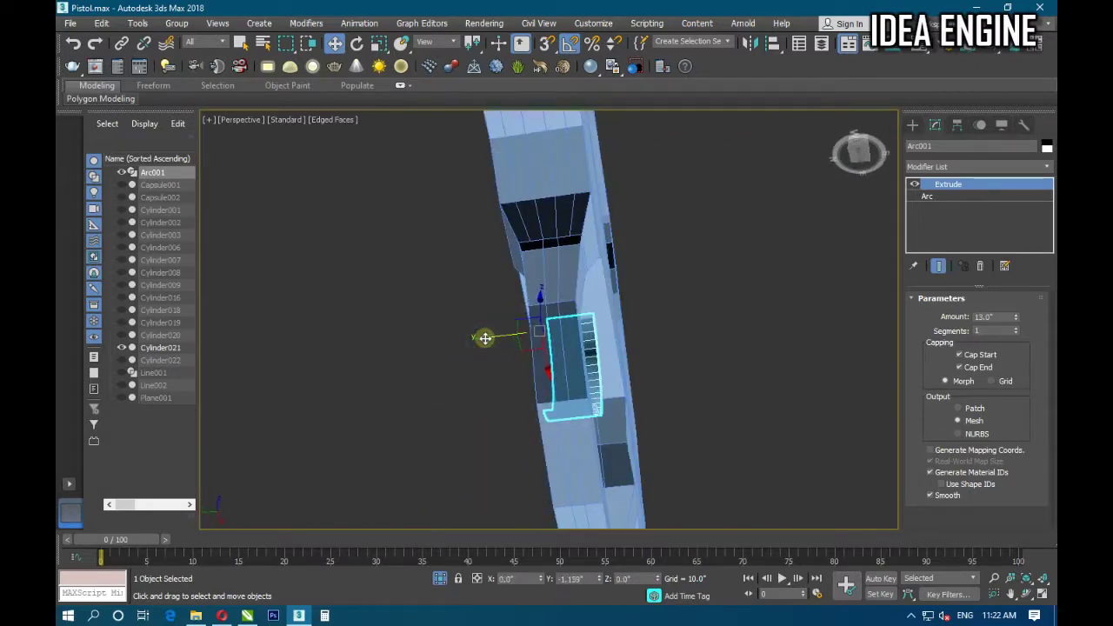
pyautogui.keyDown('alt'); pyautogui.moveTo(484, 336); pyautogui.dragTo(429, 417, button='middle'); pyautogui.keyUp('alt')
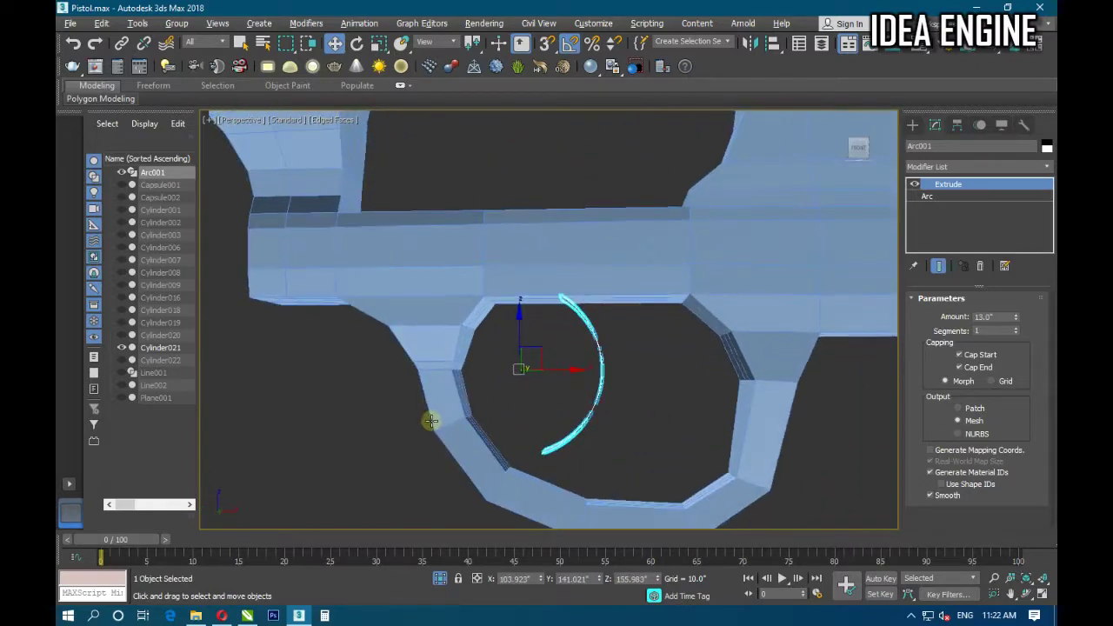
pyautogui.keyDown('alt'); pyautogui.moveTo(522, 412); pyautogui.dragTo(559, 406, button='middle'); pyautogui.keyUp('alt')
# Try higher Extrude segment counts, then settle on a single segment.
pyautogui.press('f')
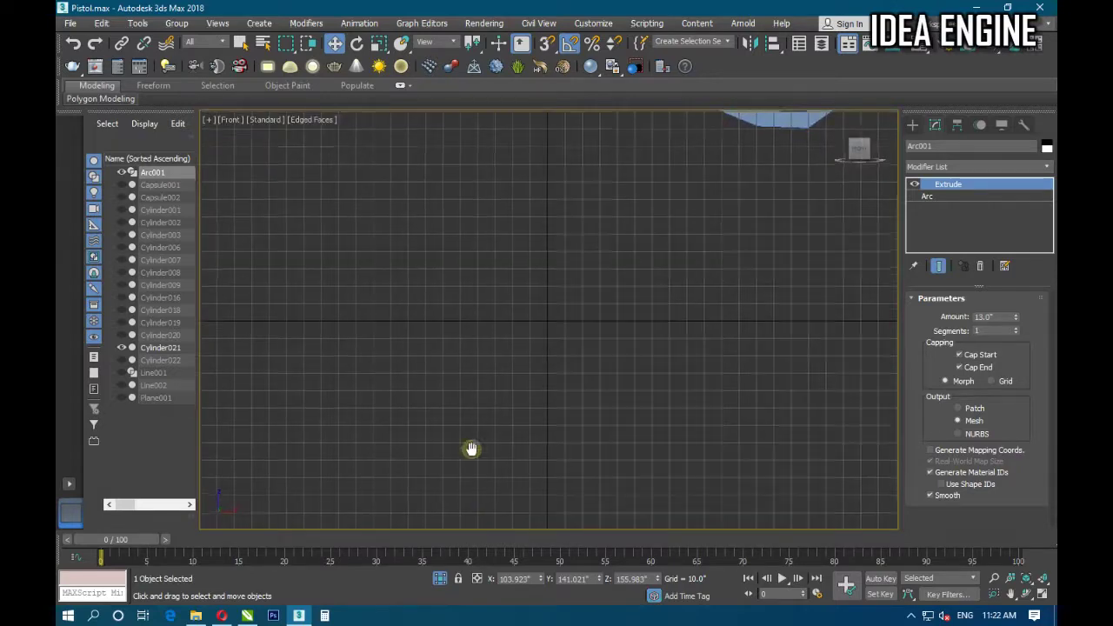
pyautogui.scroll(-3, 473, 450)
pyautogui.moveTo(666, 375)
pyautogui.mouseDown(button='middle')
pyautogui.moveTo(536, 305)
pyautogui.moveTo(522, 347)
pyautogui.mouseUp(button='middle')
pyautogui.scroll(2, 569, 327)
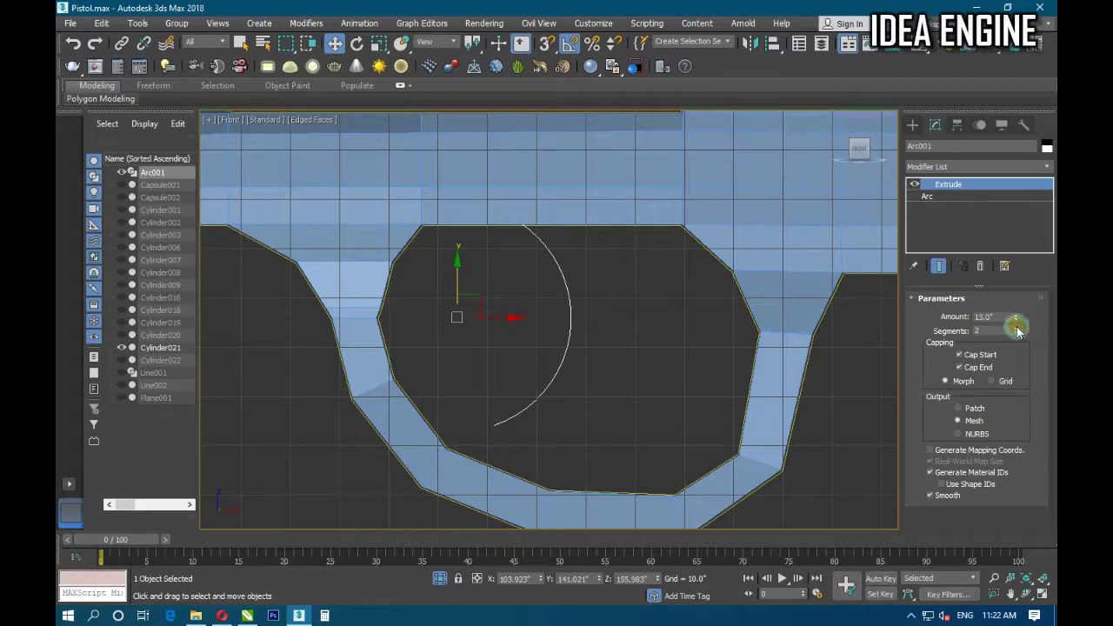
pyautogui.keyDown('alt'); pyautogui.moveTo(492, 356); pyautogui.dragTo(766, 357, button='middle'); pyautogui.keyUp('alt')
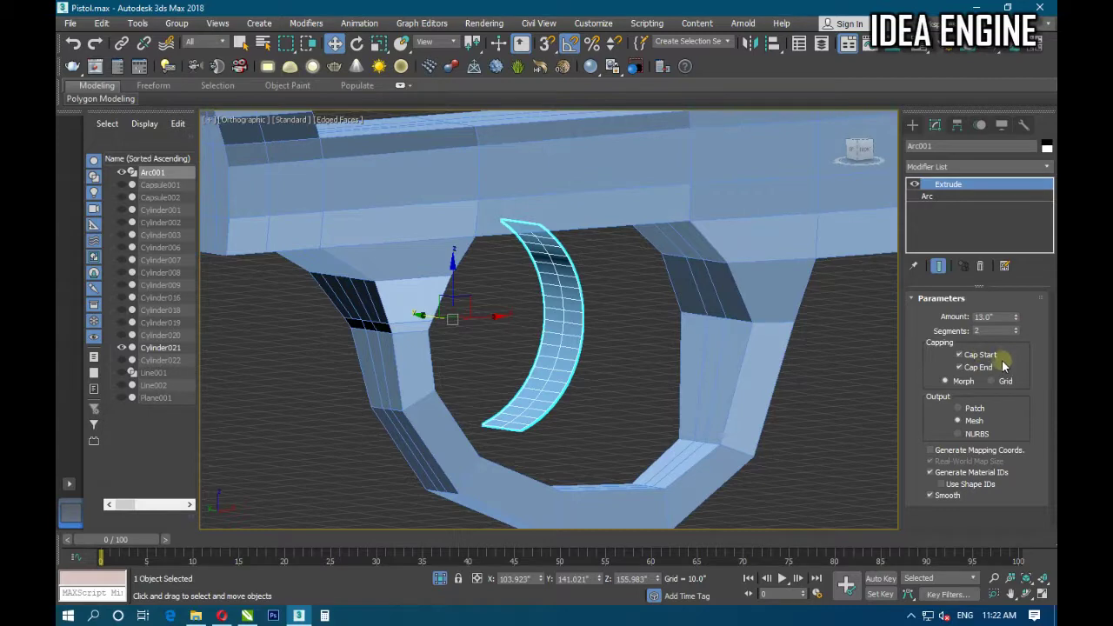
pyautogui.click(1016, 329)
pyautogui.click(1015, 329)
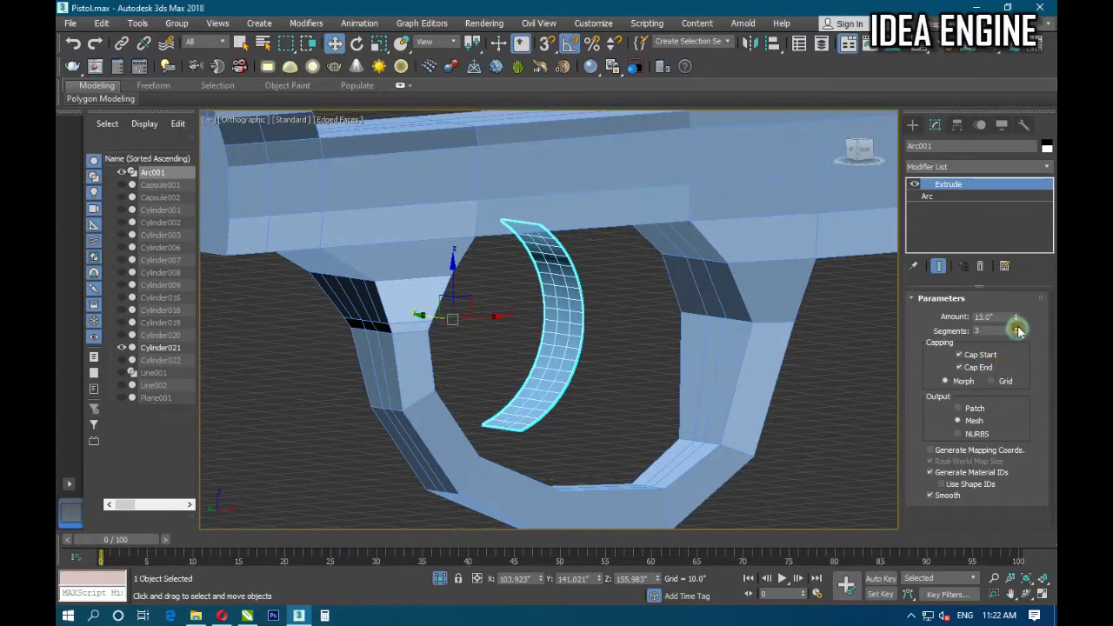
pyautogui.click(1016, 329)
pyautogui.click(1016, 328)
pyautogui.click(1016, 334)
pyautogui.click(1016, 334)
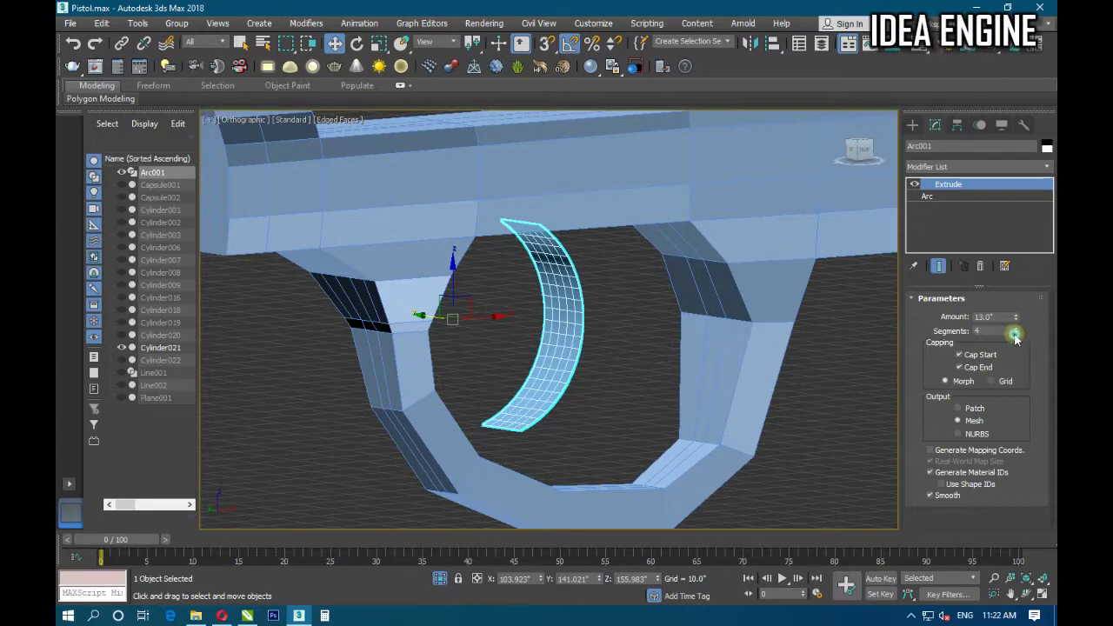
pyautogui.click(1015, 334)
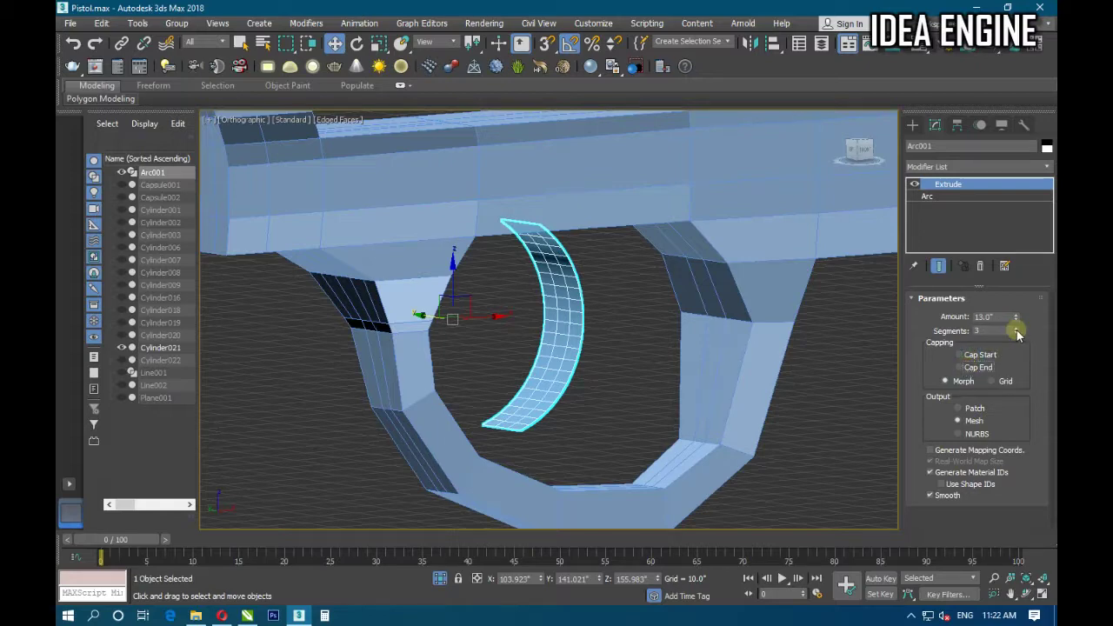
pyautogui.moveTo(1017, 333); pyautogui.dragTo(1018, 340)
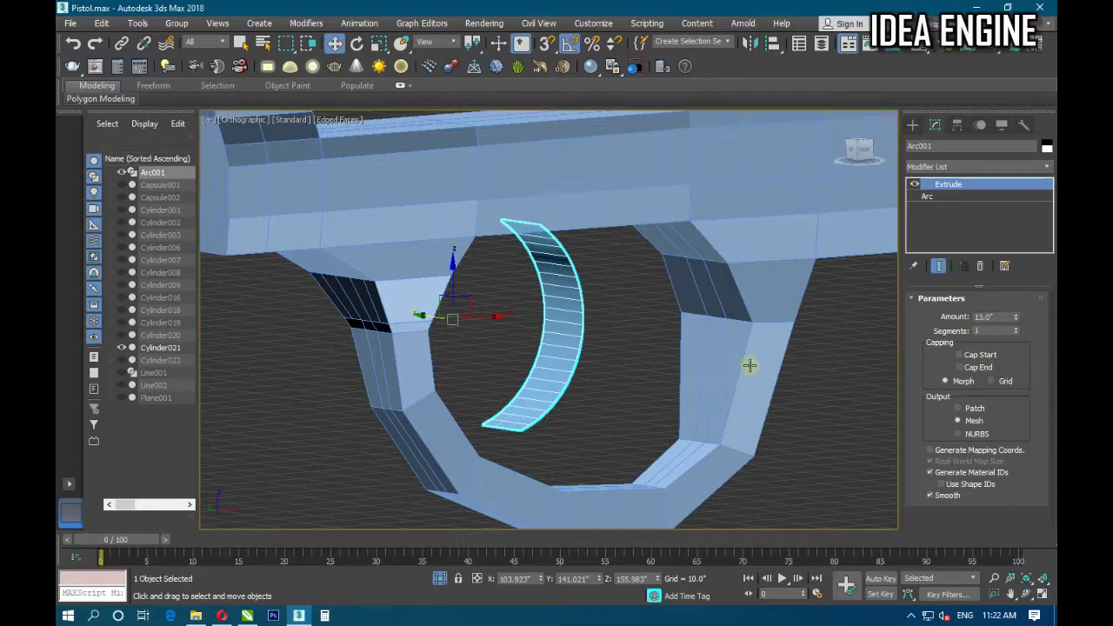
# Return to Front view and turn off isolation so all pistol parts show again.
pyautogui.moveTo(576, 349); pyautogui.dragTo(568, 353, button='middle')
pyautogui.press('f')
pyautogui.scroll(-3, 529, 427)
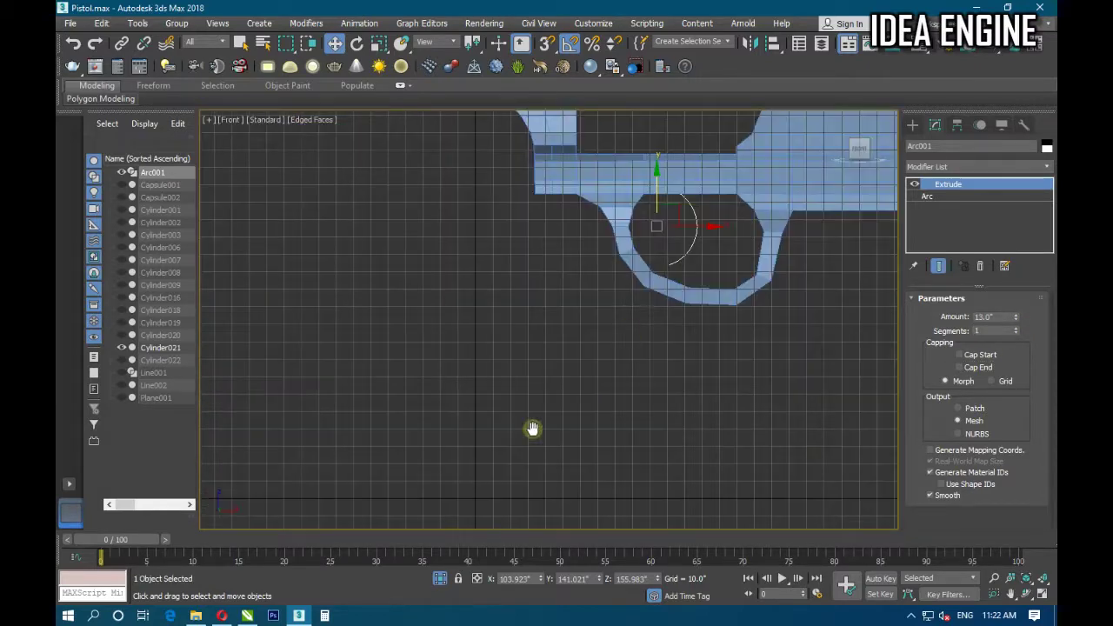
pyautogui.scroll(2, 582, 348)
pyautogui.scroll(3, 580, 380)
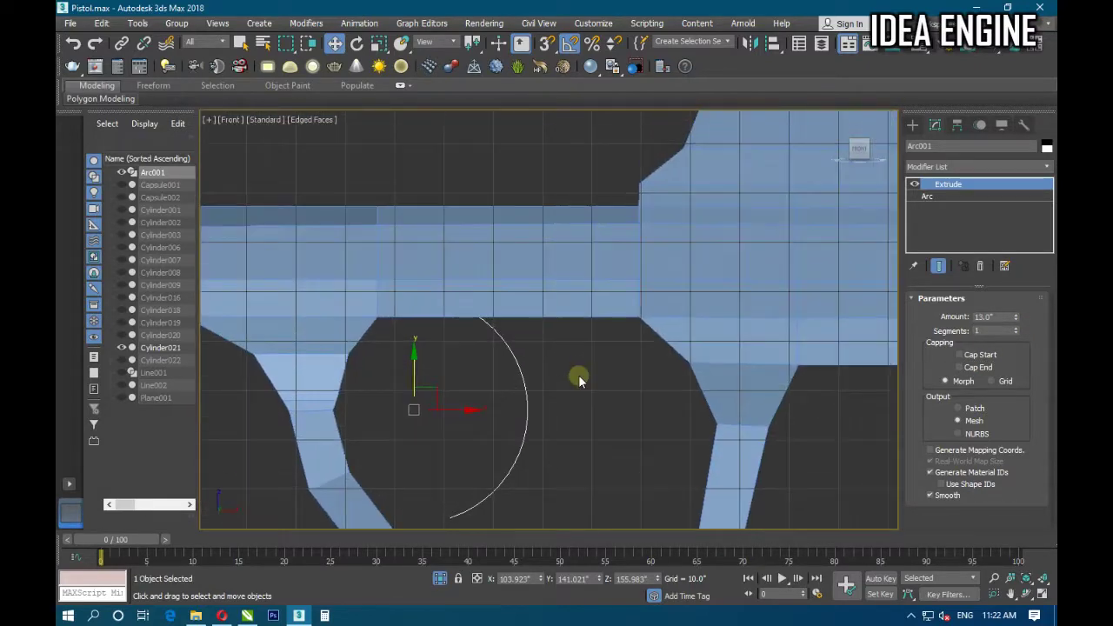
pyautogui.click(441, 582)
pyautogui.moveTo(497, 480); pyautogui.dragTo(484, 385, button='middle')
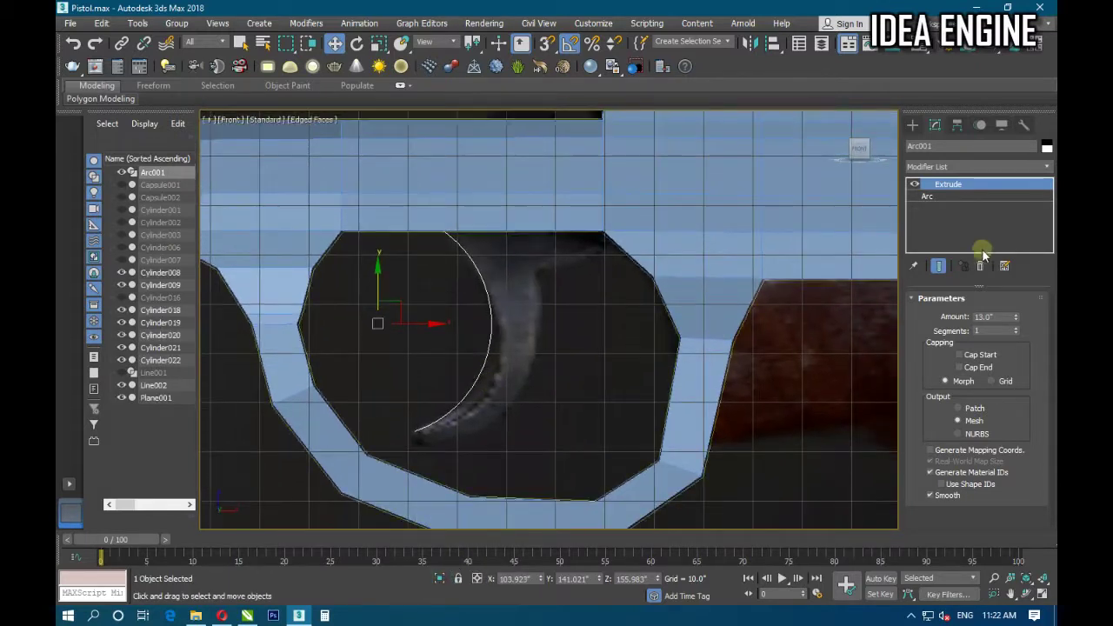
# Collapse Arc001's Extrude stack, convert it to Editable Poly, and enter Polygon mode.
pyautogui.rightClick(980, 219)
pyautogui.click(925, 363)
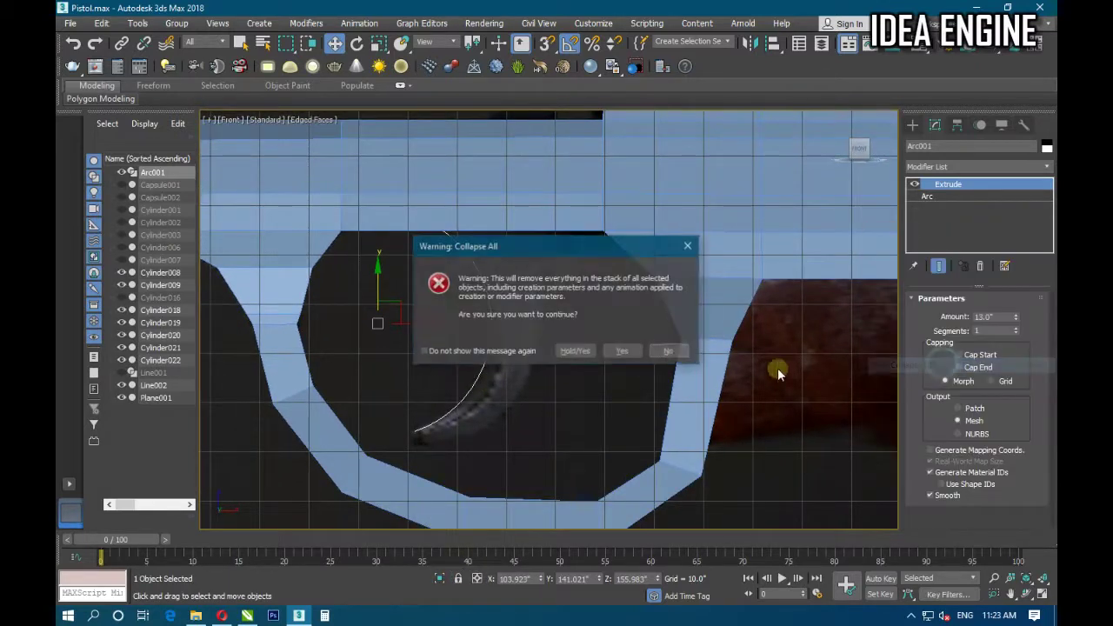
pyautogui.click(622, 352)
pyautogui.rightClick(957, 221)
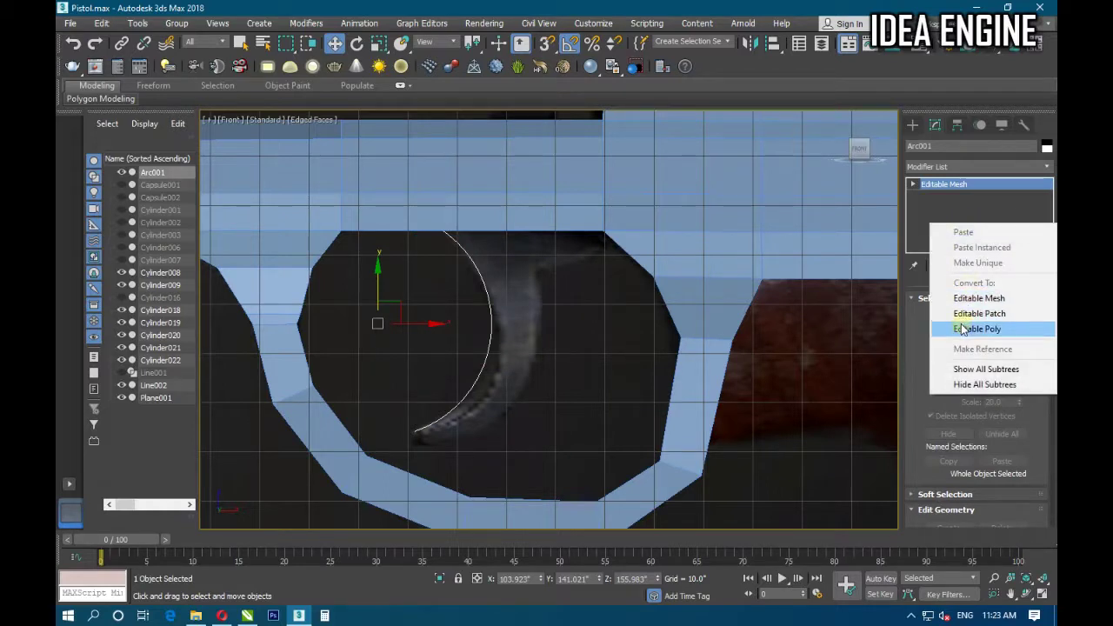
pyautogui.click(963, 328)
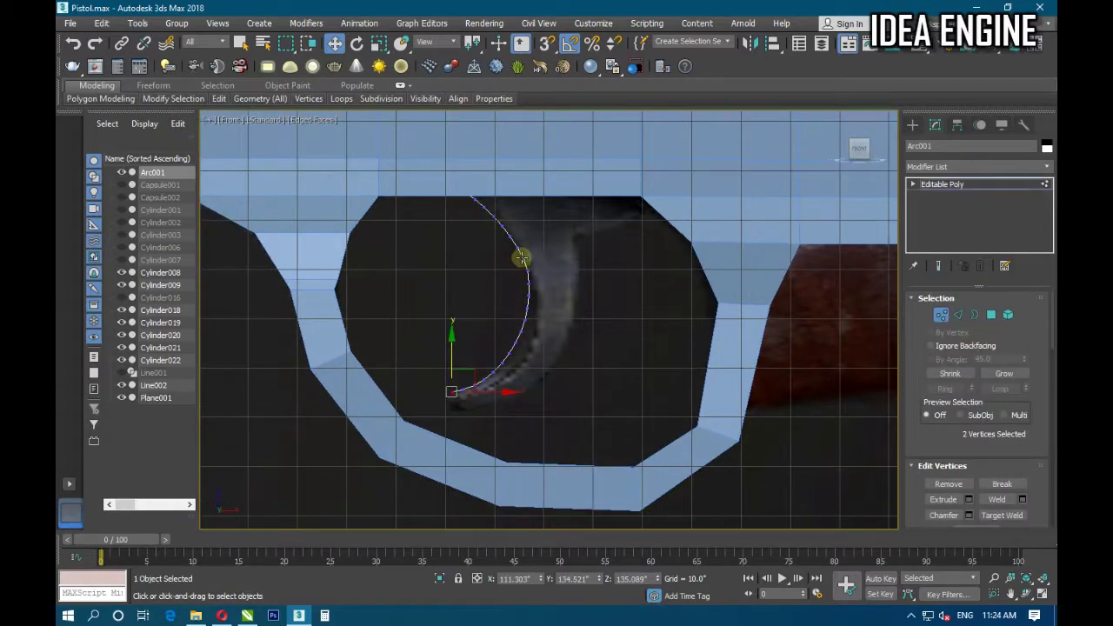
pyautogui.moveTo(520, 257); pyautogui.dragTo(527, 316, button='middle')
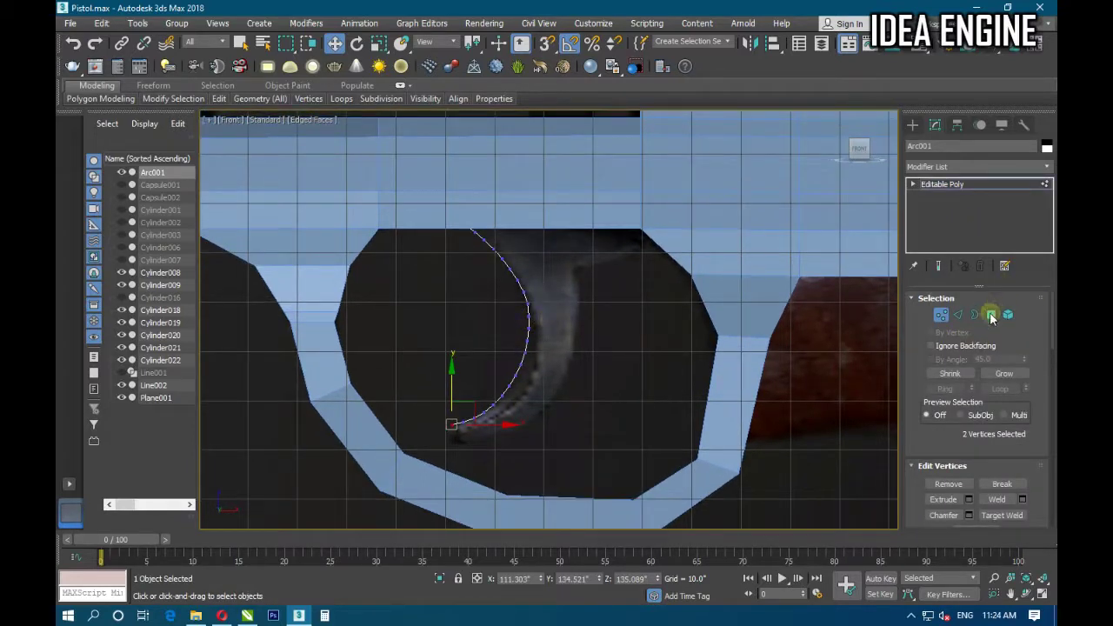
pyautogui.click(991, 316)
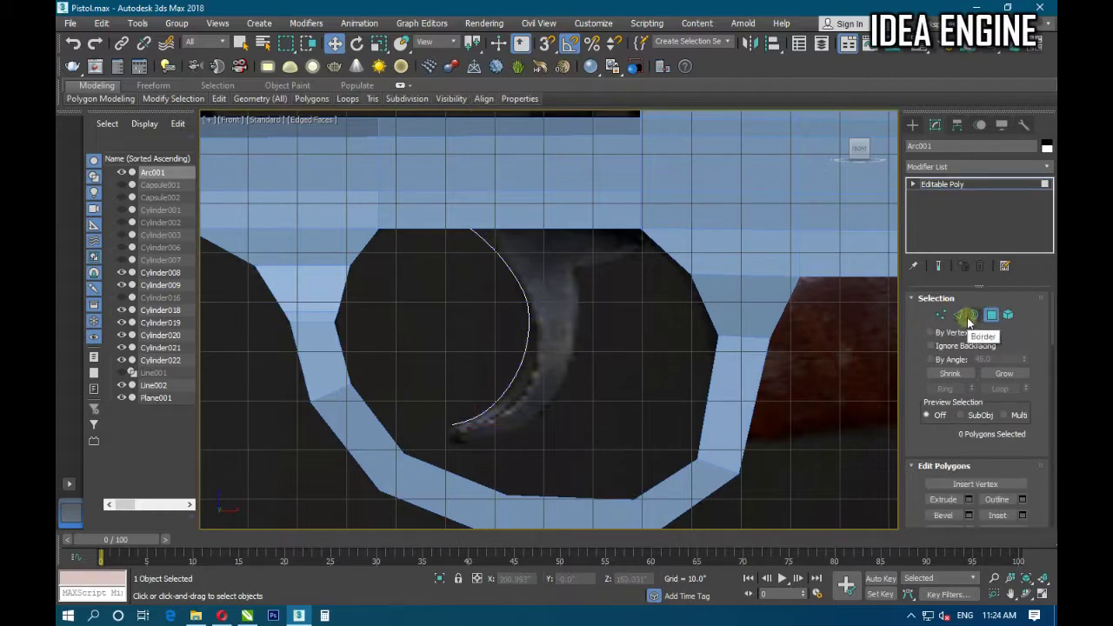
# Select the arc's open border in Border mode and return to the Front view.
pyautogui.click(974, 315)
pyautogui.click(527, 296)
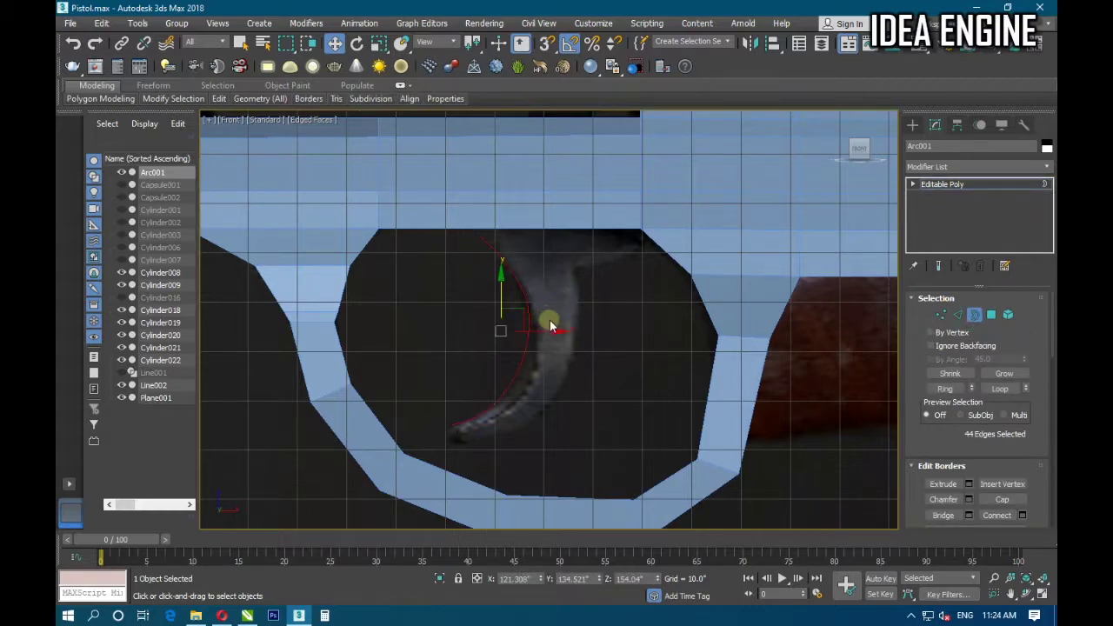
pyautogui.moveTo(557, 372)
pyautogui.keyDown('alt'); pyautogui.mouseDown(button='middle')
pyautogui.moveTo(472, 398)
pyautogui.moveTo(639, 351)
pyautogui.moveTo(795, 378)
pyautogui.moveTo(747, 393)
pyautogui.moveTo(569, 392)
pyautogui.moveTo(542, 378)
pyautogui.moveTo(621, 380)
pyautogui.moveTo(542, 373)
pyautogui.mouseUp(button='middle'); pyautogui.keyUp('alt')
pyautogui.press('f')
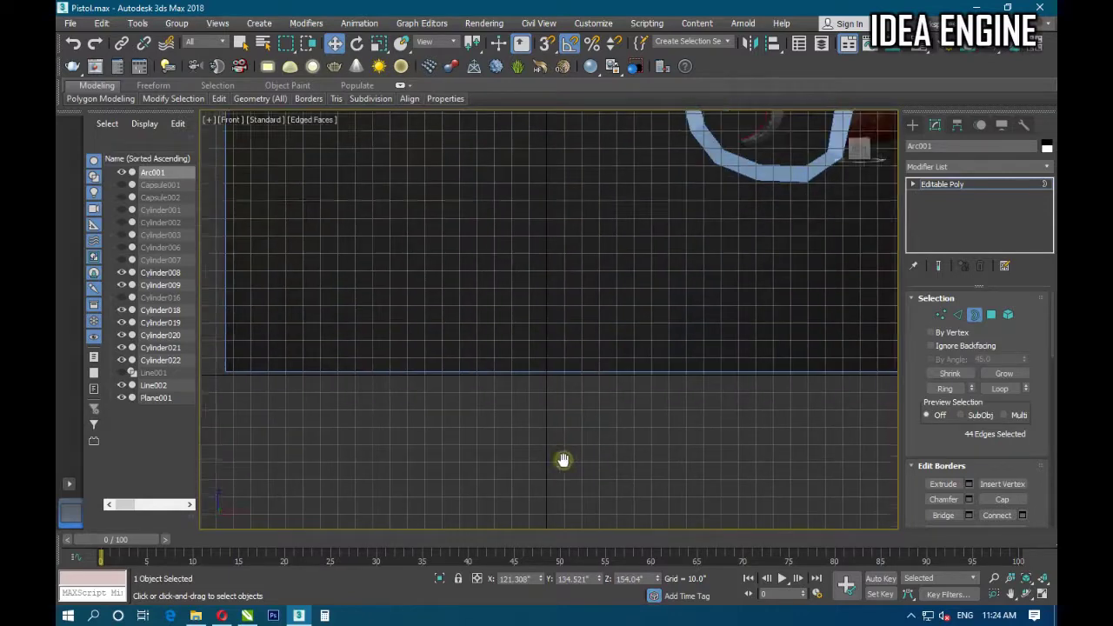
pyautogui.scroll(3, 522, 336)
pyautogui.scroll(3, 757, 223)
pyautogui.scroll(4, 601, 256)
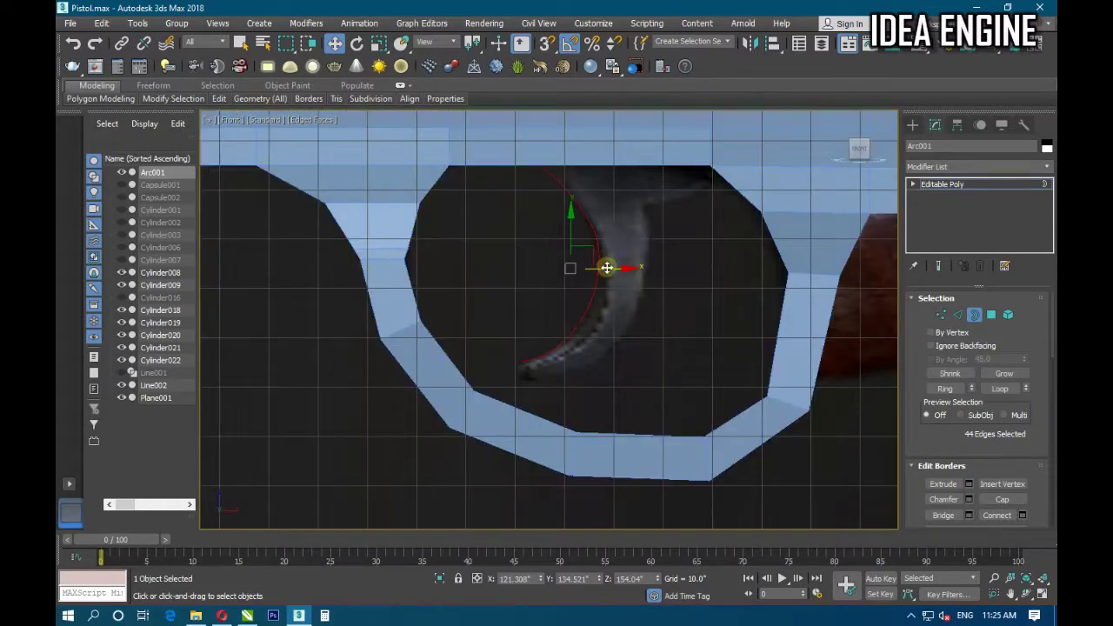
# Shift-drag the border along X into a crescent of new faces and widen it rightward.
pyautogui.keyDown('shift'); pyautogui.moveTo(606, 267); pyautogui.dragTo(653, 265); pyautogui.keyUp('shift')
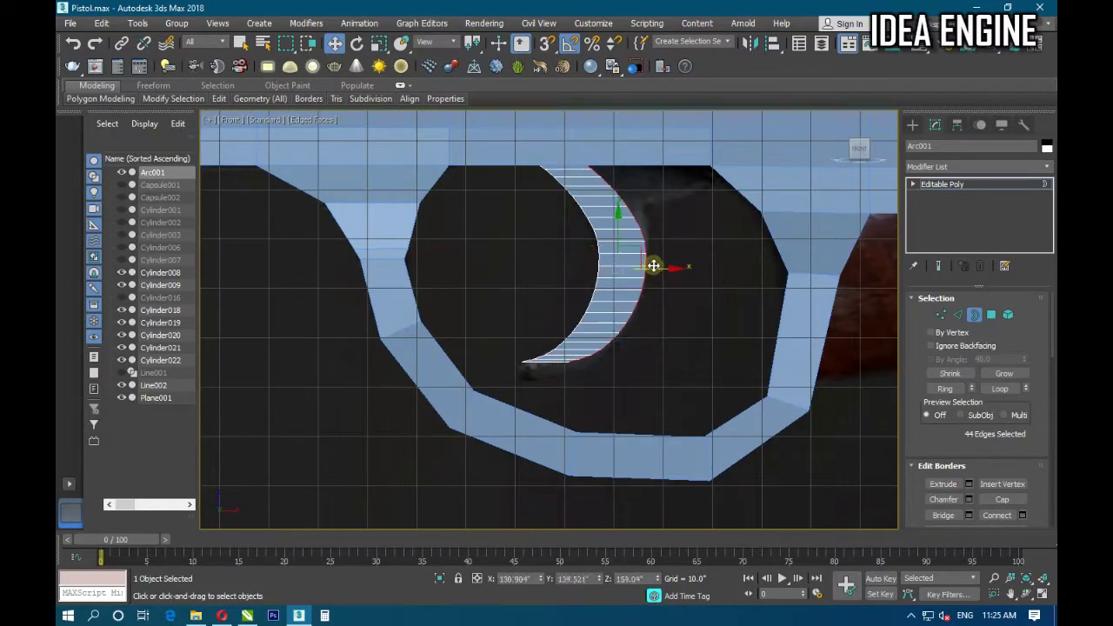
pyautogui.scroll(3, 557, 374)
pyautogui.scroll(2, 565, 378)
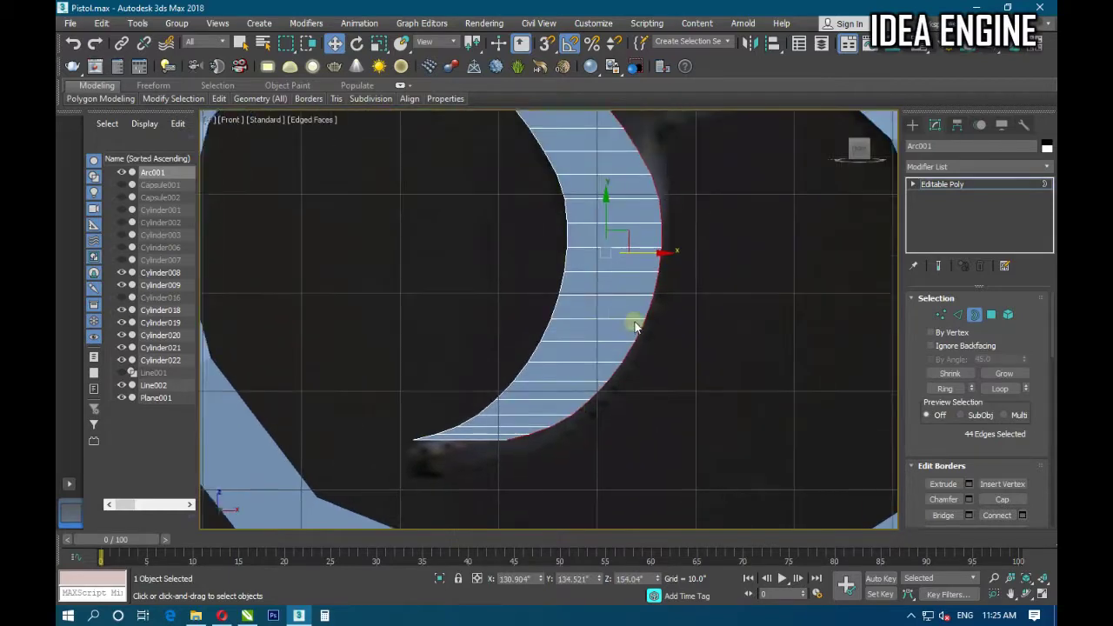
pyautogui.moveTo(635, 327); pyautogui.dragTo(618, 374, button='middle')
pyautogui.moveTo(613, 361); pyautogui.dragTo(628, 362)
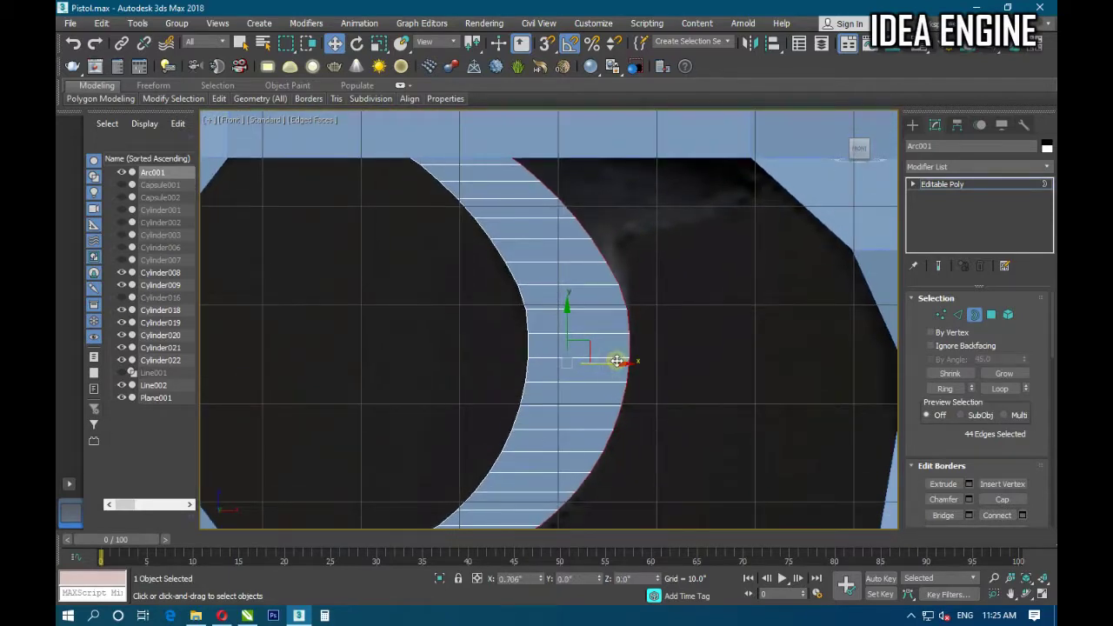
pyautogui.click(941, 314)
# Pull the crescent's outer-edge vertex down to fit the reference.
pyautogui.scroll(2, 675, 323)
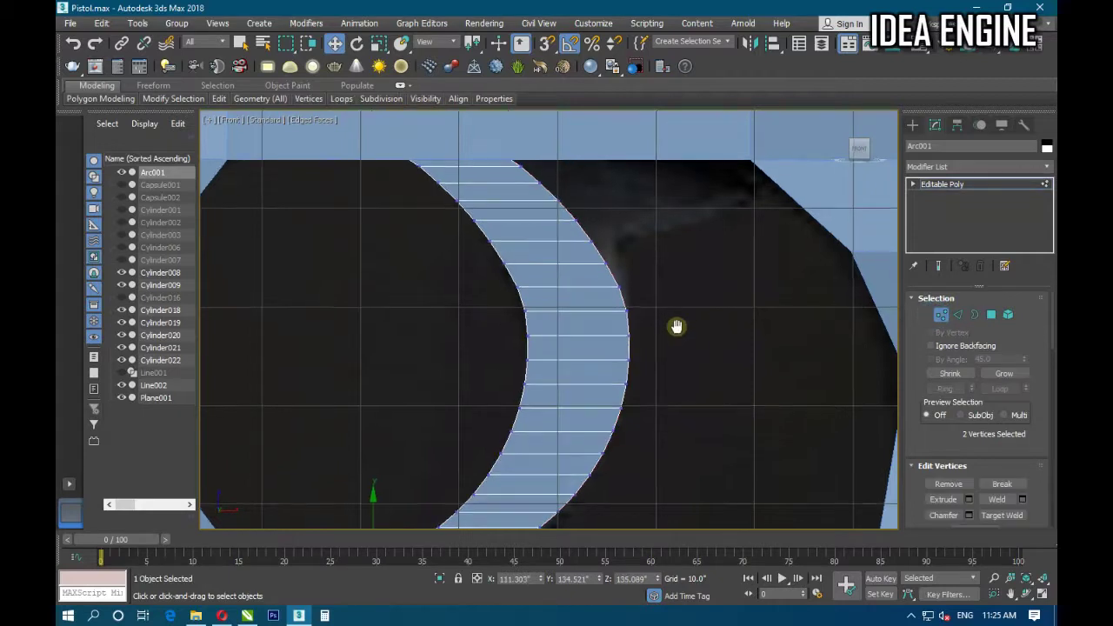
pyautogui.scroll(2, 621, 308)
pyautogui.moveTo(651, 310)
pyautogui.mouseDown()
pyautogui.moveTo(635, 293)
pyautogui.moveTo(647, 294)
pyautogui.mouseUp()
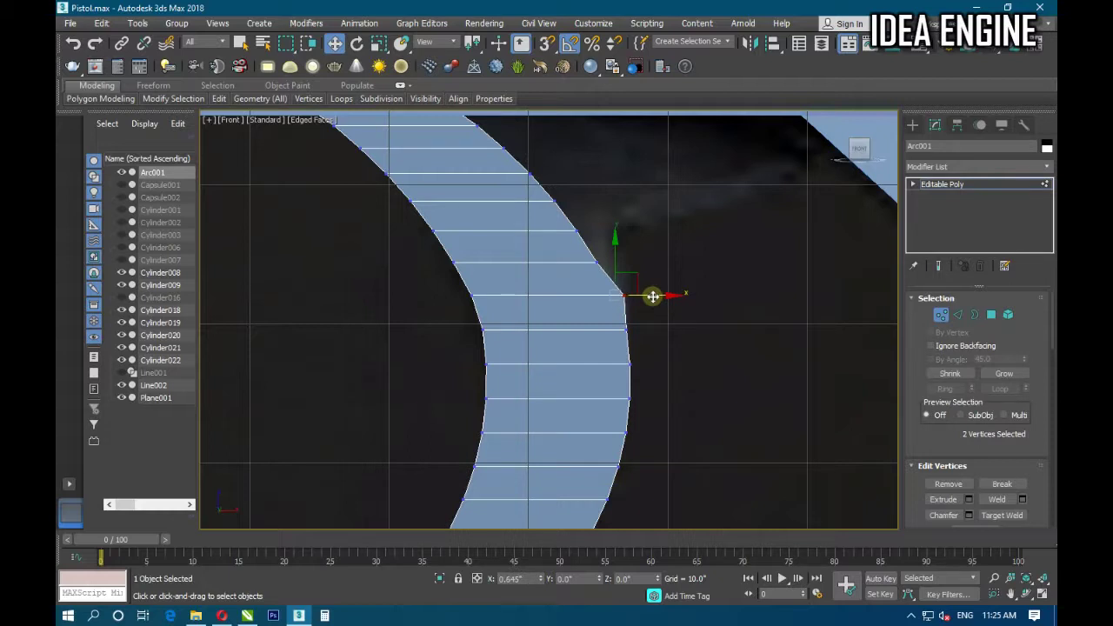
pyautogui.moveTo(652, 296); pyautogui.dragTo(667, 329)
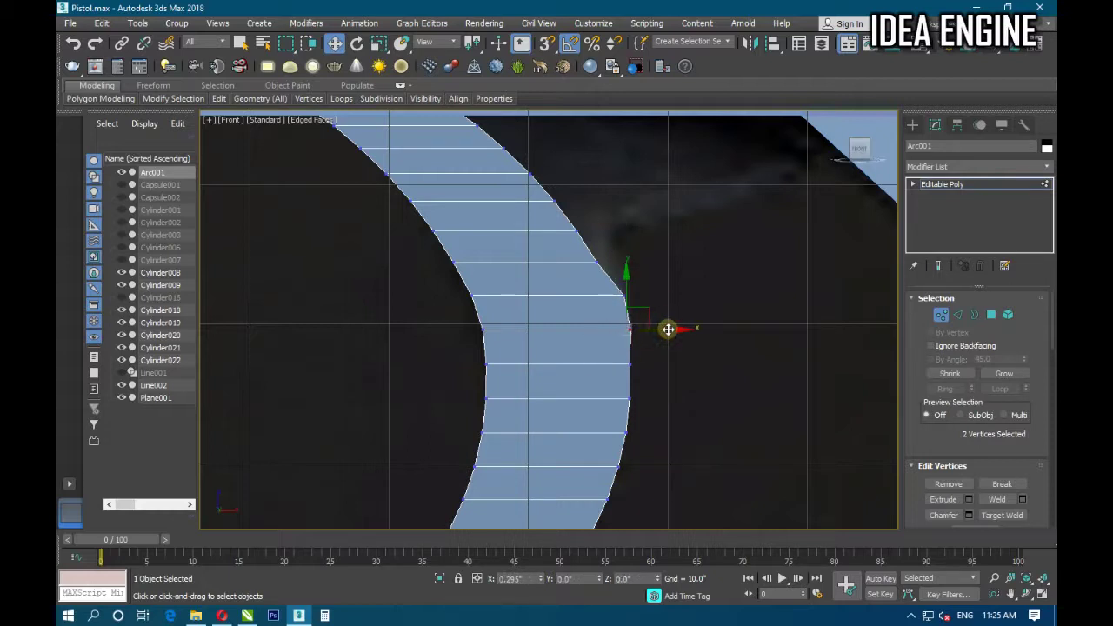
pyautogui.moveTo(670, 366); pyautogui.dragTo(683, 243, button='middle')
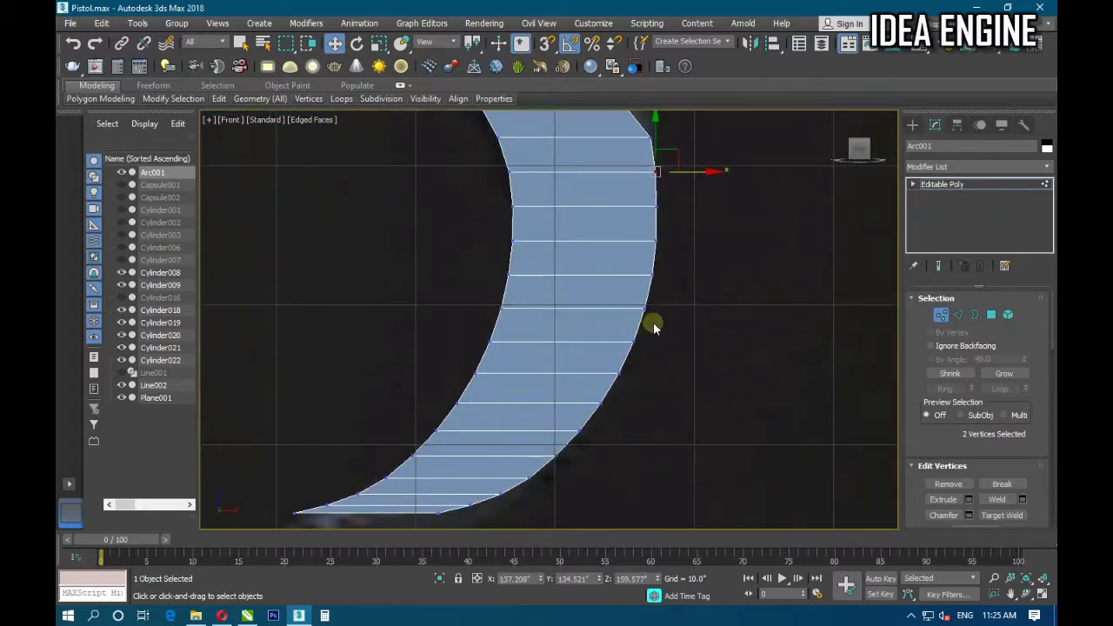
pyautogui.moveTo(653, 322); pyautogui.dragTo(702, 226, button='middle')
pyautogui.scroll(-3, 700, 226)
pyautogui.scroll(1, 656, 377)
pyautogui.scroll(1, 656, 378)
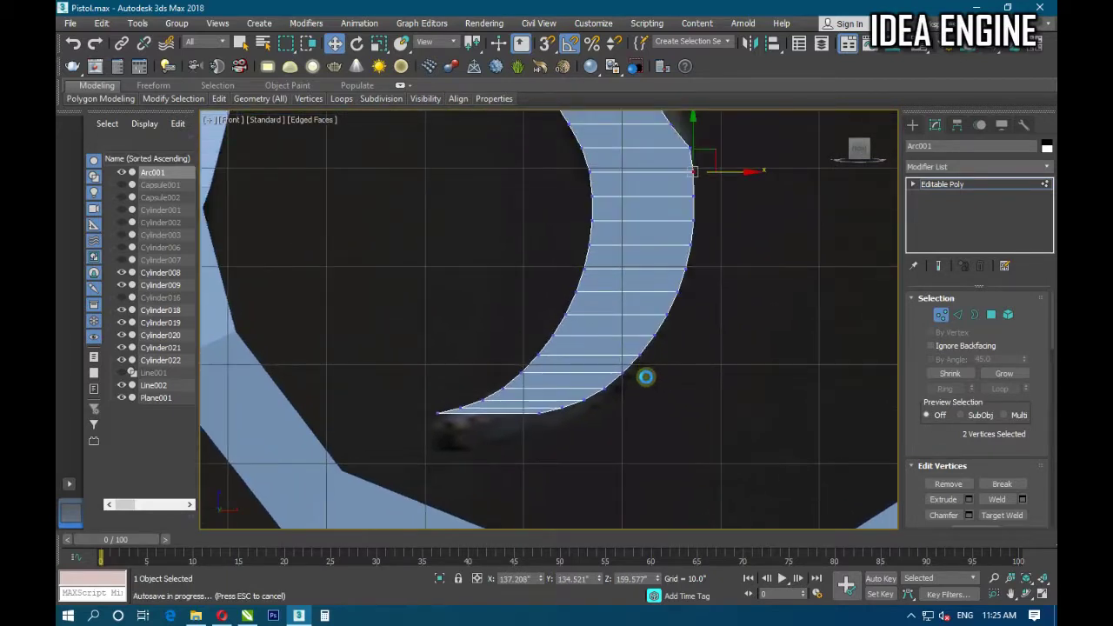
pyautogui.scroll(1, 646, 379)
pyautogui.scroll(2, 648, 379)
pyautogui.scroll(-2, 640, 390)
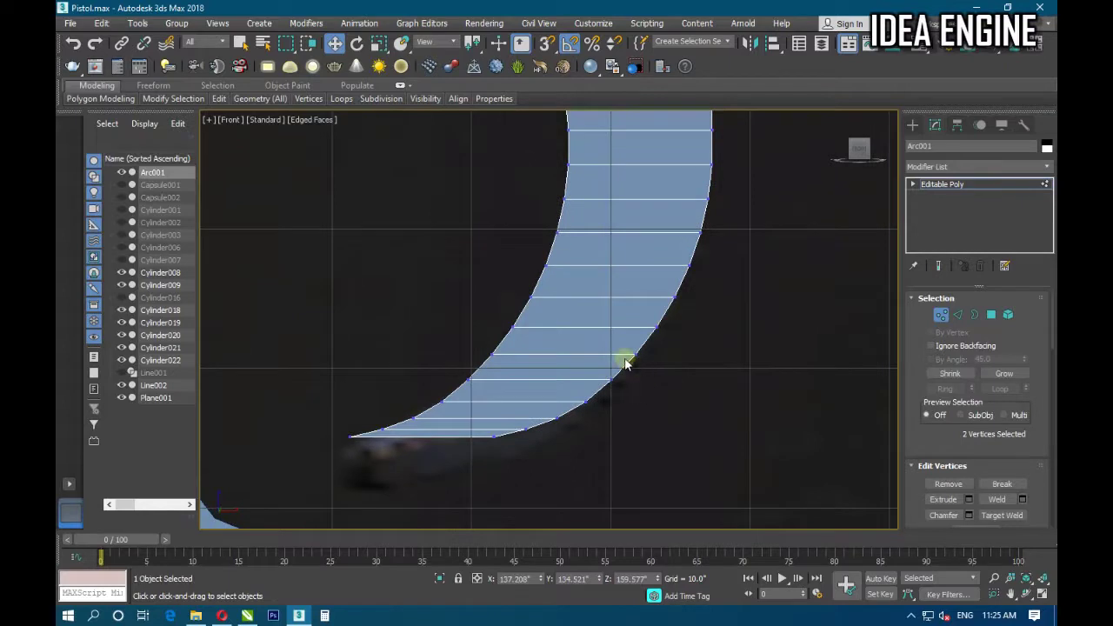
# Nudge the vertex pairs along the band's lower outer edge slightly right.
pyautogui.moveTo(659, 376); pyautogui.dragTo(664, 359)
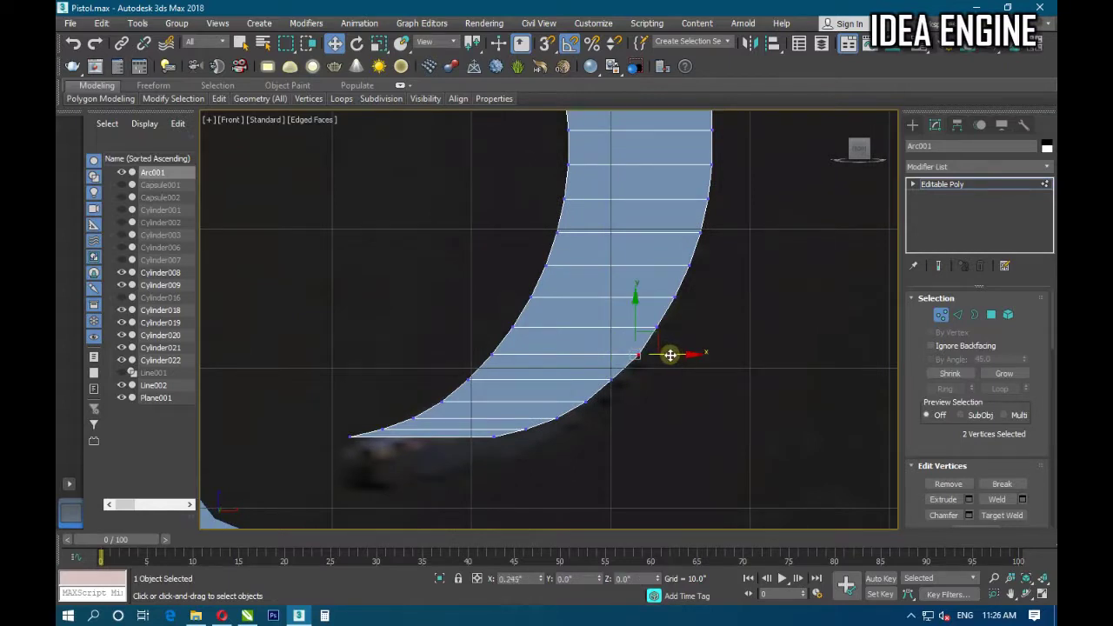
pyautogui.click(598, 370)
pyautogui.moveTo(628, 402); pyautogui.dragTo(651, 379)
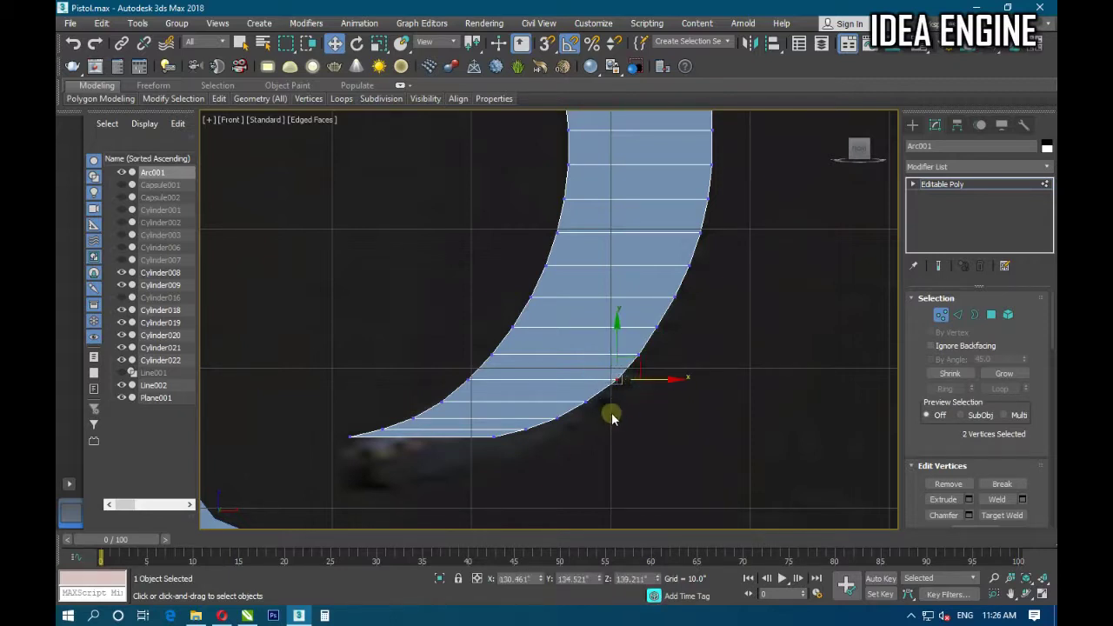
pyautogui.moveTo(582, 401)
pyautogui.mouseDown()
pyautogui.moveTo(602, 424)
pyautogui.moveTo(635, 401)
pyautogui.moveTo(628, 423)
pyautogui.mouseUp()
pyautogui.moveTo(629, 422); pyautogui.dragTo(599, 351, button='middle')
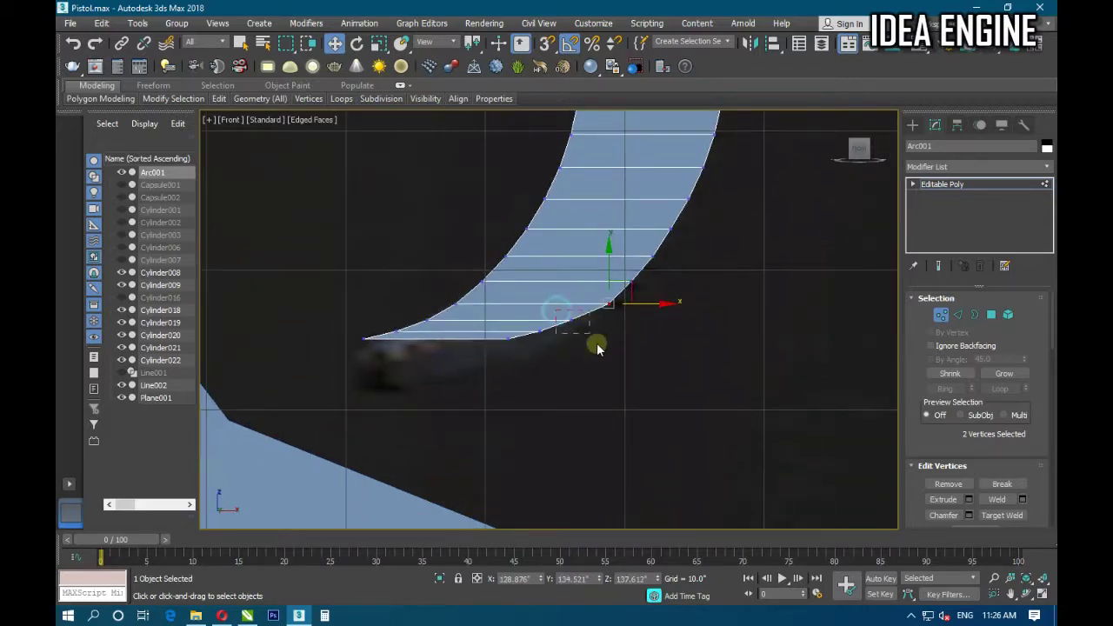
pyautogui.moveTo(598, 347); pyautogui.dragTo(610, 330)
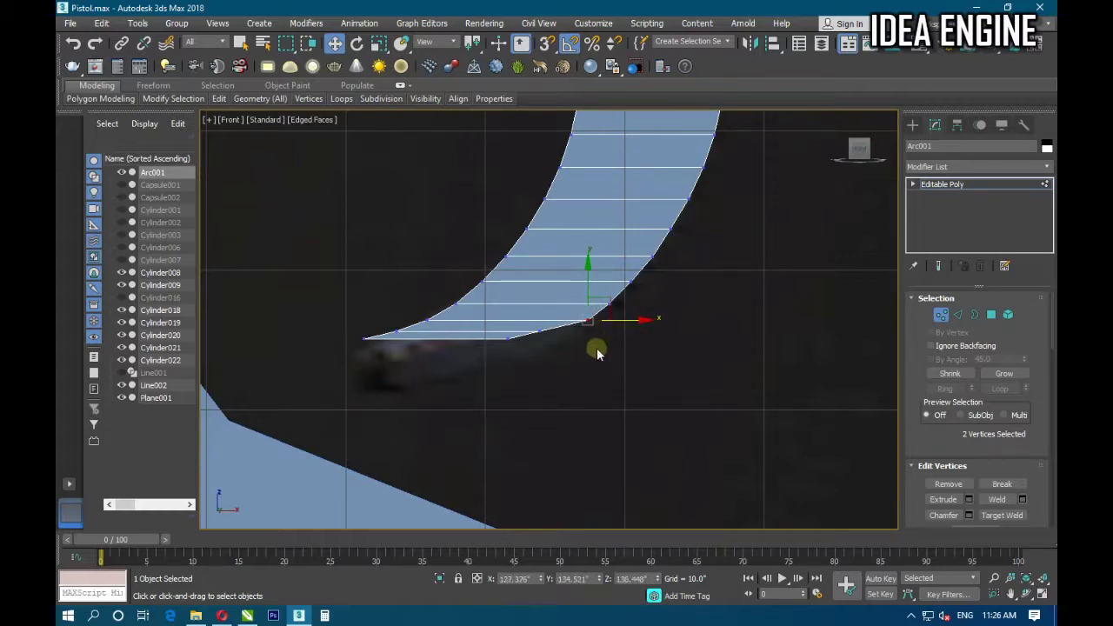
pyautogui.moveTo(596, 348); pyautogui.dragTo(600, 344, button='middle')
pyautogui.middleClick(509, 354)
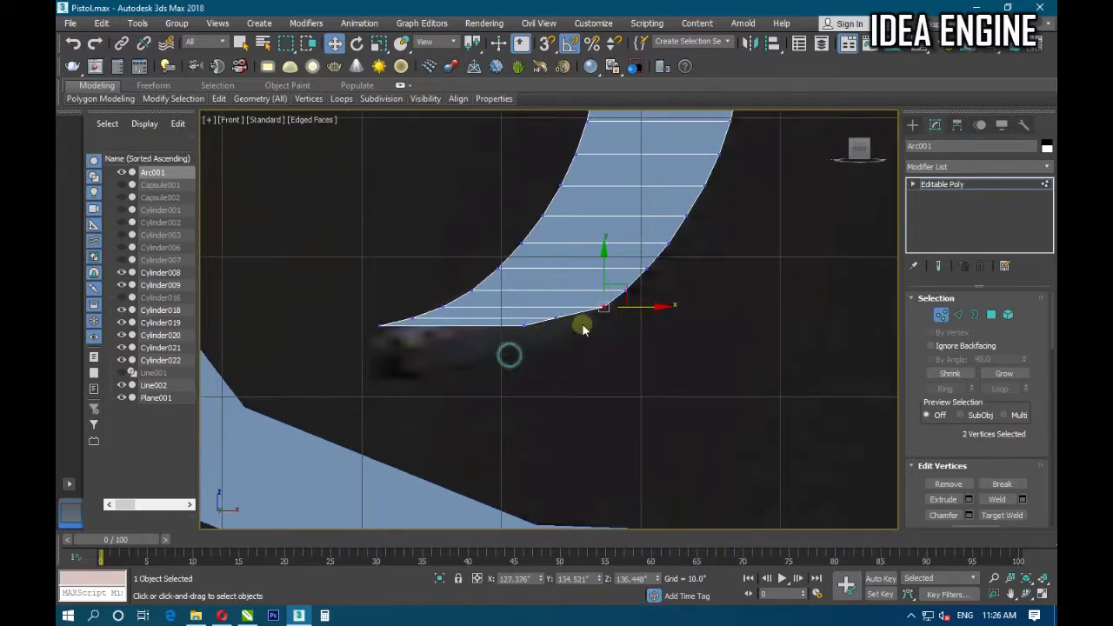
# Shift the lower tip vertices sideways into a pointed tip matching the reference.
pyautogui.moveTo(585, 322)
pyautogui.mouseDown()
pyautogui.moveTo(602, 321)
pyautogui.moveTo(592, 323)
pyautogui.mouseUp()
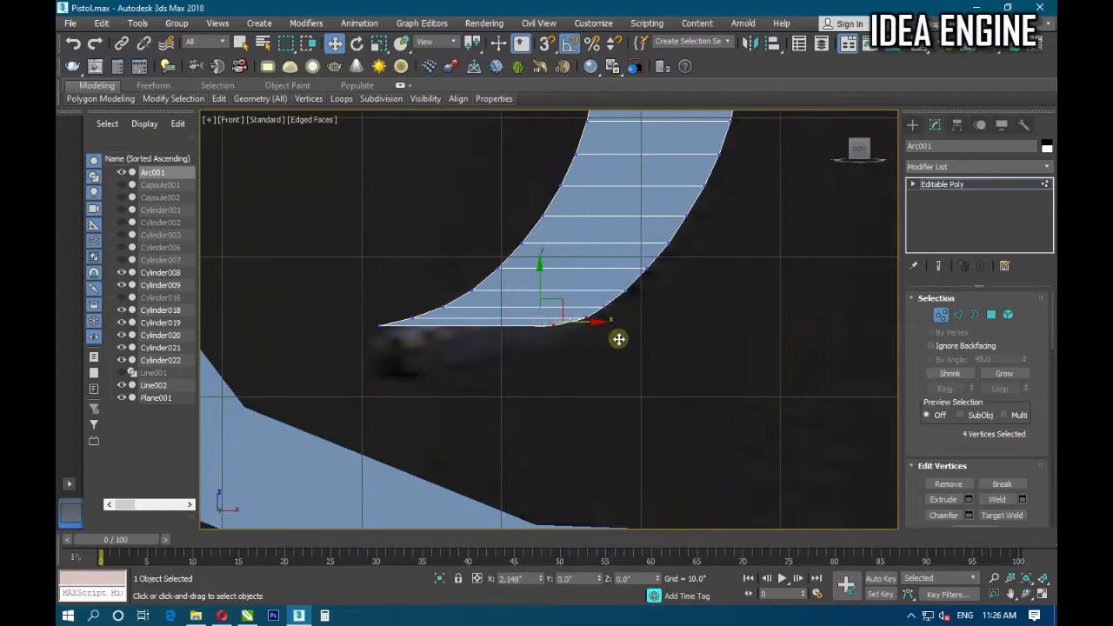
pyautogui.scroll(2, 566, 344)
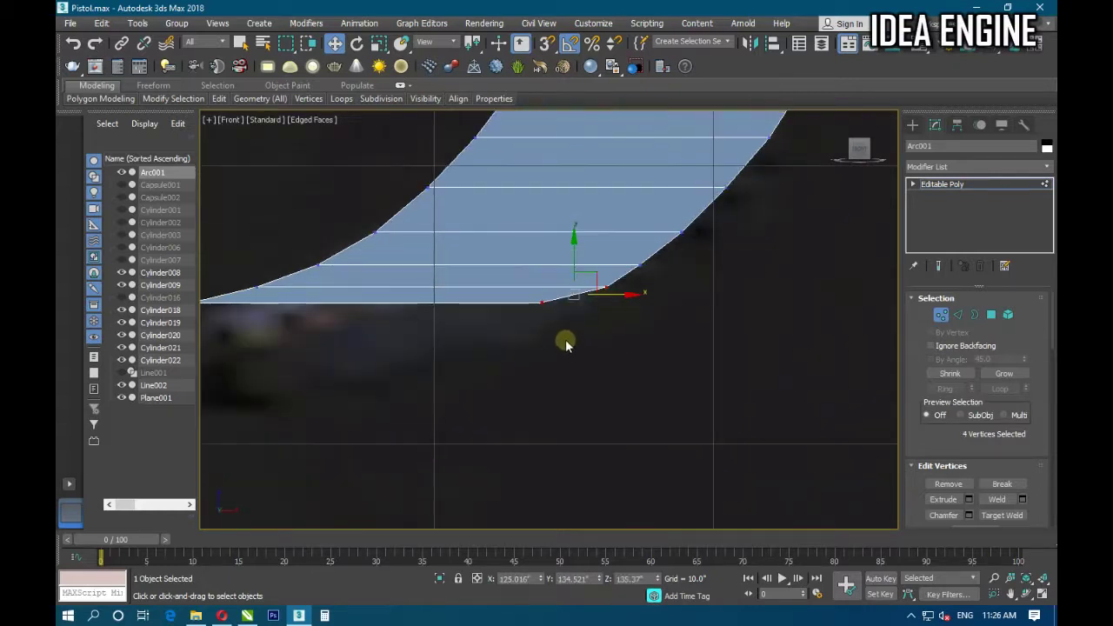
pyautogui.moveTo(524, 300)
pyautogui.mouseDown()
pyautogui.moveTo(570, 344)
pyautogui.moveTo(604, 318)
pyautogui.mouseUp()
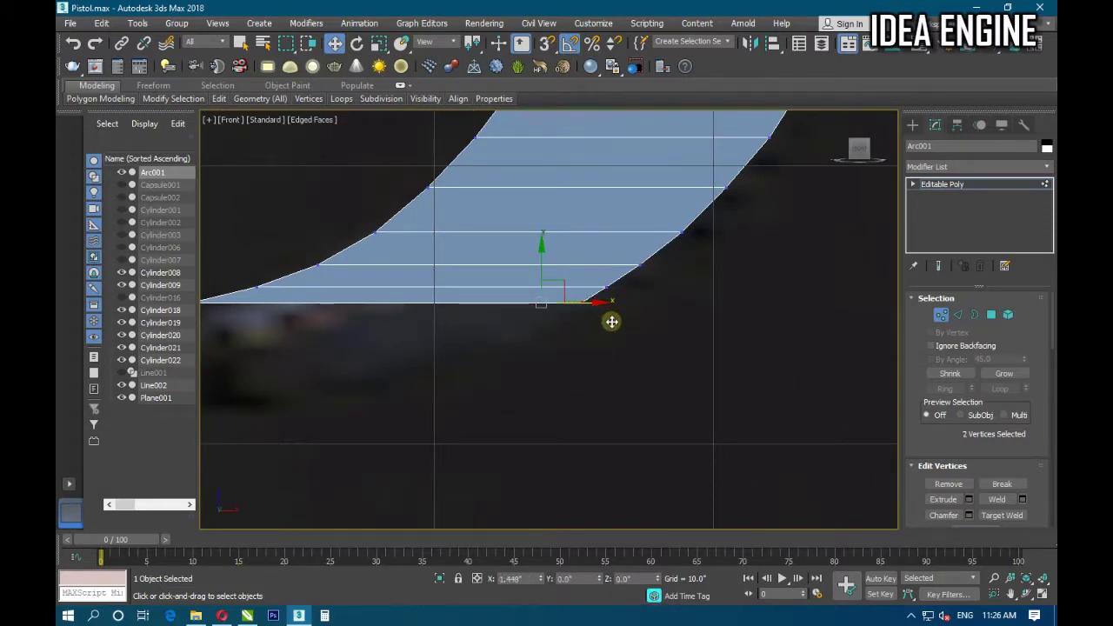
pyautogui.scroll(-2, 599, 325)
pyautogui.scroll(-1, 589, 348)
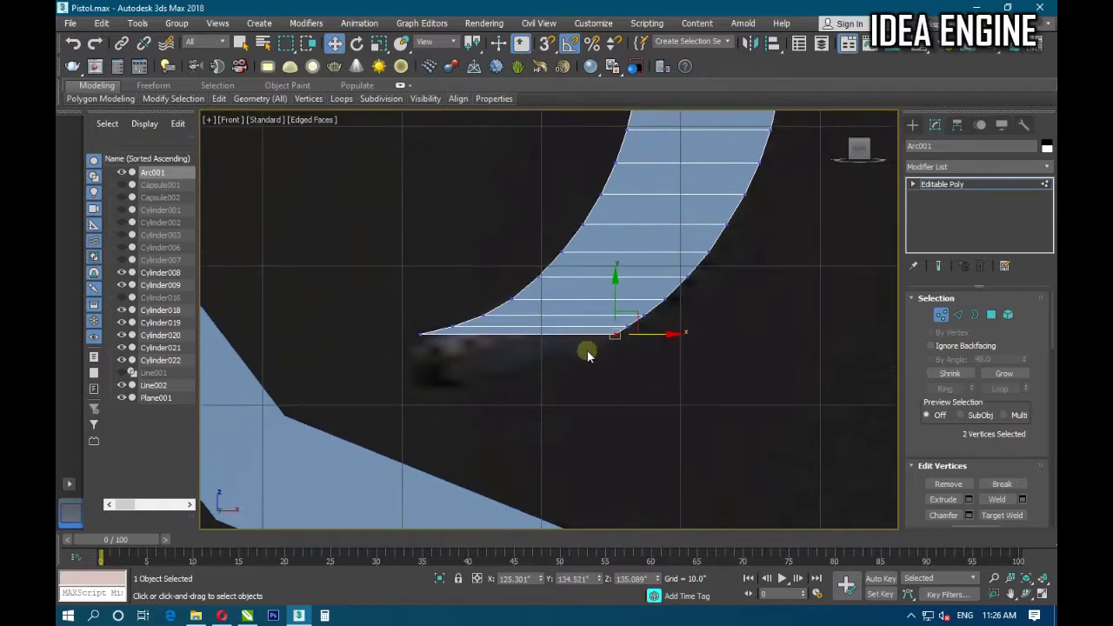
pyautogui.scroll(-1, 577, 379)
pyautogui.scroll(1, 529, 449)
pyautogui.scroll(-1, 534, 403)
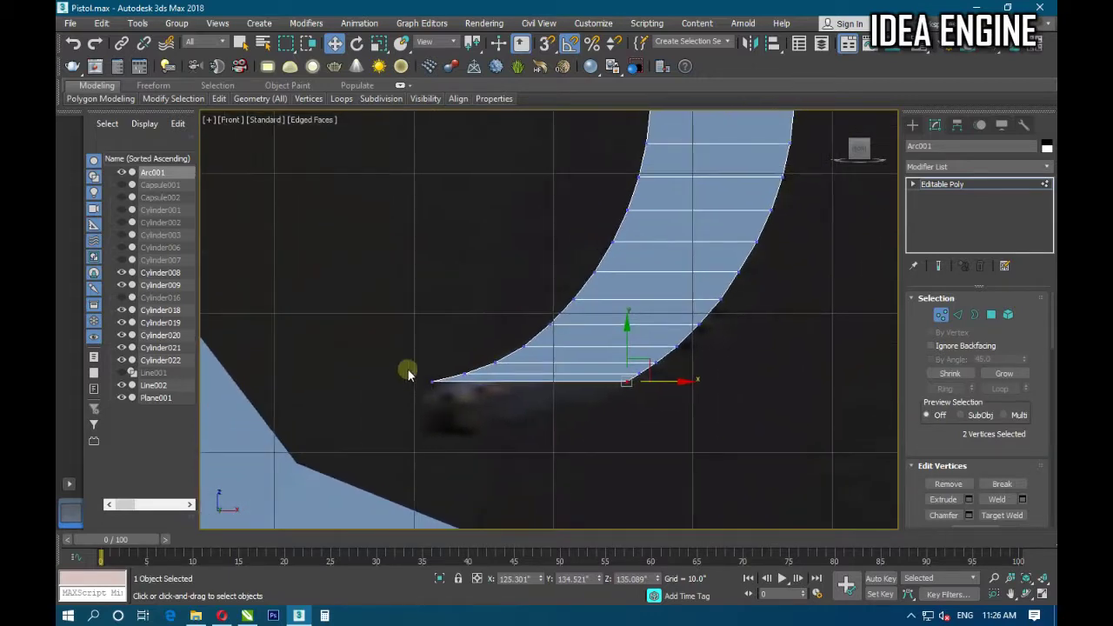
pyautogui.moveTo(443, 417); pyautogui.dragTo(445, 417)
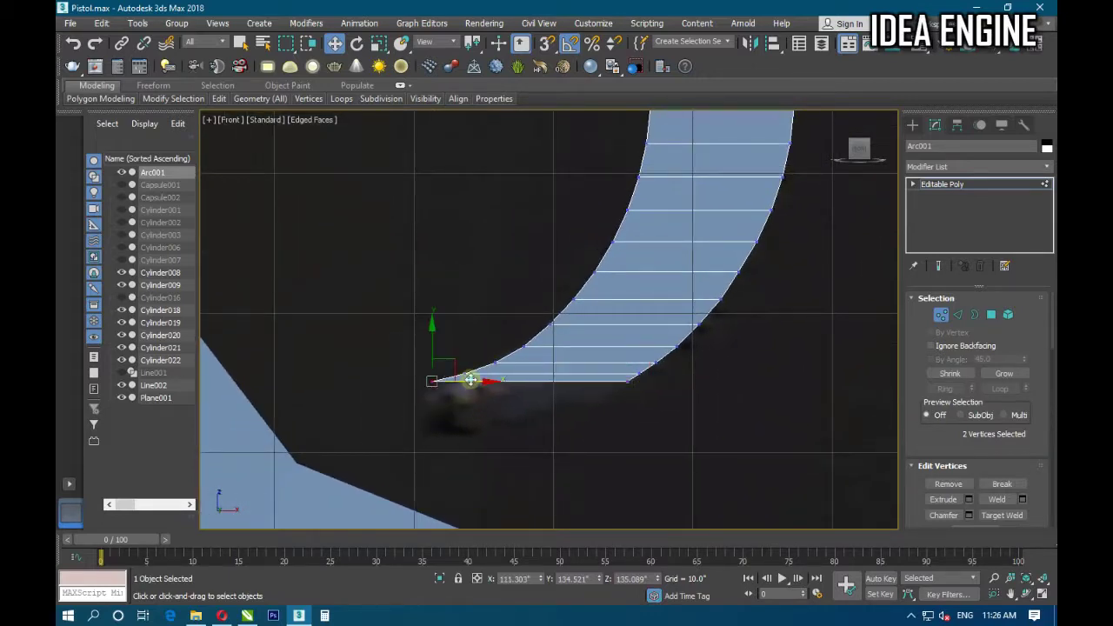
pyautogui.moveTo(471, 379); pyautogui.dragTo(474, 379)
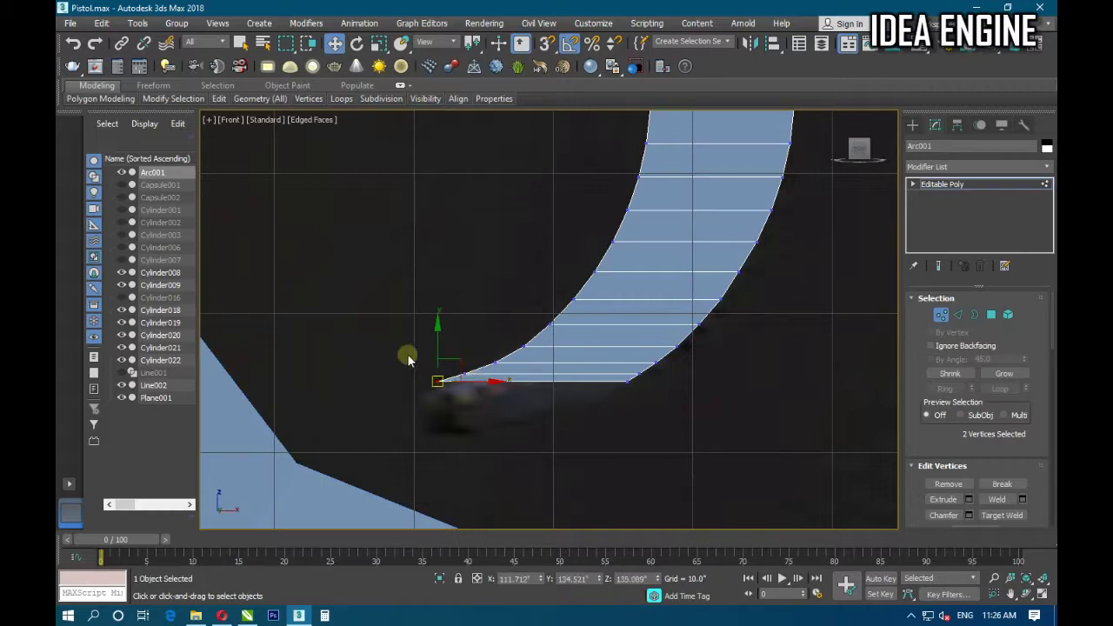
pyautogui.moveTo(406, 351); pyautogui.dragTo(476, 426)
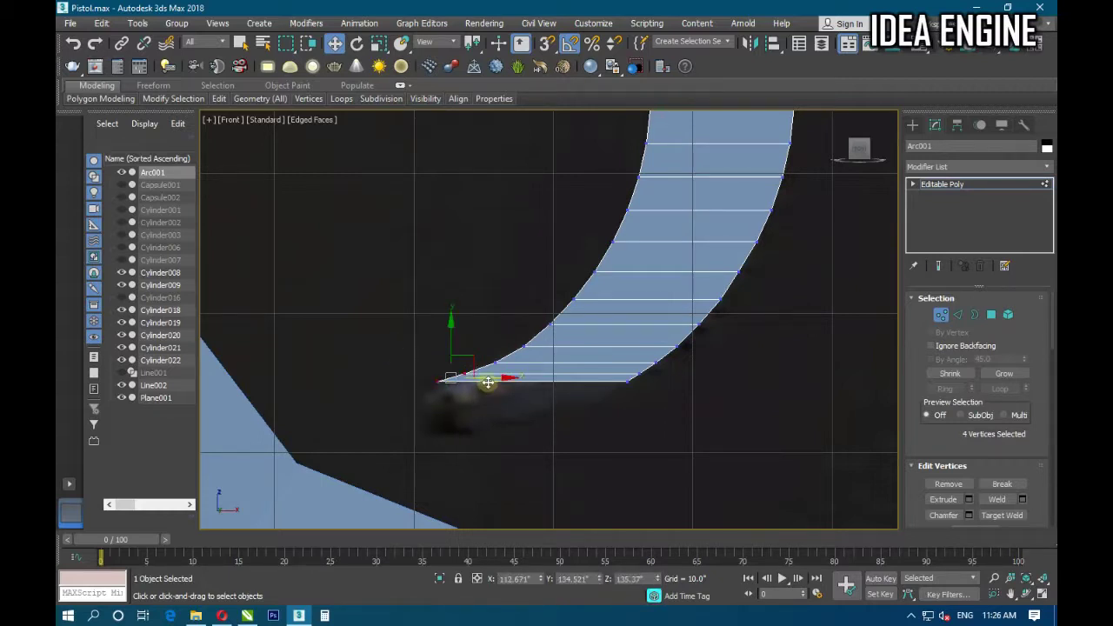
pyautogui.moveTo(489, 379); pyautogui.dragTo(492, 380)
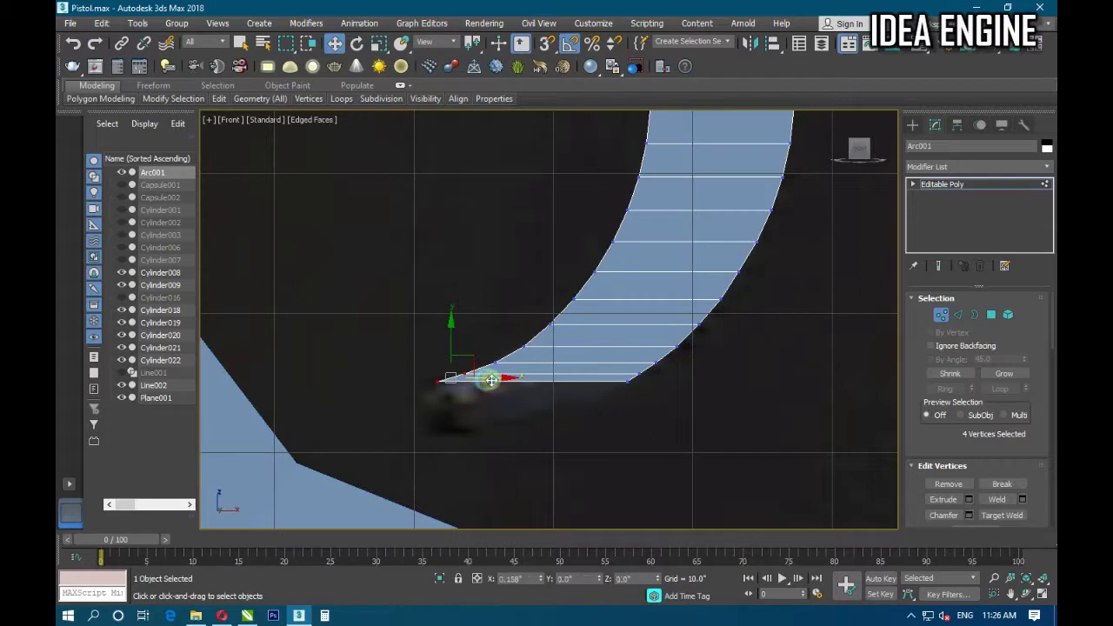
pyautogui.click(482, 435)
pyautogui.scroll(-2, 517, 403)
pyautogui.scroll(-3, 442, 462)
pyautogui.scroll(-1, 565, 374)
# Slide the notch-corner vertex right along X to widen the notch.
pyautogui.moveTo(565, 373); pyautogui.dragTo(573, 389, button='middle')
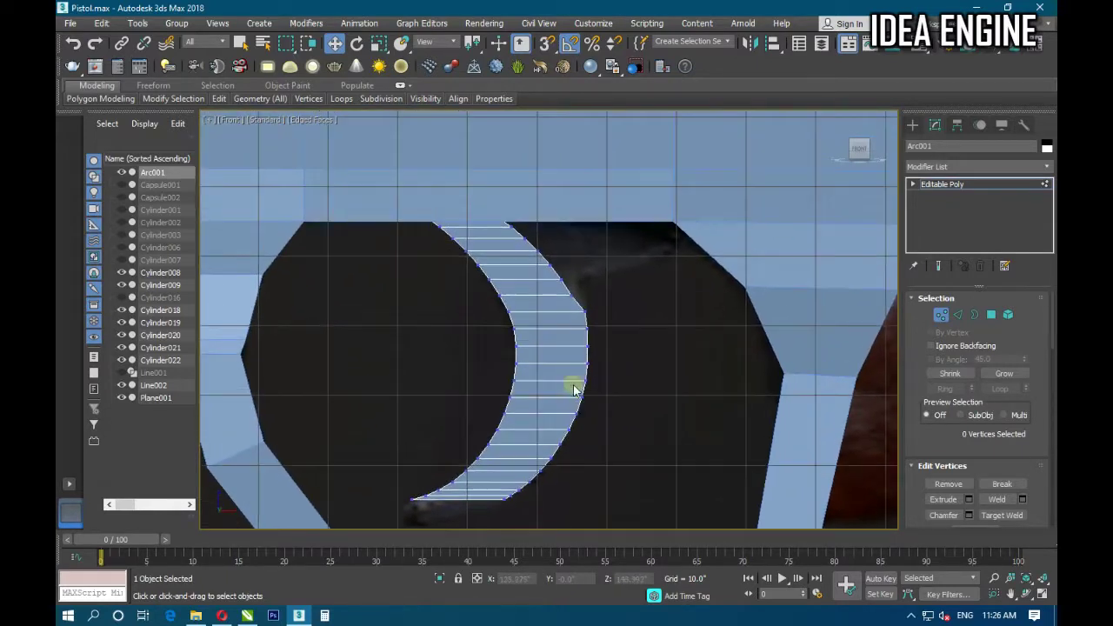
pyautogui.scroll(2, 582, 308)
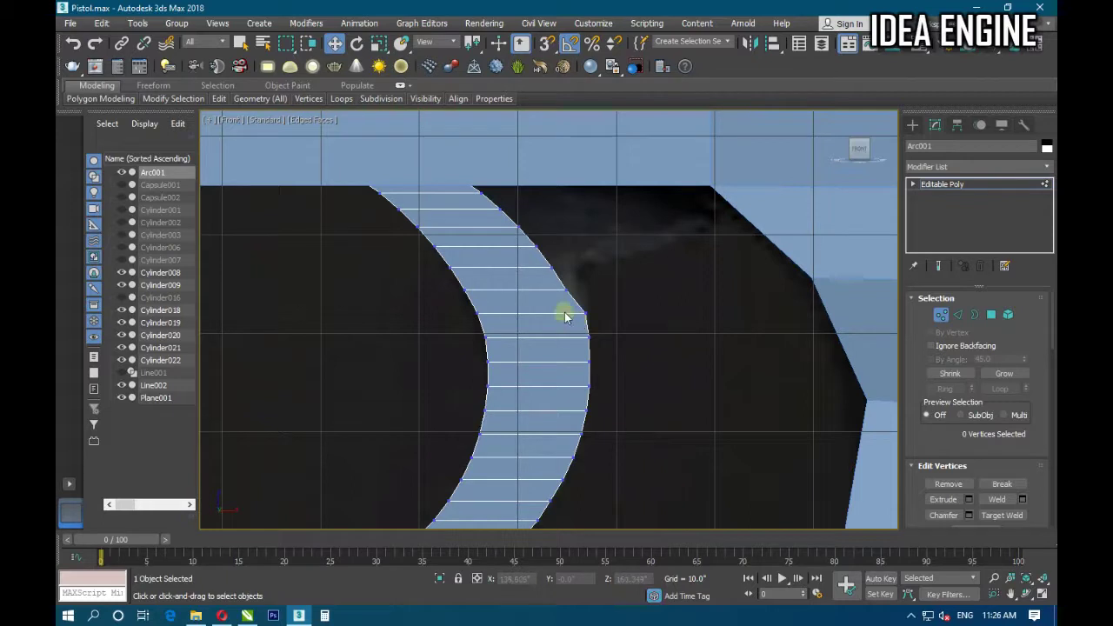
pyautogui.scroll(2, 587, 278)
pyautogui.moveTo(600, 277)
pyautogui.mouseDown()
pyautogui.moveTo(557, 324)
pyautogui.moveTo(547, 314)
pyautogui.moveTo(614, 293)
pyautogui.mouseUp()
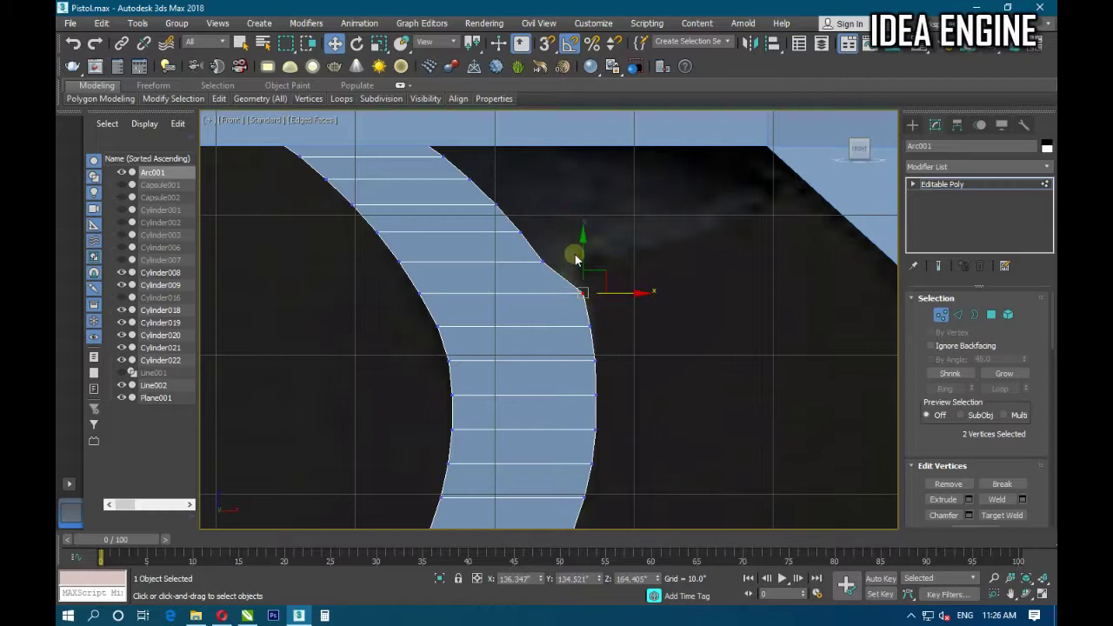
pyautogui.moveTo(558, 239); pyautogui.dragTo(522, 278)
pyautogui.moveTo(517, 278); pyautogui.dragTo(519, 278)
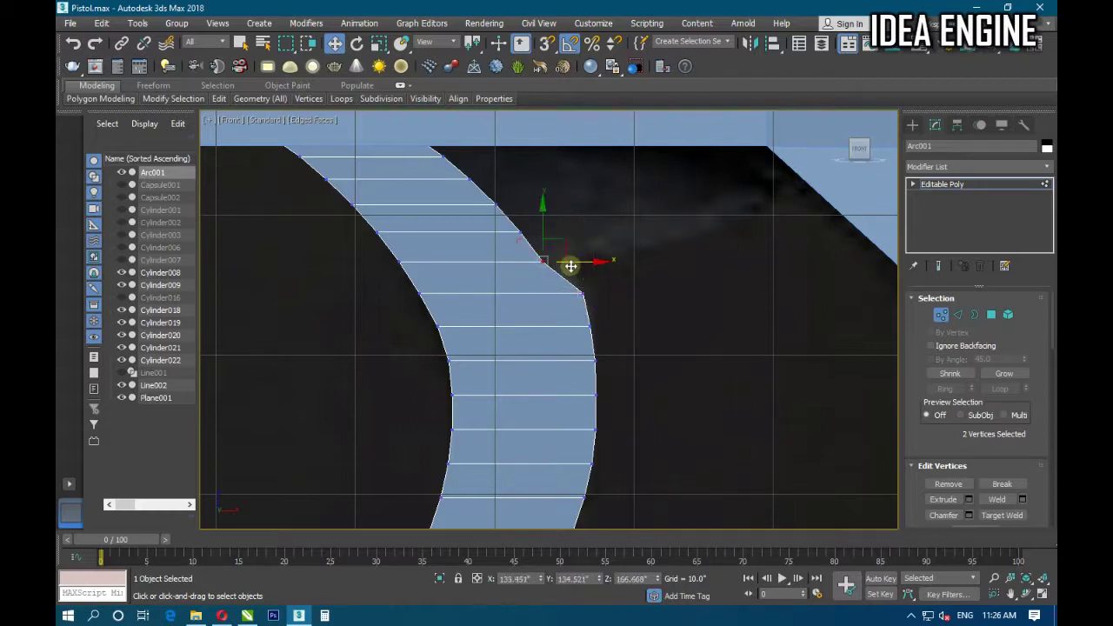
pyautogui.moveTo(595, 263); pyautogui.dragTo(623, 259)
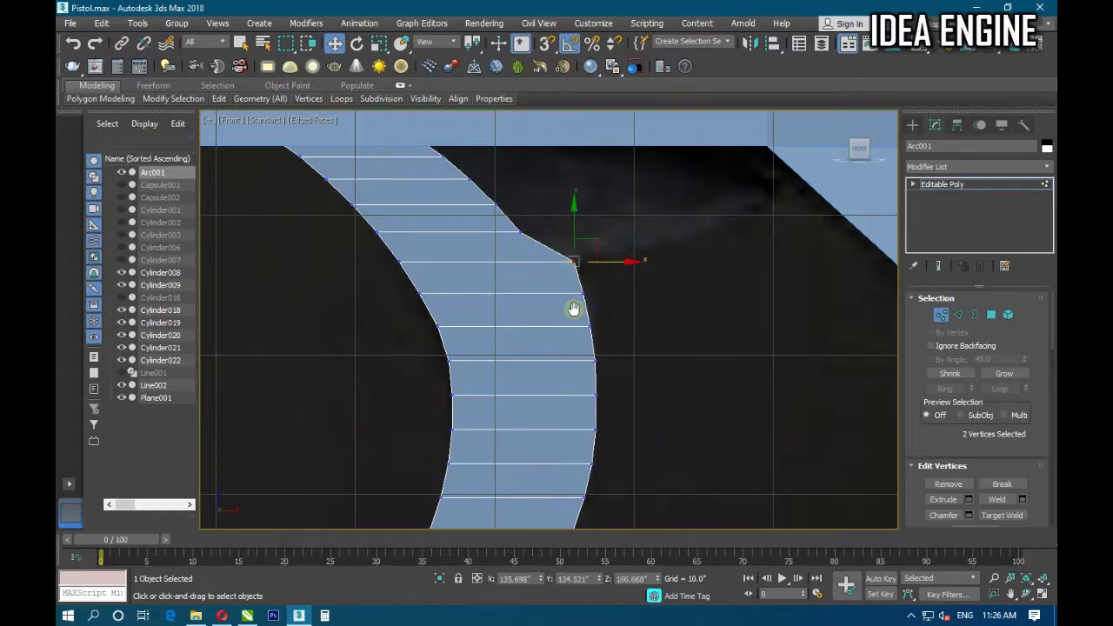
pyautogui.moveTo(534, 212); pyautogui.dragTo(522, 306, button='middle')
pyautogui.moveTo(520, 306)
pyautogui.mouseDown()
pyautogui.moveTo(502, 345)
pyautogui.moveTo(571, 322)
pyautogui.moveTo(721, 337)
pyautogui.mouseUp()
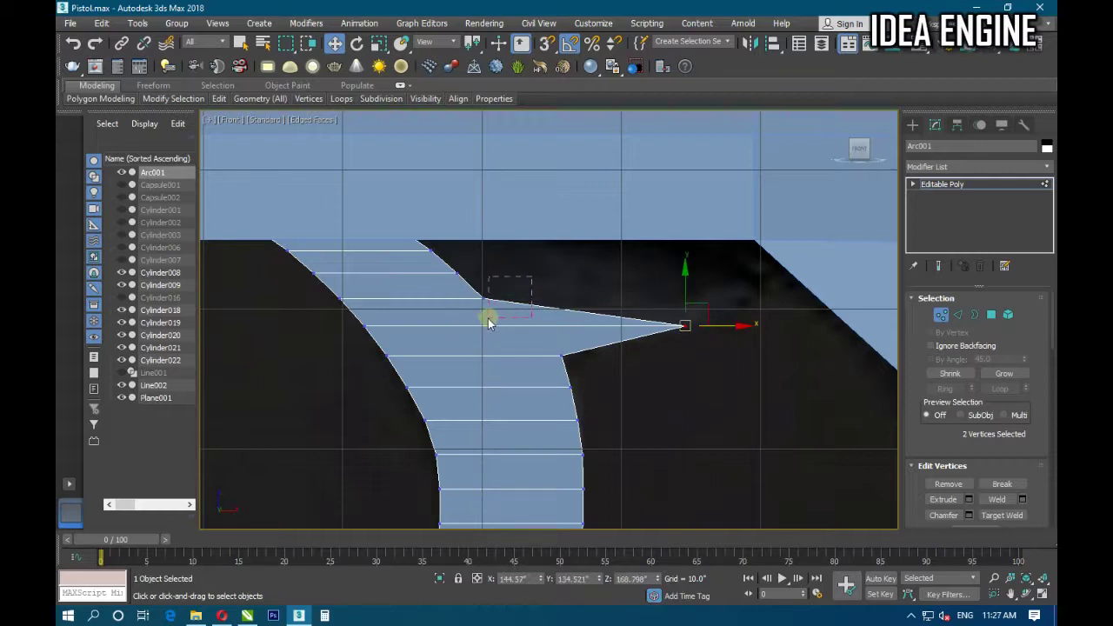
# Pull the spike's upper vertices up-right and stretch the top edge toward the spike tip.
pyautogui.moveTo(477, 324); pyautogui.dragTo(521, 298)
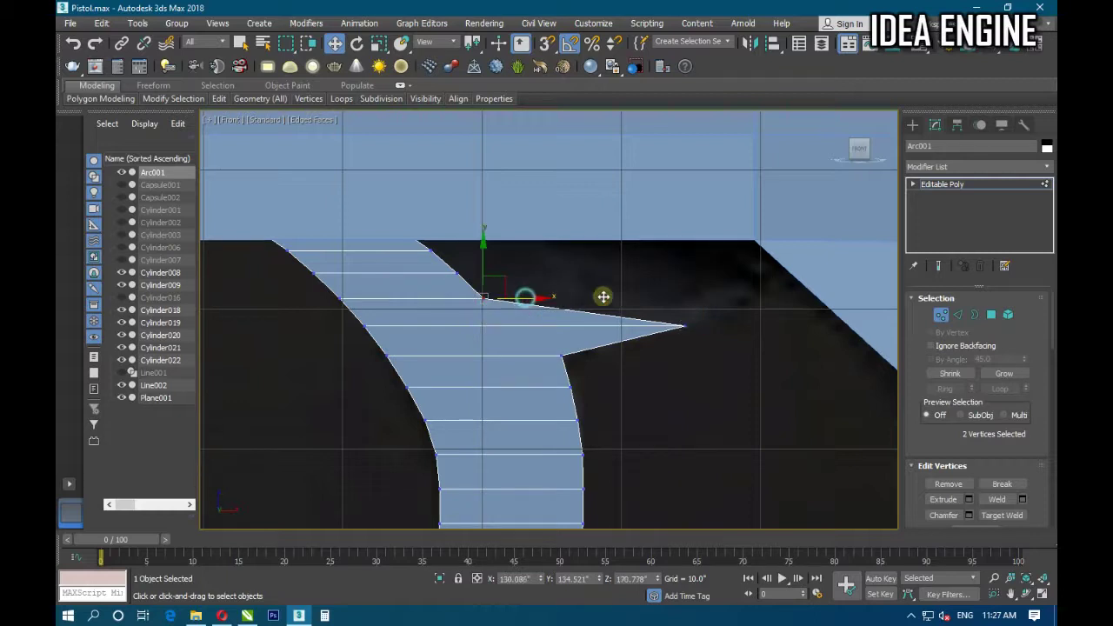
pyautogui.moveTo(603, 298); pyautogui.dragTo(807, 311)
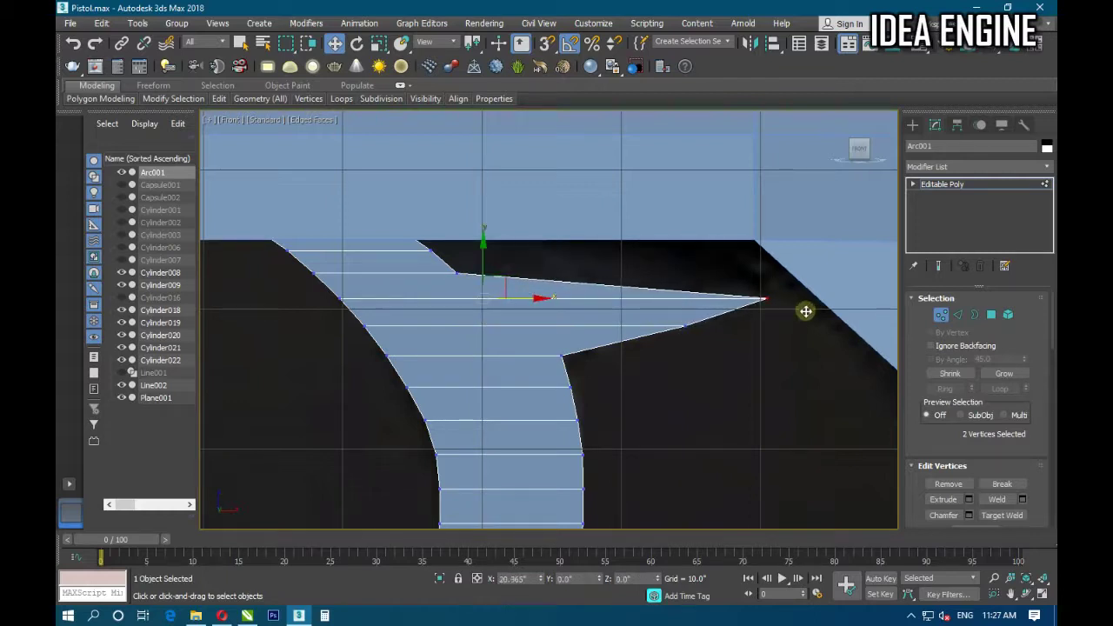
pyautogui.click(458, 278)
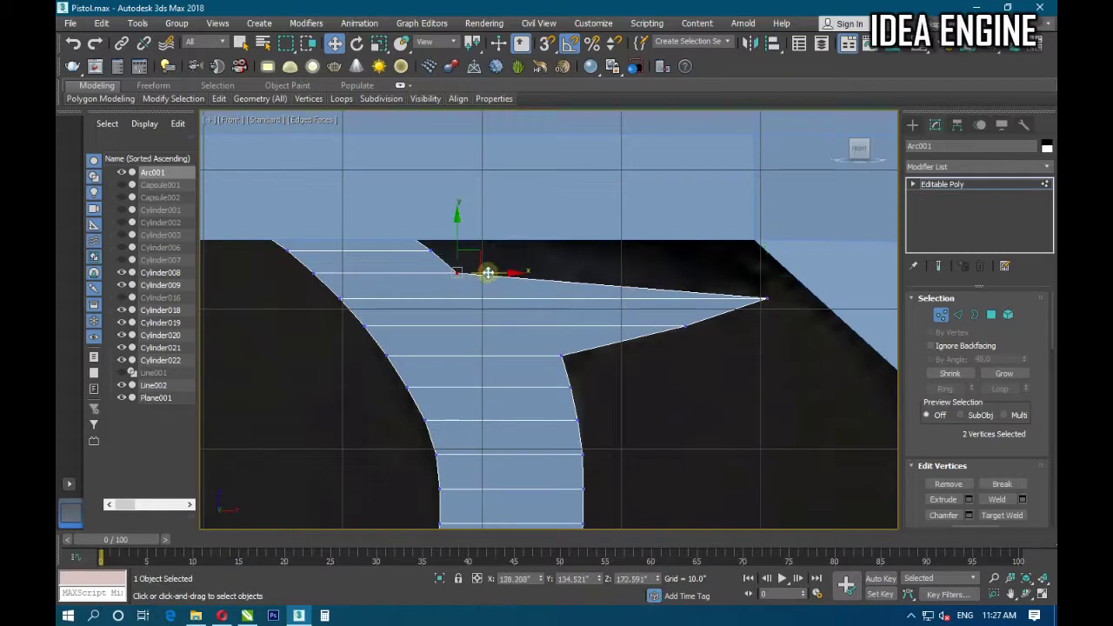
pyautogui.moveTo(488, 273); pyautogui.dragTo(820, 270)
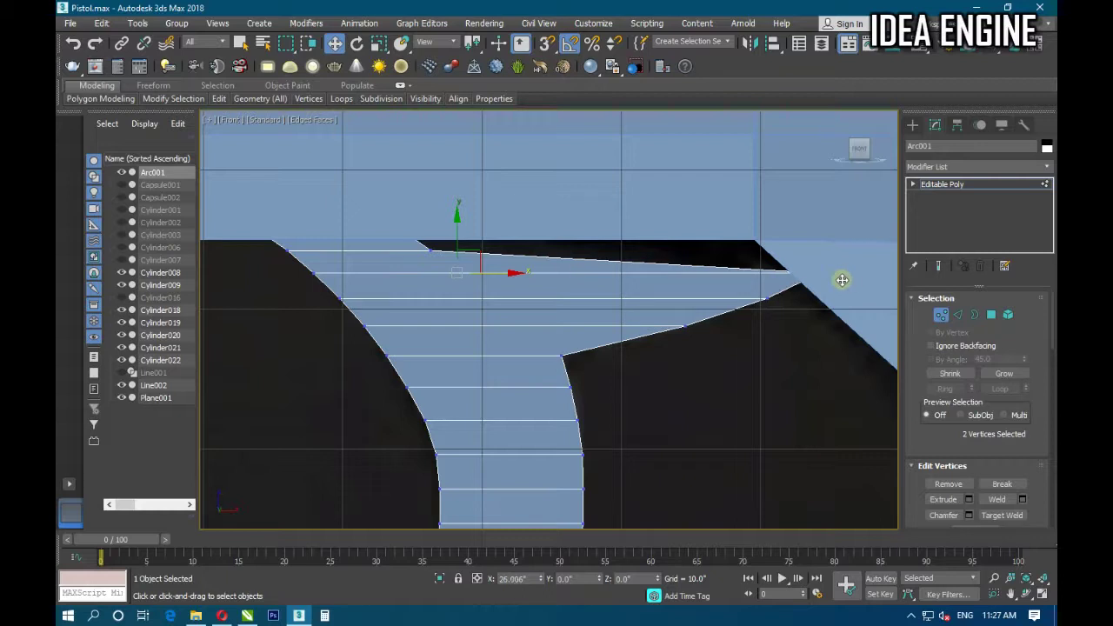
pyautogui.moveTo(842, 279); pyautogui.dragTo(840, 278)
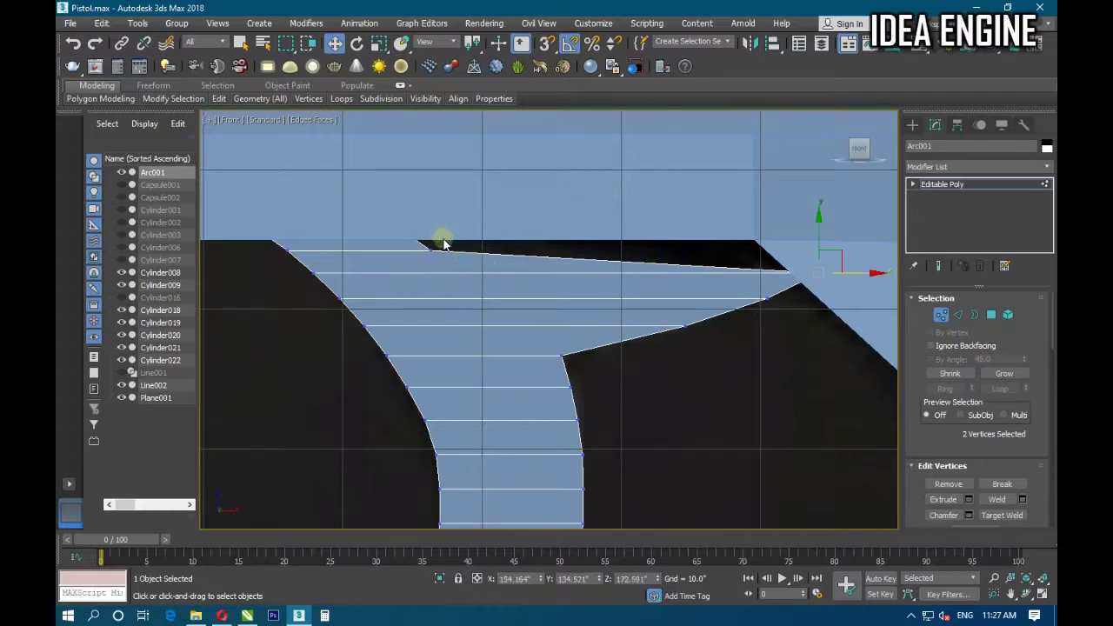
# Using F3 wireframe, nudge the four top-edge vertices right to form a flat top edge.
pyautogui.press('F3')
pyautogui.moveTo(470, 198)
pyautogui.mouseDown()
pyautogui.moveTo(409, 262)
pyautogui.moveTo(852, 231)
pyautogui.mouseUp()
pyautogui.press('F3')
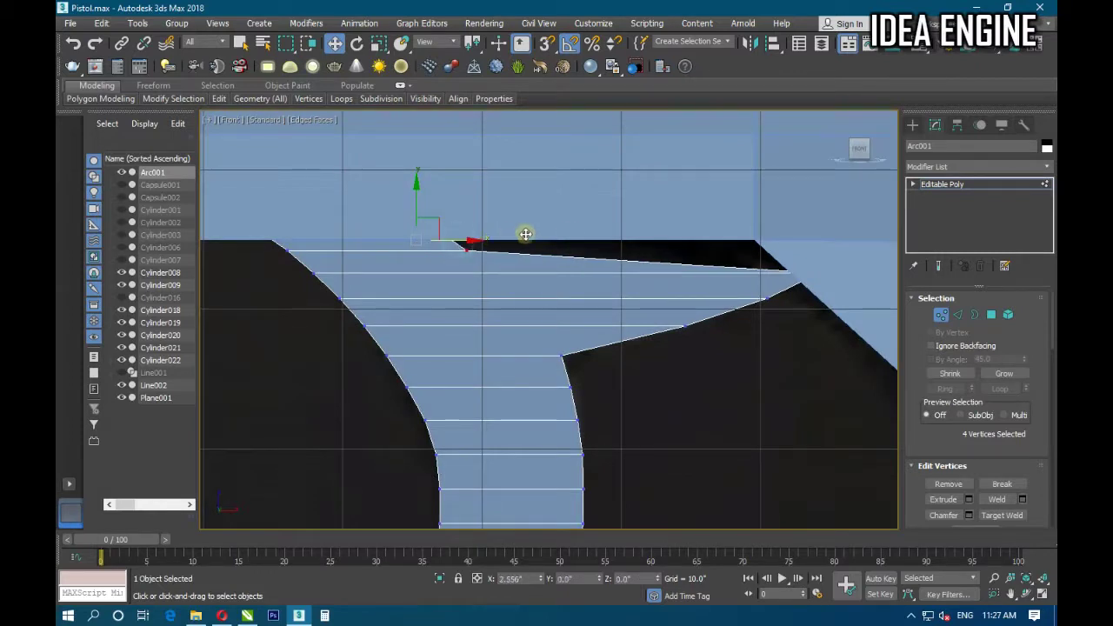
pyautogui.press('F3')
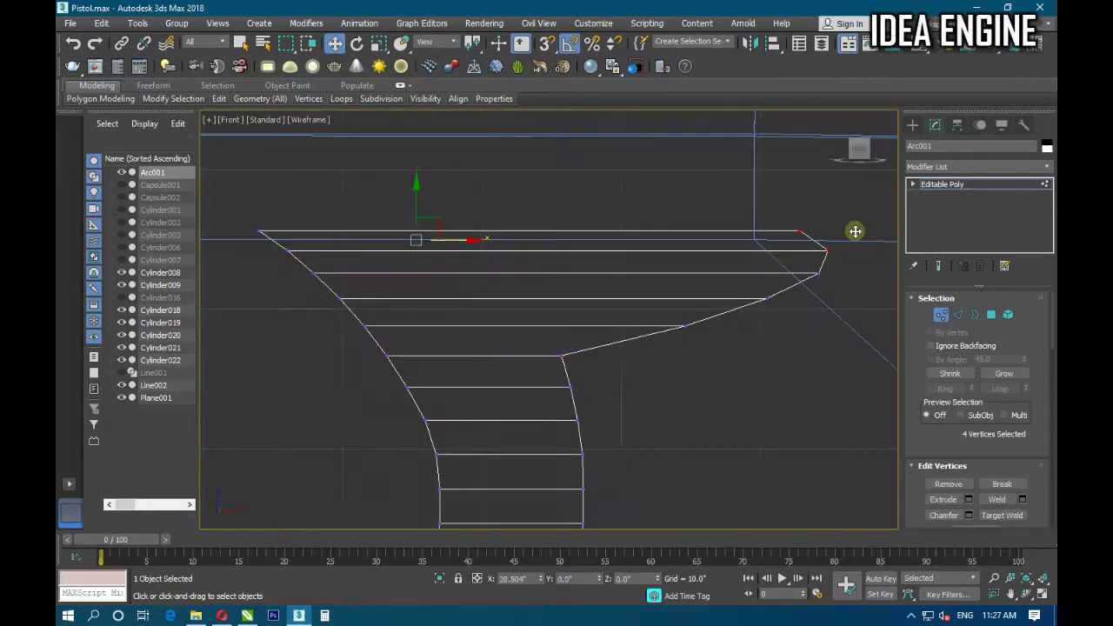
pyautogui.moveTo(852, 231)
pyautogui.mouseDown()
pyautogui.moveTo(875, 229)
pyautogui.moveTo(874, 239)
pyautogui.mouseUp()
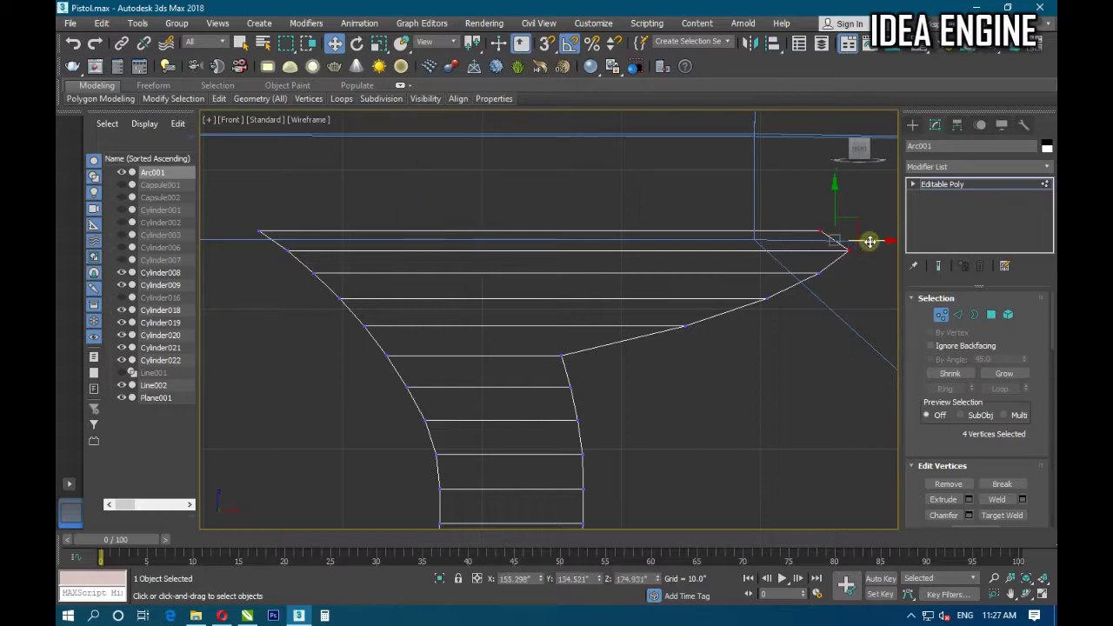
pyautogui.moveTo(870, 242); pyautogui.dragTo(874, 240)
pyautogui.moveTo(736, 319); pyautogui.dragTo(770, 299, button='middle')
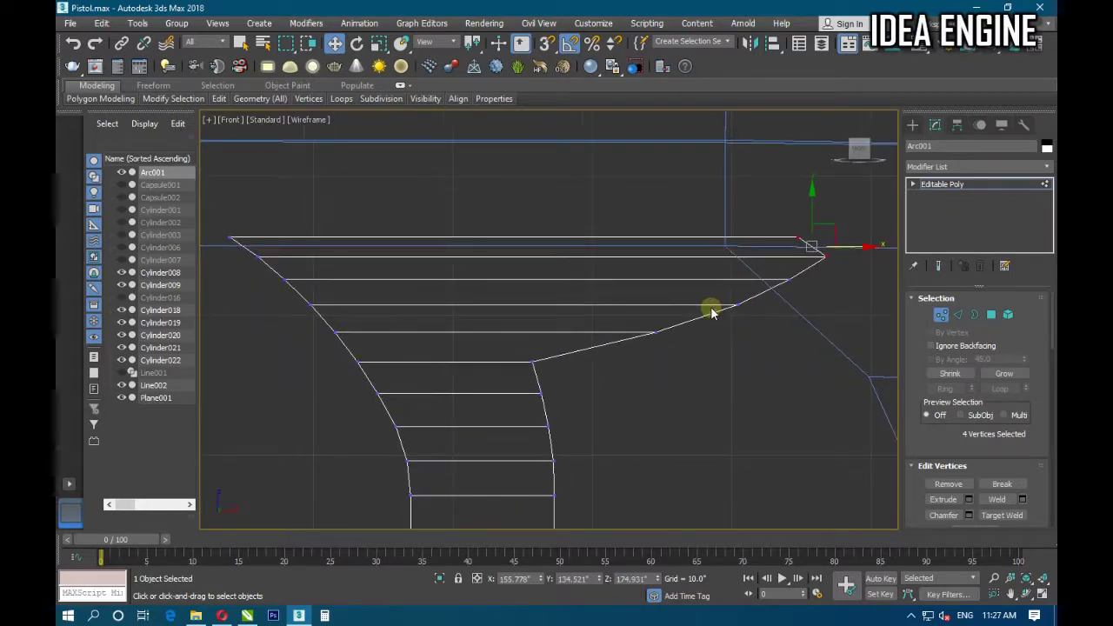
pyautogui.press('F3')
pyautogui.scroll(-2, 654, 318)
pyautogui.scroll(-1, 683, 224)
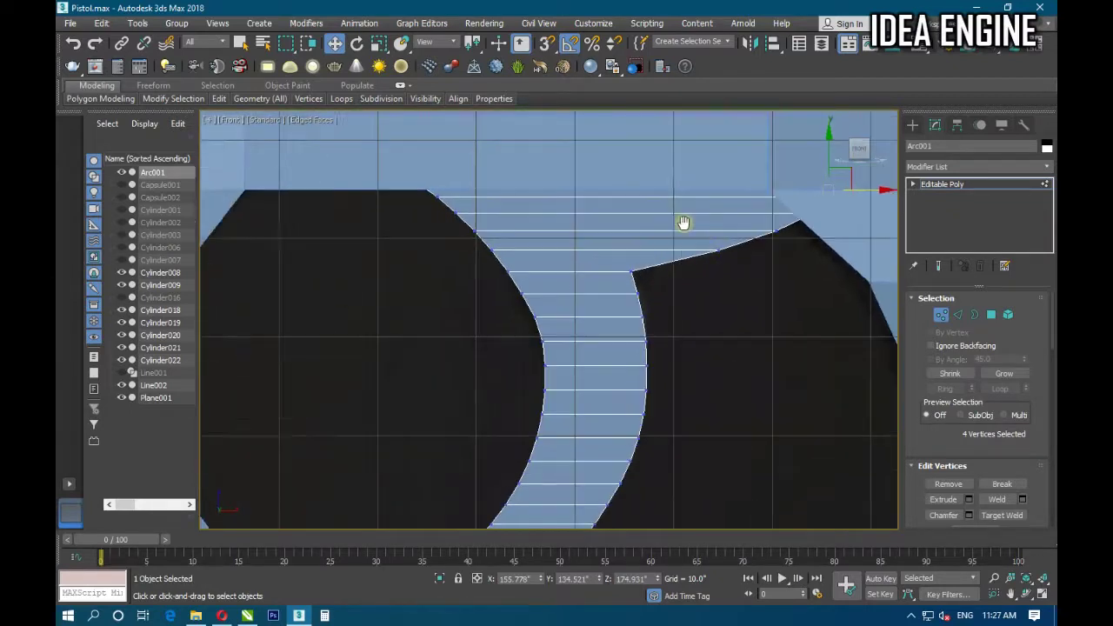
pyautogui.scroll(-2, 632, 305)
pyautogui.scroll(-2, 636, 389)
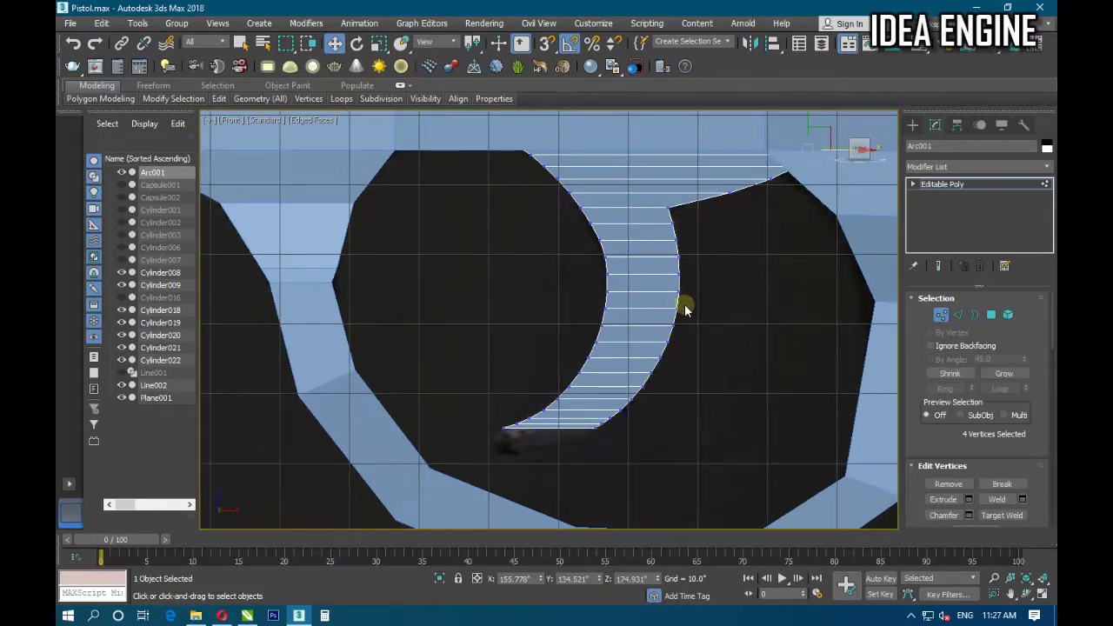
pyautogui.scroll(2, 676, 306)
pyautogui.scroll(2, 617, 315)
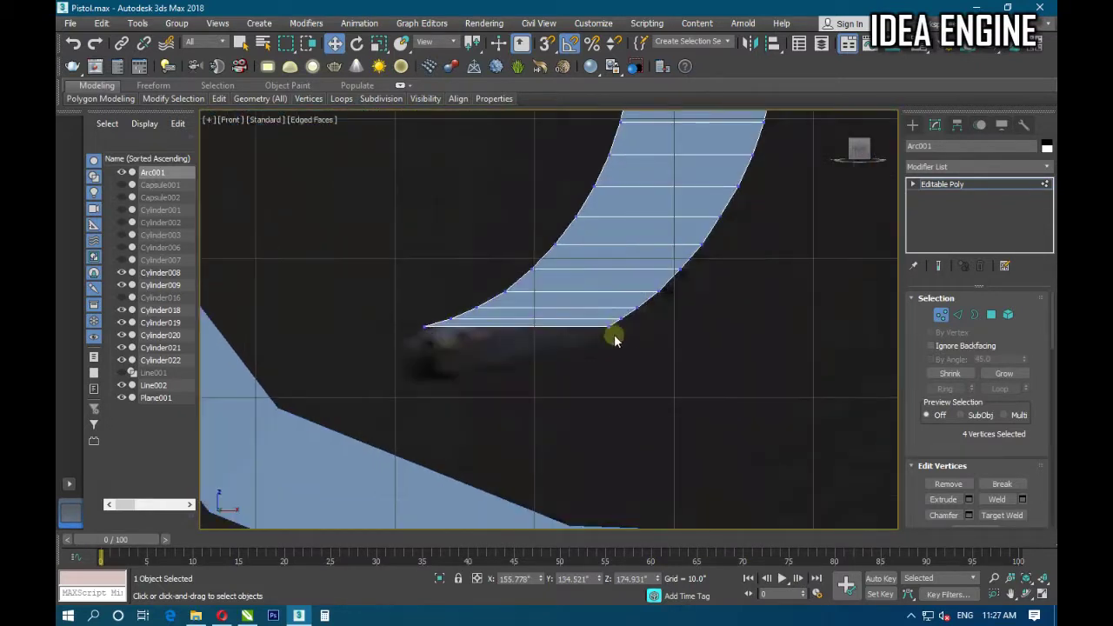
pyautogui.scroll(1, 614, 334)
pyautogui.scroll(-2, 585, 379)
pyautogui.scroll(-1, 591, 391)
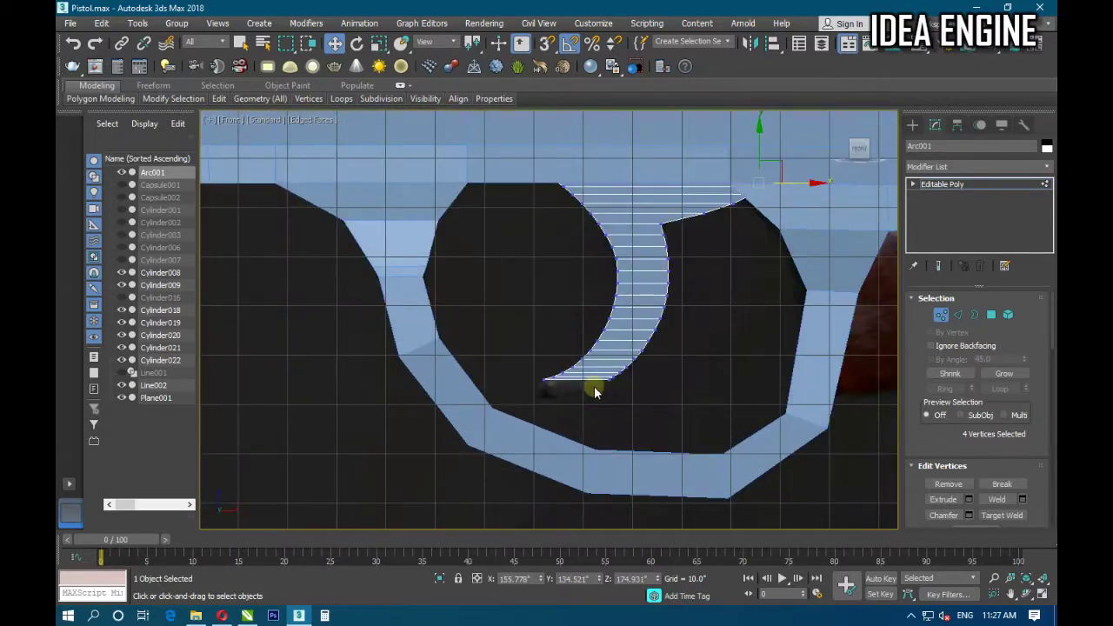
pyautogui.scroll(2, 584, 397)
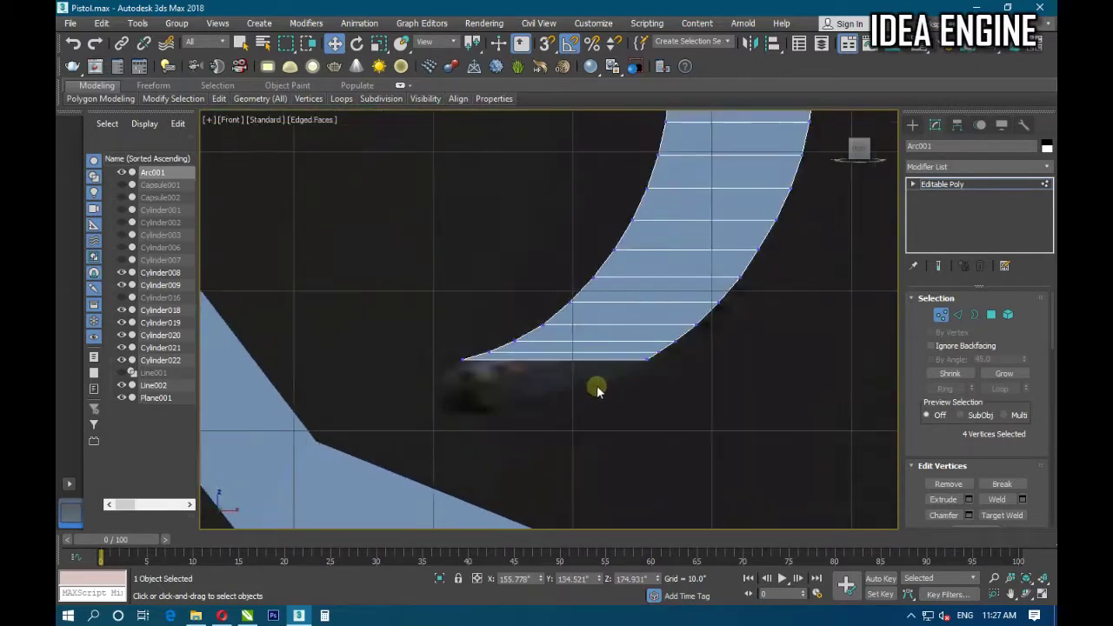
pyautogui.scroll(1, 606, 396)
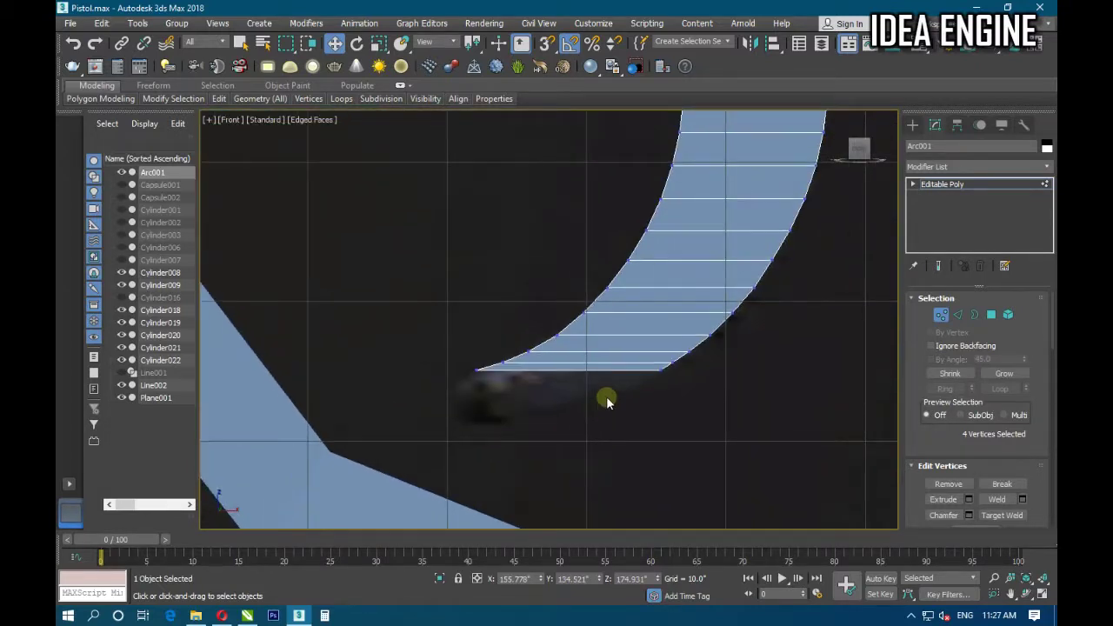
# Switch Arc001 to edge level and select the strip's single bottom edge.
pyautogui.click(974, 315)
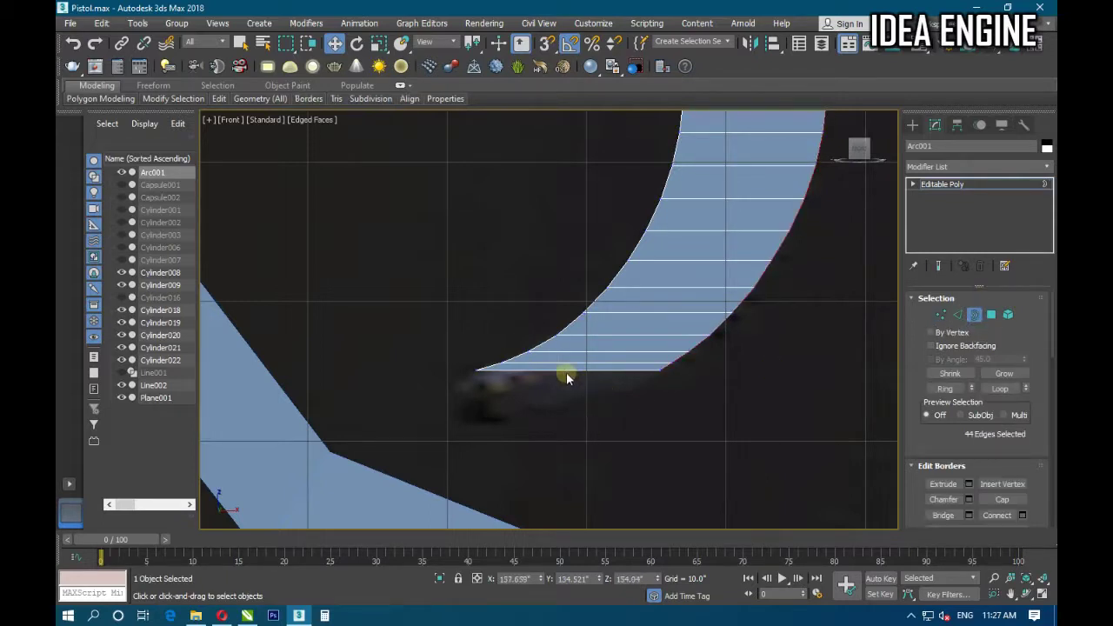
pyautogui.click(566, 372)
pyautogui.click(957, 314)
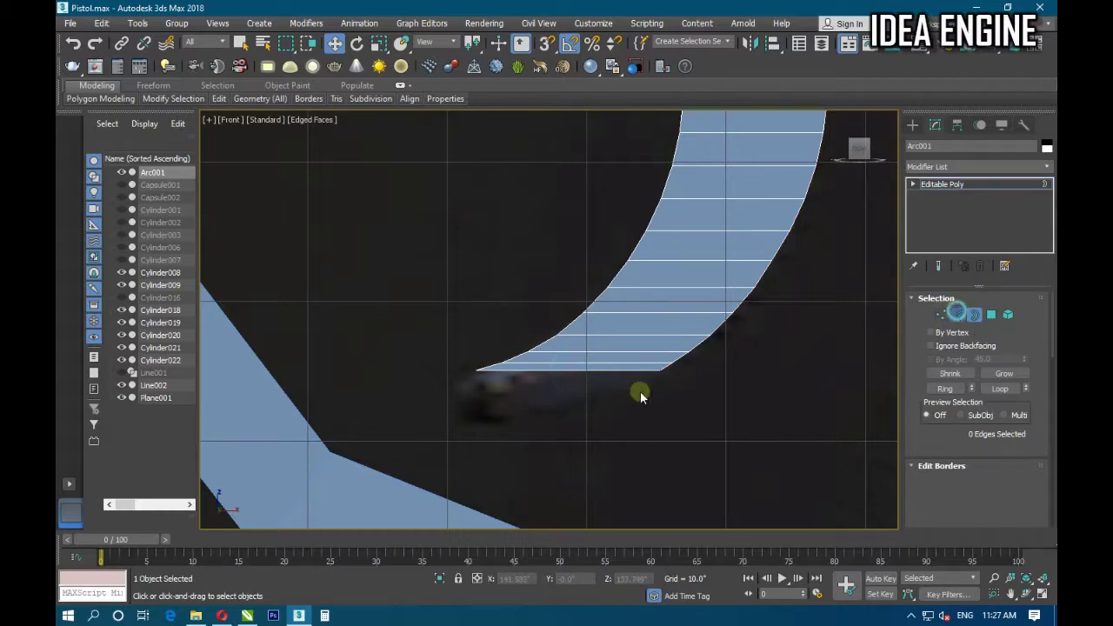
pyautogui.click(647, 370)
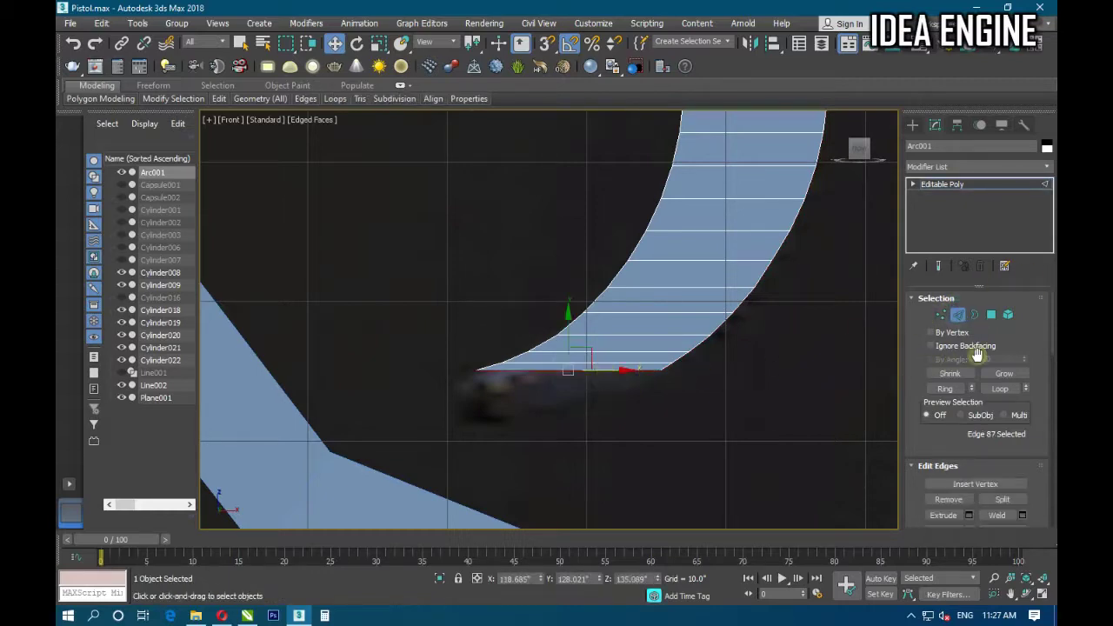
pyautogui.click(995, 389)
pyautogui.moveTo(557, 420)
pyautogui.keyDown('alt'); pyautogui.mouseDown(button='middle')
pyautogui.moveTo(801, 399)
pyautogui.moveTo(581, 440)
pyautogui.moveTo(472, 368)
pyautogui.mouseUp(button='middle'); pyautogui.keyUp('alt')
pyautogui.click(932, 388)
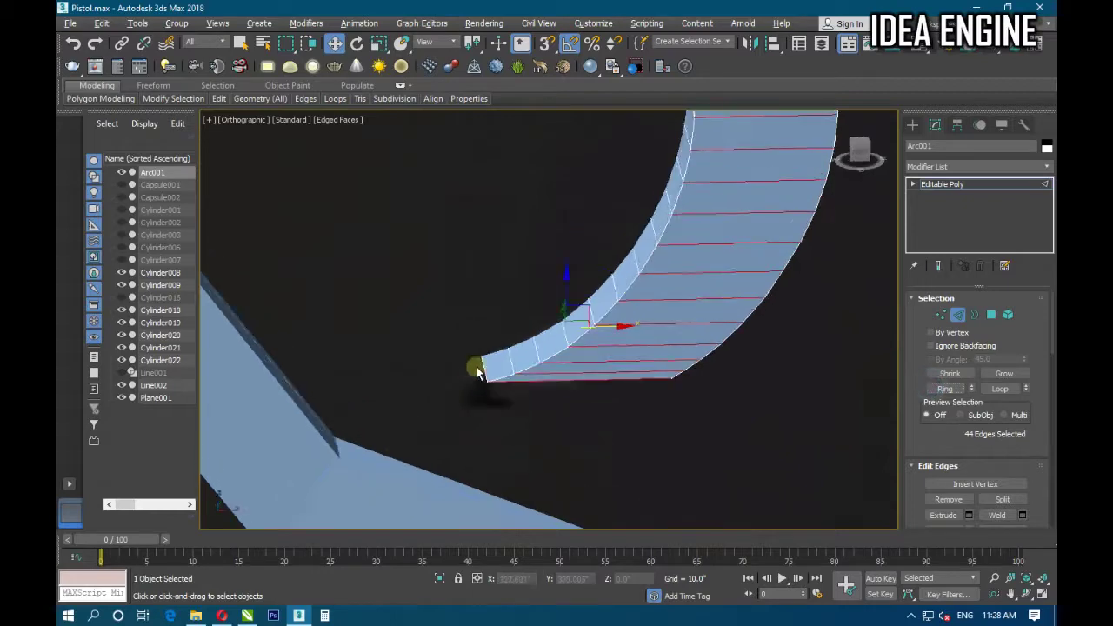
pyautogui.scroll(5, 472, 368)
pyautogui.click(745, 310)
# Add the other three bottom edges at the strip's lower end to the selection.
pyautogui.moveTo(745, 310)
pyautogui.keyDown('alt'); pyautogui.mouseDown(button='middle')
pyautogui.moveTo(707, 331)
pyautogui.moveTo(696, 268)
pyautogui.moveTo(651, 304)
pyautogui.moveTo(627, 274)
pyautogui.moveTo(591, 296)
pyautogui.moveTo(593, 251)
pyautogui.mouseUp(button='middle'); pyautogui.keyUp('alt')
pyautogui.keyDown('ctrl'); pyautogui.click(683, 253); pyautogui.keyUp('ctrl')
pyautogui.keyDown('ctrl'); pyautogui.click(597, 252); pyautogui.keyUp('ctrl')
pyautogui.keyDown('ctrl'); pyautogui.click(592, 230); pyautogui.keyUp('ctrl')
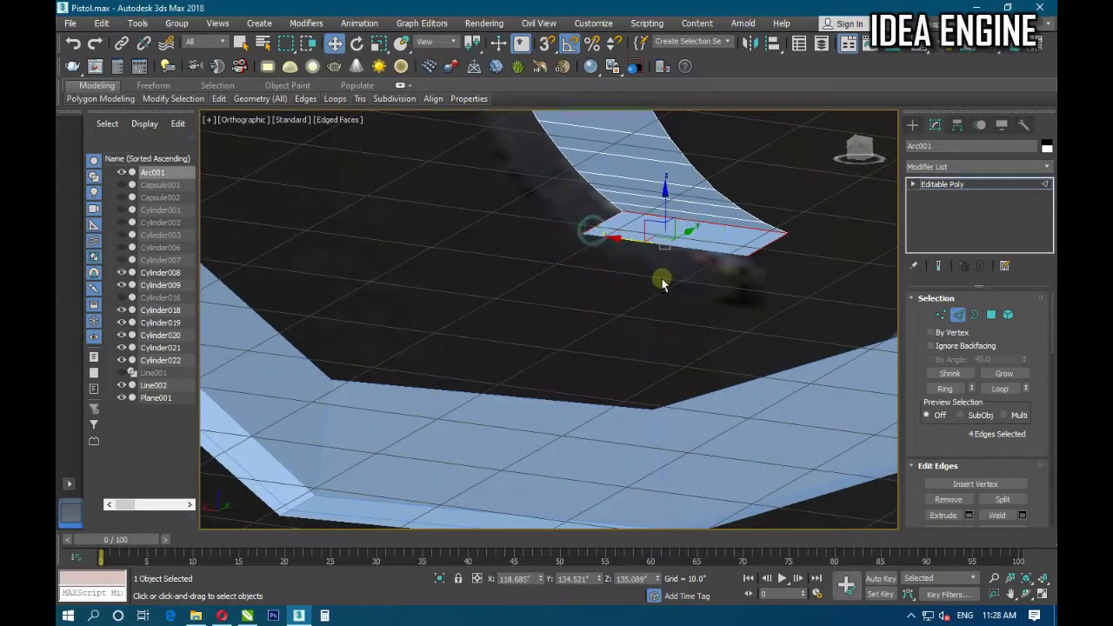
pyautogui.moveTo(663, 278)
pyautogui.keyDown('alt'); pyautogui.mouseDown(button='middle')
pyautogui.moveTo(440, 327)
pyautogui.moveTo(509, 318)
pyautogui.mouseUp(button='middle'); pyautogui.keyUp('alt')
pyautogui.press('f')
pyautogui.scroll(-3, 500, 323)
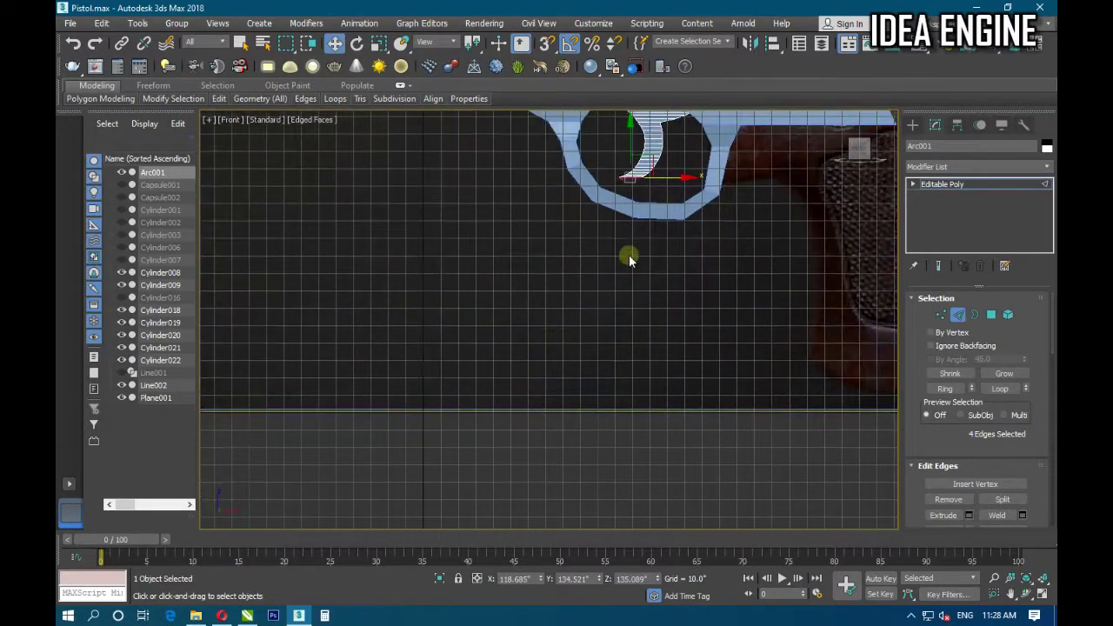
pyautogui.scroll(-2, 629, 253)
pyautogui.scroll(5, 541, 298)
pyautogui.scroll(2, 541, 298)
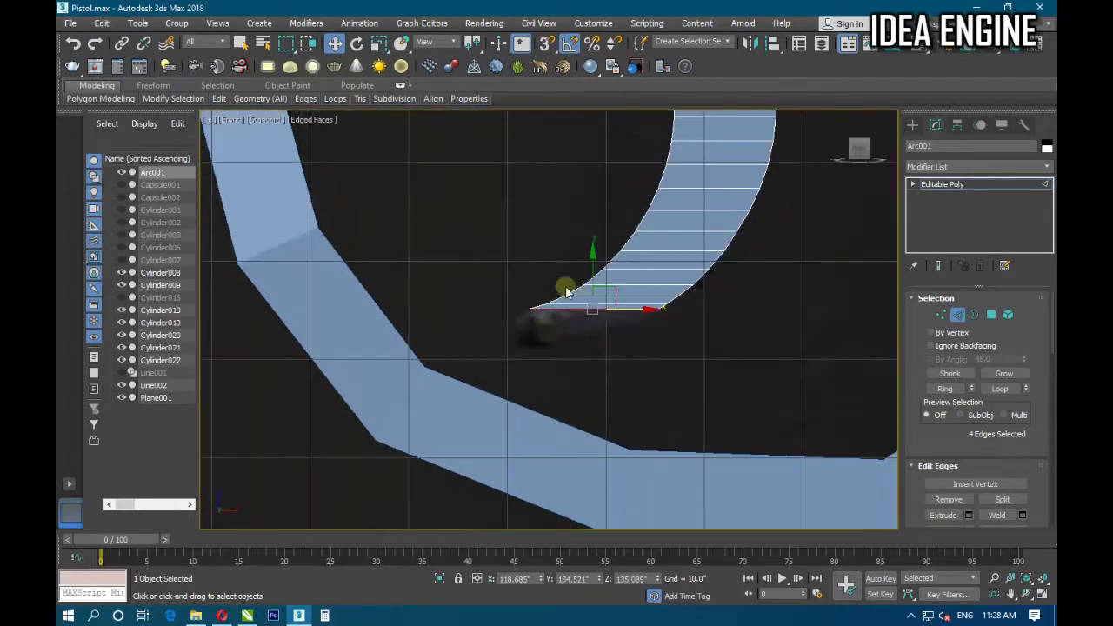
# Shift-drag the four bottom edges down into a new row of faces, nudged up and left.
pyautogui.moveTo(592, 281)
pyautogui.keyDown('shift'); pyautogui.mouseDown()
pyautogui.moveTo(566, 316)
pyautogui.moveTo(576, 266)
pyautogui.moveTo(572, 276)
pyautogui.moveTo(630, 325)
pyautogui.moveTo(566, 330)
pyautogui.moveTo(753, 330)
pyautogui.moveTo(641, 356)
pyautogui.moveTo(580, 350)
pyautogui.mouseUp(); pyautogui.keyUp('shift')
pyautogui.scroll(2, 655, 350)
pyautogui.scroll(1, 639, 360)
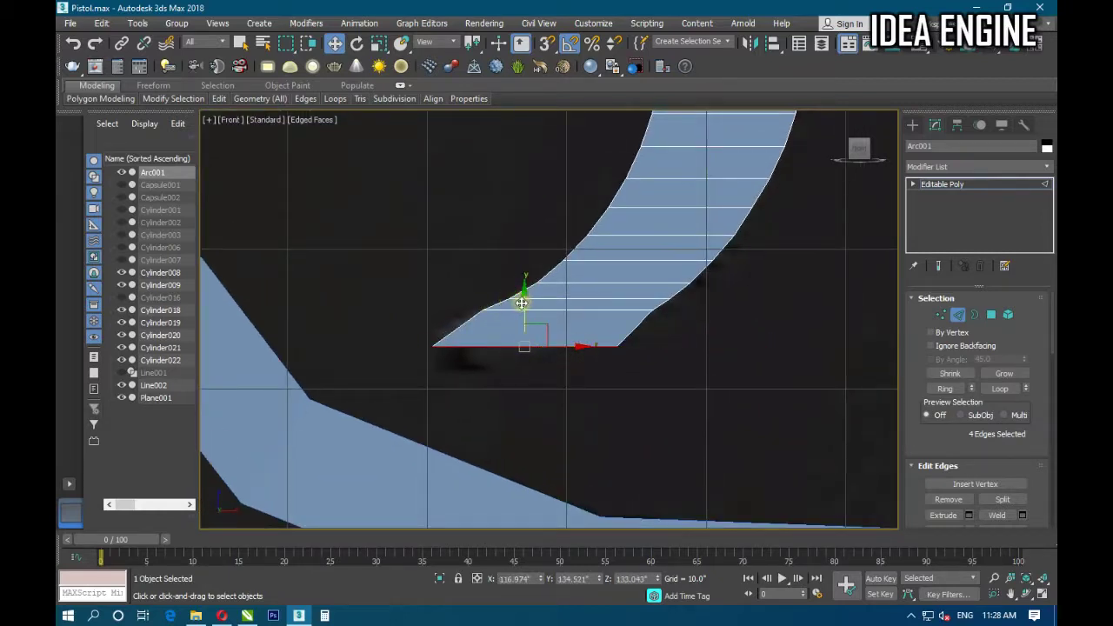
pyautogui.moveTo(522, 303)
pyautogui.mouseDown()
pyautogui.moveTo(522, 253)
pyautogui.moveTo(525, 293)
pyautogui.mouseUp()
pyautogui.moveTo(571, 336); pyautogui.dragTo(565, 336)
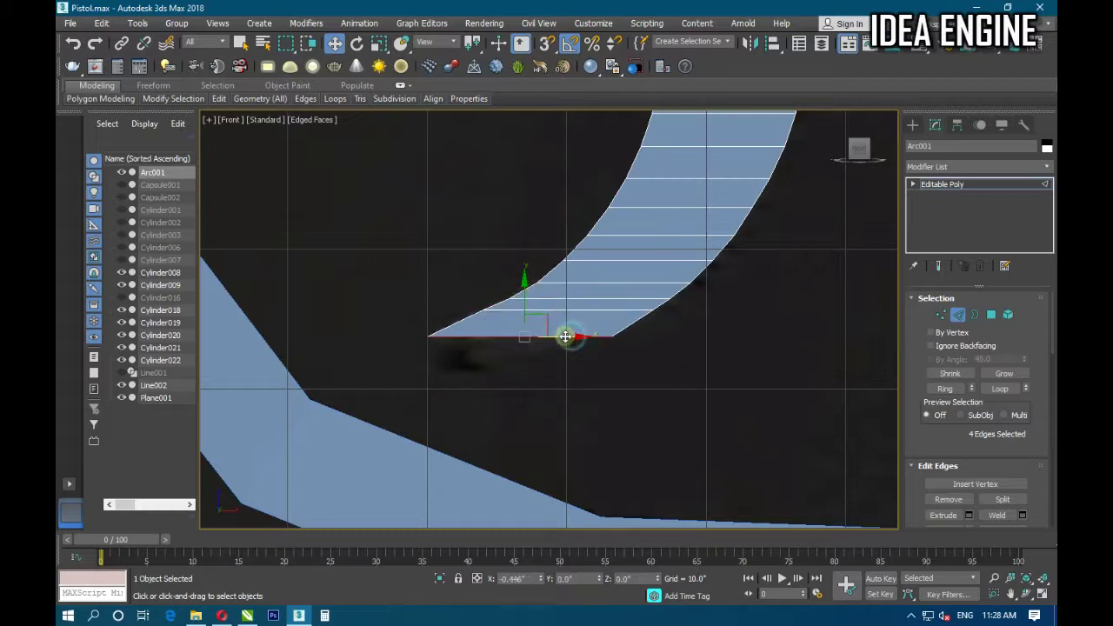
# At vertex level, move the two vertices at the arc's lower-left end down.
pyautogui.click(444, 352)
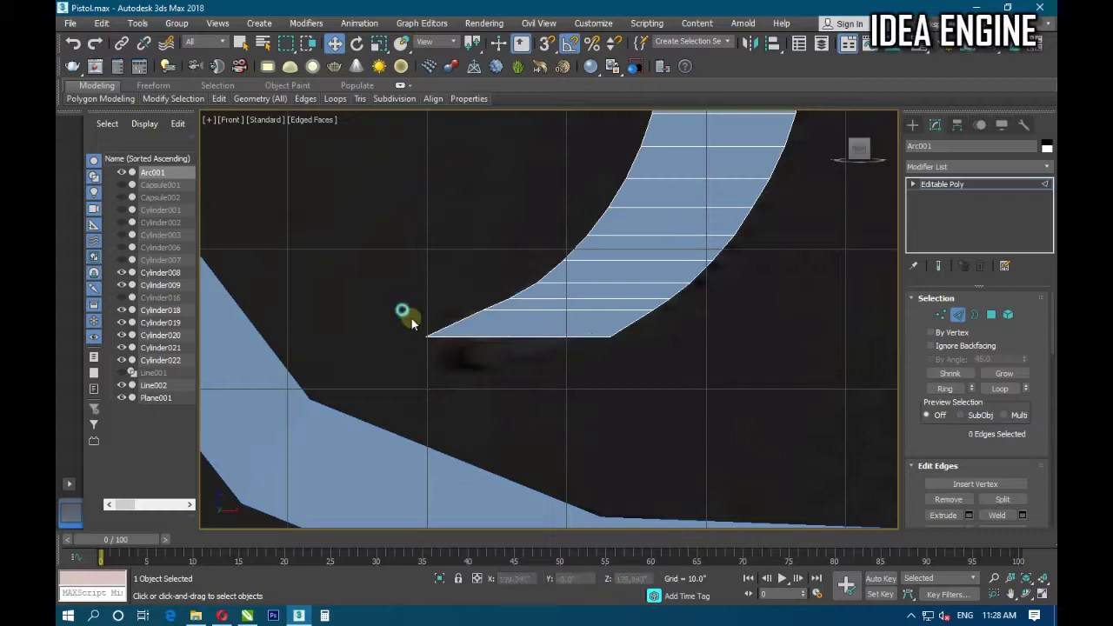
pyautogui.click(940, 314)
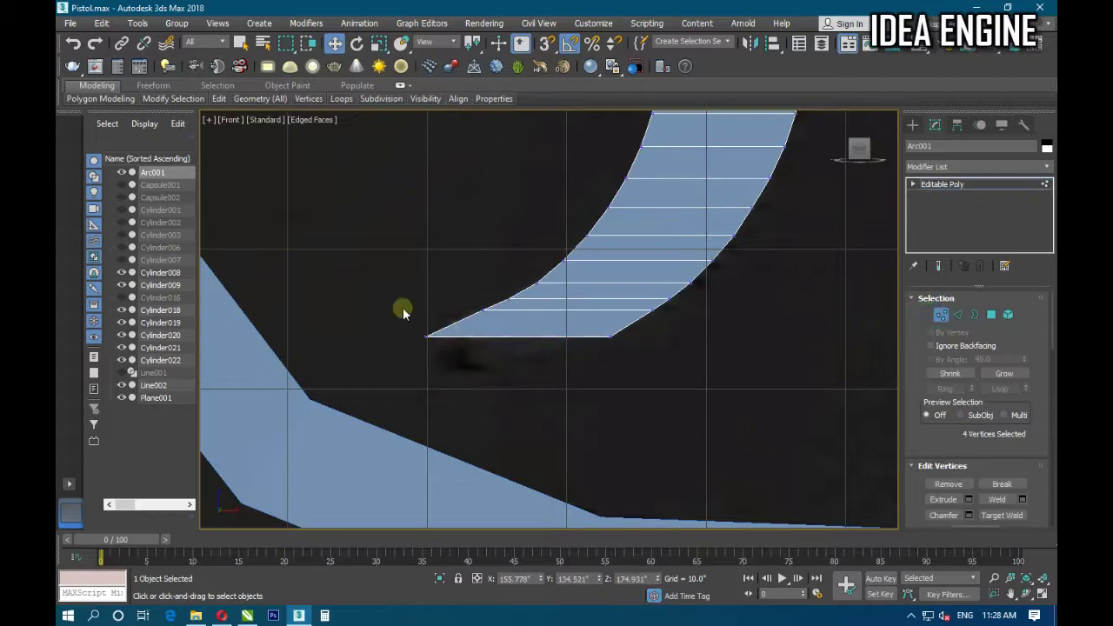
pyautogui.moveTo(397, 307); pyautogui.dragTo(449, 390)
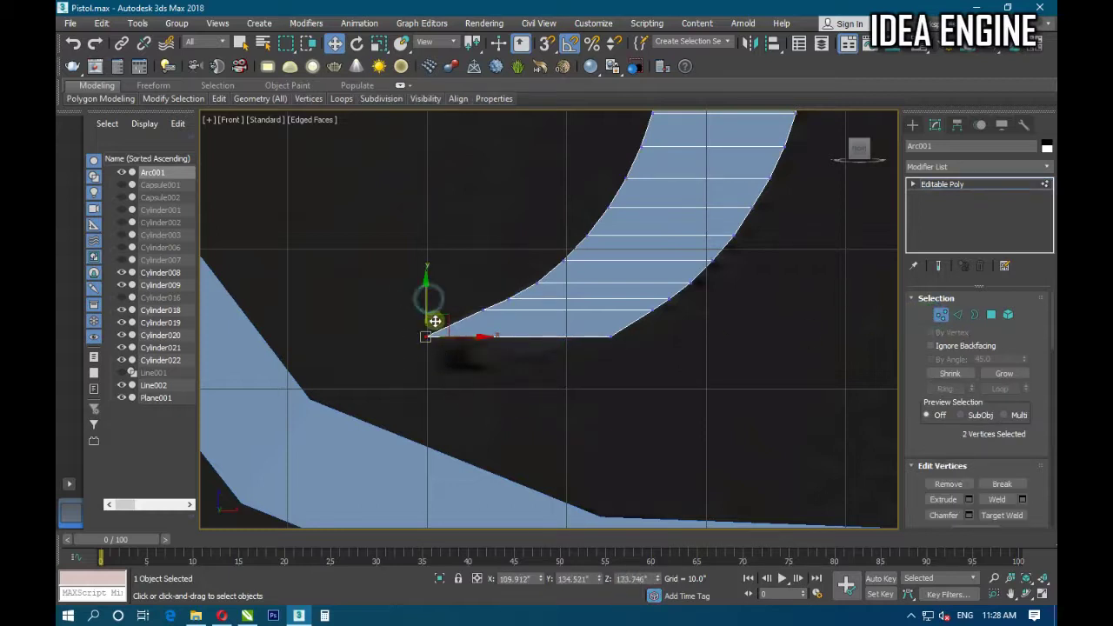
pyautogui.moveTo(433, 320)
pyautogui.mouseDown()
pyautogui.moveTo(475, 377)
pyautogui.moveTo(485, 372)
pyautogui.mouseUp()
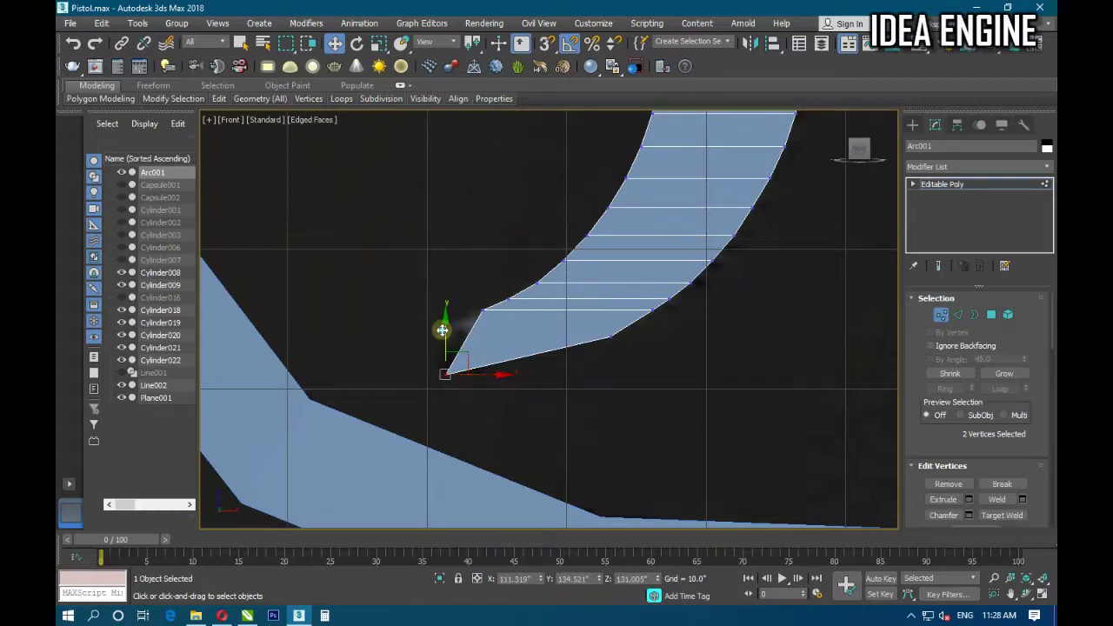
pyautogui.moveTo(441, 330); pyautogui.dragTo(442, 326)
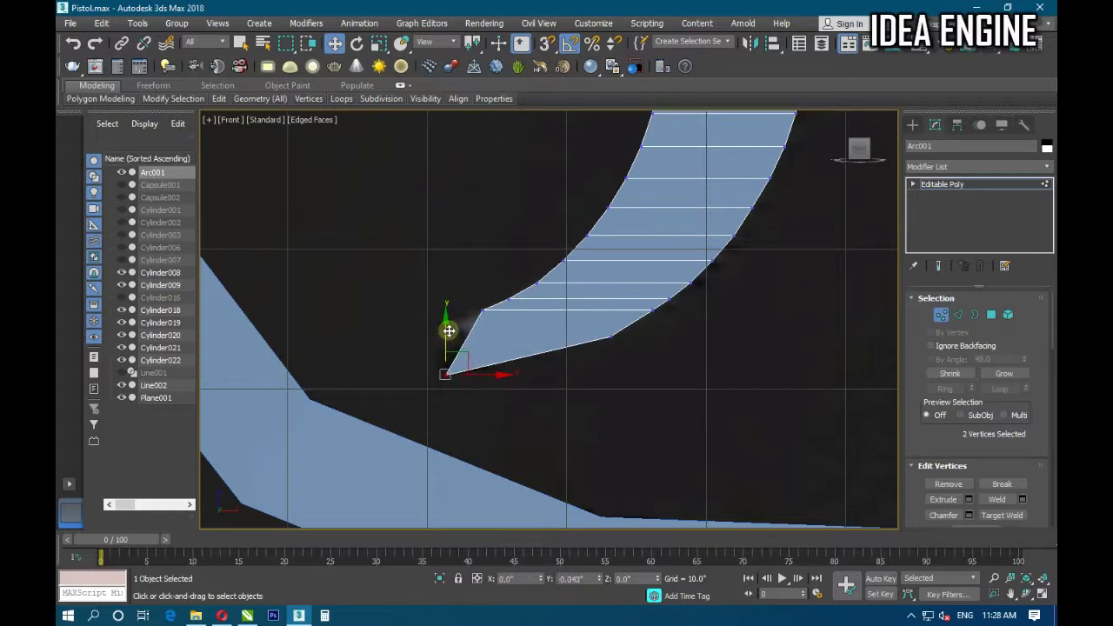
# Slide a tip vertex left to widen the face and raise the tip's bottom vertex.
pyautogui.moveTo(437, 267); pyautogui.dragTo(500, 333)
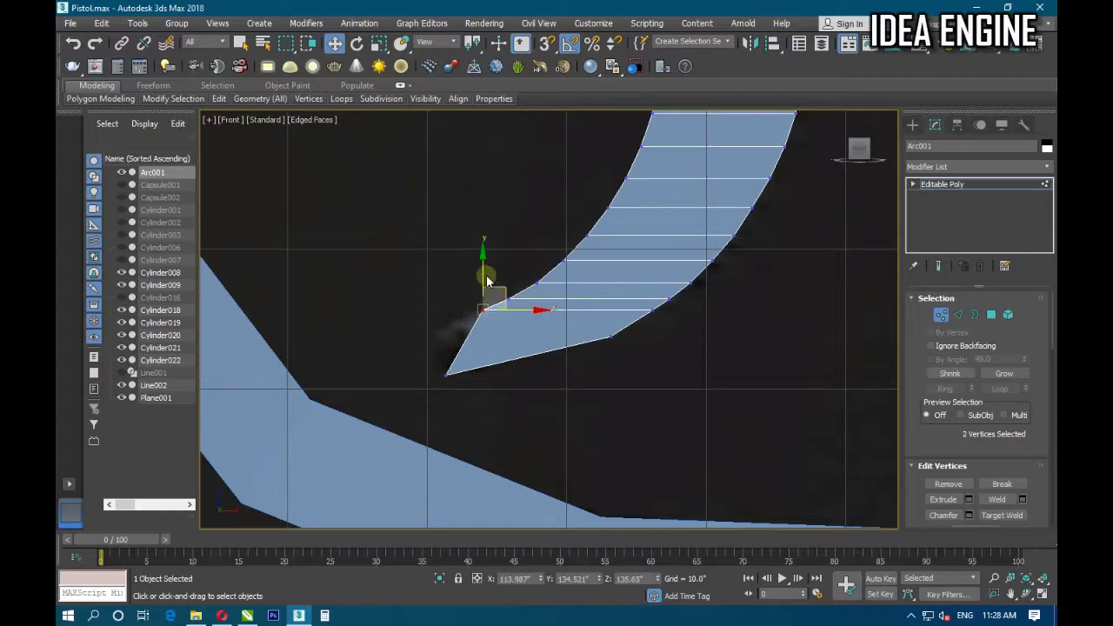
pyautogui.moveTo(485, 263); pyautogui.dragTo(484, 271)
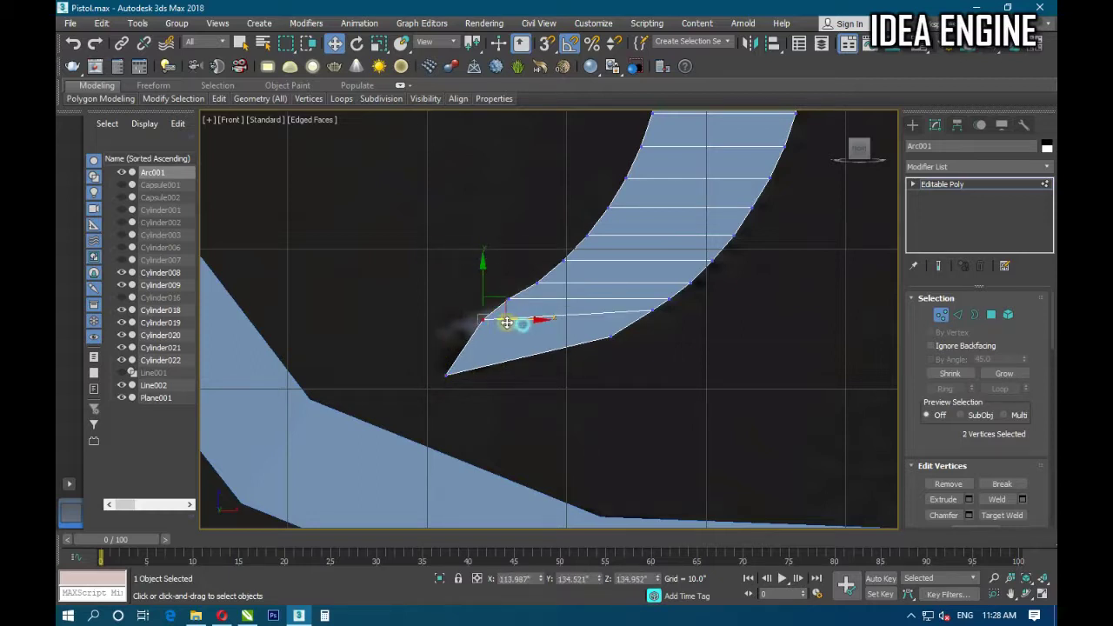
pyautogui.moveTo(507, 322)
pyautogui.mouseDown()
pyautogui.moveTo(483, 323)
pyautogui.moveTo(441, 288)
pyautogui.mouseUp()
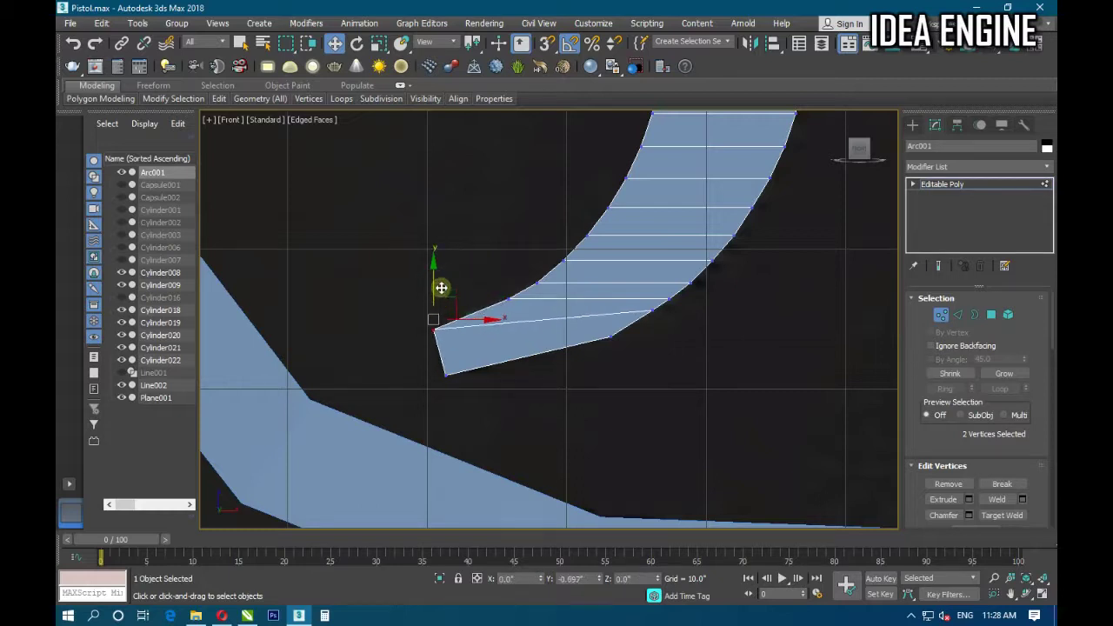
pyautogui.click(446, 374)
pyautogui.moveTo(445, 340); pyautogui.dragTo(454, 337)
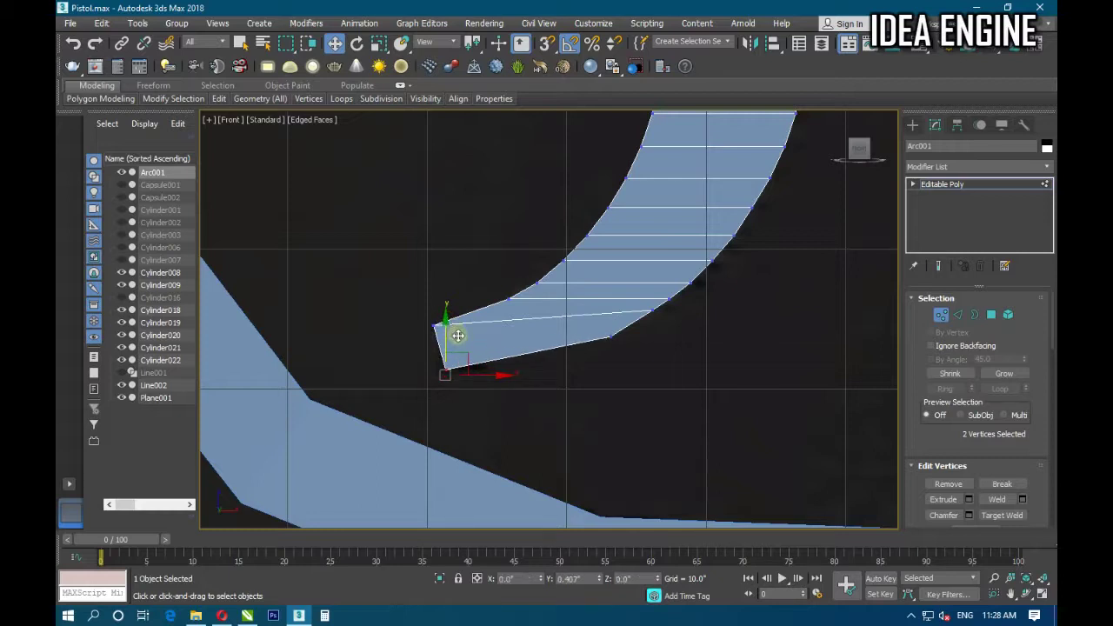
pyautogui.click(562, 366)
# Lower the strip's left-end vertices and fine-tune their horizontal position to taper the tip.
pyautogui.scroll(-2, 577, 378)
pyautogui.scroll(2, 516, 398)
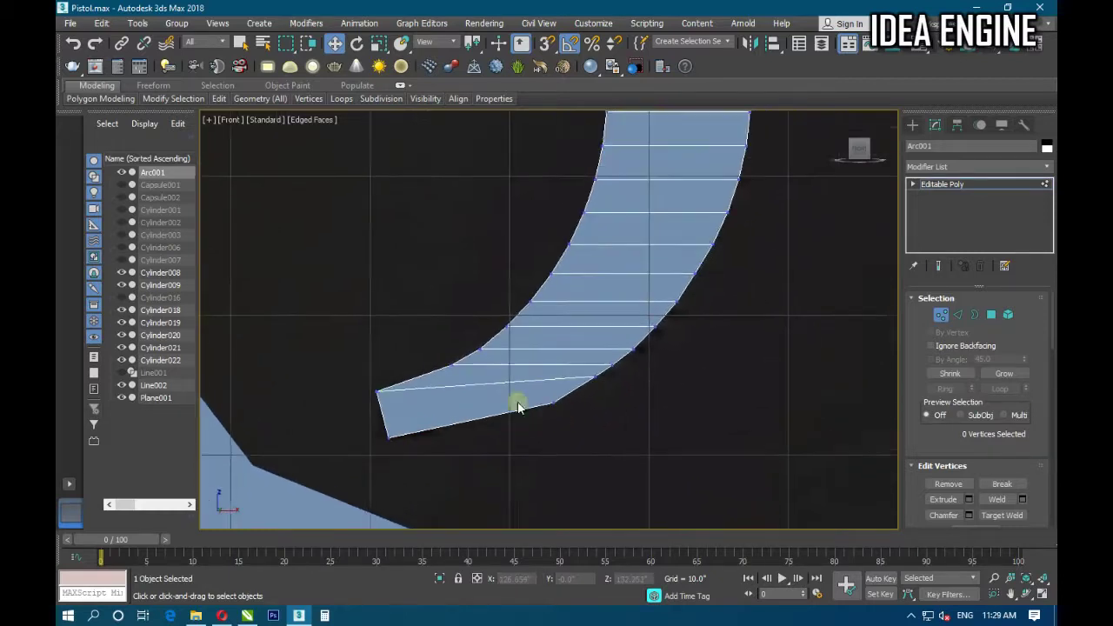
pyautogui.moveTo(425, 352)
pyautogui.mouseDown()
pyautogui.moveTo(462, 375)
pyautogui.moveTo(445, 343)
pyautogui.mouseUp()
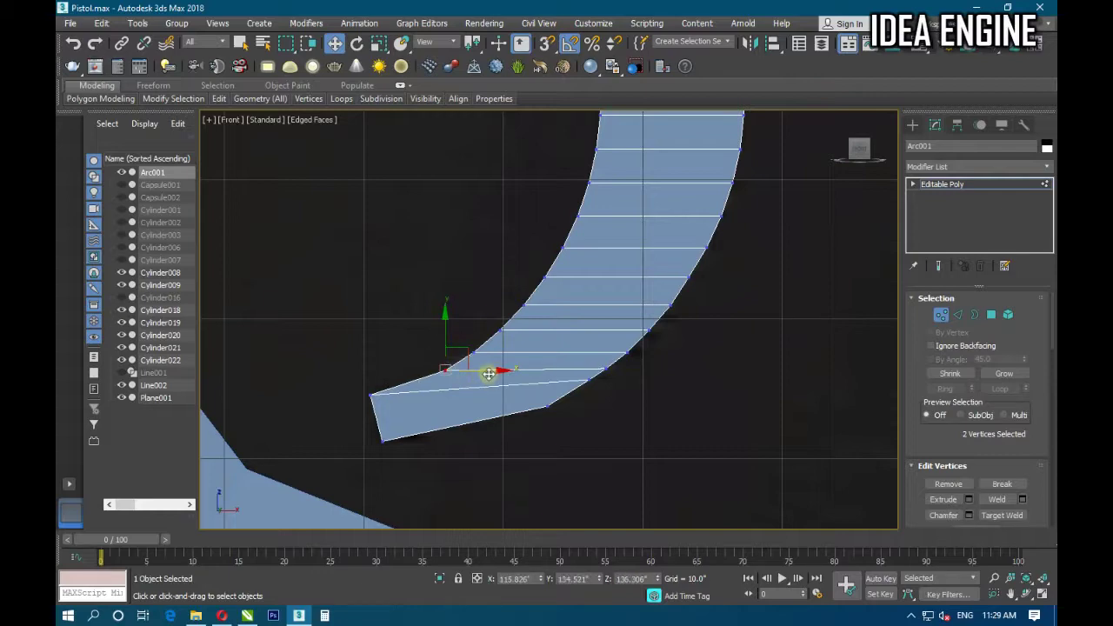
pyautogui.scroll(-3, 552, 378)
pyautogui.scroll(-1, 574, 382)
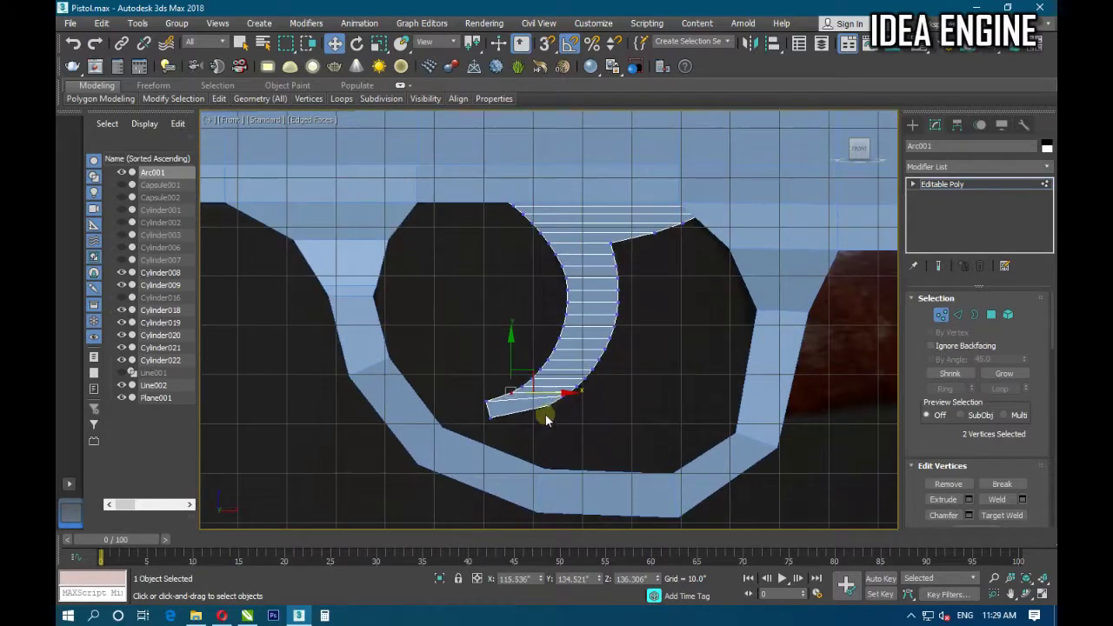
pyautogui.scroll(2, 518, 420)
pyautogui.scroll(2, 425, 423)
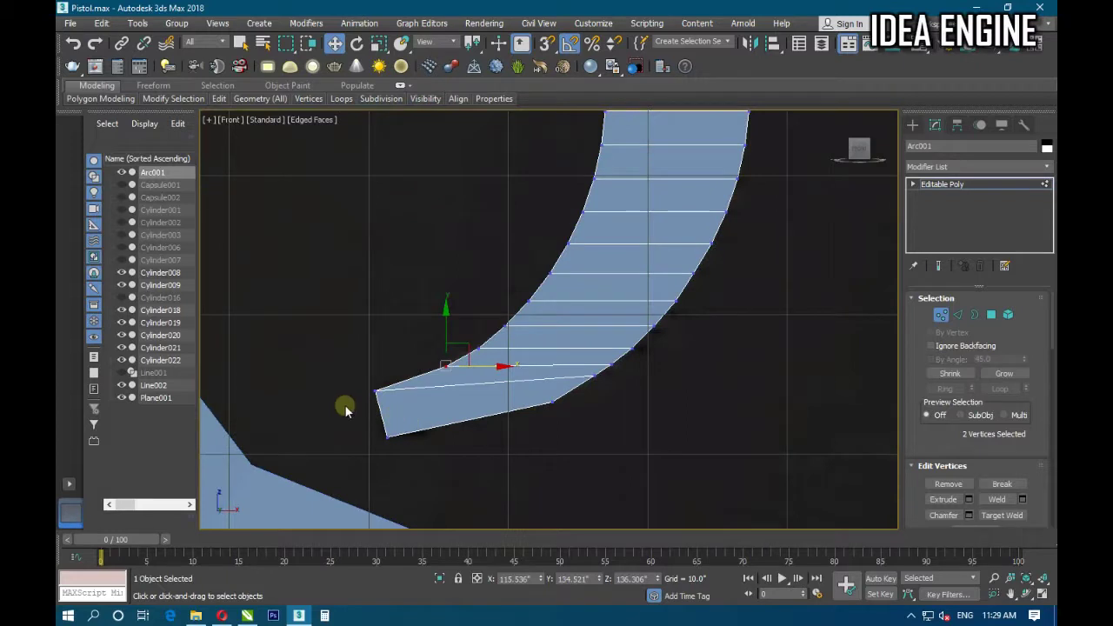
pyautogui.moveTo(339, 372); pyautogui.dragTo(390, 409)
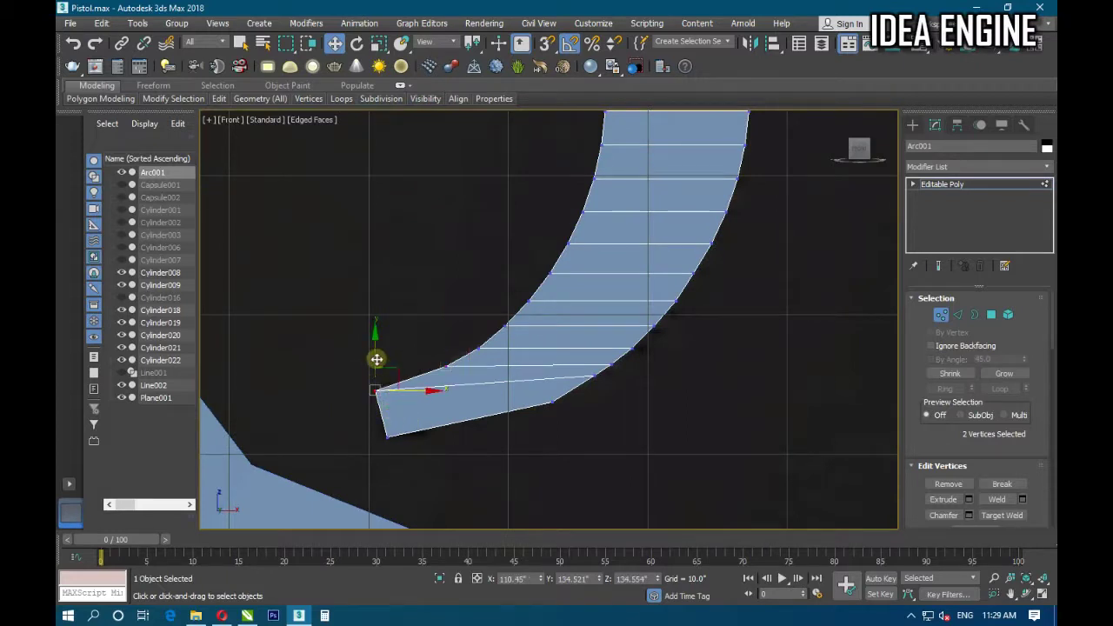
pyautogui.moveTo(376, 365); pyautogui.dragTo(417, 409)
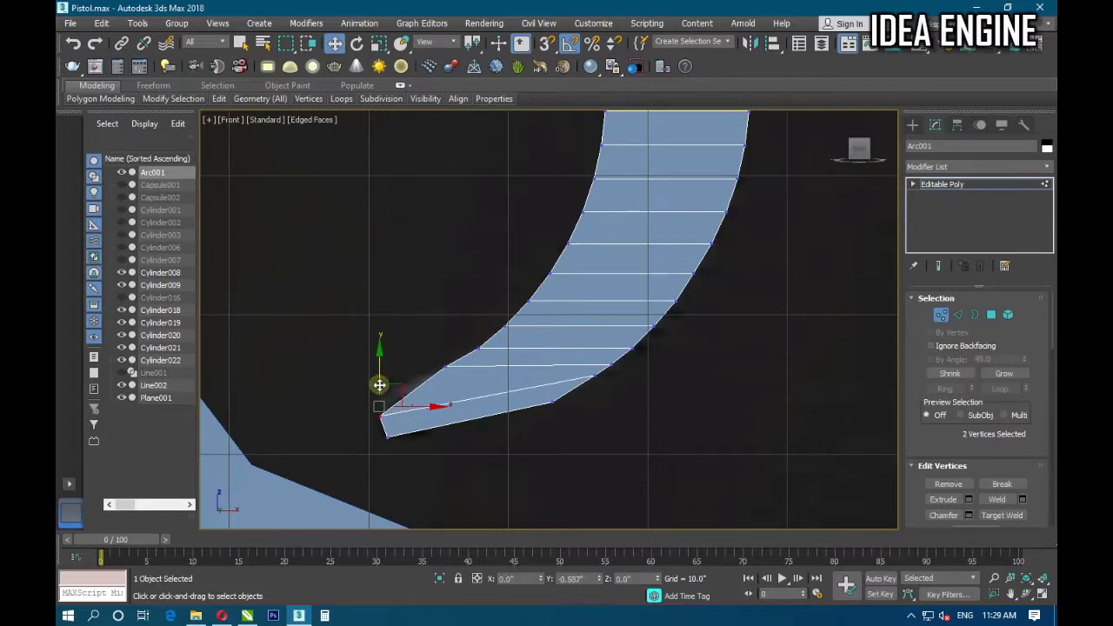
pyautogui.moveTo(380, 375); pyautogui.dragTo(424, 418)
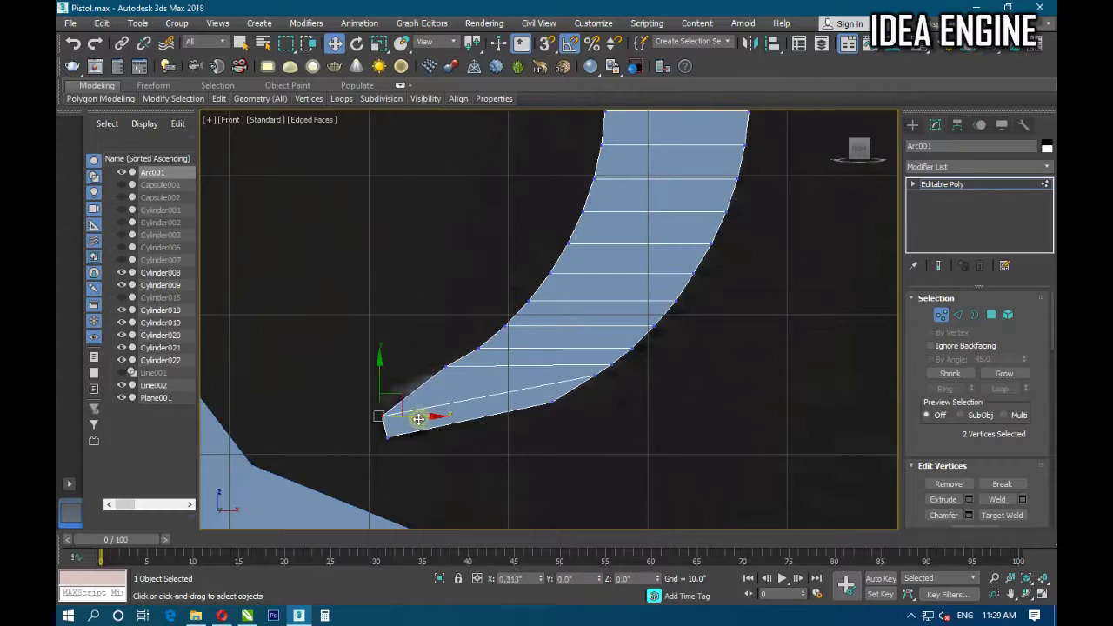
pyautogui.moveTo(403, 409); pyautogui.dragTo(380, 389)
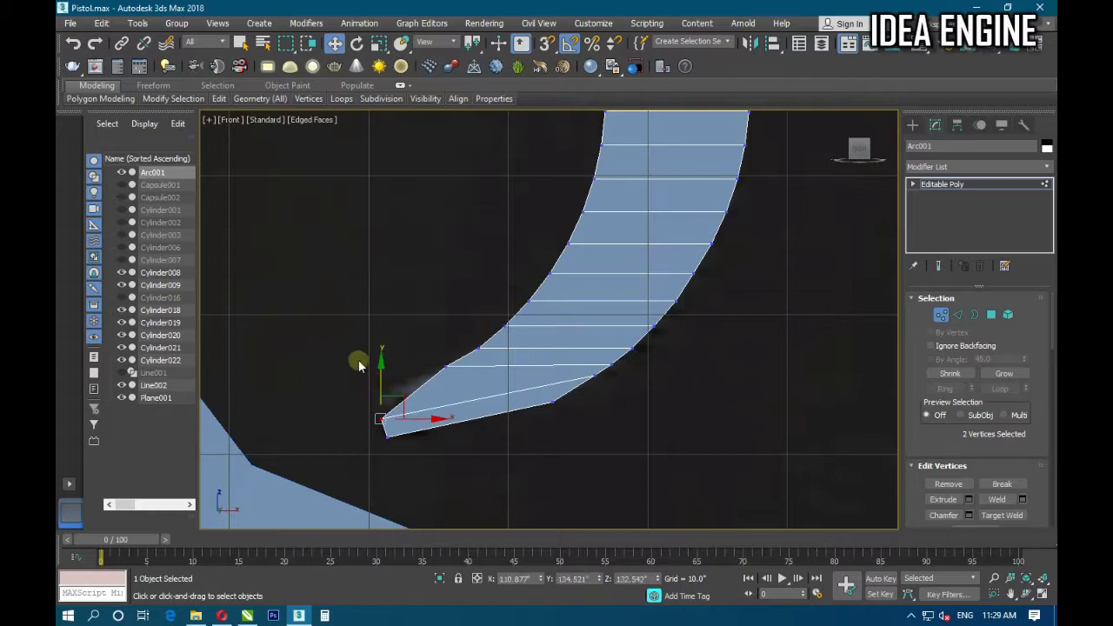
pyautogui.moveTo(397, 345)
pyautogui.mouseDown()
pyautogui.moveTo(459, 387)
pyautogui.moveTo(398, 343)
pyautogui.moveTo(380, 360)
pyautogui.moveTo(381, 384)
pyautogui.moveTo(419, 392)
pyautogui.moveTo(392, 360)
pyautogui.mouseUp()
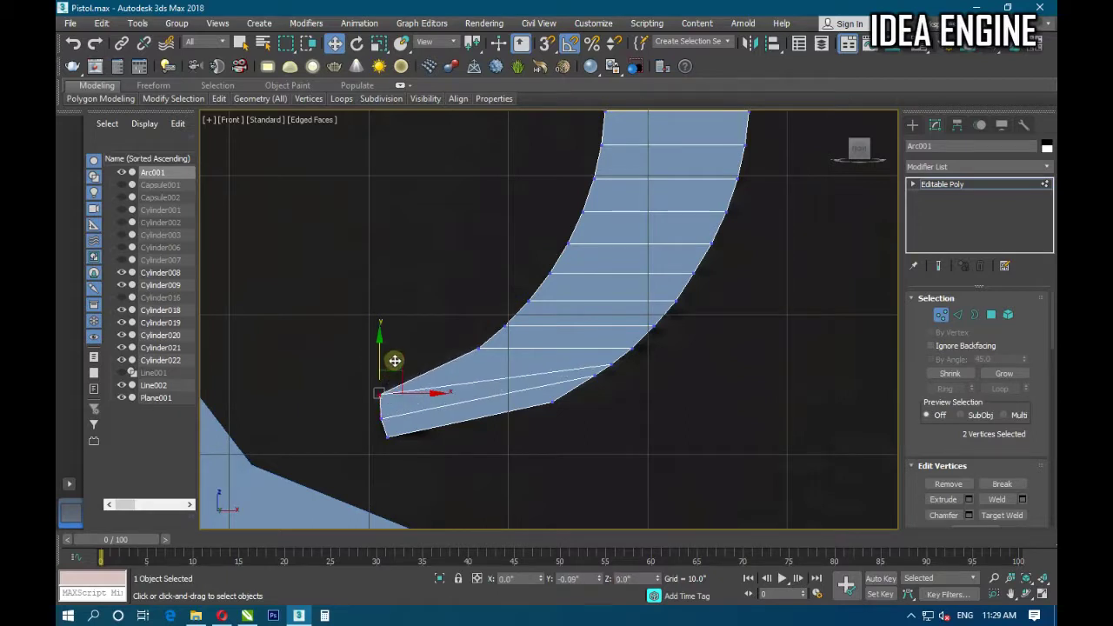
# Shift the tip's inner-corner vertices right to about X 123.143.
pyautogui.click(479, 349)
pyautogui.moveTo(535, 360)
pyautogui.mouseDown()
pyautogui.moveTo(552, 368)
pyautogui.moveTo(508, 357)
pyautogui.mouseUp()
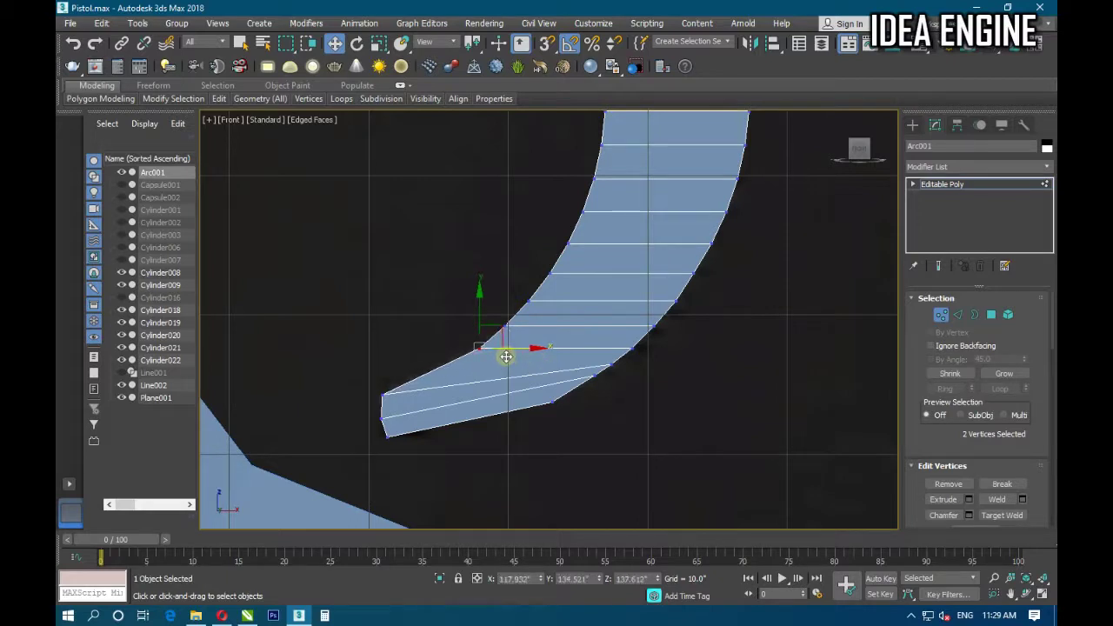
pyautogui.click(383, 393)
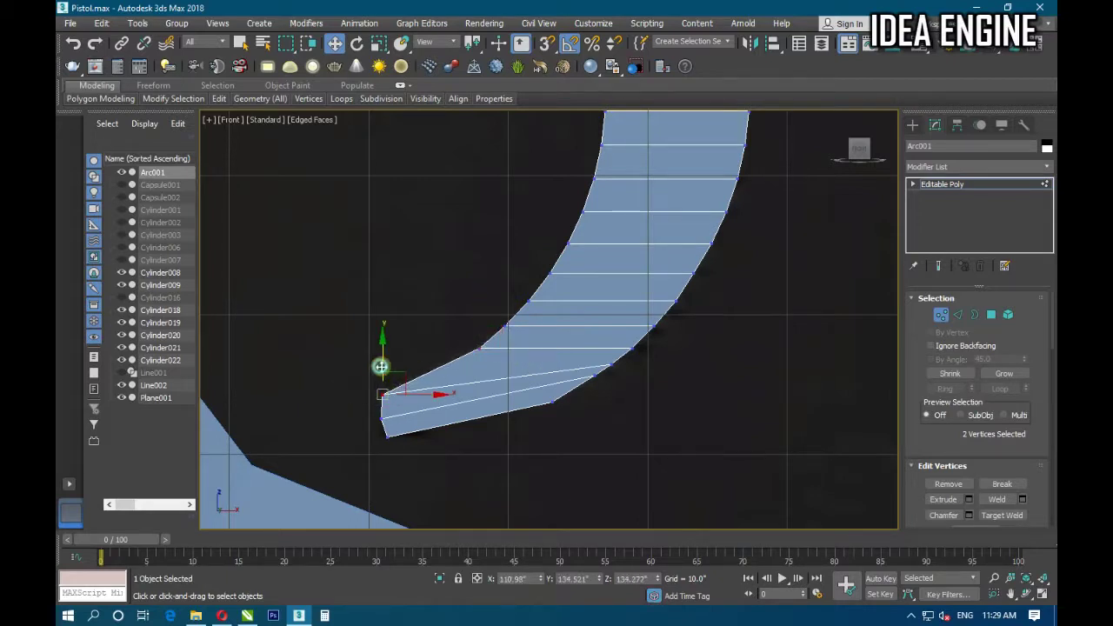
pyautogui.scroll(-3, 478, 360)
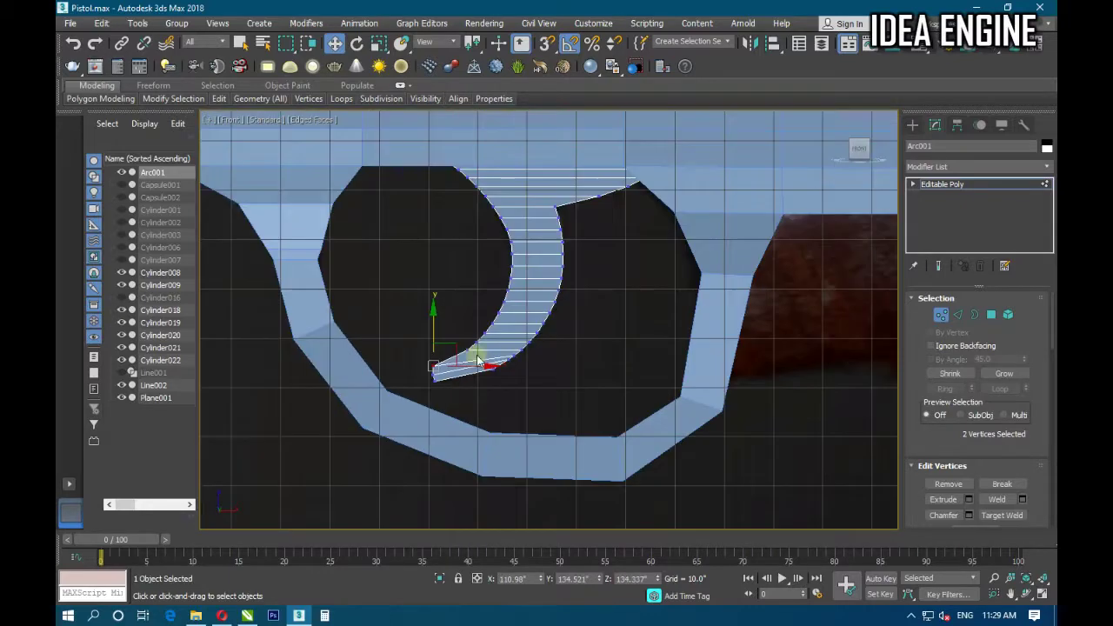
pyautogui.scroll(1, 500, 391)
pyautogui.scroll(3, 510, 385)
pyautogui.scroll(1, 459, 399)
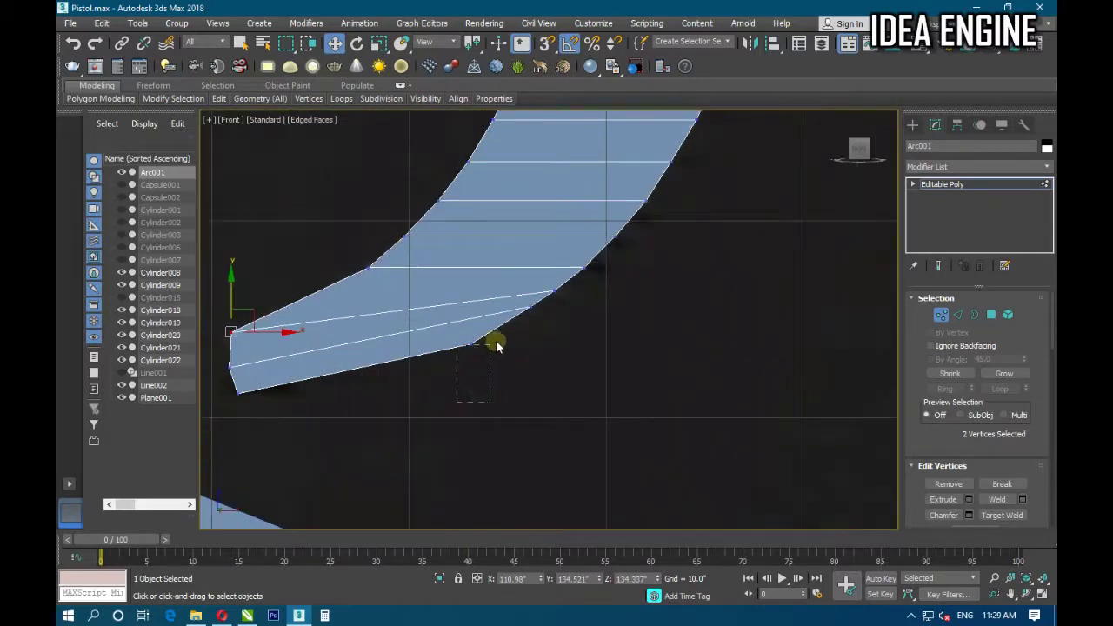
# Try raising a lower tip vertex, undo it, and pan so the arc sits lower.
pyautogui.moveTo(469, 322); pyautogui.dragTo(467, 304)
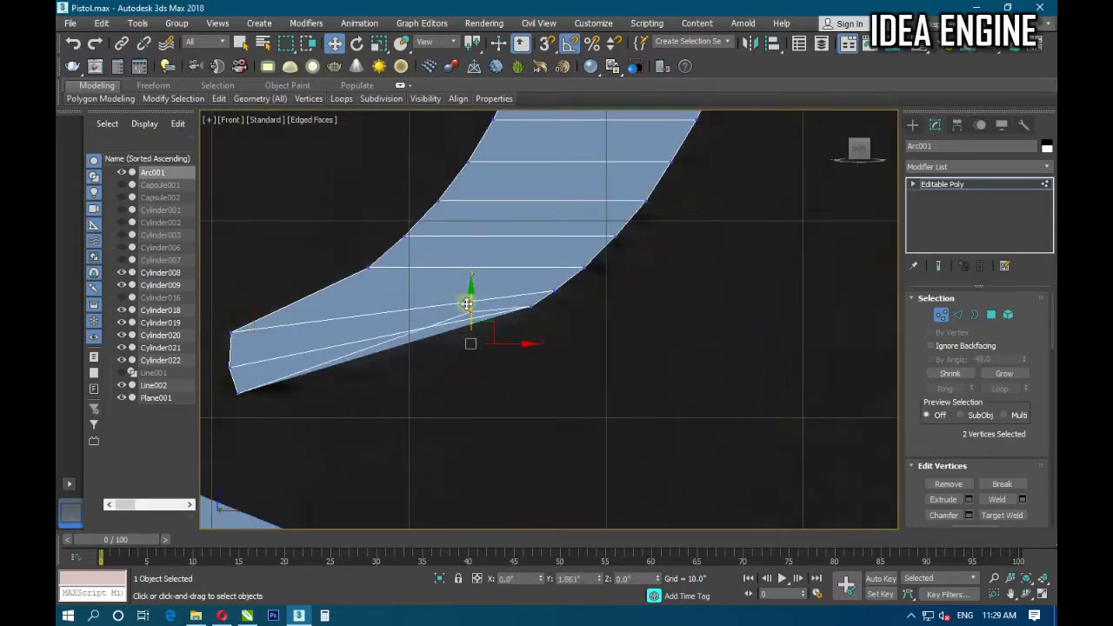
pyautogui.hotkey('ctrl', 'z')
pyautogui.scroll(-2, 474, 310)
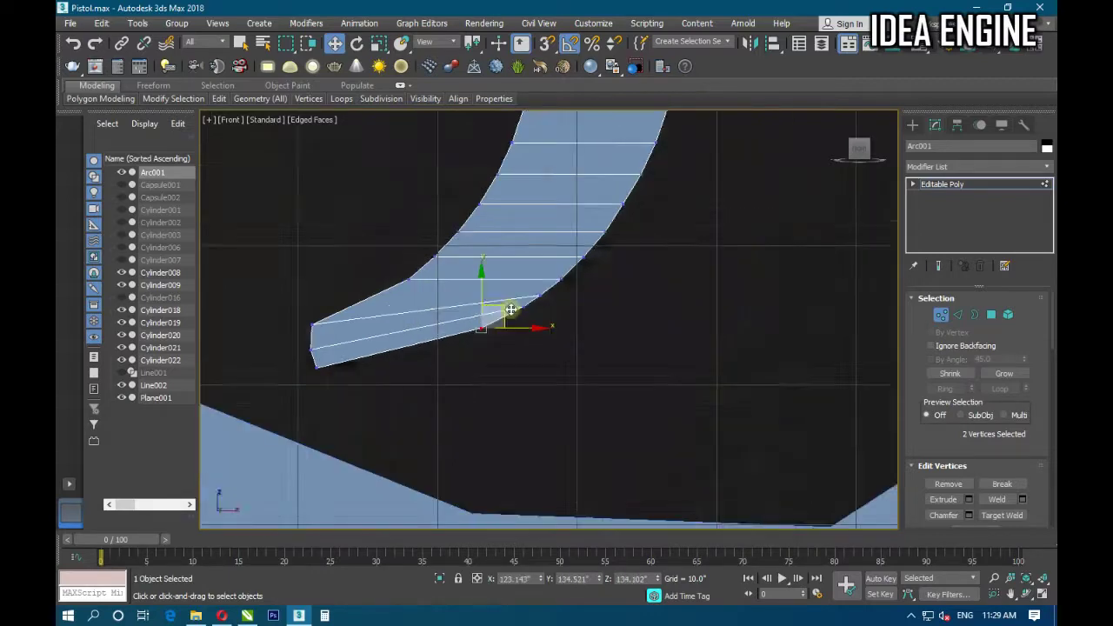
pyautogui.scroll(-2, 487, 365)
pyautogui.scroll(-2, 500, 395)
pyautogui.scroll(2, 514, 378)
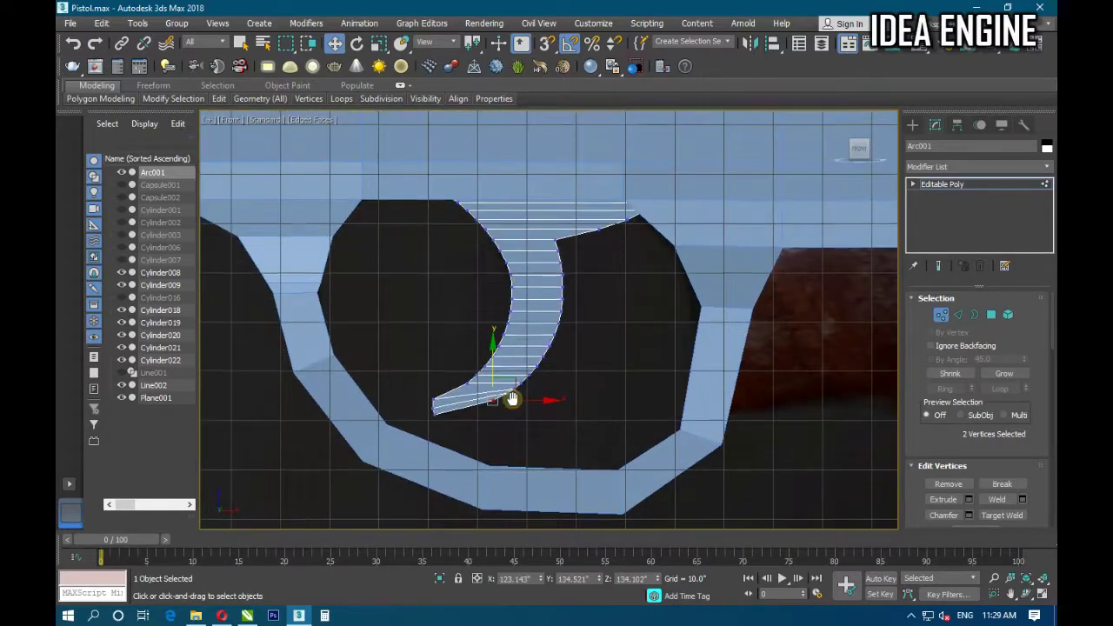
pyautogui.scroll(2, 510, 397)
pyautogui.moveTo(534, 306)
pyautogui.mouseDown(button='middle')
pyautogui.moveTo(521, 351)
pyautogui.moveTo(577, 339)
pyautogui.mouseUp(button='middle')
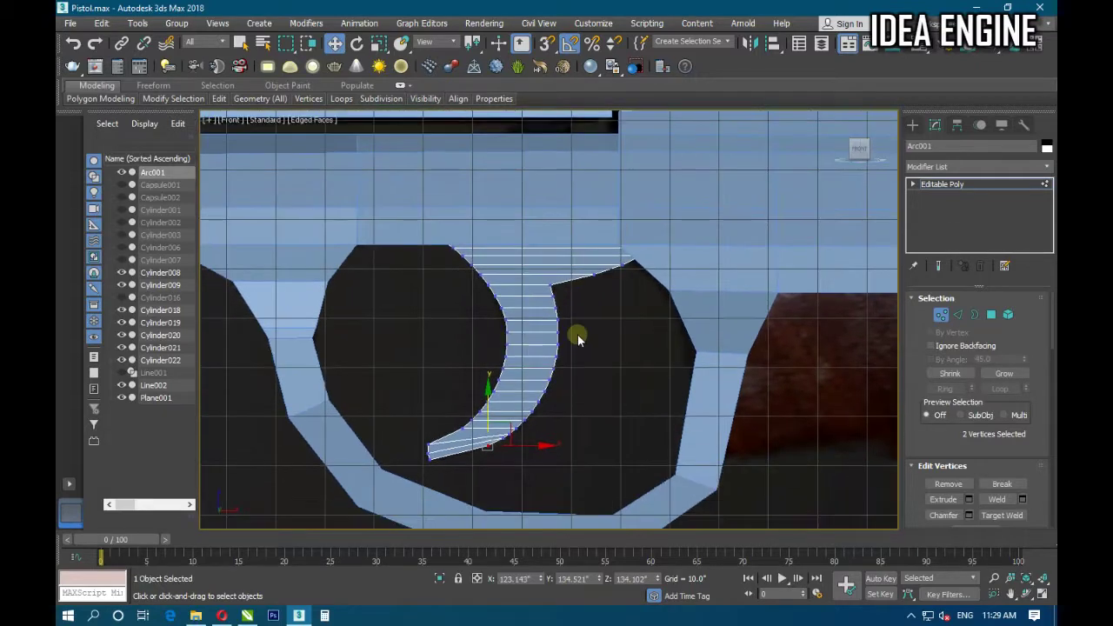
# Switch to Perspective, view the trigger guard from below, and exit Arc001's sub-object editing.
pyautogui.click(841, 117)
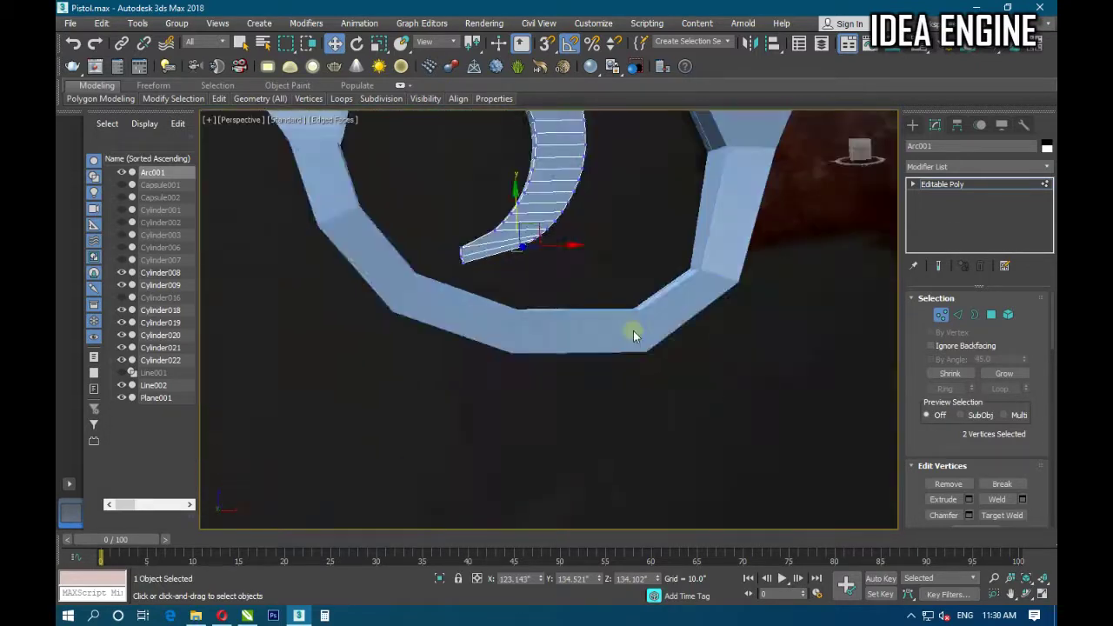
pyautogui.scroll(2, 520, 453)
pyautogui.scroll(4, 520, 453)
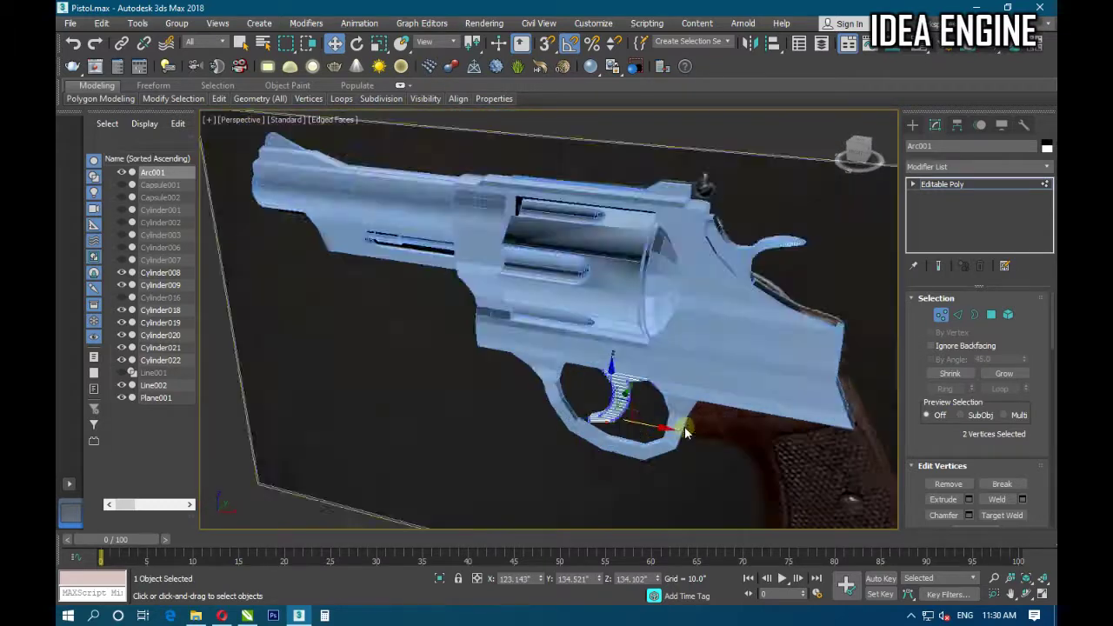
pyautogui.scroll(3, 541, 438)
pyautogui.moveTo(541, 438)
pyautogui.keyDown('alt'); pyautogui.mouseDown(button='middle')
pyautogui.moveTo(507, 383)
pyautogui.moveTo(542, 397)
pyautogui.moveTo(626, 377)
pyautogui.moveTo(497, 422)
pyautogui.moveTo(533, 419)
pyautogui.mouseUp(button='middle'); pyautogui.keyUp('alt')
pyautogui.scroll(3, 507, 419)
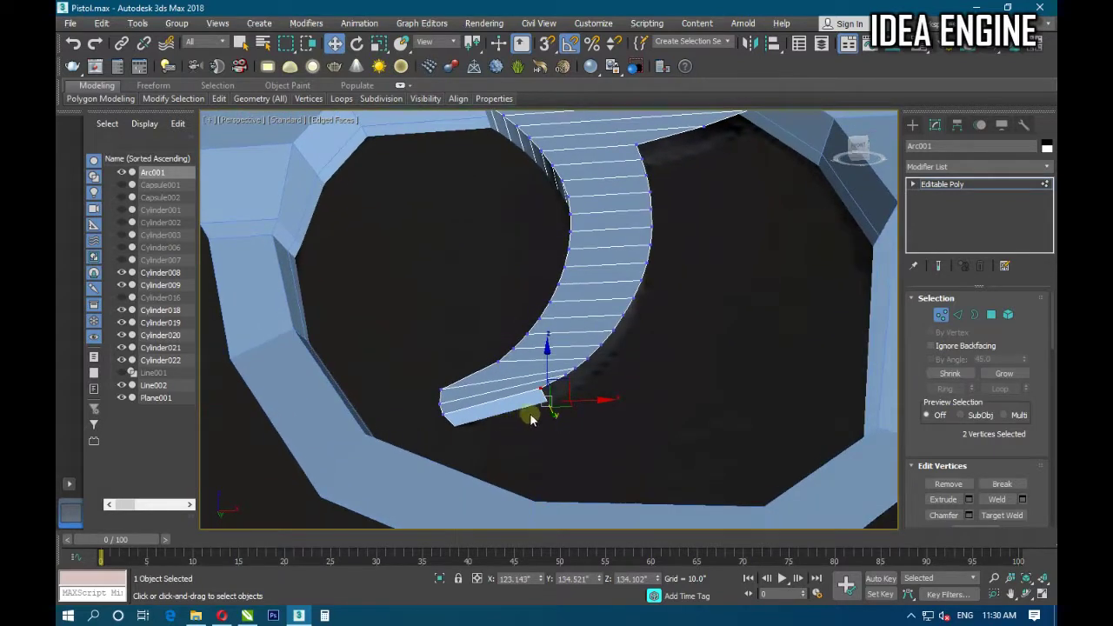
pyautogui.click(951, 313)
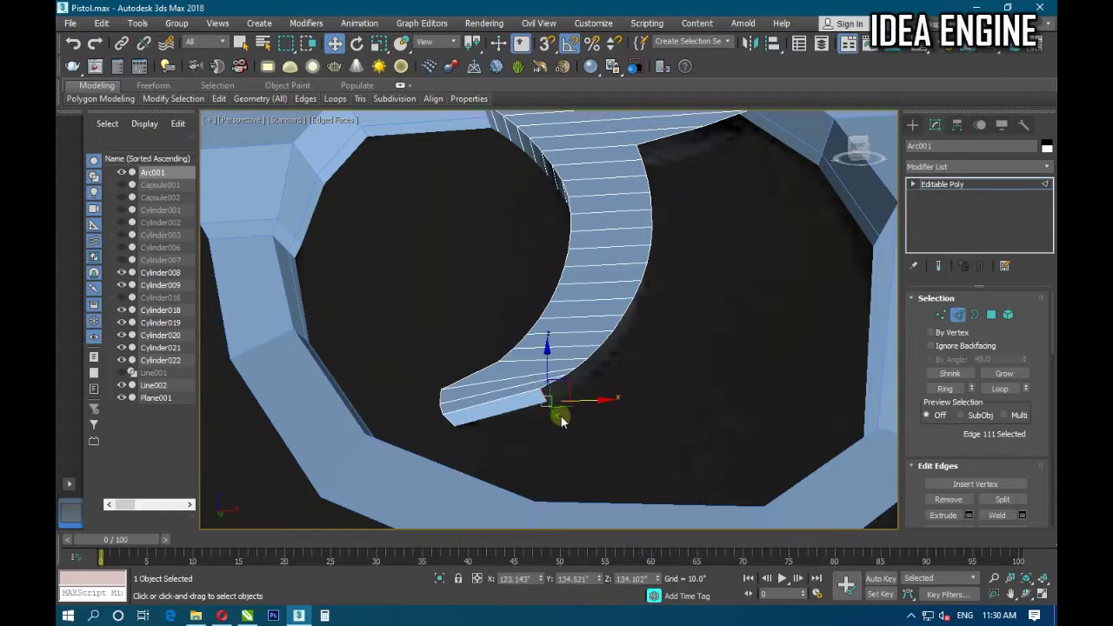
pyautogui.press('2')
pyautogui.press('z')
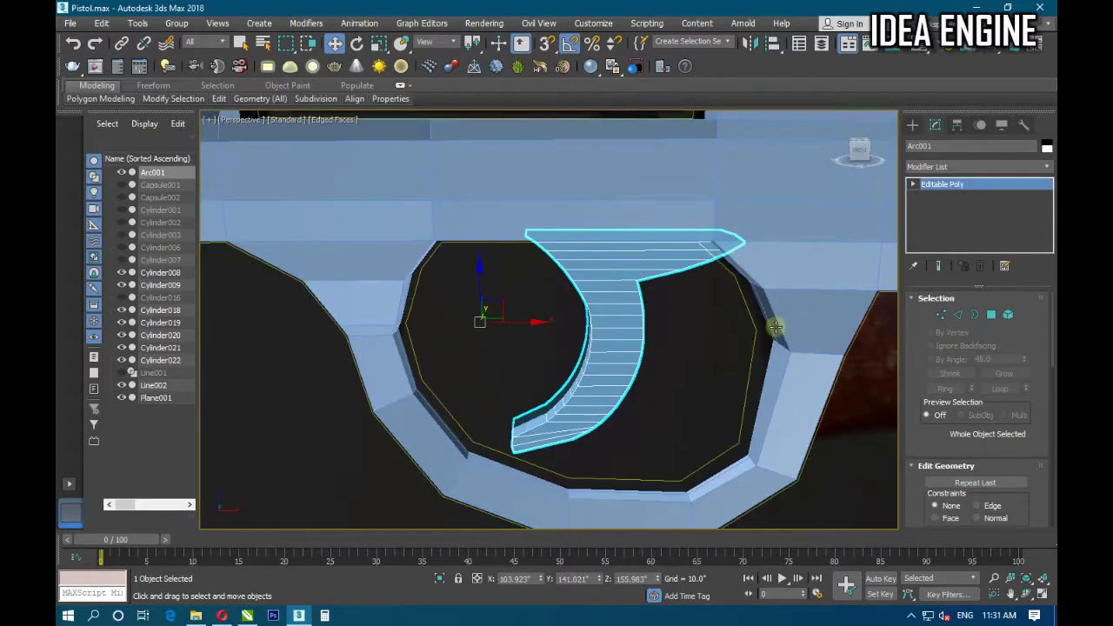
# Add a Shell modifier to the Arc001 strip.
pyautogui.keyDown('alt'); pyautogui.moveTo(784, 337); pyautogui.dragTo(609, 402, button='middle'); pyautogui.keyUp('alt')
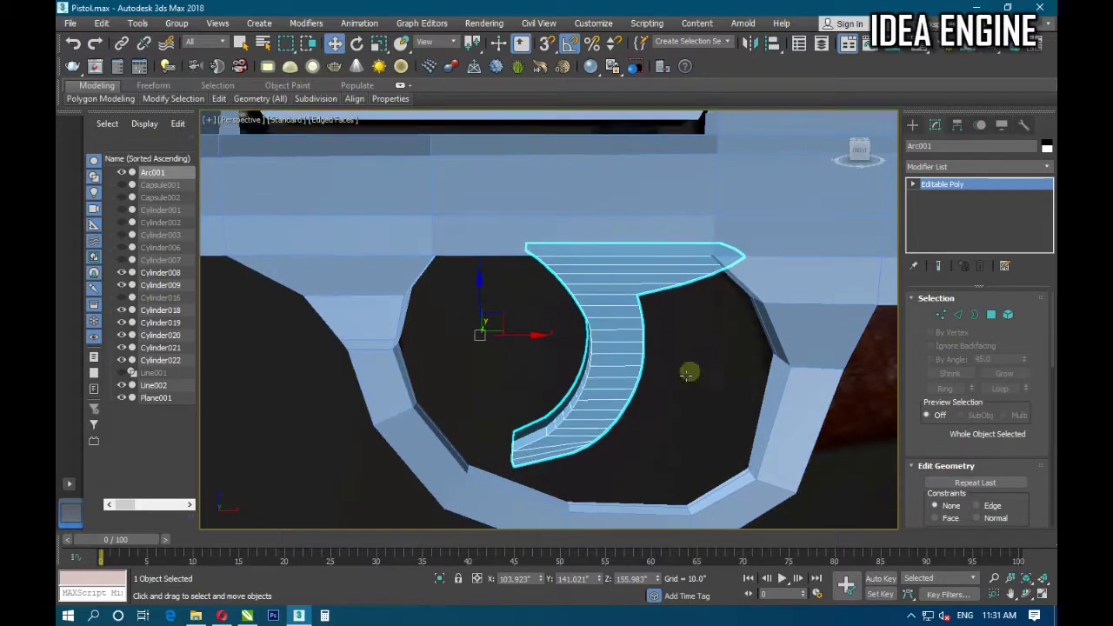
pyautogui.click(940, 166)
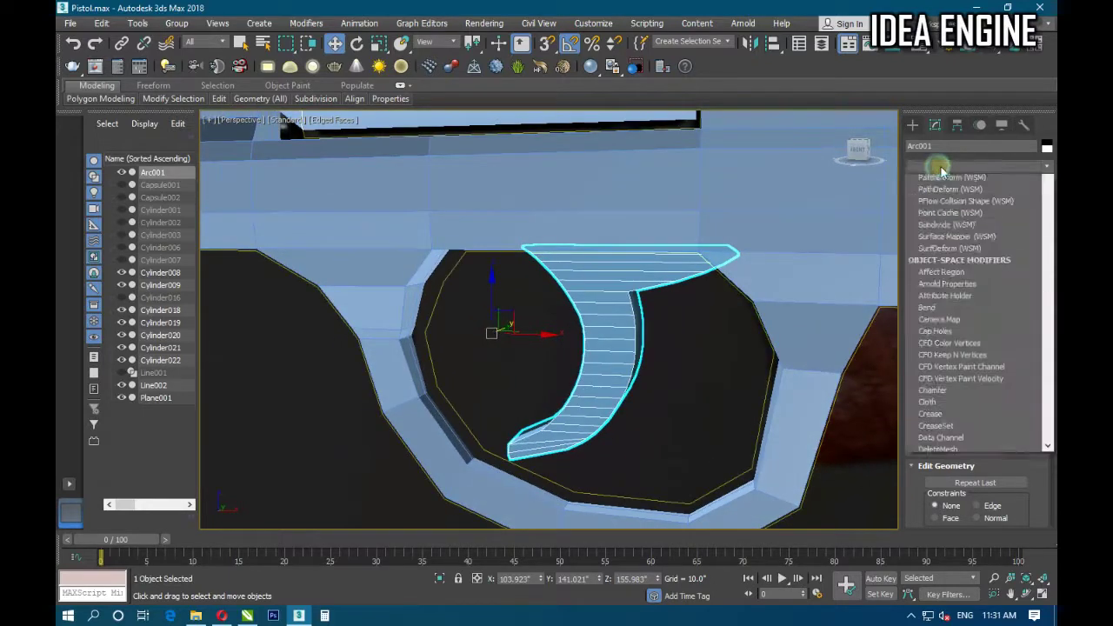
pyautogui.write('sh')
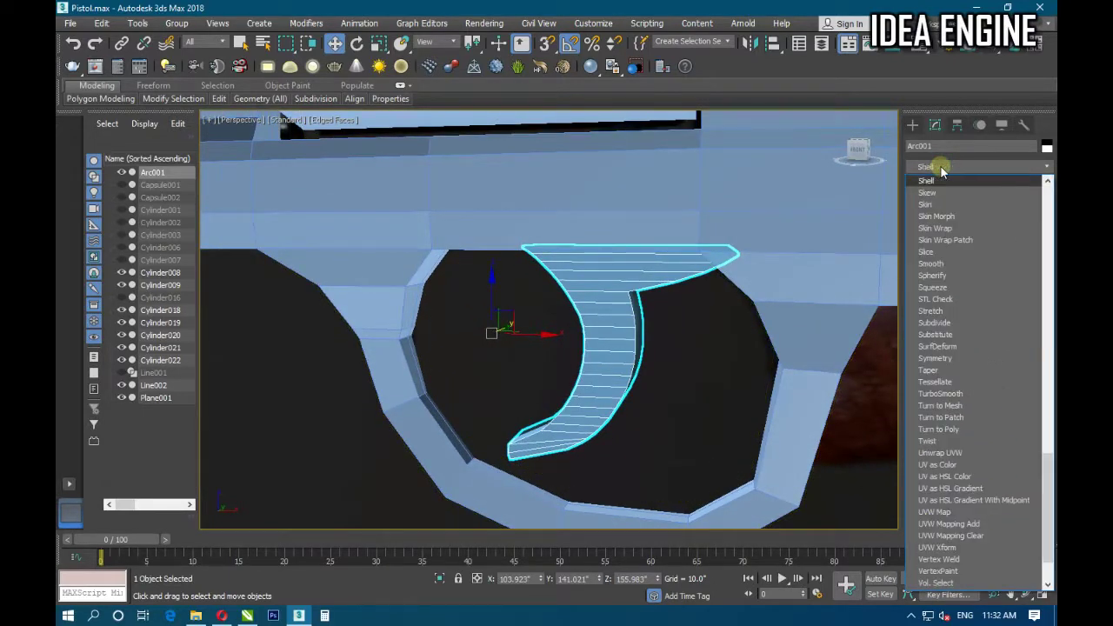
pyautogui.press('Return')
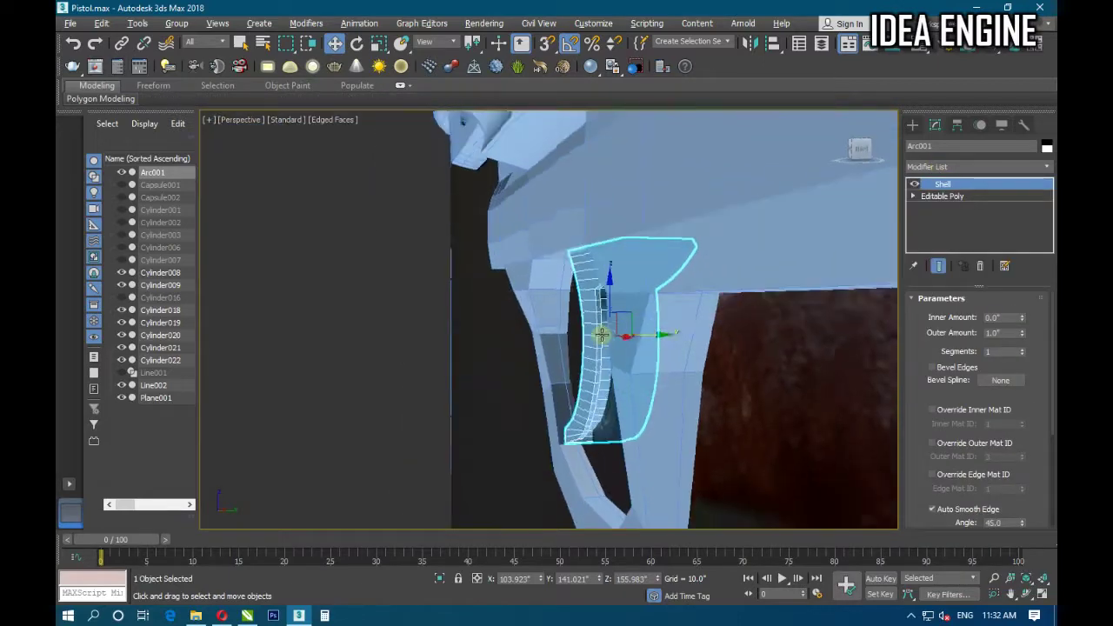
# Switch to the front view and select the Editable Poly level below Shell.
pyautogui.moveTo(611, 347)
pyautogui.keyDown('alt'); pyautogui.mouseDown(button='middle')
pyautogui.moveTo(597, 348)
pyautogui.moveTo(609, 373)
pyautogui.mouseUp(button='middle'); pyautogui.keyUp('alt')
pyautogui.scroll(3, 597, 373)
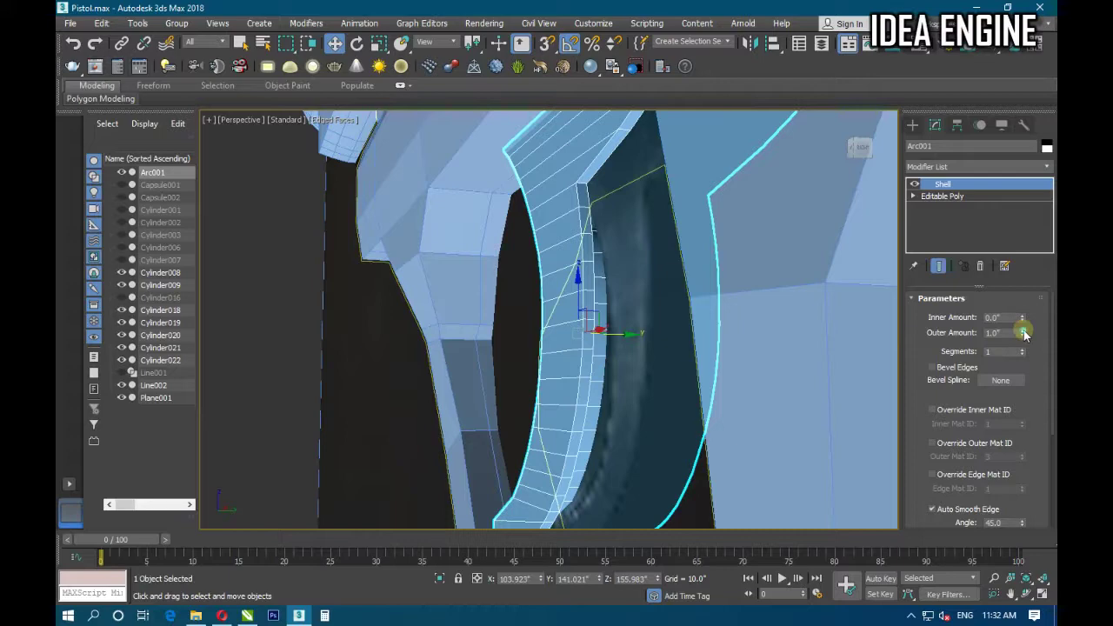
pyautogui.scroll(-5, 762, 349)
pyautogui.moveTo(762, 348)
pyautogui.keyDown('alt'); pyautogui.mouseDown(button='middle')
pyautogui.moveTo(584, 374)
pyautogui.moveTo(557, 348)
pyautogui.mouseUp(button='middle'); pyautogui.keyUp('alt')
pyautogui.scroll(3, 593, 370)
pyautogui.press('f')
pyautogui.scroll(3, 528, 303)
pyautogui.moveTo(529, 303); pyautogui.dragTo(662, 223, button='middle')
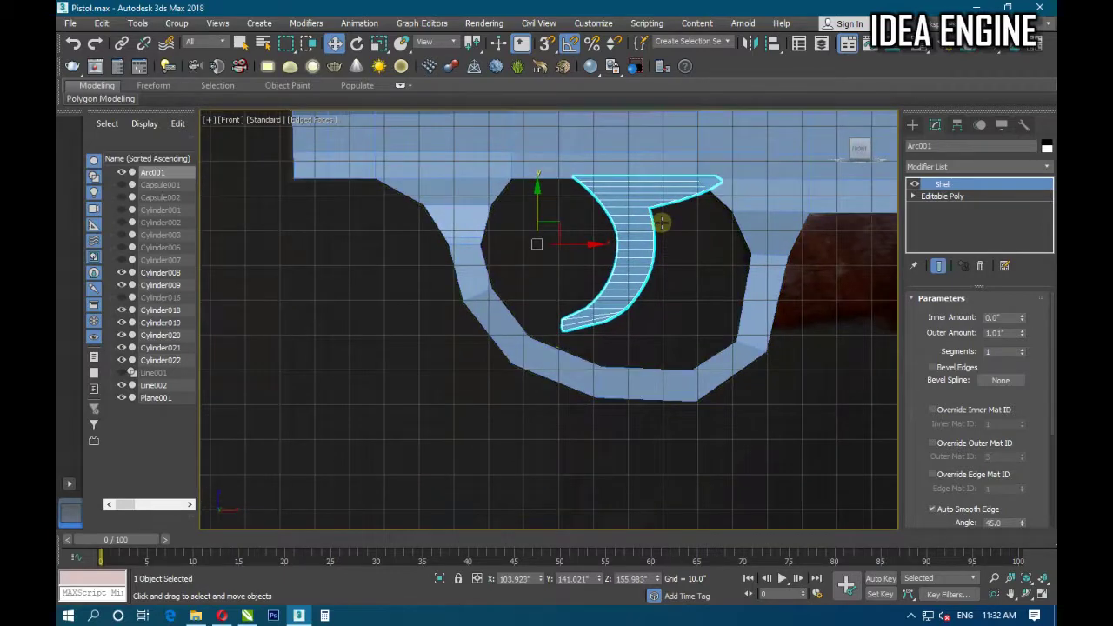
pyautogui.scroll(2, 662, 222)
pyautogui.click(935, 198)
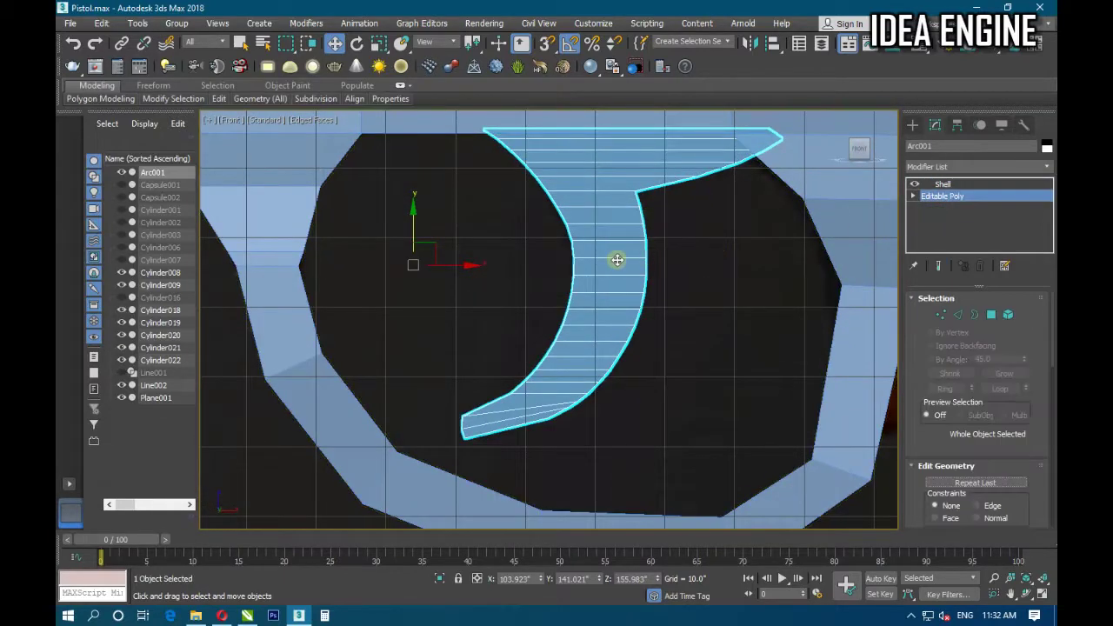
# Loop-select two edges along the arc's inner curve, giving 42 selected edges.
pyautogui.moveTo(613, 254)
pyautogui.mouseDown(button='middle')
pyautogui.moveTo(602, 308)
pyautogui.moveTo(614, 266)
pyautogui.moveTo(616, 298)
pyautogui.mouseUp(button='middle')
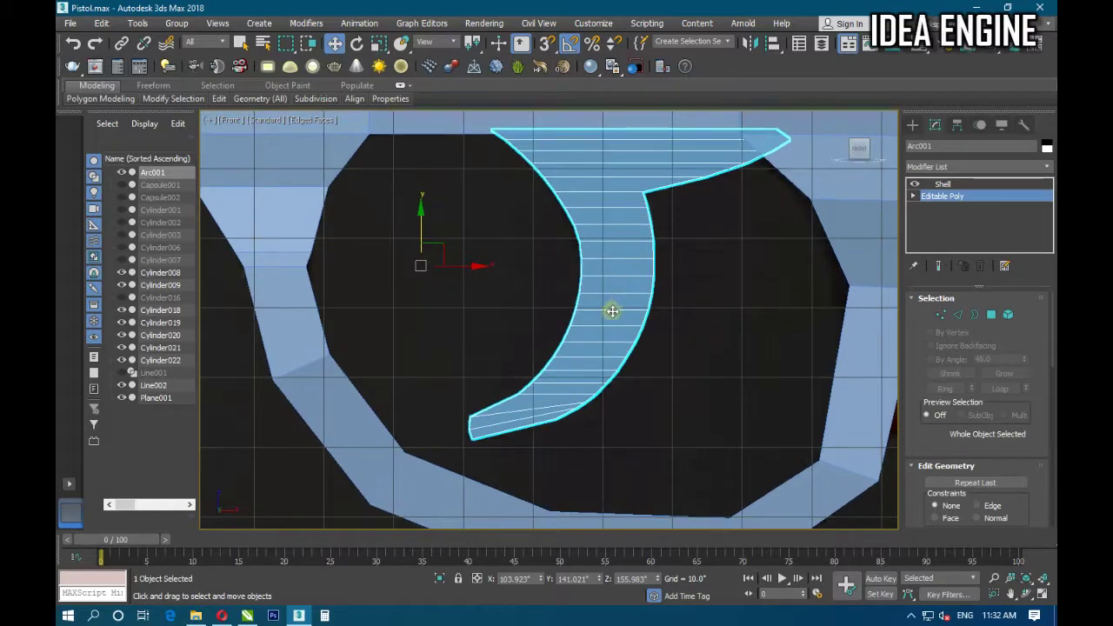
pyautogui.click(957, 315)
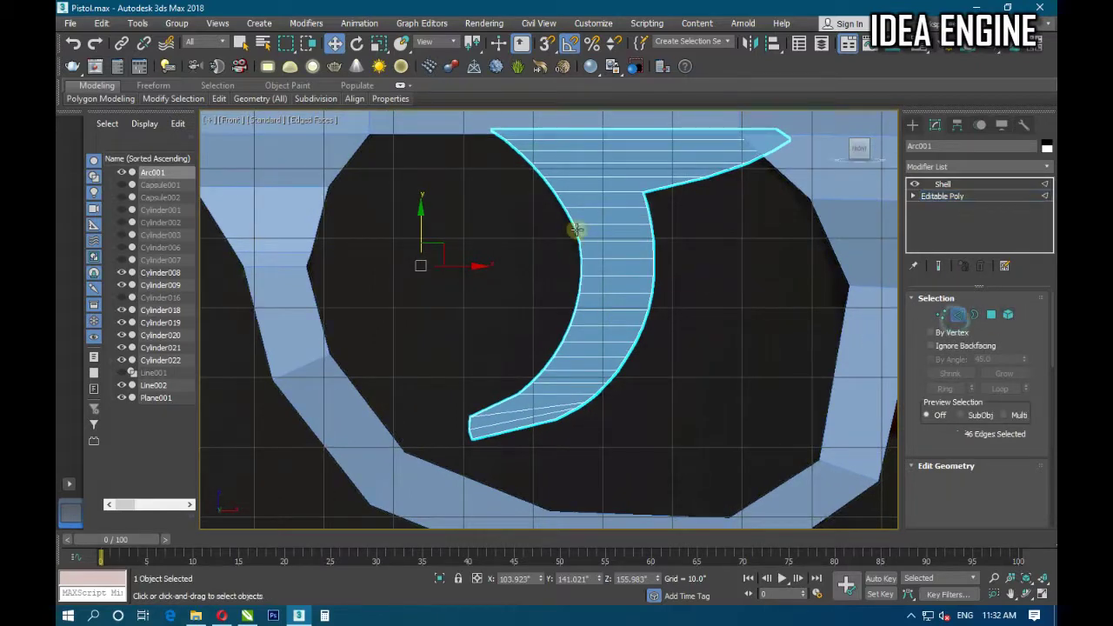
pyautogui.click(570, 220)
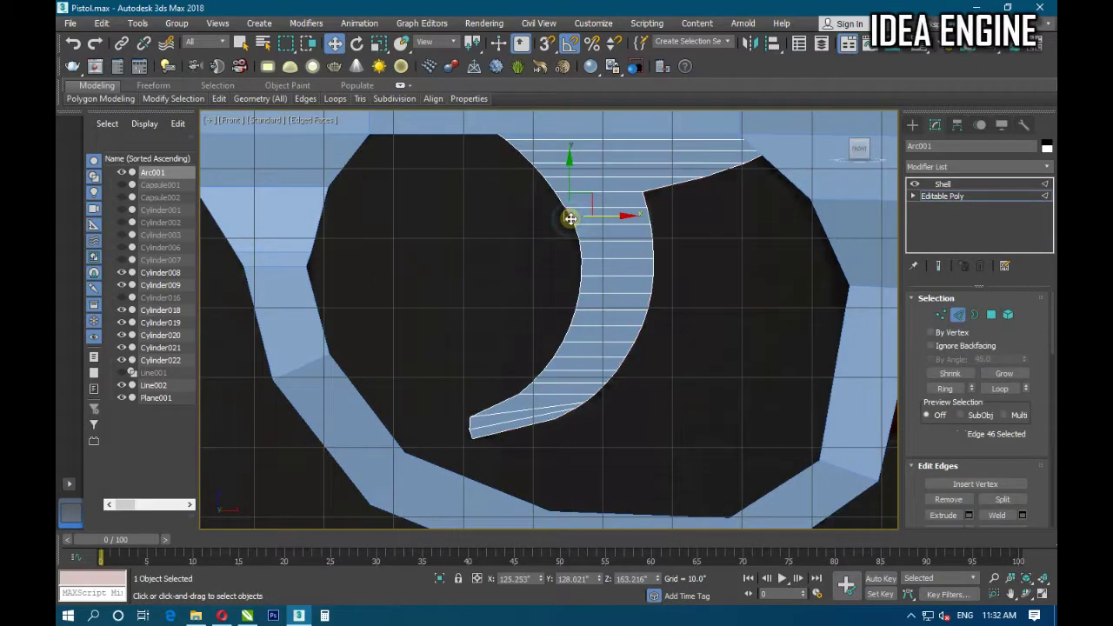
pyautogui.click(994, 391)
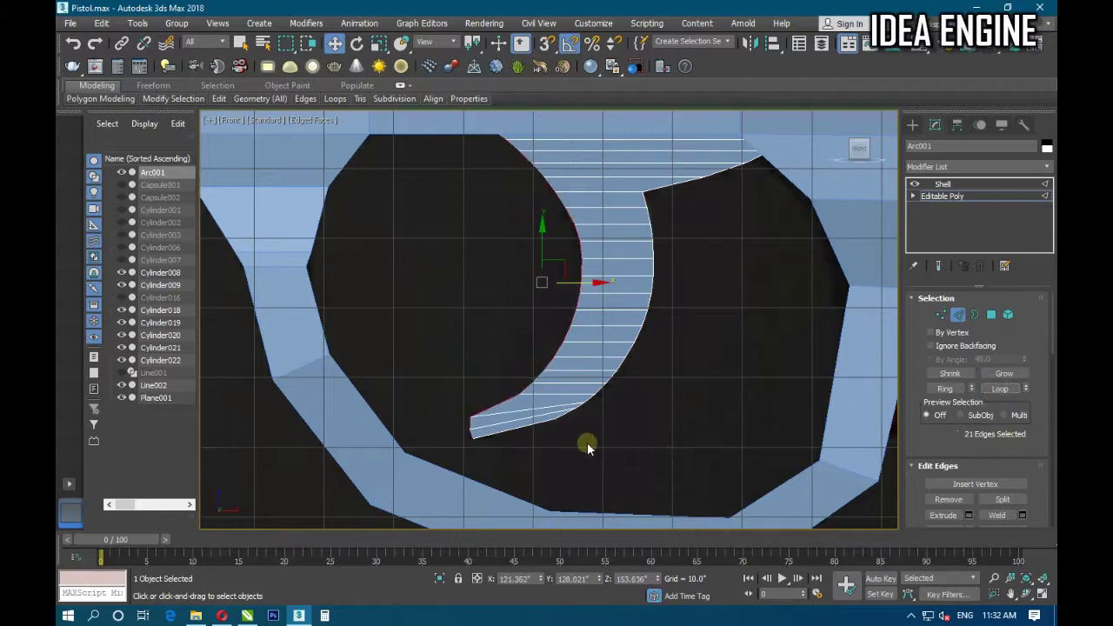
pyautogui.keyDown('alt'); pyautogui.moveTo(574, 435); pyautogui.dragTo(576, 441, button='middle'); pyautogui.keyUp('alt')
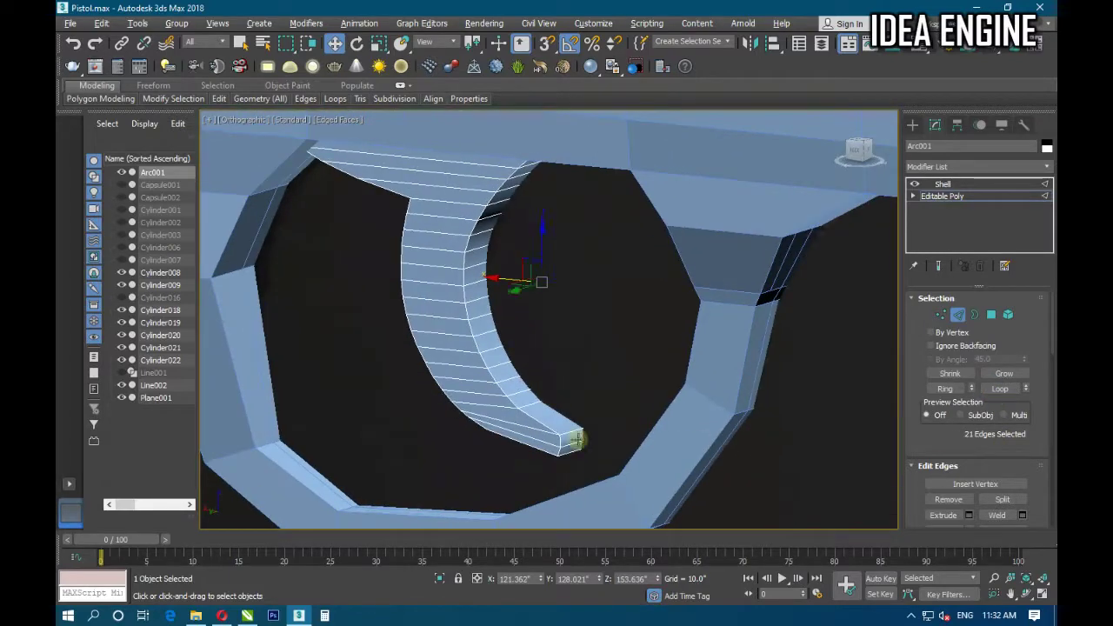
pyautogui.click(998, 392)
pyautogui.moveTo(607, 436)
pyautogui.keyDown('alt'); pyautogui.mouseDown(button='middle')
pyautogui.moveTo(417, 442)
pyautogui.moveTo(423, 427)
pyautogui.moveTo(487, 437)
pyautogui.moveTo(459, 427)
pyautogui.mouseUp(button='middle'); pyautogui.keyUp('alt')
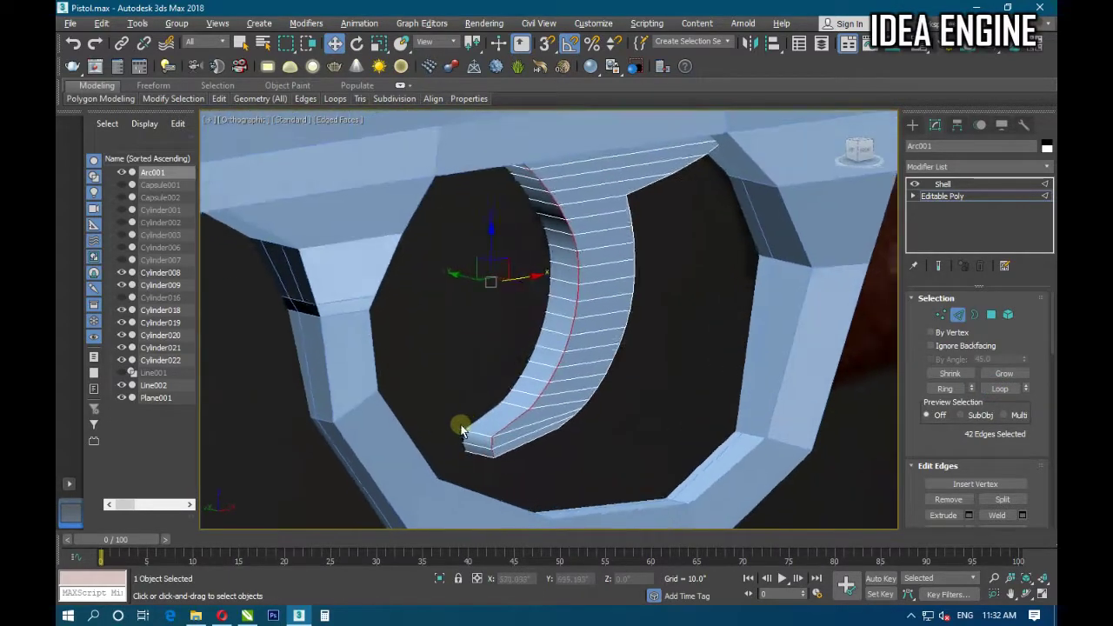
pyautogui.press('f')
pyautogui.press('z')
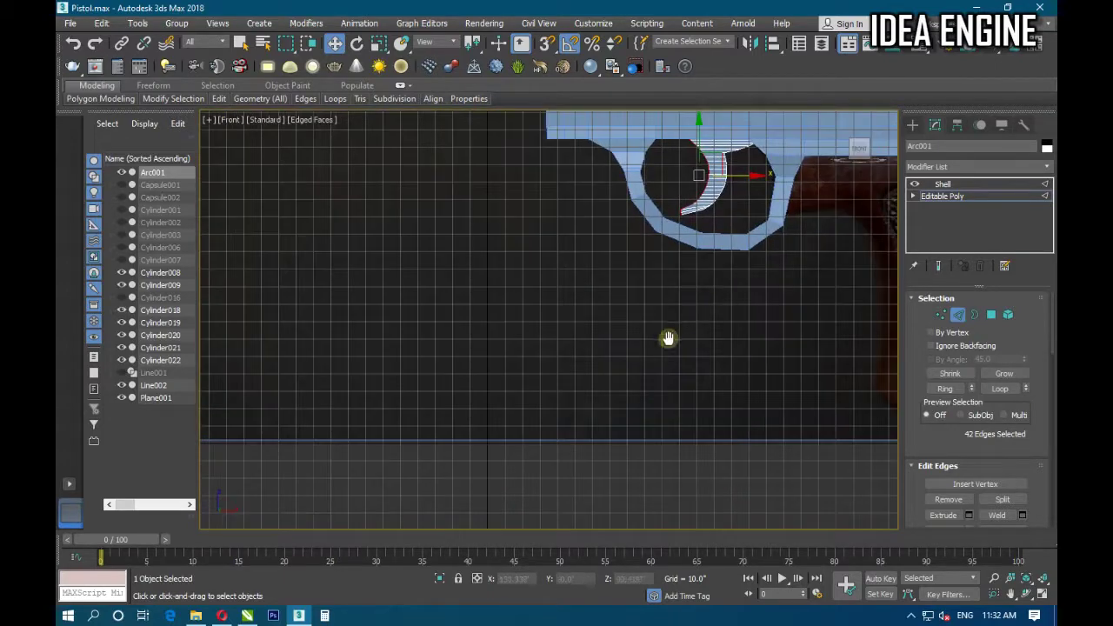
pyautogui.scroll(-3, 962, 425)
# Preview a chamfer on the inner-curve edges at about 2.694 with 5 segments.
pyautogui.click(968, 443)
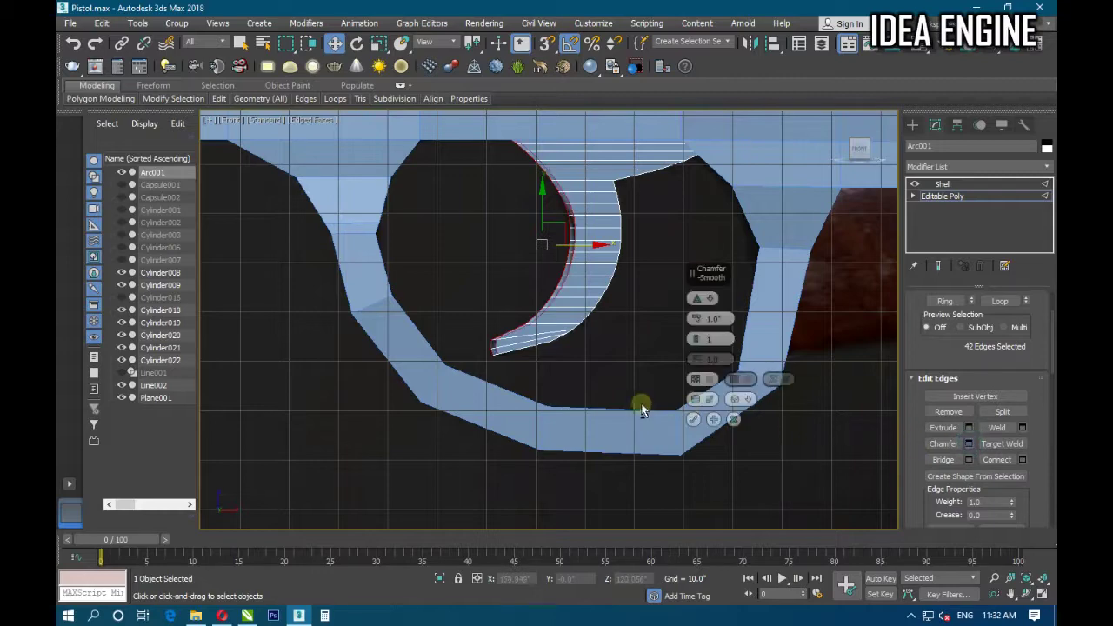
pyautogui.moveTo(641, 403)
pyautogui.keyDown('alt'); pyautogui.mouseDown(button='middle')
pyautogui.moveTo(628, 438)
pyautogui.moveTo(686, 398)
pyautogui.moveTo(633, 374)
pyautogui.mouseUp(button='middle'); pyautogui.keyUp('alt')
pyautogui.scroll(3, 633, 374)
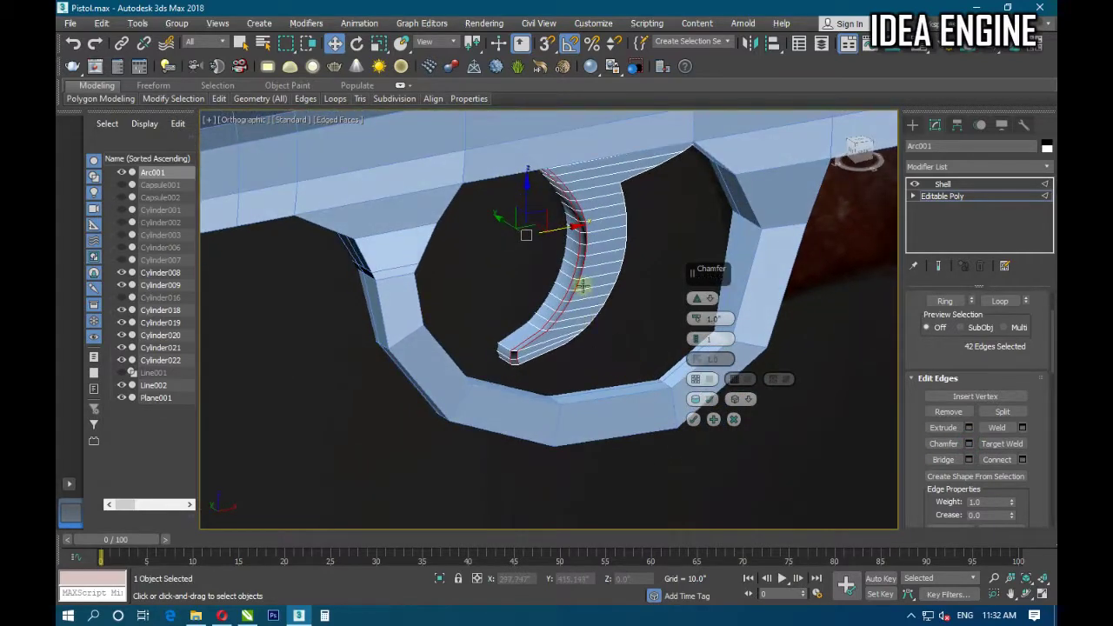
pyautogui.scroll(3, 589, 318)
pyautogui.keyDown('alt'); pyautogui.moveTo(589, 318); pyautogui.dragTo(564, 380, button='middle'); pyautogui.keyUp('alt')
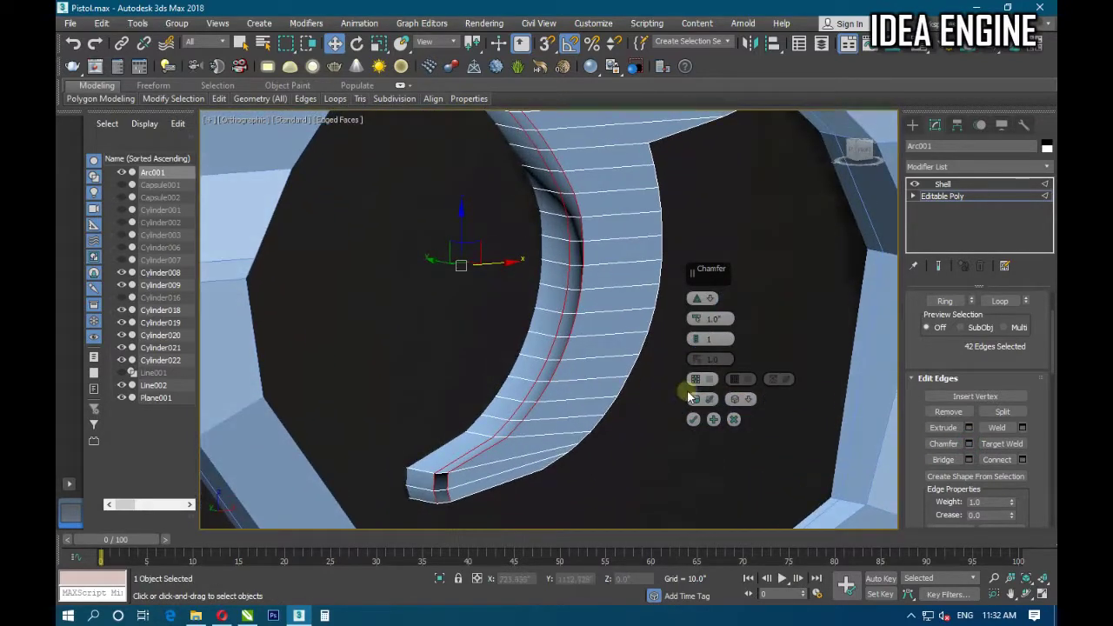
pyautogui.moveTo(693, 318); pyautogui.dragTo(696, 298)
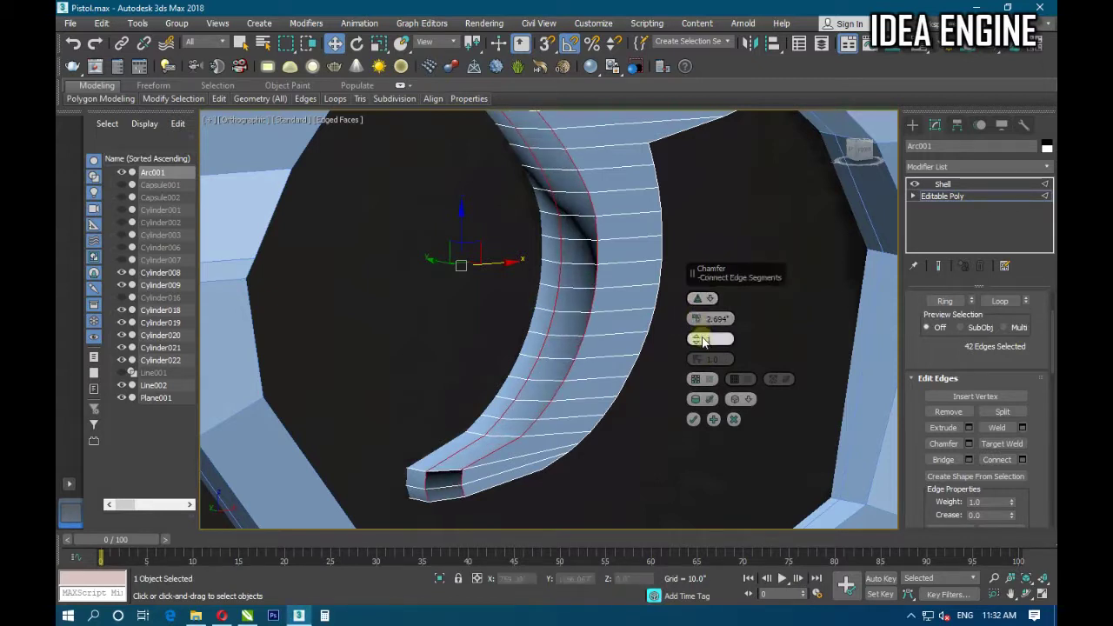
pyautogui.moveTo(695, 339); pyautogui.dragTo(703, 304)
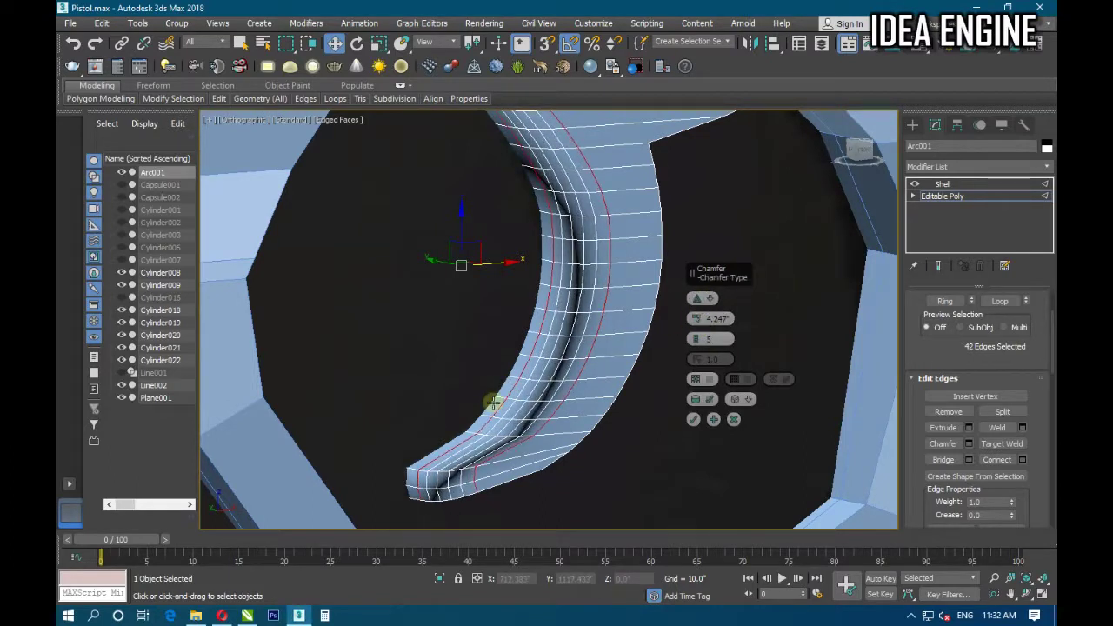
# Toggle isolation to view the arc on its own.
pyautogui.click(441, 579)
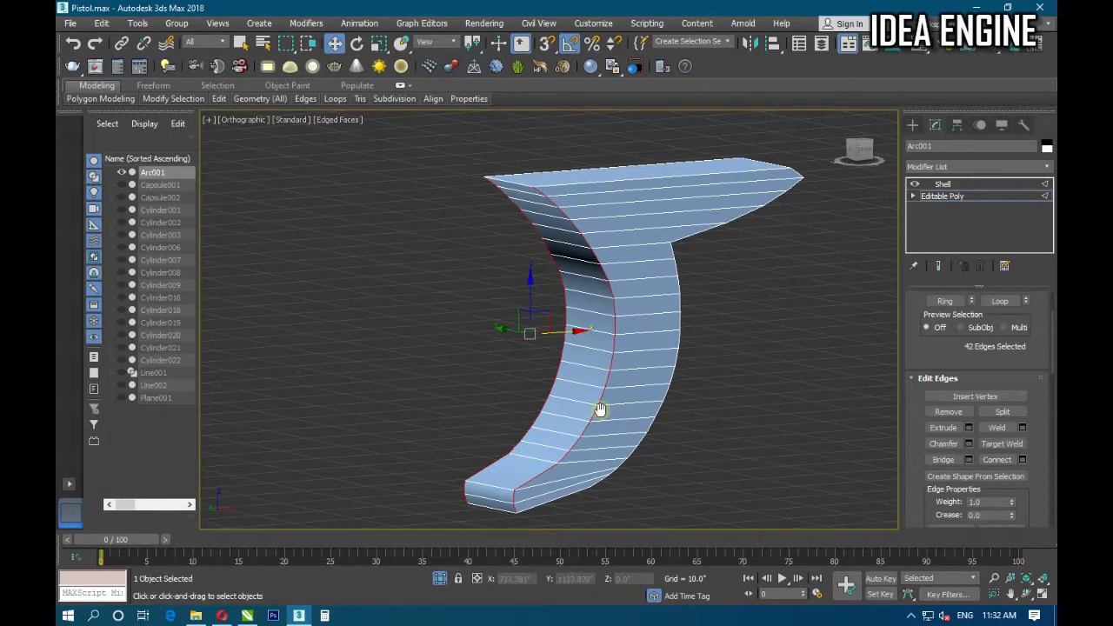
pyautogui.moveTo(600, 410); pyautogui.dragTo(589, 406, button='middle')
pyautogui.click(439, 579)
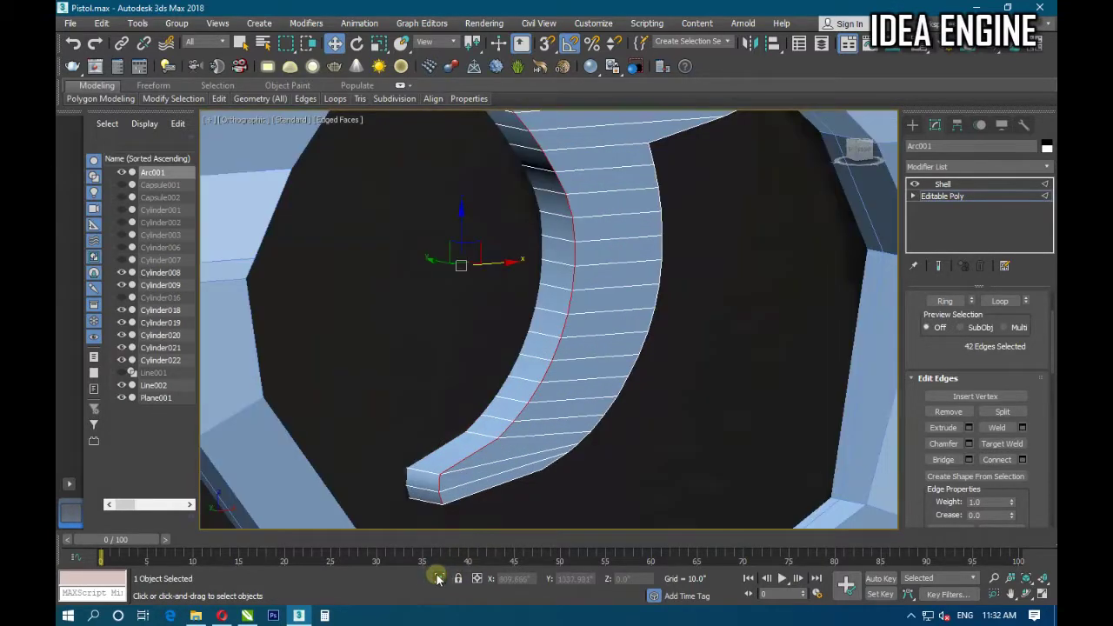
pyautogui.click(440, 579)
pyautogui.click(440, 581)
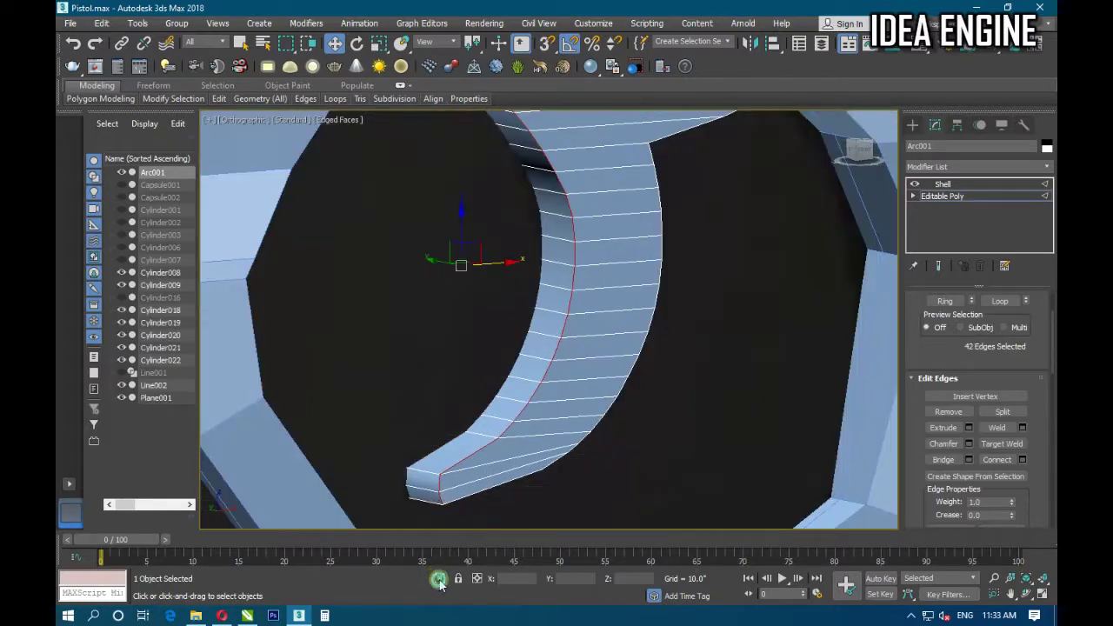
pyautogui.click(440, 580)
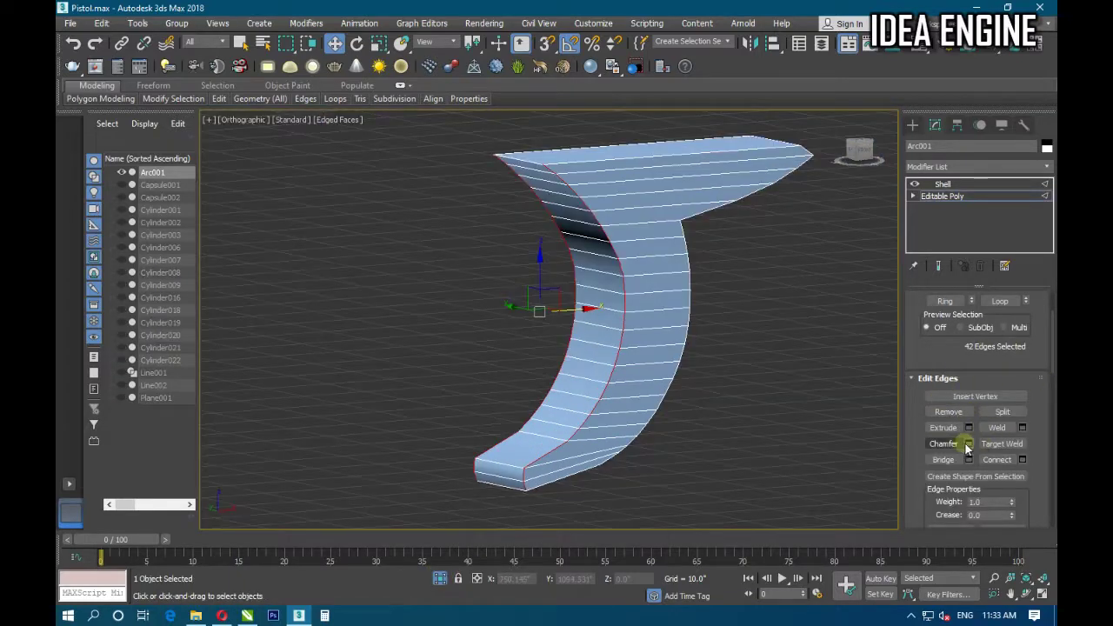
# Apply a smooth chamfer of 5.002 with 6 segments to the inner-curve edges.
pyautogui.click(968, 444)
pyautogui.moveTo(522, 406)
pyautogui.keyDown('alt'); pyautogui.mouseDown(button='middle')
pyautogui.moveTo(586, 409)
pyautogui.moveTo(614, 377)
pyautogui.moveTo(525, 374)
pyautogui.mouseUp(button='middle'); pyautogui.keyUp('alt')
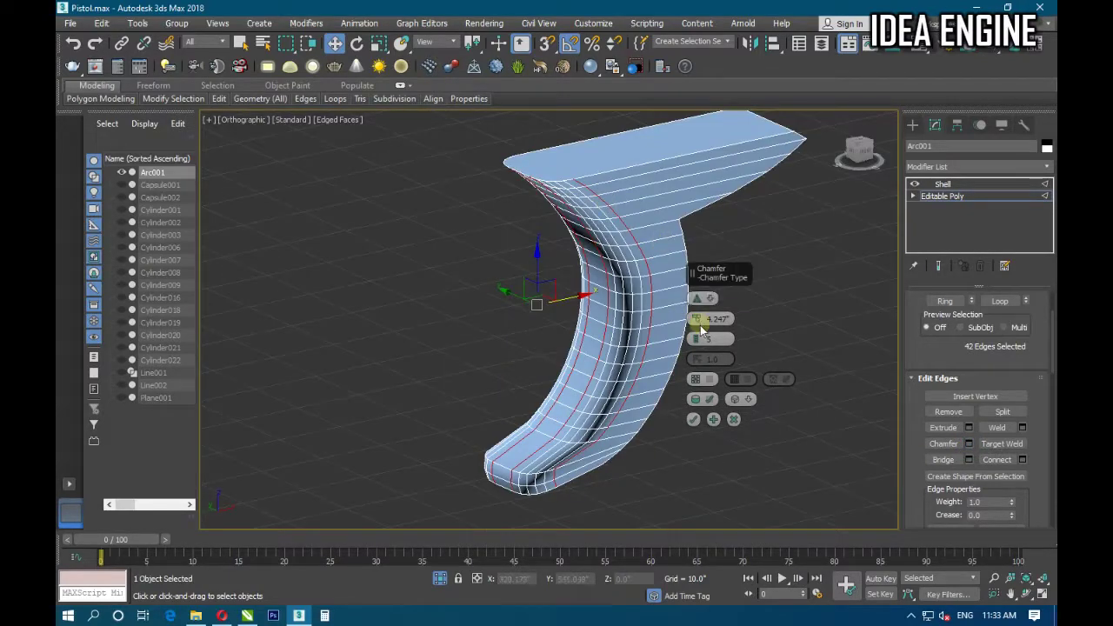
pyautogui.moveTo(699, 301); pyautogui.dragTo(702, 304)
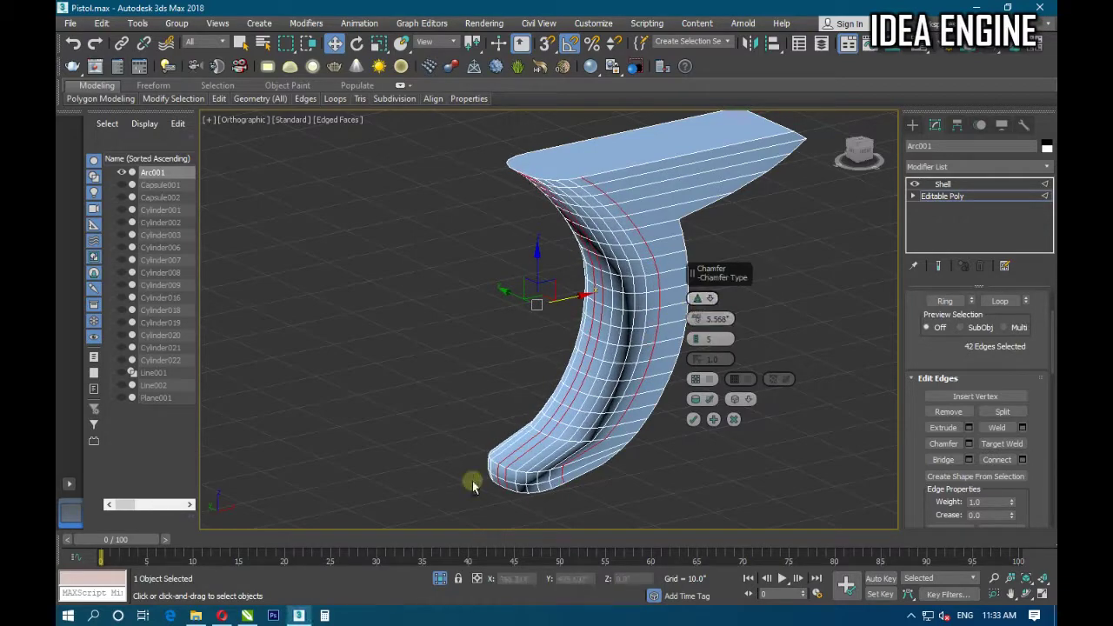
pyautogui.moveTo(472, 479)
pyautogui.keyDown('alt'); pyautogui.mouseDown(button='middle')
pyautogui.moveTo(596, 447)
pyautogui.moveTo(496, 452)
pyautogui.moveTo(481, 469)
pyautogui.moveTo(497, 479)
pyautogui.moveTo(450, 469)
pyautogui.moveTo(509, 452)
pyautogui.moveTo(423, 458)
pyautogui.mouseUp(button='middle'); pyautogui.keyUp('alt')
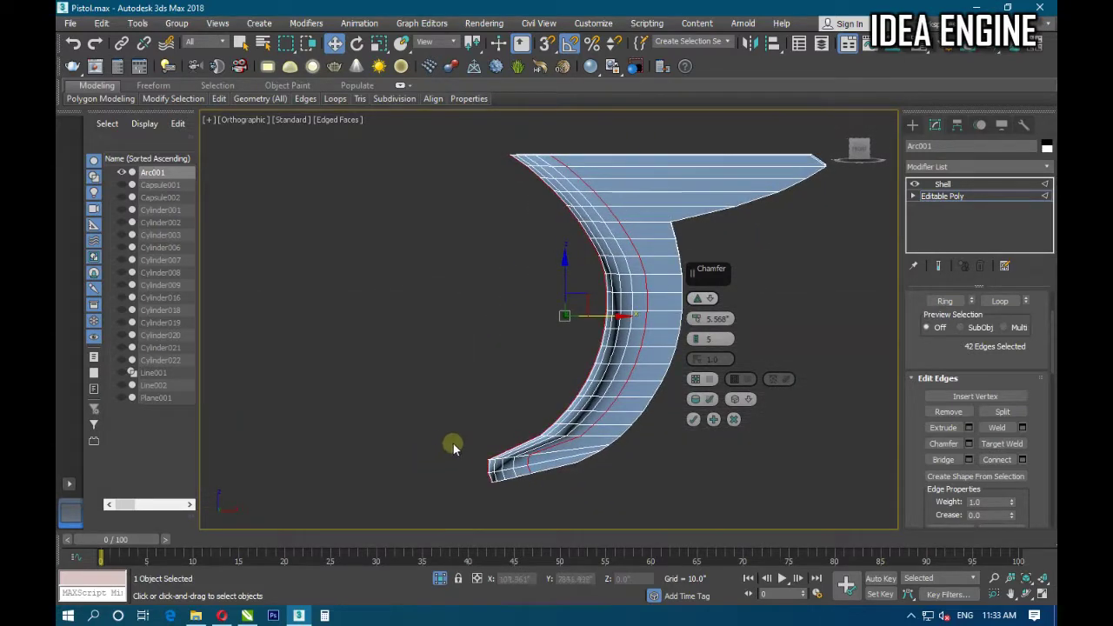
pyautogui.moveTo(455, 447)
pyautogui.keyDown('alt'); pyautogui.mouseDown(button='middle')
pyautogui.moveTo(530, 454)
pyautogui.moveTo(571, 441)
pyautogui.moveTo(510, 455)
pyautogui.moveTo(740, 326)
pyautogui.mouseUp(button='middle'); pyautogui.keyUp('alt')
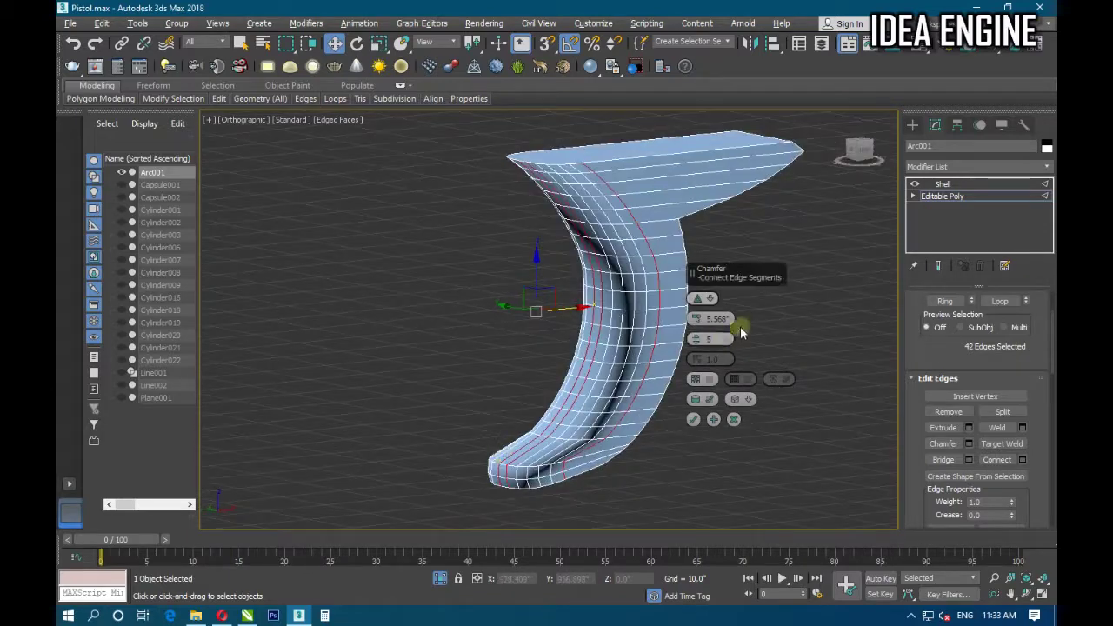
pyautogui.moveTo(695, 319); pyautogui.dragTo(695, 343)
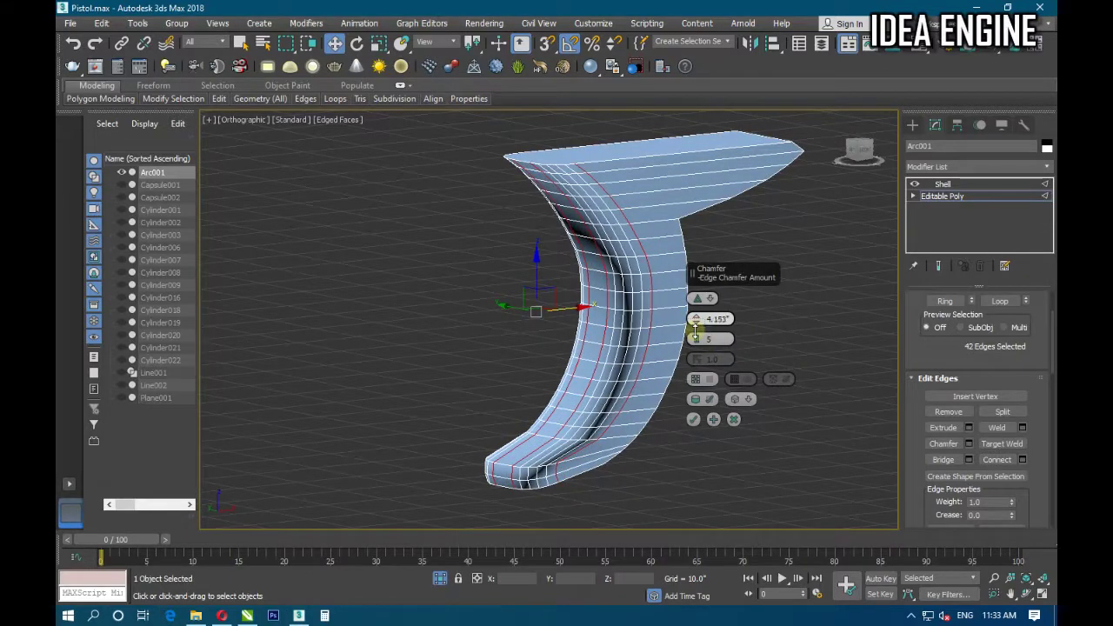
pyautogui.keyDown('alt'); pyautogui.moveTo(546, 423); pyautogui.dragTo(600, 422, button='middle'); pyautogui.keyUp('alt')
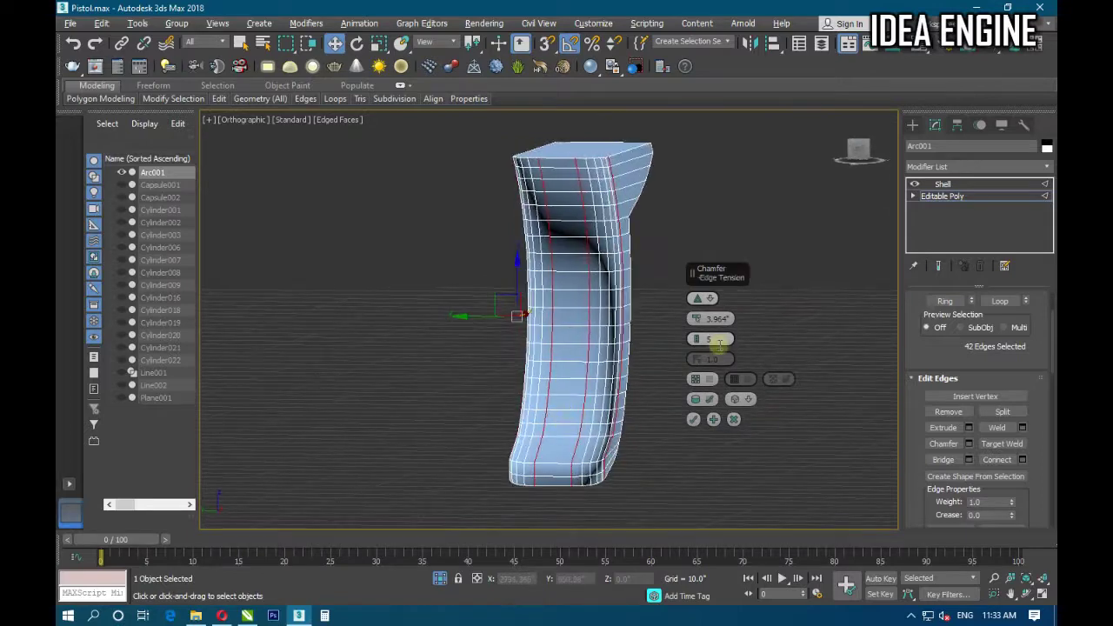
pyautogui.moveTo(696, 309)
pyautogui.mouseDown()
pyautogui.moveTo(700, 339)
pyautogui.moveTo(706, 327)
pyautogui.mouseUp()
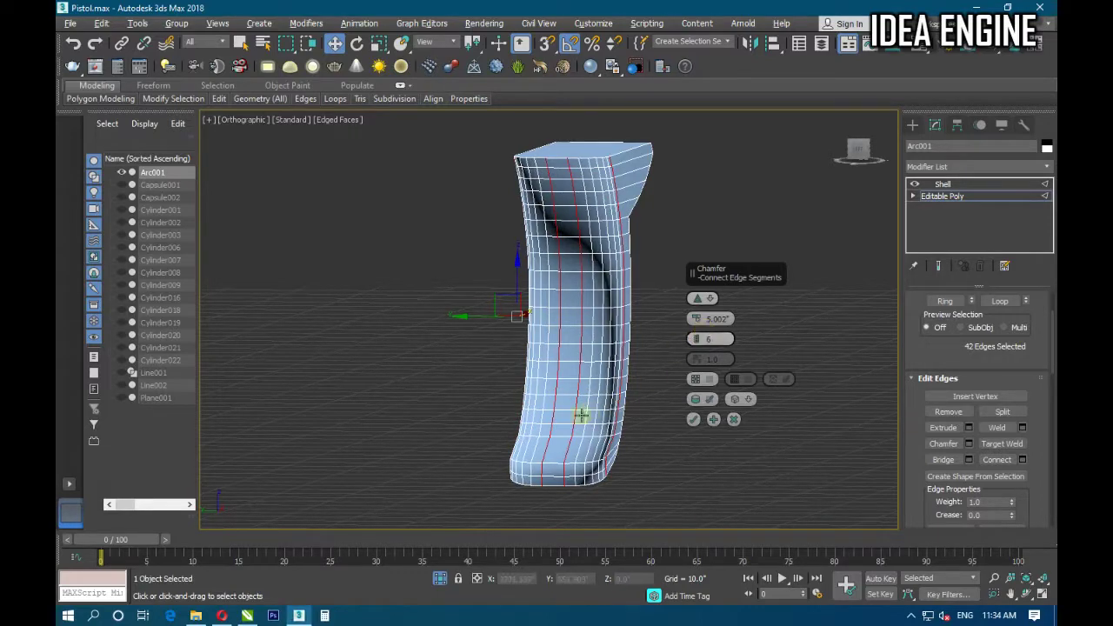
pyautogui.keyDown('alt'); pyautogui.moveTo(581, 415); pyautogui.dragTo(542, 423, button='middle'); pyautogui.keyUp('alt')
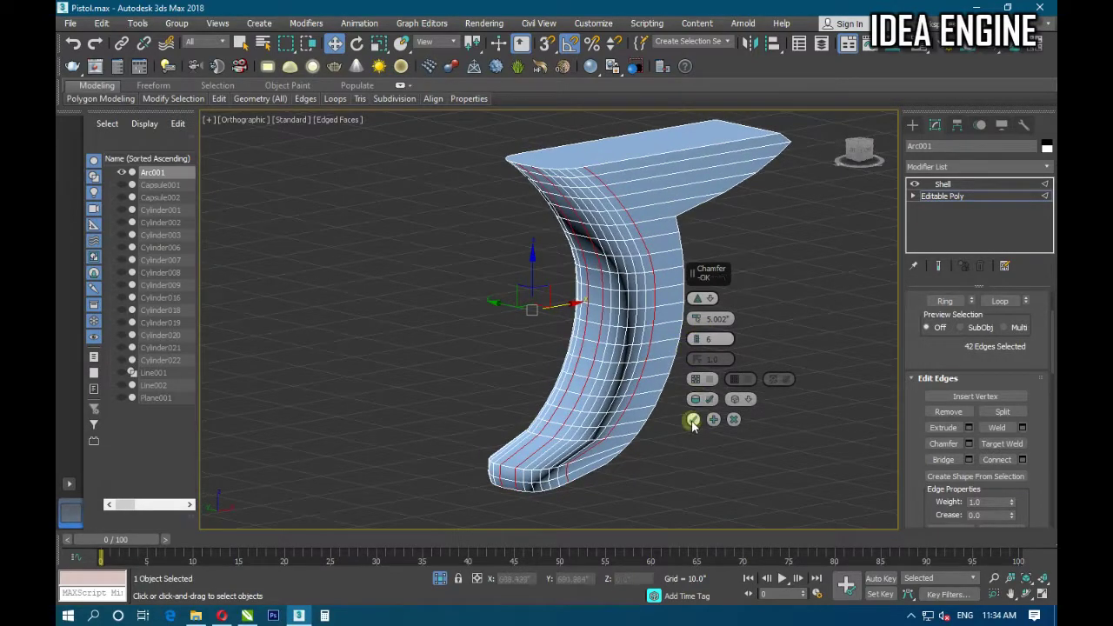
pyautogui.click(713, 400)
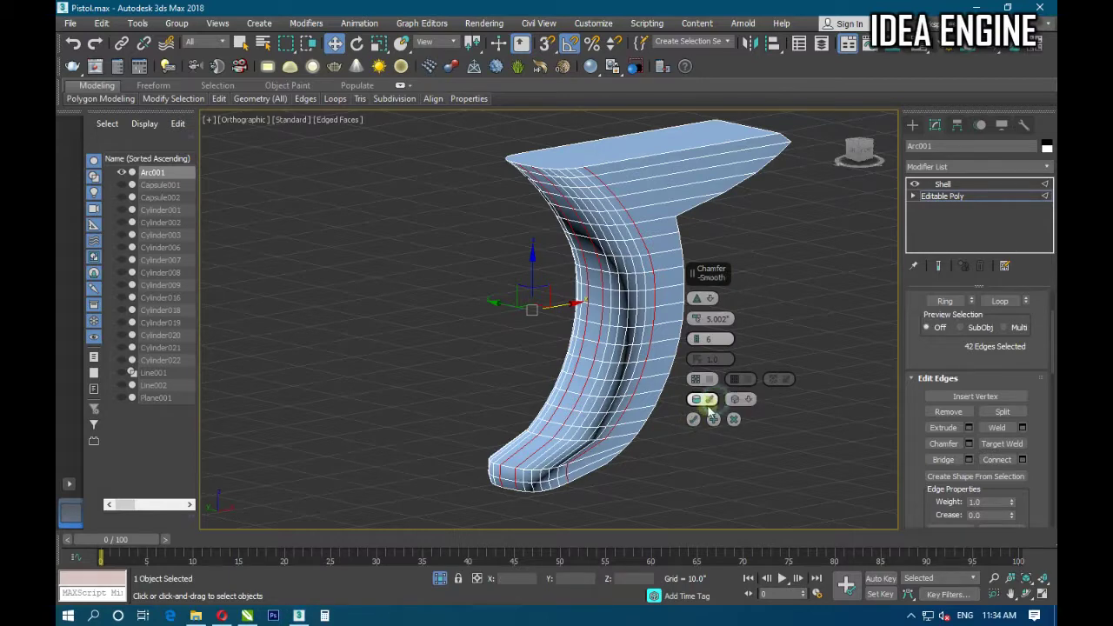
pyautogui.click(693, 419)
pyautogui.moveTo(695, 419)
pyautogui.keyDown('alt'); pyautogui.mouseDown(button='middle')
pyautogui.moveTo(491, 468)
pyautogui.moveTo(552, 401)
pyautogui.moveTo(513, 405)
pyautogui.moveTo(591, 348)
pyautogui.moveTo(627, 371)
pyautogui.moveTo(851, 315)
pyautogui.mouseUp(button='middle'); pyautogui.keyUp('alt')
# Return to the Shell modifier and raise its Outer Amount to about 1.2 inches.
pyautogui.scroll(3, 915, 321)
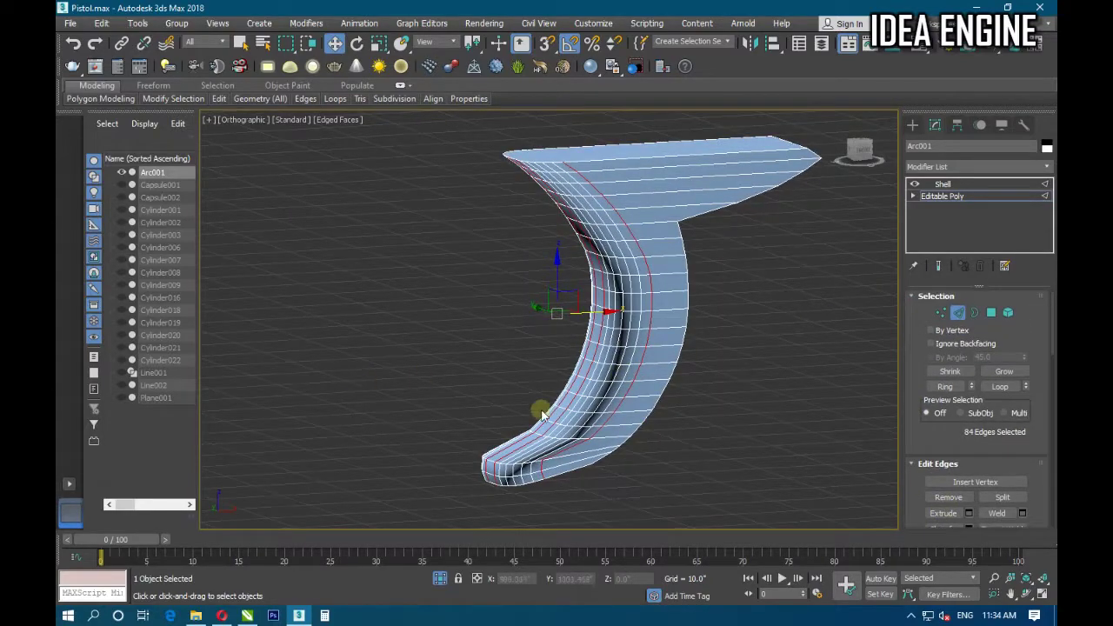
pyautogui.moveTo(542, 409)
pyautogui.keyDown('alt'); pyautogui.mouseDown(button='middle')
pyautogui.moveTo(524, 412)
pyautogui.moveTo(562, 382)
pyautogui.moveTo(531, 414)
pyautogui.mouseUp(button='middle'); pyautogui.keyUp('alt')
pyautogui.click(939, 198)
pyautogui.click(943, 183)
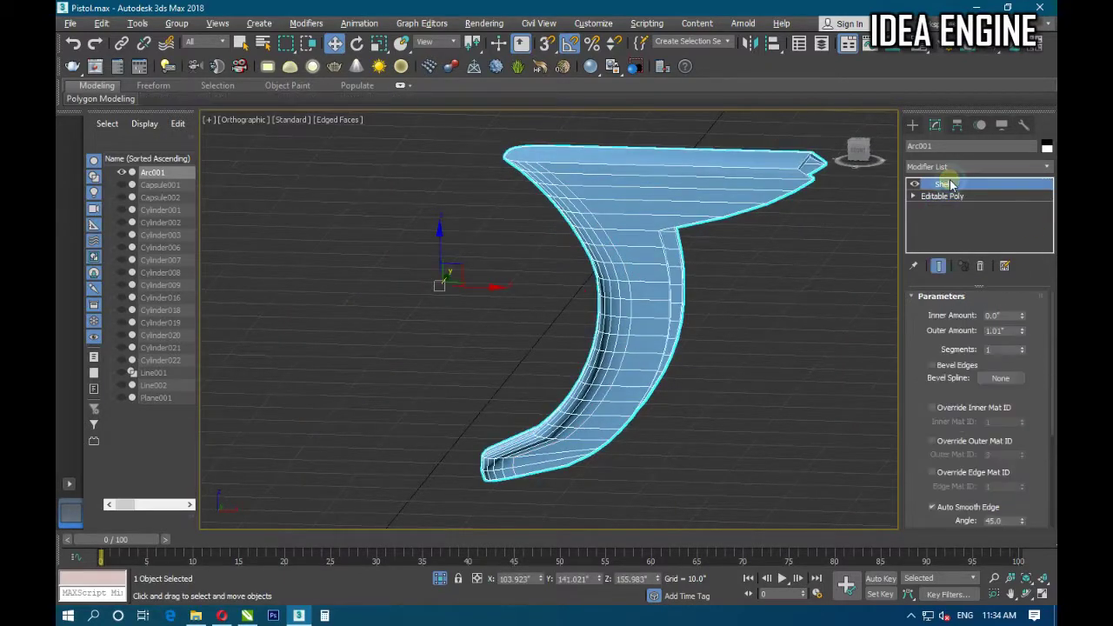
pyautogui.moveTo(547, 455)
pyautogui.keyDown('alt'); pyautogui.mouseDown(button='middle')
pyautogui.moveTo(458, 443)
pyautogui.moveTo(446, 457)
pyautogui.moveTo(663, 400)
pyautogui.moveTo(693, 434)
pyautogui.moveTo(603, 373)
pyautogui.moveTo(568, 373)
pyautogui.moveTo(495, 400)
pyautogui.moveTo(471, 440)
pyautogui.moveTo(484, 426)
pyautogui.moveTo(445, 435)
pyautogui.moveTo(471, 449)
pyautogui.mouseUp(button='middle'); pyautogui.keyUp('alt')
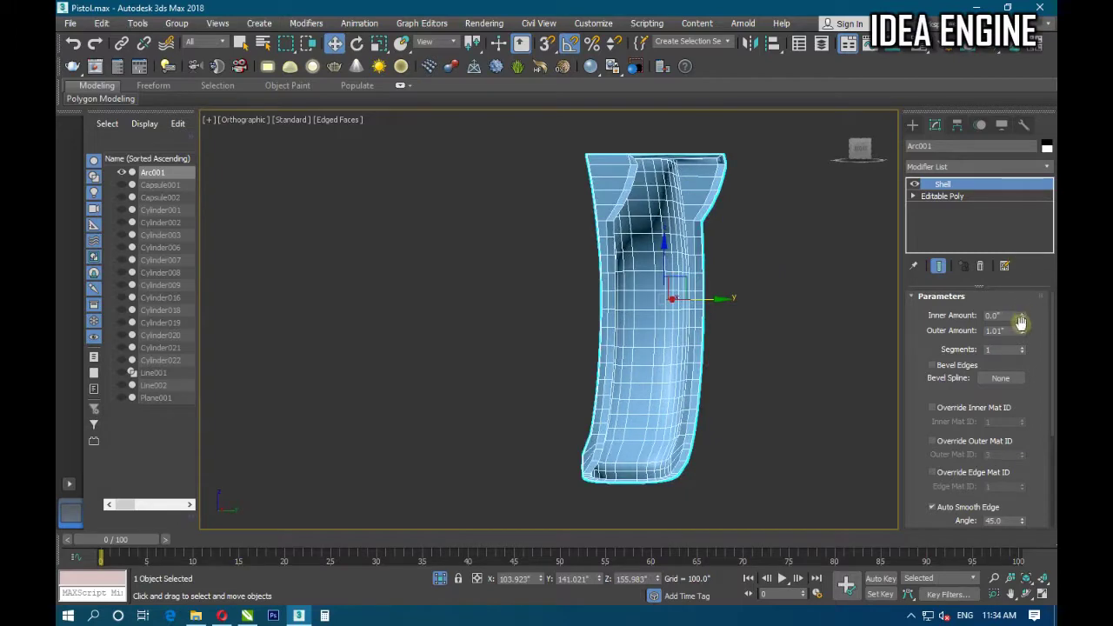
pyautogui.moveTo(1022, 326); pyautogui.dragTo(1023, 306)
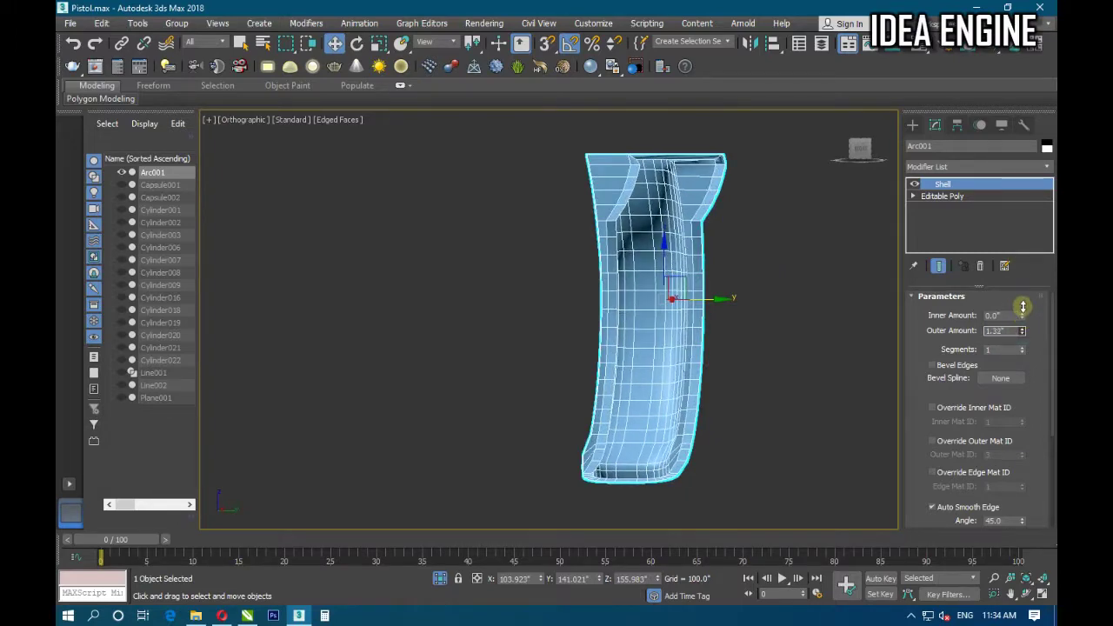
pyautogui.moveTo(687, 400)
pyautogui.keyDown('alt'); pyautogui.mouseDown(button='middle')
pyautogui.moveTo(636, 380)
pyautogui.moveTo(583, 397)
pyautogui.moveTo(646, 414)
pyautogui.moveTo(672, 386)
pyautogui.moveTo(732, 405)
pyautogui.moveTo(646, 434)
pyautogui.moveTo(661, 431)
pyautogui.mouseUp(button='middle'); pyautogui.keyUp('alt')
# Collapse the grip's whole modifier stack and convert it to an Editable Poly.
pyautogui.rightClick(965, 251)
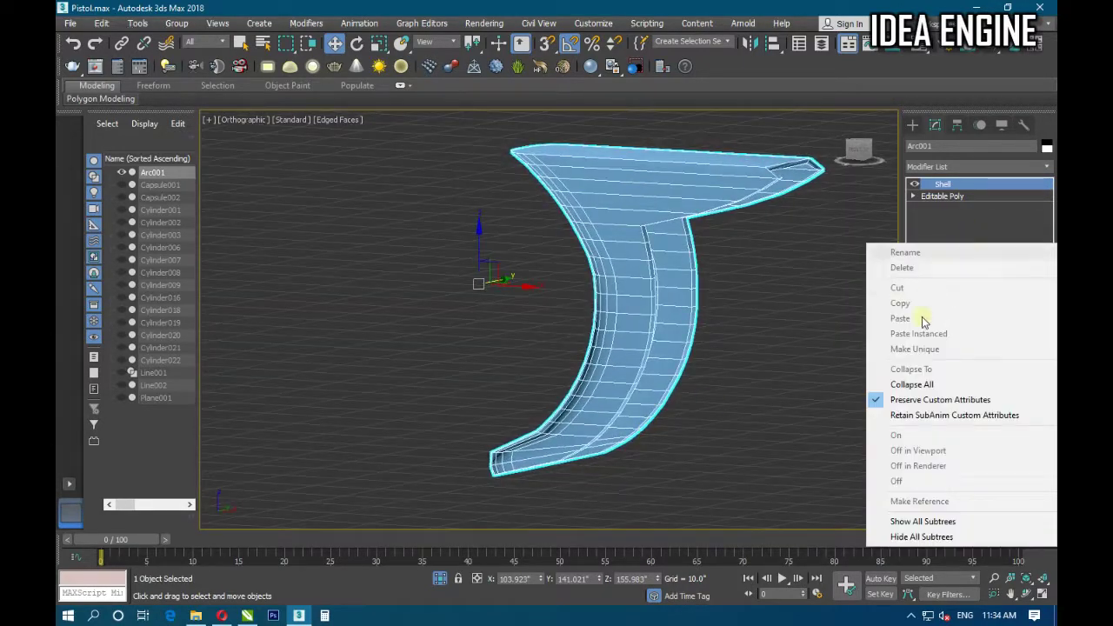
pyautogui.click(908, 385)
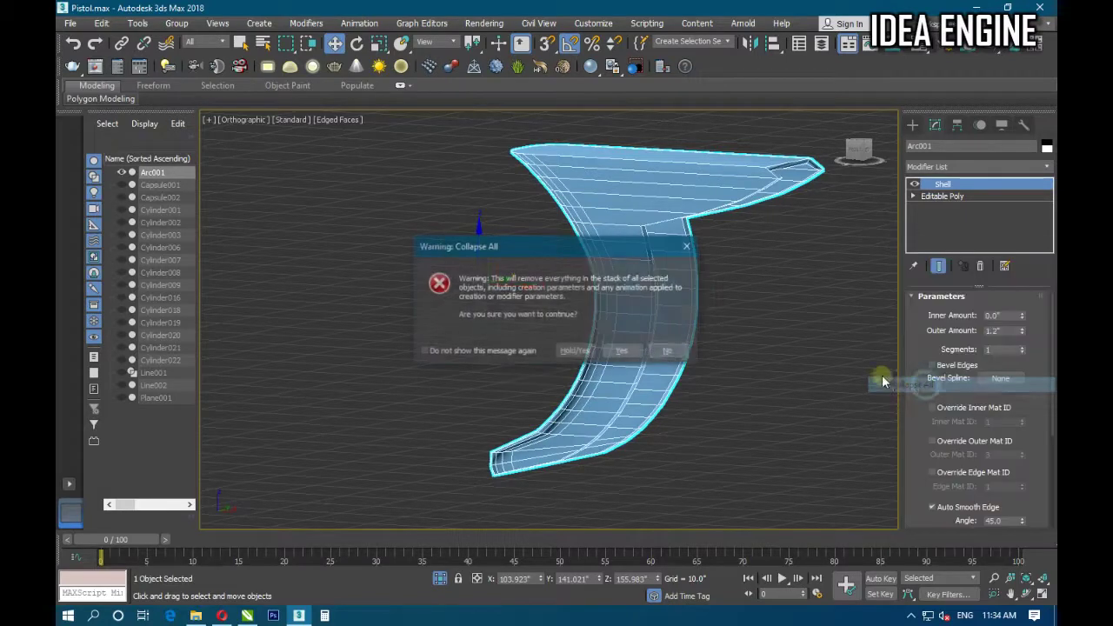
pyautogui.click(600, 348)
pyautogui.rightClick(954, 217)
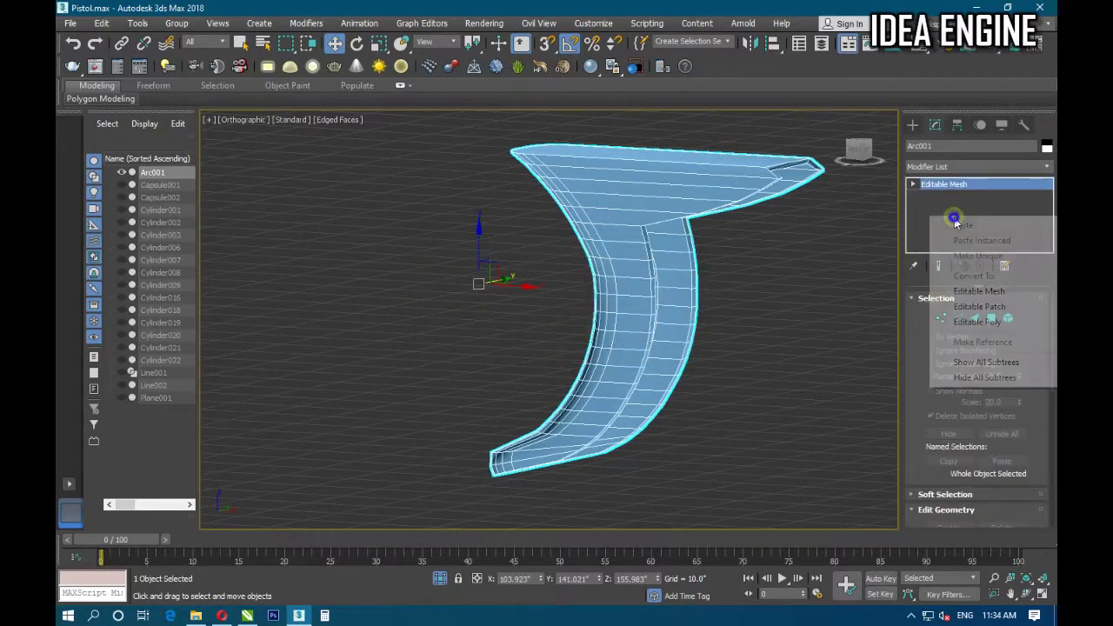
pyautogui.click(961, 300)
# In Edge mode, loop-select the first border edges of the grip.
pyautogui.keyDown('alt'); pyautogui.moveTo(597, 343); pyautogui.dragTo(576, 350, button='middle'); pyautogui.keyUp('alt')
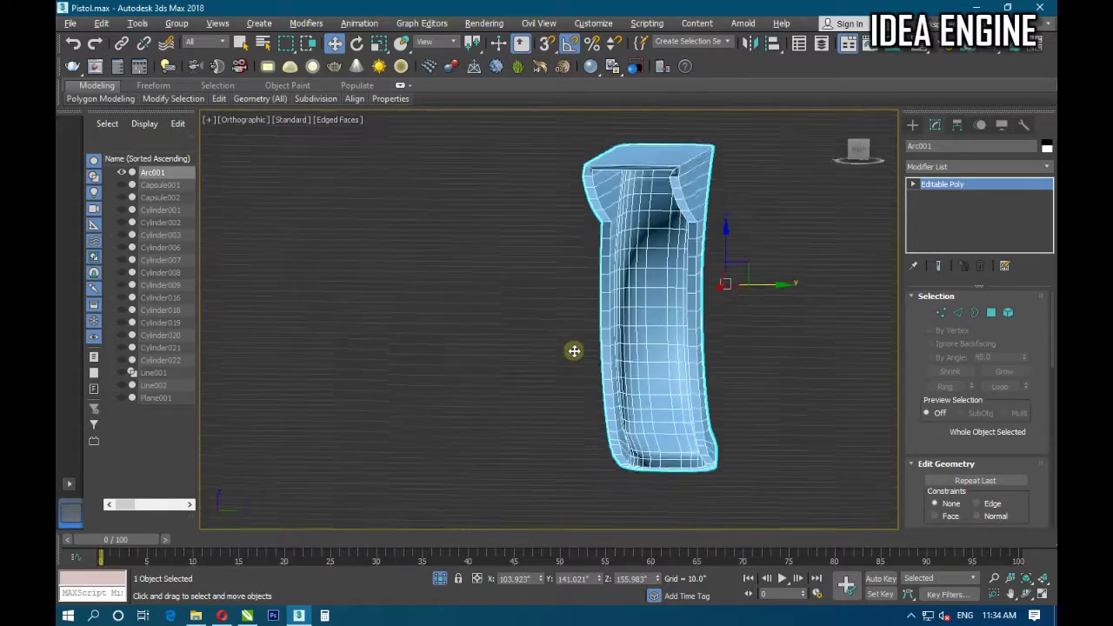
pyautogui.click(961, 315)
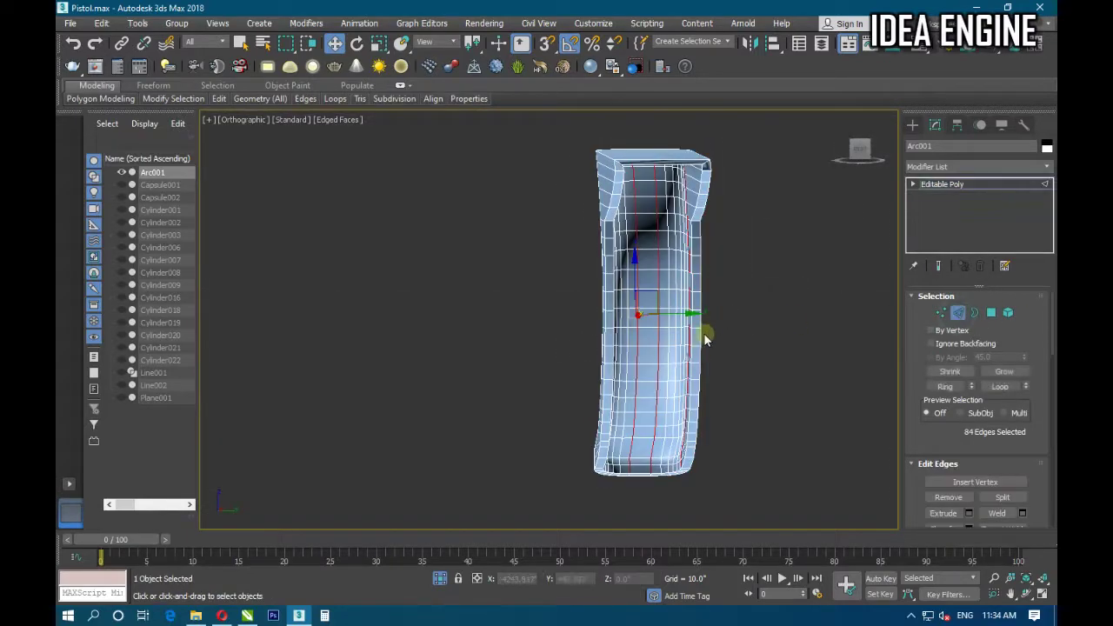
pyautogui.keyDown('alt'); pyautogui.moveTo(705, 330); pyautogui.dragTo(711, 370, button='middle'); pyautogui.keyUp('alt')
pyautogui.click(707, 365)
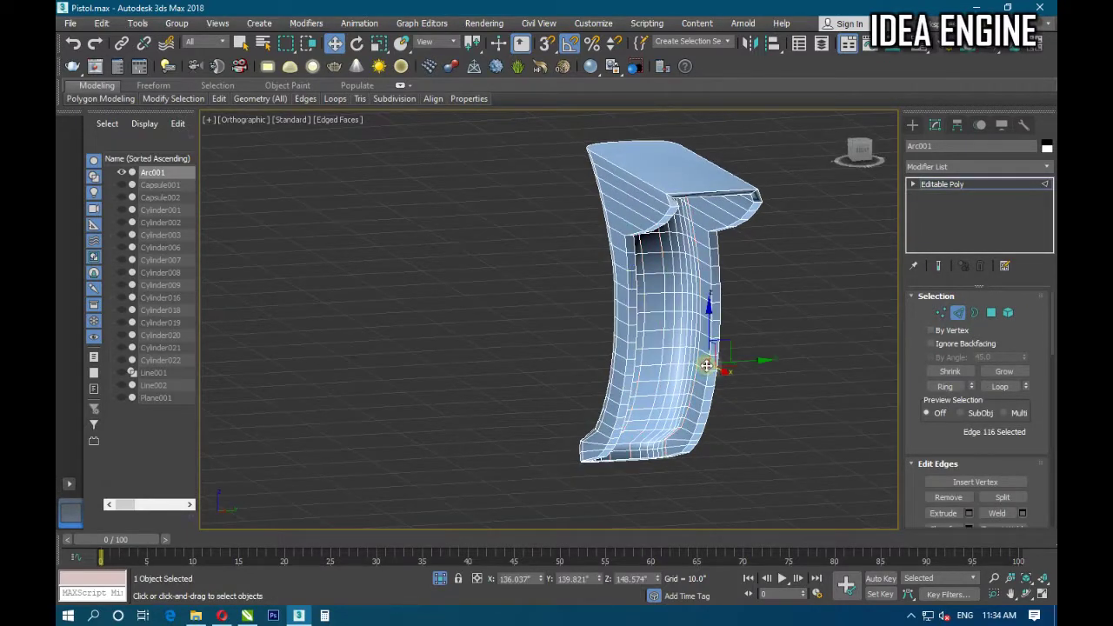
pyautogui.click(997, 388)
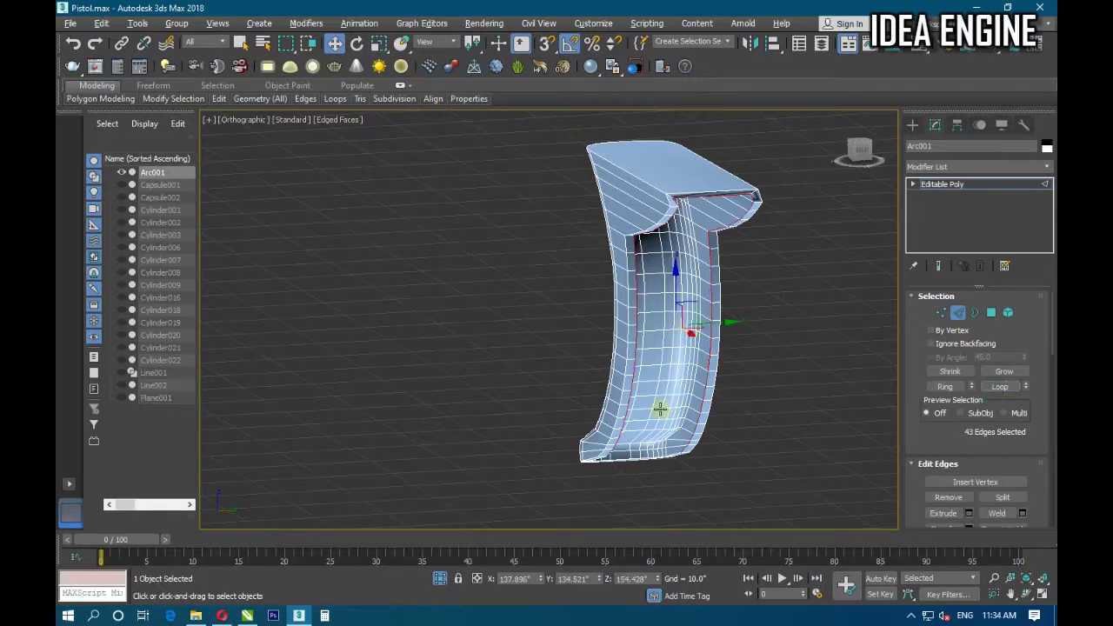
pyautogui.moveTo(660, 409)
pyautogui.keyDown('alt'); pyautogui.mouseDown(button='middle')
pyautogui.moveTo(582, 339)
pyautogui.moveTo(686, 380)
pyautogui.moveTo(586, 308)
pyautogui.moveTo(666, 405)
pyautogui.mouseUp(button='middle'); pyautogui.keyUp('alt')
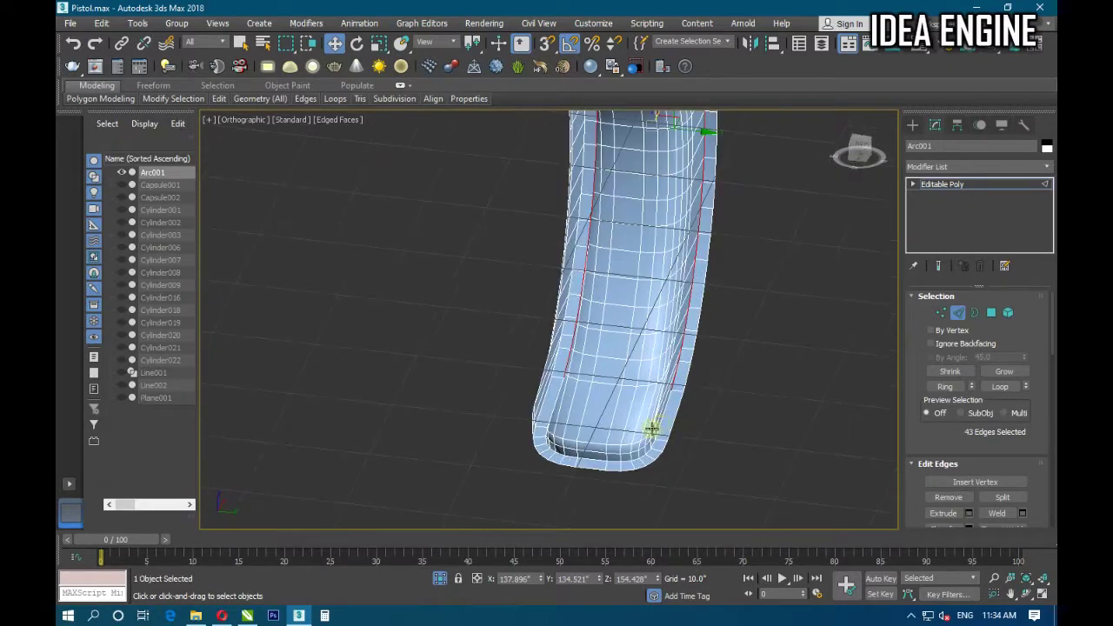
pyautogui.click(1001, 387)
# Add the remaining border edge loops along the grip's outer edges to the selection.
pyautogui.moveTo(697, 420)
pyautogui.keyDown('alt'); pyautogui.mouseDown(button='middle')
pyautogui.moveTo(663, 410)
pyautogui.moveTo(679, 422)
pyautogui.moveTo(666, 415)
pyautogui.moveTo(633, 440)
pyautogui.moveTo(638, 449)
pyautogui.mouseUp(button='middle'); pyautogui.keyUp('alt')
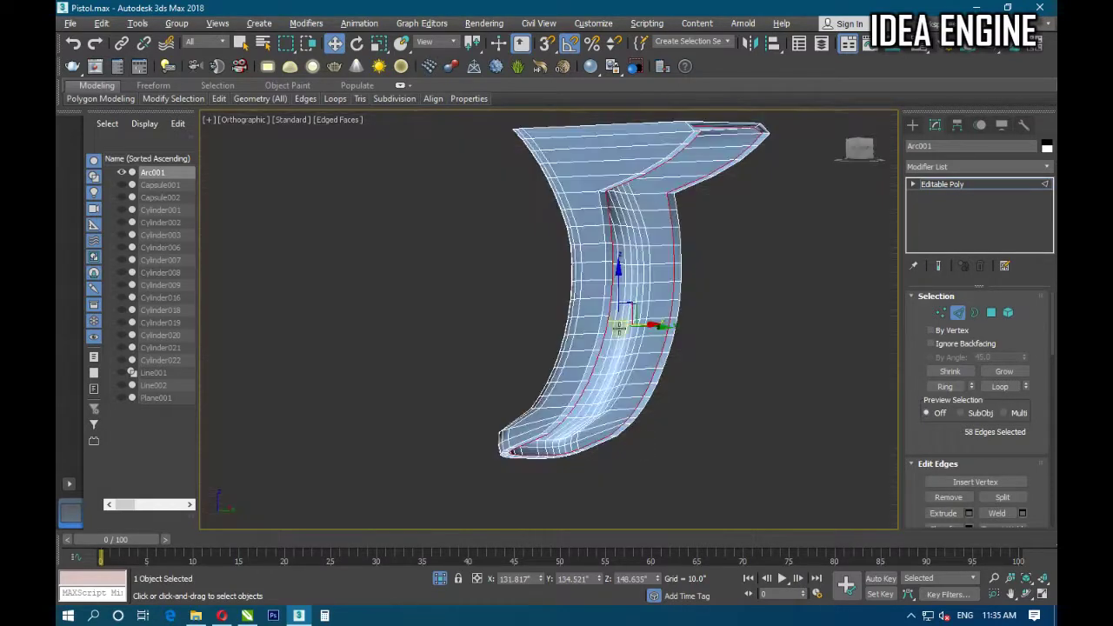
pyautogui.scroll(2, 597, 208)
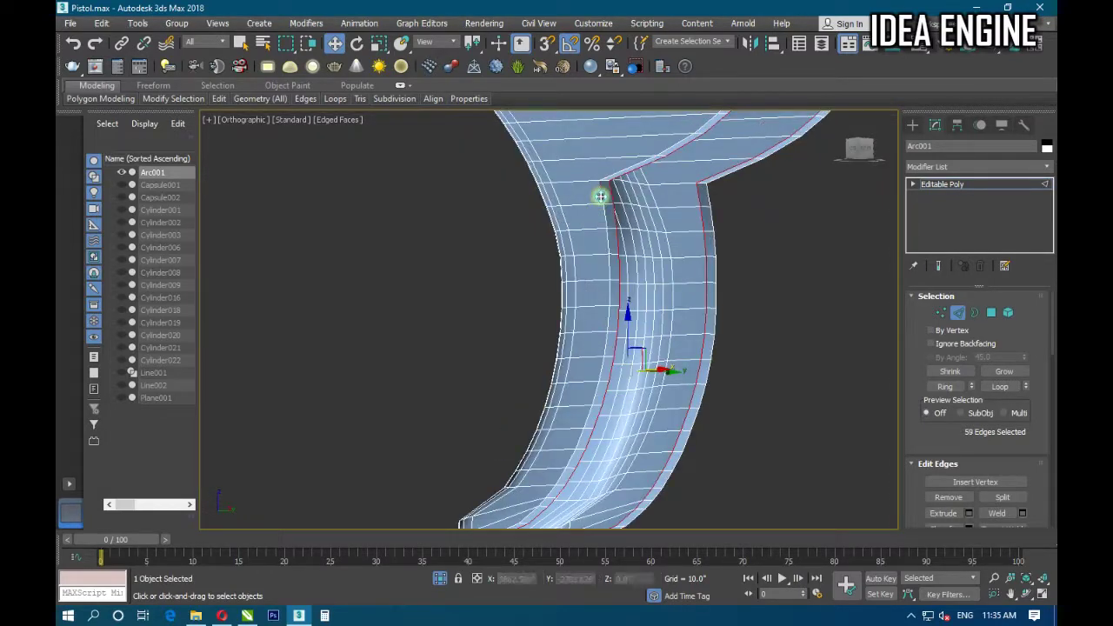
pyautogui.click(998, 387)
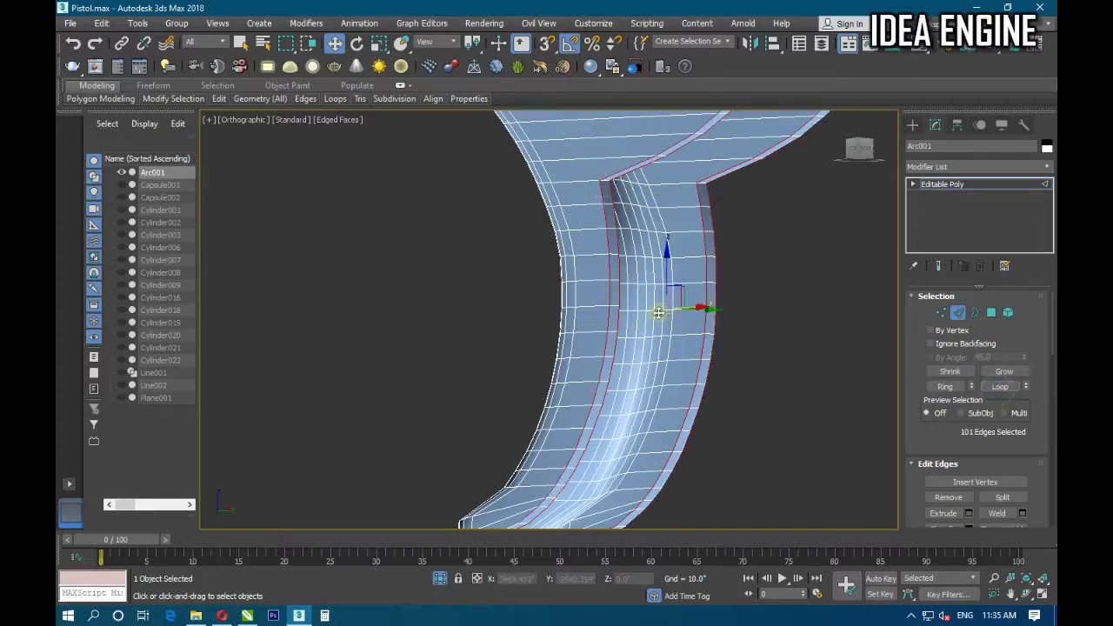
pyautogui.moveTo(696, 356)
pyautogui.keyDown('alt'); pyautogui.mouseDown(button='middle')
pyautogui.moveTo(562, 340)
pyautogui.moveTo(571, 310)
pyautogui.moveTo(670, 308)
pyautogui.moveTo(721, 338)
pyautogui.moveTo(727, 318)
pyautogui.moveTo(566, 418)
pyautogui.moveTo(579, 349)
pyautogui.mouseUp(button='middle'); pyautogui.keyUp('alt')
pyautogui.scroll(2, 531, 433)
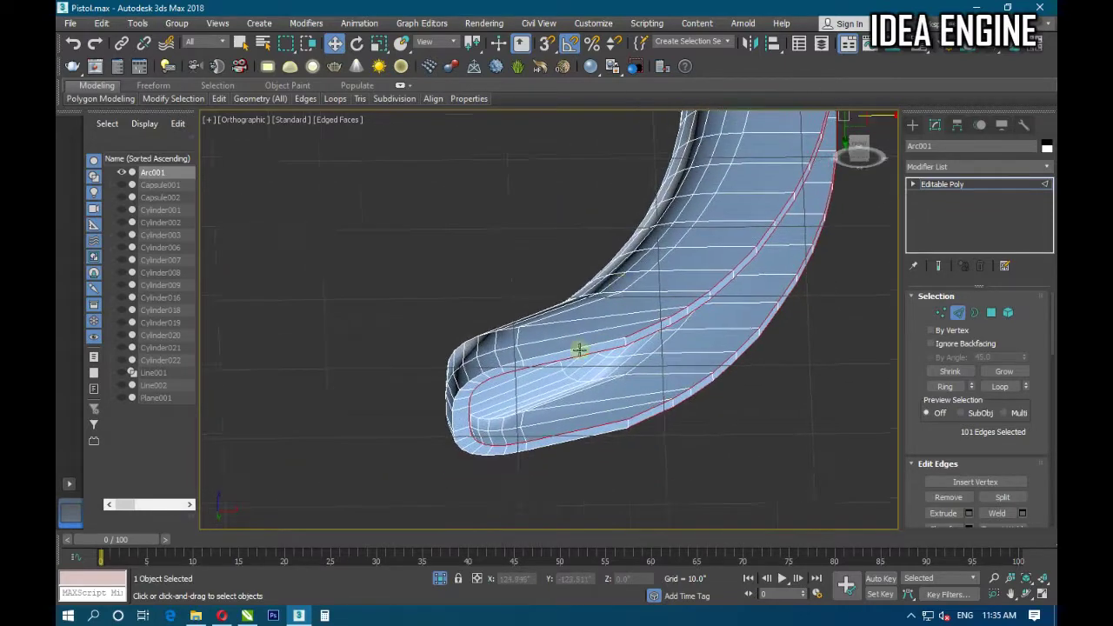
pyautogui.click(987, 392)
pyautogui.moveTo(641, 348)
pyautogui.keyDown('alt'); pyautogui.mouseDown(button='middle')
pyautogui.moveTo(666, 367)
pyautogui.moveTo(557, 382)
pyautogui.moveTo(567, 417)
pyautogui.moveTo(624, 380)
pyautogui.moveTo(608, 455)
pyautogui.moveTo(655, 377)
pyautogui.moveTo(614, 333)
pyautogui.moveTo(581, 343)
pyautogui.moveTo(589, 368)
pyautogui.moveTo(684, 235)
pyautogui.mouseUp(button='middle'); pyautogui.keyUp('alt')
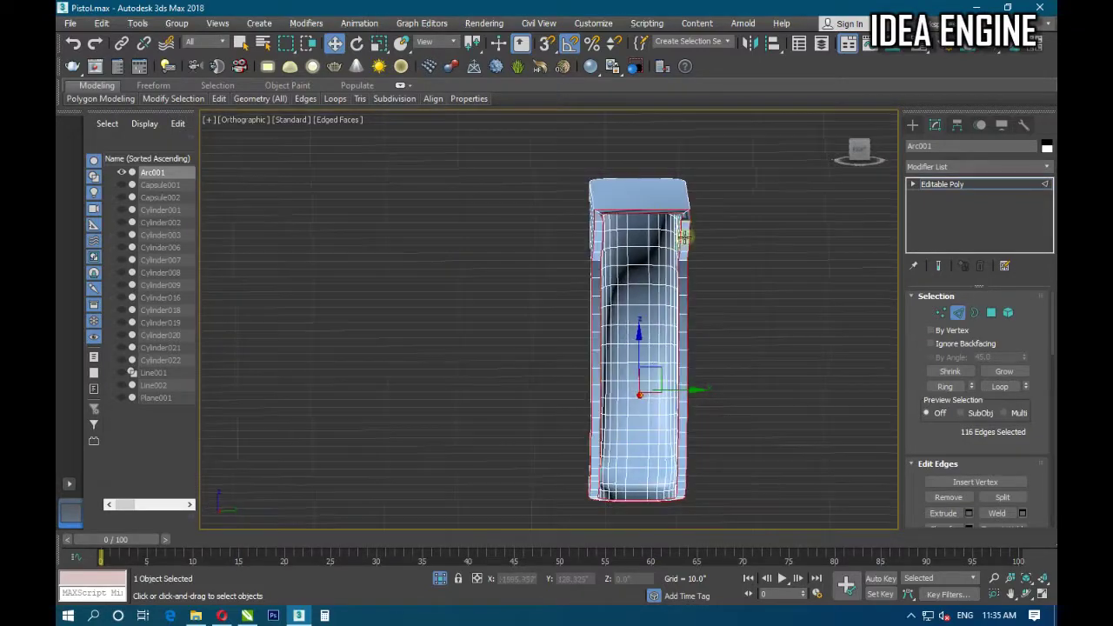
pyautogui.scroll(3, 683, 235)
pyautogui.moveTo(651, 290)
pyautogui.keyDown('alt'); pyautogui.mouseDown(button='middle')
pyautogui.moveTo(738, 291)
pyautogui.moveTo(559, 345)
pyautogui.moveTo(583, 351)
pyautogui.moveTo(594, 319)
pyautogui.moveTo(502, 350)
pyautogui.moveTo(539, 348)
pyautogui.mouseUp(button='middle'); pyautogui.keyUp('alt')
pyautogui.scroll(-5, 600, 300)
pyautogui.scroll(4, 557, 348)
# Set the border edges' chamfer to 3 segments.
pyautogui.moveTo(958, 442); pyautogui.dragTo(966, 380)
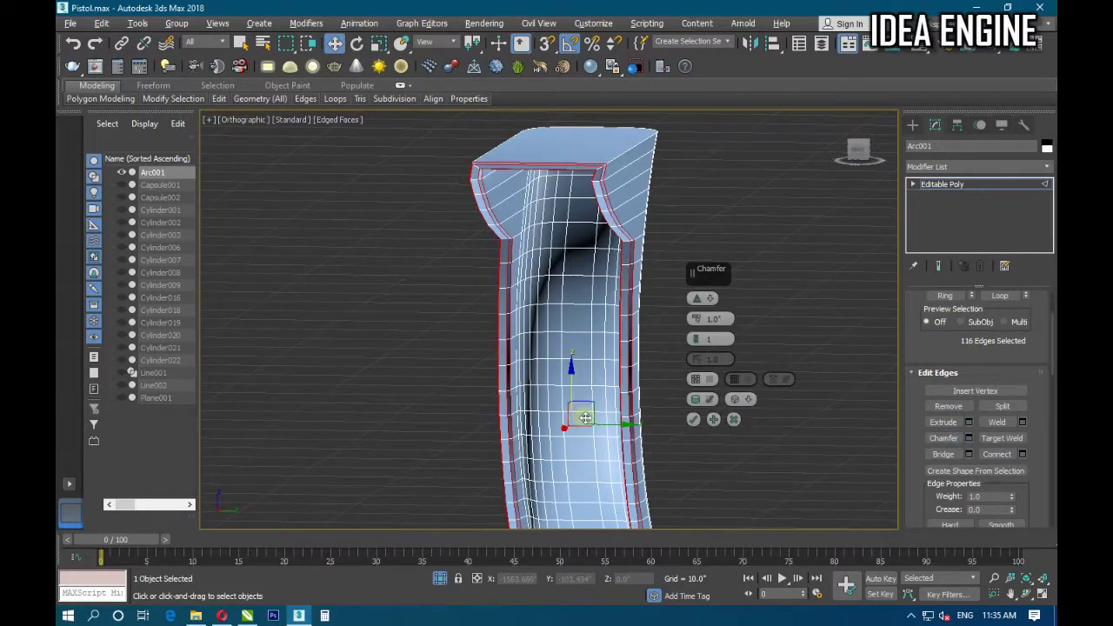
pyautogui.moveTo(576, 418)
pyautogui.keyDown('alt'); pyautogui.mouseDown(button='middle')
pyautogui.moveTo(564, 442)
pyautogui.moveTo(621, 442)
pyautogui.moveTo(624, 414)
pyautogui.moveTo(681, 366)
pyautogui.mouseUp(button='middle'); pyautogui.keyUp('alt')
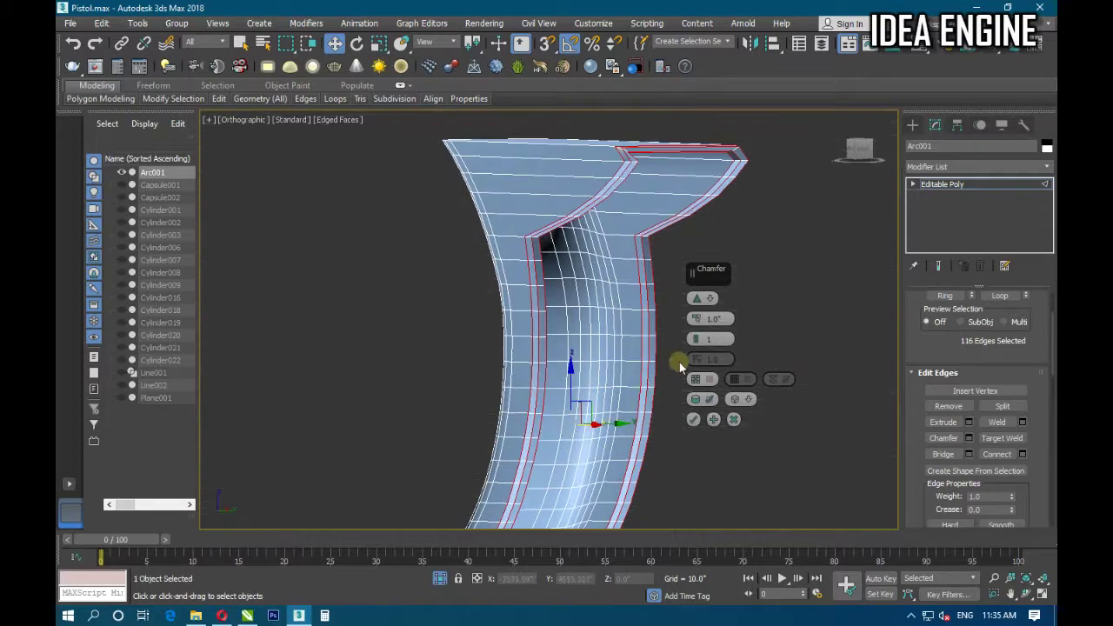
pyautogui.moveTo(697, 338); pyautogui.dragTo(696, 317)
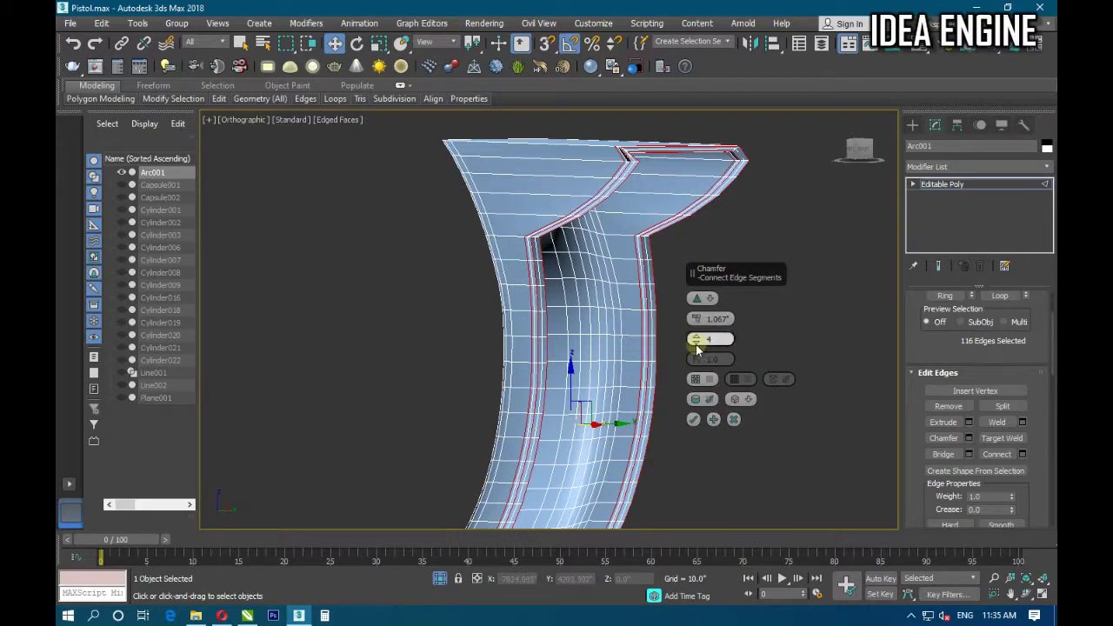
pyautogui.moveTo(695, 341); pyautogui.dragTo(695, 348)
pyautogui.keyDown('alt'); pyautogui.moveTo(610, 372); pyautogui.dragTo(500, 373, button='middle'); pyautogui.keyUp('alt')
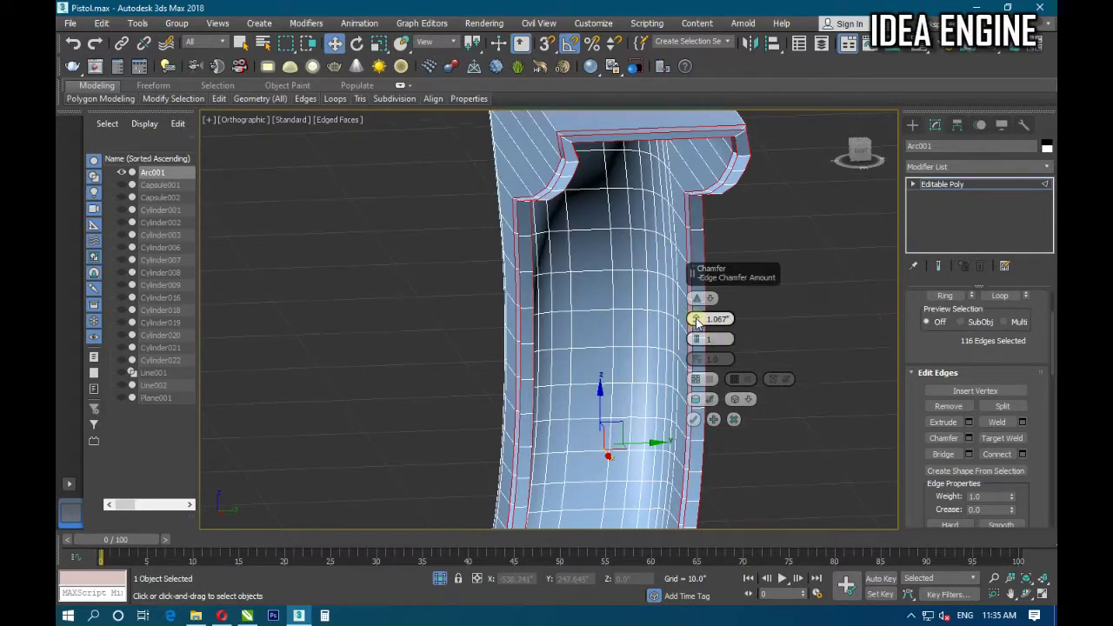
# Set the chamfer amount to 0.626", apply it, and return to the Editable Poly top level.
pyautogui.moveTo(696, 320); pyautogui.dragTo(696, 339)
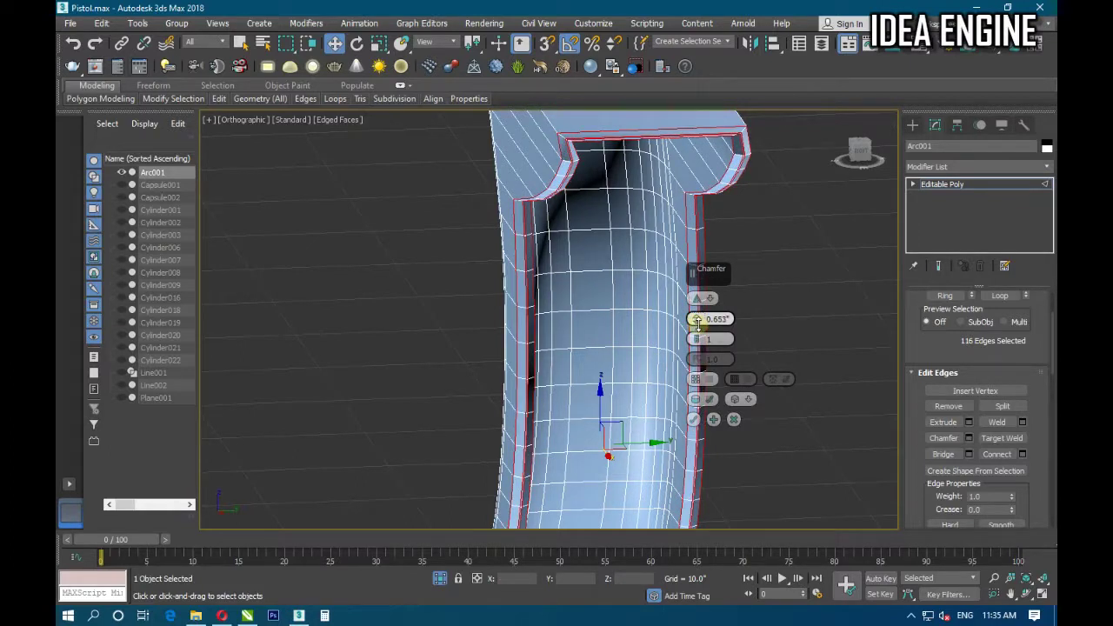
pyautogui.moveTo(698, 320); pyautogui.dragTo(704, 336)
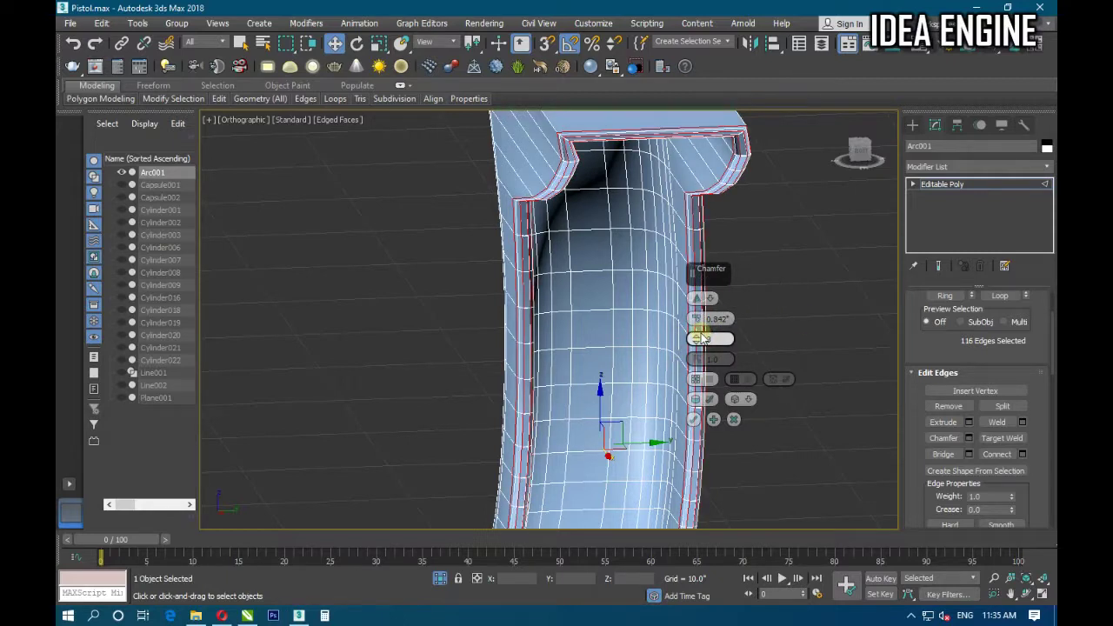
pyautogui.click(696, 317)
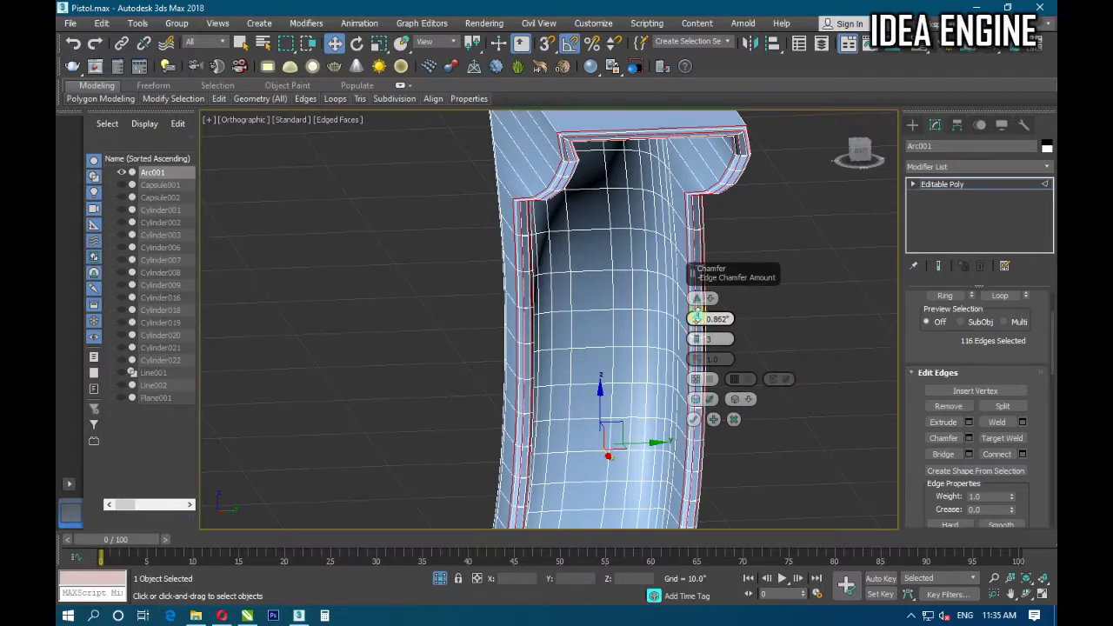
pyautogui.moveTo(697, 317); pyautogui.dragTo(697, 320)
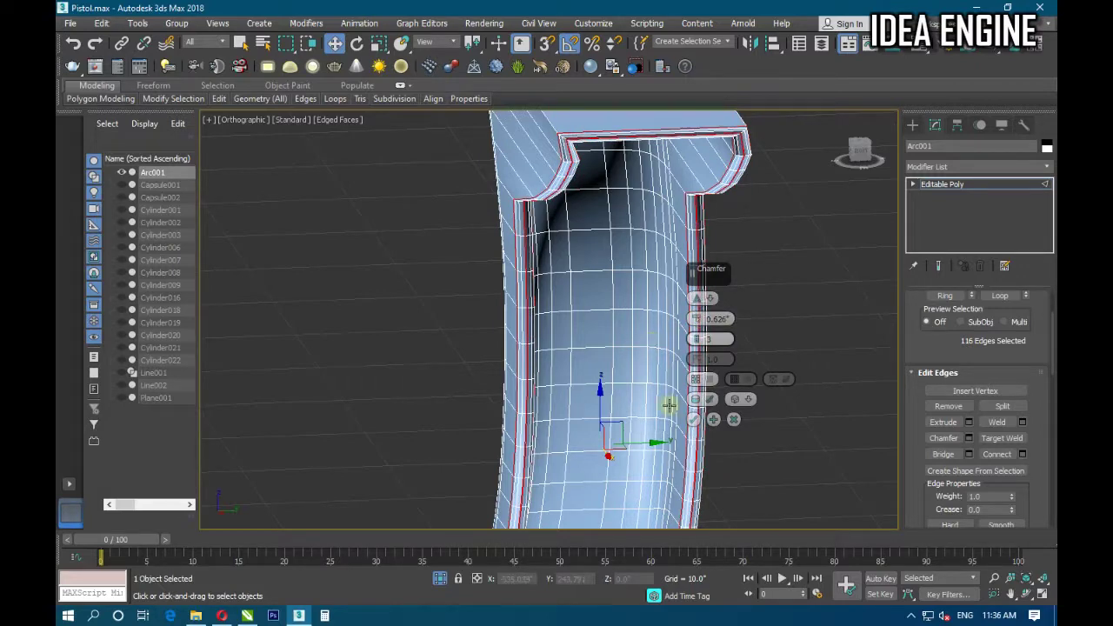
pyautogui.moveTo(519, 417)
pyautogui.keyDown('alt'); pyautogui.mouseDown(button='middle')
pyautogui.moveTo(571, 400)
pyautogui.moveTo(486, 331)
pyautogui.mouseUp(button='middle'); pyautogui.keyUp('alt')
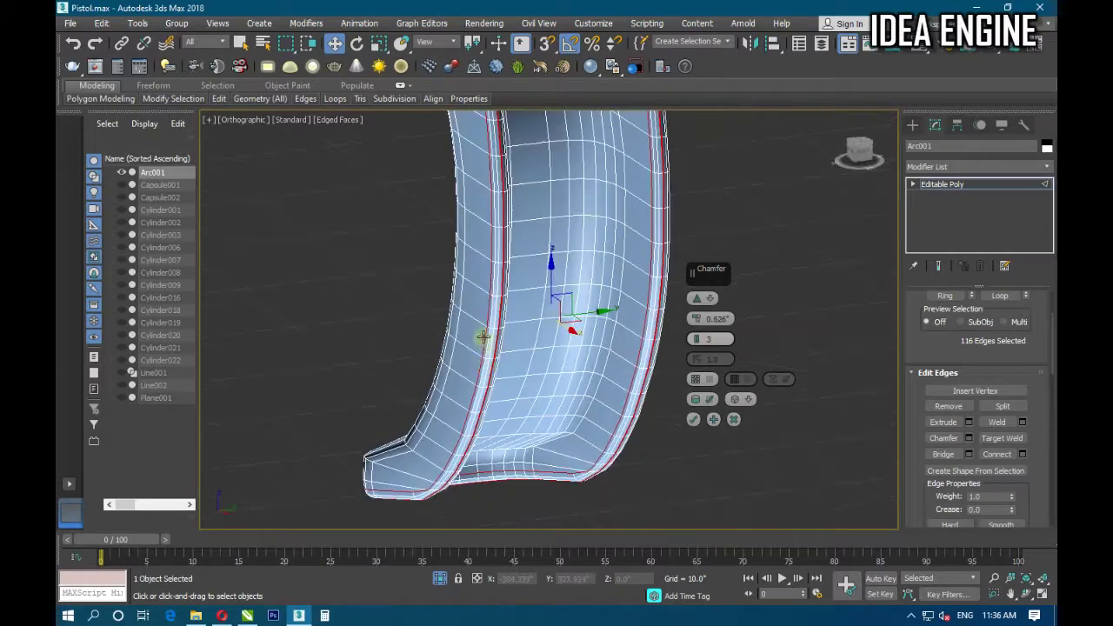
pyautogui.scroll(4, 487, 330)
pyautogui.moveTo(699, 342); pyautogui.dragTo(696, 340)
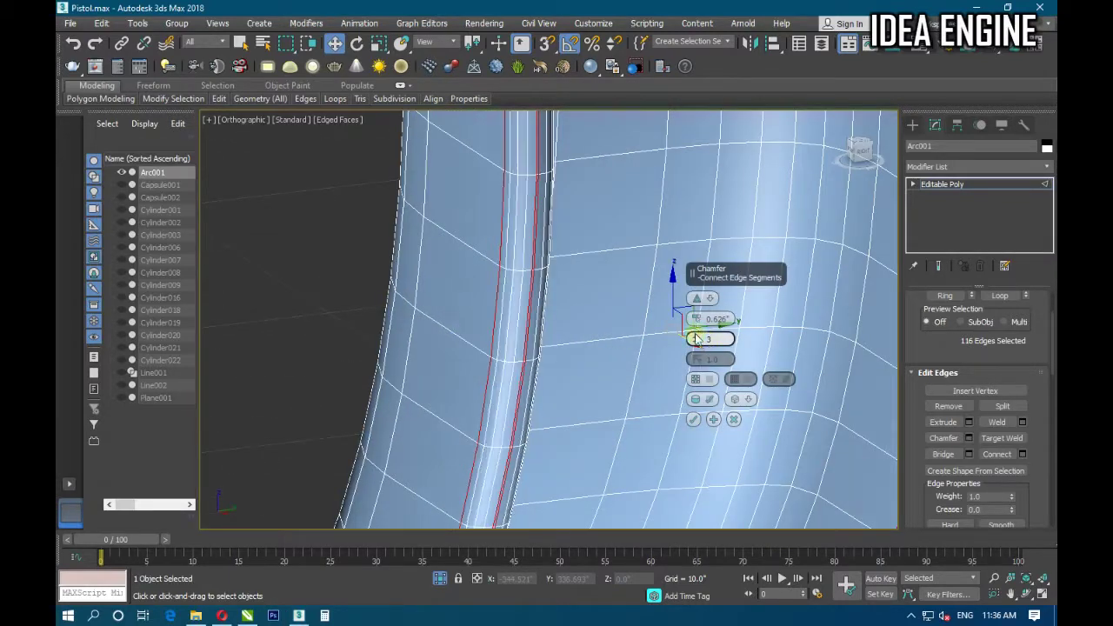
pyautogui.write('4')
pyautogui.click(693, 420)
pyautogui.scroll(-3, 552, 323)
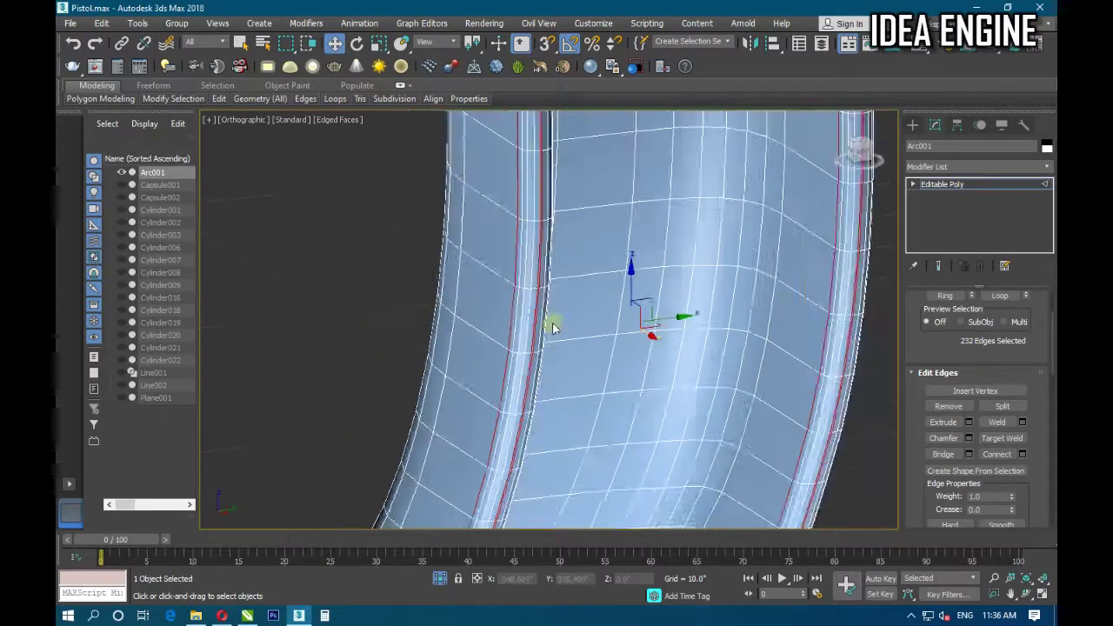
pyautogui.moveTo(551, 323)
pyautogui.keyDown('alt'); pyautogui.mouseDown(button='middle')
pyautogui.moveTo(609, 393)
pyautogui.moveTo(651, 299)
pyautogui.moveTo(658, 343)
pyautogui.moveTo(736, 355)
pyautogui.moveTo(706, 360)
pyautogui.mouseUp(button='middle'); pyautogui.keyUp('alt')
pyautogui.click(938, 185)
pyautogui.scroll(-3, 675, 282)
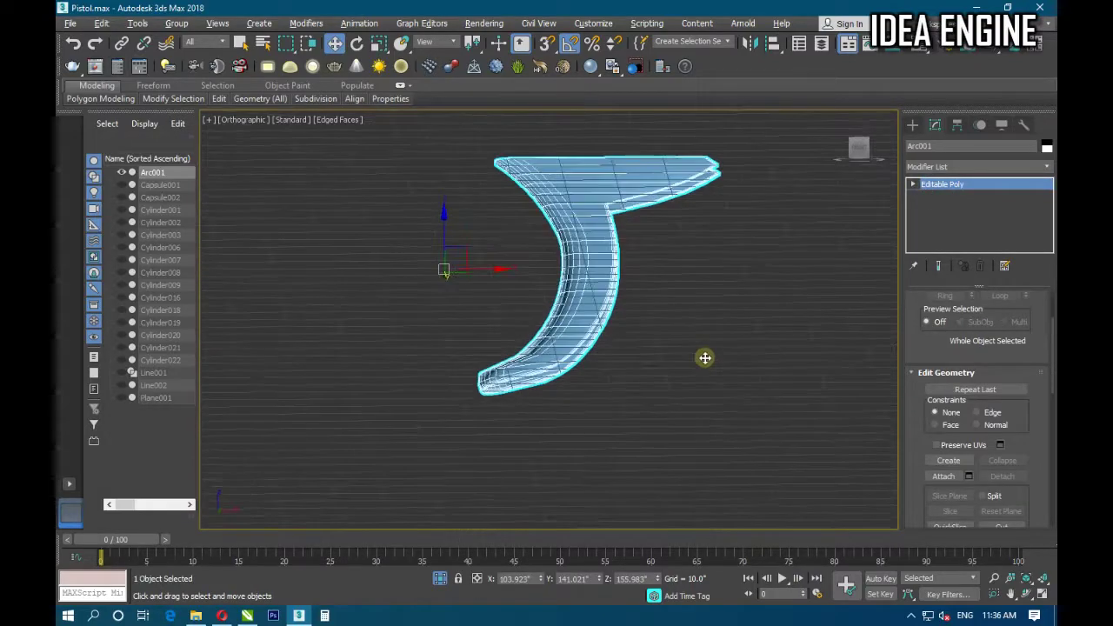
# Preview Use NURMS smoothing on the grip, then turn it off again.
pyautogui.moveTo(534, 391)
pyautogui.keyDown('alt'); pyautogui.mouseDown(button='middle')
pyautogui.moveTo(547, 418)
pyautogui.moveTo(571, 419)
pyautogui.moveTo(549, 394)
pyautogui.moveTo(522, 405)
pyautogui.moveTo(556, 437)
pyautogui.moveTo(608, 405)
pyautogui.moveTo(568, 414)
pyautogui.moveTo(522, 366)
pyautogui.mouseUp(button='middle'); pyautogui.keyUp('alt')
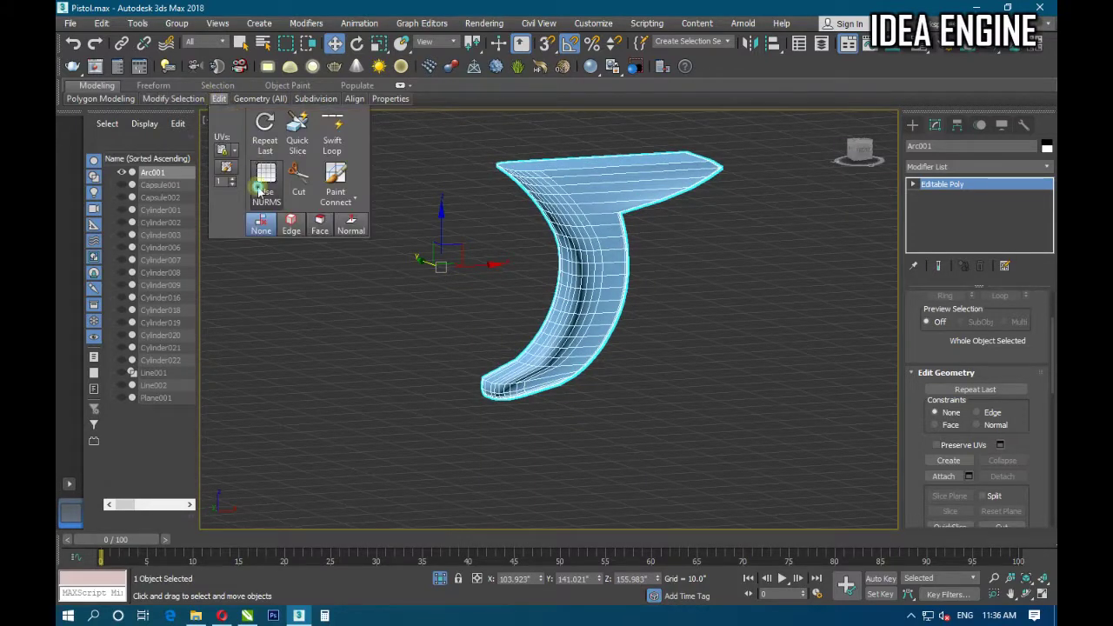
pyautogui.click(259, 192)
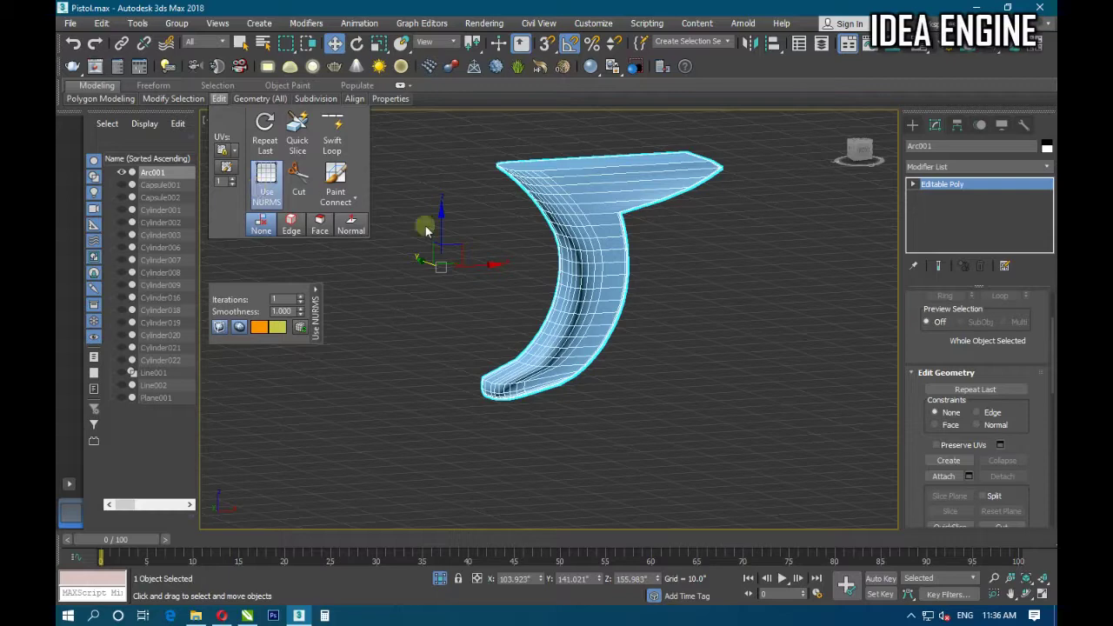
pyautogui.moveTo(570, 243)
pyautogui.mouseDown(button='middle')
pyautogui.moveTo(551, 280)
pyautogui.moveTo(547, 266)
pyautogui.mouseUp(button='middle')
pyautogui.scroll(3, 547, 266)
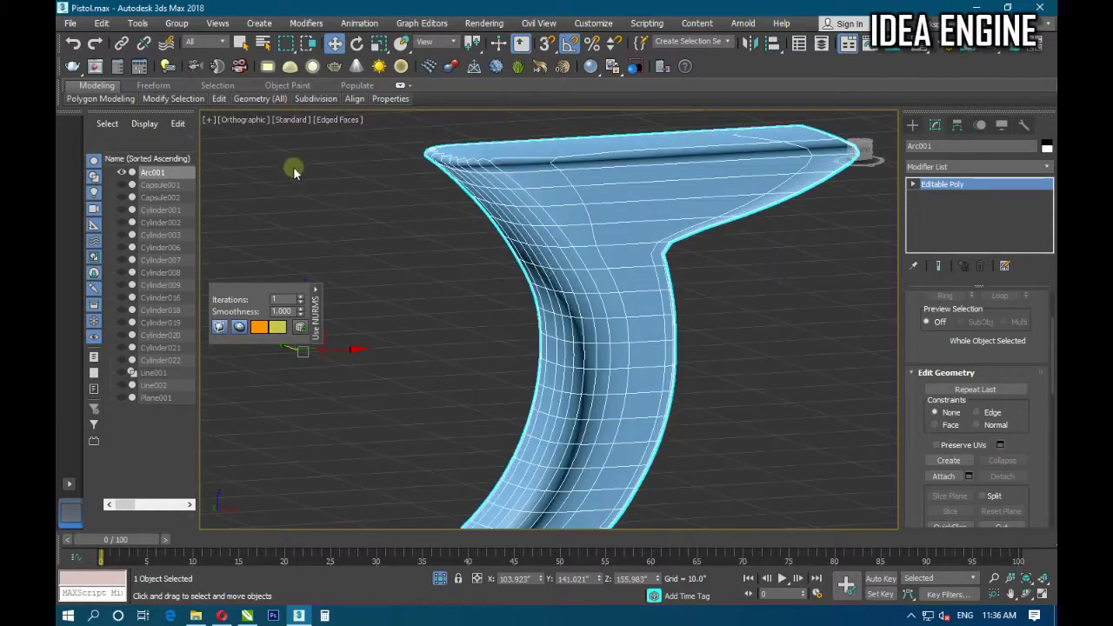
pyautogui.moveTo(219, 99)
pyautogui.click(258, 186)
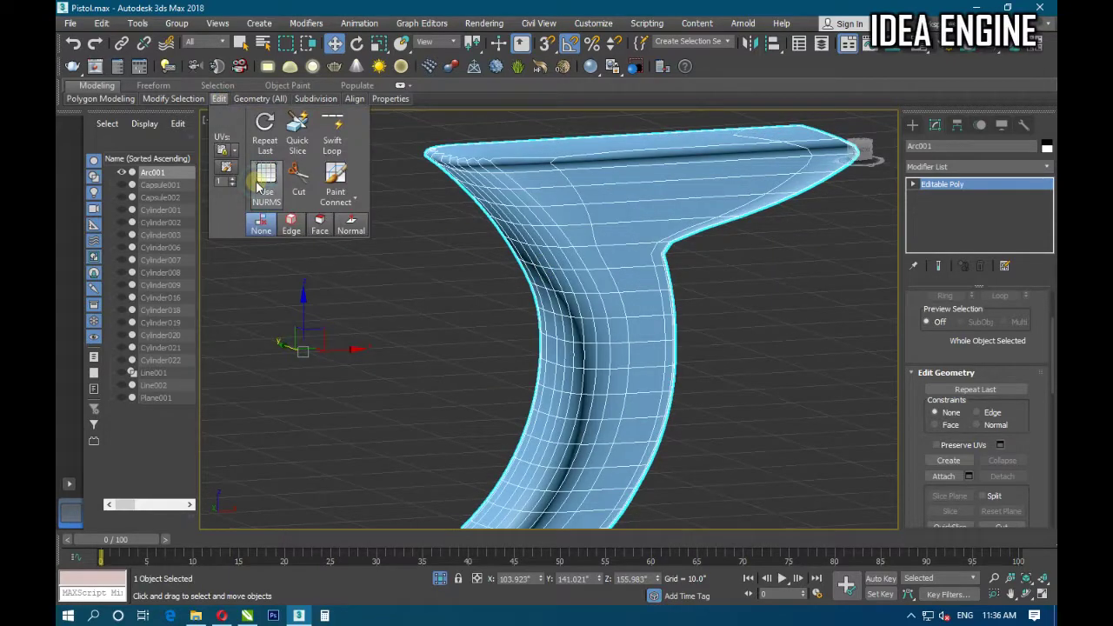
# At the Editable Poly top level, show the trigger with NURMS smoothing (1 iteration) from the front.
pyautogui.press('2')
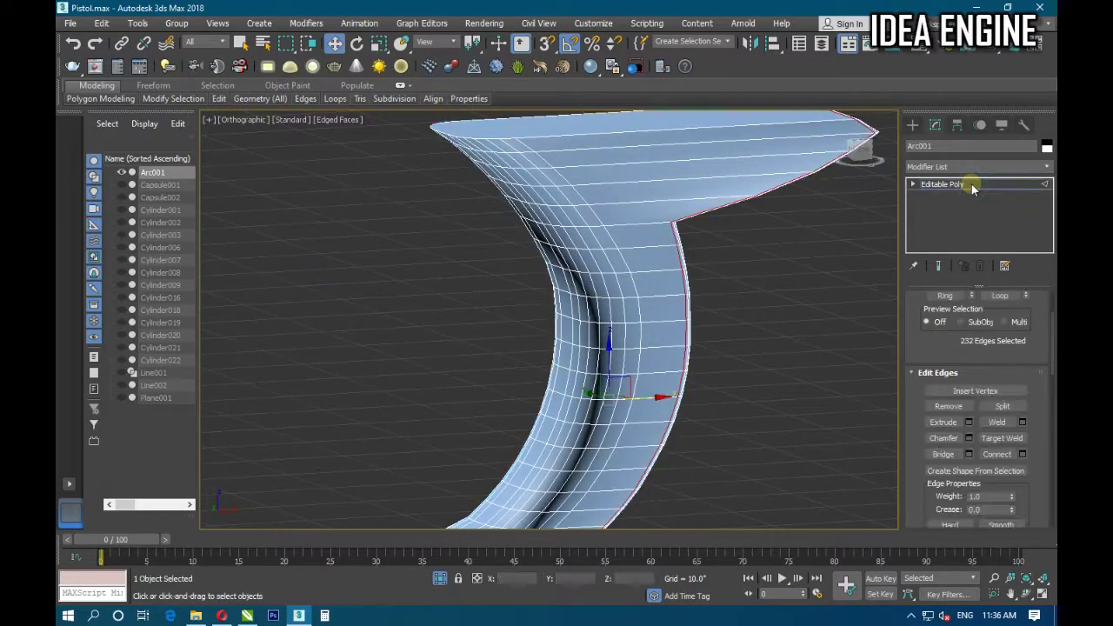
pyautogui.click(971, 183)
pyautogui.moveTo(219, 98)
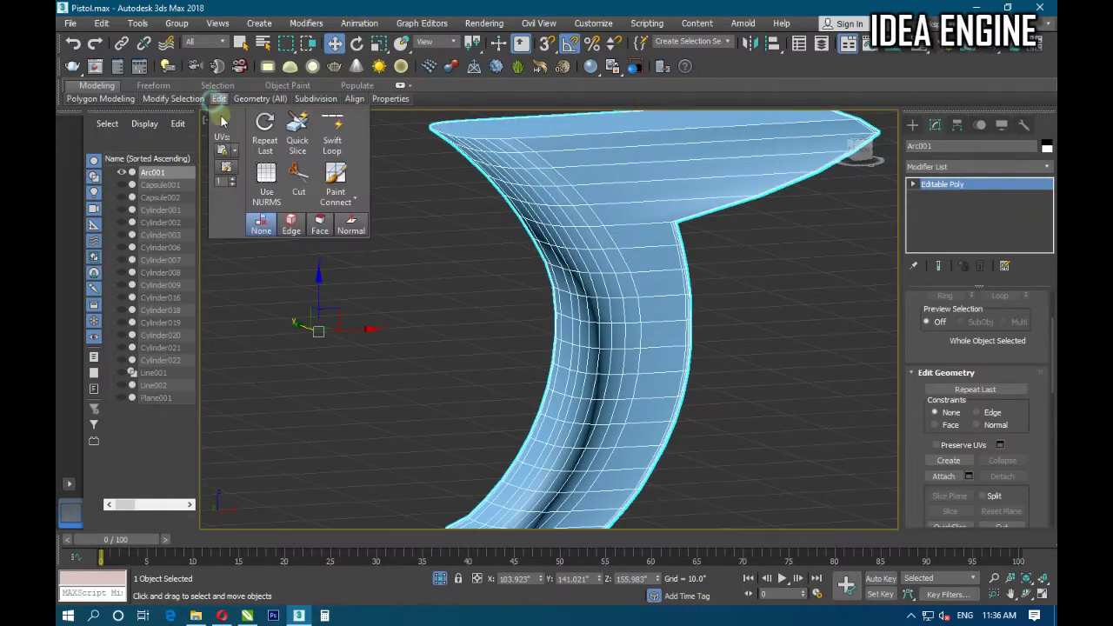
pyautogui.click(266, 186)
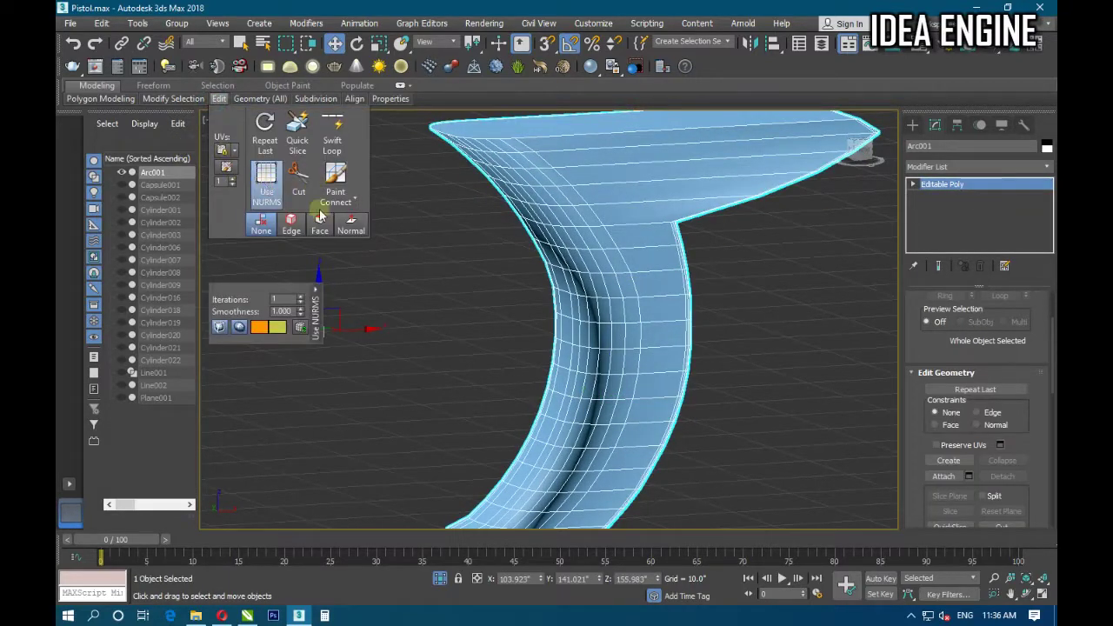
pyautogui.scroll(-5, 609, 228)
pyautogui.moveTo(661, 313)
pyautogui.keyDown('alt'); pyautogui.mouseDown(button='middle')
pyautogui.moveTo(587, 311)
pyautogui.moveTo(515, 278)
pyautogui.moveTo(529, 316)
pyautogui.moveTo(663, 325)
pyautogui.moveTo(742, 285)
pyautogui.mouseUp(button='middle'); pyautogui.keyUp('alt')
pyautogui.moveTo(638, 276)
pyautogui.keyDown('alt'); pyautogui.mouseDown(button='middle')
pyautogui.moveTo(703, 336)
pyautogui.moveTo(820, 318)
pyautogui.moveTo(765, 304)
pyautogui.mouseUp(button='middle'); pyautogui.keyUp('alt')
pyautogui.click(219, 98)
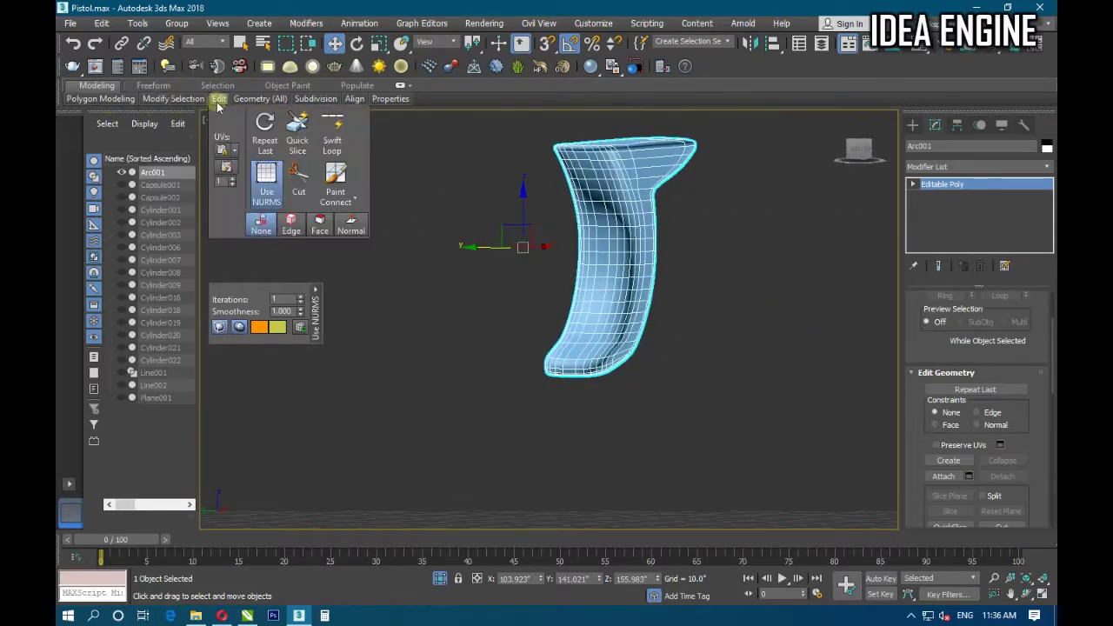
pyautogui.click(266, 187)
pyautogui.moveTo(589, 321)
pyautogui.keyDown('alt'); pyautogui.mouseDown(button='middle')
pyautogui.moveTo(628, 336)
pyautogui.moveTo(562, 351)
pyautogui.moveTo(563, 321)
pyautogui.moveTo(566, 330)
pyautogui.mouseUp(button='middle'); pyautogui.keyUp('alt')
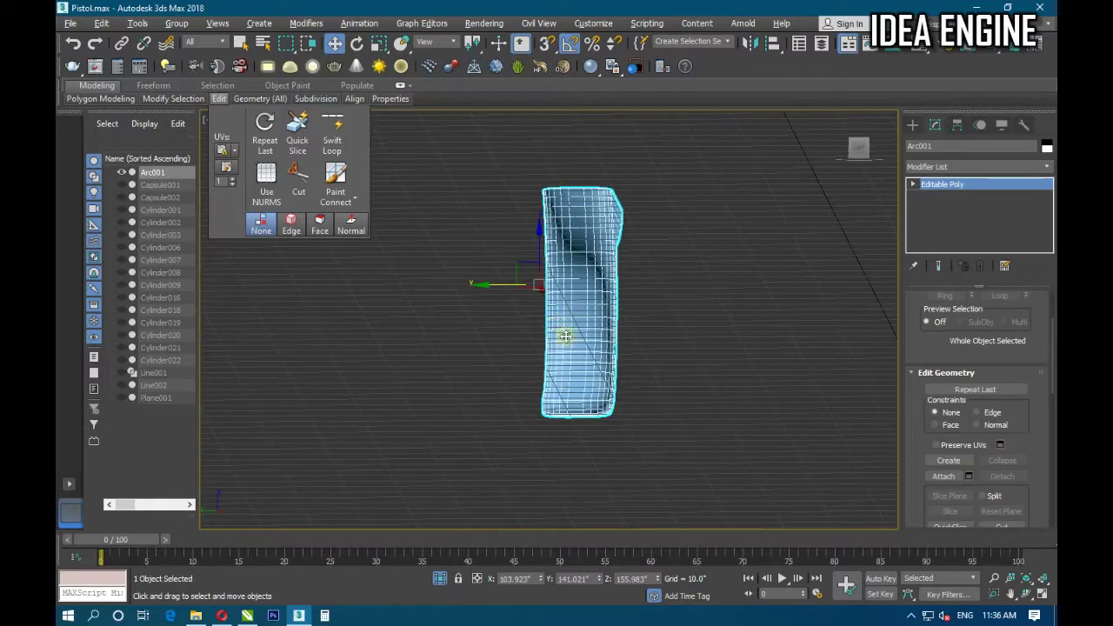
# Add a Bend modifier to the trigger and rotate its gizmo 90°, sliding it along the piece.
pyautogui.click(972, 166)
pyautogui.press('b')
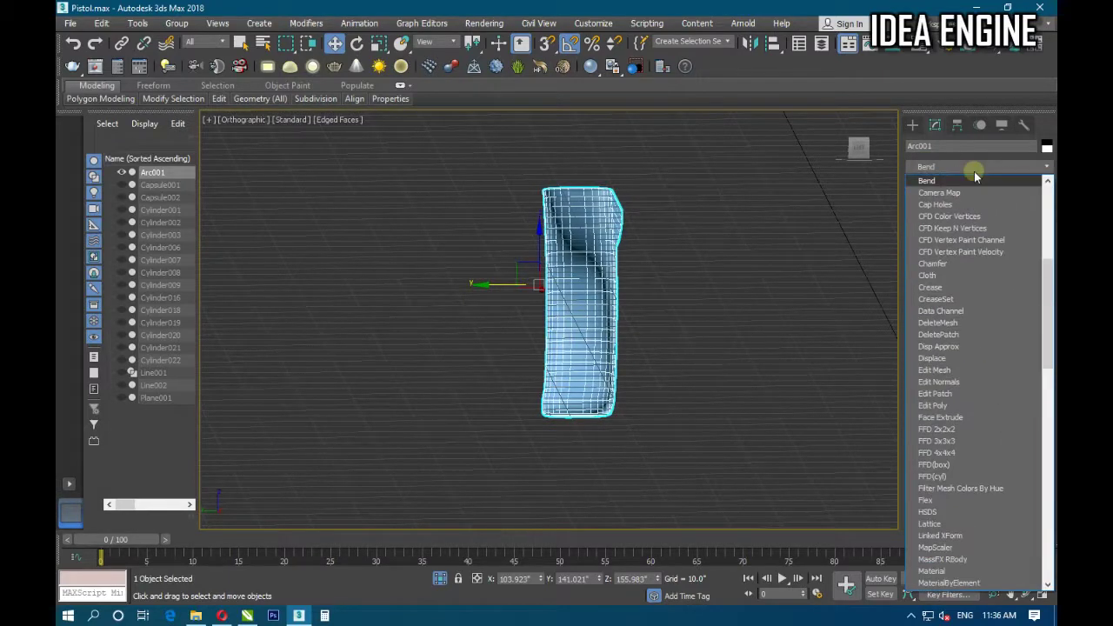
pyautogui.press('Return')
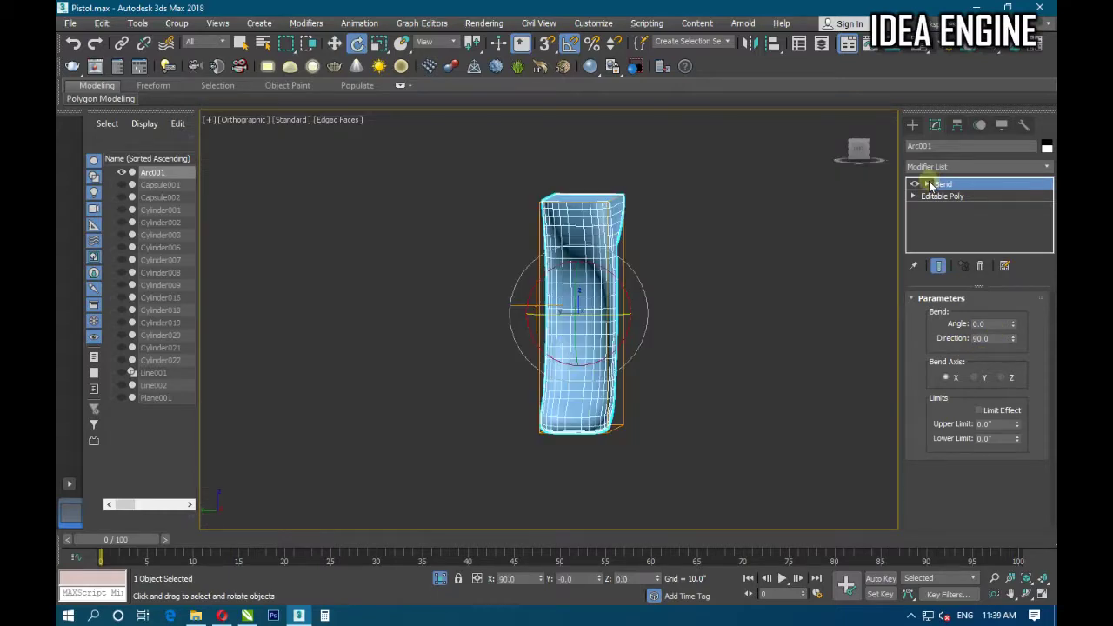
pyautogui.click(927, 184)
pyautogui.click(951, 196)
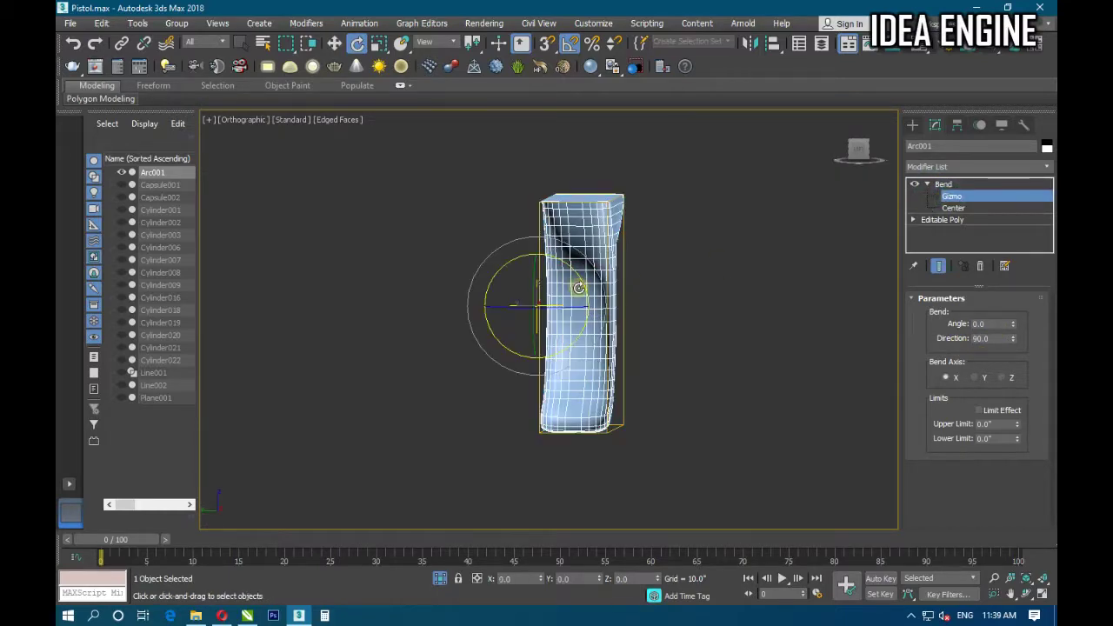
pyautogui.moveTo(578, 287); pyautogui.dragTo(578, 287)
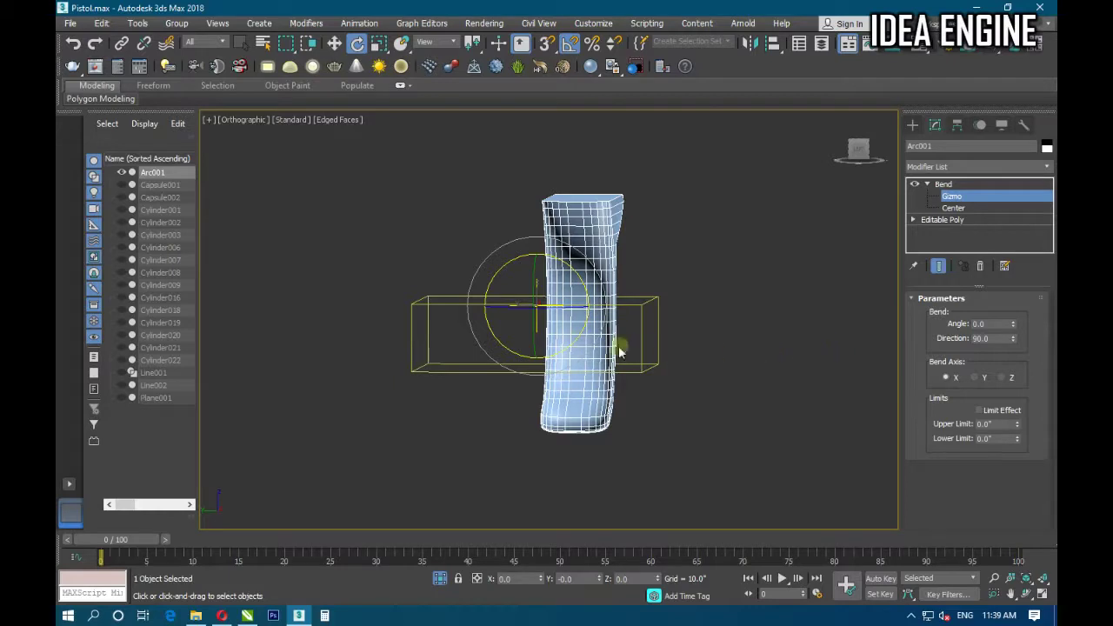
pyautogui.press('w')
pyautogui.moveTo(501, 303); pyautogui.dragTo(541, 304)
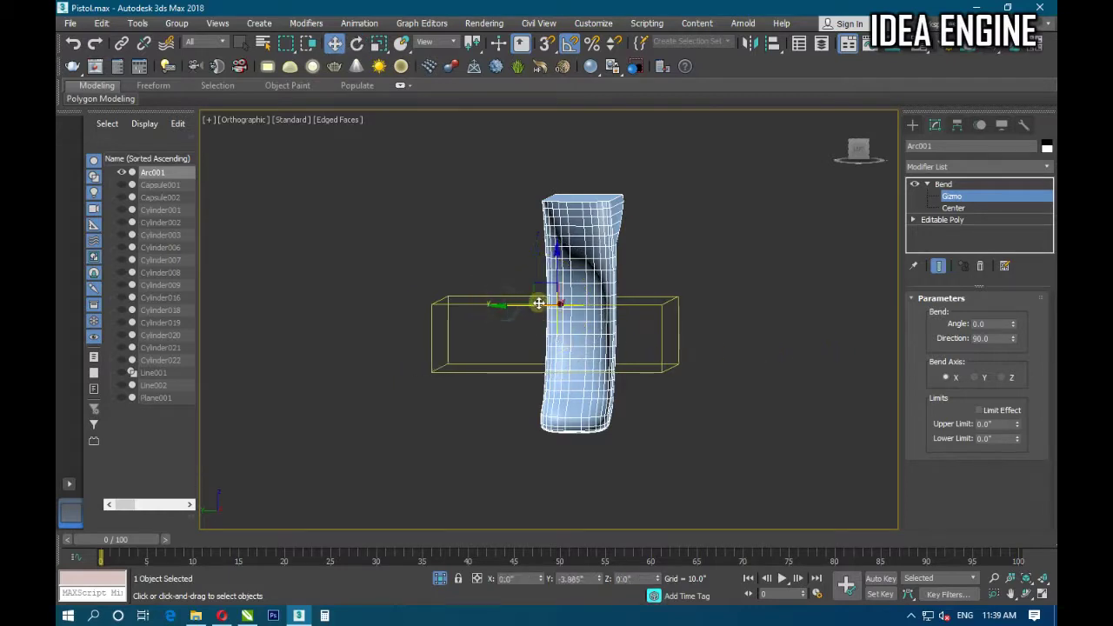
# Set the Bend axis to Y with a 34 degree angle.
pyautogui.moveTo(1016, 323); pyautogui.dragTo(957, 300)
pyautogui.rightClick(1014, 322)
pyautogui.click(1001, 378)
pyautogui.rightClick(1012, 323)
pyautogui.click(974, 380)
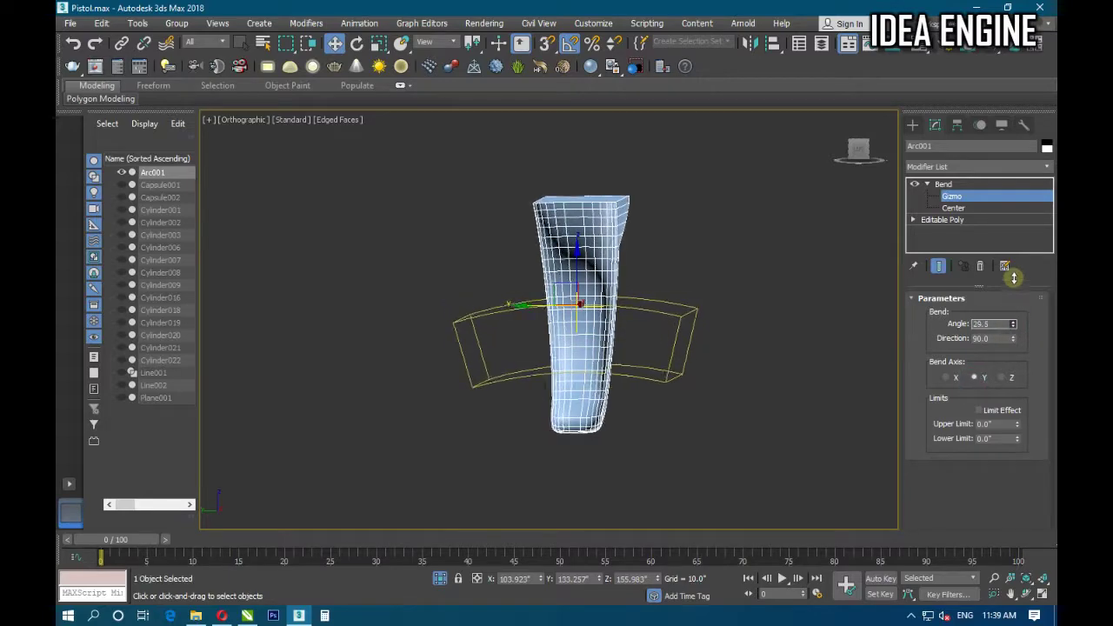
pyautogui.moveTo(623, 419)
pyautogui.mouseDown()
pyautogui.moveTo(666, 415)
pyautogui.moveTo(604, 418)
pyautogui.moveTo(620, 415)
pyautogui.mouseUp()
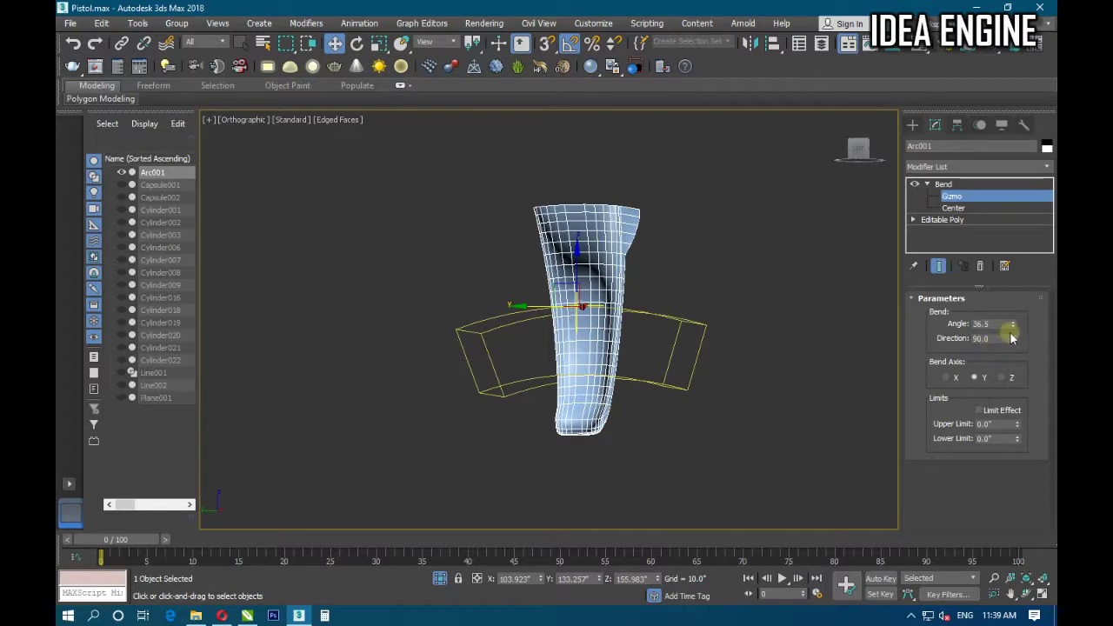
pyautogui.moveTo(1013, 335); pyautogui.dragTo(1001, 330)
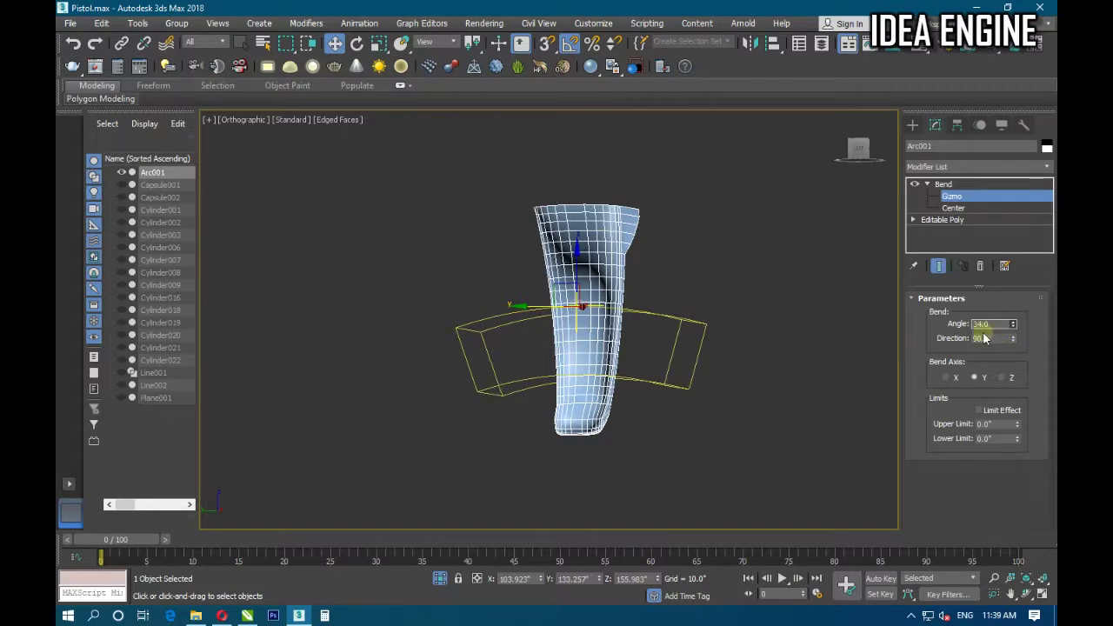
pyautogui.moveTo(711, 403)
pyautogui.keyDown('alt'); pyautogui.mouseDown(button='middle')
pyautogui.moveTo(757, 422)
pyautogui.moveTo(701, 403)
pyautogui.moveTo(712, 406)
pyautogui.moveTo(686, 454)
pyautogui.moveTo(601, 450)
pyautogui.moveTo(772, 286)
pyautogui.mouseUp(button='middle'); pyautogui.keyUp('alt')
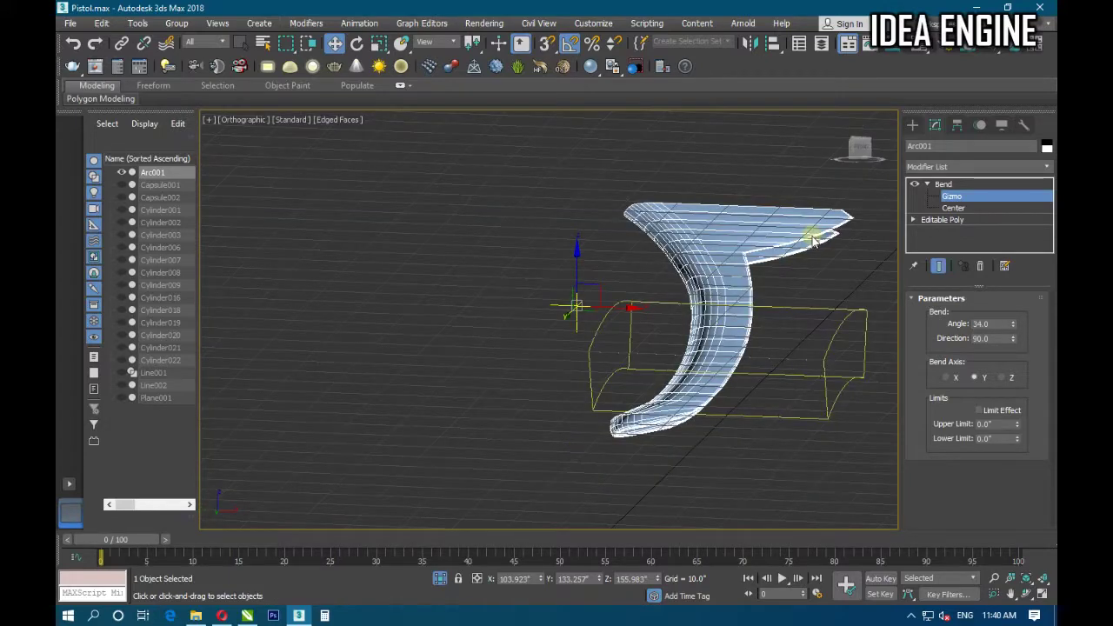
# Close the Bend gizmo level, turn off Isolate Selection to show the whole revolver, and save with Ctrl+S.
pyautogui.click(927, 184)
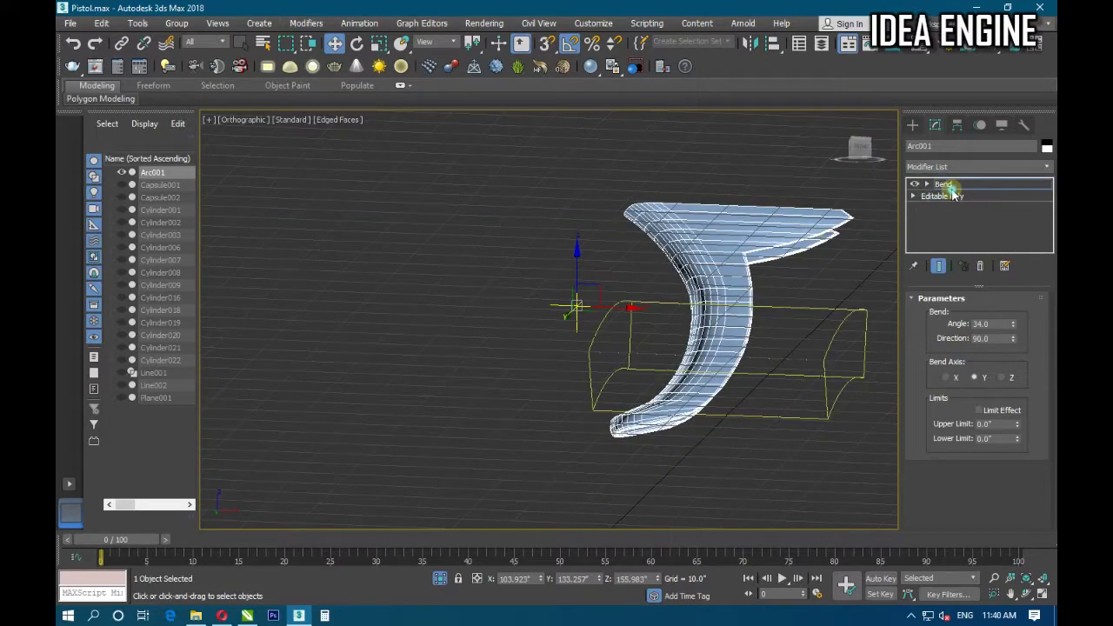
pyautogui.click(950, 184)
pyautogui.keyDown('alt'); pyautogui.moveTo(609, 388); pyautogui.dragTo(622, 387, button='middle'); pyautogui.keyUp('alt')
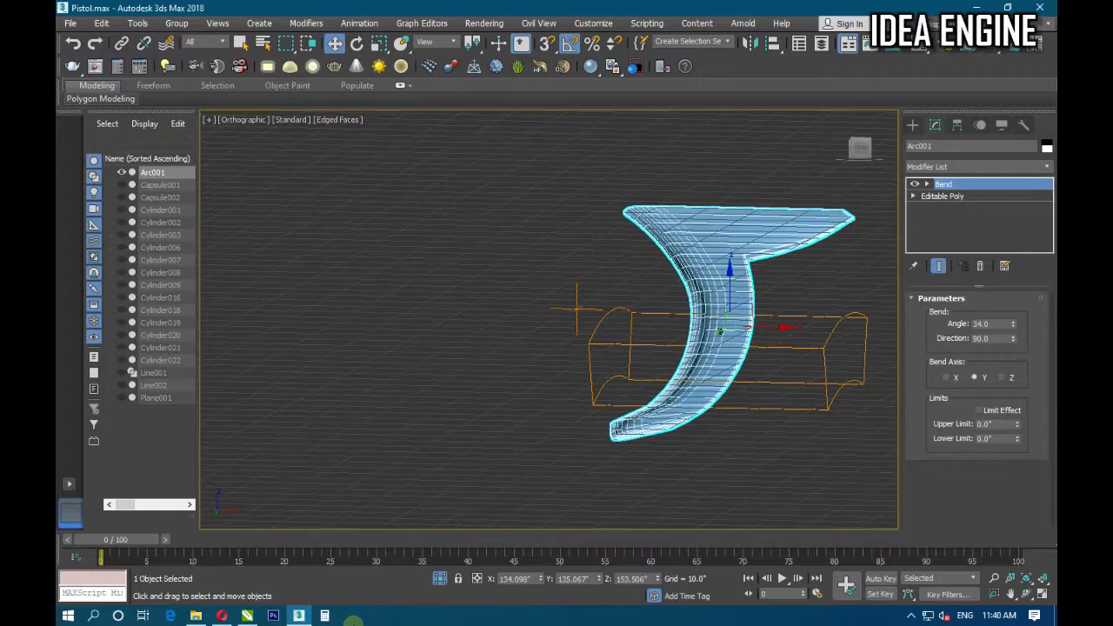
pyautogui.click(439, 579)
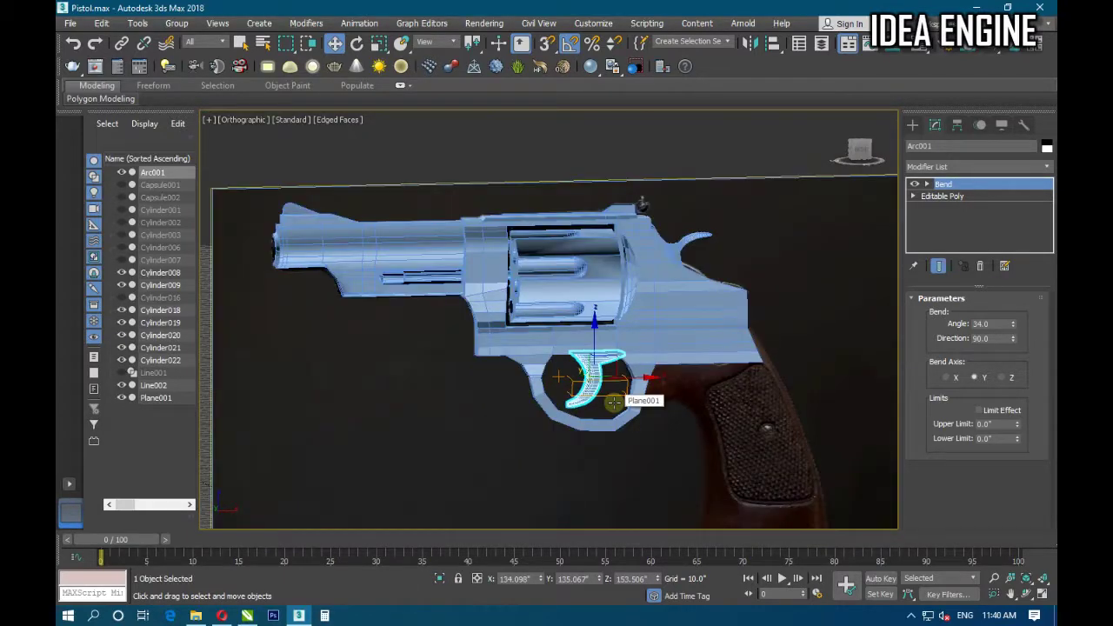
pyautogui.keyDown('alt'); pyautogui.moveTo(609, 404); pyautogui.dragTo(624, 407, button='middle'); pyautogui.keyUp('alt')
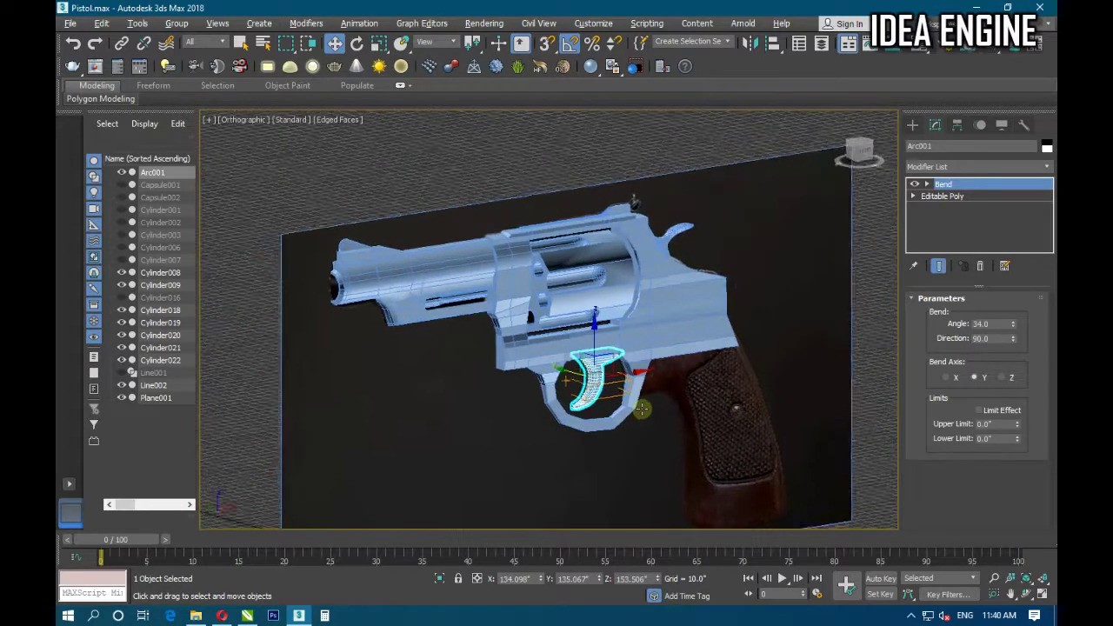
pyautogui.hotkey('ctrl', 's')
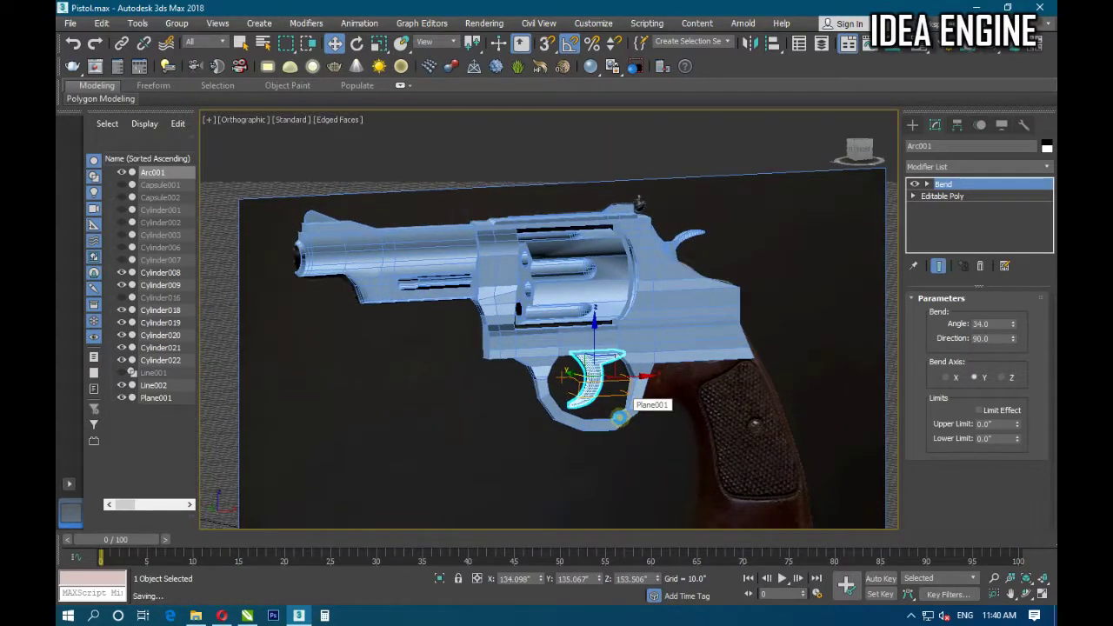
pyautogui.moveTo(616, 448)
pyautogui.keyDown('alt'); pyautogui.mouseDown(button='middle')
pyautogui.moveTo(566, 455)
pyautogui.moveTo(596, 427)
pyautogui.moveTo(576, 479)
pyautogui.moveTo(599, 477)
pyautogui.mouseUp(button='middle'); pyautogui.keyUp('alt')
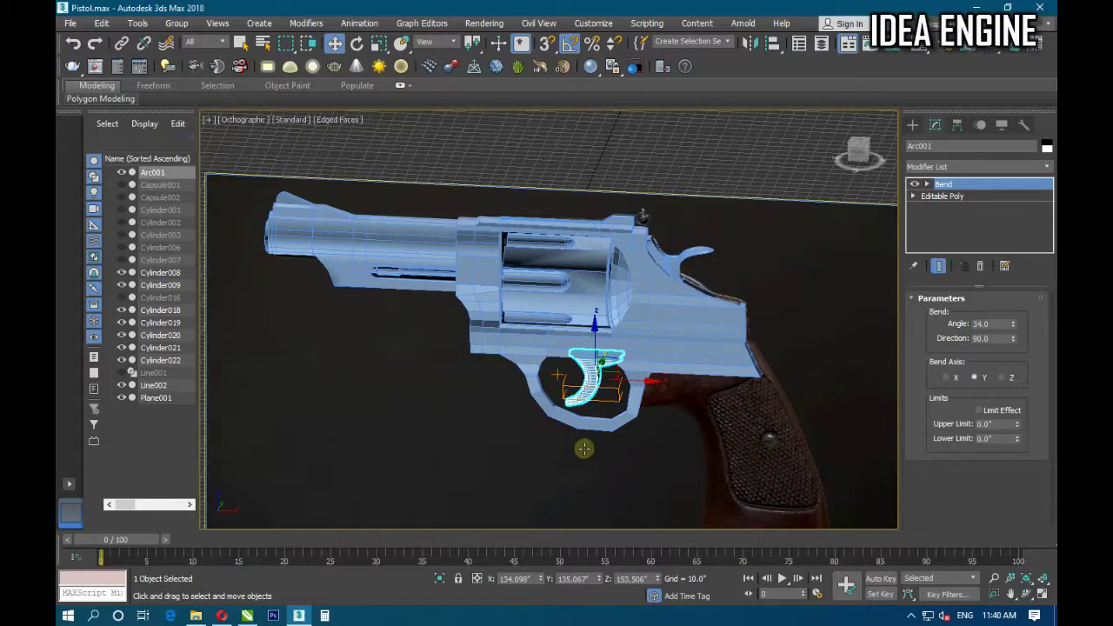
# Frame the whole revolver in the Front view.
pyautogui.press('f')
pyautogui.moveTo(583, 449); pyautogui.dragTo(565, 435, button='middle')
pyautogui.scroll(5, 549, 495)
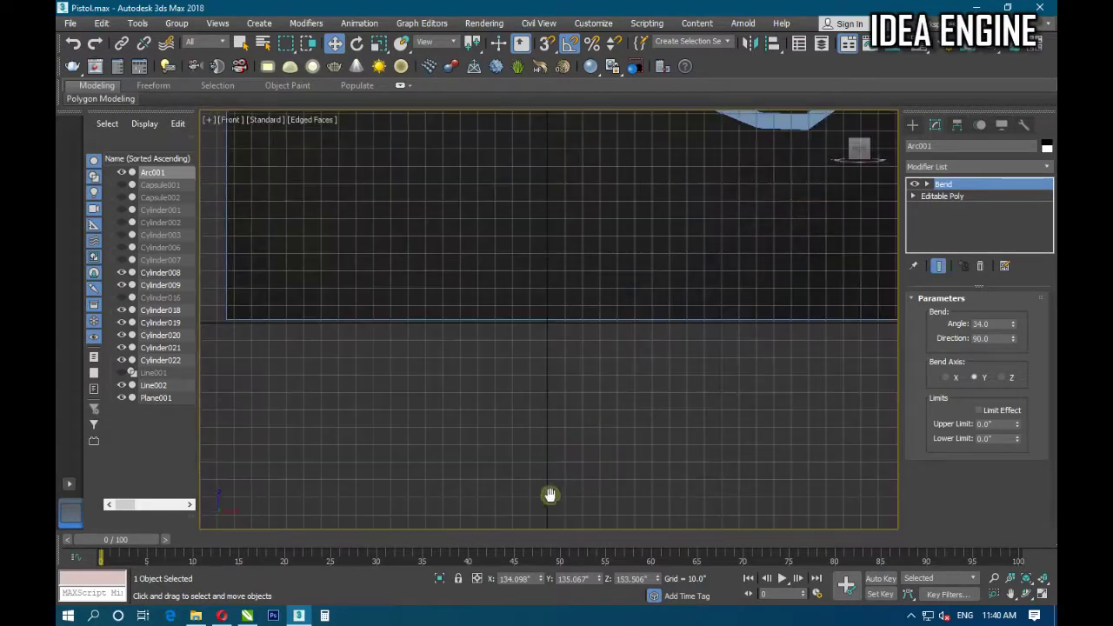
pyautogui.moveTo(549, 495); pyautogui.dragTo(571, 377, button='middle')
pyautogui.scroll(-3, 561, 339)
pyautogui.scroll(-1, 561, 334)
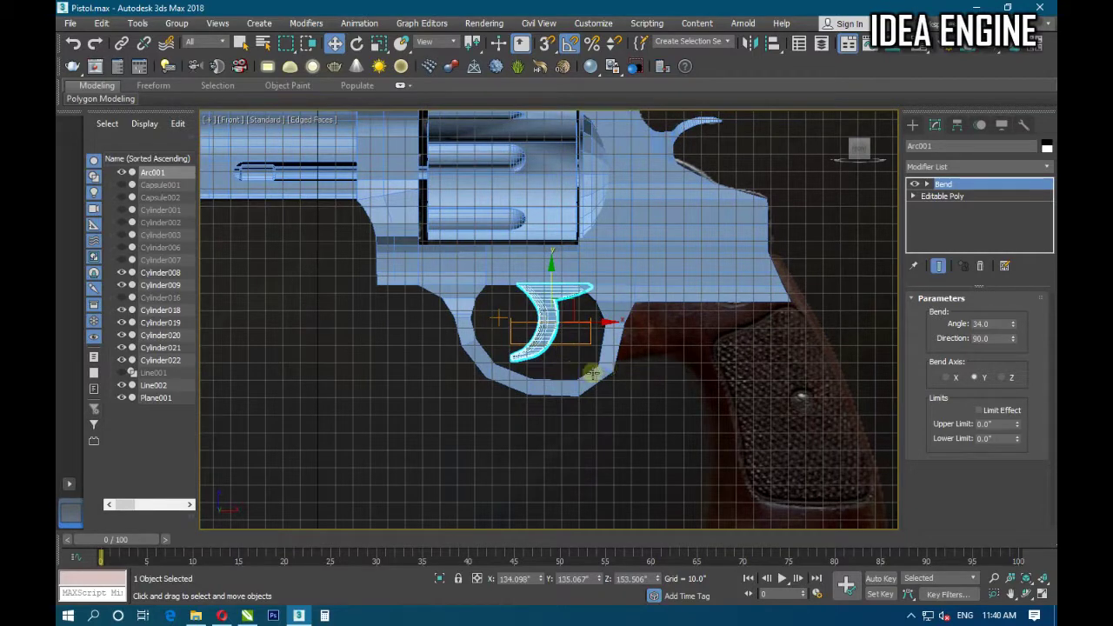
pyautogui.moveTo(591, 374); pyautogui.dragTo(606, 402, button='middle')
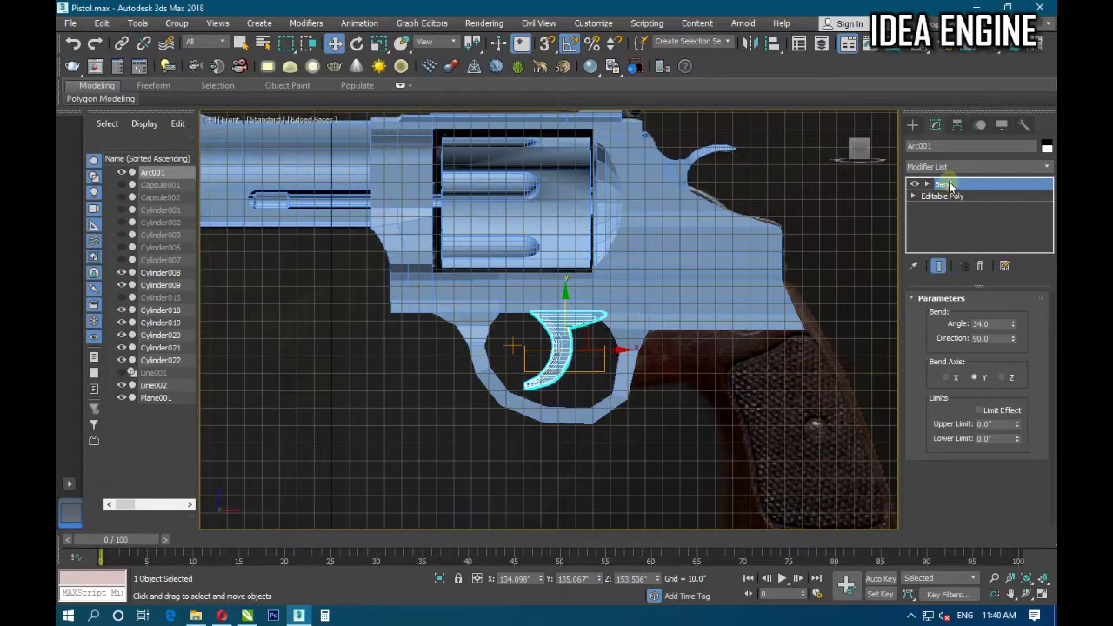
pyautogui.moveTo(533, 373)
pyautogui.mouseDown(button='middle')
pyautogui.moveTo(567, 377)
pyautogui.moveTo(551, 374)
pyautogui.mouseUp(button='middle')
# Select the revolver's frame and return to an angled Perspective view of the pistol.
pyautogui.click(646, 298)
pyautogui.scroll(1, 609, 339)
pyautogui.scroll(3, 576, 377)
pyautogui.scroll(-4, 578, 377)
pyautogui.scroll(2, 530, 318)
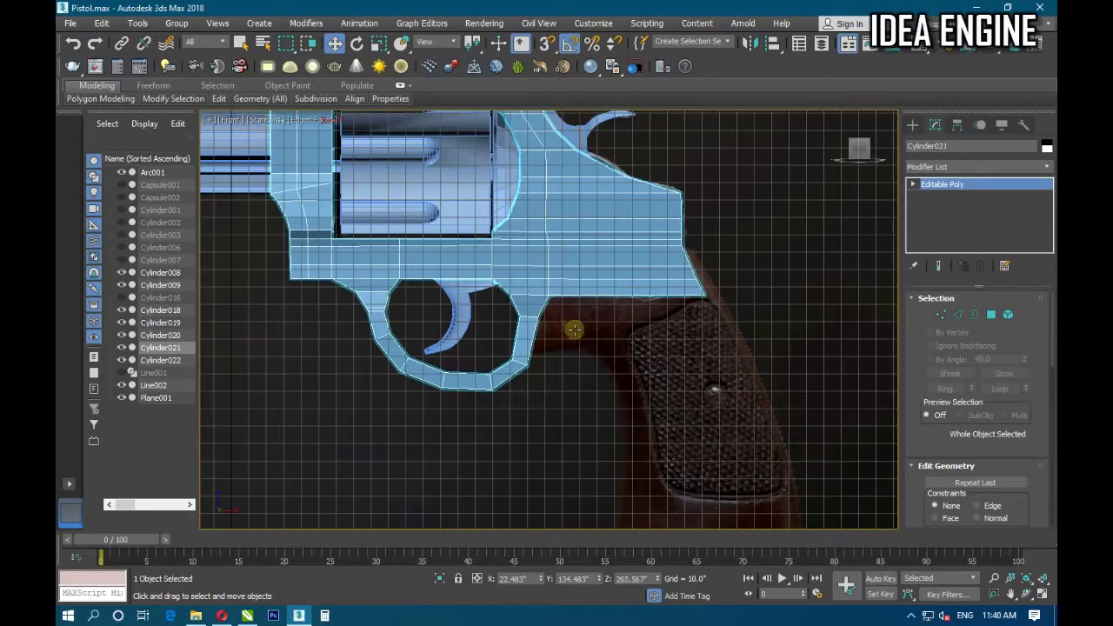
pyautogui.moveTo(576, 323); pyautogui.dragTo(589, 377, button='middle')
pyautogui.scroll(-2, 616, 461)
pyautogui.scroll(5, 638, 215)
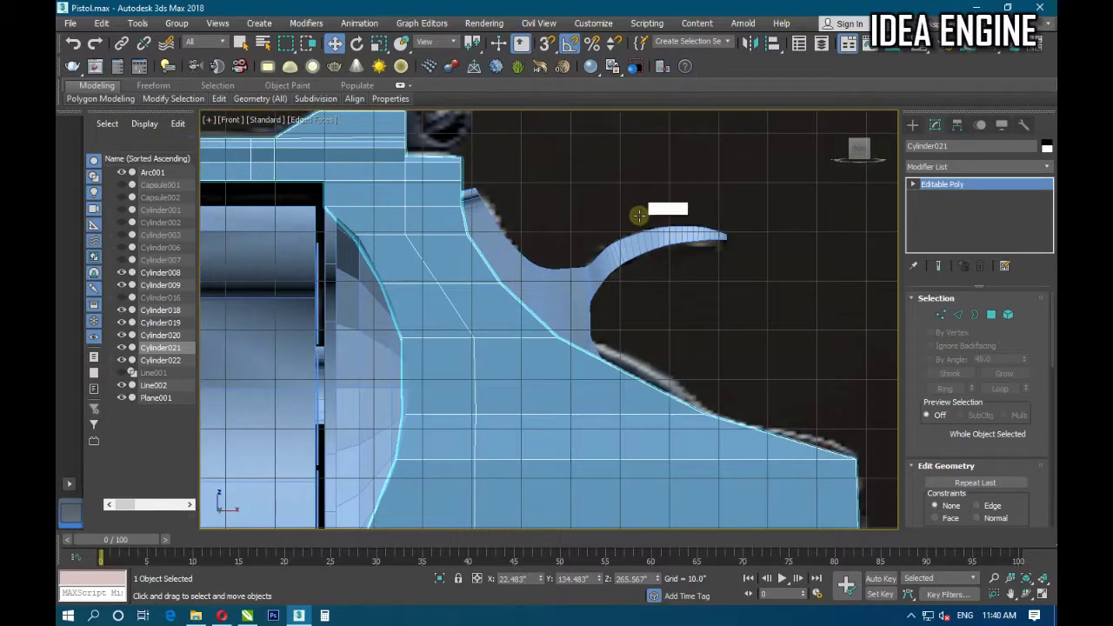
pyautogui.scroll(-5, 646, 221)
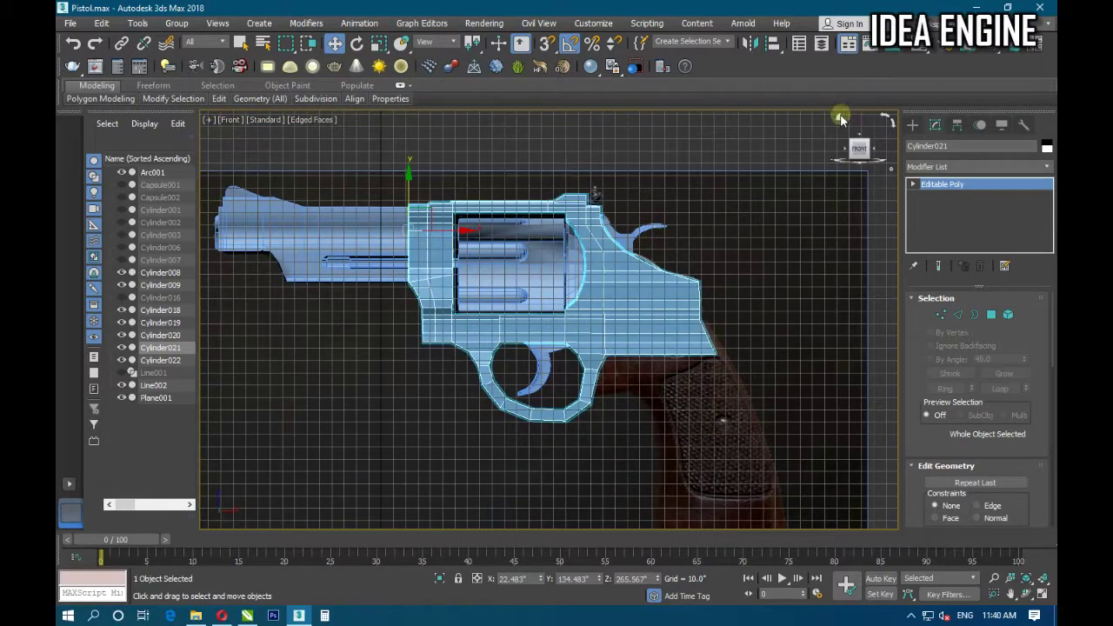
pyautogui.press('p')
pyautogui.scroll(-3, 644, 451)
pyautogui.scroll(-3, 645, 452)
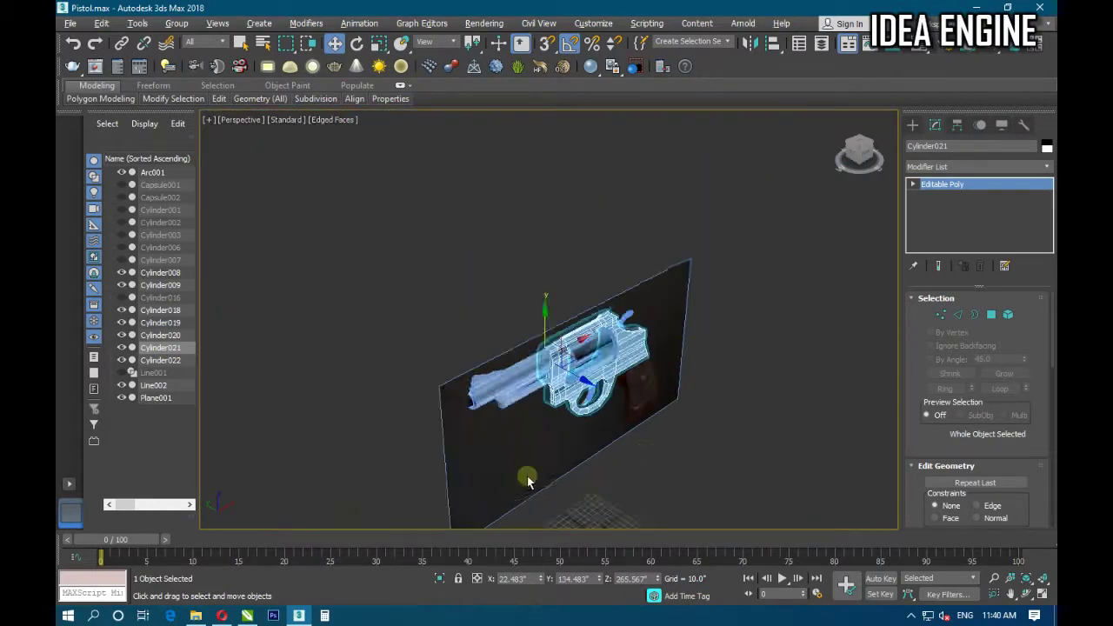
pyautogui.keyDown('alt'); pyautogui.moveTo(527, 472); pyautogui.dragTo(598, 424, button='middle'); pyautogui.keyUp('alt')
pyautogui.scroll(5, 555, 449)
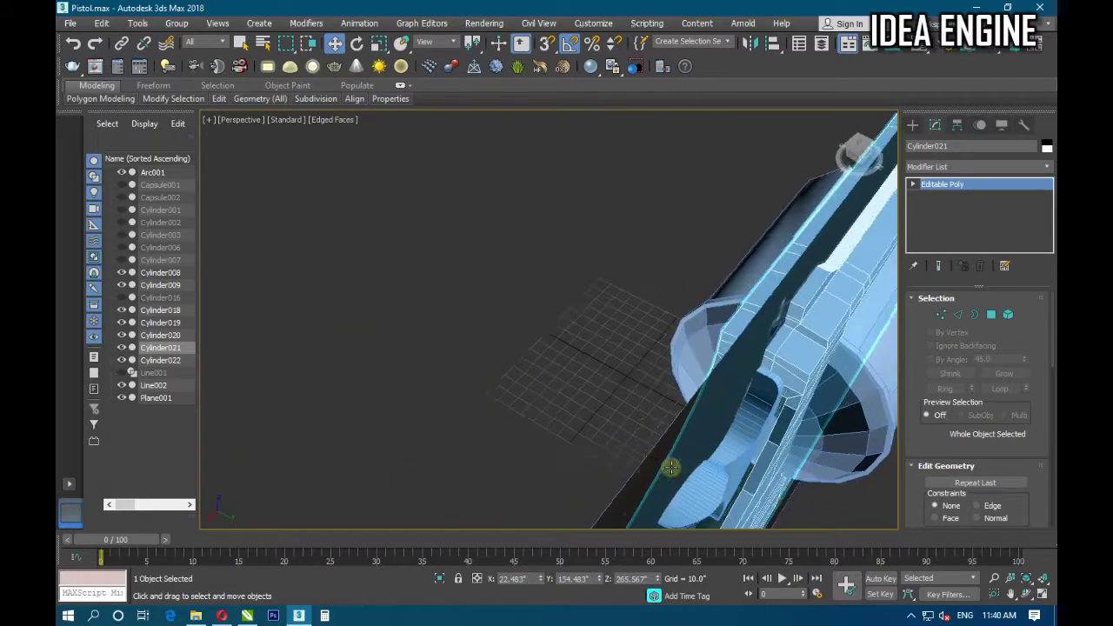
pyautogui.scroll(3, 618, 413)
# Grow a polygon selection across the hammer spur's top face seven times, then change to Edge level.
pyautogui.click(614, 408)
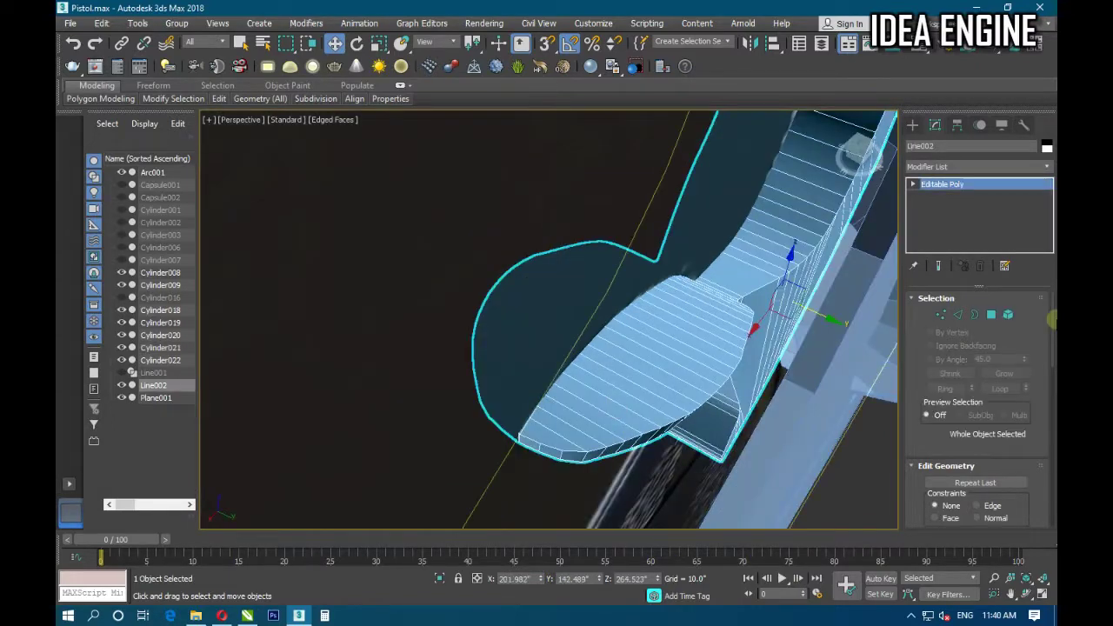
pyautogui.click(991, 314)
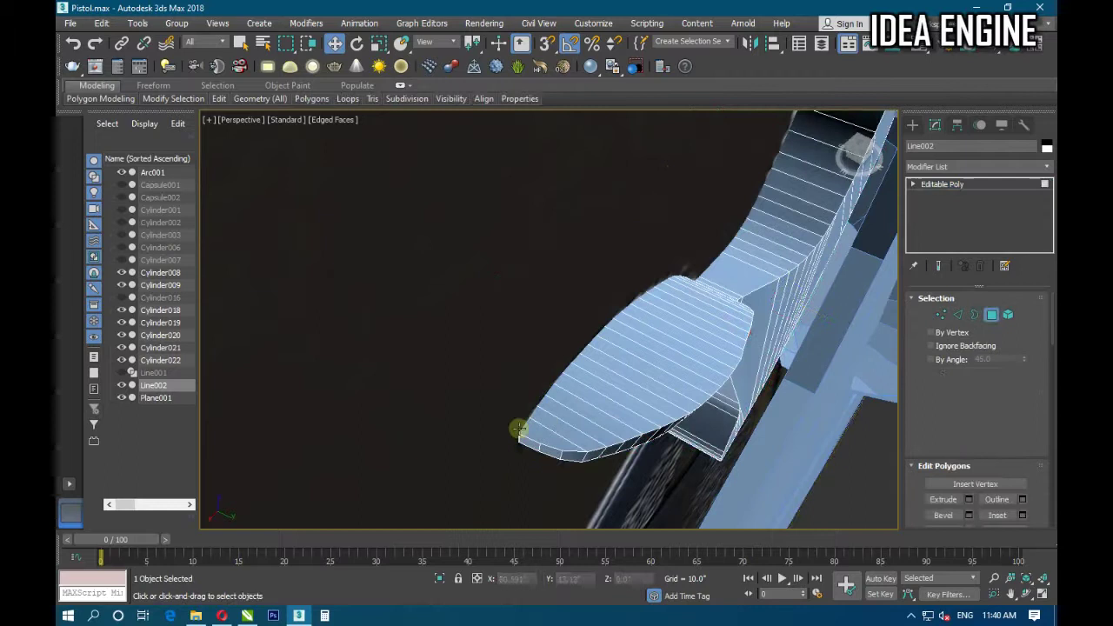
pyautogui.click(607, 406)
pyautogui.click(622, 355)
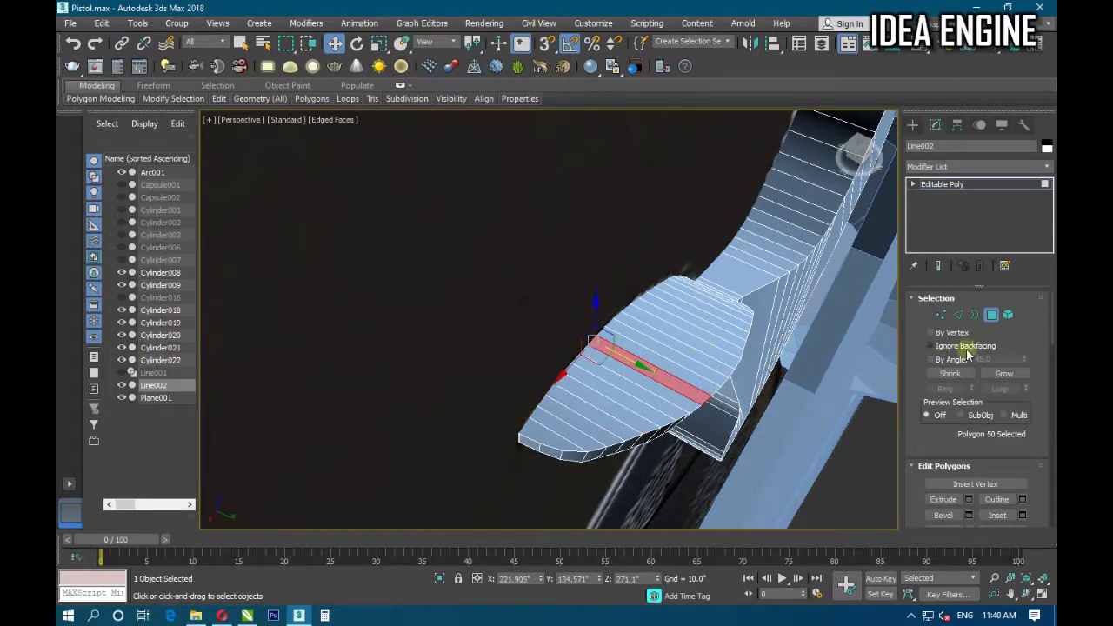
pyautogui.keyDown('ctrl'); pyautogui.click(652, 353); pyautogui.keyUp('ctrl')
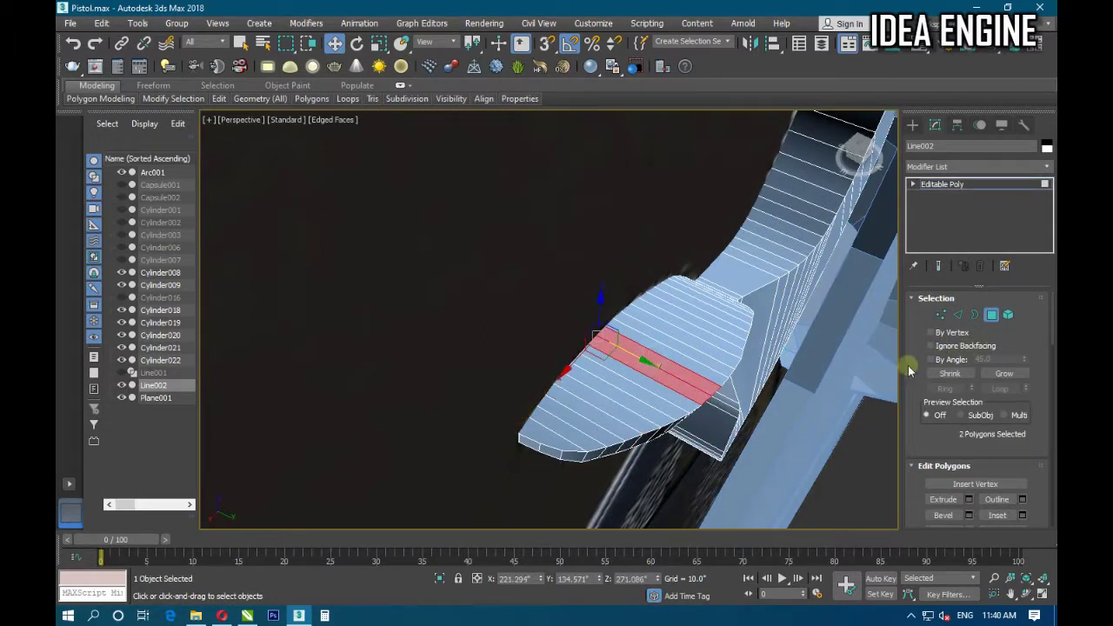
pyautogui.click(1005, 375)
pyautogui.click(1005, 375)
pyautogui.click(1005, 375)
pyautogui.click(1005, 375)
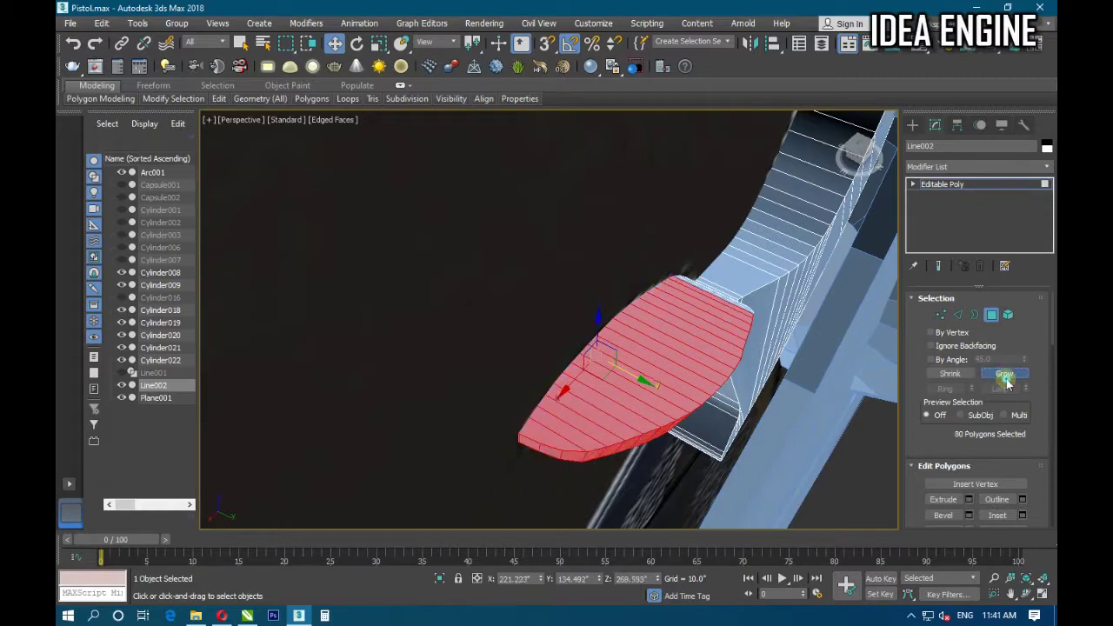
pyautogui.click(1005, 374)
pyautogui.click(1005, 375)
pyautogui.click(1005, 374)
pyautogui.moveTo(723, 452)
pyautogui.keyDown('alt'); pyautogui.mouseDown(button='middle')
pyautogui.moveTo(709, 459)
pyautogui.moveTo(731, 448)
pyautogui.mouseUp(button='middle'); pyautogui.keyUp('alt')
pyautogui.click(957, 315)
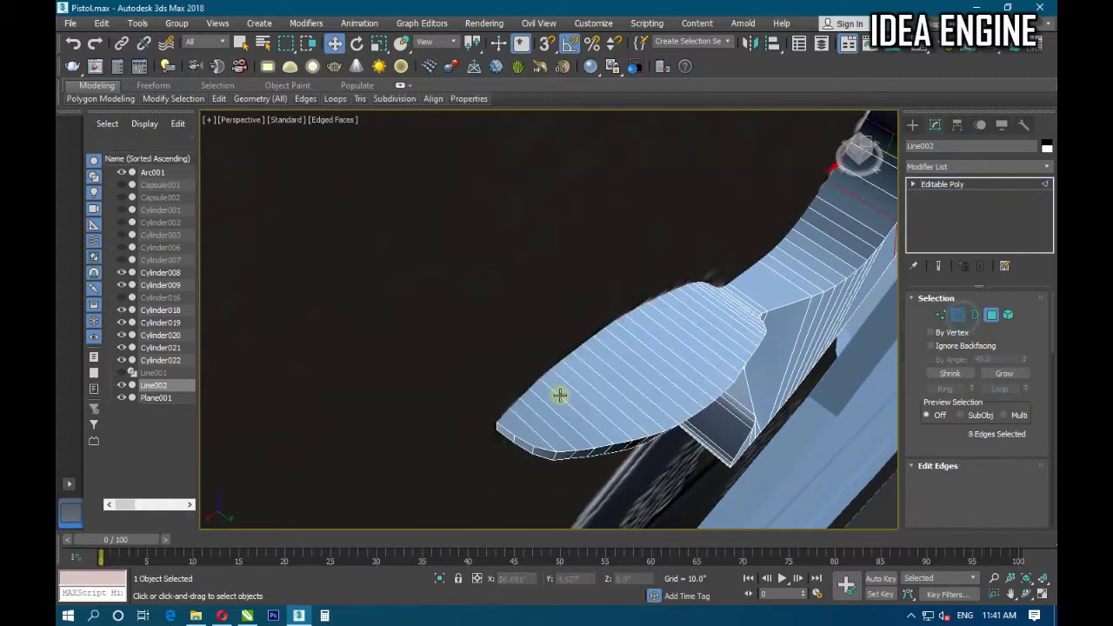
# Ring-select the edges from one edge at the paddle's rounded tip.
pyautogui.click(520, 422)
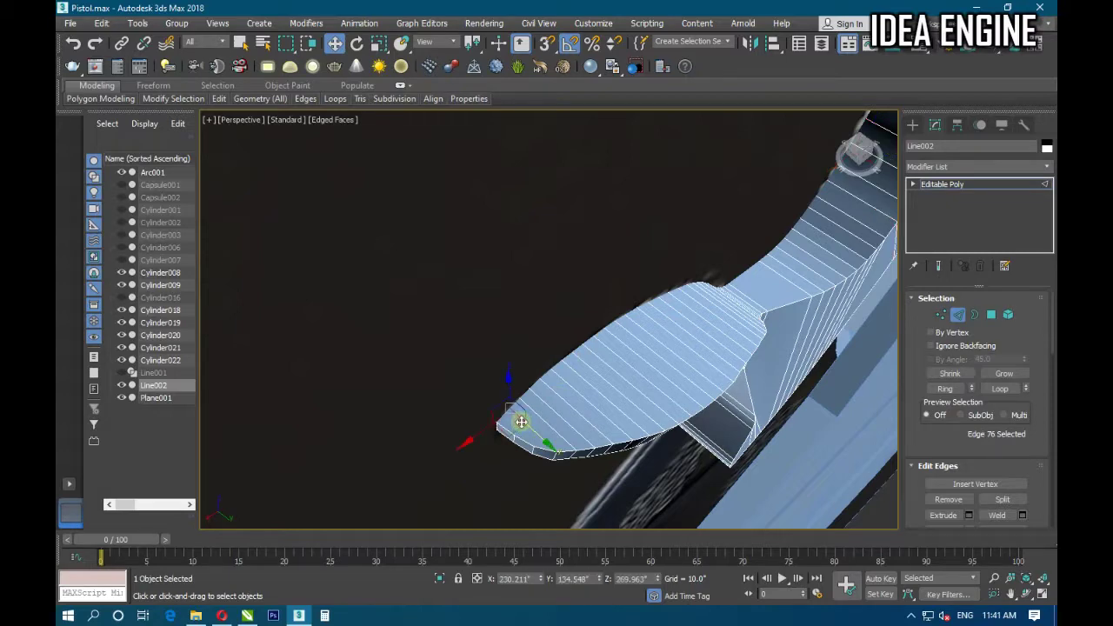
pyautogui.keyDown('alt'); pyautogui.moveTo(514, 502); pyautogui.dragTo(539, 482, button='middle'); pyautogui.keyUp('alt')
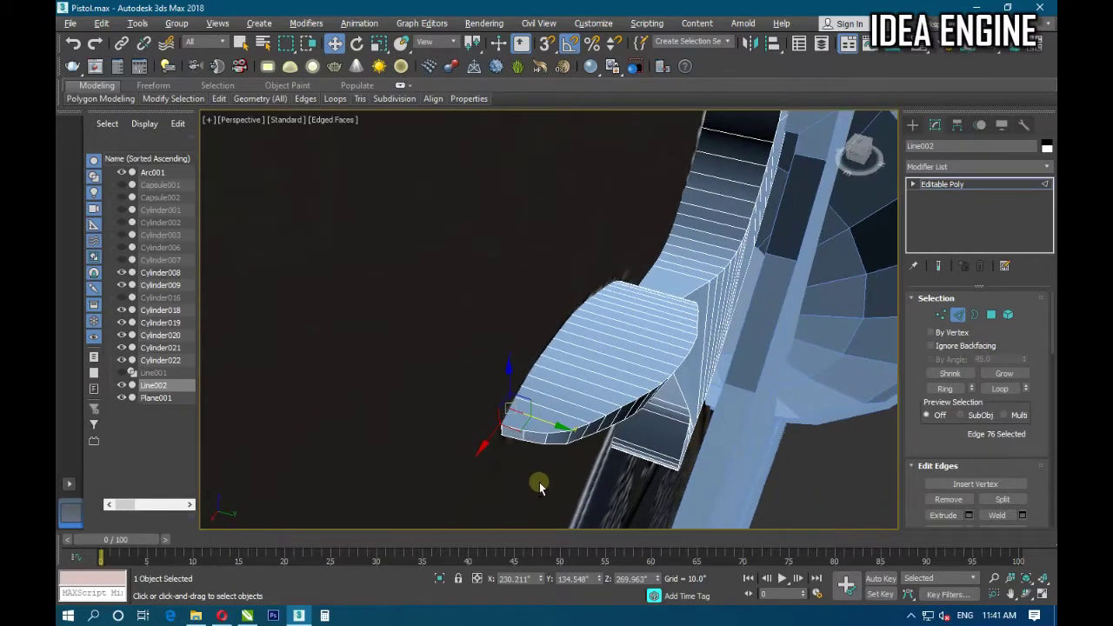
pyautogui.hotkey('alt', 'r')
pyautogui.moveTo(641, 467)
pyautogui.keyDown('alt'); pyautogui.mouseDown(button='middle')
pyautogui.moveTo(594, 427)
pyautogui.moveTo(628, 424)
pyautogui.moveTo(528, 427)
pyautogui.moveTo(550, 446)
pyautogui.mouseUp(button='middle'); pyautogui.keyUp('alt')
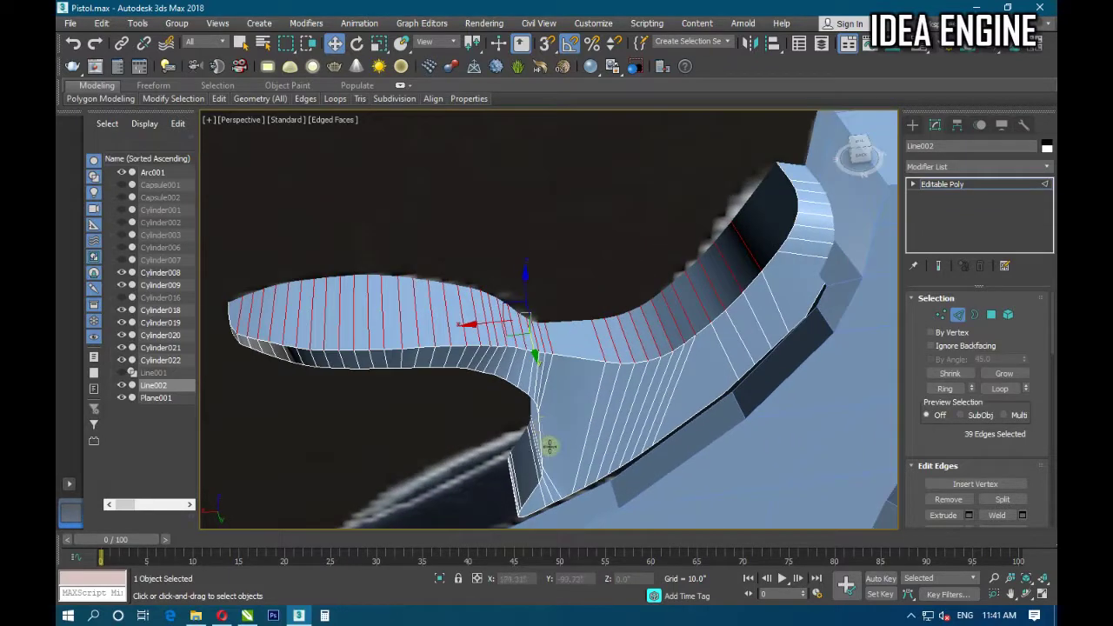
# In Front view, deselect the ring edges down the spur's neck, leaving 27.
pyautogui.press('f')
pyautogui.scroll(-3, 551, 426)
pyautogui.scroll(3, 651, 298)
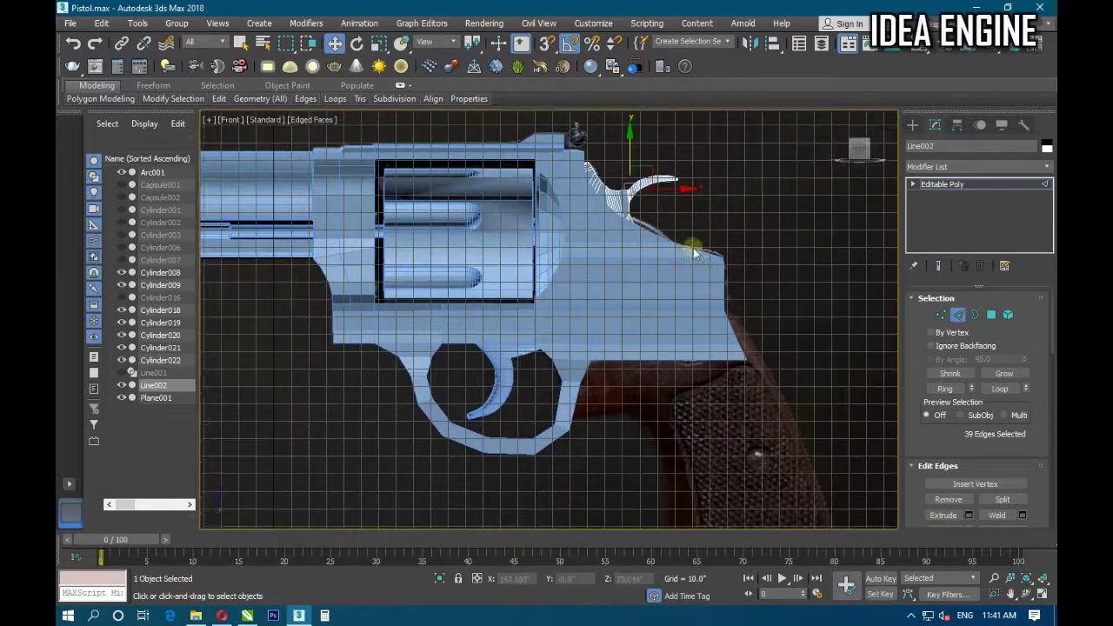
pyautogui.scroll(1, 693, 249)
pyautogui.scroll(4, 616, 391)
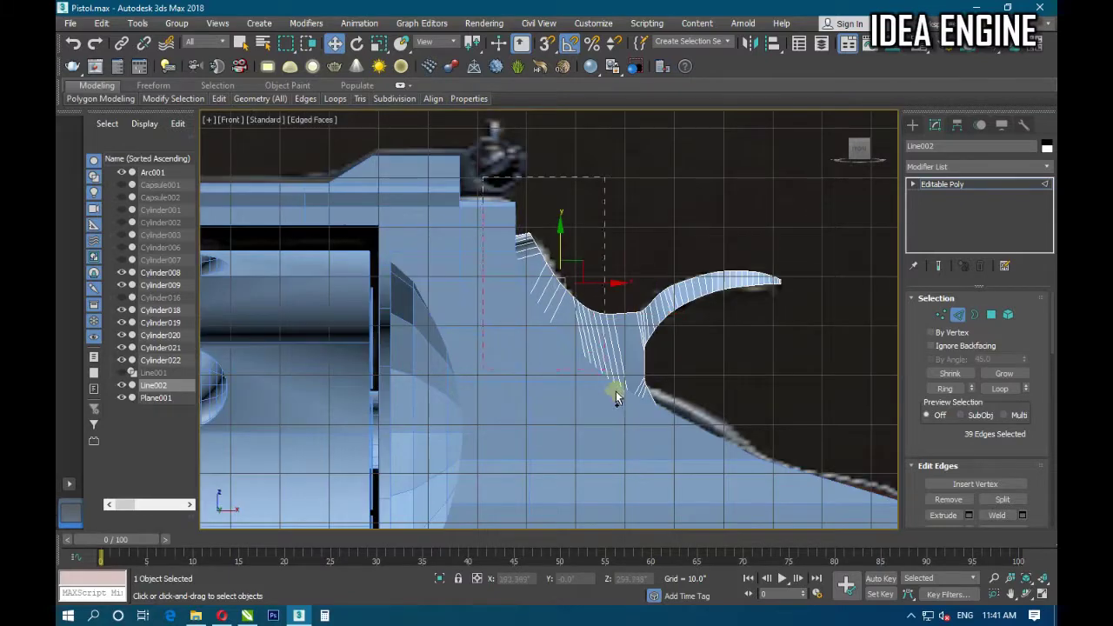
pyautogui.moveTo(638, 431); pyautogui.dragTo(623, 425)
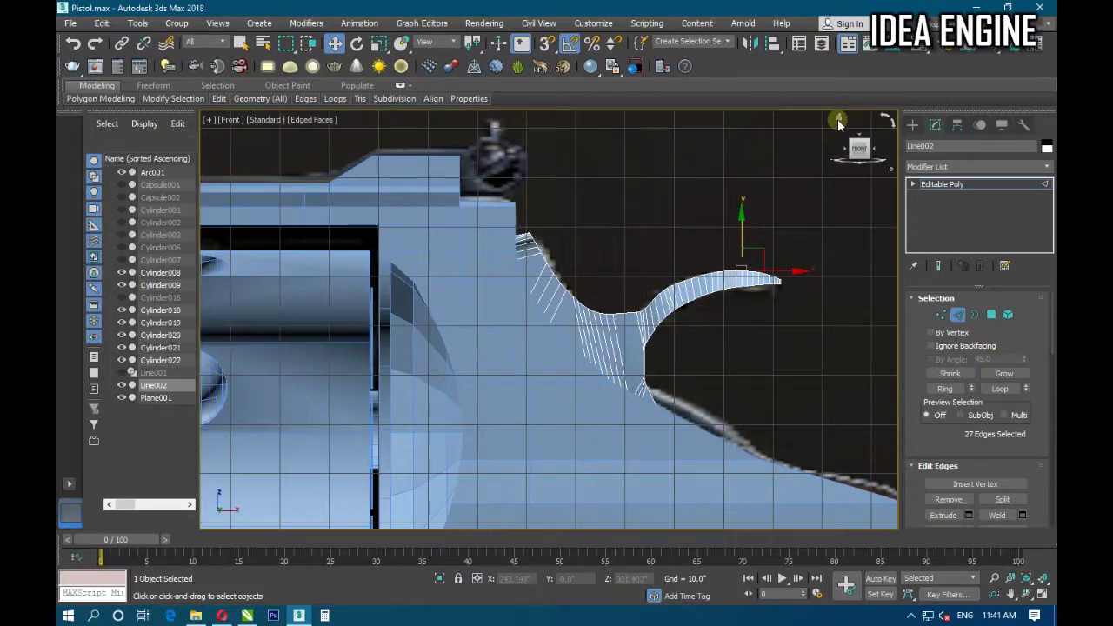
# Return to the home perspective view and inspect the selected edge ring on the spur.
pyautogui.click(839, 124)
pyautogui.moveTo(640, 415)
pyautogui.keyDown('alt'); pyautogui.mouseDown(button='middle')
pyautogui.moveTo(453, 433)
pyautogui.moveTo(618, 340)
pyautogui.moveTo(501, 399)
pyautogui.moveTo(480, 313)
pyautogui.mouseUp(button='middle'); pyautogui.keyUp('alt')
pyautogui.scroll(5, 625, 313)
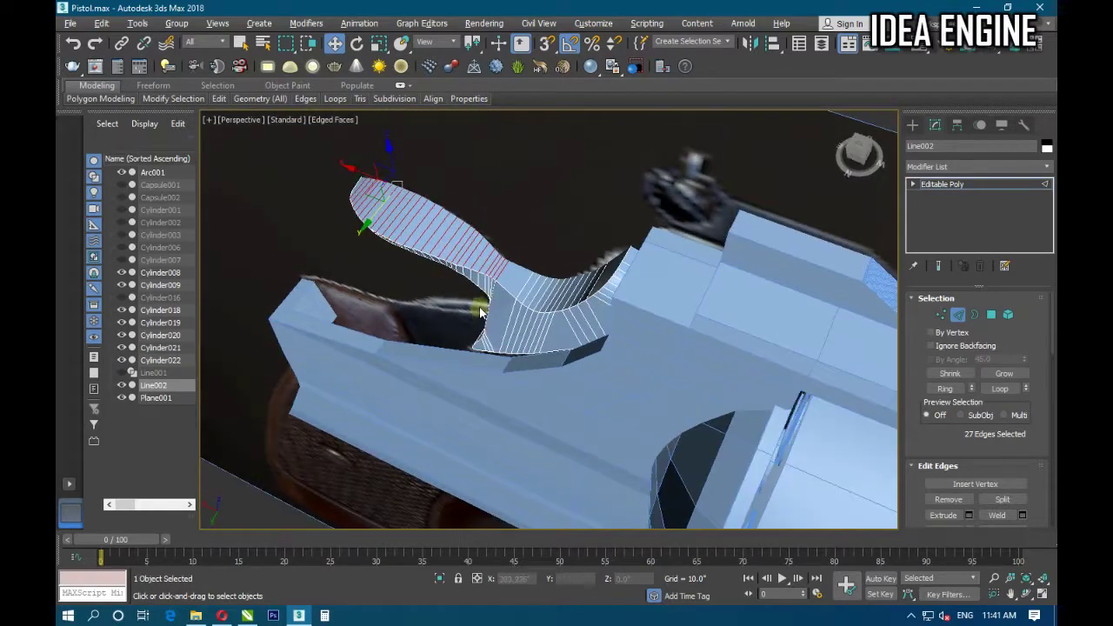
pyautogui.scroll(4, 480, 313)
pyautogui.moveTo(497, 355)
pyautogui.keyDown('alt'); pyautogui.mouseDown(button='middle')
pyautogui.moveTo(514, 393)
pyautogui.moveTo(374, 382)
pyautogui.moveTo(301, 415)
pyautogui.moveTo(378, 440)
pyautogui.moveTo(325, 437)
pyautogui.mouseUp(button='middle'); pyautogui.keyUp('alt')
pyautogui.scroll(-5, 515, 392)
pyautogui.scroll(3, 236, 384)
pyautogui.scroll(2, 336, 371)
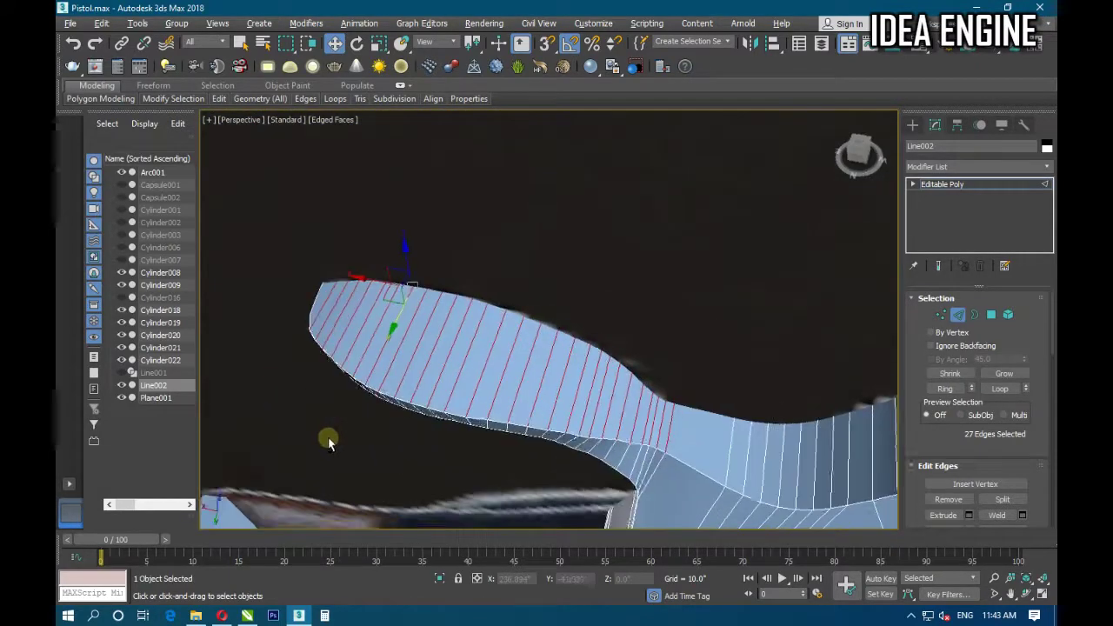
pyautogui.scroll(2, 841, 402)
pyautogui.scroll(-3, 1008, 457)
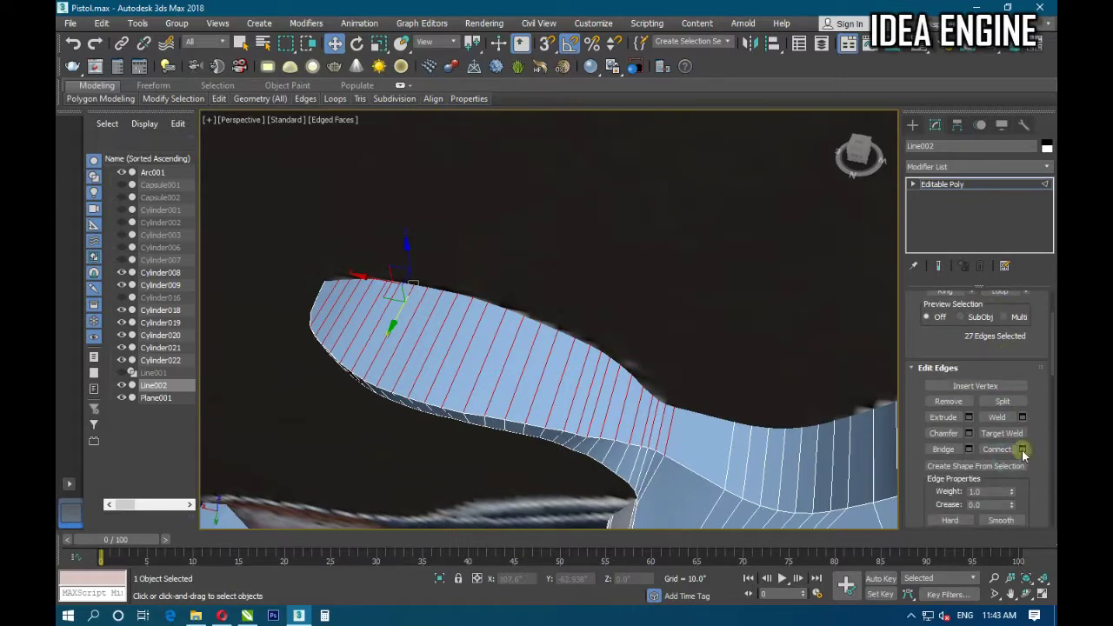
# Connect the spur paddle's edge ring with 8 segments, isolating the spur, then go to Polygon level.
pyautogui.click(1023, 450)
pyautogui.moveTo(509, 385)
pyautogui.keyDown('alt'); pyautogui.mouseDown(button='middle')
pyautogui.moveTo(533, 415)
pyautogui.moveTo(557, 409)
pyautogui.mouseUp(button='middle'); pyautogui.keyUp('alt')
pyautogui.moveTo(693, 297); pyautogui.dragTo(694, 291)
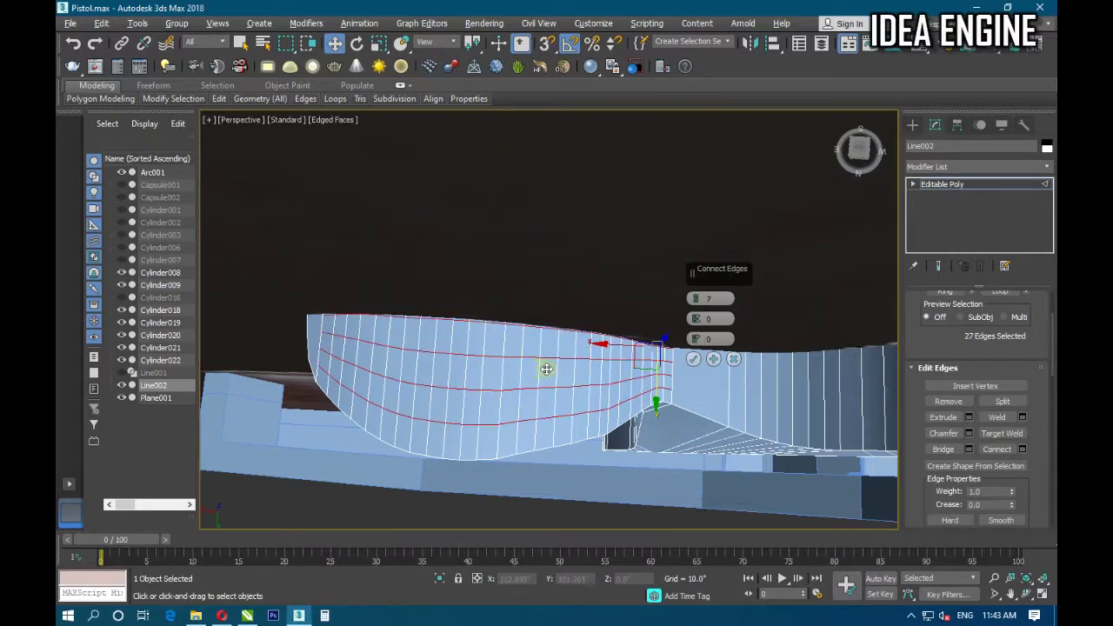
pyautogui.moveTo(546, 369)
pyautogui.keyDown('alt'); pyautogui.mouseDown(button='middle')
pyautogui.moveTo(611, 330)
pyautogui.moveTo(565, 527)
pyautogui.mouseUp(button='middle'); pyautogui.keyUp('alt')
pyautogui.click(437, 582)
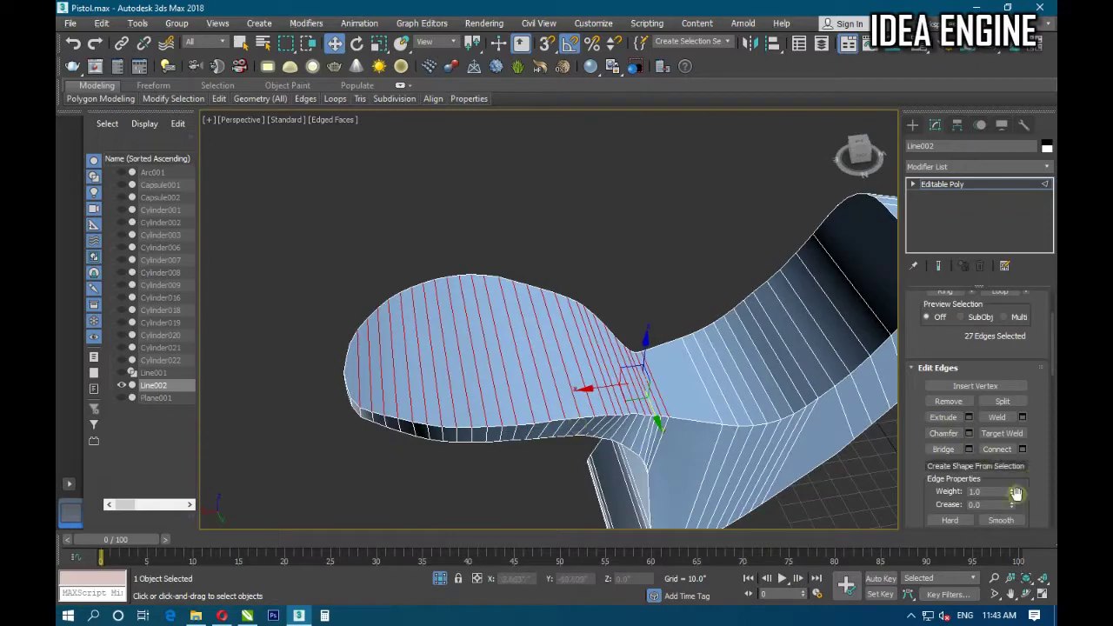
pyautogui.click(1021, 449)
pyautogui.keyDown('alt'); pyautogui.moveTo(484, 438); pyautogui.dragTo(632, 388, button='middle'); pyautogui.keyUp('alt')
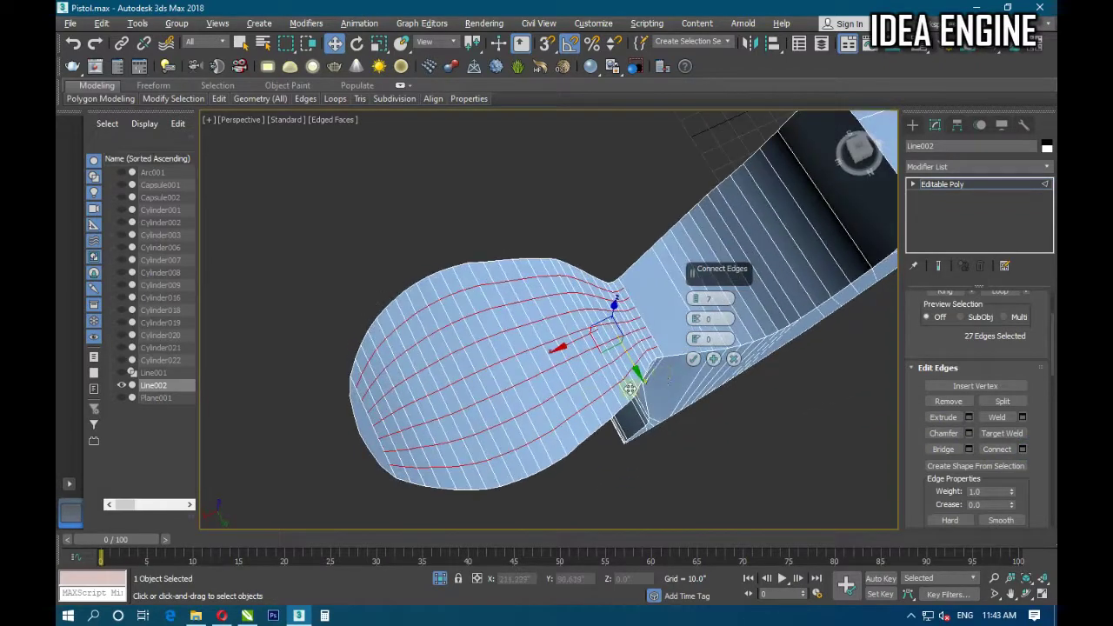
pyautogui.moveTo(693, 298); pyautogui.dragTo(695, 300)
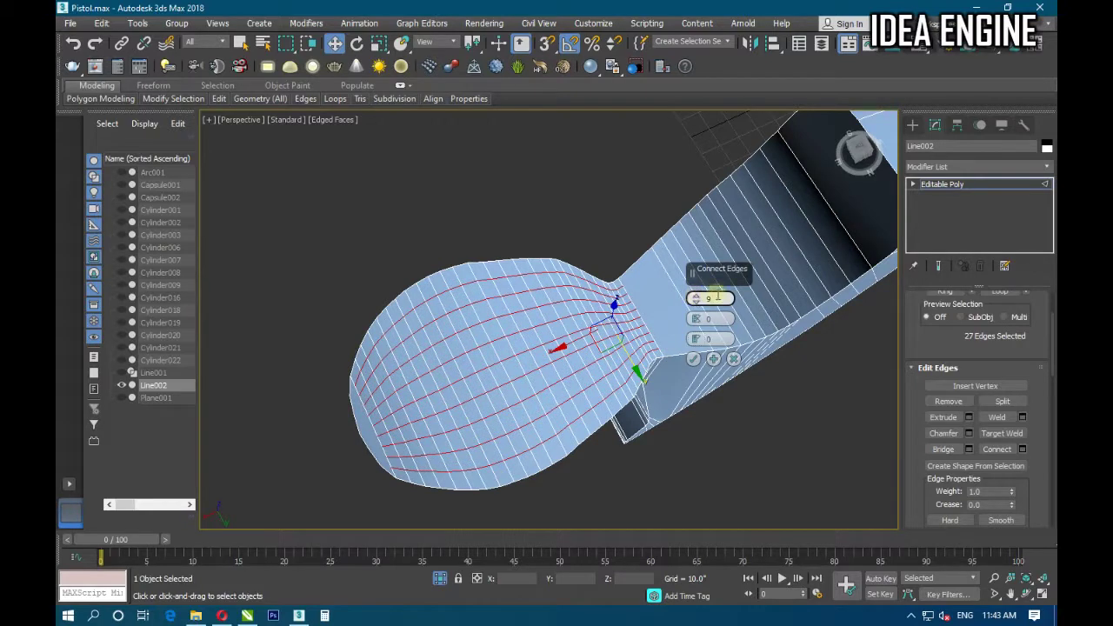
pyautogui.click(693, 359)
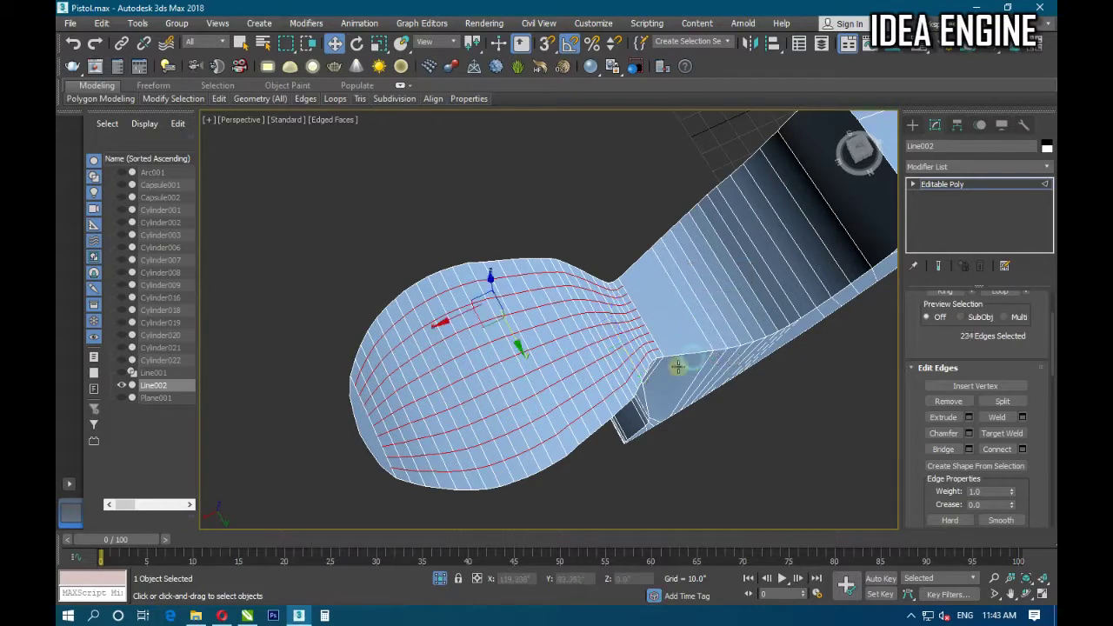
pyautogui.scroll(3, 933, 383)
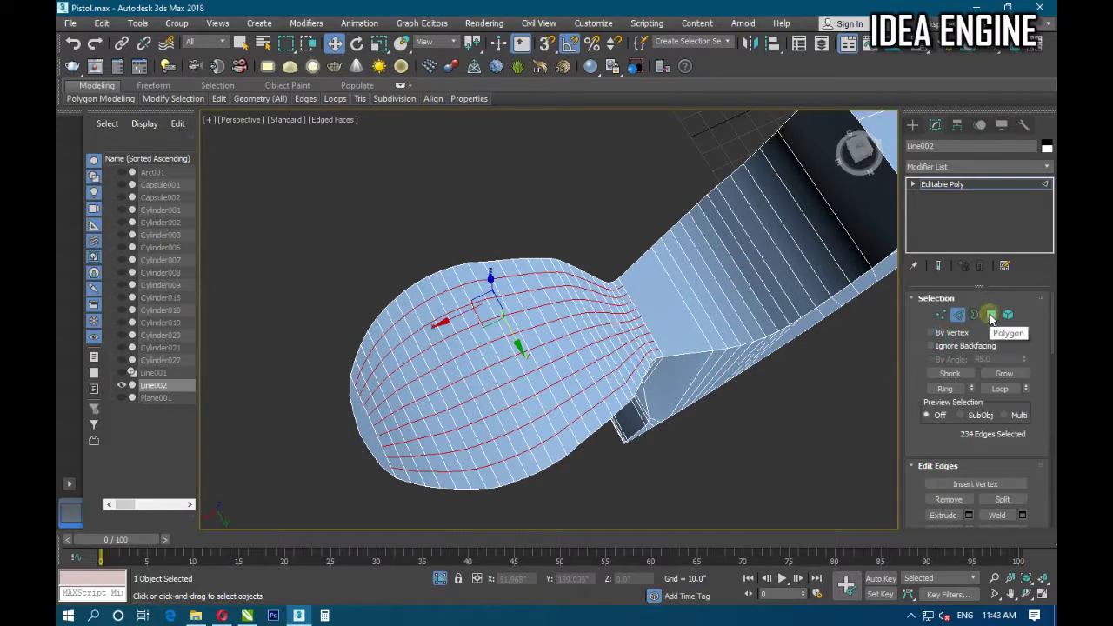
pyautogui.click(992, 314)
# Alt-drag over the joint faces to deselect them, leaving 230 paddle-top polygons selected.
pyautogui.keyDown('alt'); pyautogui.moveTo(695, 380); pyautogui.dragTo(515, 367, button='middle'); pyautogui.keyUp('alt')
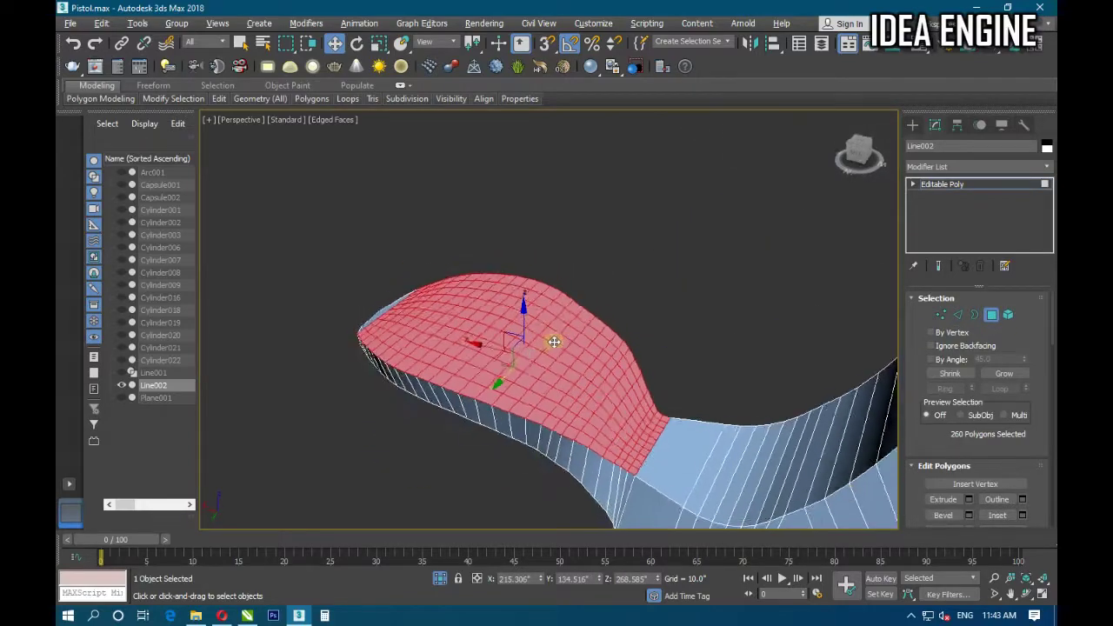
pyautogui.scroll(2, 516, 367)
pyautogui.moveTo(578, 386)
pyautogui.keyDown('alt'); pyautogui.mouseDown(button='middle')
pyautogui.moveTo(458, 258)
pyautogui.moveTo(566, 339)
pyautogui.mouseUp(button='middle'); pyautogui.keyUp('alt')
pyautogui.keyDown('alt'); pyautogui.moveTo(574, 396); pyautogui.dragTo(573, 386, button='middle'); pyautogui.keyUp('alt')
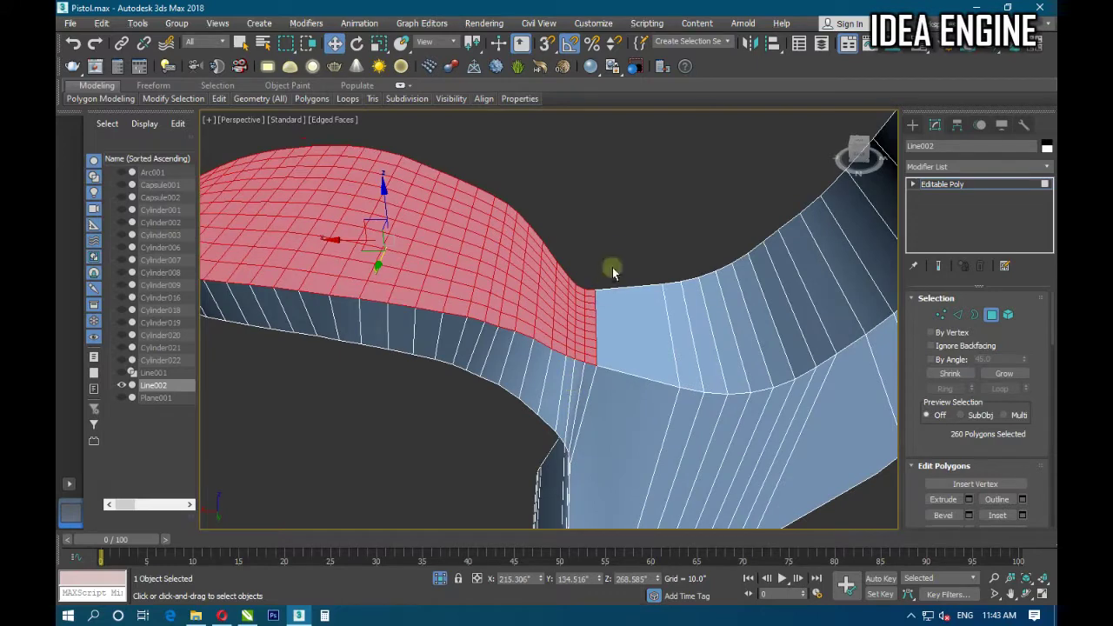
pyautogui.moveTo(619, 251); pyautogui.dragTo(582, 444)
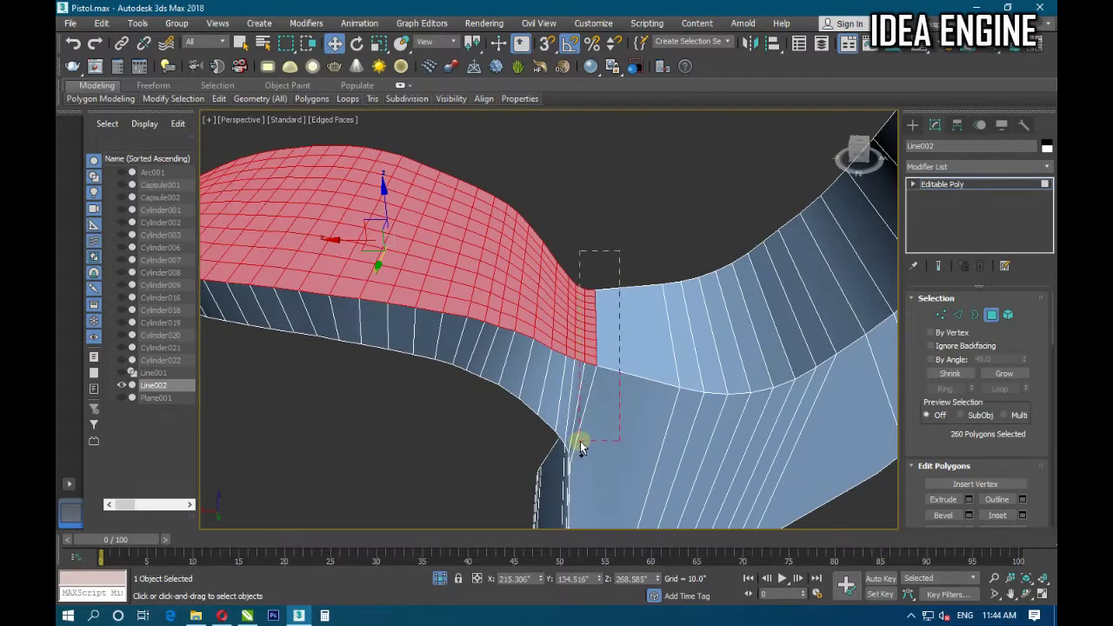
pyautogui.keyDown('alt'); pyautogui.moveTo(574, 448); pyautogui.dragTo(569, 445); pyautogui.keyUp('alt')
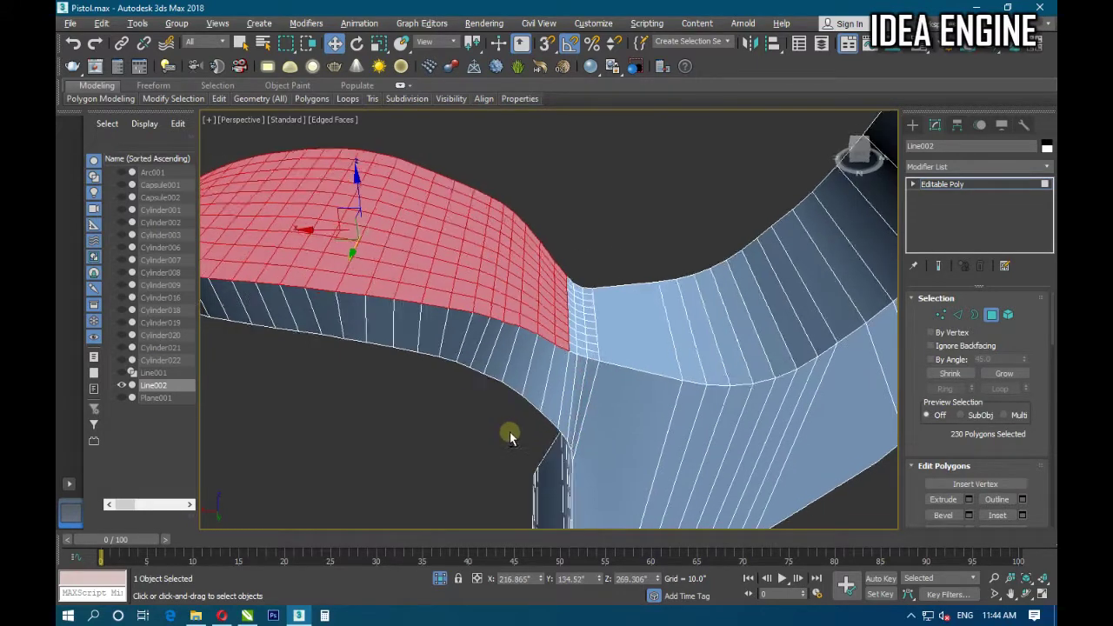
pyautogui.moveTo(509, 438)
pyautogui.keyDown('alt'); pyautogui.mouseDown(button='middle')
pyautogui.moveTo(474, 394)
pyautogui.moveTo(527, 406)
pyautogui.moveTo(497, 426)
pyautogui.moveTo(521, 380)
pyautogui.moveTo(537, 432)
pyautogui.moveTo(556, 405)
pyautogui.moveTo(499, 423)
pyautogui.moveTo(496, 437)
pyautogui.moveTo(522, 455)
pyautogui.mouseUp(button='middle'); pyautogui.keyUp('alt')
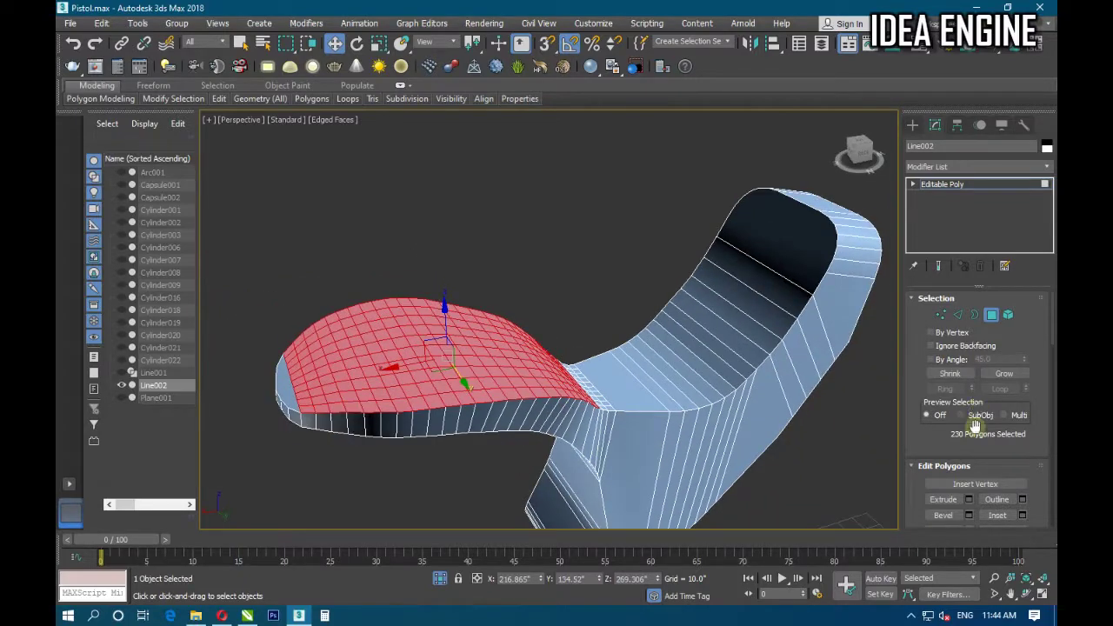
pyautogui.scroll(-3, 974, 447)
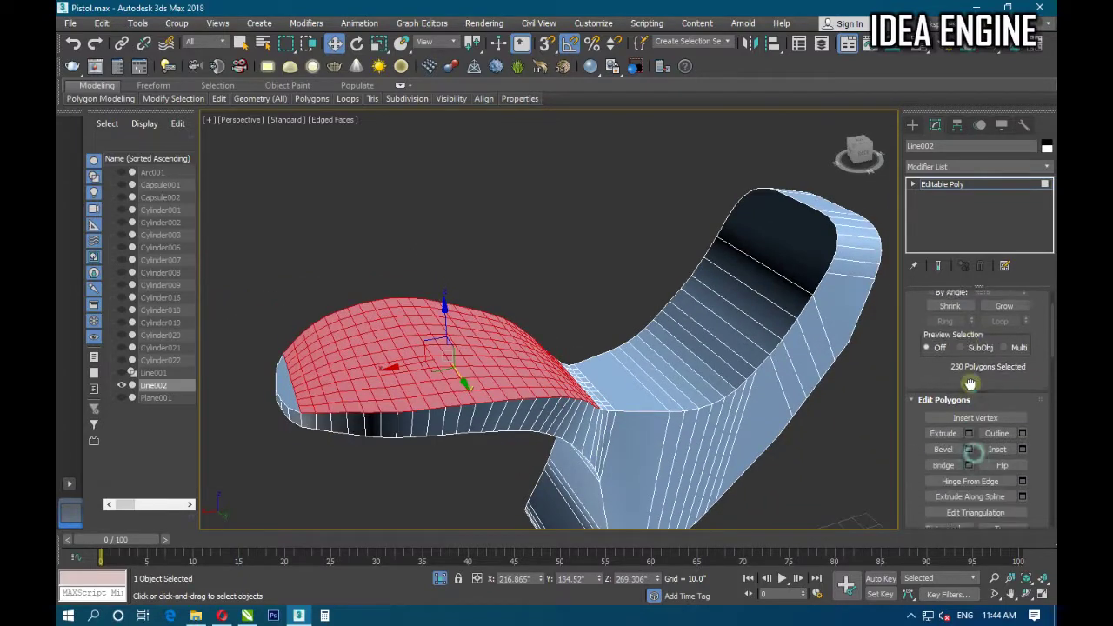
# Inset the 230 paddle polygons By Polygon with an amount of 0.249.
pyautogui.click(1023, 445)
pyautogui.click(696, 297)
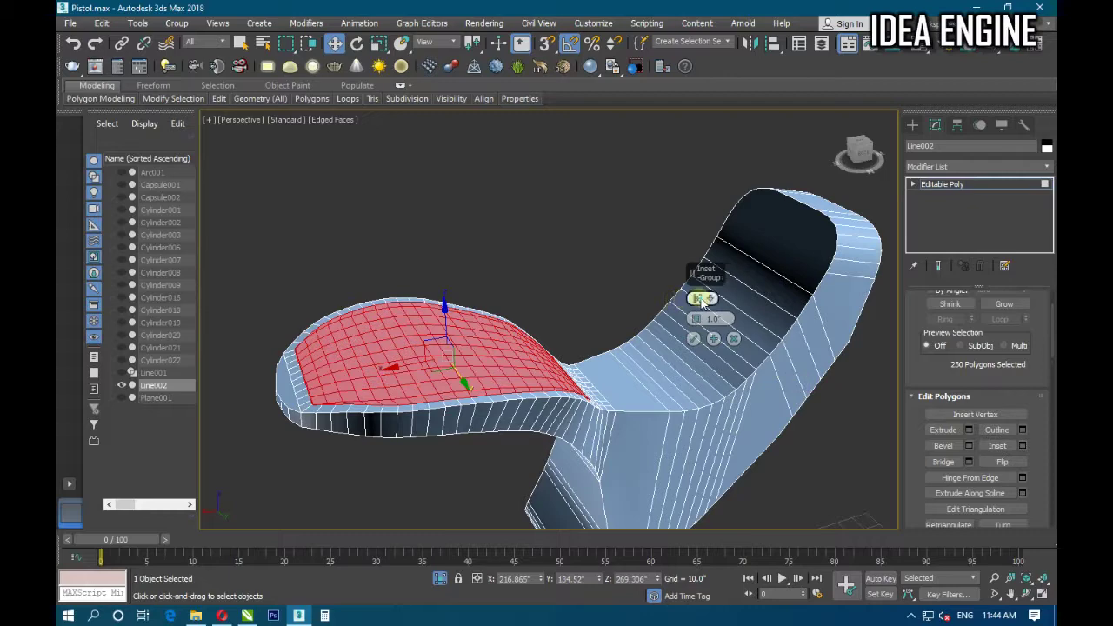
pyautogui.click(700, 319)
pyautogui.keyDown('alt'); pyautogui.moveTo(462, 422); pyautogui.dragTo(437, 495, button='middle'); pyautogui.keyUp('alt')
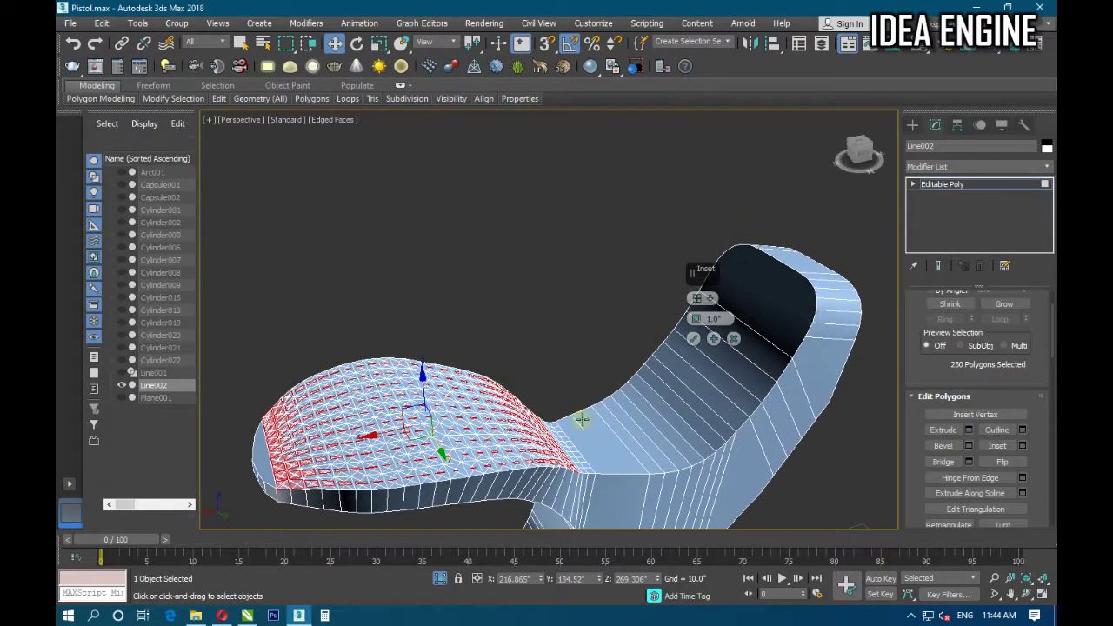
pyautogui.moveTo(700, 329); pyautogui.dragTo(695, 325)
pyautogui.keyDown('alt'); pyautogui.moveTo(409, 391); pyautogui.dragTo(444, 380, button='middle'); pyautogui.keyUp('alt')
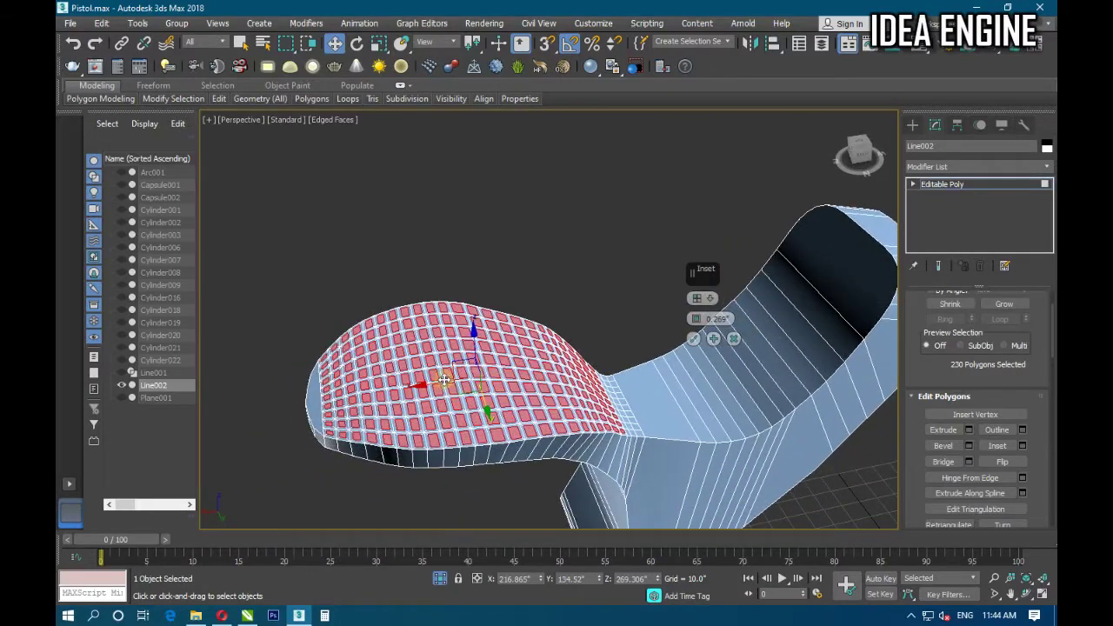
pyautogui.scroll(3, 444, 380)
pyautogui.scroll(-2, 430, 357)
pyautogui.scroll(-1, 441, 337)
pyautogui.scroll(-1, 429, 397)
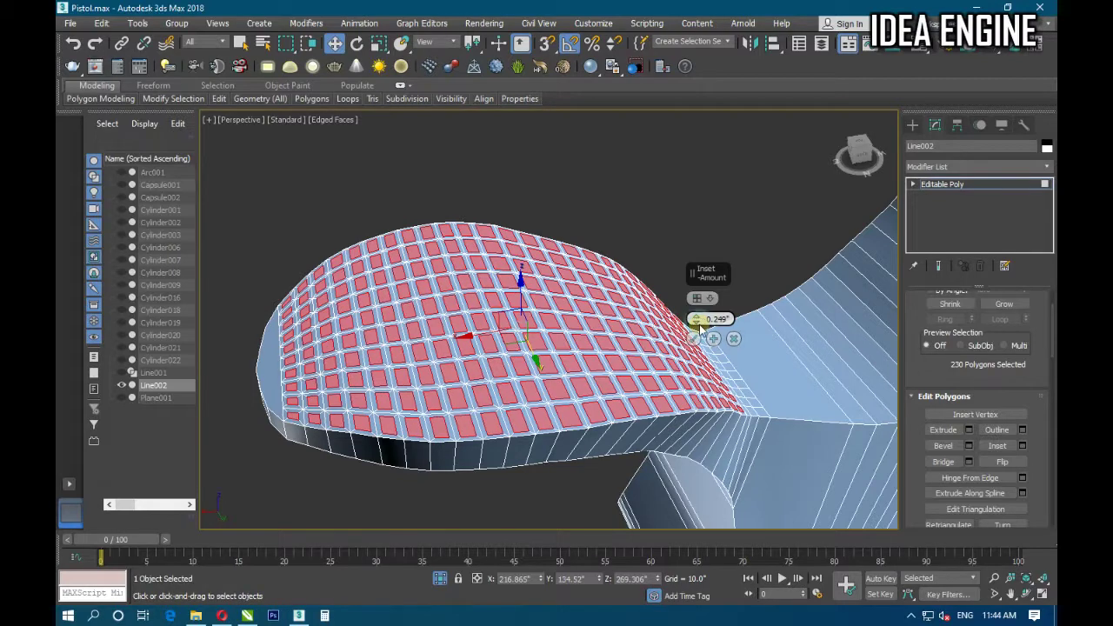
pyautogui.click(694, 339)
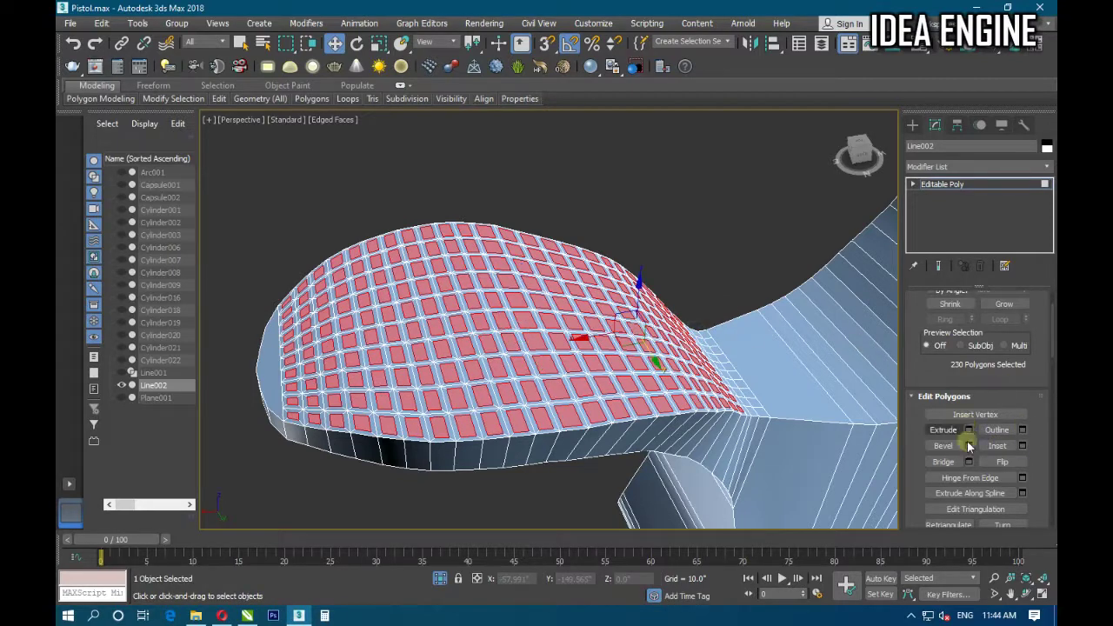
# Bevel the inset squares to height 0.094 with a -0.039 outline, forming raised grip studs.
pyautogui.click(968, 445)
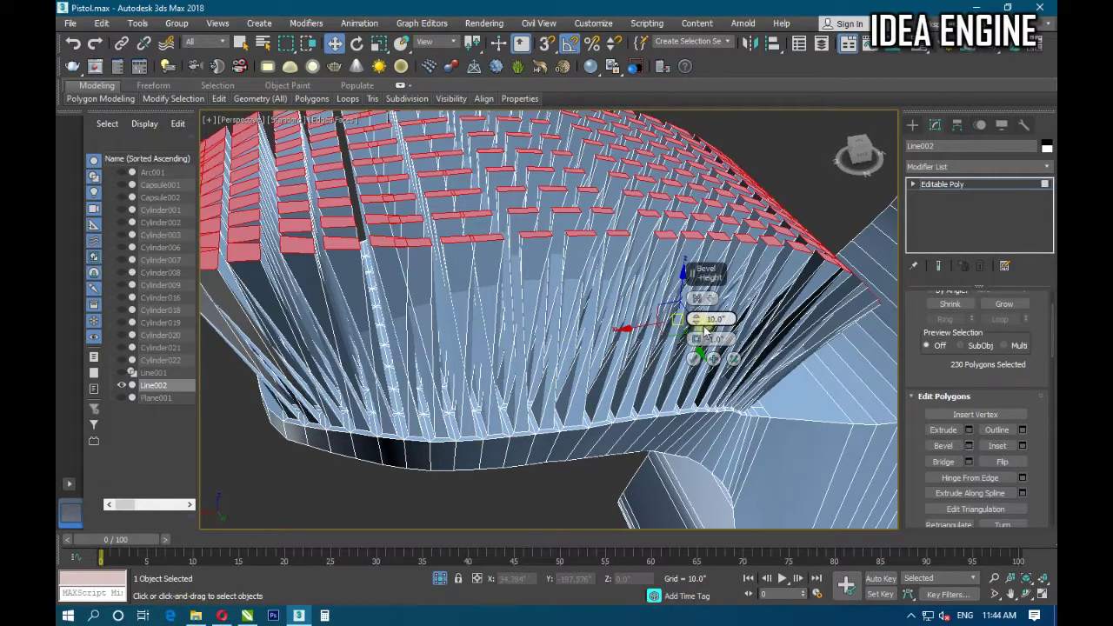
pyautogui.moveTo(695, 319); pyautogui.dragTo(694, 345)
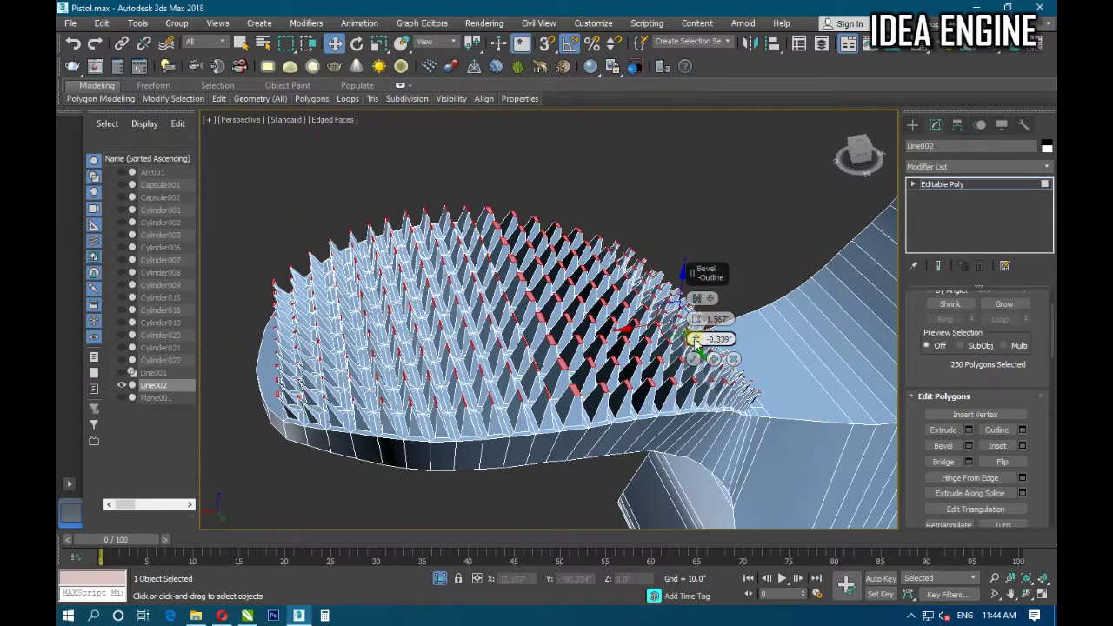
pyautogui.moveTo(696, 338); pyautogui.dragTo(696, 336)
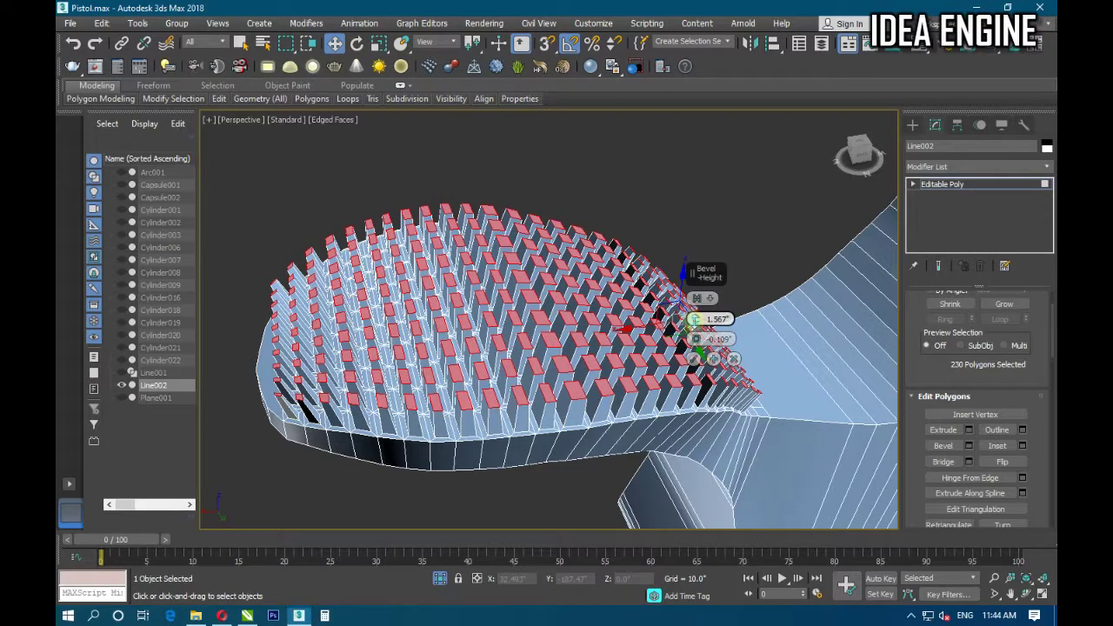
pyautogui.moveTo(694, 319); pyautogui.dragTo(690, 324)
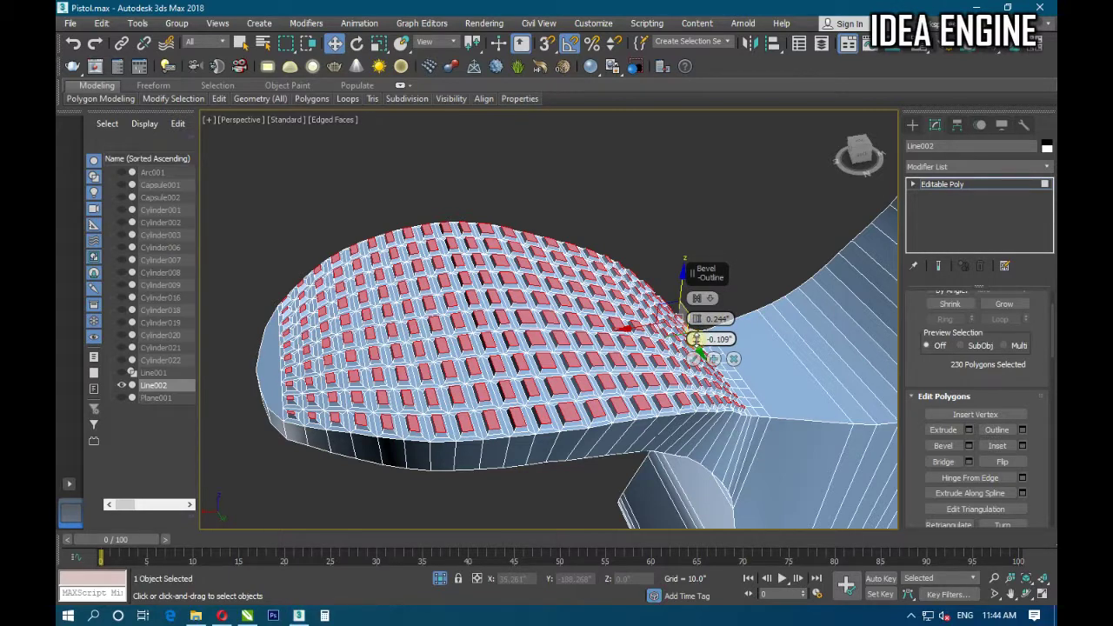
pyautogui.moveTo(695, 339); pyautogui.dragTo(695, 345)
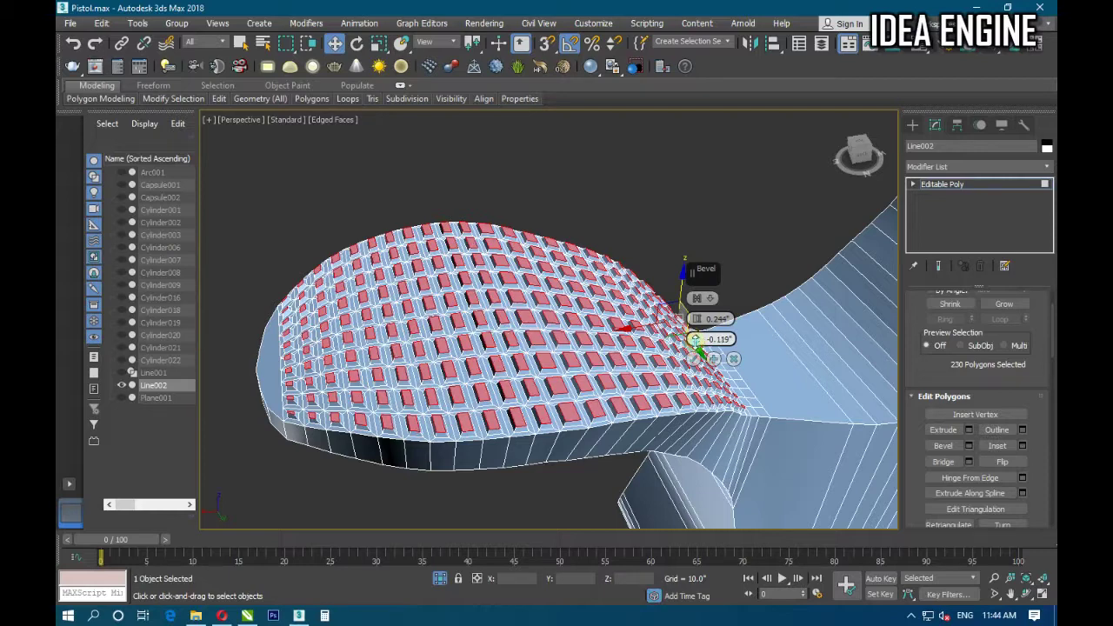
pyautogui.moveTo(696, 345); pyautogui.dragTo(695, 321)
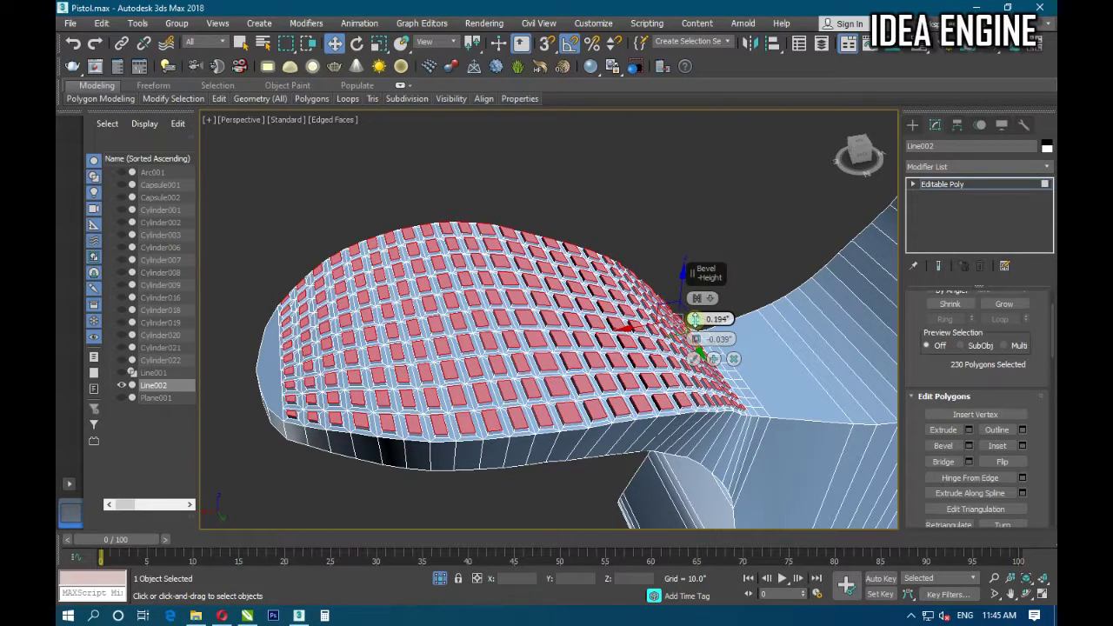
pyautogui.moveTo(618, 387)
pyautogui.keyDown('alt'); pyautogui.mouseDown(button='middle')
pyautogui.moveTo(567, 364)
pyautogui.moveTo(579, 330)
pyautogui.mouseUp(button='middle'); pyautogui.keyUp('alt')
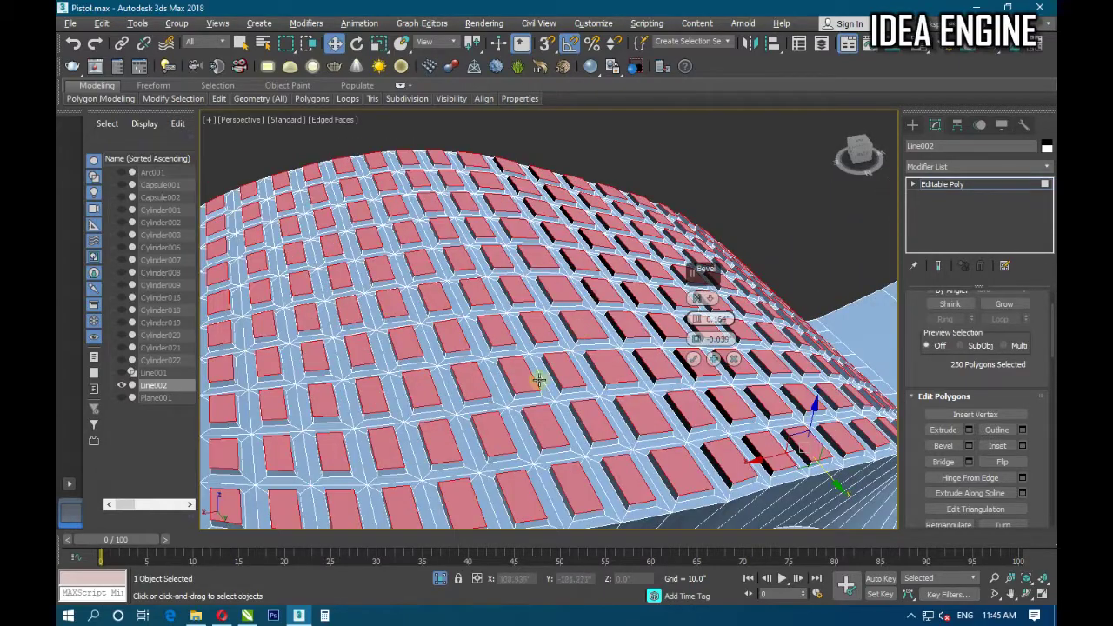
pyautogui.keyDown('alt'); pyautogui.moveTo(539, 380); pyautogui.dragTo(529, 373, button='middle'); pyautogui.keyUp('alt')
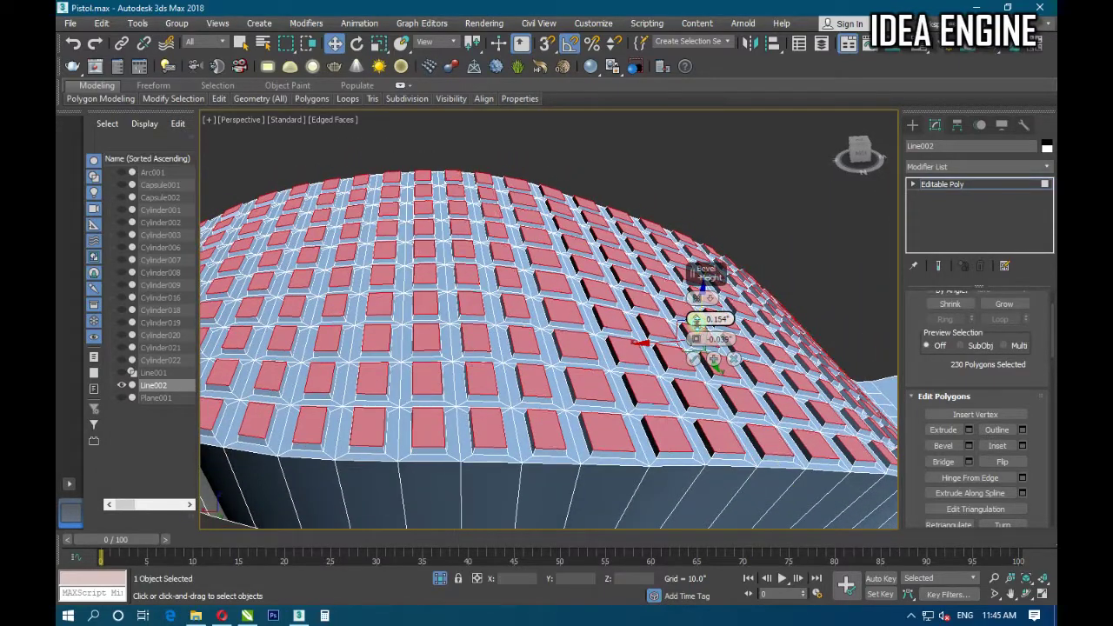
pyautogui.moveTo(696, 320); pyautogui.dragTo(696, 345)
pyautogui.scroll(-4, 546, 409)
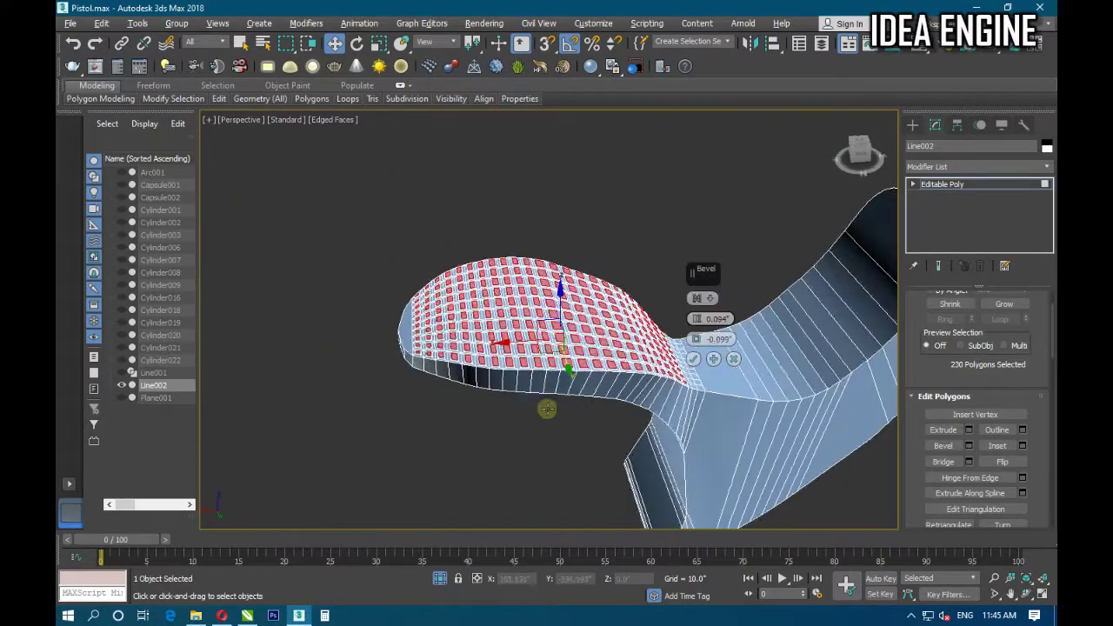
pyautogui.moveTo(546, 409)
pyautogui.keyDown('alt'); pyautogui.mouseDown(button='middle')
pyautogui.moveTo(609, 372)
pyautogui.moveTo(723, 355)
pyautogui.mouseUp(button='middle'); pyautogui.keyUp('alt')
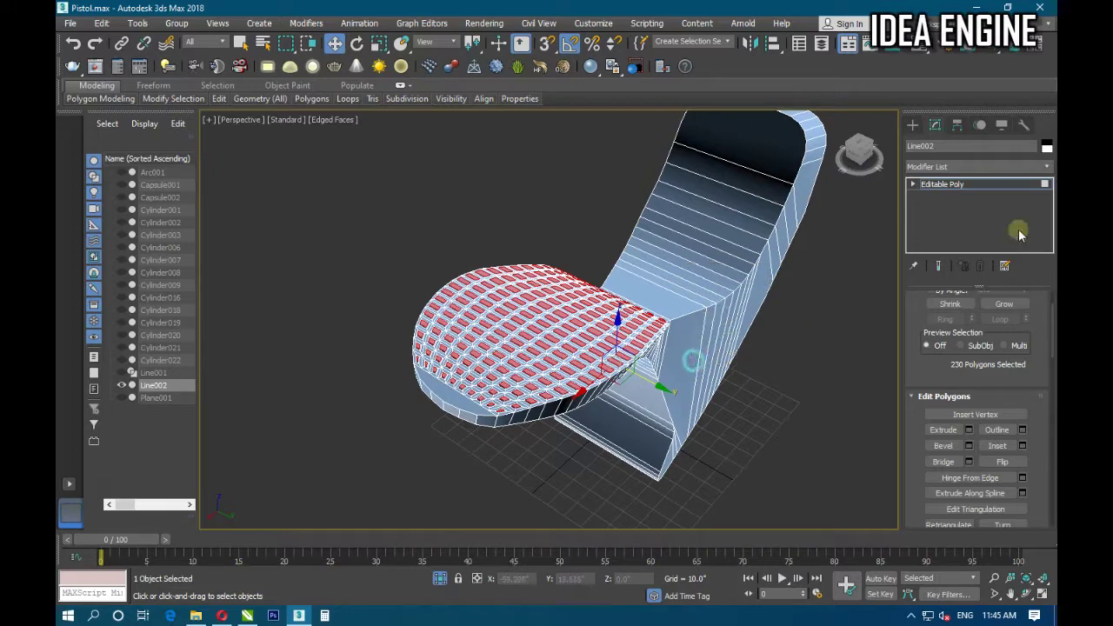
# Exit Polygon sub-object mode and turn off Isolate Selection to show all revolver parts.
pyautogui.click(948, 187)
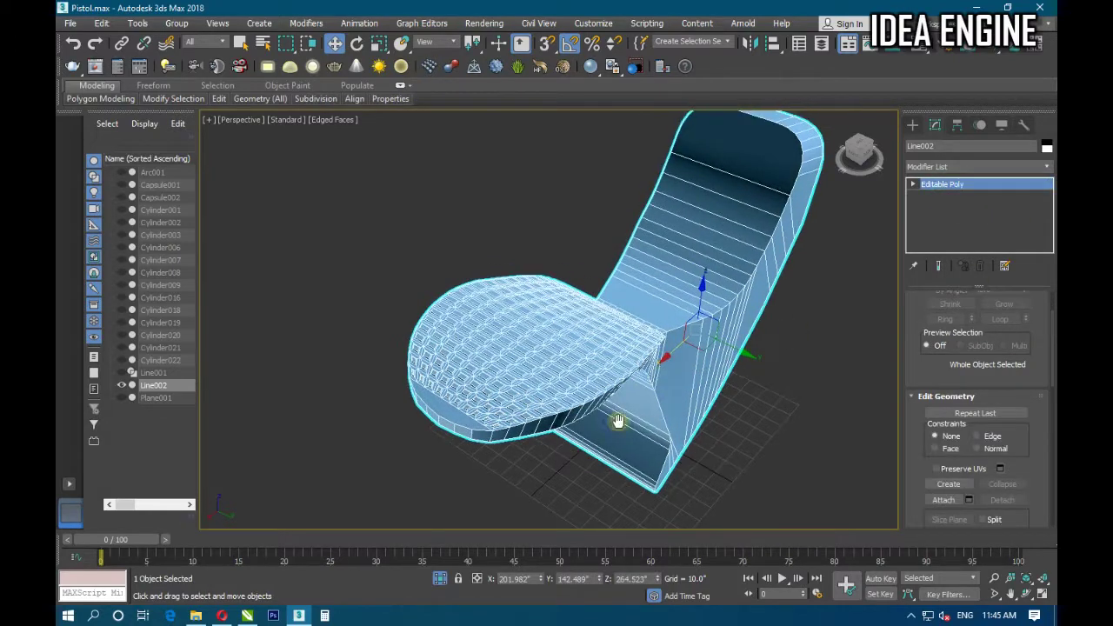
pyautogui.moveTo(615, 423)
pyautogui.keyDown('alt'); pyautogui.mouseDown(button='middle')
pyautogui.moveTo(529, 408)
pyautogui.moveTo(572, 286)
pyautogui.moveTo(577, 340)
pyautogui.moveTo(594, 278)
pyautogui.moveTo(596, 297)
pyautogui.moveTo(586, 305)
pyautogui.moveTo(591, 264)
pyautogui.moveTo(595, 286)
pyautogui.moveTo(578, 300)
pyautogui.mouseUp(button='middle'); pyautogui.keyUp('alt')
pyautogui.scroll(3, 572, 285)
pyautogui.click(439, 579)
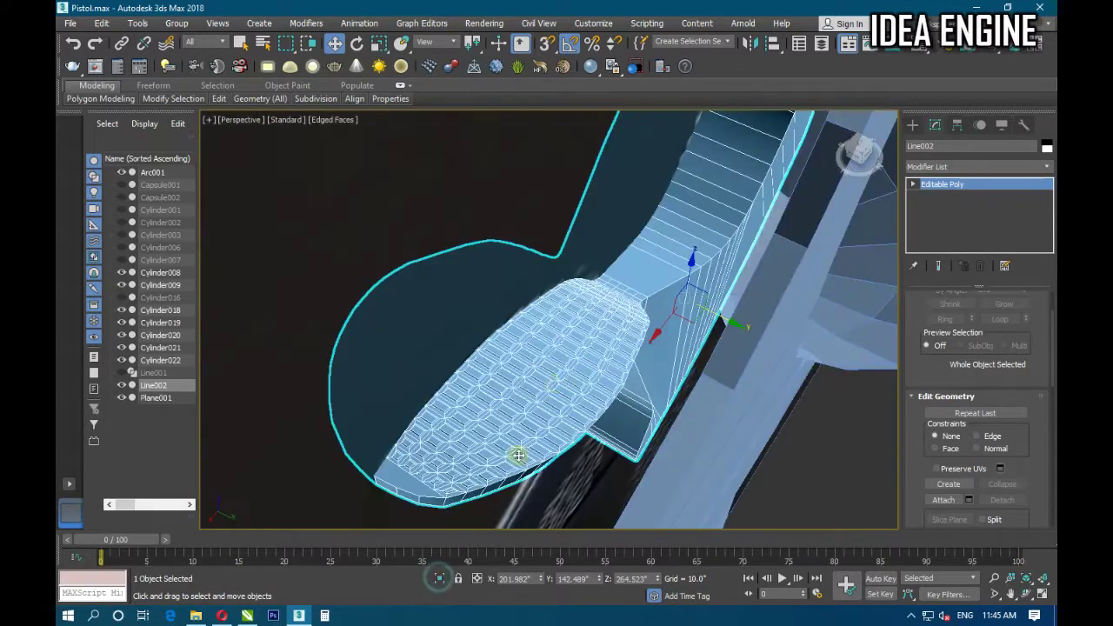
pyautogui.moveTo(514, 455)
pyautogui.keyDown('alt'); pyautogui.mouseDown(button='middle')
pyautogui.moveTo(571, 330)
pyautogui.moveTo(504, 299)
pyautogui.moveTo(536, 317)
pyautogui.moveTo(725, 333)
pyautogui.moveTo(607, 374)
pyautogui.moveTo(625, 439)
pyautogui.mouseUp(button='middle'); pyautogui.keyUp('alt')
pyautogui.scroll(-5, 609, 393)
# Switch to Front view, select Cylinder021 and pan the view into position.
pyautogui.press('f')
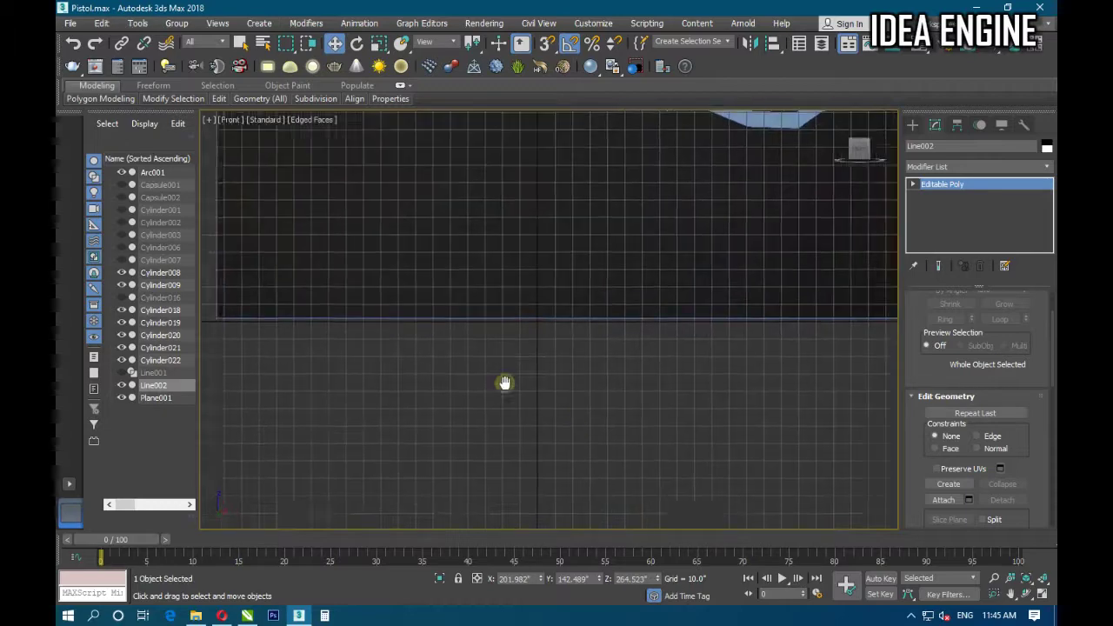
pyautogui.scroll(-3, 504, 385)
pyautogui.scroll(-2, 626, 351)
pyautogui.scroll(5, 597, 255)
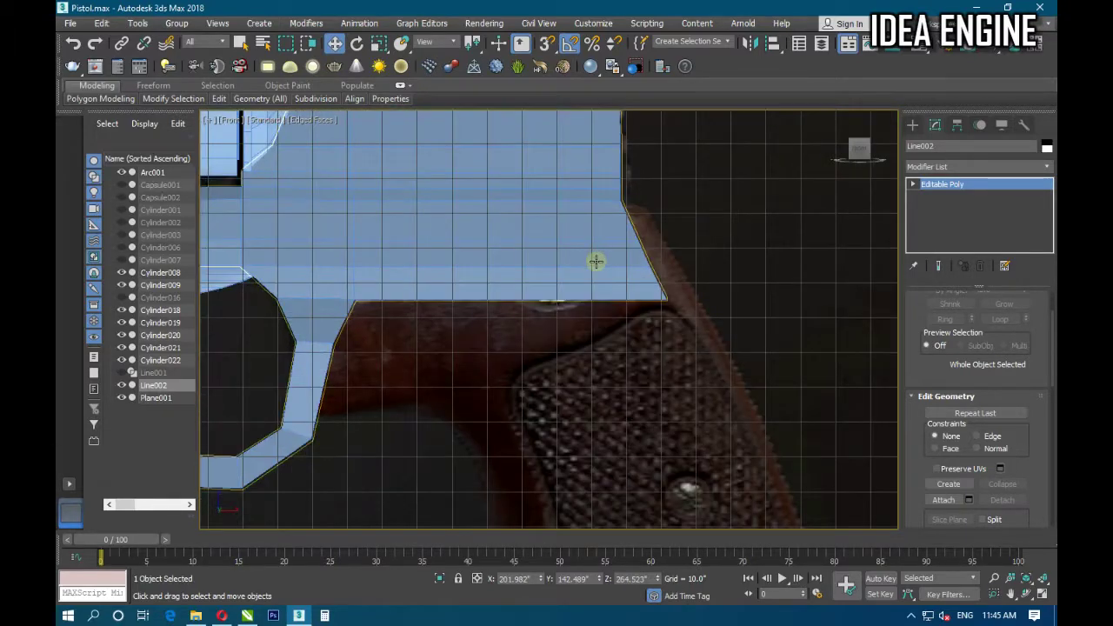
pyautogui.scroll(-2, 596, 261)
pyautogui.click(579, 269)
pyautogui.scroll(-2, 603, 295)
pyautogui.scroll(-1, 604, 295)
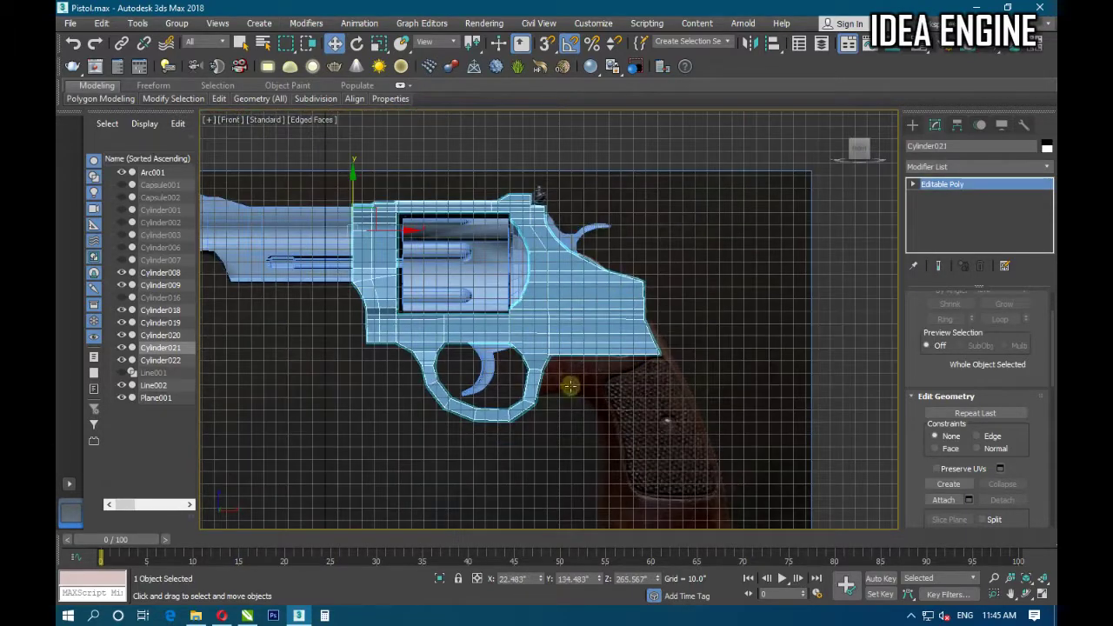
pyautogui.moveTo(521, 427); pyautogui.dragTo(522, 436, button='middle')
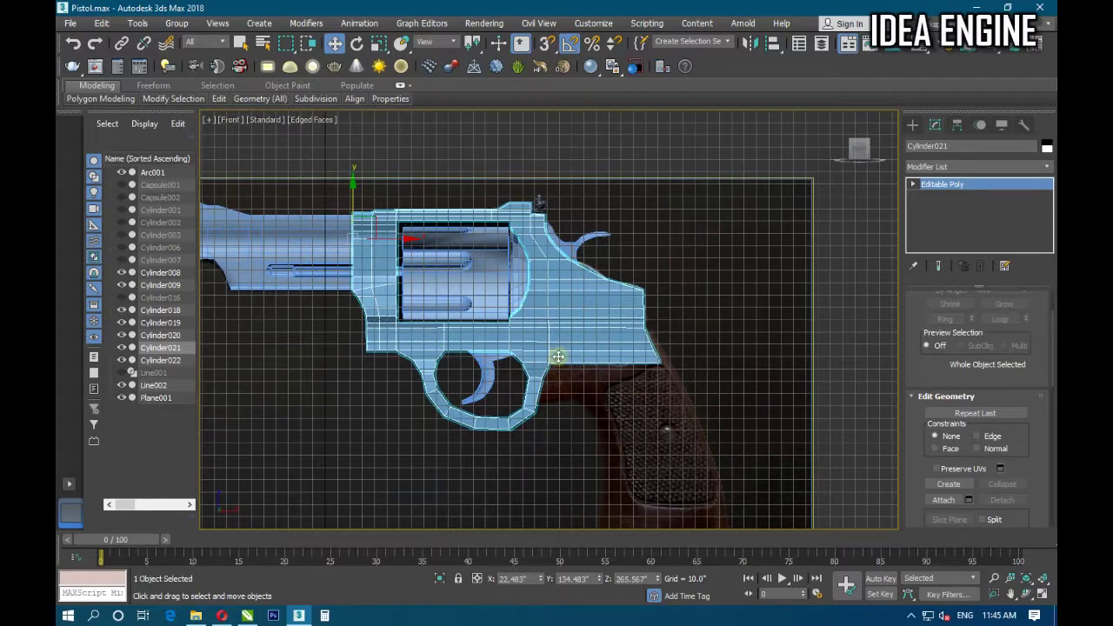
pyautogui.moveTo(517, 296); pyautogui.dragTo(505, 276, button='middle')
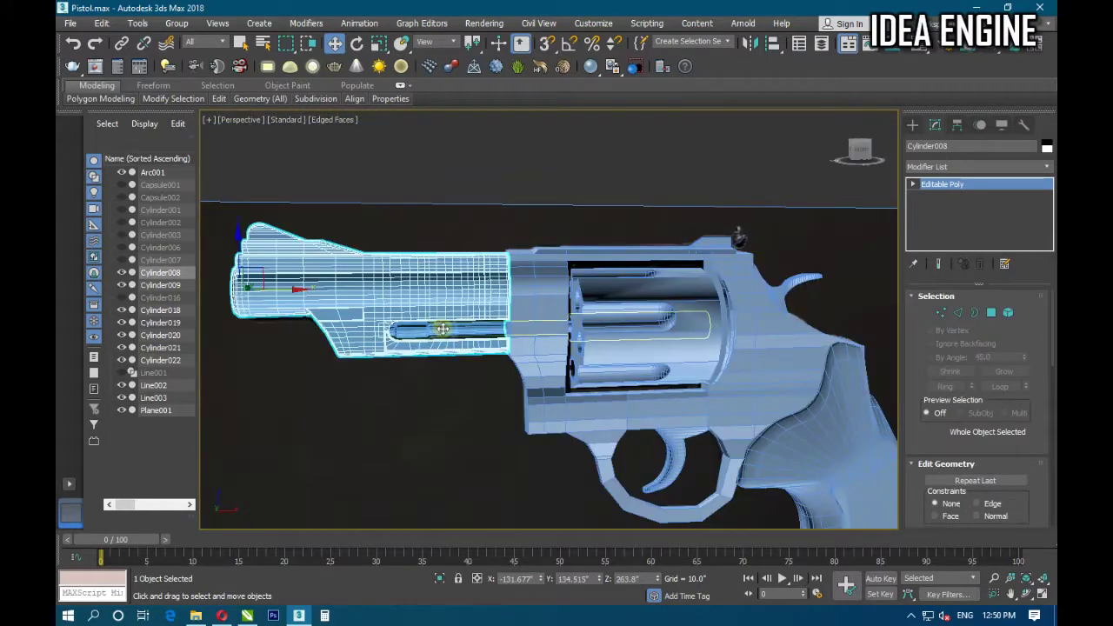
# Isolate Cylinder020, toggle Use NURMS on and off, and select a face in Polygon mode.
pyautogui.click(442, 328)
pyautogui.click(439, 581)
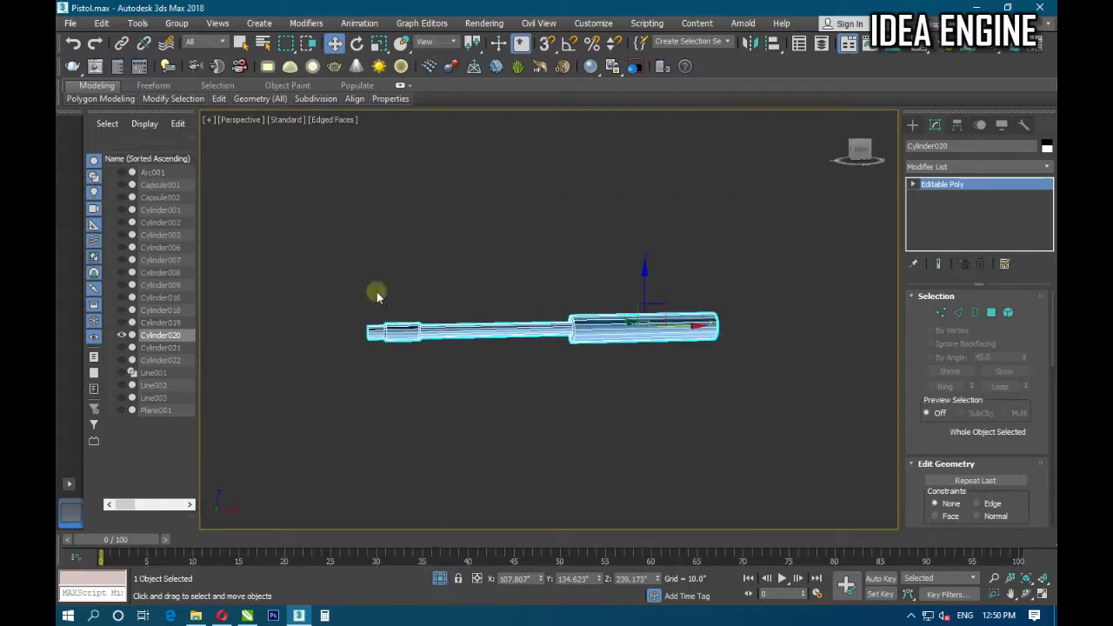
pyautogui.click(264, 178)
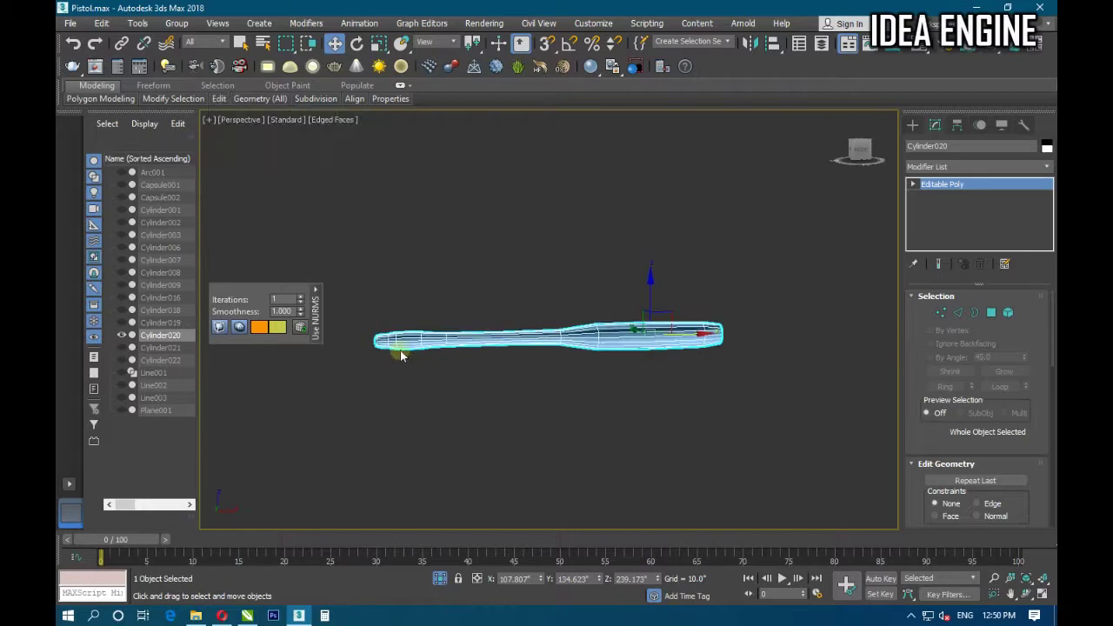
pyautogui.scroll(4, 393, 343)
pyautogui.moveTo(219, 98)
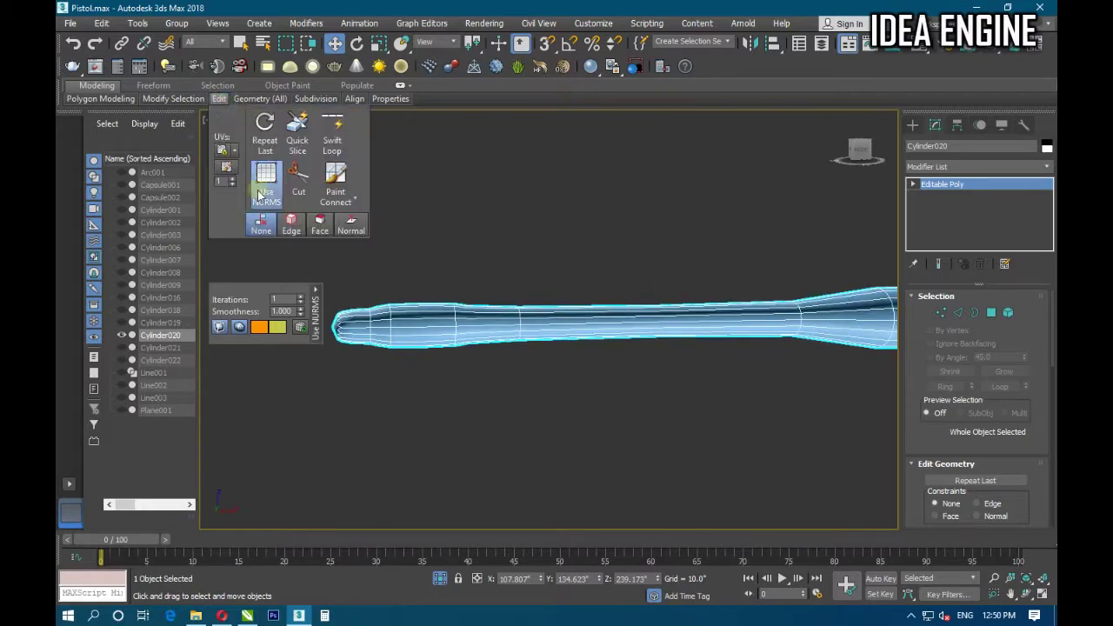
pyautogui.click(265, 179)
pyautogui.scroll(5, 352, 358)
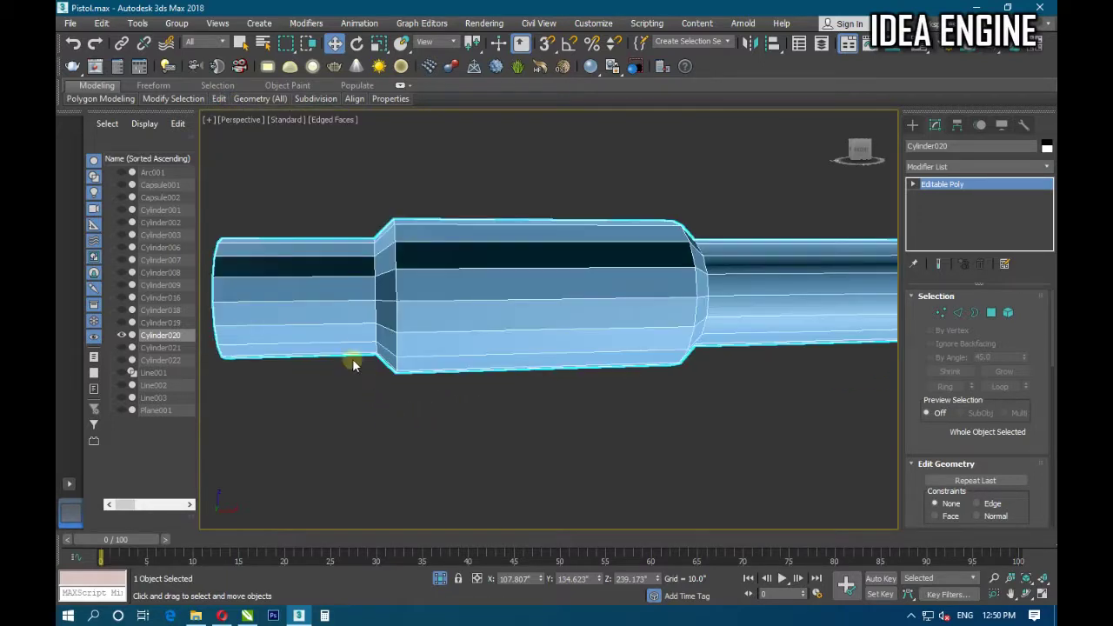
pyautogui.press('4')
pyautogui.click(269, 404)
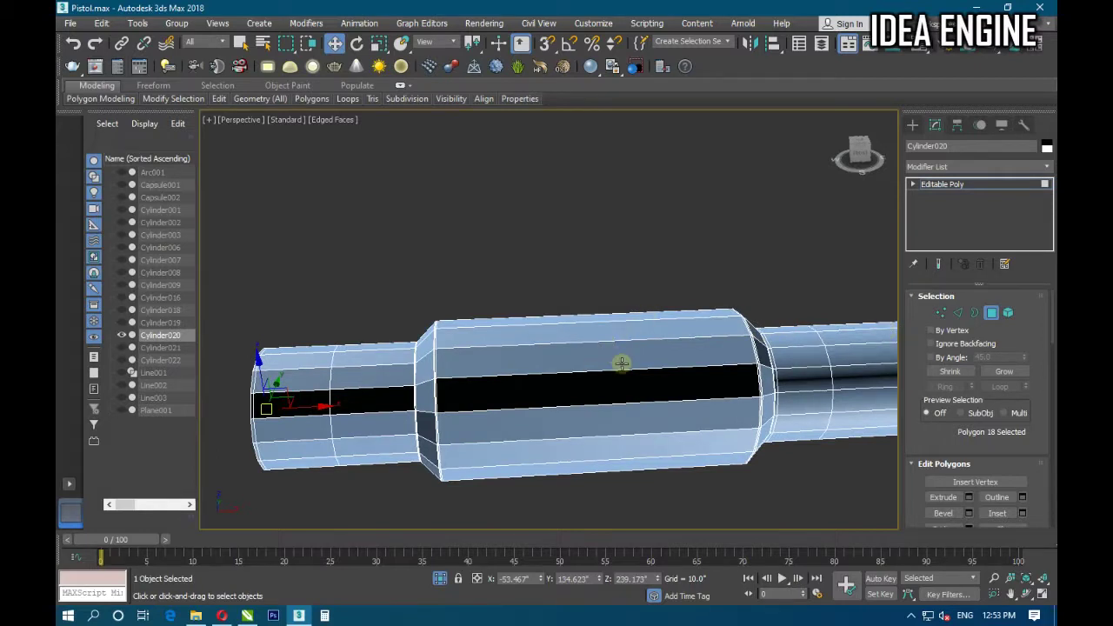
pyautogui.moveTo(220, 98)
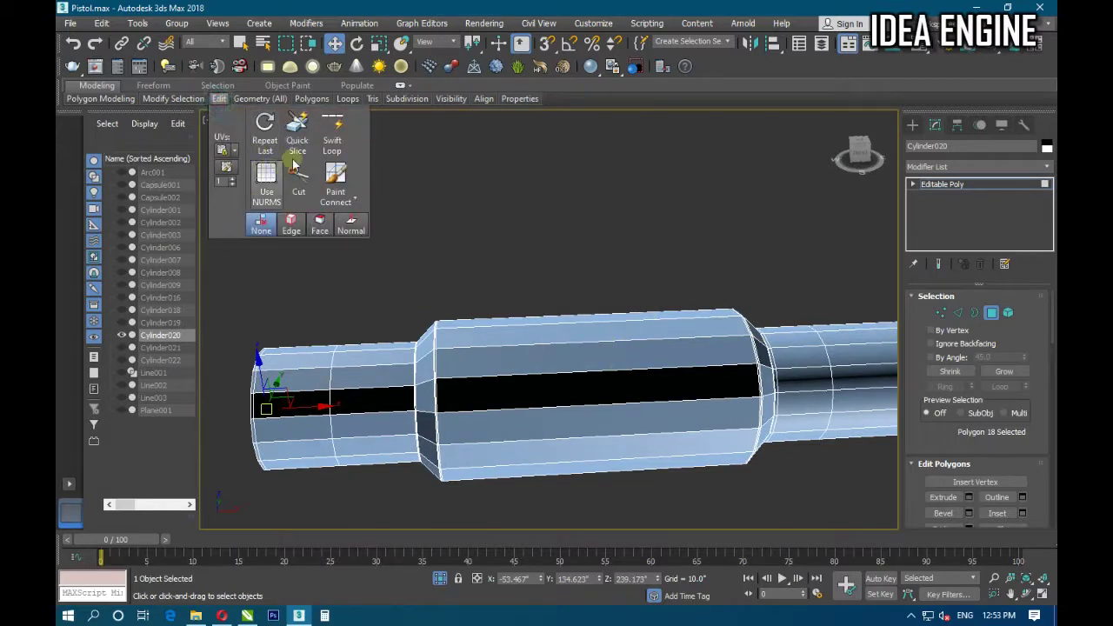
# Insert nine evenly spaced Swift Loop edge loops across the pin's thick middle section.
pyautogui.click(332, 130)
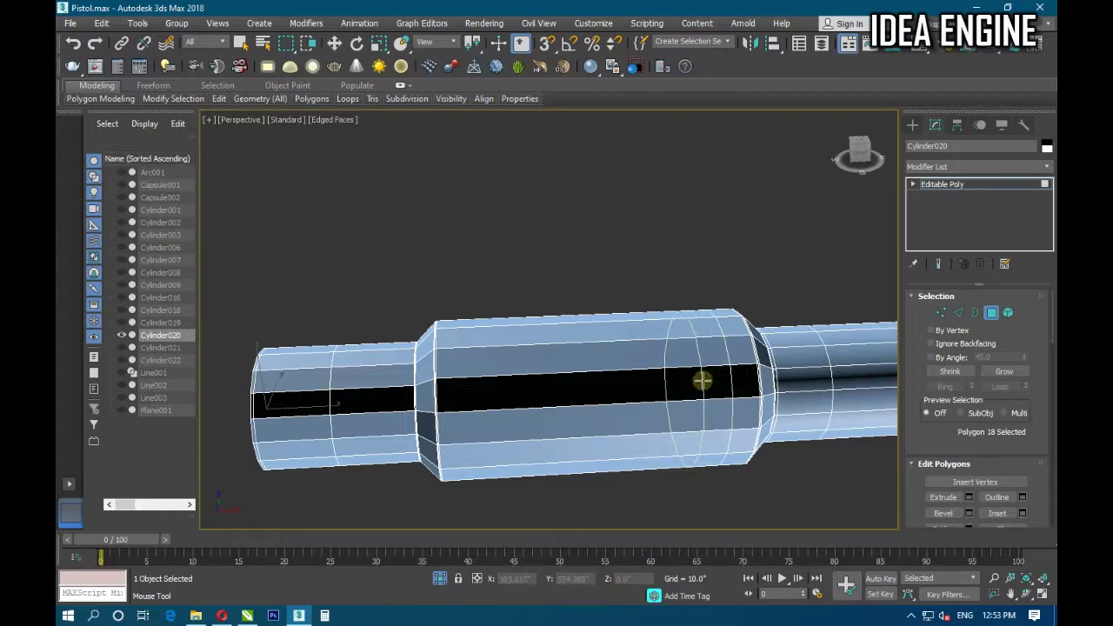
pyautogui.click(702, 380)
pyautogui.click(675, 385)
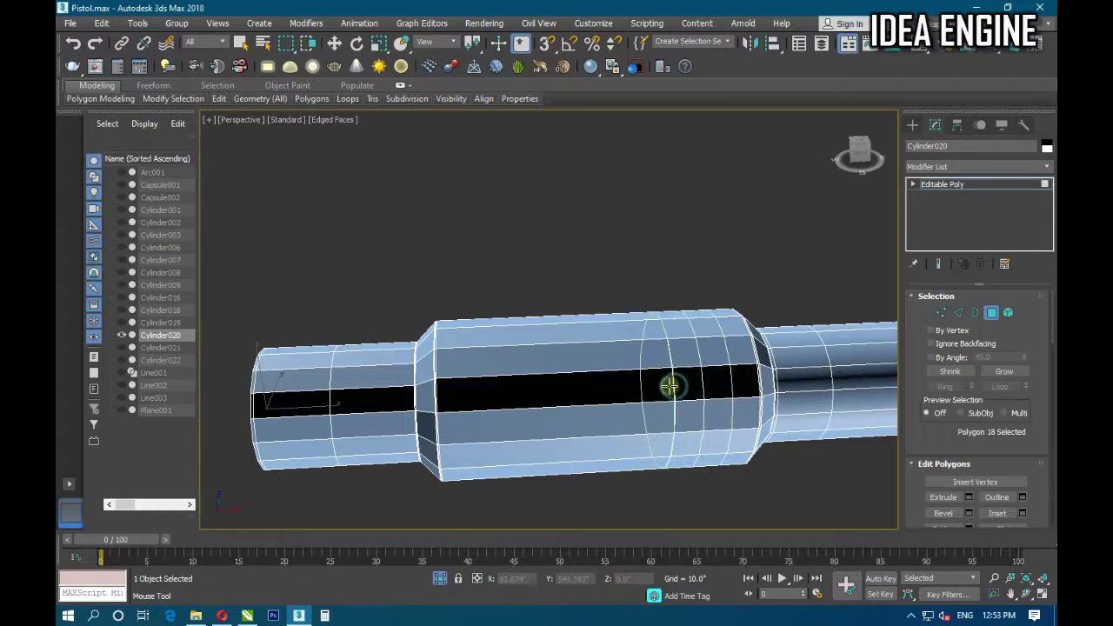
pyautogui.click(646, 391)
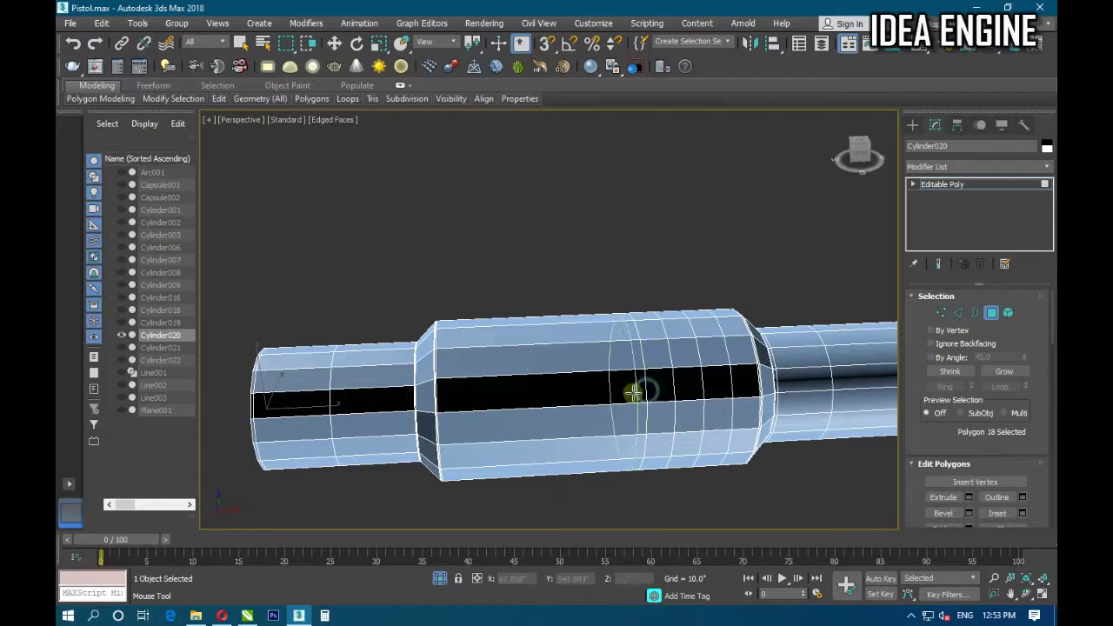
pyautogui.click(615, 398)
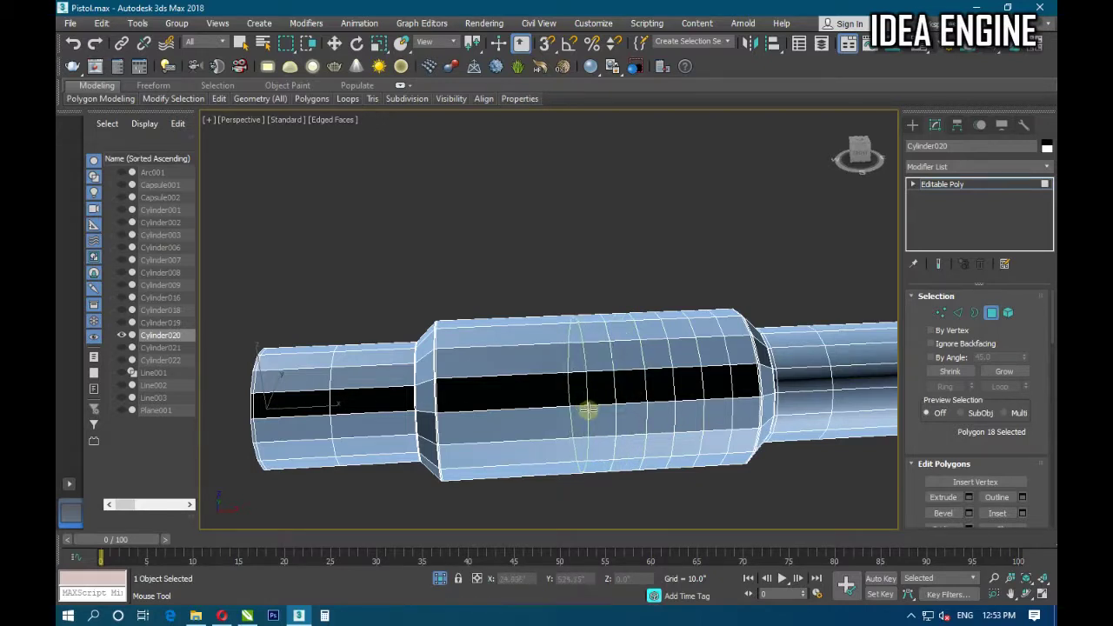
pyautogui.click(588, 414)
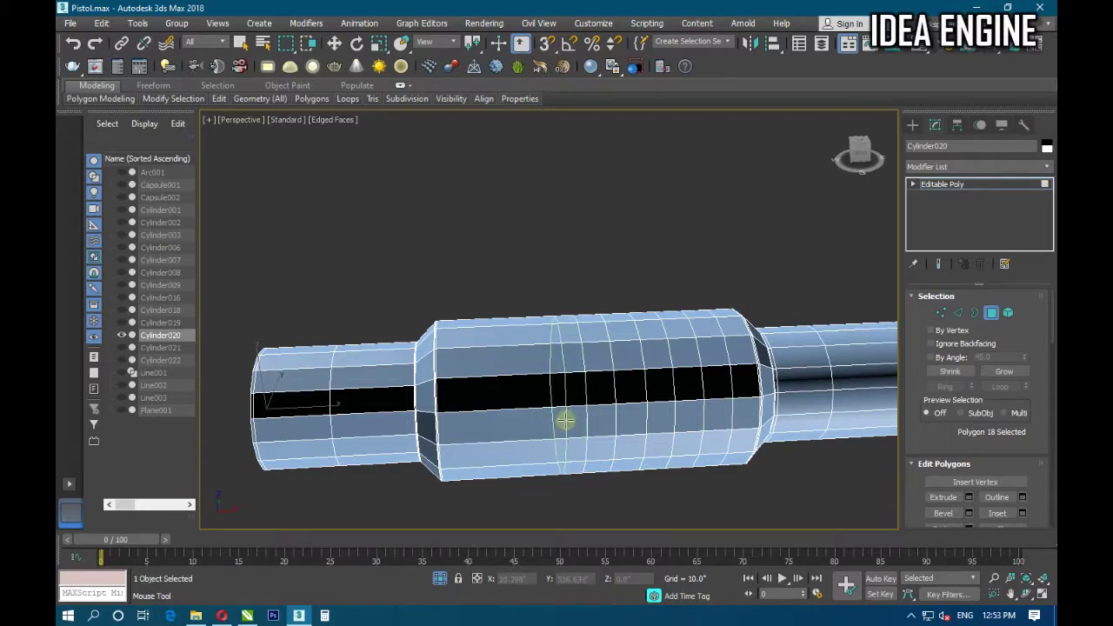
pyautogui.click(560, 424)
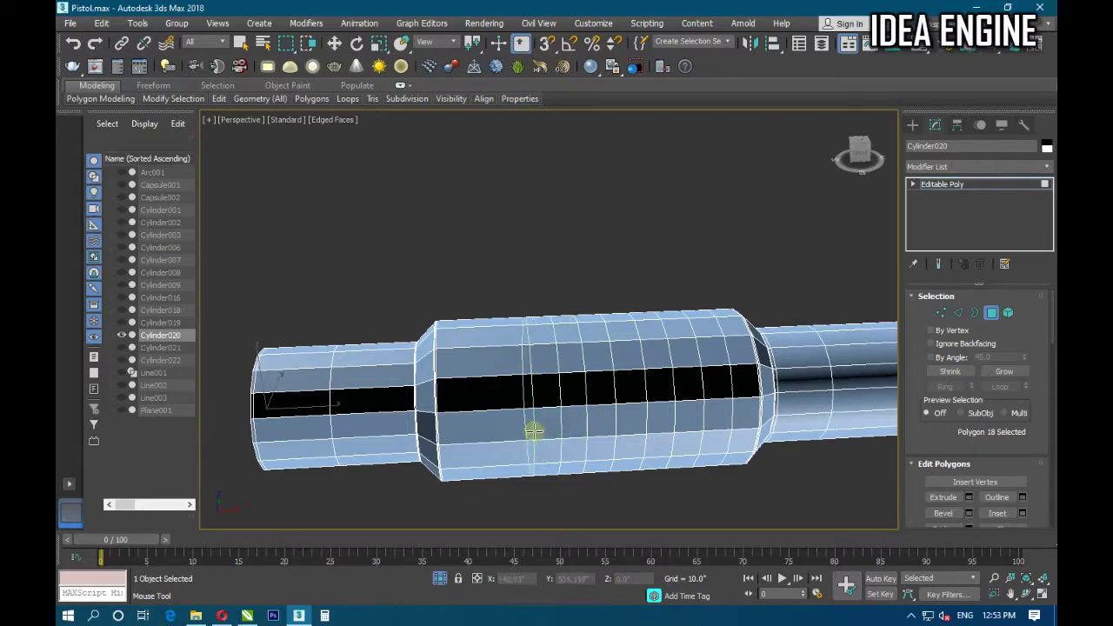
pyautogui.click(533, 431)
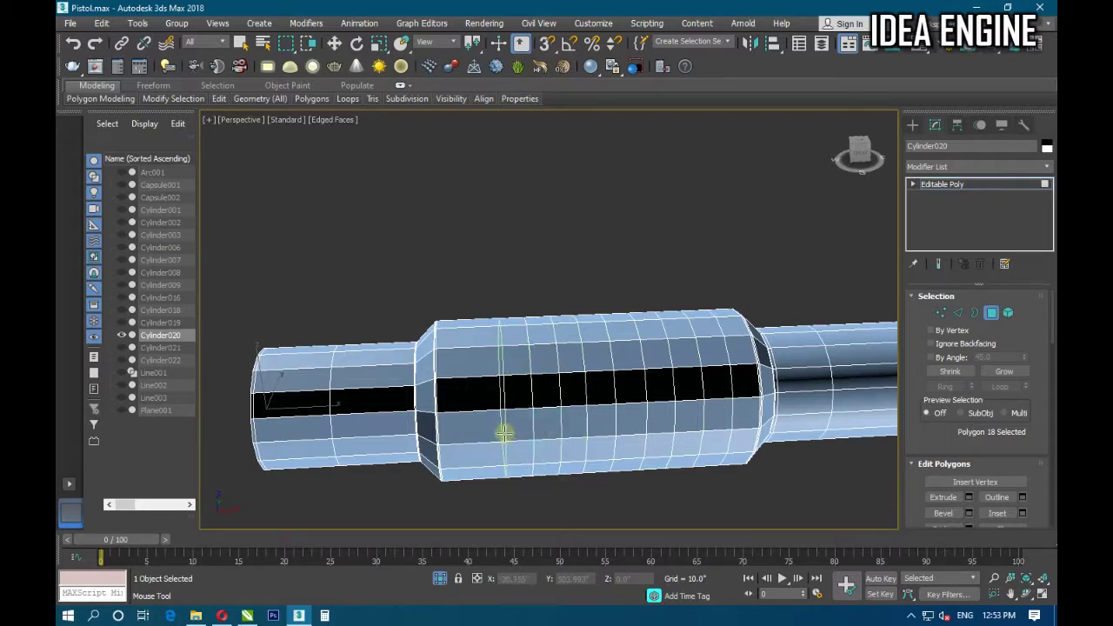
pyautogui.click(502, 433)
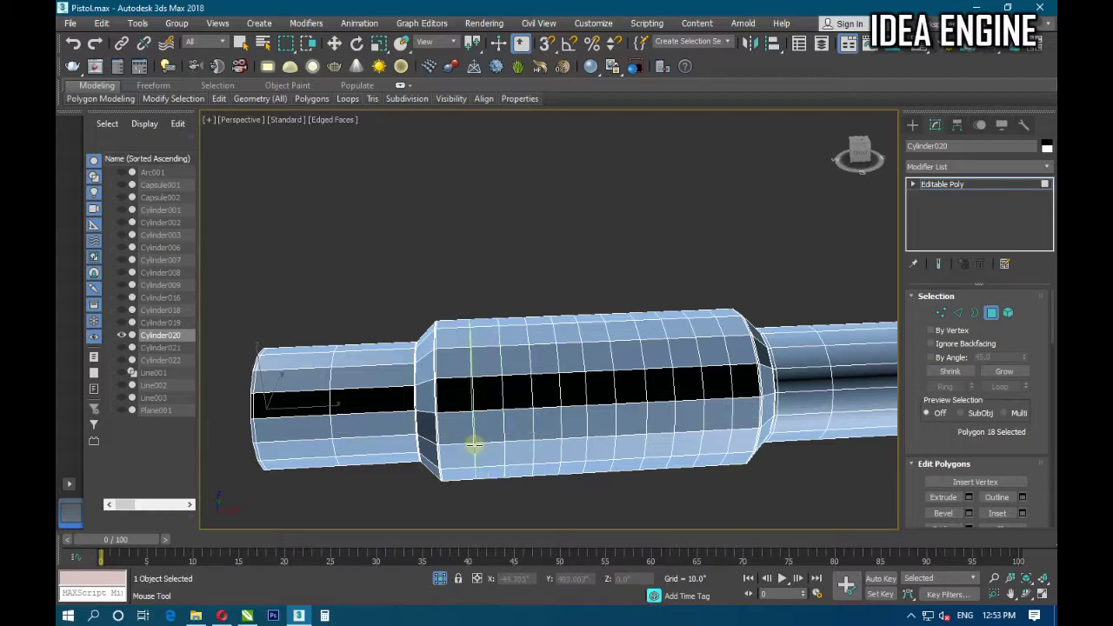
pyautogui.click(471, 447)
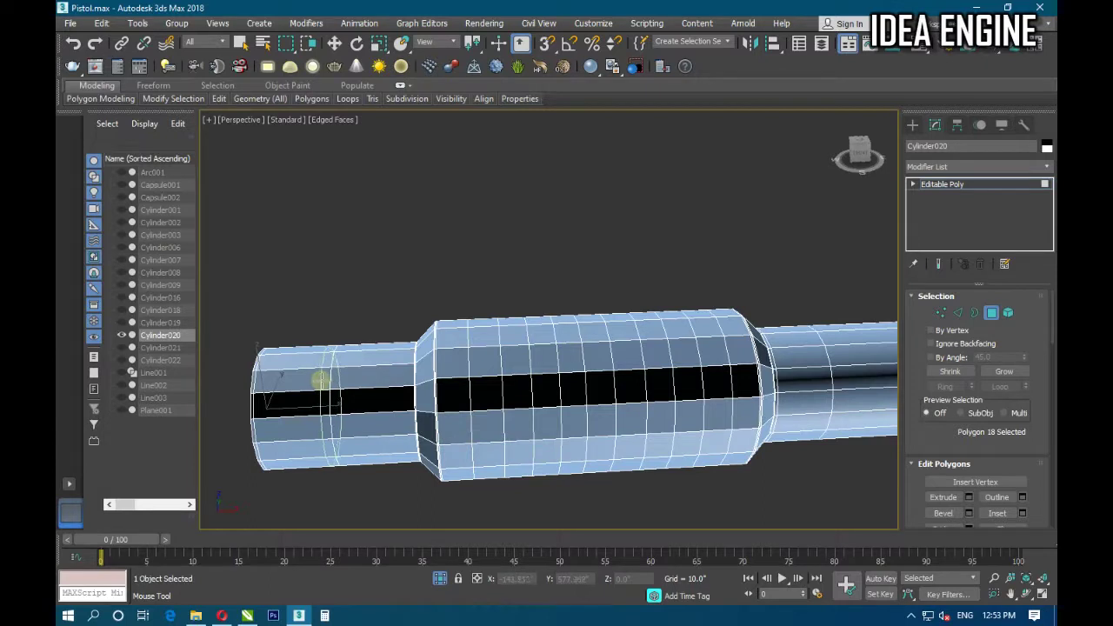
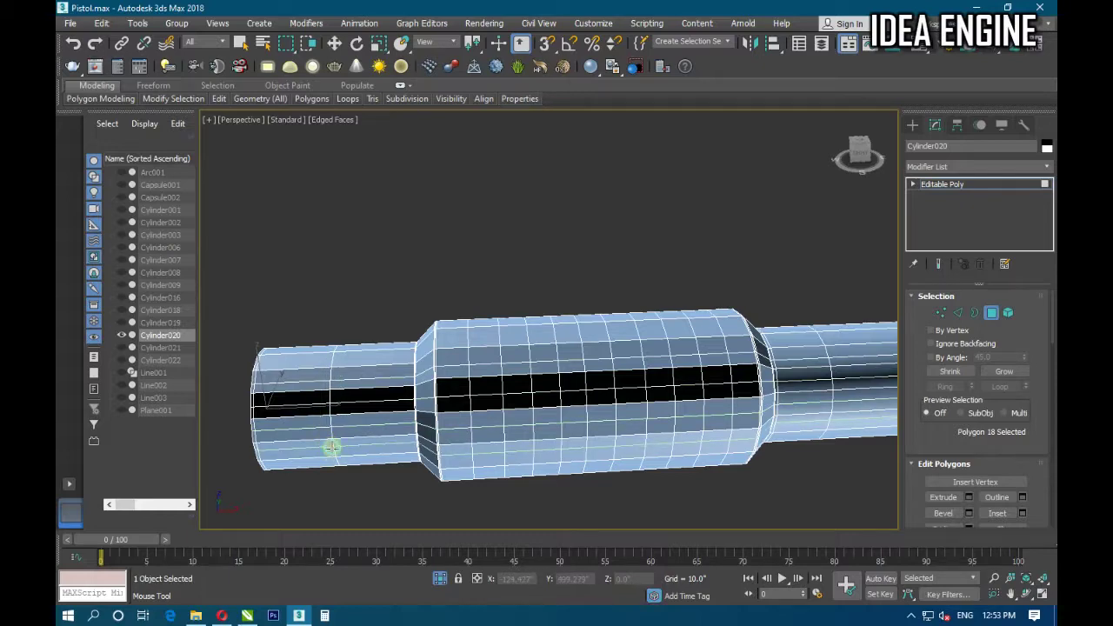
# Orbit around the cylinder to inspect the selected face strip from several angles.
pyautogui.moveTo(363, 388)
pyautogui.keyDown('alt'); pyautogui.mouseDown(button='middle')
pyautogui.moveTo(368, 414)
pyautogui.moveTo(340, 390)
pyautogui.mouseUp(button='middle'); pyautogui.keyUp('alt')
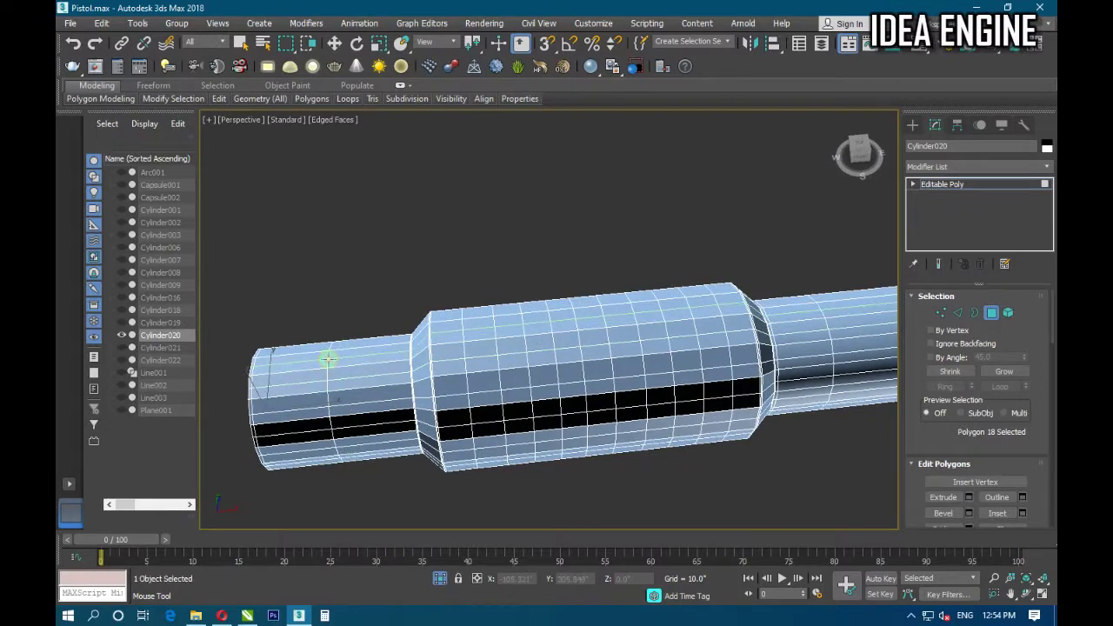
pyautogui.moveTo(328, 358)
pyautogui.keyDown('alt'); pyautogui.mouseDown(button='middle')
pyautogui.moveTo(363, 398)
pyautogui.moveTo(350, 450)
pyautogui.moveTo(339, 398)
pyautogui.mouseUp(button='middle'); pyautogui.keyUp('alt')
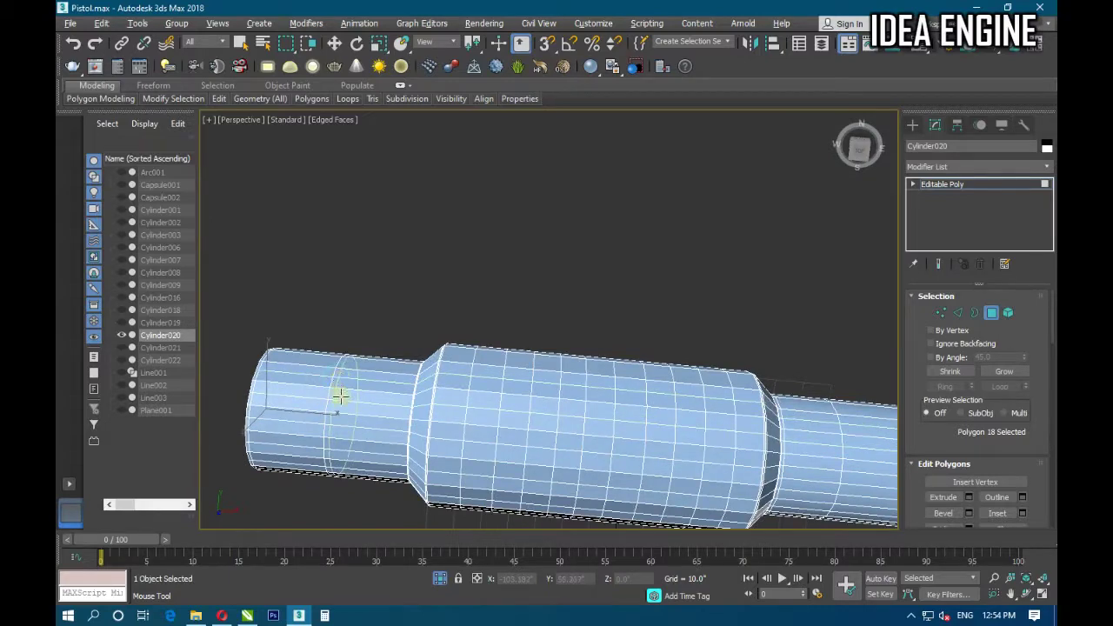
pyautogui.moveTo(340, 395)
pyautogui.keyDown('alt'); pyautogui.mouseDown(button='middle')
pyautogui.moveTo(331, 452)
pyautogui.moveTo(338, 403)
pyautogui.mouseUp(button='middle'); pyautogui.keyUp('alt')
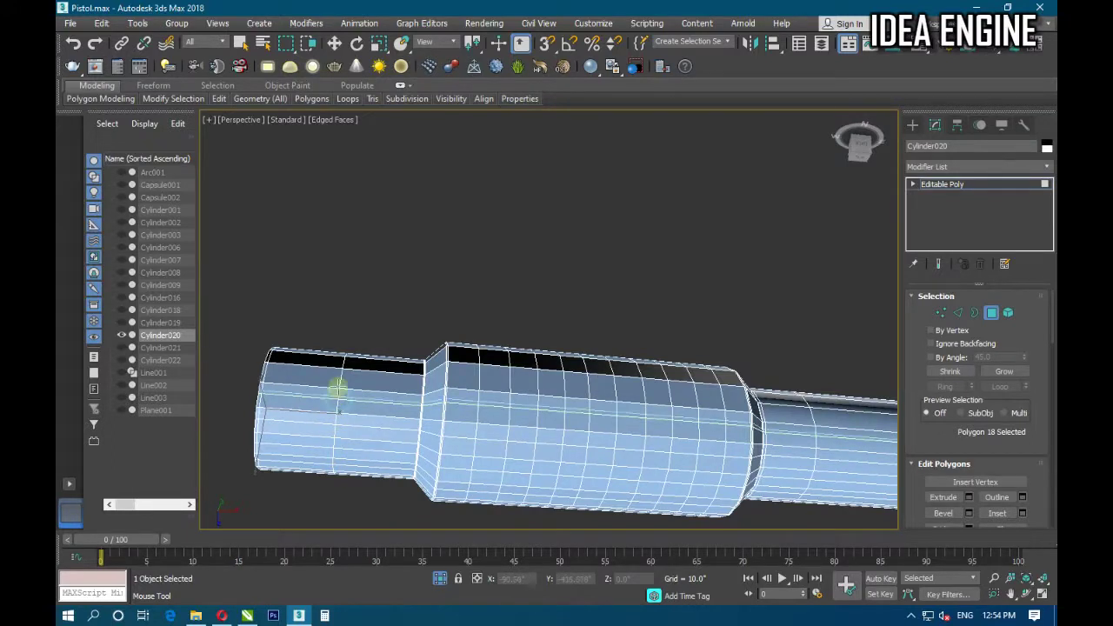
pyautogui.moveTo(339, 378)
pyautogui.keyDown('alt'); pyautogui.mouseDown(button='middle')
pyautogui.moveTo(335, 460)
pyautogui.moveTo(350, 390)
pyautogui.mouseUp(button='middle'); pyautogui.keyUp('alt')
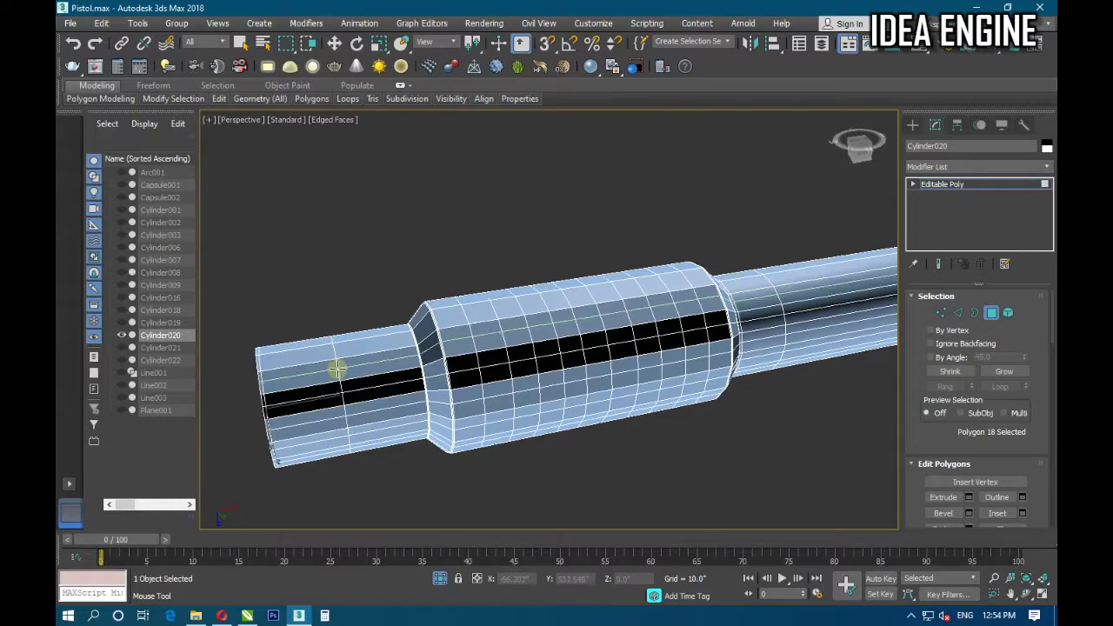
pyautogui.keyDown('alt'); pyautogui.moveTo(337, 370); pyautogui.dragTo(342, 391, button='middle'); pyautogui.keyUp('alt')
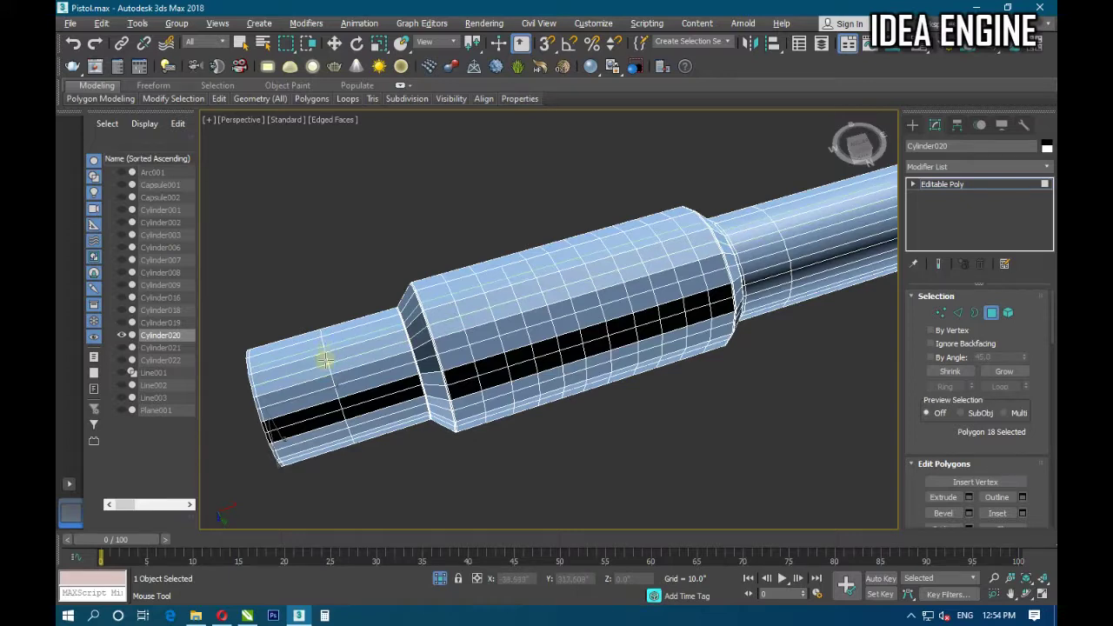
pyautogui.moveTo(324, 359)
pyautogui.keyDown('alt'); pyautogui.mouseDown(button='middle')
pyautogui.moveTo(323, 385)
pyautogui.moveTo(316, 363)
pyautogui.mouseUp(button='middle'); pyautogui.keyUp('alt')
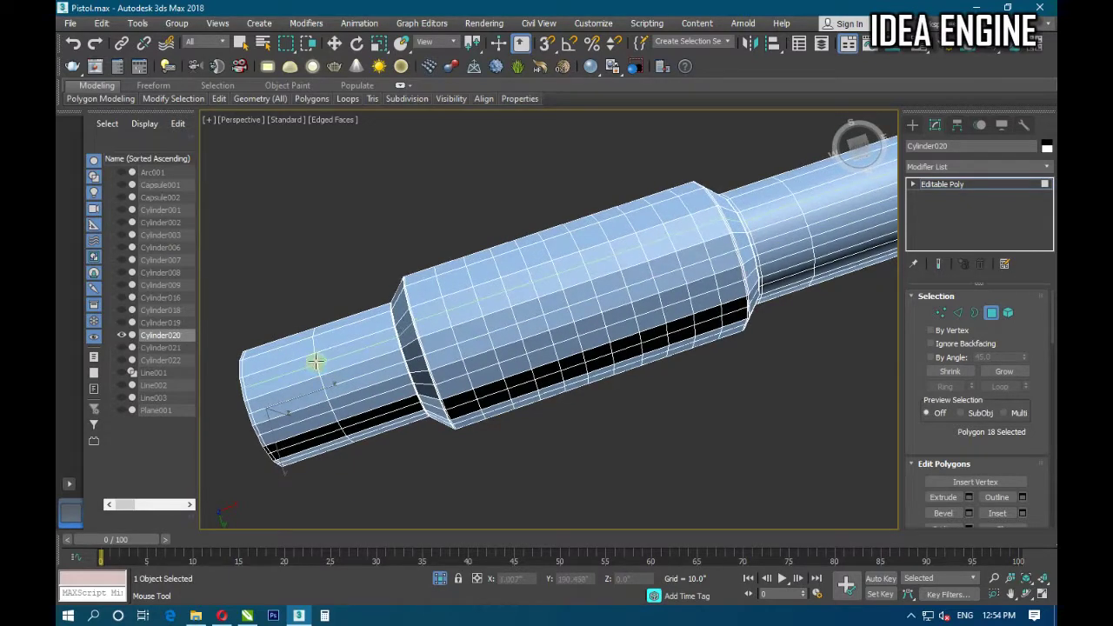
pyautogui.moveTo(316, 360)
pyautogui.keyDown('alt'); pyautogui.mouseDown(button='middle')
pyautogui.moveTo(323, 391)
pyautogui.moveTo(314, 388)
pyautogui.mouseUp(button='middle'); pyautogui.keyUp('alt')
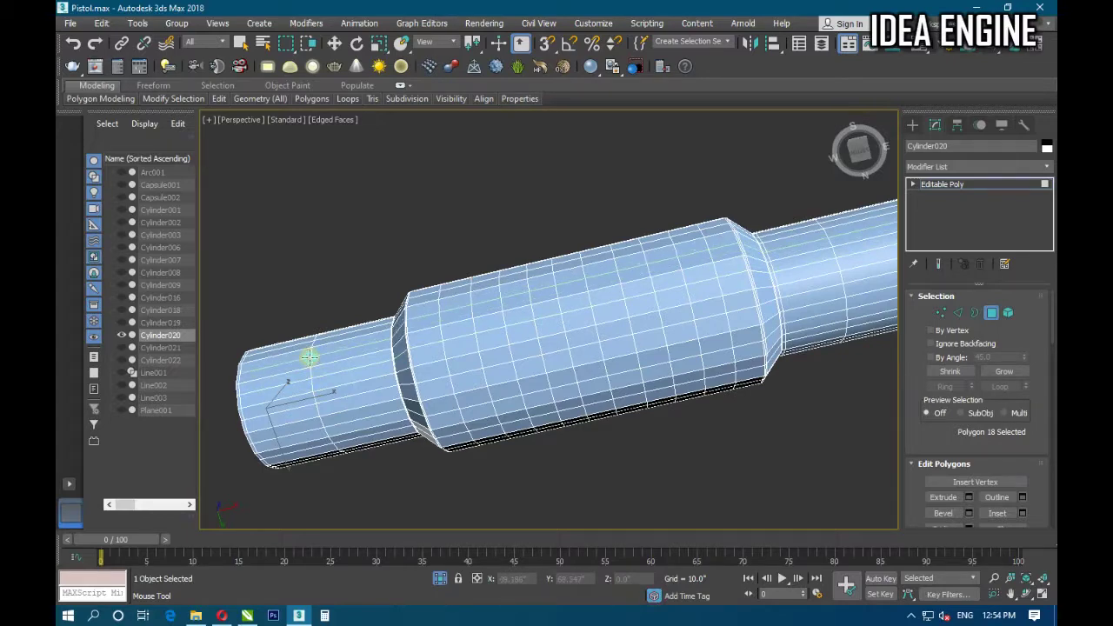
pyautogui.moveTo(309, 356)
pyautogui.keyDown('alt'); pyautogui.mouseDown(button='middle')
pyautogui.moveTo(330, 398)
pyautogui.moveTo(340, 487)
pyautogui.moveTo(383, 542)
pyautogui.moveTo(396, 517)
pyautogui.moveTo(390, 405)
pyautogui.moveTo(348, 293)
pyautogui.moveTo(425, 307)
pyautogui.mouseUp(button='middle'); pyautogui.keyUp('alt')
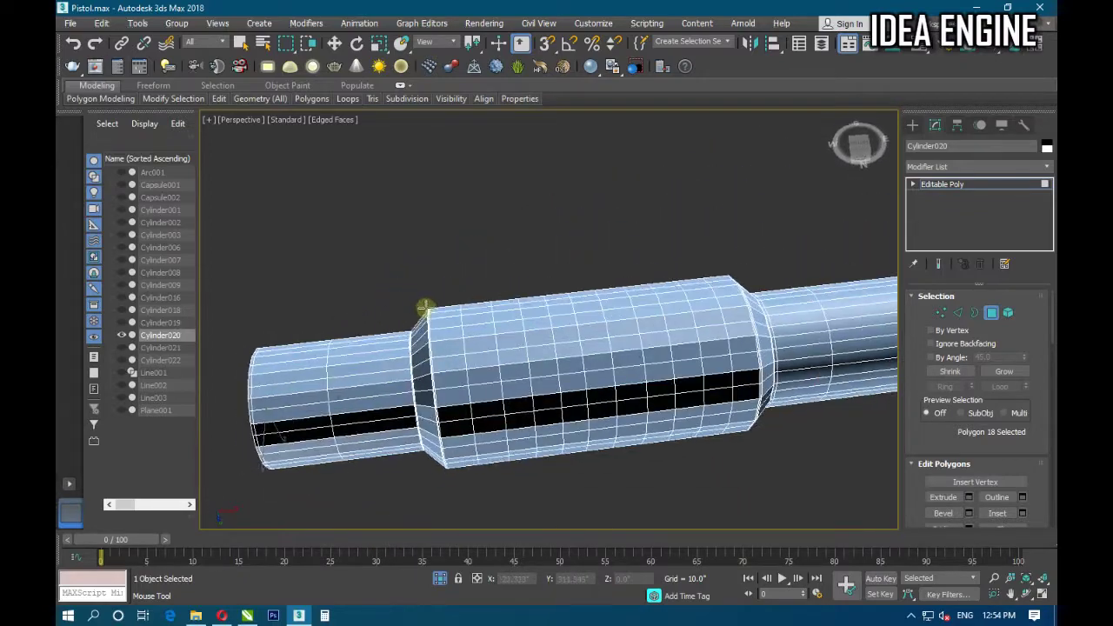
pyautogui.scroll(-5, 425, 307)
pyautogui.keyDown('alt'); pyautogui.moveTo(397, 343); pyautogui.dragTo(391, 308, button='middle'); pyautogui.keyUp('alt')
pyautogui.keyDown('alt'); pyautogui.moveTo(600, 405); pyautogui.dragTo(453, 322, button='middle'); pyautogui.keyUp('alt')
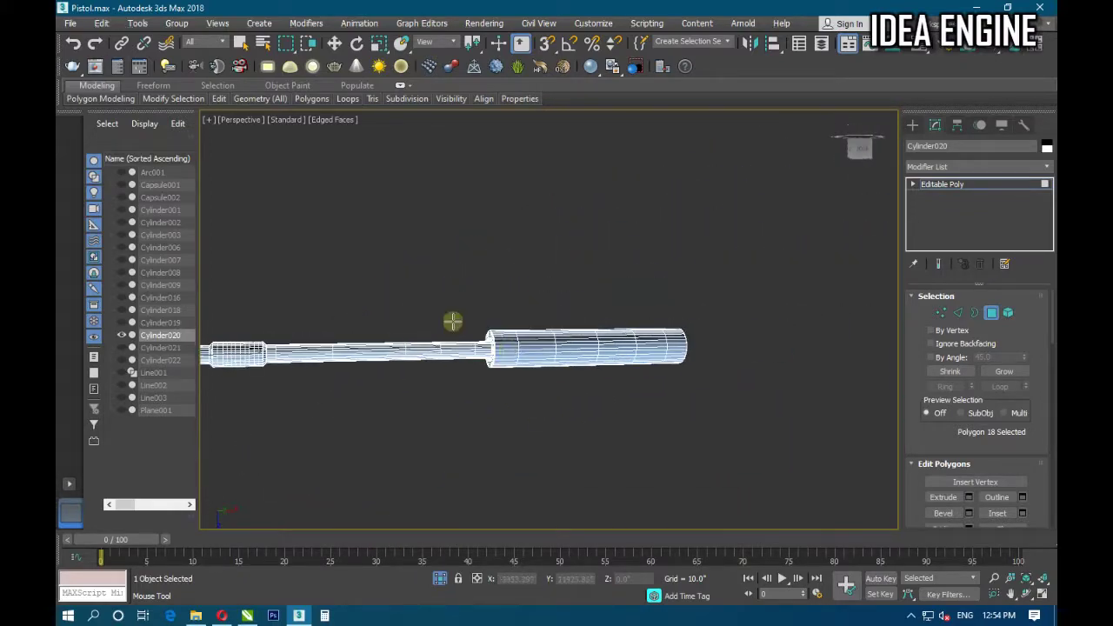
pyautogui.scroll(5, 452, 321)
pyautogui.scroll(-6, 548, 333)
pyautogui.moveTo(608, 377)
pyautogui.keyDown('alt'); pyautogui.mouseDown(button='middle')
pyautogui.moveTo(542, 370)
pyautogui.moveTo(467, 417)
pyautogui.moveTo(591, 417)
pyautogui.mouseUp(button='middle'); pyautogui.keyUp('alt')
# Exit Polygon level and enable NURMS smoothing on the barrel.
pyautogui.press('w')
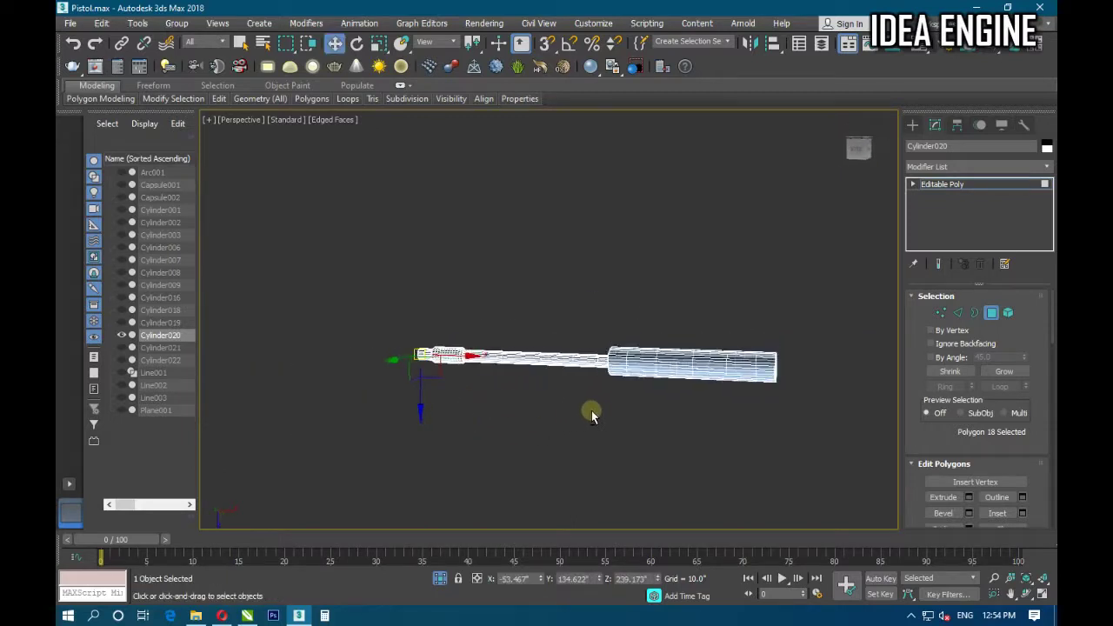
pyautogui.click(942, 184)
pyautogui.scroll(5, 507, 394)
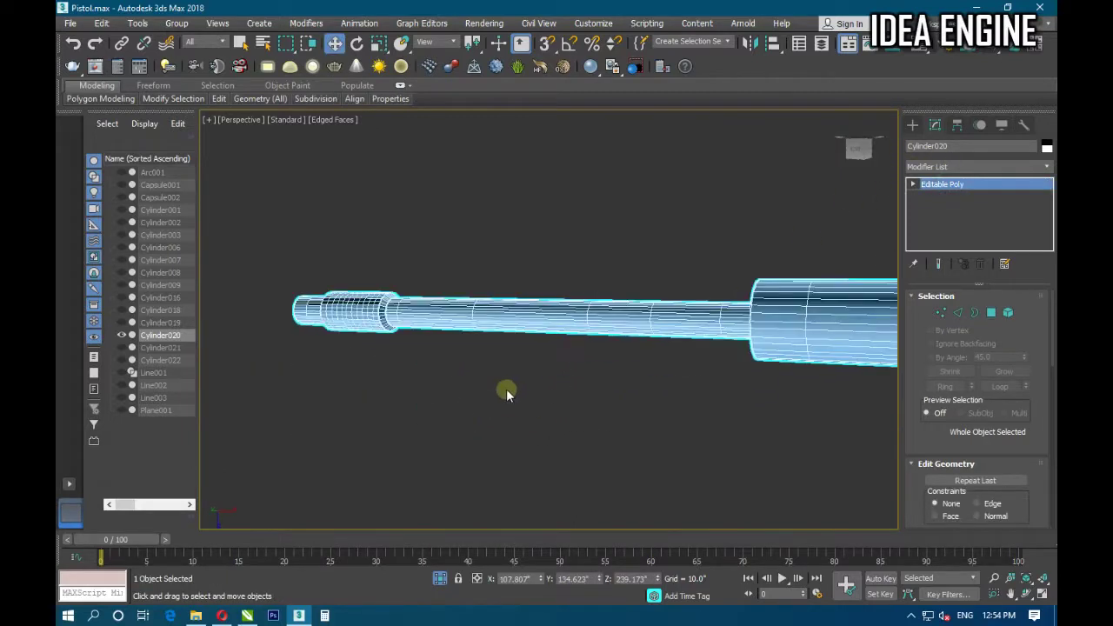
pyautogui.moveTo(507, 394)
pyautogui.keyDown('alt'); pyautogui.mouseDown(button='middle')
pyautogui.moveTo(572, 418)
pyautogui.moveTo(525, 380)
pyautogui.moveTo(457, 404)
pyautogui.moveTo(601, 392)
pyautogui.moveTo(576, 355)
pyautogui.mouseUp(button='middle'); pyautogui.keyUp('alt')
pyautogui.scroll(3, 455, 206)
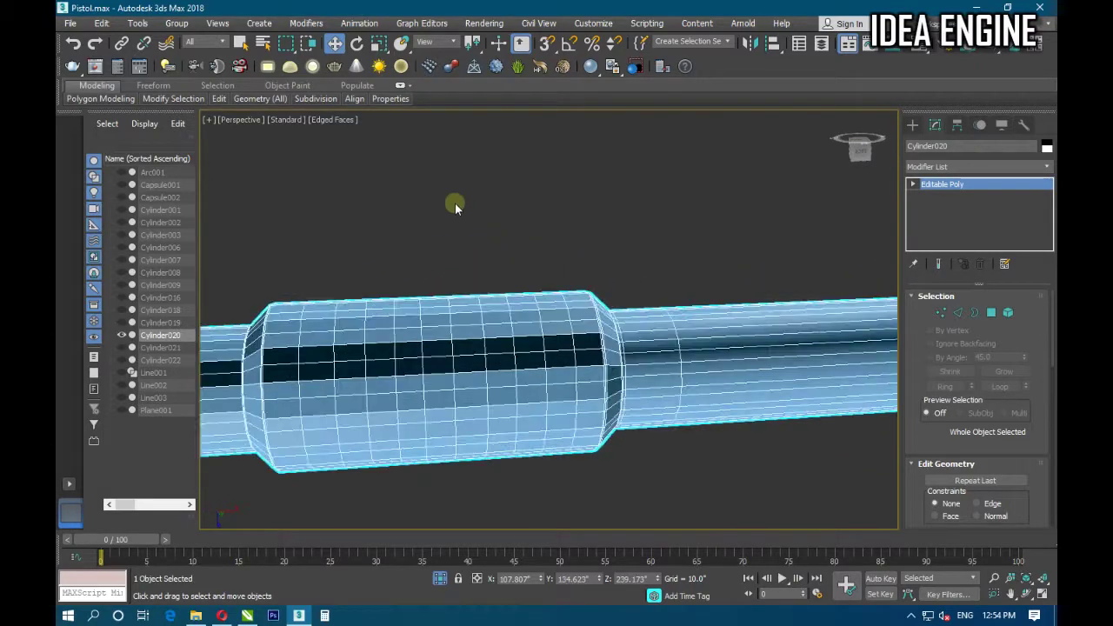
pyautogui.click(221, 99)
pyautogui.click(266, 186)
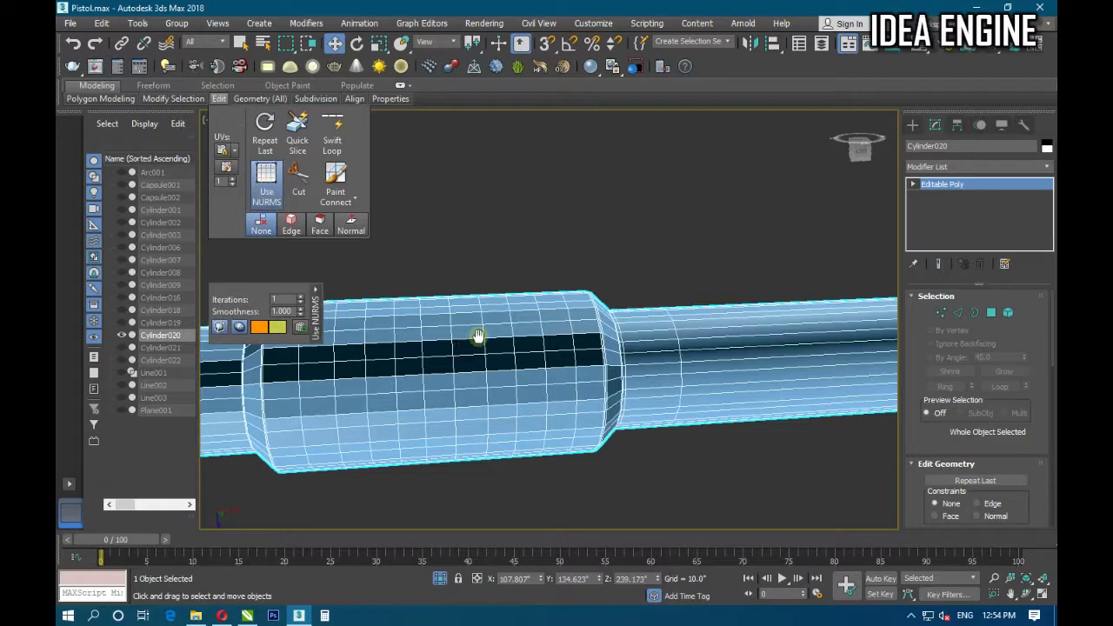
pyautogui.scroll(-5, 478, 335)
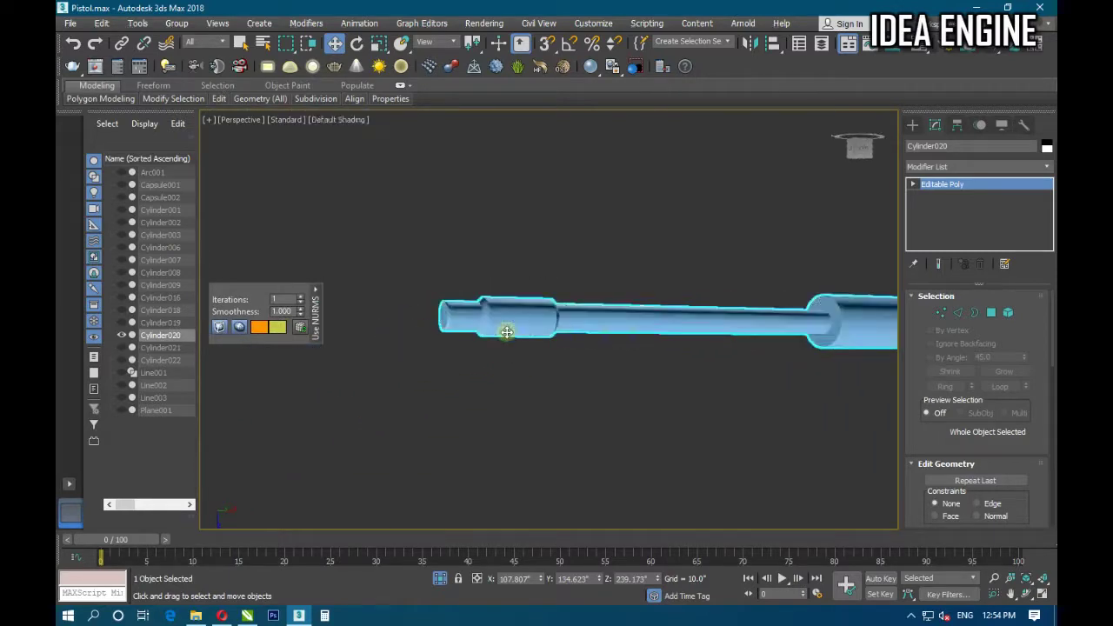
# Inspect the smoothed barrel, then turn the NURMS preview back off.
pyautogui.moveTo(506, 332)
pyautogui.keyDown('alt'); pyautogui.mouseDown(button='middle')
pyautogui.moveTo(519, 375)
pyautogui.moveTo(580, 400)
pyautogui.moveTo(452, 392)
pyautogui.moveTo(495, 419)
pyautogui.moveTo(481, 415)
pyautogui.moveTo(670, 409)
pyautogui.mouseUp(button='middle'); pyautogui.keyUp('alt')
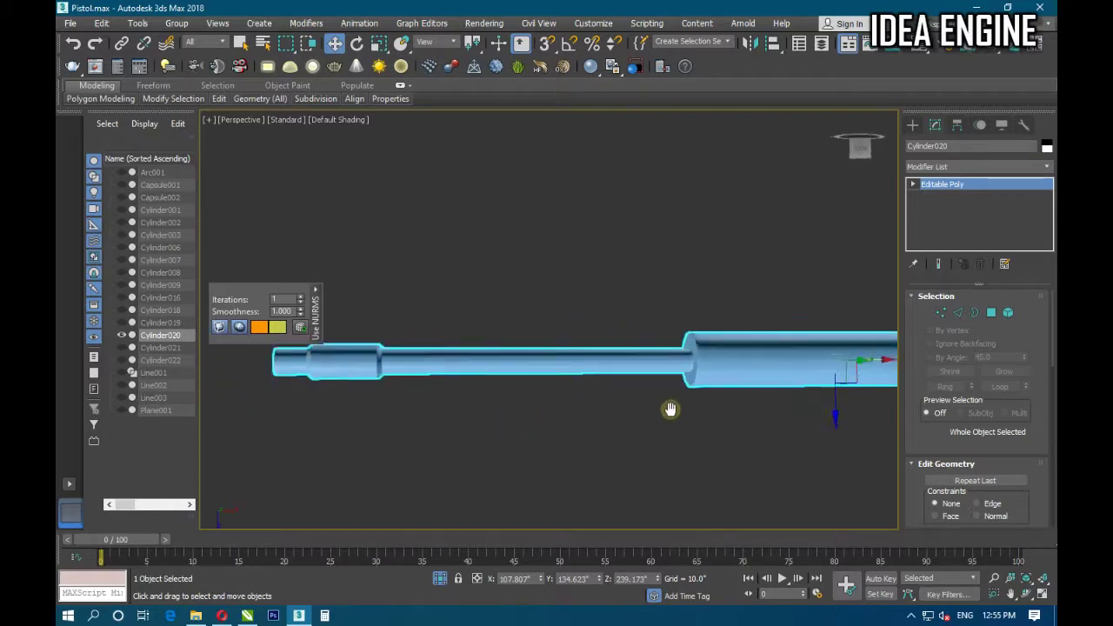
pyautogui.scroll(-1, 670, 409)
pyautogui.scroll(3, 467, 380)
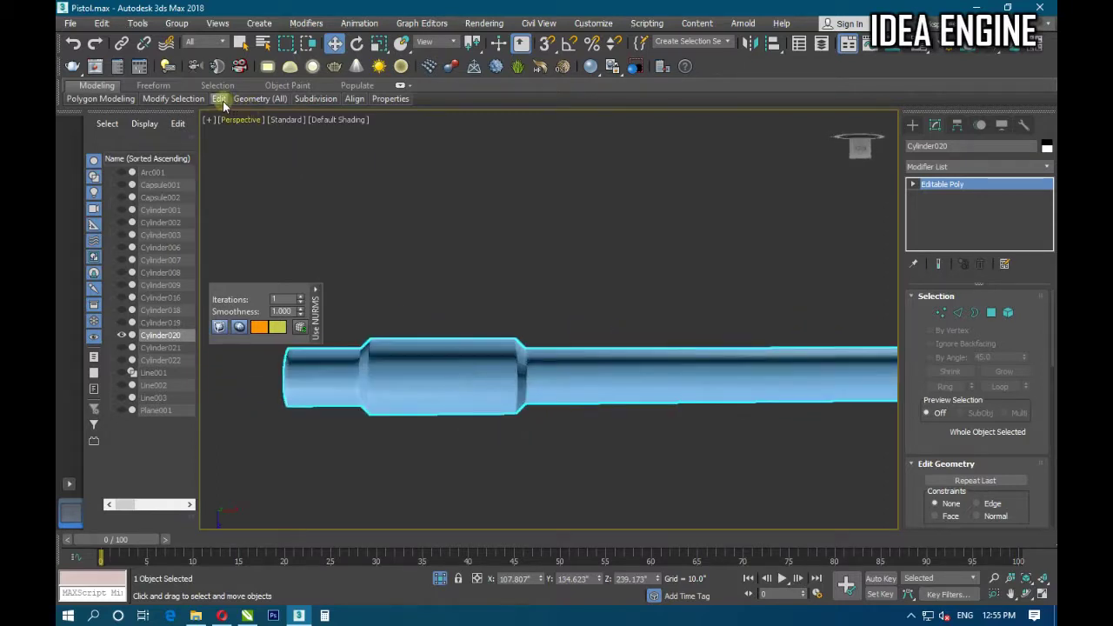
pyautogui.moveTo(219, 98)
pyautogui.click(267, 198)
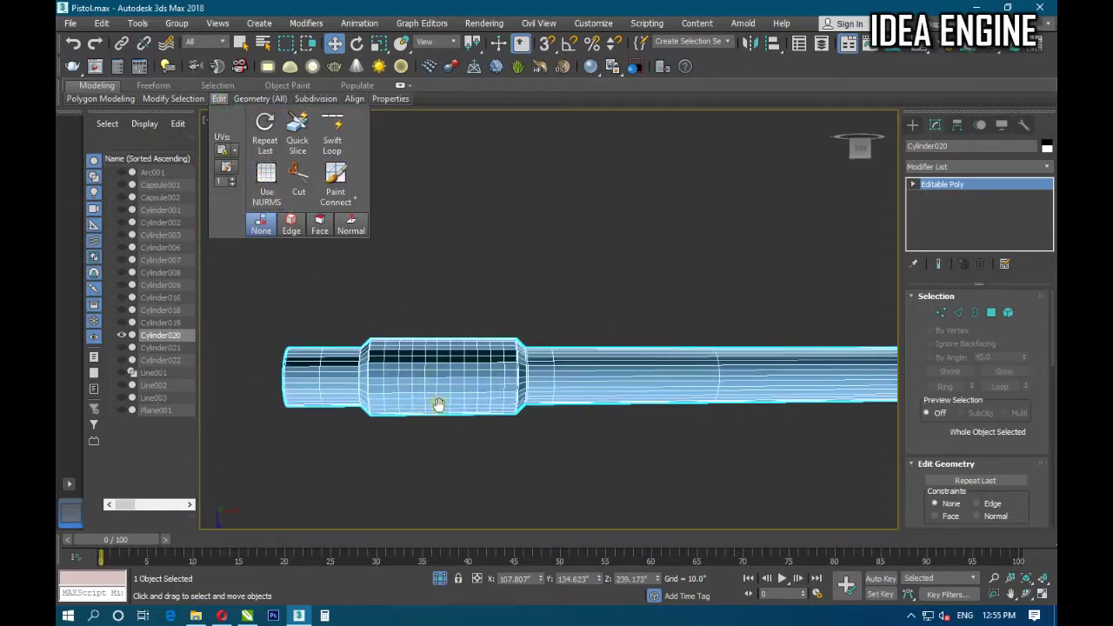
pyautogui.scroll(2, 480, 392)
pyautogui.scroll(2, 511, 381)
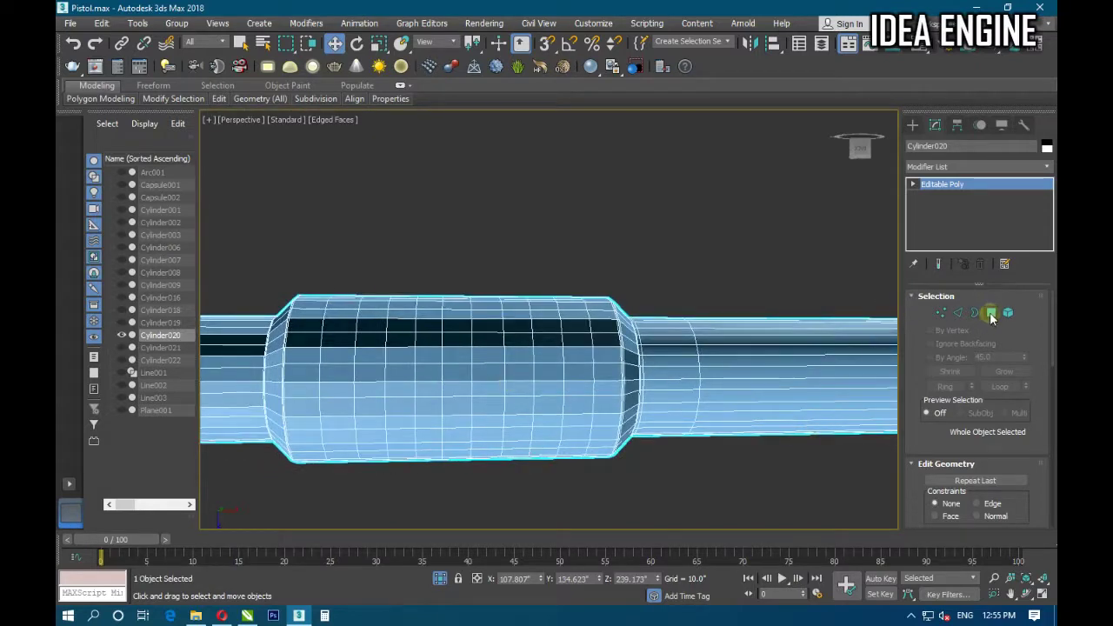
# Return to Polygon level and box-select the 352 polygons of the thick middle section.
pyautogui.click(991, 313)
pyautogui.scroll(-3, 426, 348)
pyautogui.moveTo(436, 365)
pyautogui.keyDown('alt'); pyautogui.mouseDown(button='middle')
pyautogui.moveTo(427, 366)
pyautogui.moveTo(459, 362)
pyautogui.moveTo(458, 348)
pyautogui.moveTo(443, 345)
pyautogui.mouseUp(button='middle'); pyautogui.keyUp('alt')
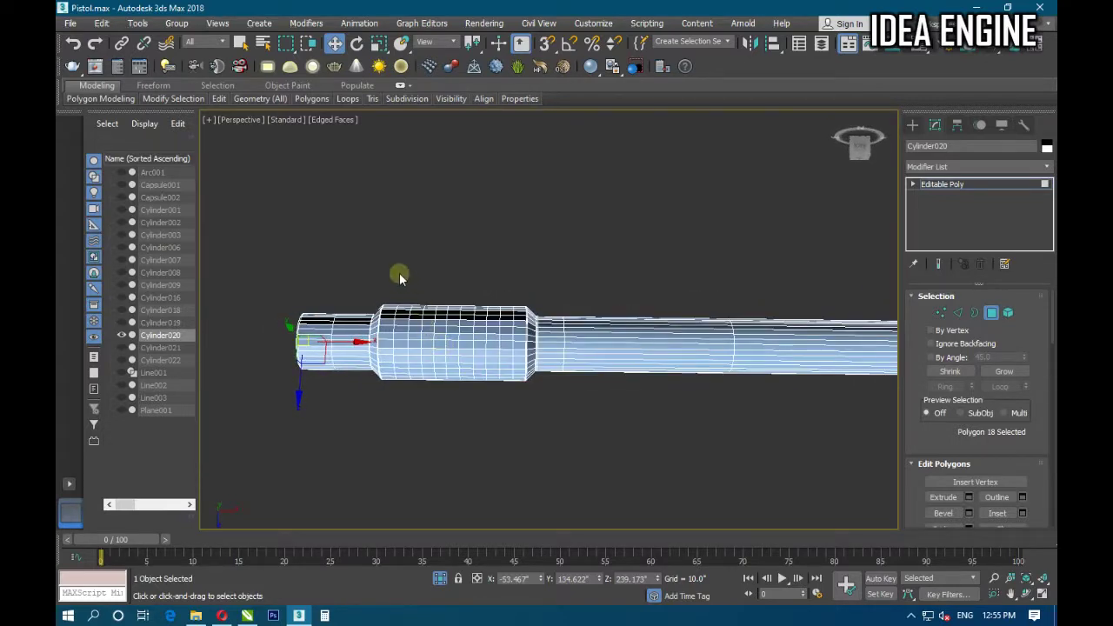
pyautogui.moveTo(390, 283)
pyautogui.mouseDown()
pyautogui.moveTo(484, 445)
pyautogui.moveTo(520, 461)
pyautogui.mouseUp()
pyautogui.moveTo(455, 356)
pyautogui.keyDown('alt'); pyautogui.mouseDown(button='middle')
pyautogui.moveTo(420, 514)
pyautogui.moveTo(373, 393)
pyautogui.moveTo(484, 455)
pyautogui.moveTo(485, 476)
pyautogui.moveTo(465, 449)
pyautogui.mouseUp(button='middle'); pyautogui.keyUp('alt')
pyautogui.scroll(5, 420, 303)
pyautogui.moveTo(419, 303)
pyautogui.keyDown('alt'); pyautogui.mouseDown(button='middle')
pyautogui.moveTo(427, 288)
pyautogui.moveTo(422, 322)
pyautogui.moveTo(452, 330)
pyautogui.mouseUp(button='middle'); pyautogui.keyUp('alt')
pyautogui.scroll(-3, 1000, 434)
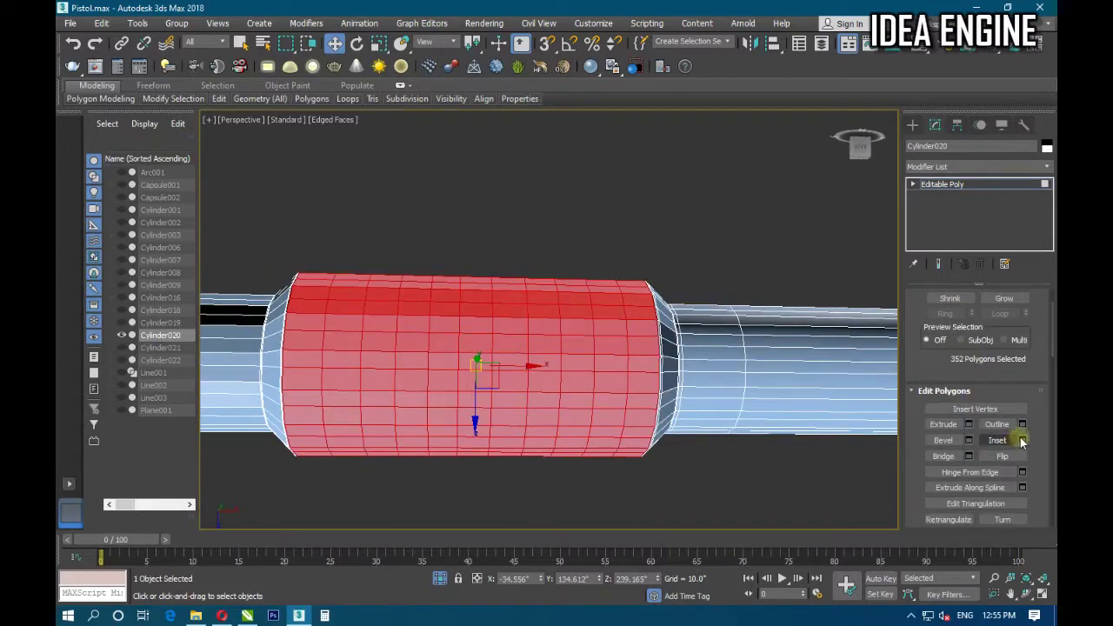
# Inset the selected polygons By Polygon with an amount of 0.108.
pyautogui.click(1021, 439)
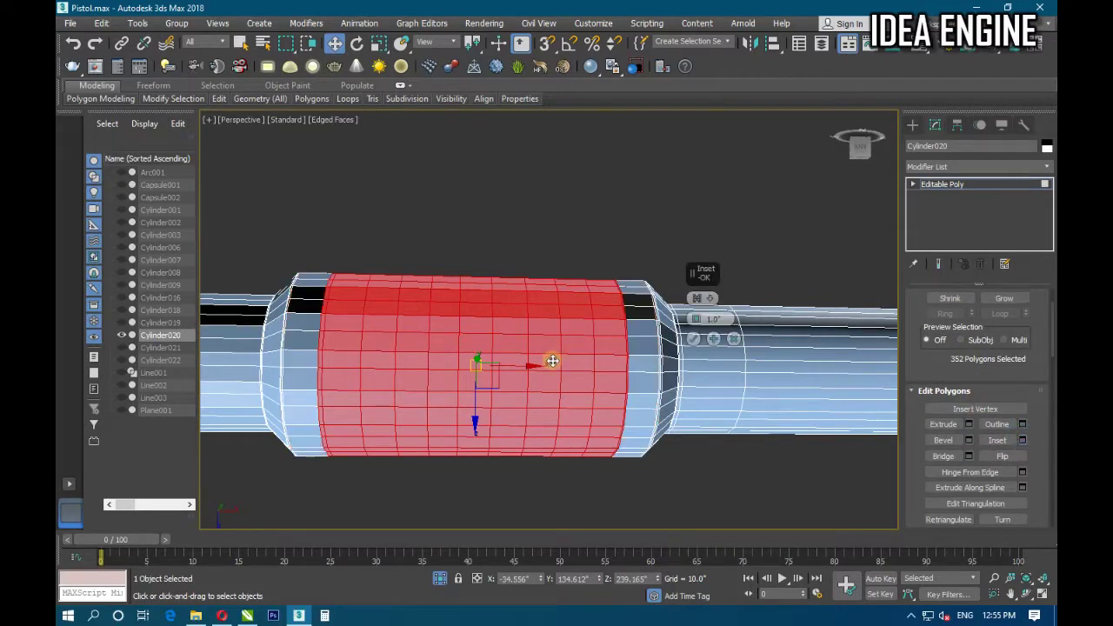
pyautogui.click(697, 298)
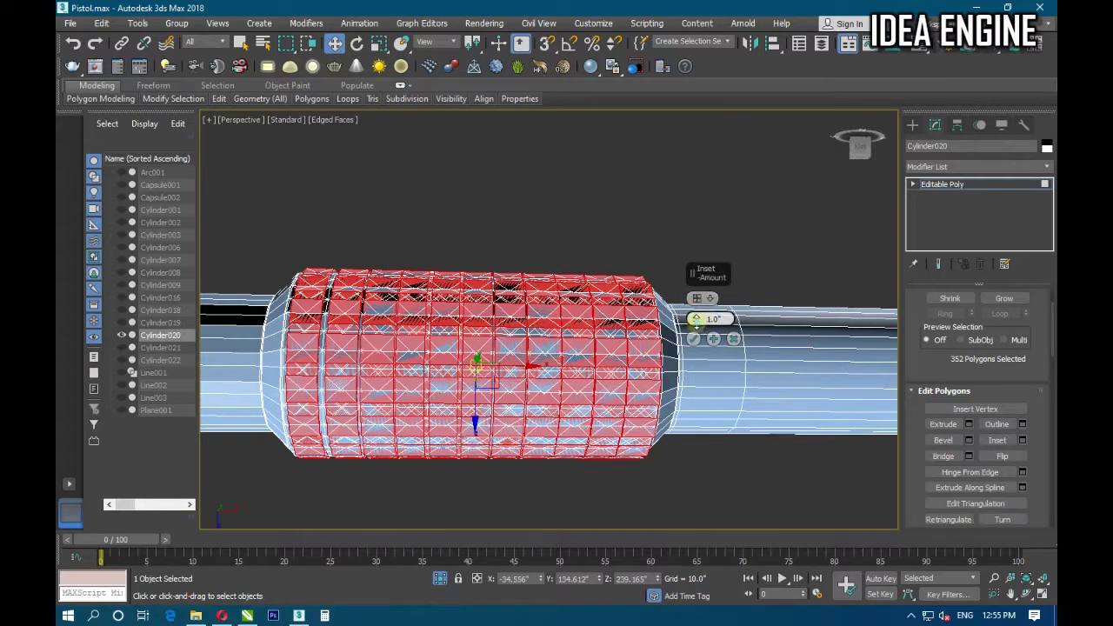
pyautogui.moveTo(696, 320); pyautogui.dragTo(696, 317)
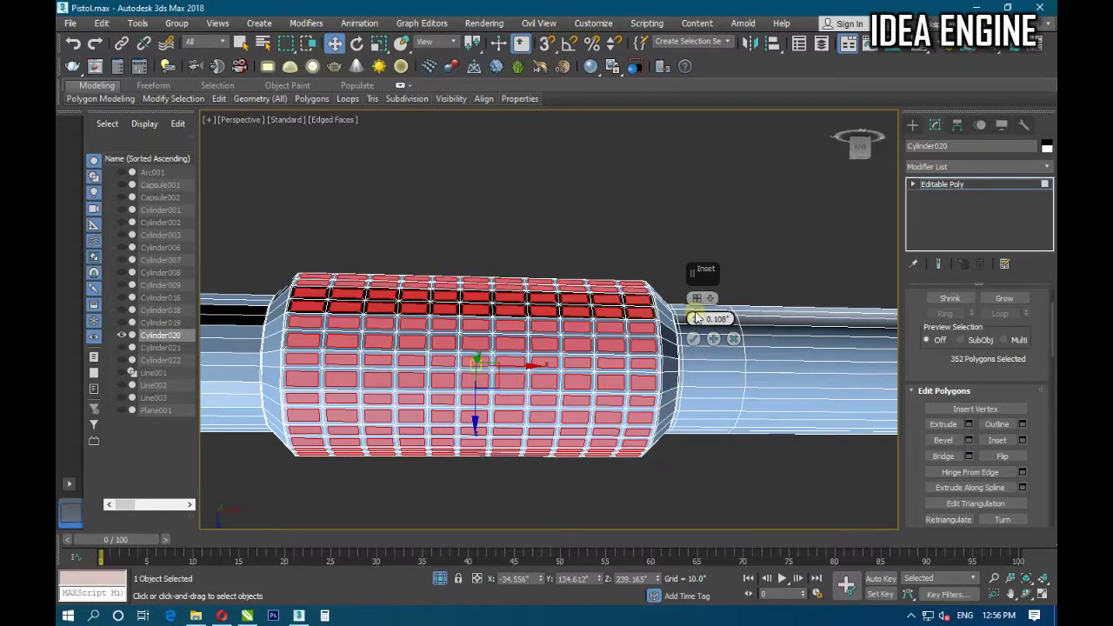
pyautogui.moveTo(509, 374)
pyautogui.keyDown('alt'); pyautogui.mouseDown(button='middle')
pyautogui.moveTo(505, 450)
pyautogui.moveTo(508, 409)
pyautogui.mouseUp(button='middle'); pyautogui.keyUp('alt')
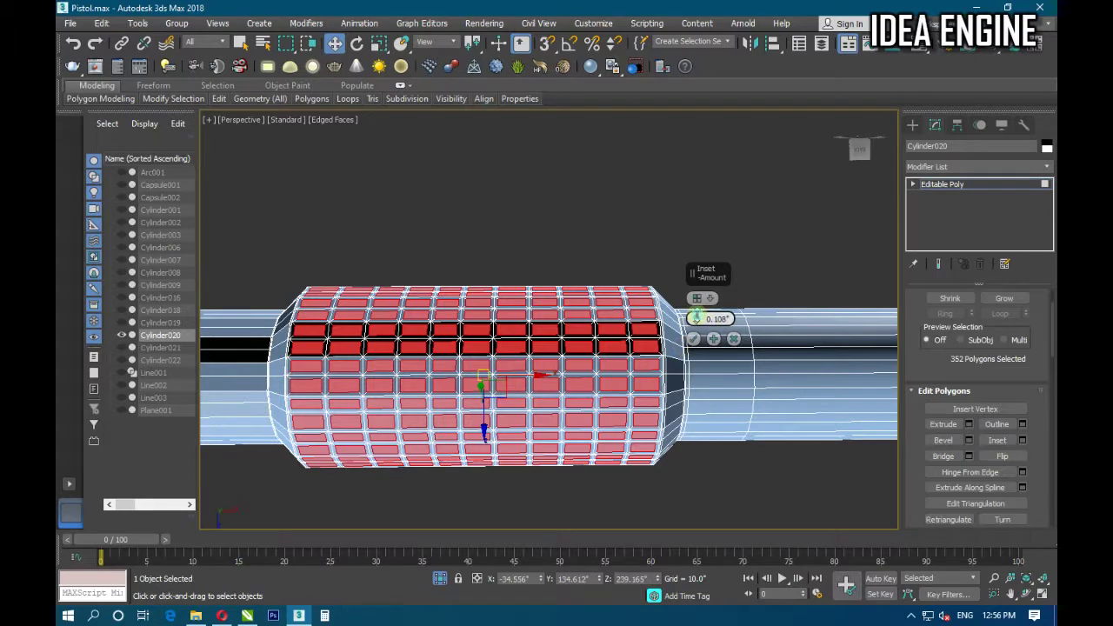
pyautogui.moveTo(696, 316); pyautogui.dragTo(701, 321)
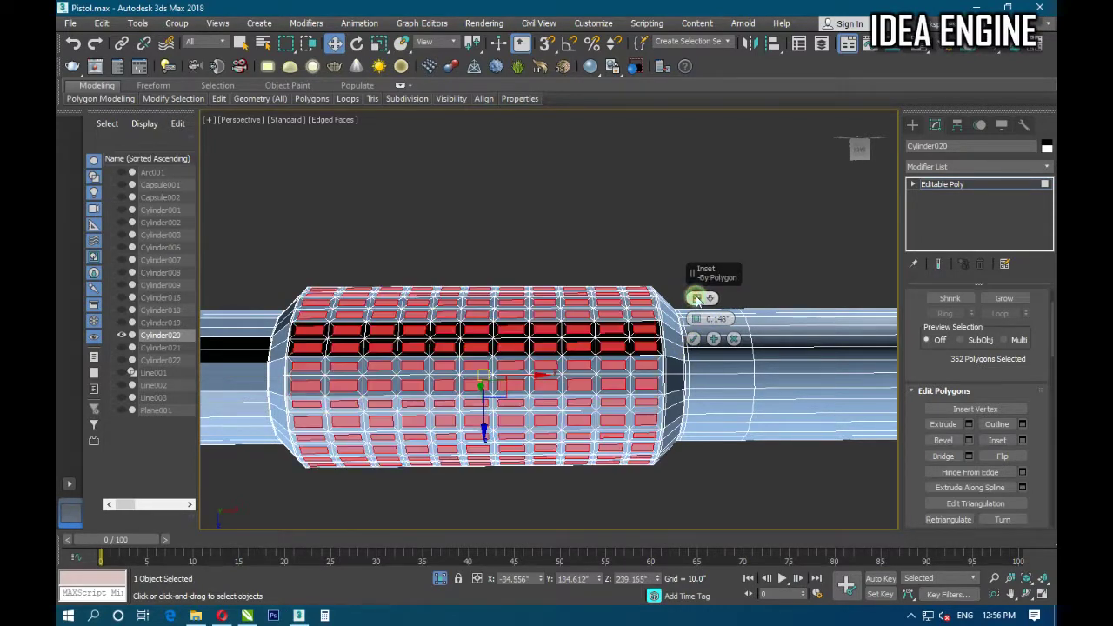
pyautogui.moveTo(699, 321); pyautogui.dragTo(695, 328)
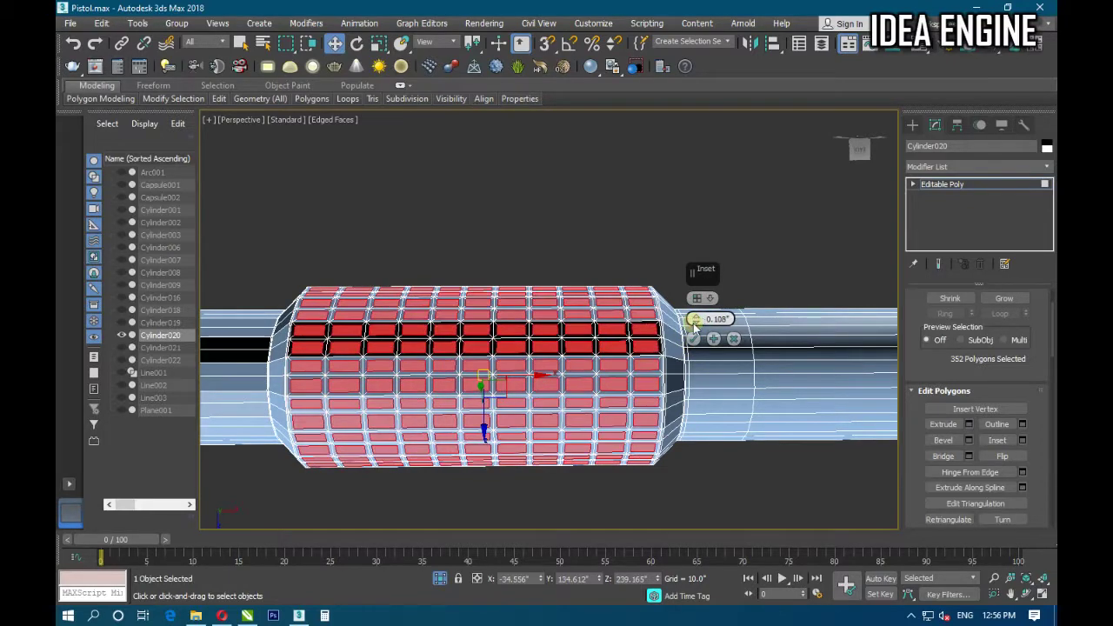
pyautogui.click(692, 338)
pyautogui.moveTo(690, 340)
pyautogui.keyDown('alt'); pyautogui.mouseDown(button='middle')
pyautogui.moveTo(575, 331)
pyautogui.moveTo(806, 343)
pyautogui.mouseUp(button='middle'); pyautogui.keyUp('alt')
pyautogui.scroll(-2, 556, 435)
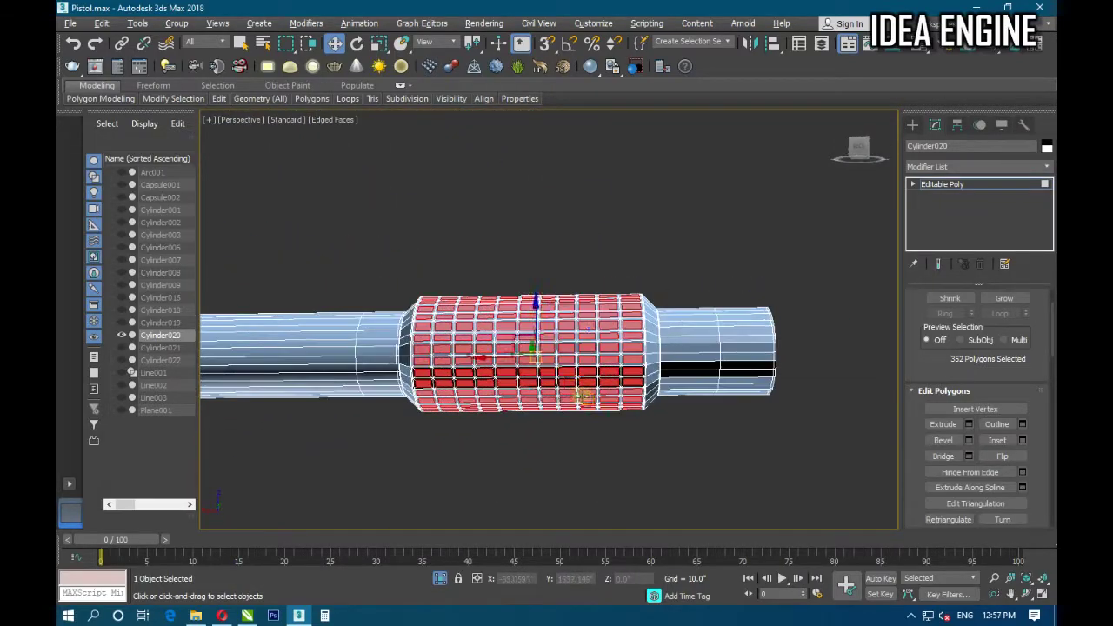
# Extrude the inset polygons into shallow blocks 0.089 high.
pyautogui.click(969, 425)
pyautogui.moveTo(542, 374)
pyautogui.keyDown('alt'); pyautogui.mouseDown(button='middle')
pyautogui.moveTo(509, 368)
pyautogui.moveTo(494, 415)
pyautogui.moveTo(635, 370)
pyautogui.mouseUp(button='middle'); pyautogui.keyUp('alt')
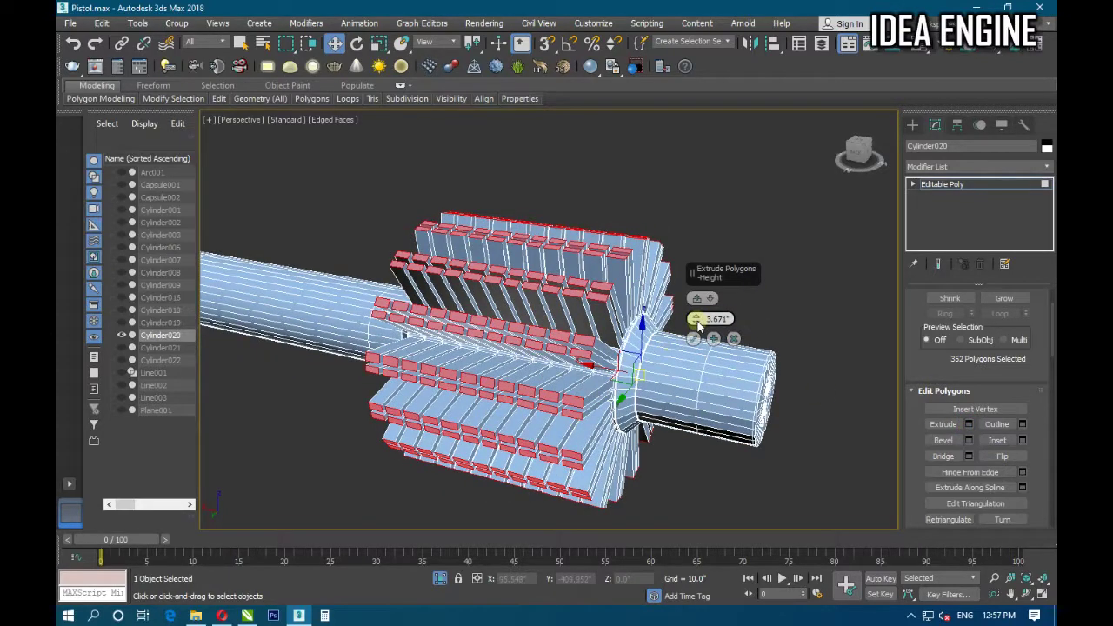
pyautogui.moveTo(698, 324); pyautogui.dragTo(696, 339)
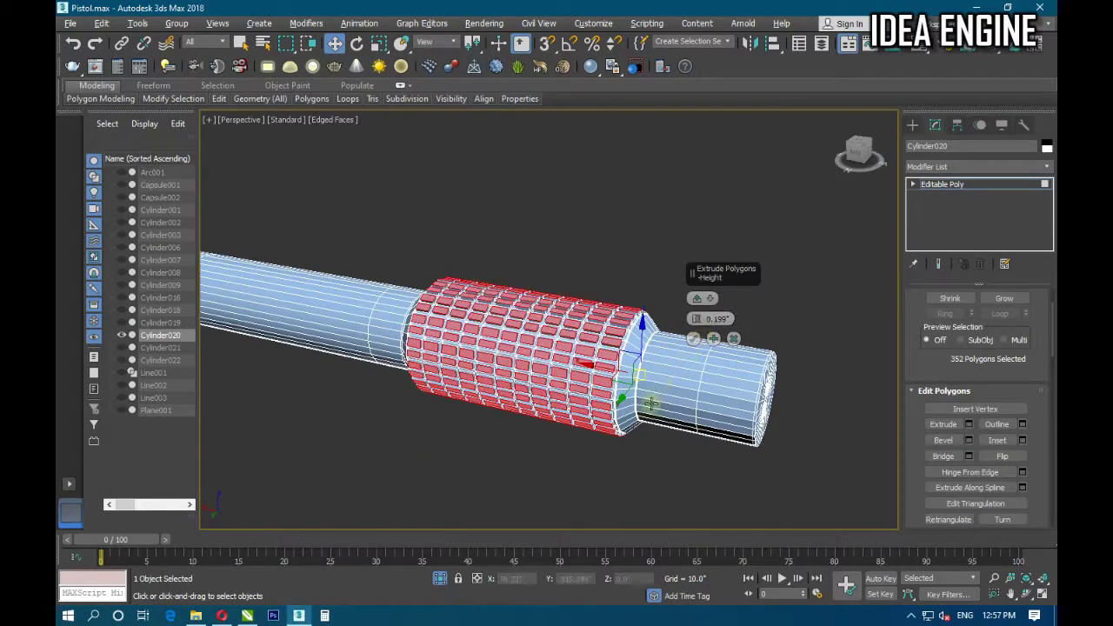
pyautogui.scroll(2, 644, 391)
pyautogui.scroll(5, 626, 357)
pyautogui.scroll(2, 618, 330)
pyautogui.scroll(3, 613, 294)
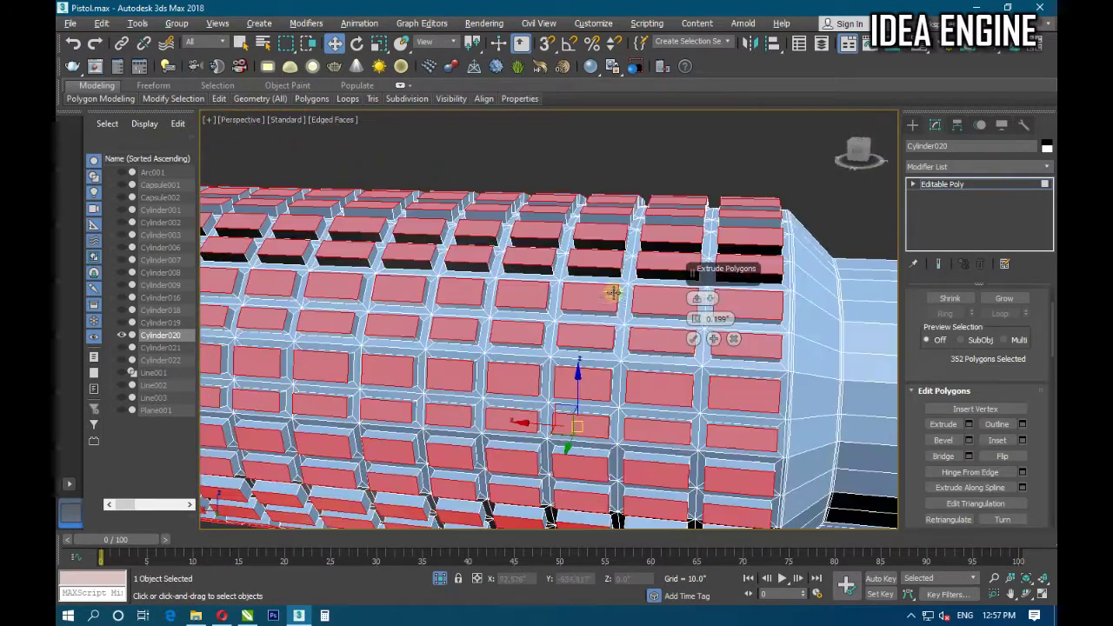
pyautogui.keyDown('alt'); pyautogui.moveTo(613, 293); pyautogui.dragTo(609, 298, button='middle'); pyautogui.keyUp('alt')
pyautogui.moveTo(696, 326); pyautogui.dragTo(571, 377)
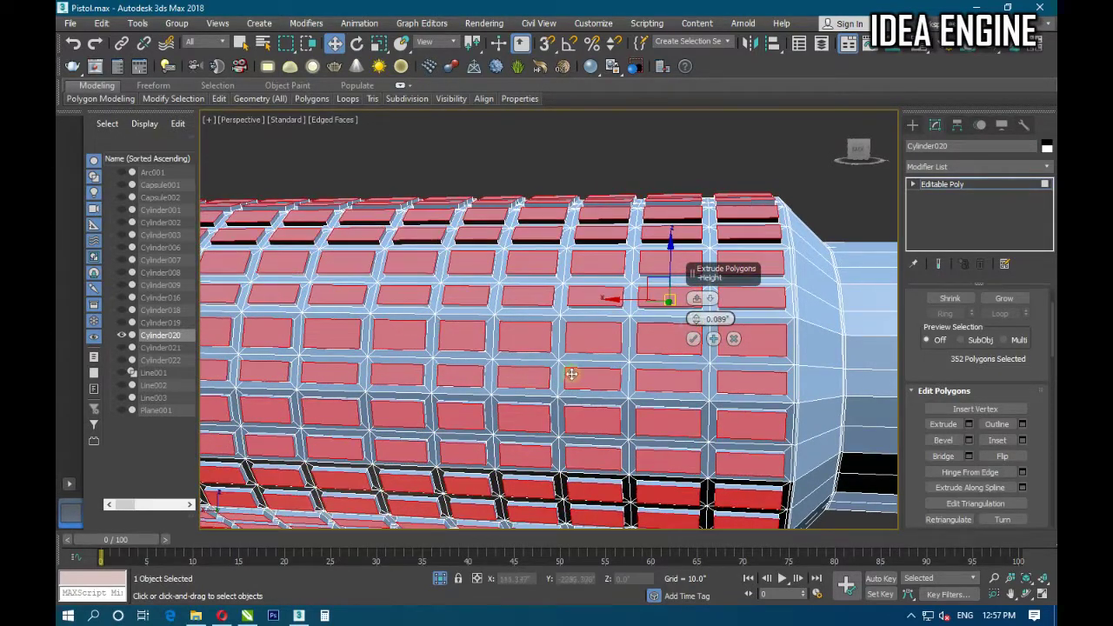
pyautogui.moveTo(571, 378)
pyautogui.keyDown('alt'); pyautogui.mouseDown(button='middle')
pyautogui.moveTo(603, 275)
pyautogui.moveTo(634, 244)
pyautogui.moveTo(557, 166)
pyautogui.moveTo(561, 90)
pyautogui.moveTo(563, 241)
pyautogui.moveTo(583, 369)
pyautogui.moveTo(661, 365)
pyautogui.mouseUp(button='middle'); pyautogui.keyUp('alt')
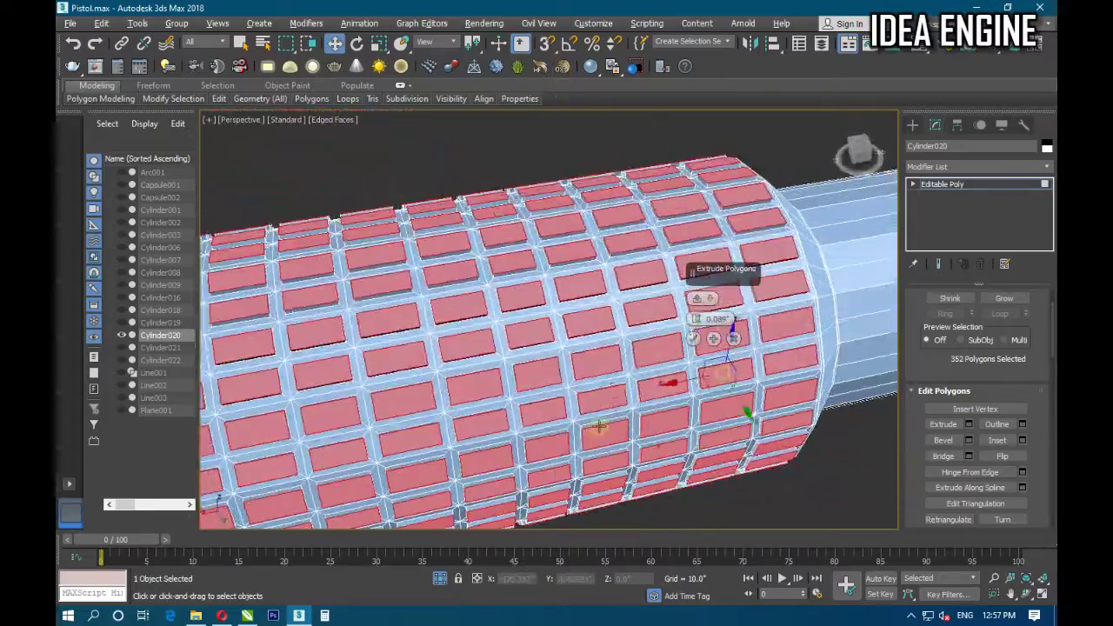
pyautogui.click(696, 339)
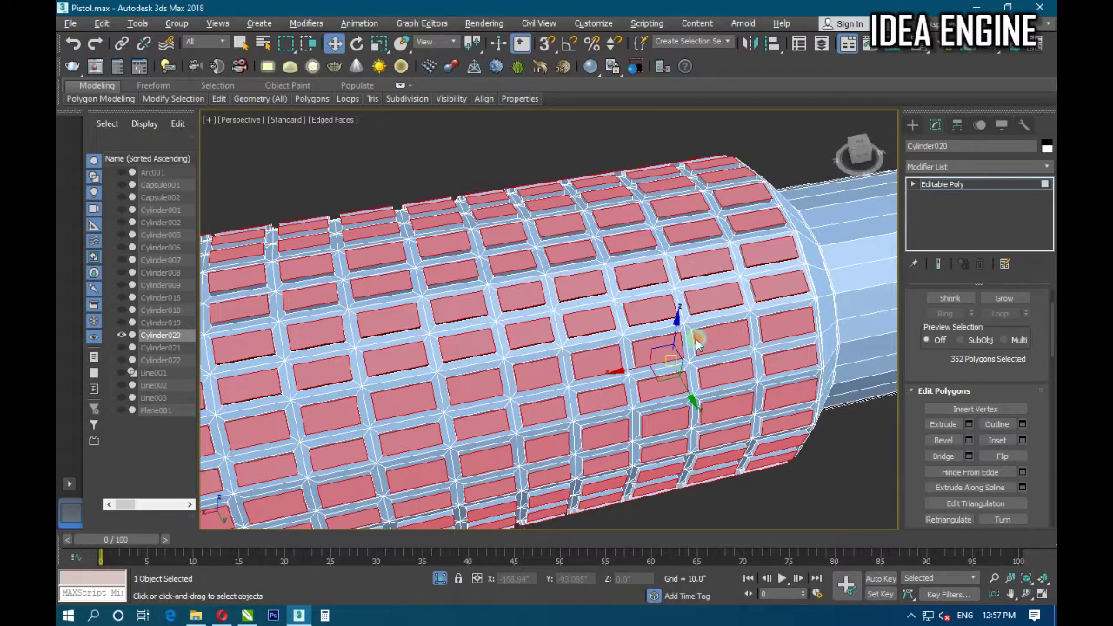
# Exit Polygon level and frame the cylinder in a horizontal side view.
pyautogui.click(944, 184)
pyautogui.press('z')
pyautogui.scroll(-5, 610, 246)
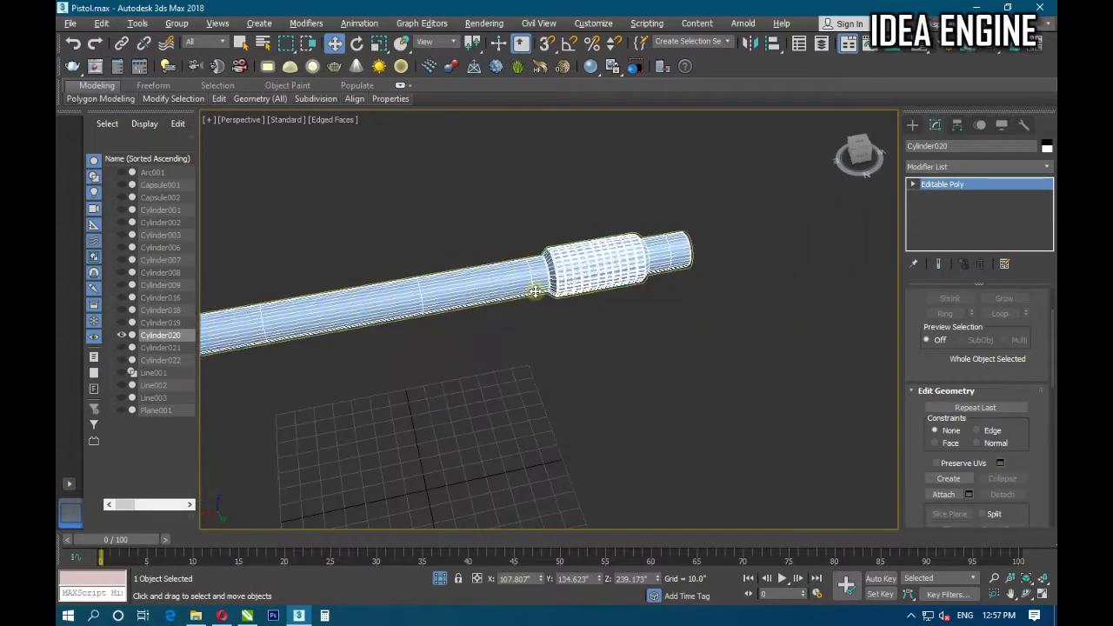
pyautogui.moveTo(534, 290)
pyautogui.keyDown('alt'); pyautogui.mouseDown(button='middle')
pyautogui.moveTo(763, 220)
pyautogui.moveTo(699, 240)
pyautogui.mouseUp(button='middle'); pyautogui.keyUp('alt')
pyautogui.scroll(-3, 736, 322)
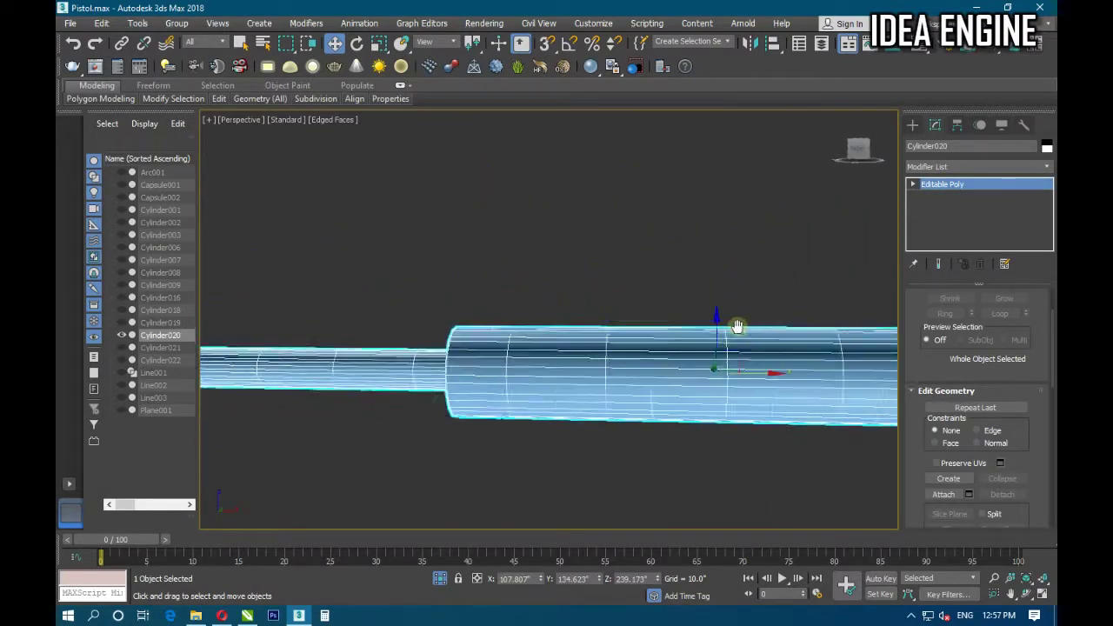
pyautogui.scroll(-3, 530, 392)
# End isolation and draw a box positioned over the revolver's grip area.
pyautogui.click(442, 579)
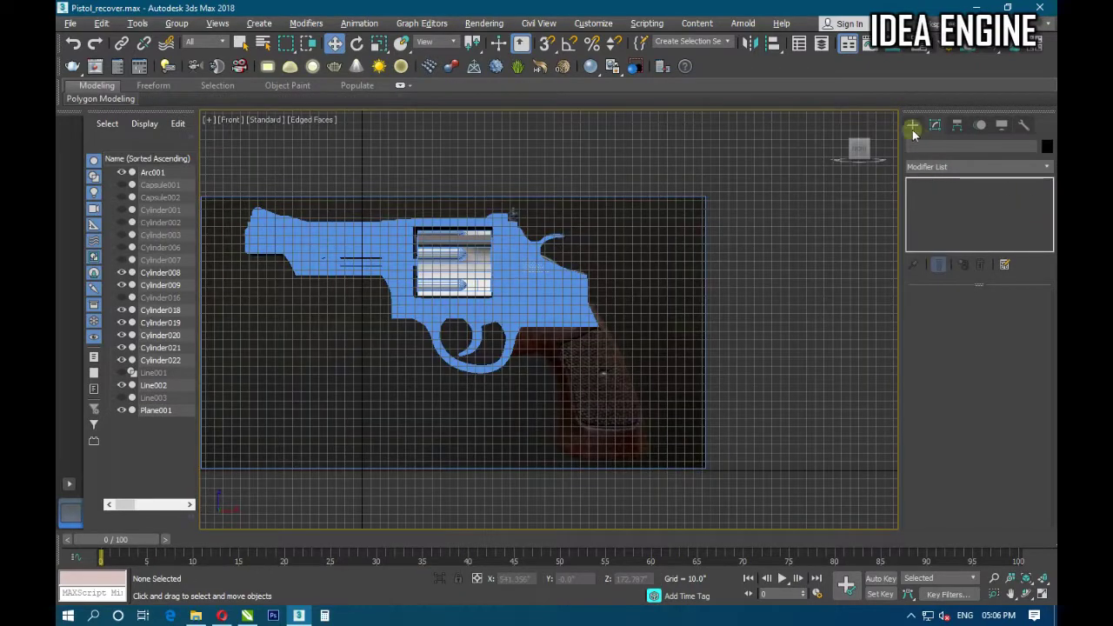
pyautogui.click(951, 210)
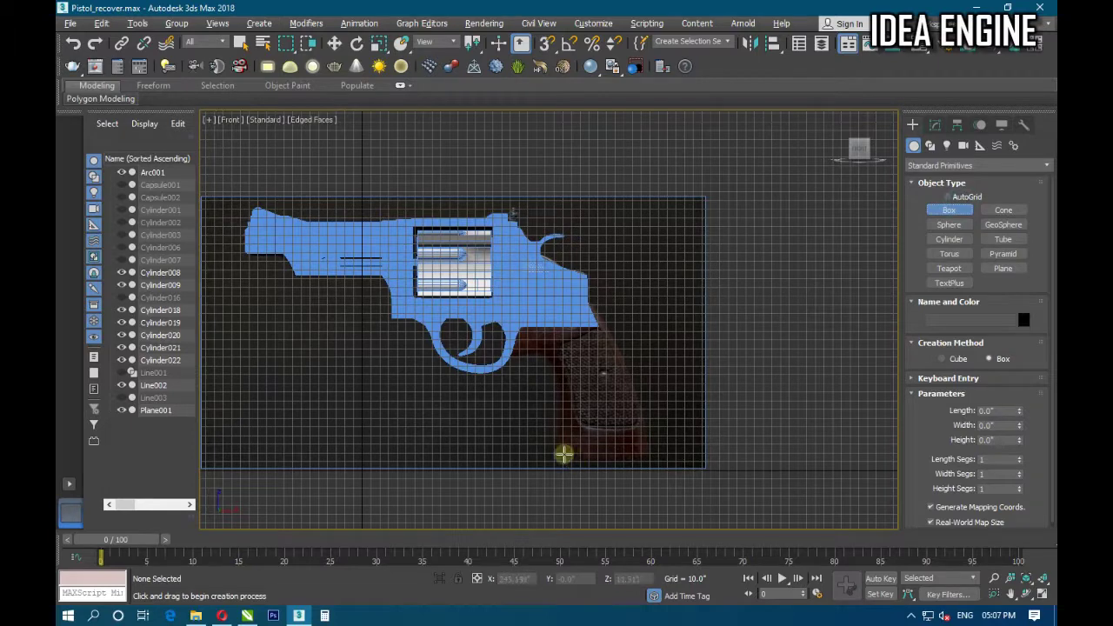
pyautogui.moveTo(561, 459)
pyautogui.mouseDown()
pyautogui.moveTo(641, 395)
pyautogui.moveTo(626, 281)
pyautogui.moveTo(640, 303)
pyautogui.mouseUp()
pyautogui.click(635, 322)
pyautogui.press('w')
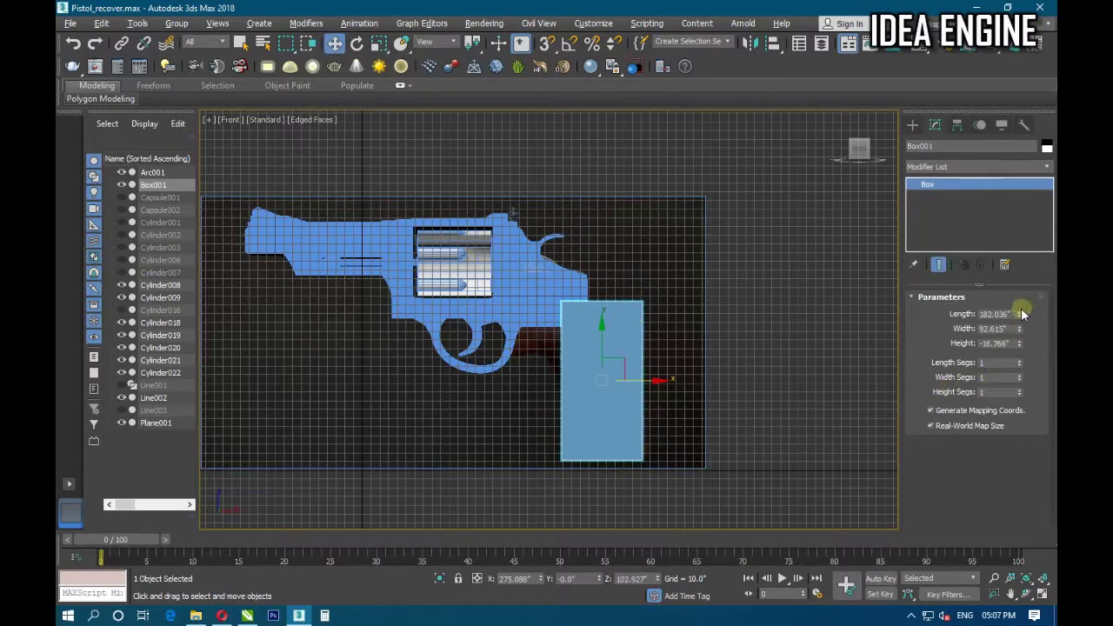
pyautogui.moveTo(1022, 314); pyautogui.dragTo(1019, 304)
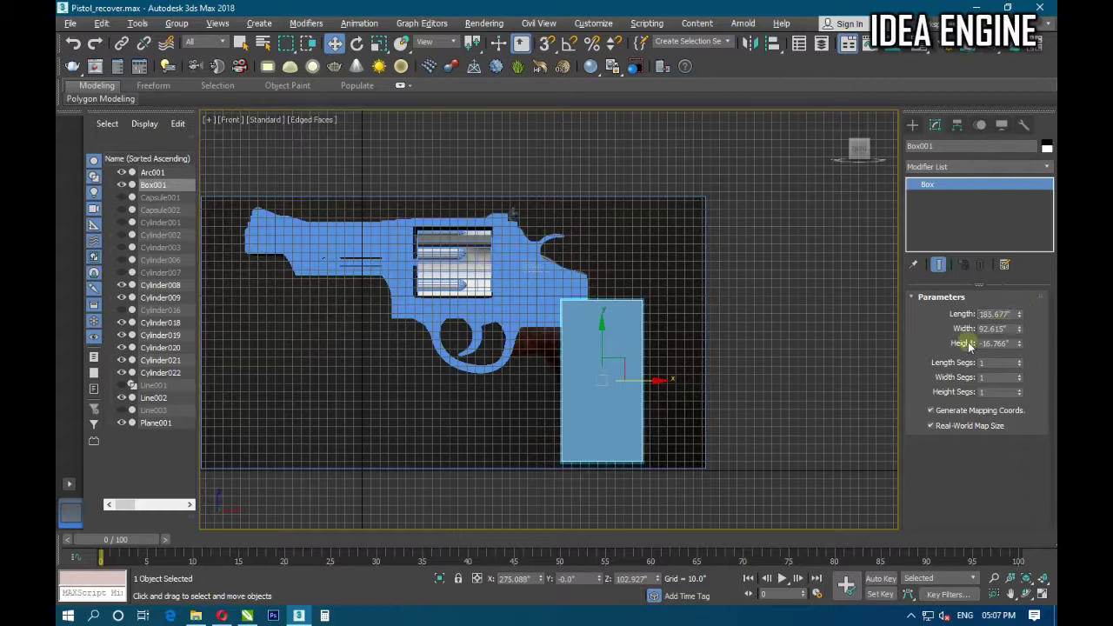
pyautogui.moveTo(602, 348)
pyautogui.mouseDown()
pyautogui.moveTo(620, 353)
pyautogui.moveTo(620, 379)
pyautogui.moveTo(638, 380)
pyautogui.mouseUp()
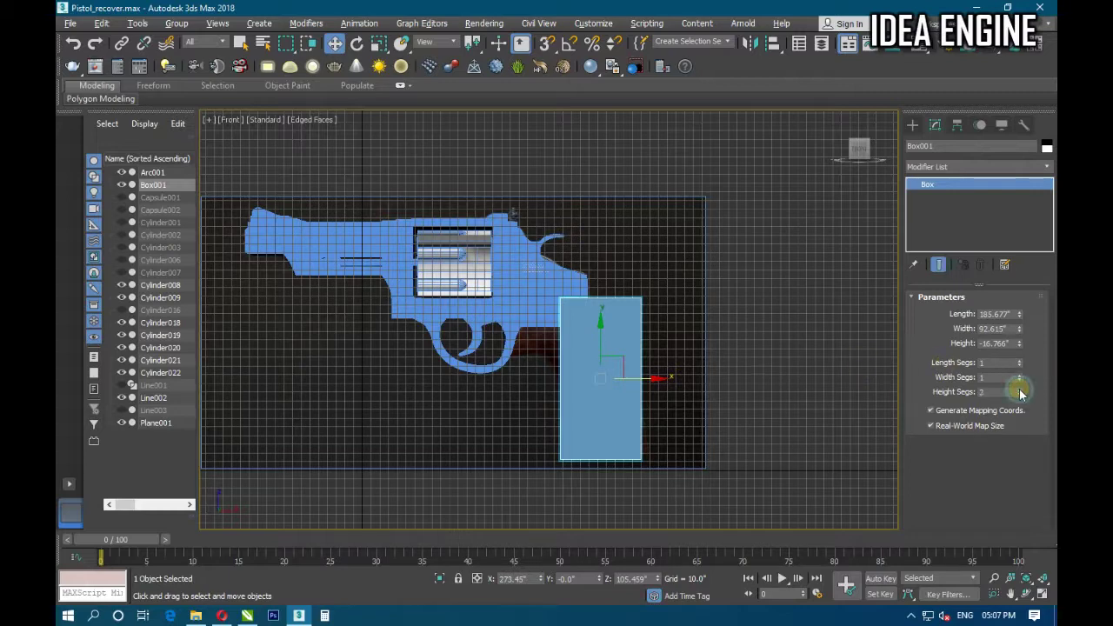
# Set the box to length 185.677 with 4 length segments.
pyautogui.press('F4')
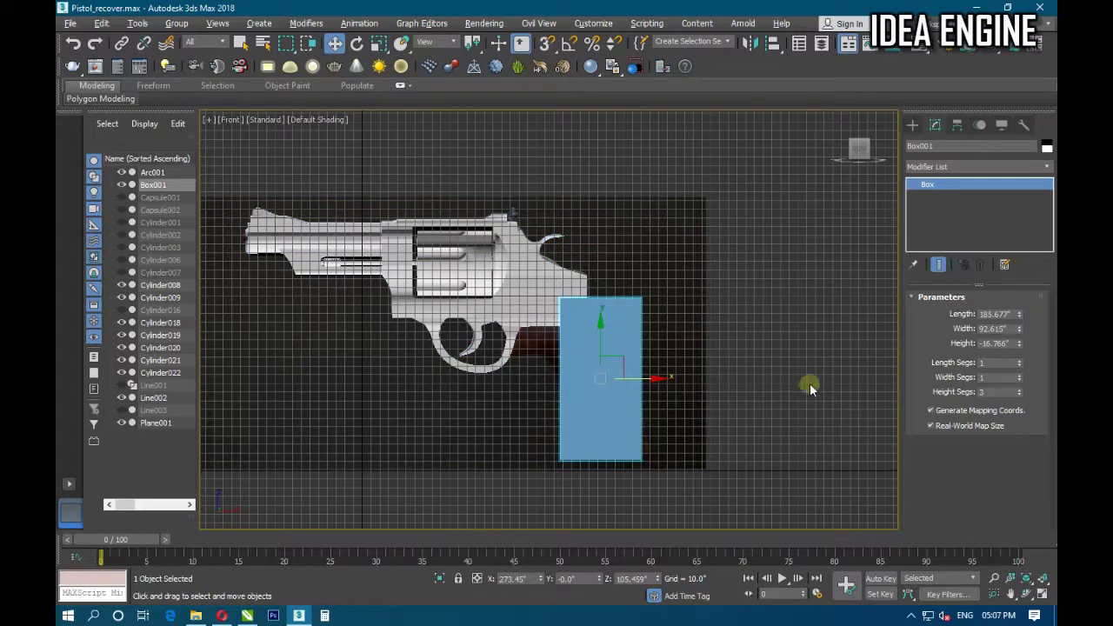
pyautogui.press('F4')
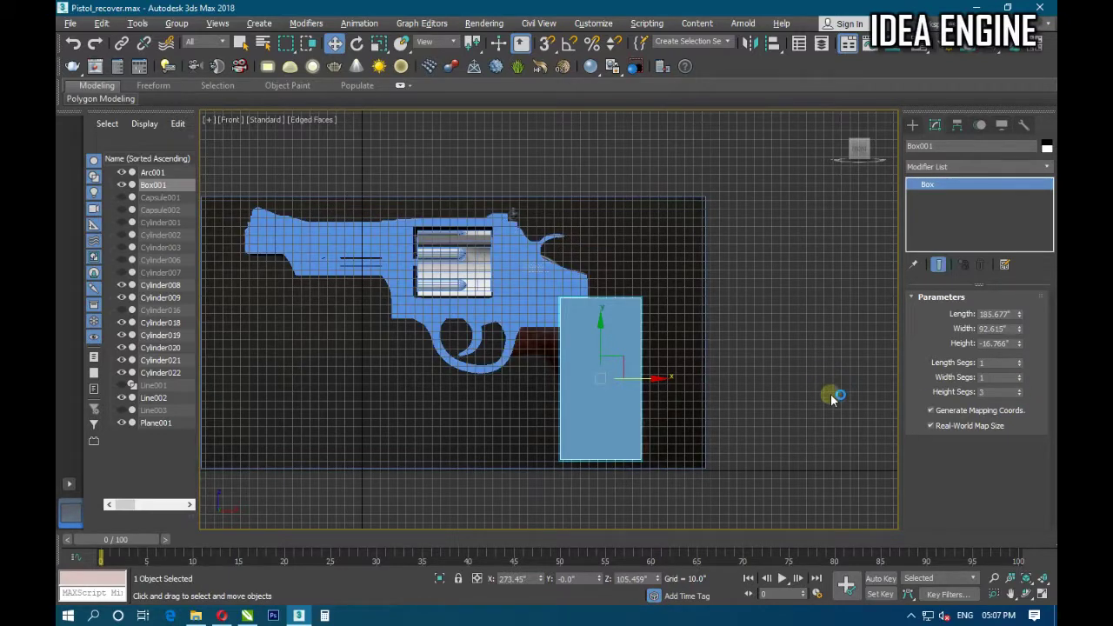
pyautogui.click(1023, 378)
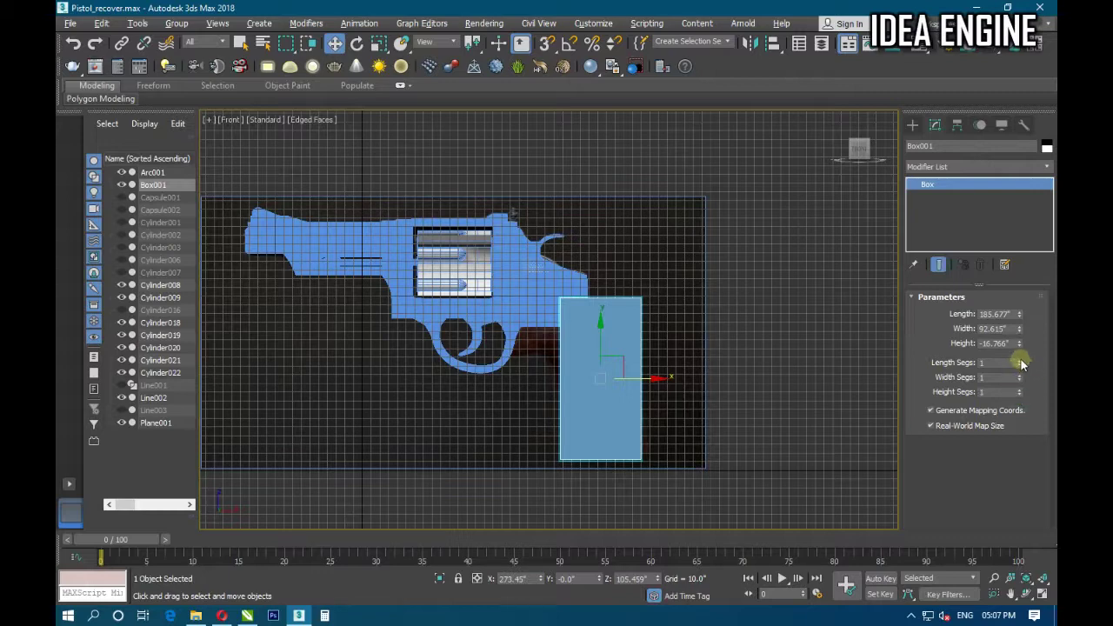
pyautogui.click(1019, 360)
pyautogui.click(1019, 359)
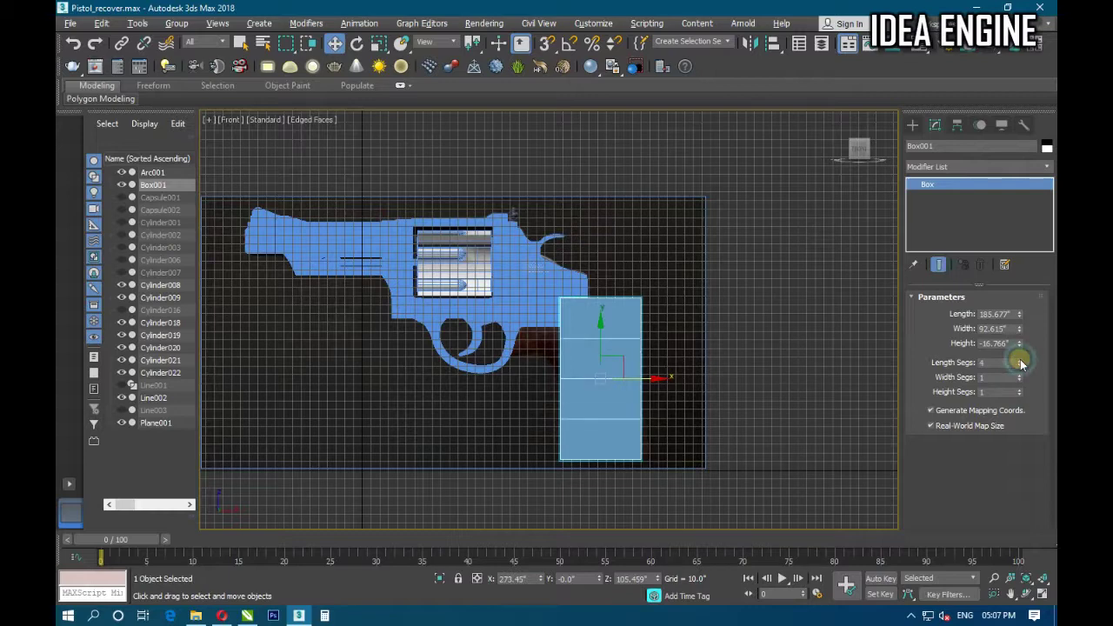
pyautogui.moveTo(585, 386); pyautogui.dragTo(585, 390, button='middle')
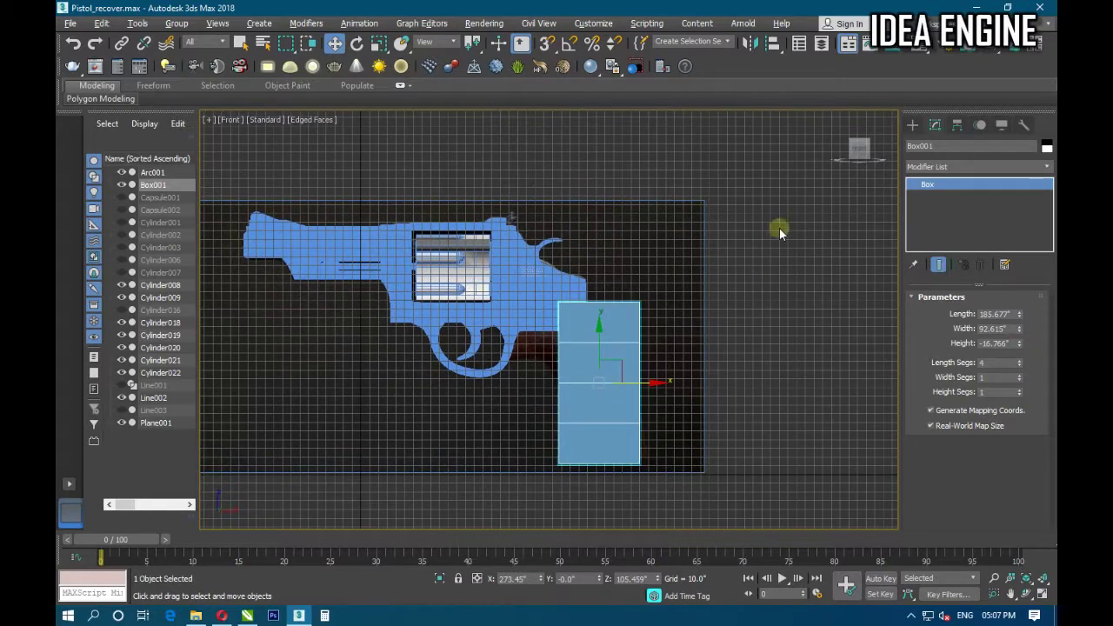
pyautogui.click(922, 166)
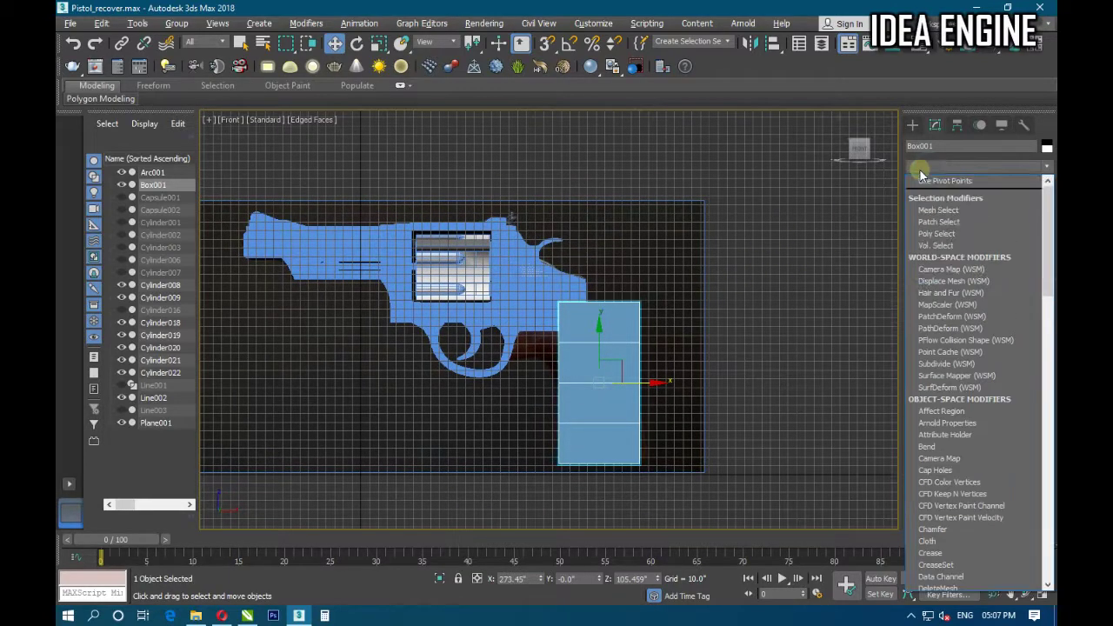
# Apply a Bend modifier on the Y axis with a -55.5 degree angle.
pyautogui.press('b')
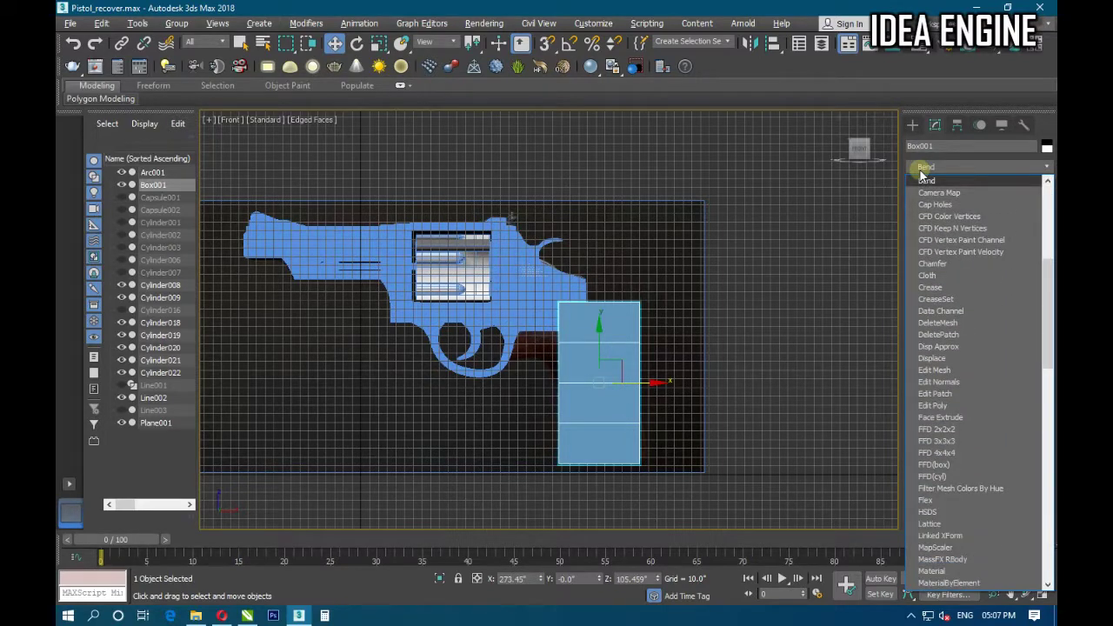
pyautogui.press('Return')
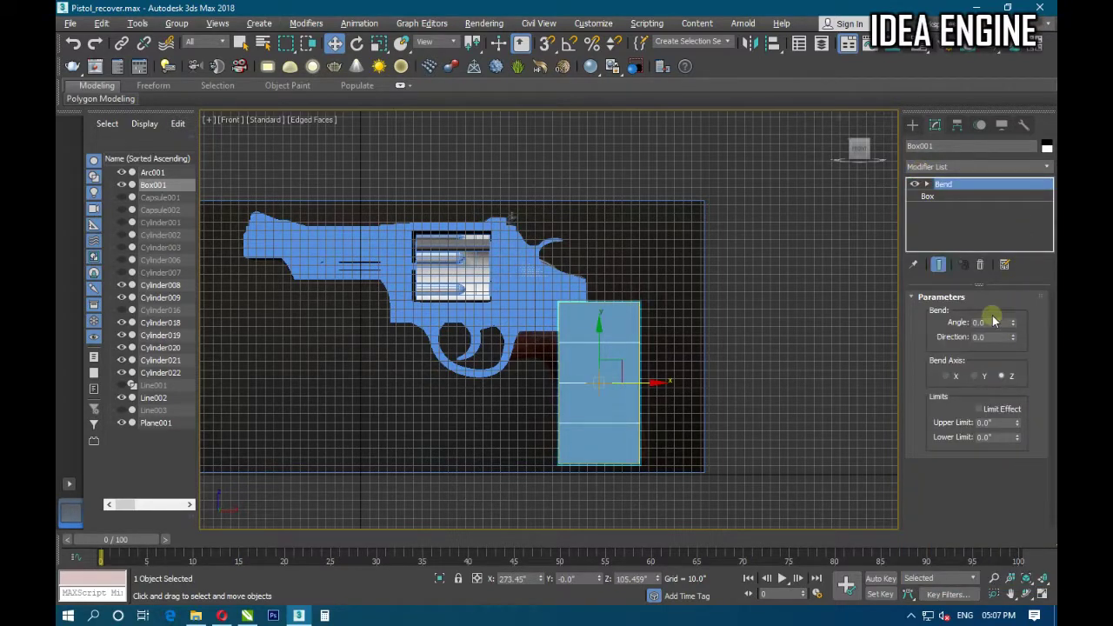
pyautogui.moveTo(1012, 323)
pyautogui.mouseDown()
pyautogui.moveTo(1012, 307)
pyautogui.moveTo(1011, 395)
pyautogui.mouseUp()
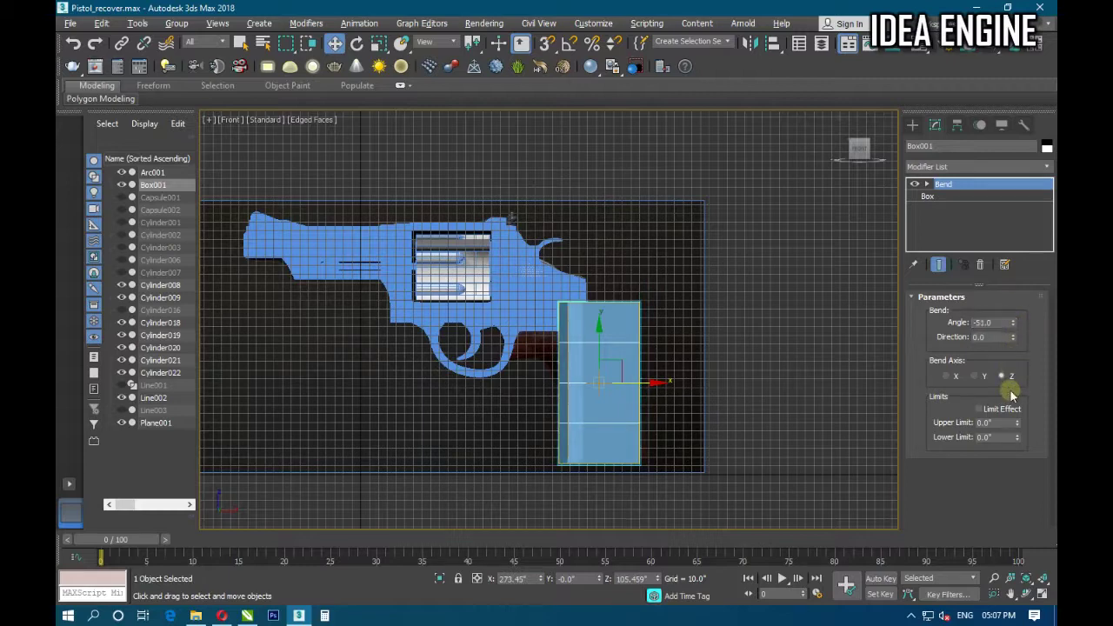
pyautogui.click(974, 376)
pyautogui.rightClick(1014, 322)
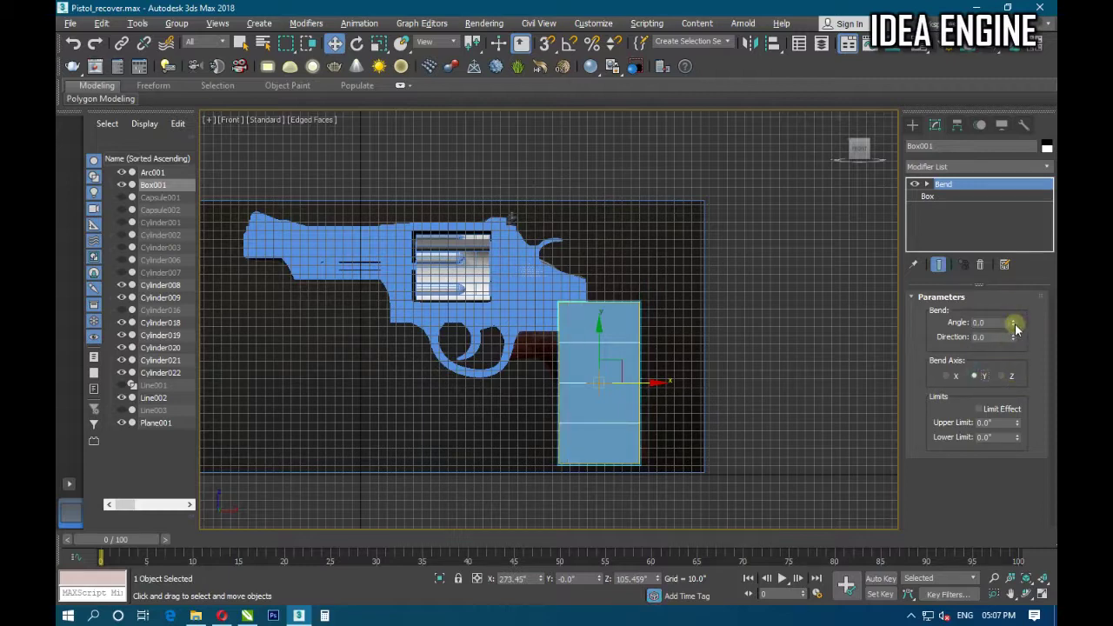
pyautogui.moveTo(1015, 341); pyautogui.dragTo(1010, 395)
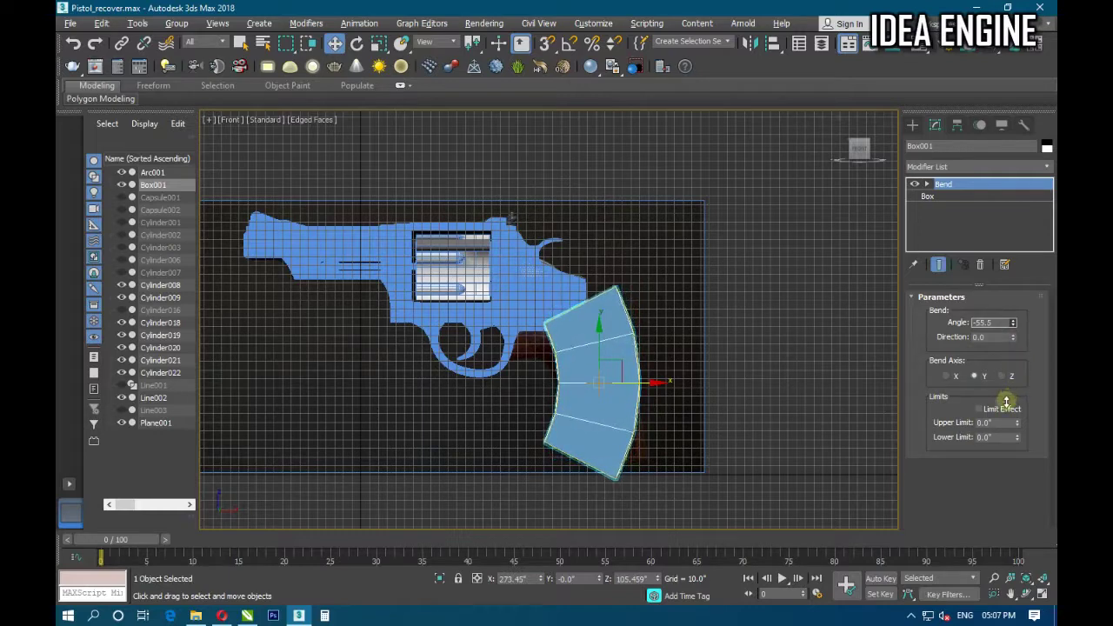
# Rotate and move the bent box to match the handle's angle and position.
pyautogui.moveTo(566, 383); pyautogui.dragTo(582, 382, button='middle')
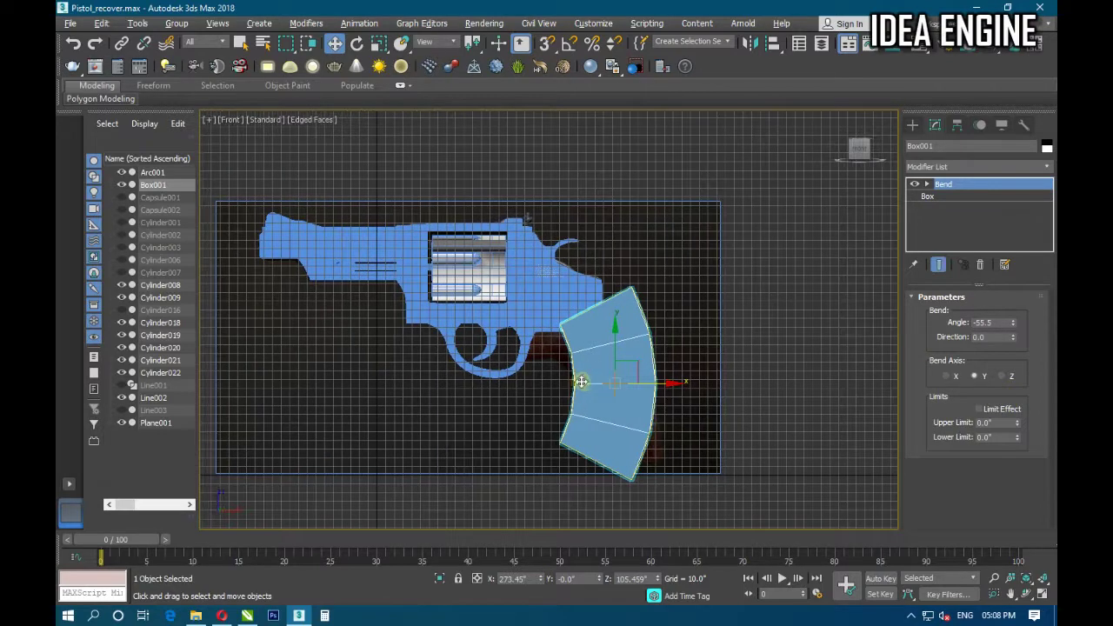
pyautogui.press('e')
pyautogui.moveTo(589, 424); pyautogui.dragTo(611, 433)
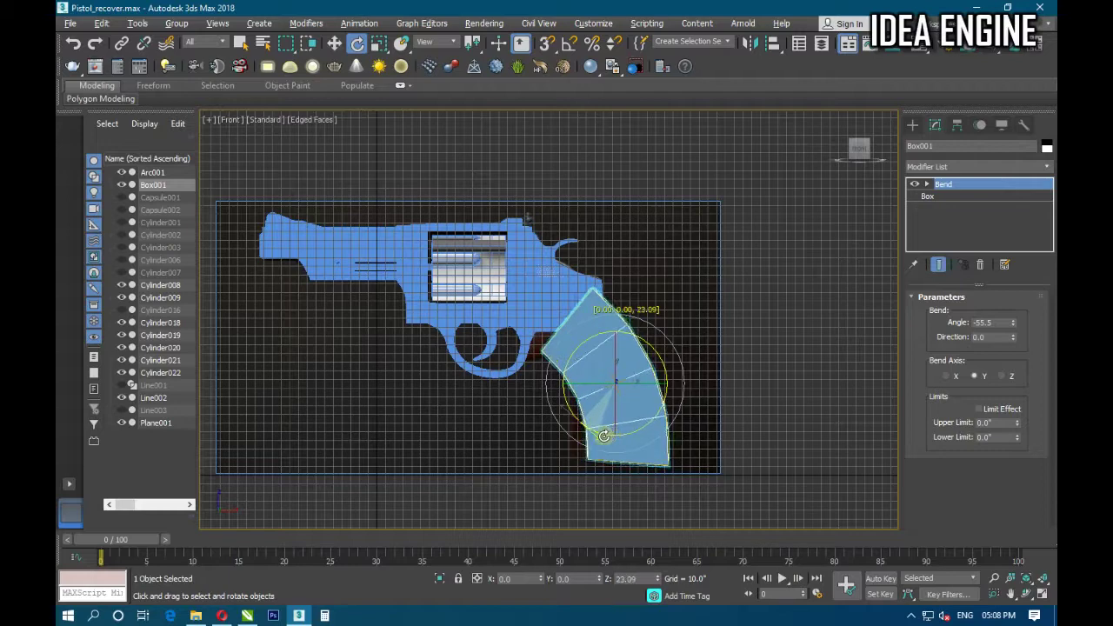
pyautogui.press('w')
pyautogui.moveTo(616, 363)
pyautogui.mouseDown()
pyautogui.moveTo(632, 344)
pyautogui.moveTo(628, 358)
pyautogui.mouseUp()
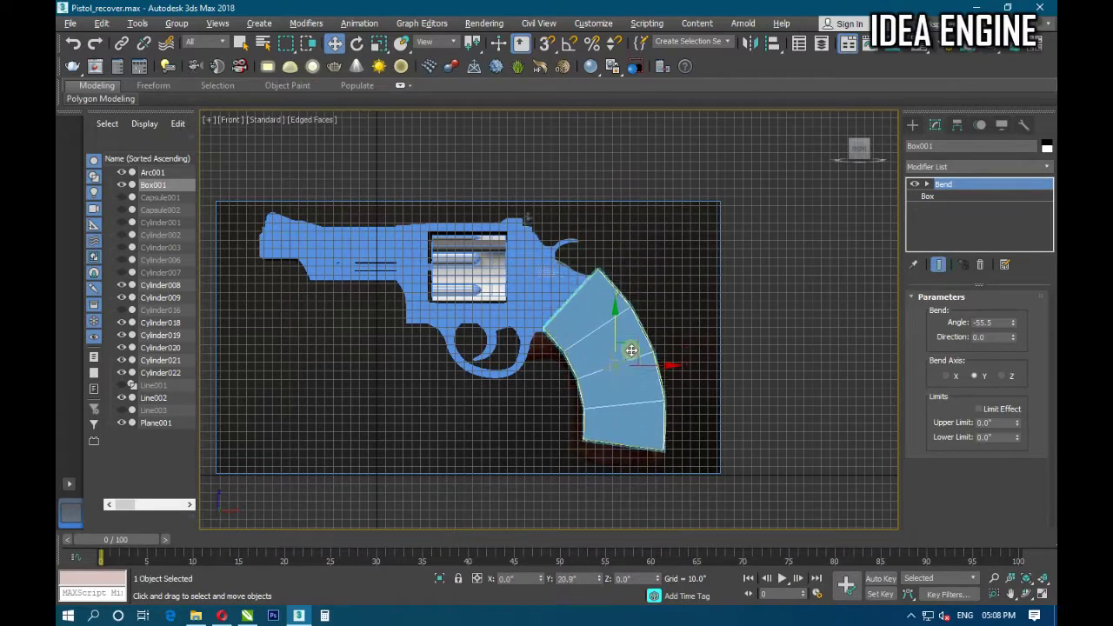
pyautogui.press('e')
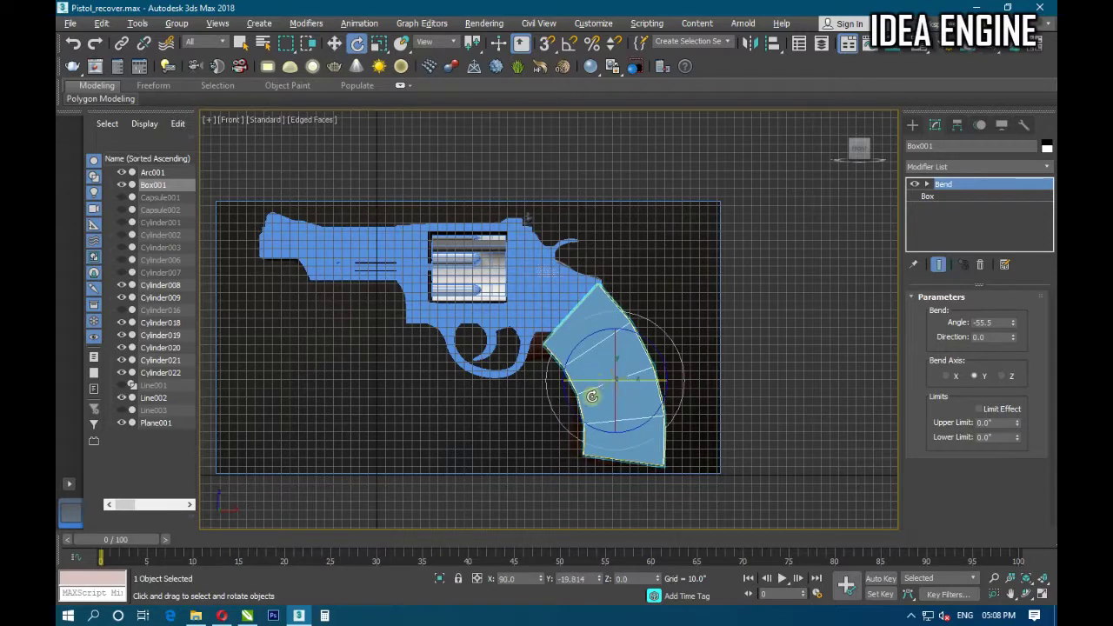
pyautogui.moveTo(584, 424); pyautogui.dragTo(588, 435)
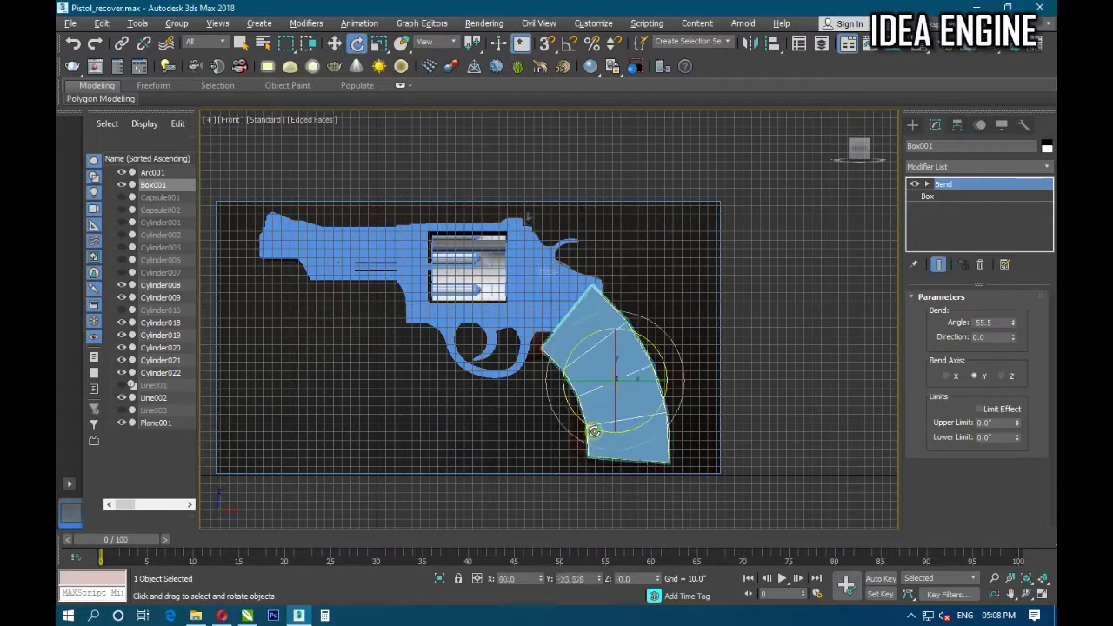
pyautogui.press('w')
pyautogui.moveTo(615, 352); pyautogui.dragTo(603, 353)
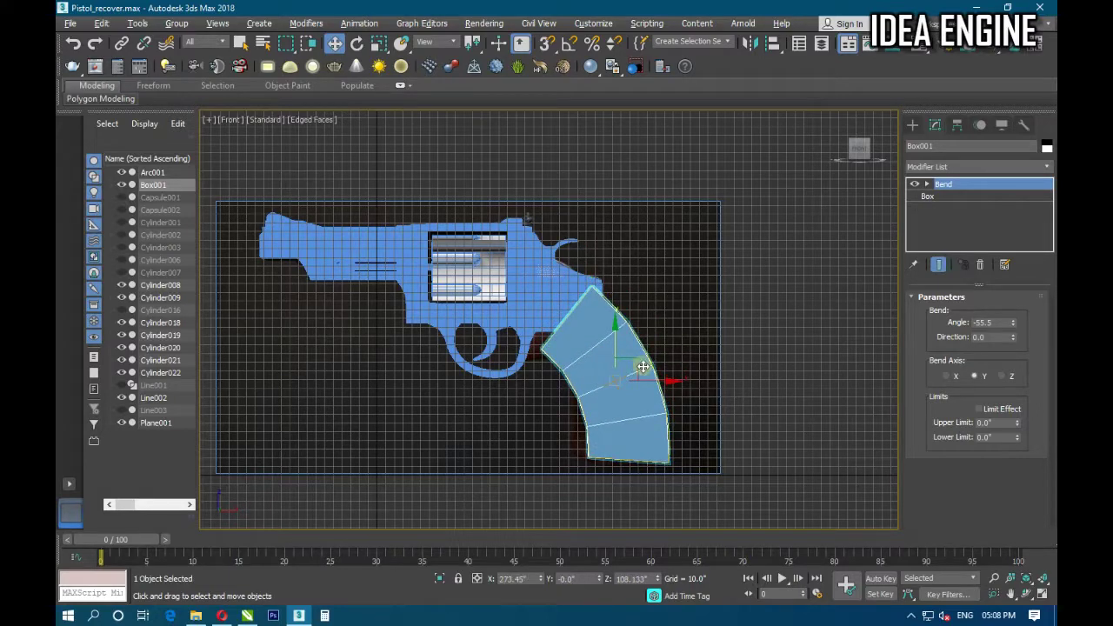
pyautogui.moveTo(652, 381); pyautogui.dragTo(649, 381)
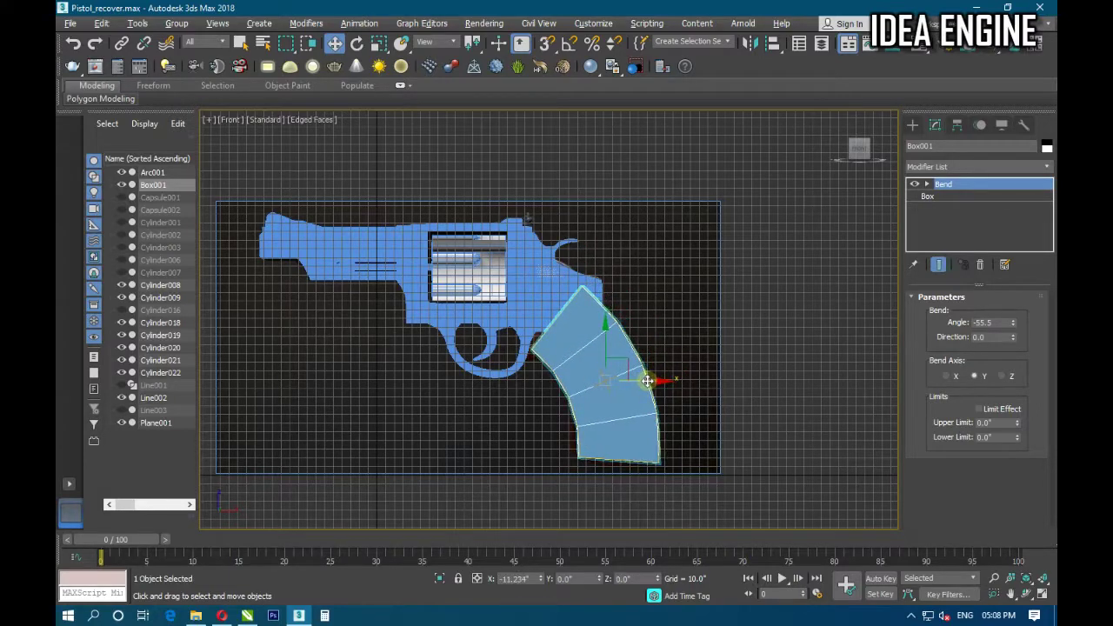
# Zoom in and fine-tune the box's position over the revolver's grip.
pyautogui.moveTo(646, 384); pyautogui.dragTo(648, 398, button='middle')
pyautogui.scroll(2, 576, 285)
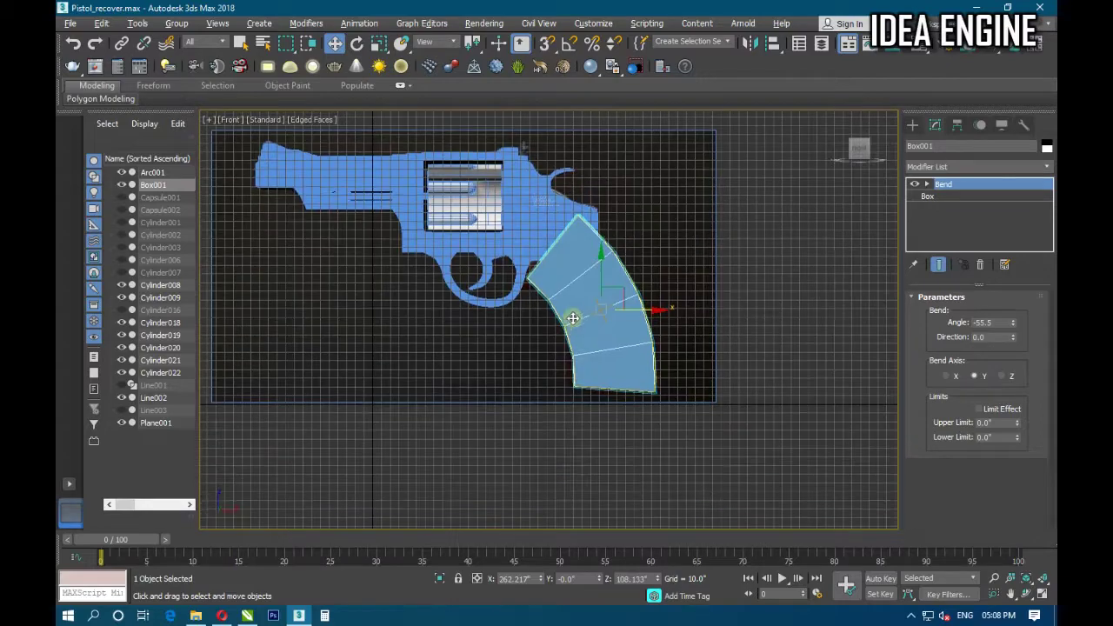
pyautogui.scroll(1, 574, 315)
pyautogui.scroll(2, 580, 365)
pyautogui.moveTo(591, 411); pyautogui.dragTo(577, 418, button='middle')
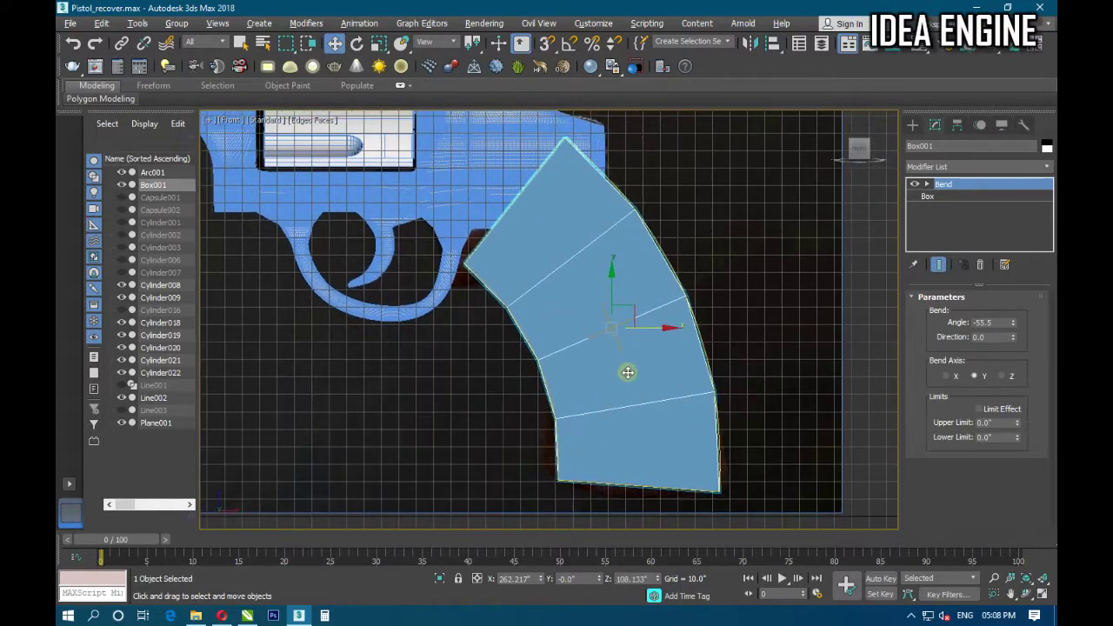
pyautogui.moveTo(651, 330)
pyautogui.mouseDown()
pyautogui.moveTo(921, 314)
pyautogui.moveTo(581, 318)
pyautogui.moveTo(649, 318)
pyautogui.mouseUp()
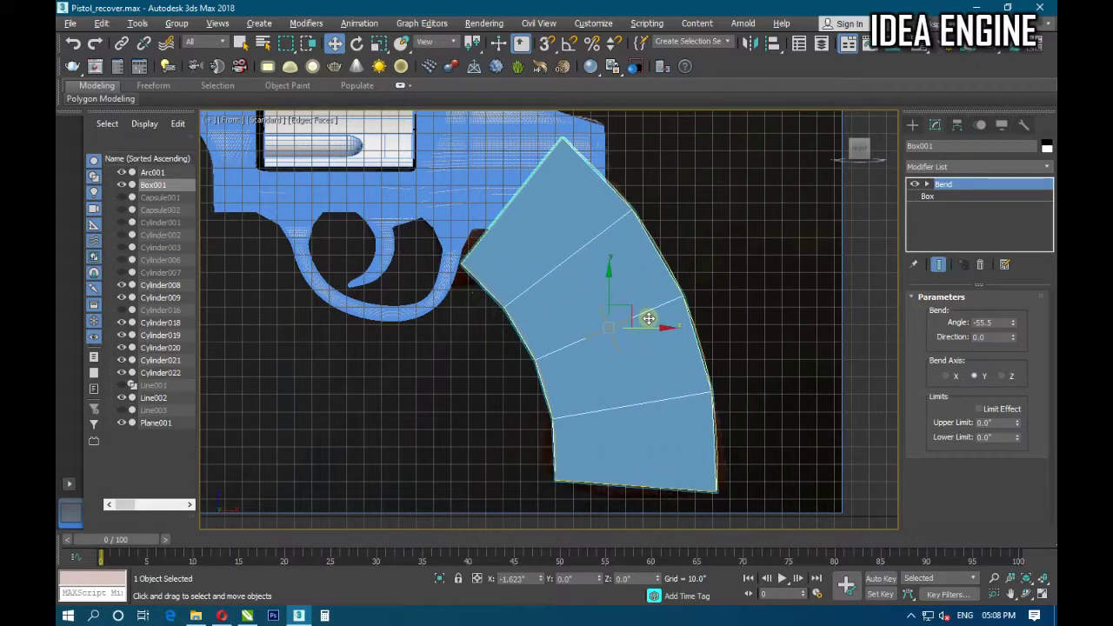
pyautogui.moveTo(646, 361); pyautogui.dragTo(614, 400, button='middle')
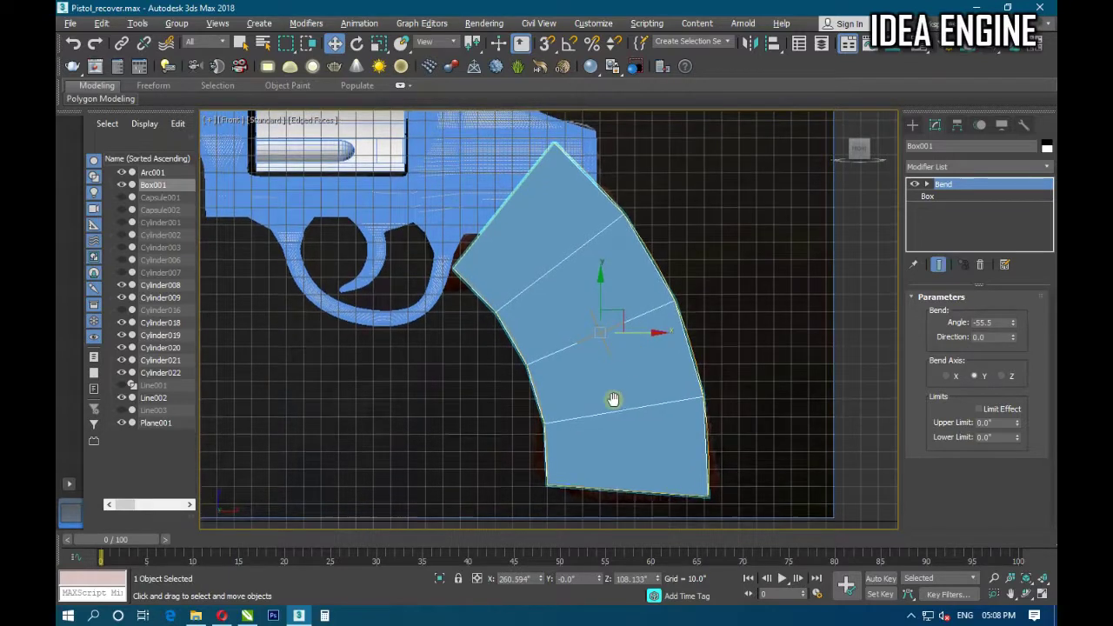
# Collapse all modifiers into an Editable Poly and switch to Vertex level.
pyautogui.rightClick(954, 240)
pyautogui.click(956, 357)
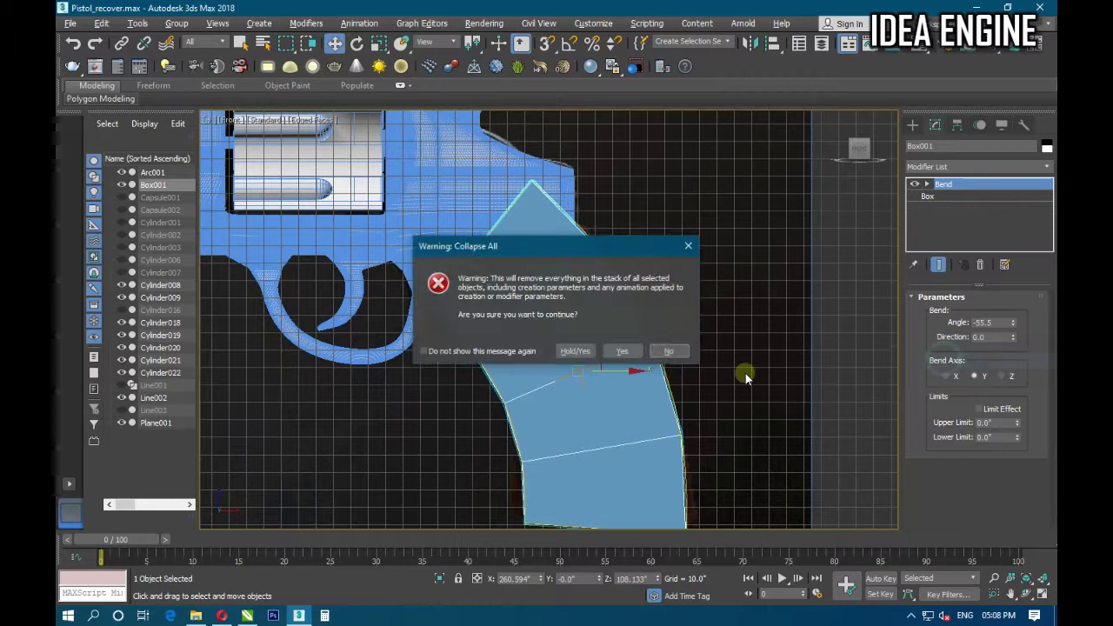
pyautogui.click(624, 351)
pyautogui.rightClick(938, 201)
pyautogui.click(936, 318)
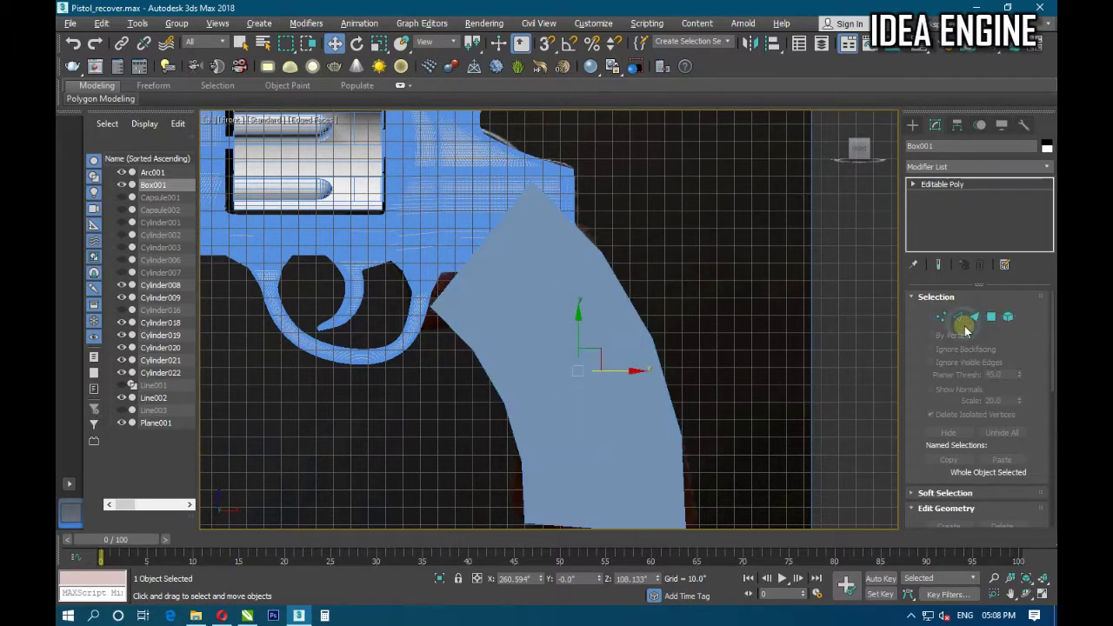
pyautogui.click(941, 317)
# Raise the bottom-right and bottom-left corner vertices to fit the grip outline.
pyautogui.moveTo(693, 274)
pyautogui.mouseDown(button='middle')
pyautogui.moveTo(688, 248)
pyautogui.moveTo(599, 315)
pyautogui.mouseUp(button='middle')
pyautogui.moveTo(669, 366)
pyautogui.mouseDown()
pyautogui.moveTo(604, 320)
pyautogui.moveTo(667, 330)
pyautogui.mouseUp()
pyautogui.moveTo(624, 287); pyautogui.dragTo(628, 284)
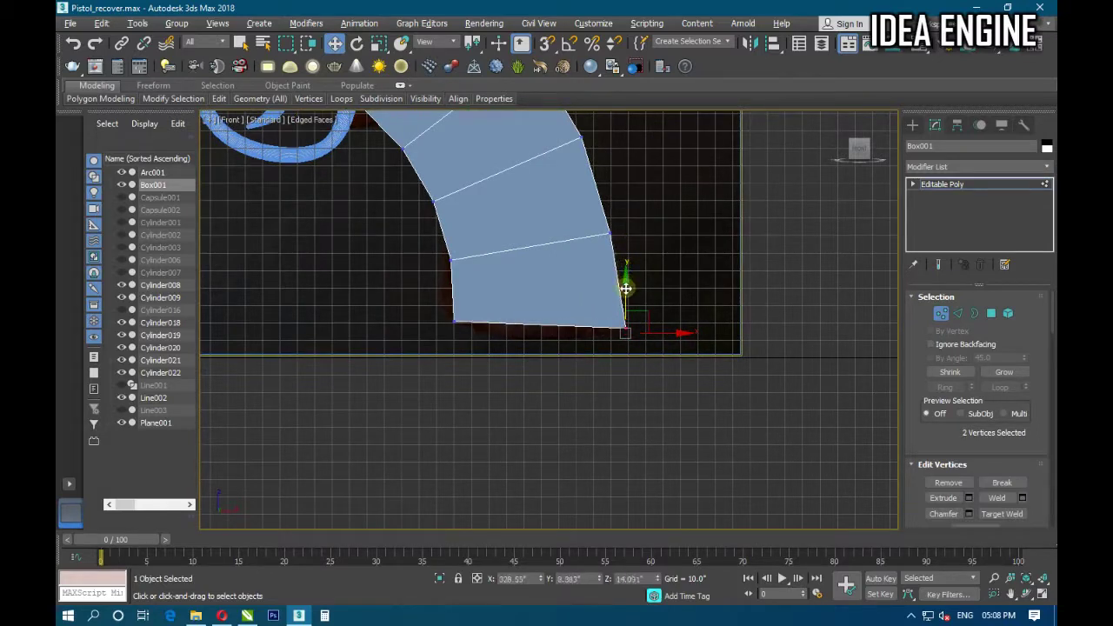
pyautogui.scroll(2, 609, 391)
pyautogui.scroll(1, 539, 374)
pyautogui.moveTo(472, 345)
pyautogui.mouseDown()
pyautogui.moveTo(534, 405)
pyautogui.moveTo(524, 362)
pyautogui.moveTo(584, 363)
pyautogui.moveTo(500, 341)
pyautogui.moveTo(518, 360)
pyautogui.mouseUp()
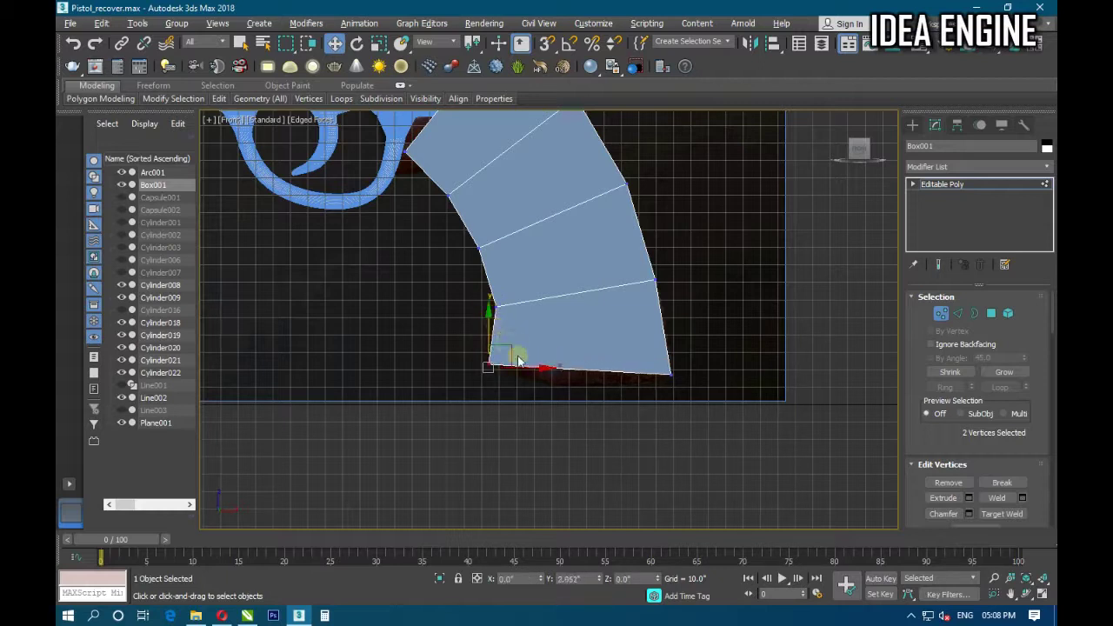
pyautogui.scroll(2, 519, 360)
pyautogui.scroll(2, 522, 358)
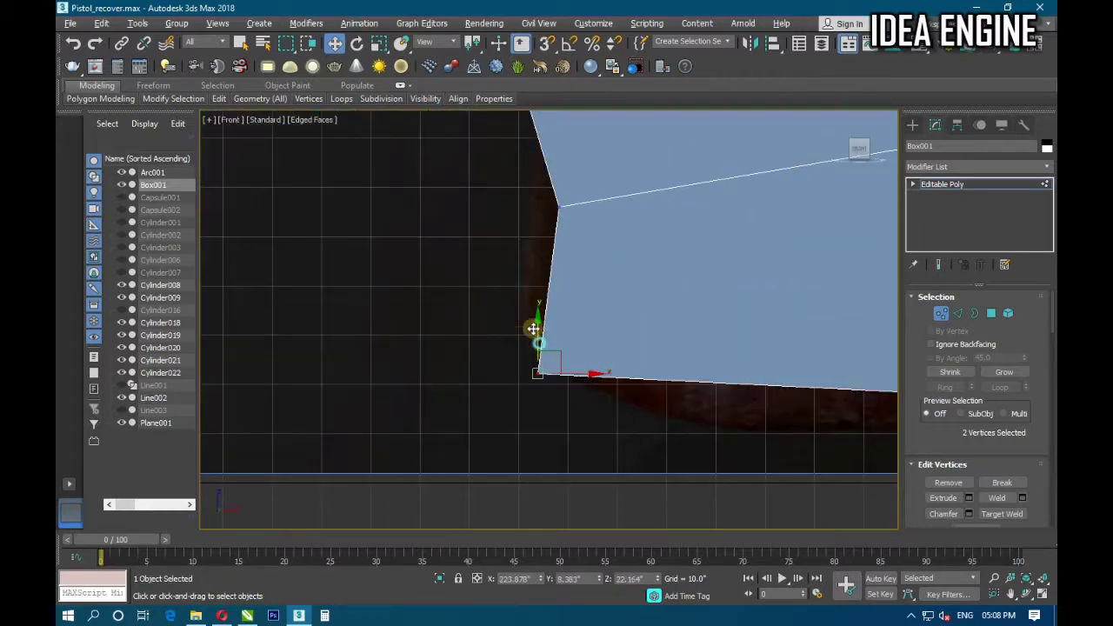
pyautogui.moveTo(533, 329); pyautogui.dragTo(527, 306)
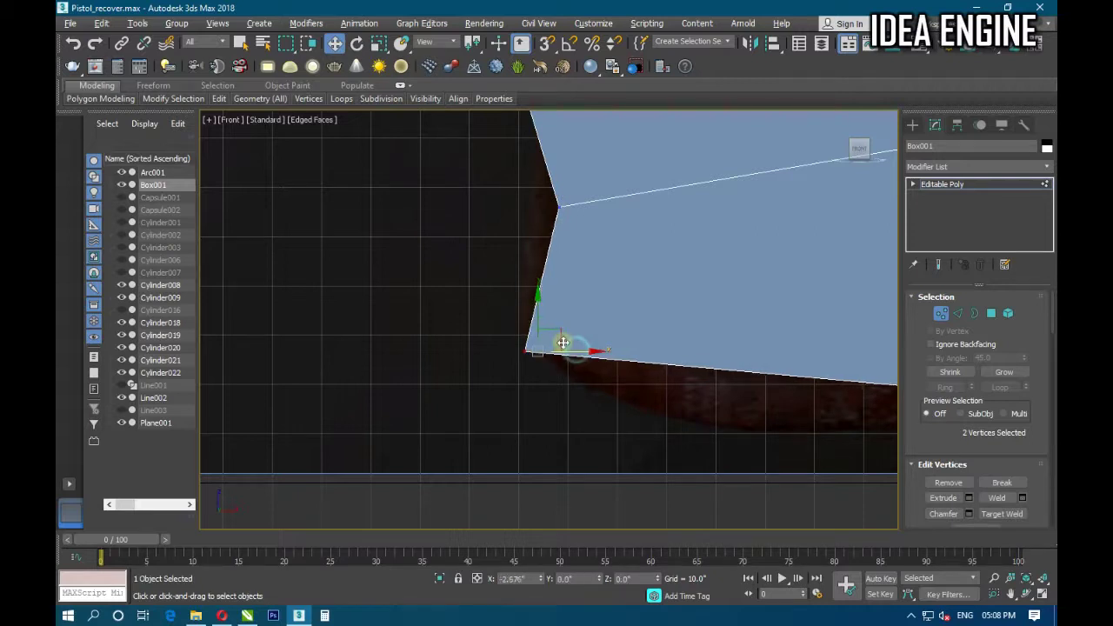
pyautogui.moveTo(577, 351)
pyautogui.mouseDown()
pyautogui.moveTo(565, 350)
pyautogui.moveTo(579, 374)
pyautogui.moveTo(549, 340)
pyautogui.mouseUp()
pyautogui.scroll(-2, 529, 418)
pyautogui.scroll(-1, 529, 417)
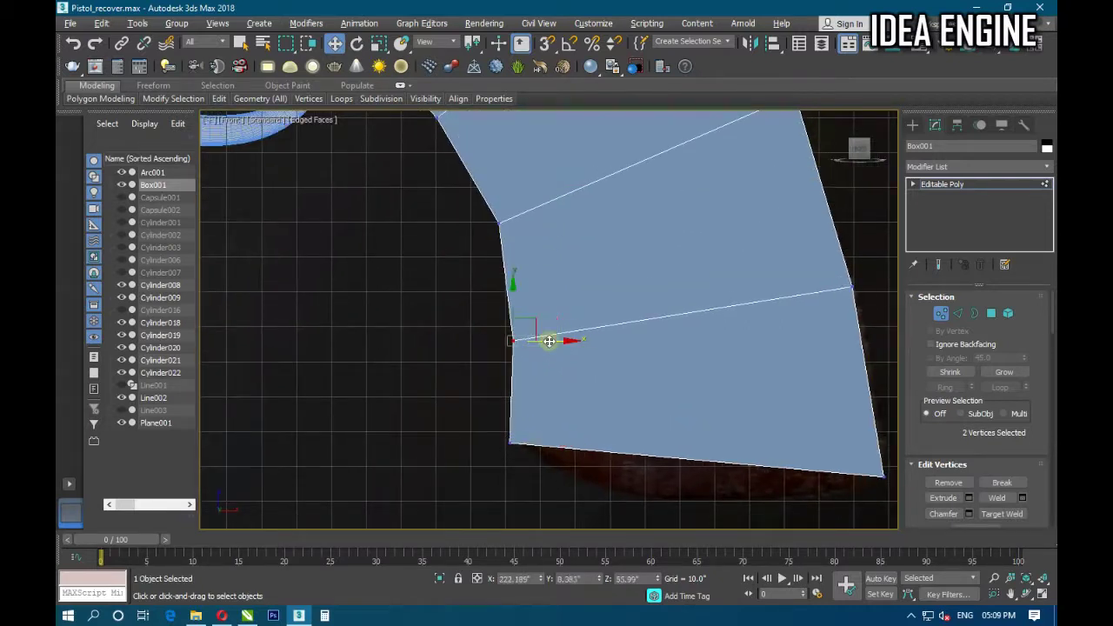
# Shift the left-edge vertices right to follow the reference grip outline.
pyautogui.moveTo(542, 311)
pyautogui.mouseDown(button='middle')
pyautogui.moveTo(509, 423)
pyautogui.moveTo(437, 326)
pyautogui.mouseUp(button='middle')
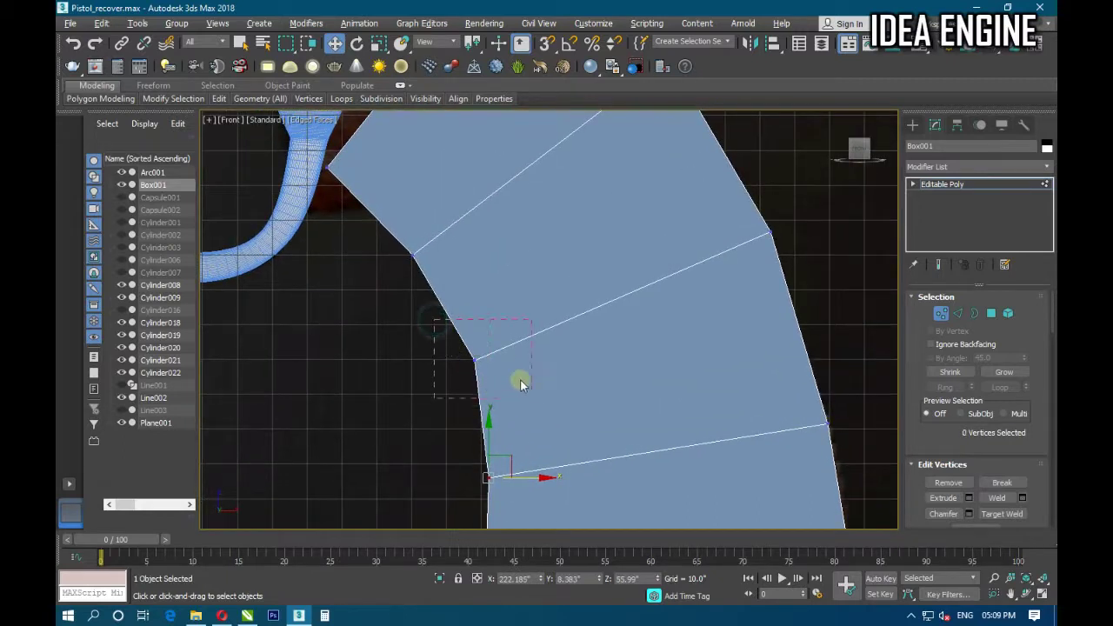
pyautogui.moveTo(520, 383)
pyautogui.mouseDown()
pyautogui.moveTo(516, 360)
pyautogui.moveTo(545, 333)
pyautogui.moveTo(536, 334)
pyautogui.mouseUp()
pyautogui.moveTo(539, 342); pyautogui.dragTo(589, 415, button='middle')
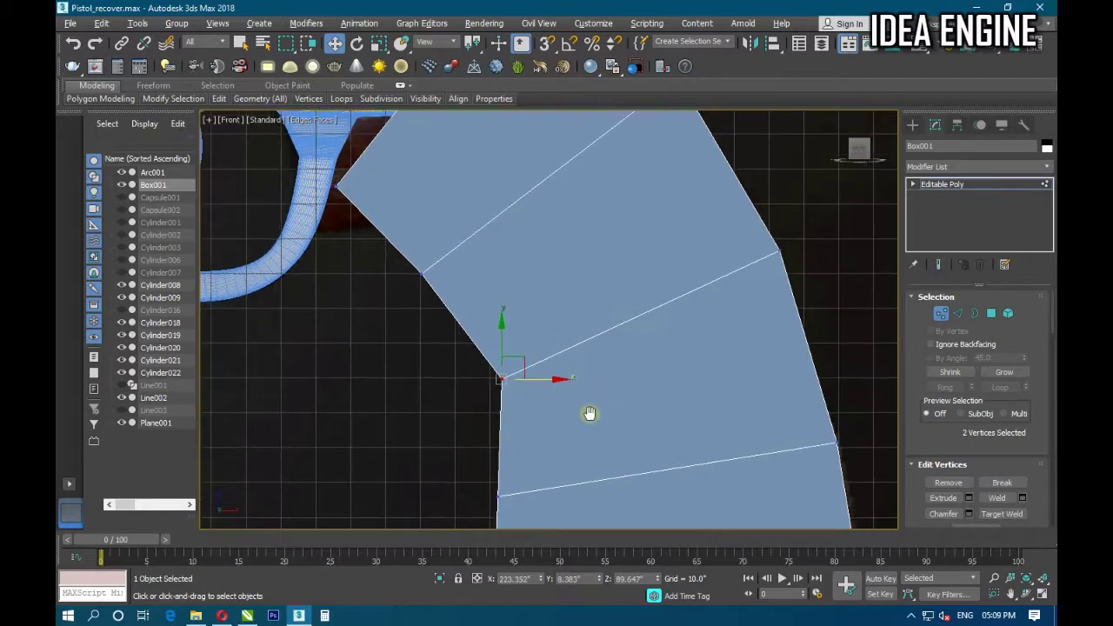
pyautogui.moveTo(392, 288); pyautogui.dragTo(492, 347)
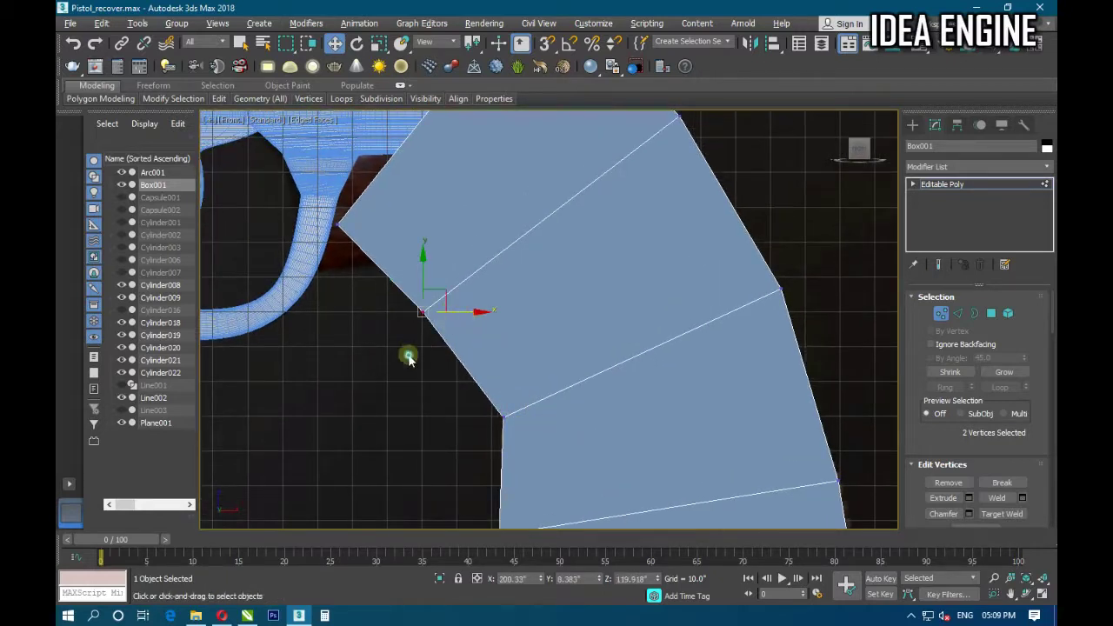
pyautogui.moveTo(463, 309); pyautogui.dragTo(504, 285)
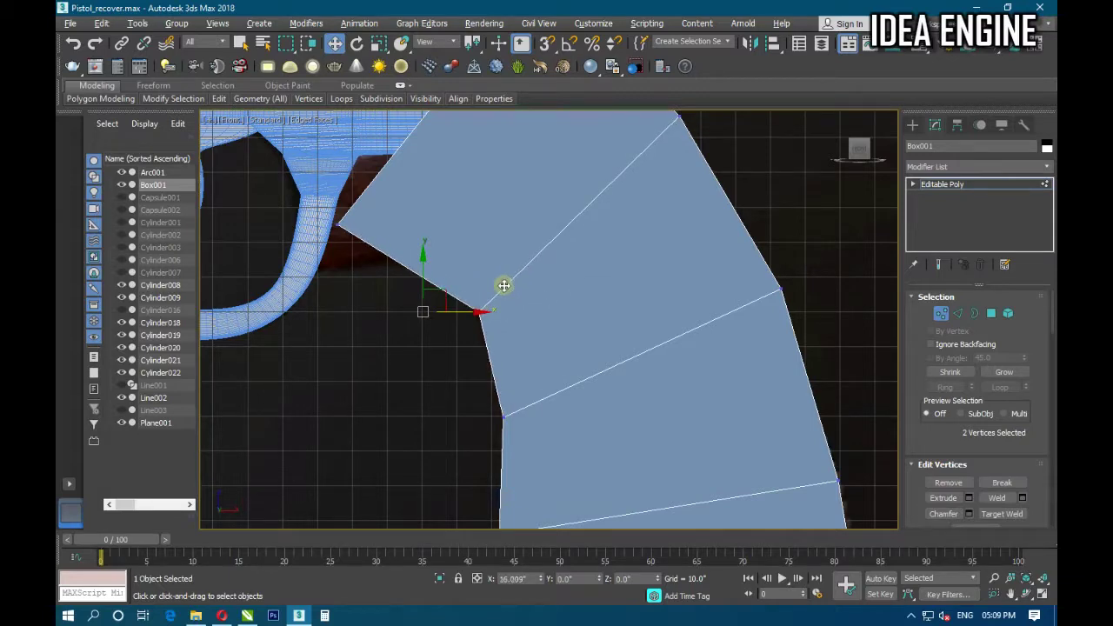
pyautogui.scroll(-1, 490, 301)
# Nudge the grip's upper right-edge vertex slightly left to fit the reference.
pyautogui.scroll(-1, 474, 339)
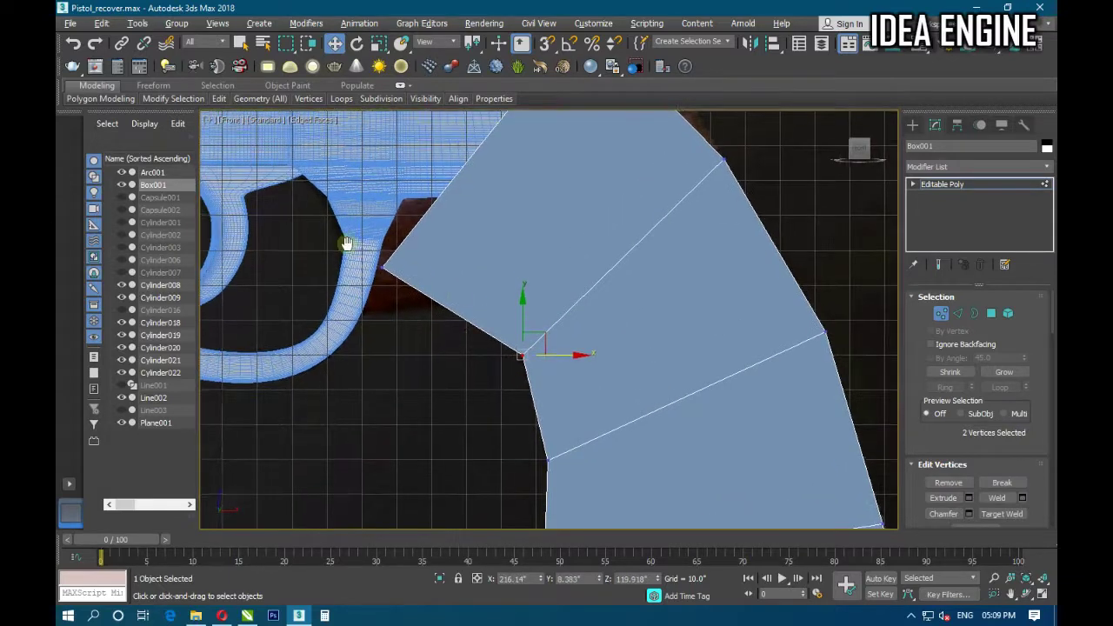
pyautogui.scroll(-2, 543, 252)
pyautogui.scroll(3, 590, 252)
pyautogui.moveTo(586, 194); pyautogui.dragTo(644, 248, button='middle')
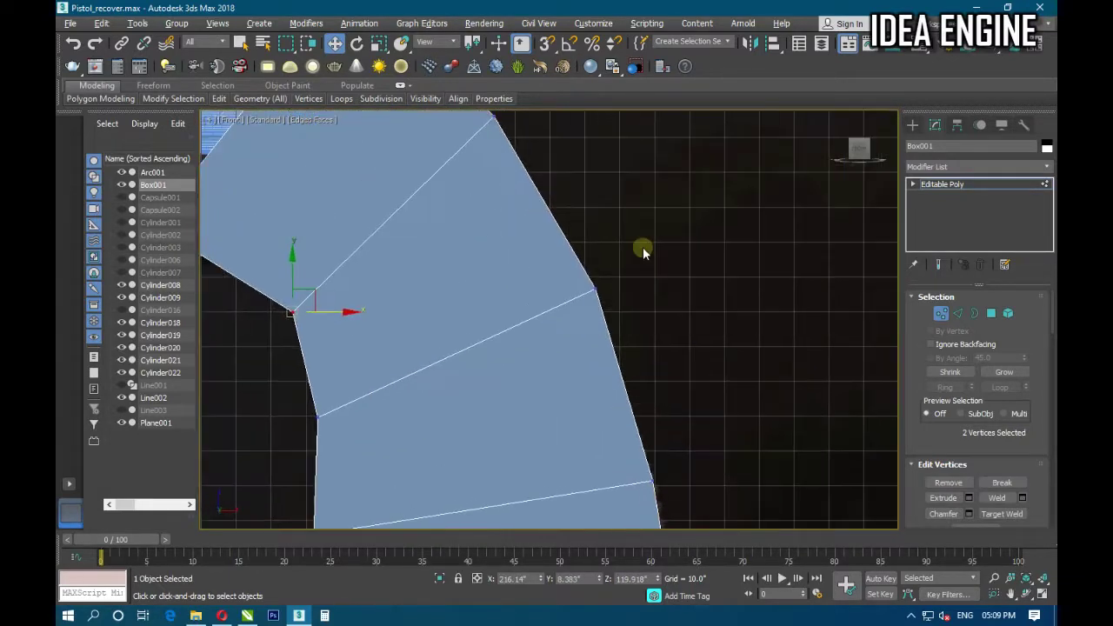
pyautogui.moveTo(643, 249); pyautogui.dragTo(574, 326)
pyautogui.moveTo(643, 289); pyautogui.dragTo(628, 277)
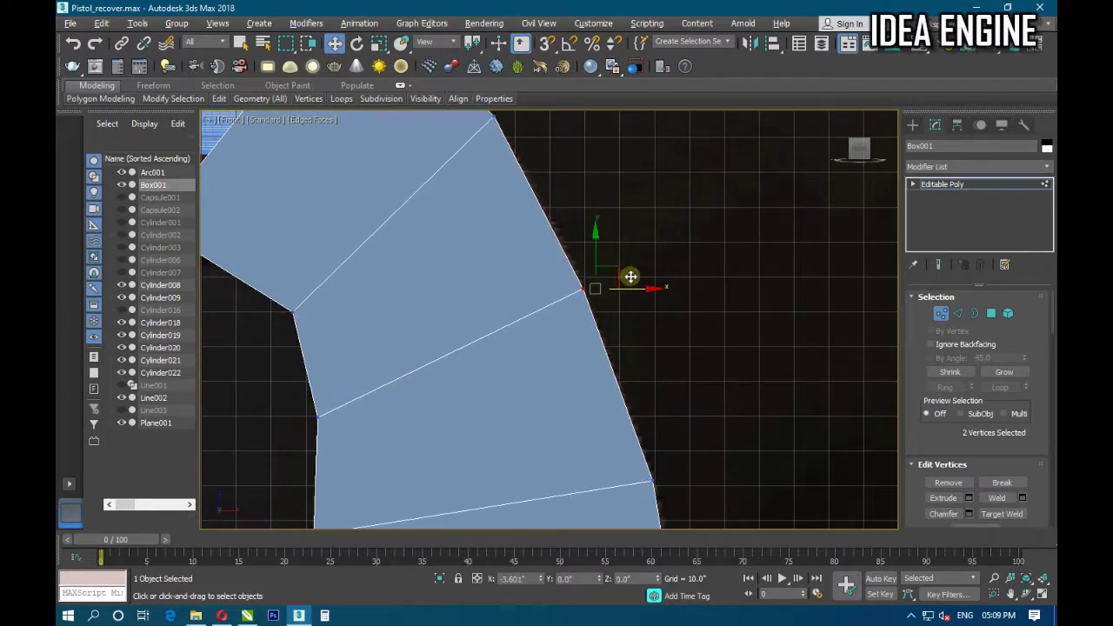
# Shift the lower right-edge vertex left and raise the bottom-right corner vertex.
pyautogui.moveTo(632, 278)
pyautogui.mouseDown(button='middle')
pyautogui.moveTo(676, 278)
pyautogui.moveTo(693, 333)
pyautogui.mouseUp(button='middle')
pyautogui.moveTo(695, 321); pyautogui.dragTo(594, 415)
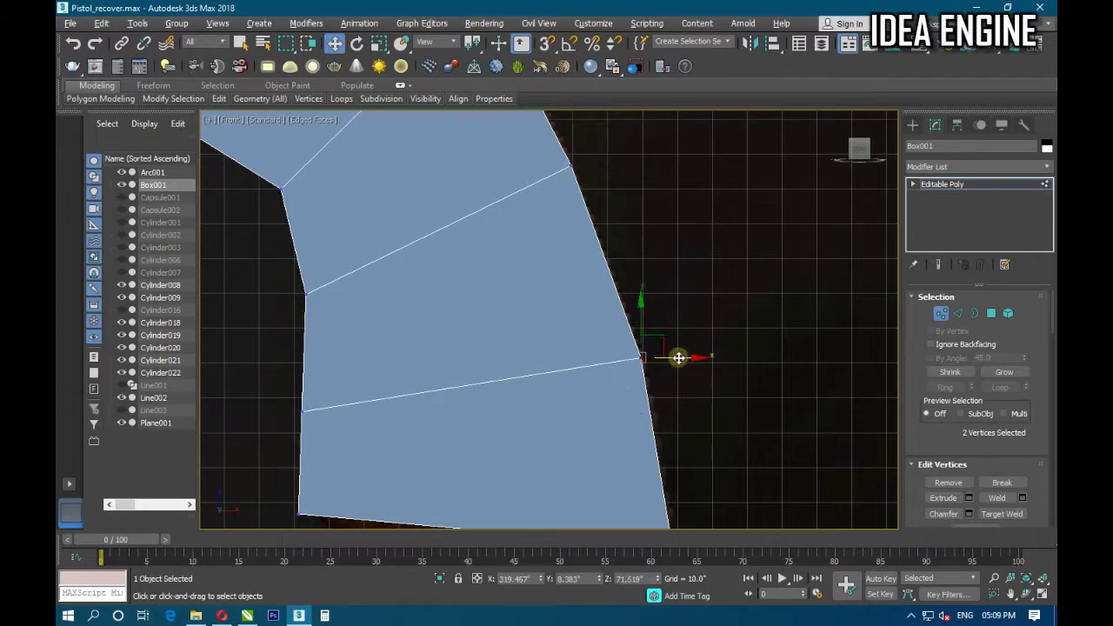
pyautogui.moveTo(675, 356)
pyautogui.mouseDown()
pyautogui.moveTo(618, 370)
pyautogui.moveTo(678, 359)
pyautogui.mouseUp()
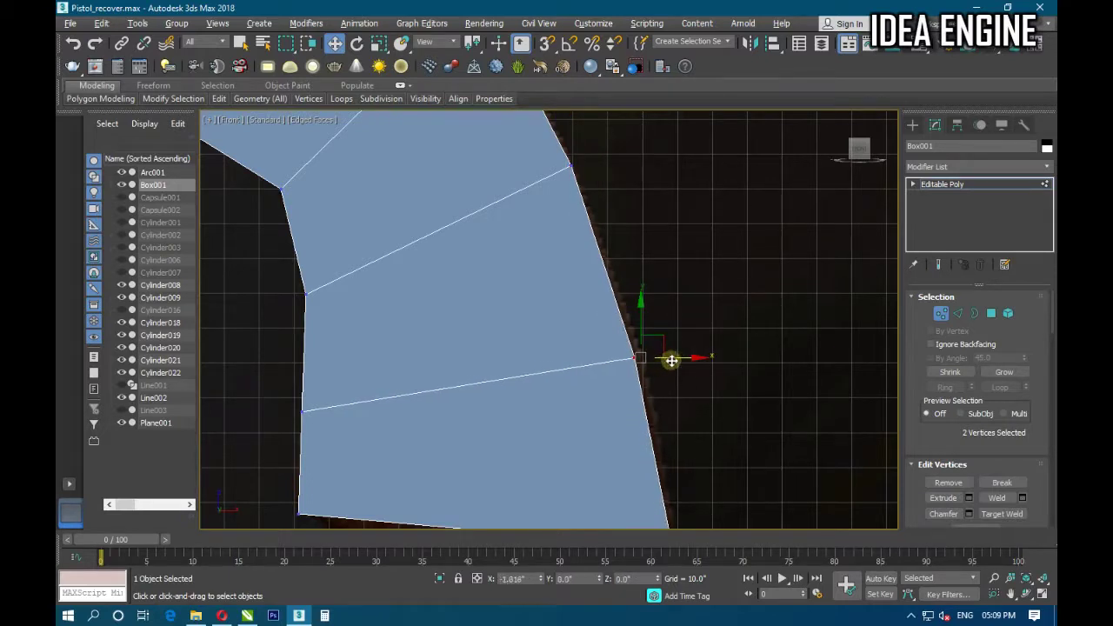
pyautogui.moveTo(678, 359)
pyautogui.mouseDown(button='middle')
pyautogui.moveTo(668, 266)
pyautogui.moveTo(702, 382)
pyautogui.moveTo(700, 344)
pyautogui.mouseUp(button='middle')
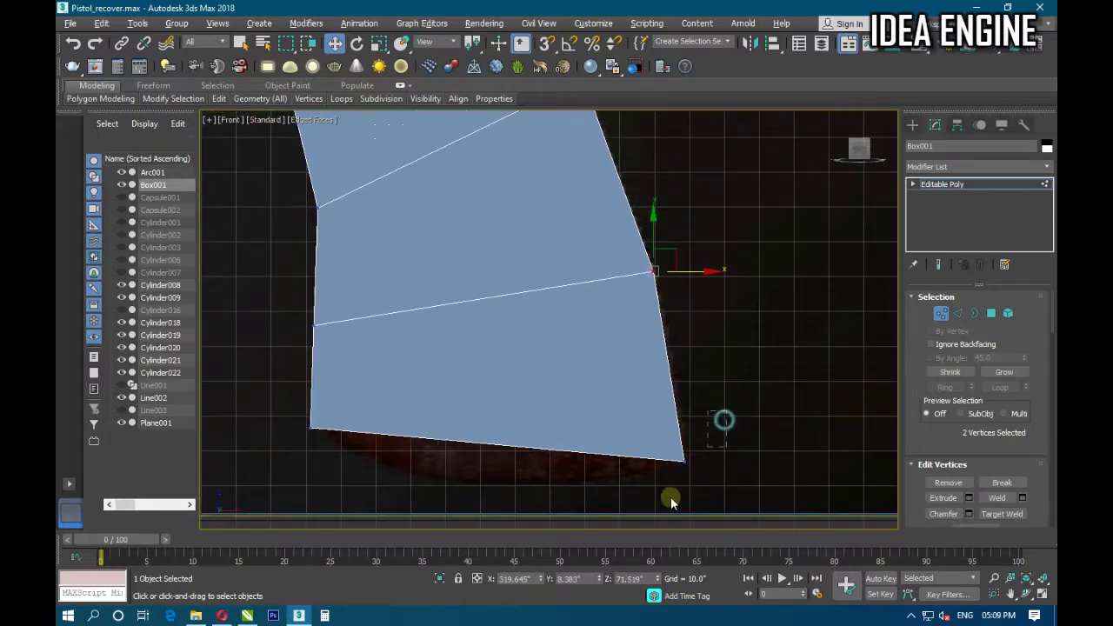
pyautogui.click(668, 463)
pyautogui.moveTo(687, 424); pyautogui.dragTo(688, 415)
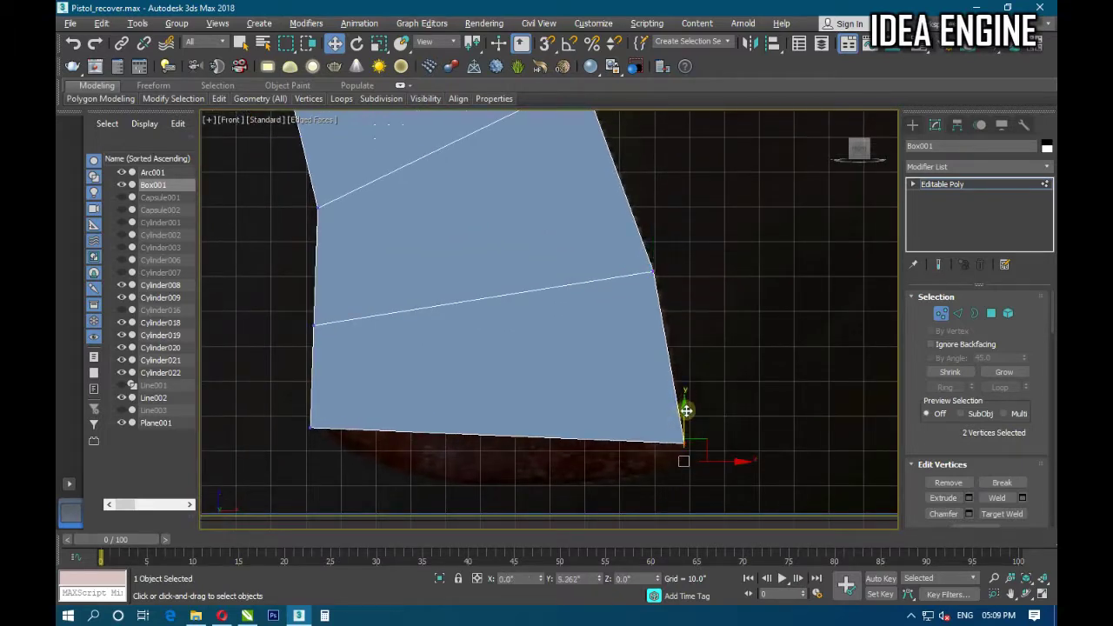
# Move another right-edge vertex sideways to follow the grip outline.
pyautogui.scroll(-2, 678, 358)
pyautogui.scroll(-2, 659, 403)
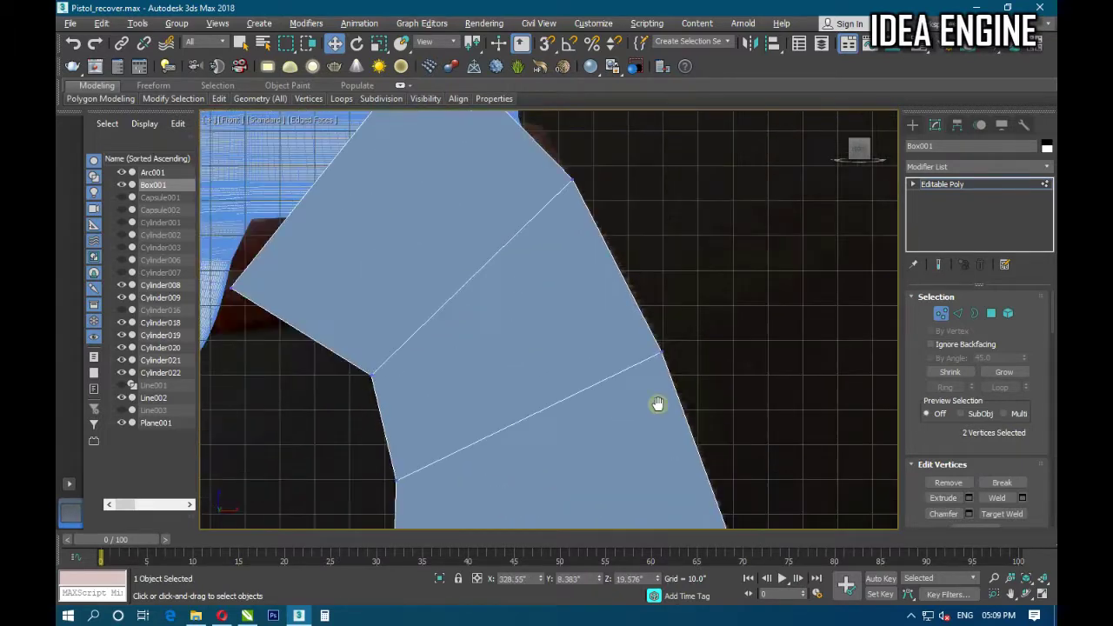
pyautogui.scroll(-2, 634, 350)
pyautogui.scroll(-2, 658, 270)
pyautogui.click(620, 285)
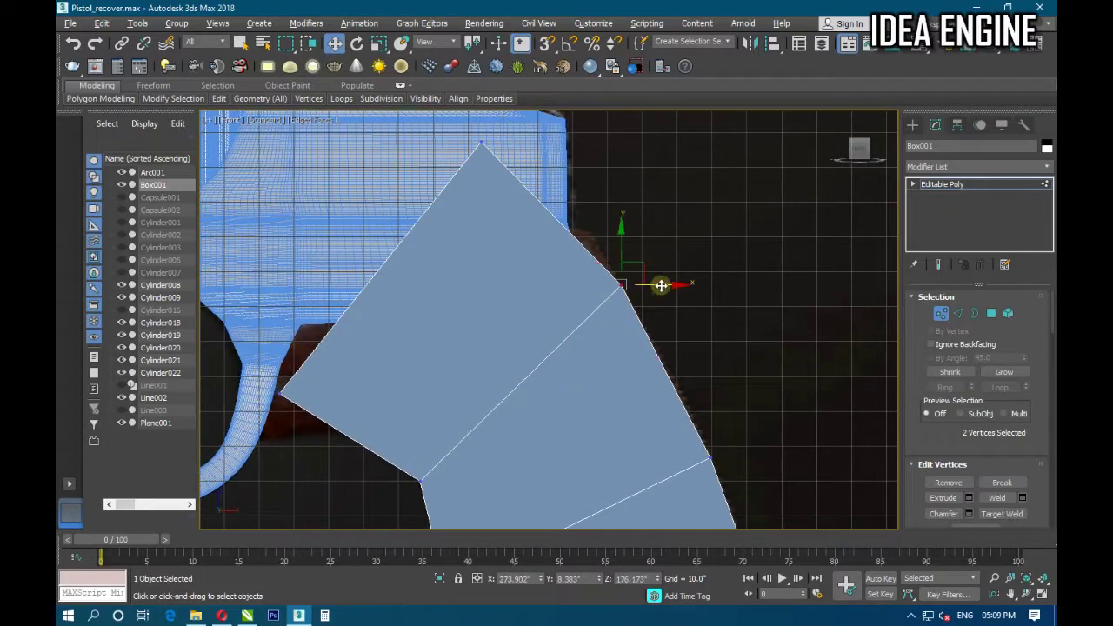
pyautogui.moveTo(661, 286); pyautogui.dragTo(745, 424)
pyautogui.moveTo(689, 493); pyautogui.dragTo(689, 492)
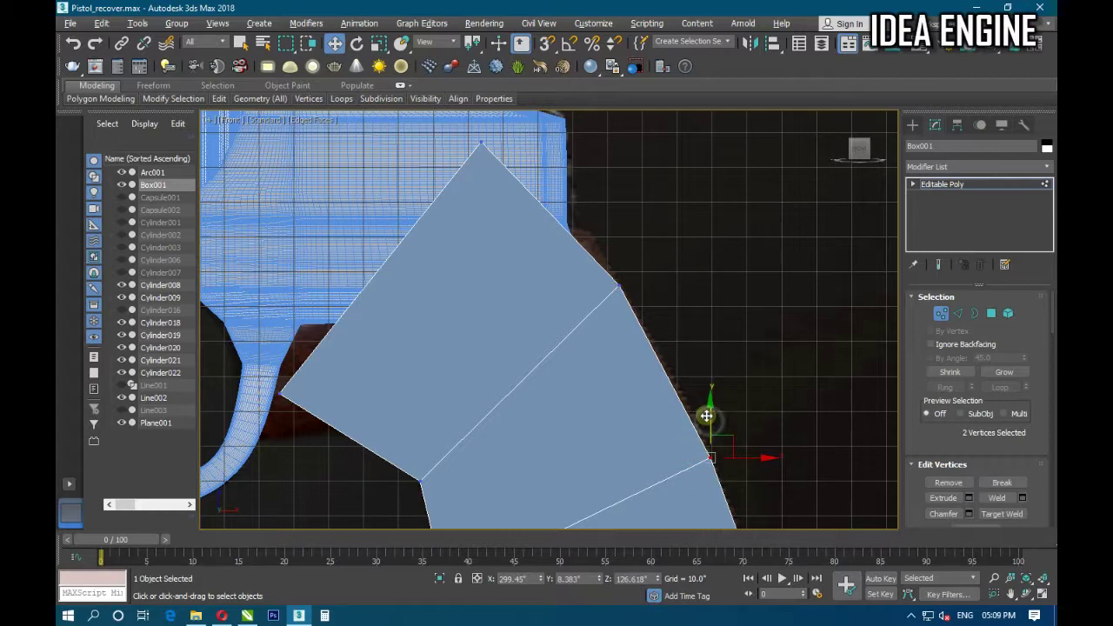
# Reposition the inner vertex pair lower, tucking it against the frame behind the trigger guard.
pyautogui.scroll(-2, 608, 335)
pyautogui.scroll(-1, 601, 316)
pyautogui.moveTo(601, 315)
pyautogui.mouseDown(button='middle')
pyautogui.moveTo(639, 302)
pyautogui.moveTo(631, 402)
pyautogui.mouseUp(button='middle')
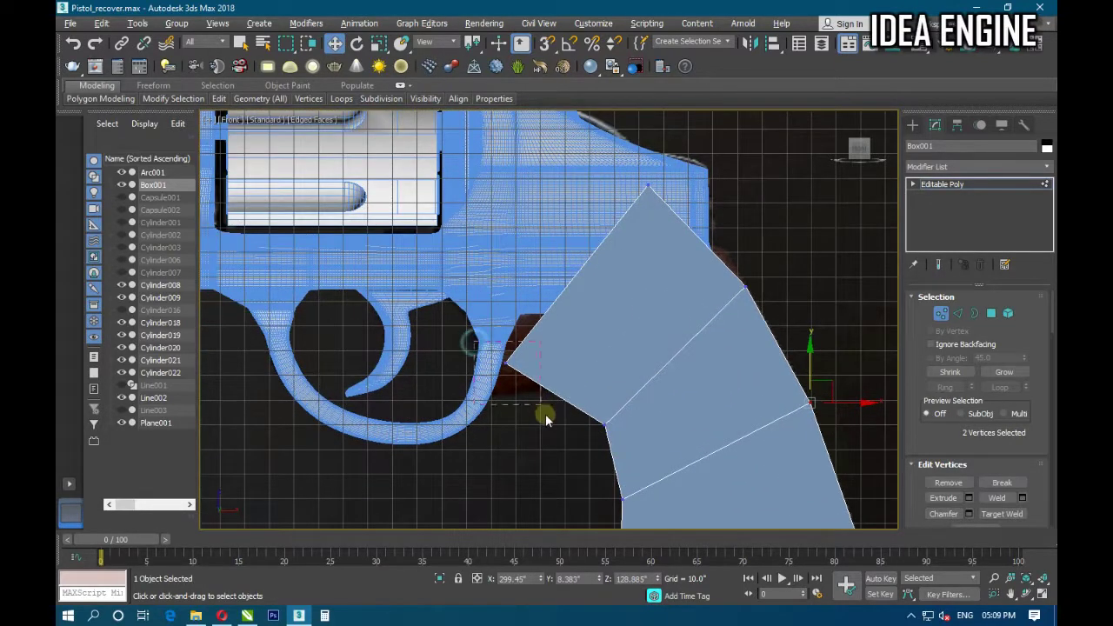
pyautogui.moveTo(545, 414); pyautogui.dragTo(544, 409)
pyautogui.moveTo(579, 360)
pyautogui.mouseDown()
pyautogui.moveTo(639, 351)
pyautogui.moveTo(596, 355)
pyautogui.mouseUp()
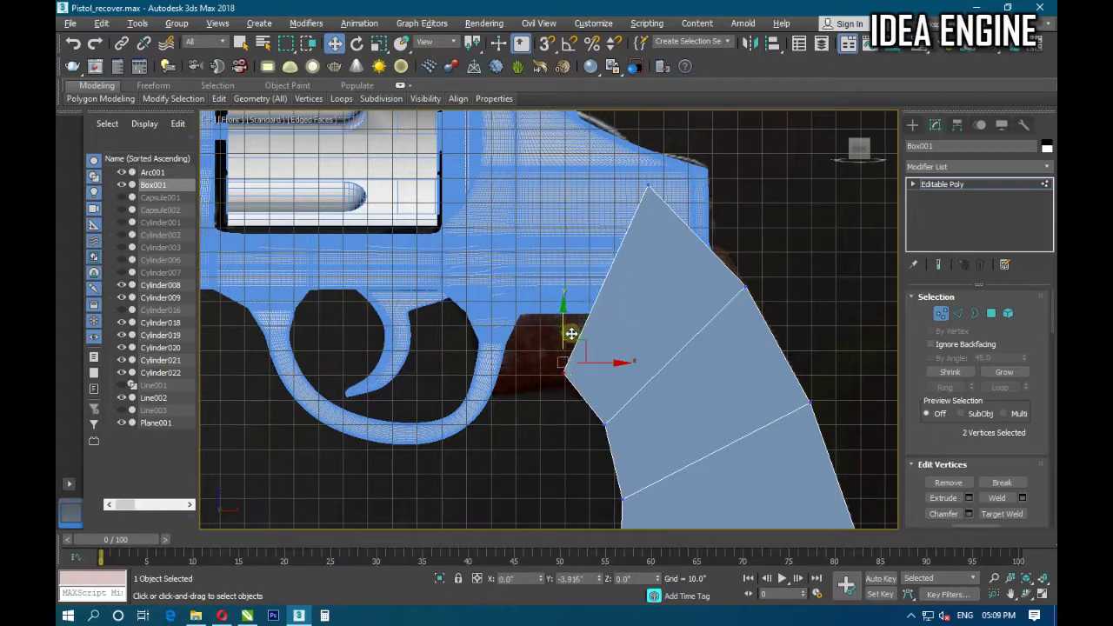
pyautogui.moveTo(567, 327); pyautogui.dragTo(614, 385)
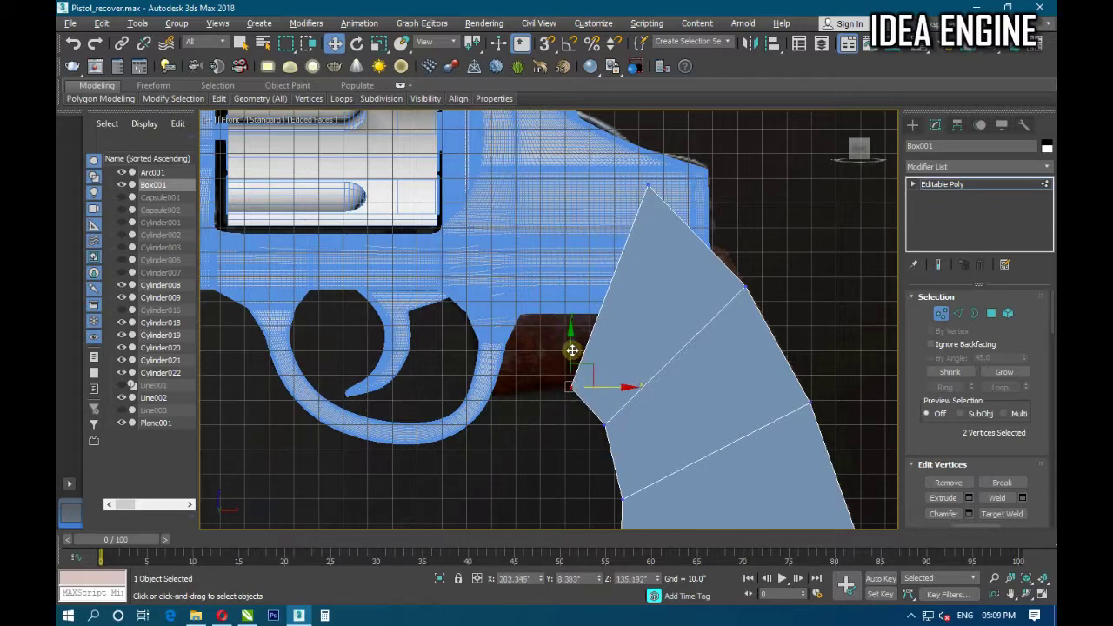
pyautogui.moveTo(574, 352); pyautogui.dragTo(576, 355)
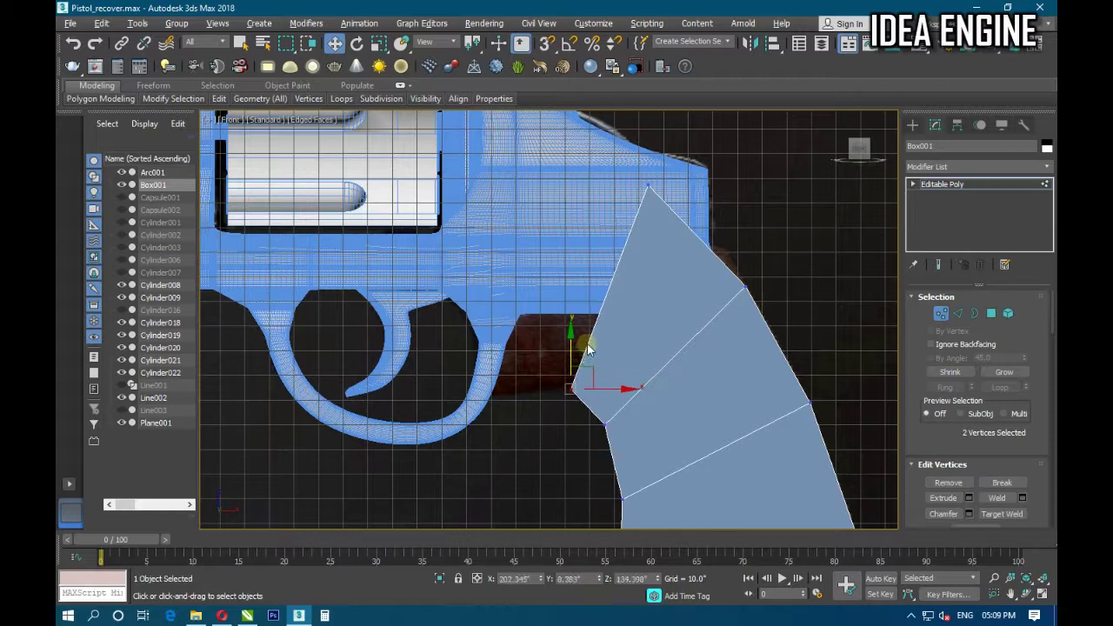
pyautogui.moveTo(579, 352); pyautogui.dragTo(568, 371, button='middle')
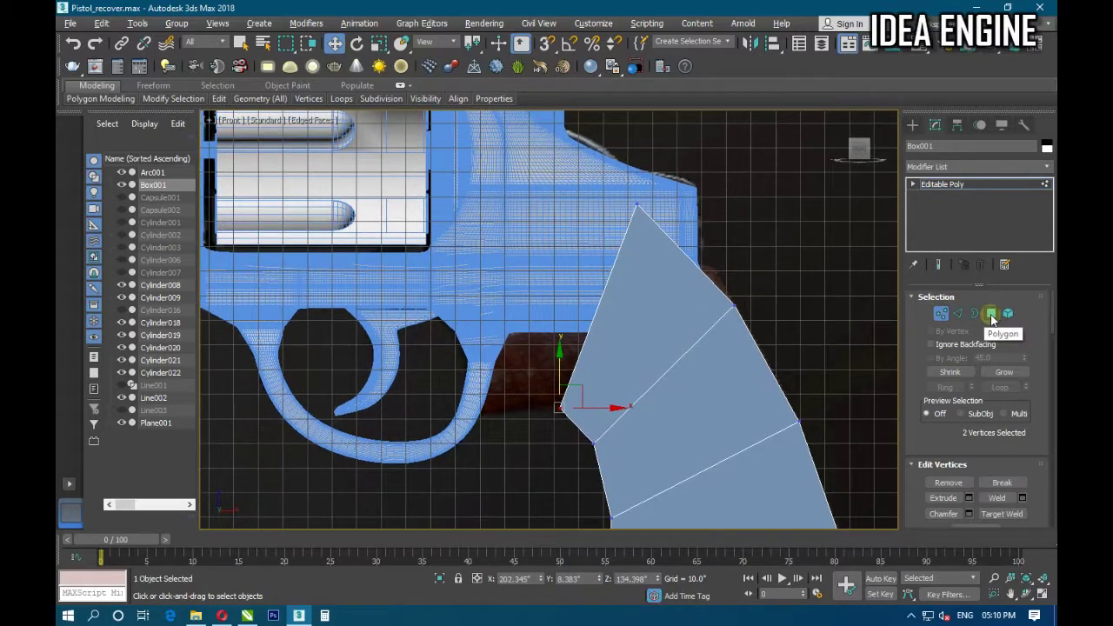
# In Perspective view, select the grip's top polygon and set the coordinate system to Local.
pyautogui.click(992, 315)
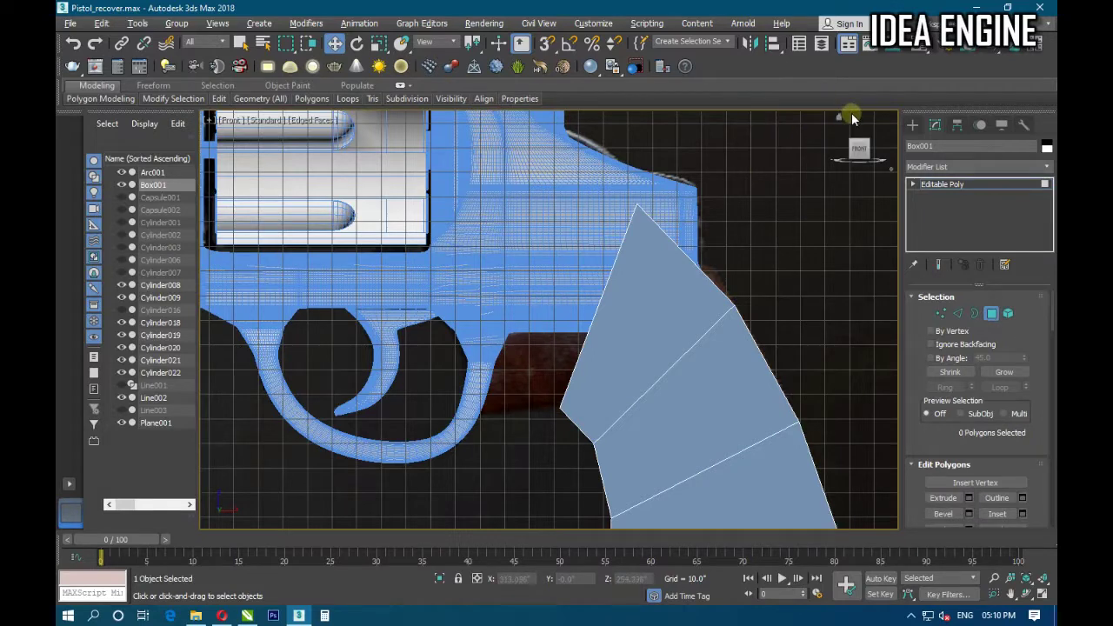
pyautogui.moveTo(852, 119); pyautogui.dragTo(835, 131)
pyautogui.scroll(5, 703, 283)
pyautogui.press('p')
pyautogui.moveTo(703, 283)
pyautogui.mouseDown(button='middle')
pyautogui.moveTo(679, 471)
pyautogui.moveTo(489, 417)
pyautogui.moveTo(675, 451)
pyautogui.moveTo(635, 417)
pyautogui.moveTo(710, 334)
pyautogui.moveTo(526, 148)
pyautogui.mouseUp(button='middle')
pyautogui.click(727, 341)
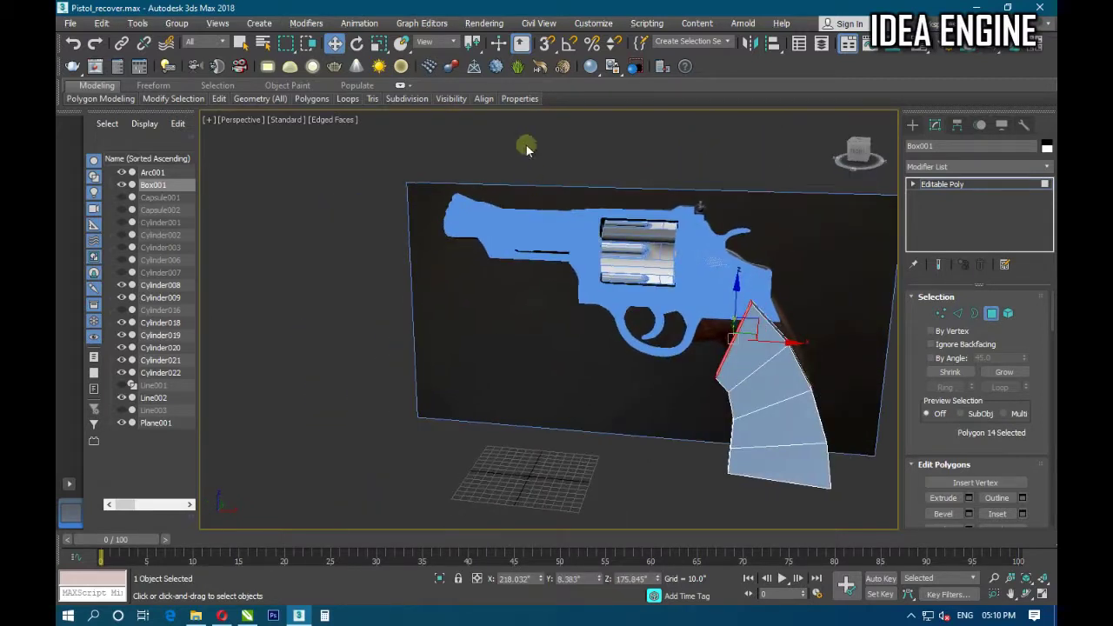
pyautogui.click(435, 42)
pyautogui.click(423, 90)
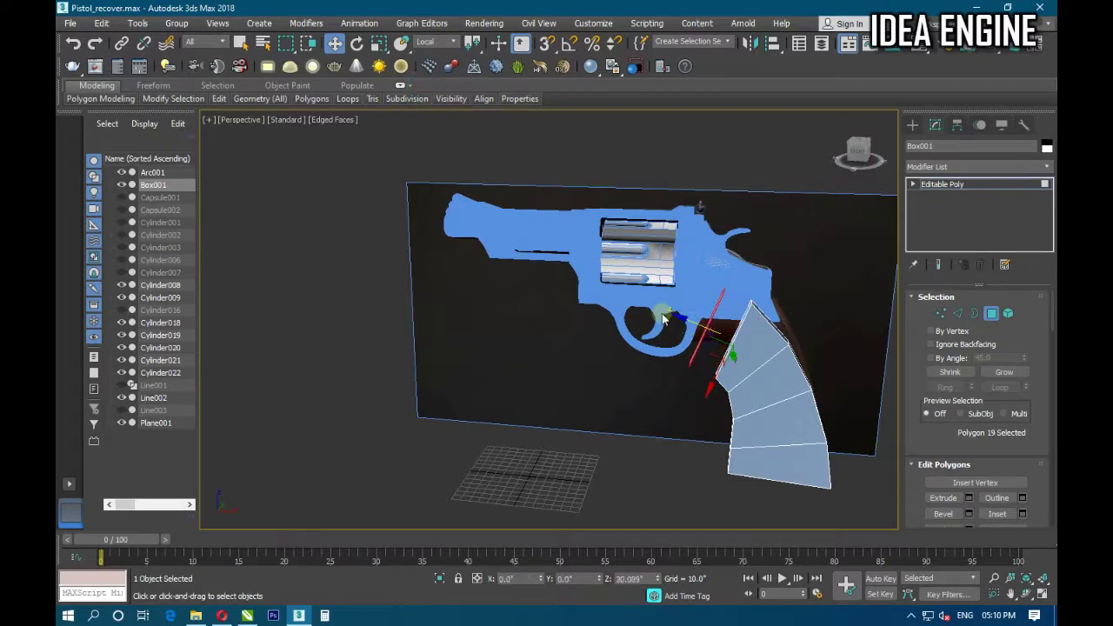
# Extrude the grip's top face upward by a height of about 20.9.
pyautogui.keyDown('shift'); pyautogui.moveTo(692, 325); pyautogui.dragTo(662, 315); pyautogui.keyUp('shift')
pyautogui.click(612, 321)
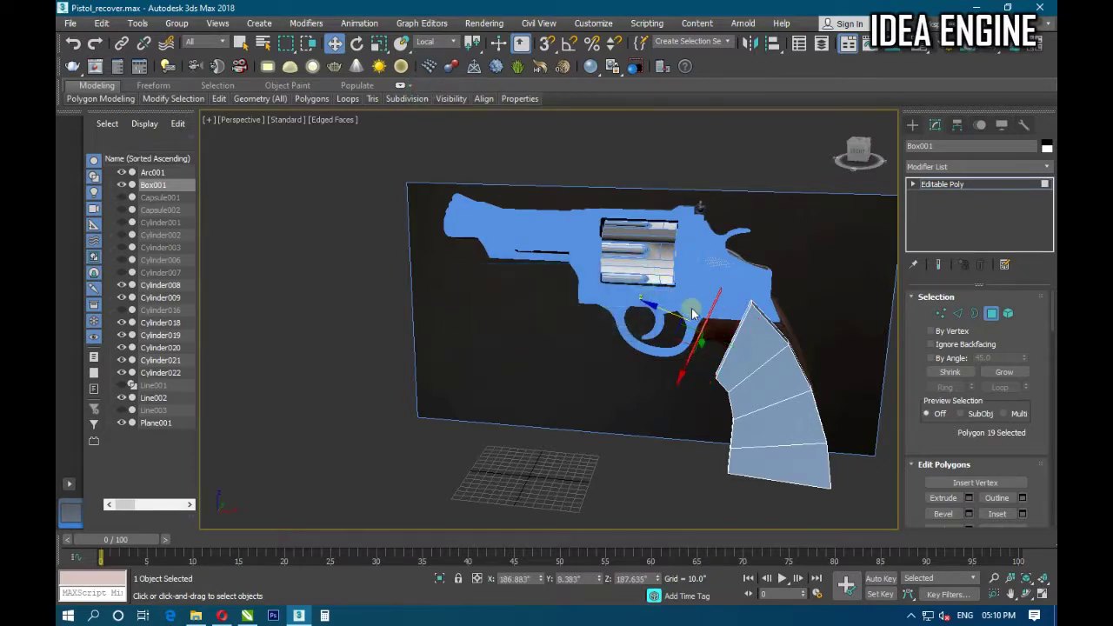
pyautogui.click(968, 497)
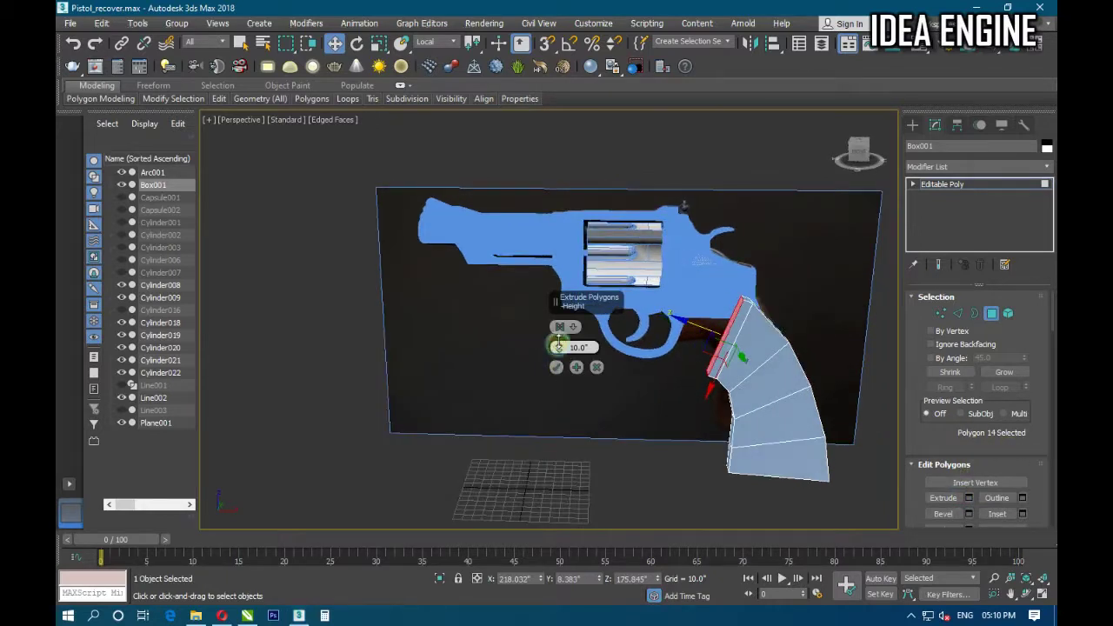
pyautogui.moveTo(561, 337); pyautogui.dragTo(566, 296)
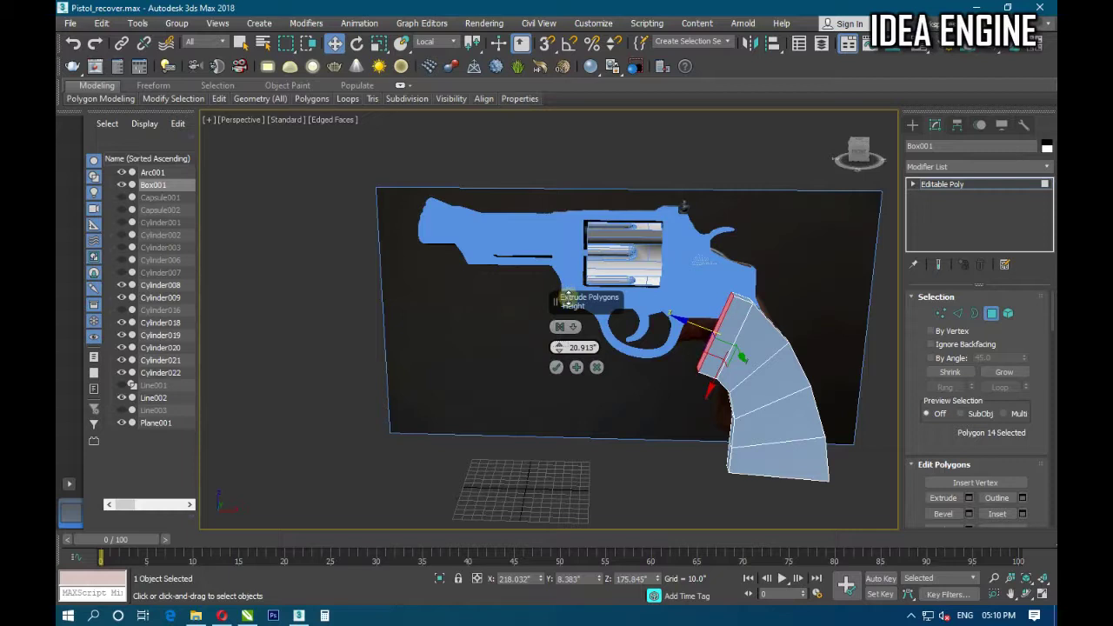
pyautogui.click(576, 367)
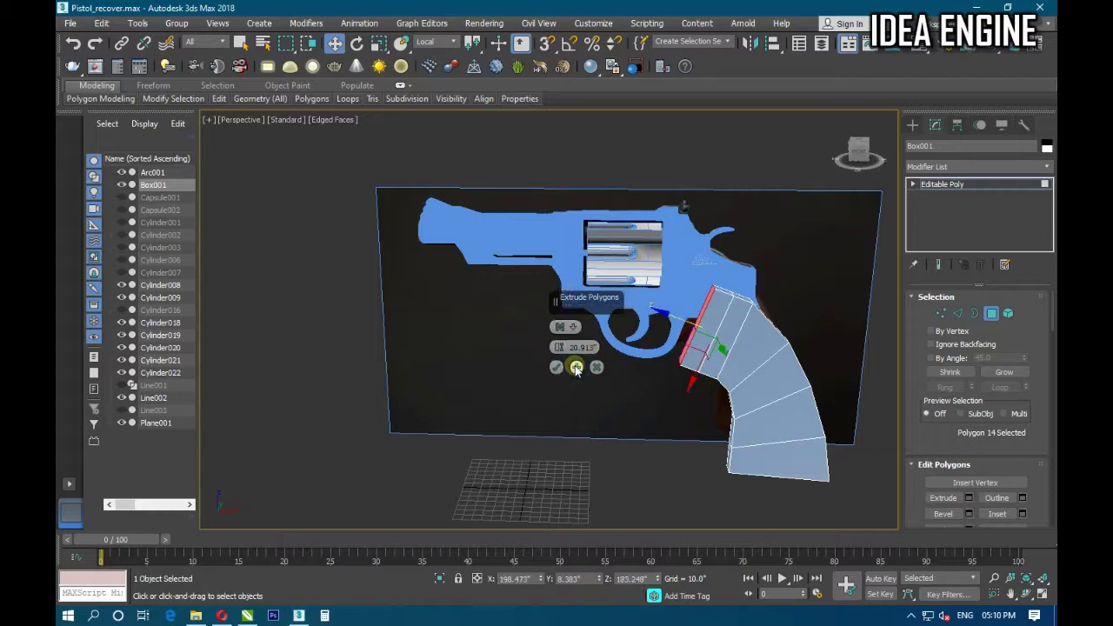
pyautogui.click(556, 367)
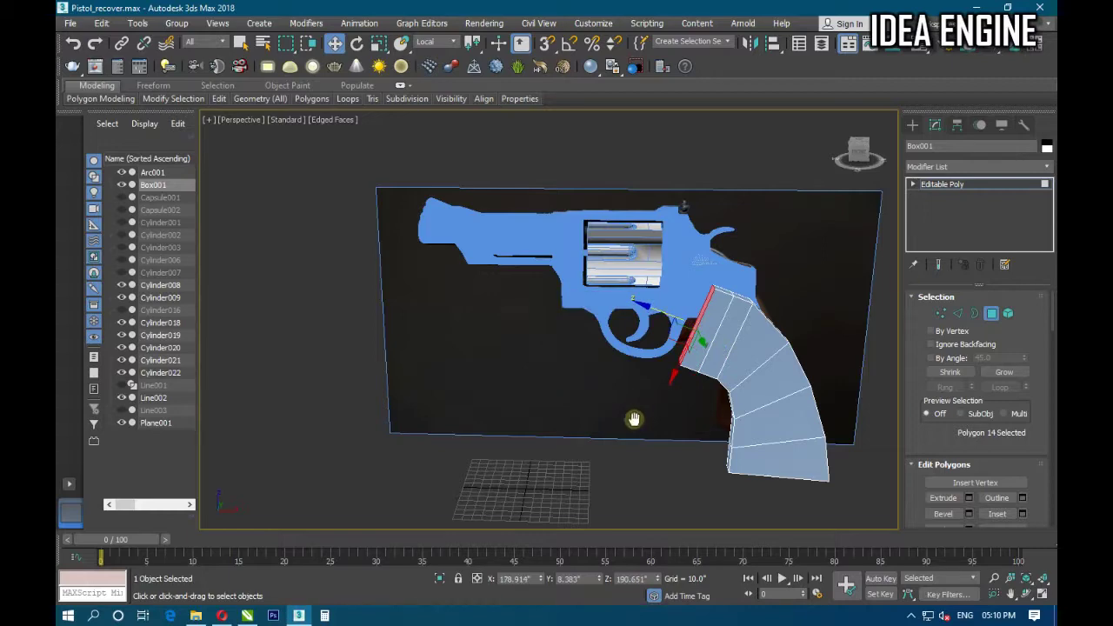
pyautogui.click(939, 315)
# In Front view with View coordinates, lower the top-left vertex pair toward the trigger guard.
pyautogui.press('f')
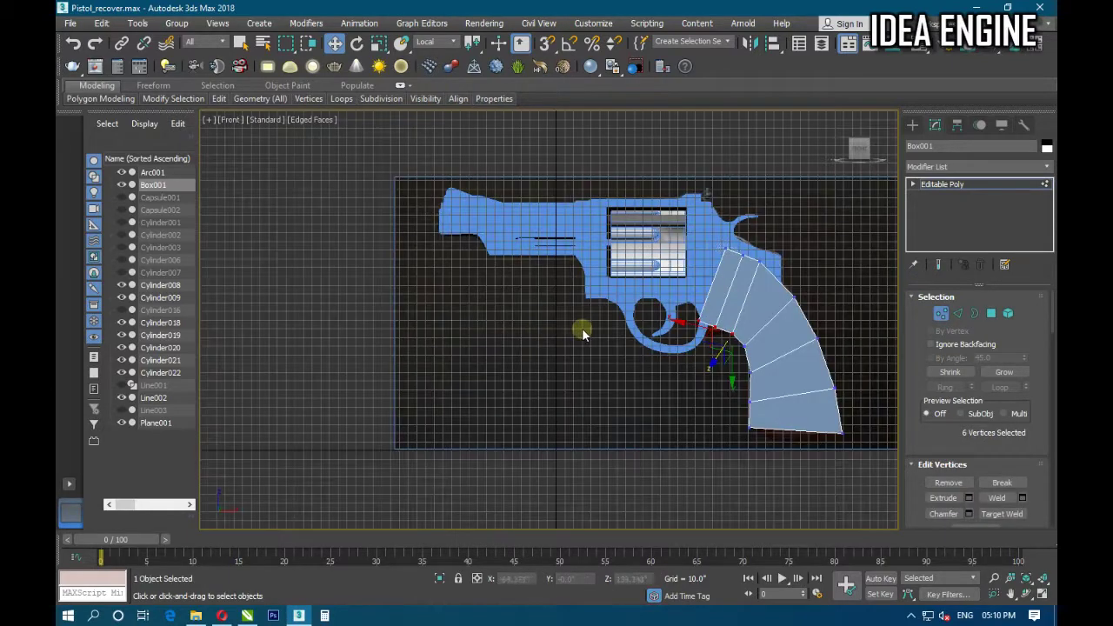
pyautogui.scroll(5, 573, 349)
pyautogui.scroll(-2, 519, 339)
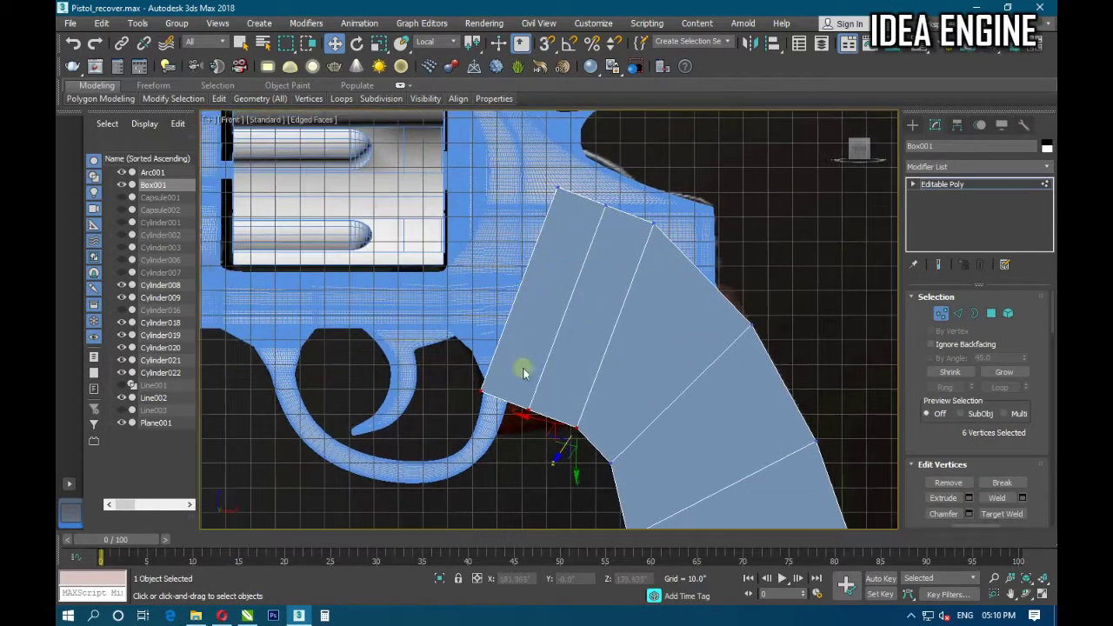
pyautogui.moveTo(520, 386); pyautogui.dragTo(548, 432)
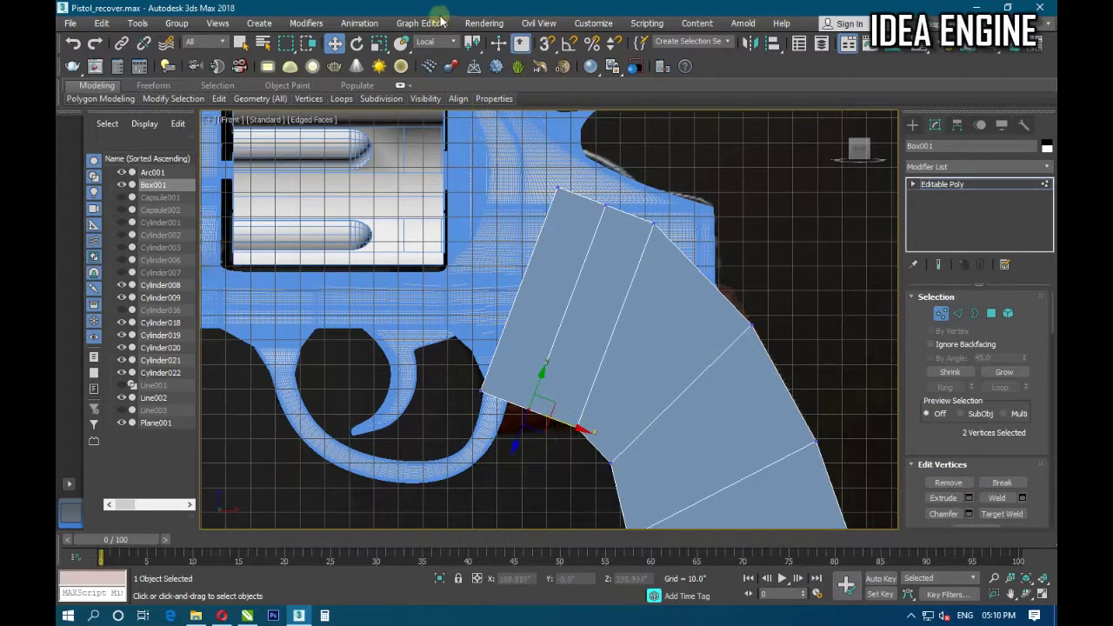
pyautogui.click(439, 42)
pyautogui.click(427, 50)
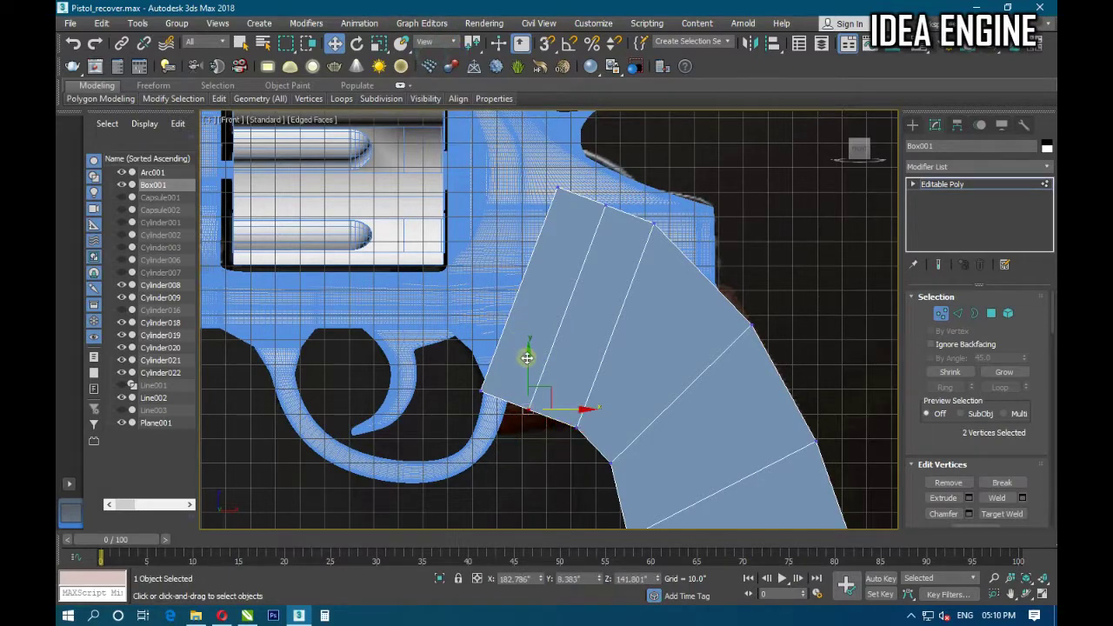
pyautogui.moveTo(528, 363); pyautogui.dragTo(527, 382)
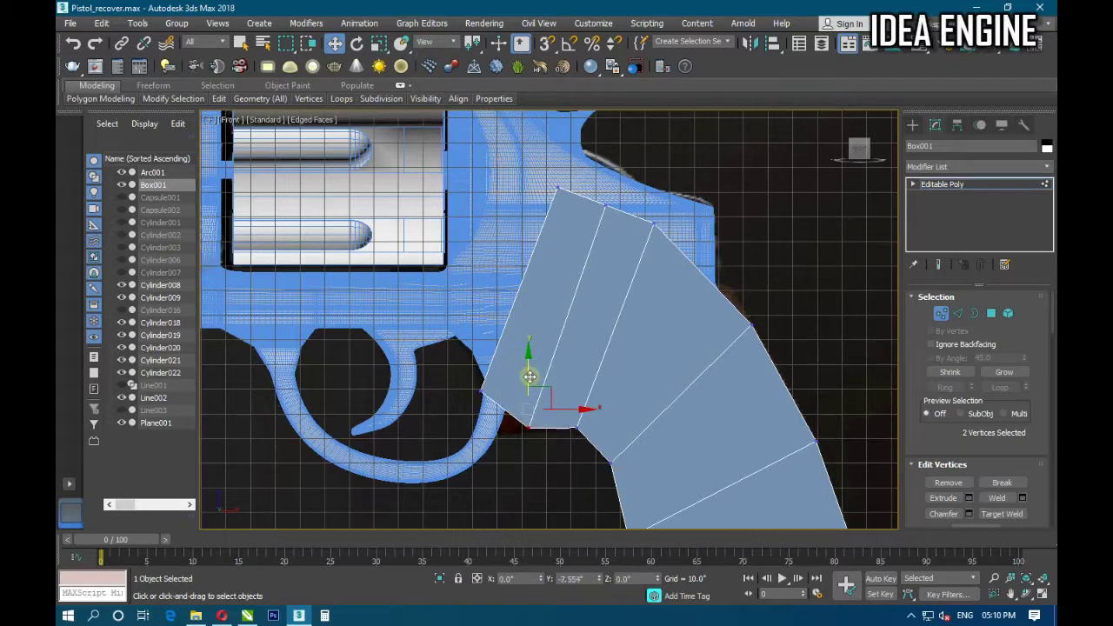
pyautogui.moveTo(454, 359)
pyautogui.mouseDown()
pyautogui.moveTo(515, 447)
pyautogui.moveTo(489, 408)
pyautogui.moveTo(482, 350)
pyautogui.moveTo(488, 410)
pyautogui.moveTo(495, 390)
pyautogui.mouseUp()
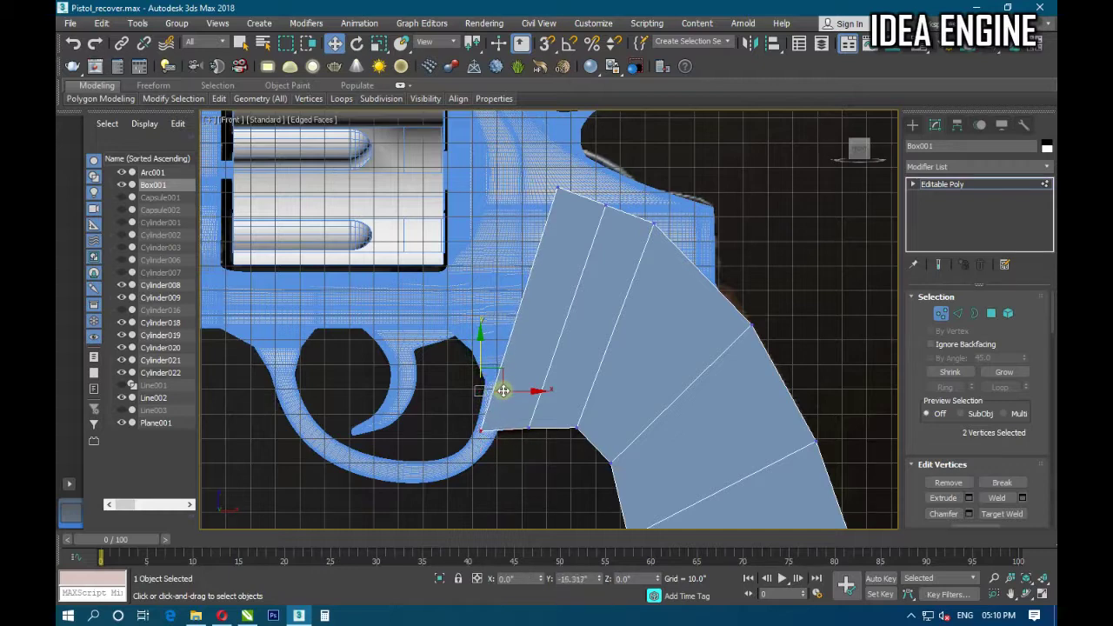
# Pull the top-right vertex pair out to the frame's back edge.
pyautogui.moveTo(542, 434); pyautogui.dragTo(568, 422, button='middle')
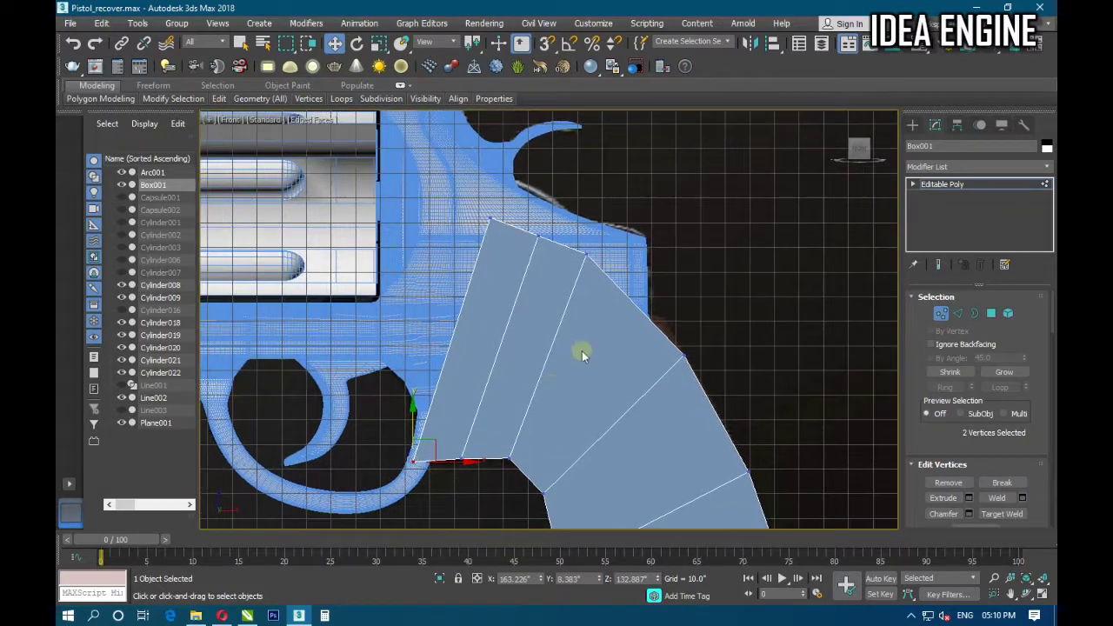
pyautogui.moveTo(603, 330); pyautogui.dragTo(614, 339, button='middle')
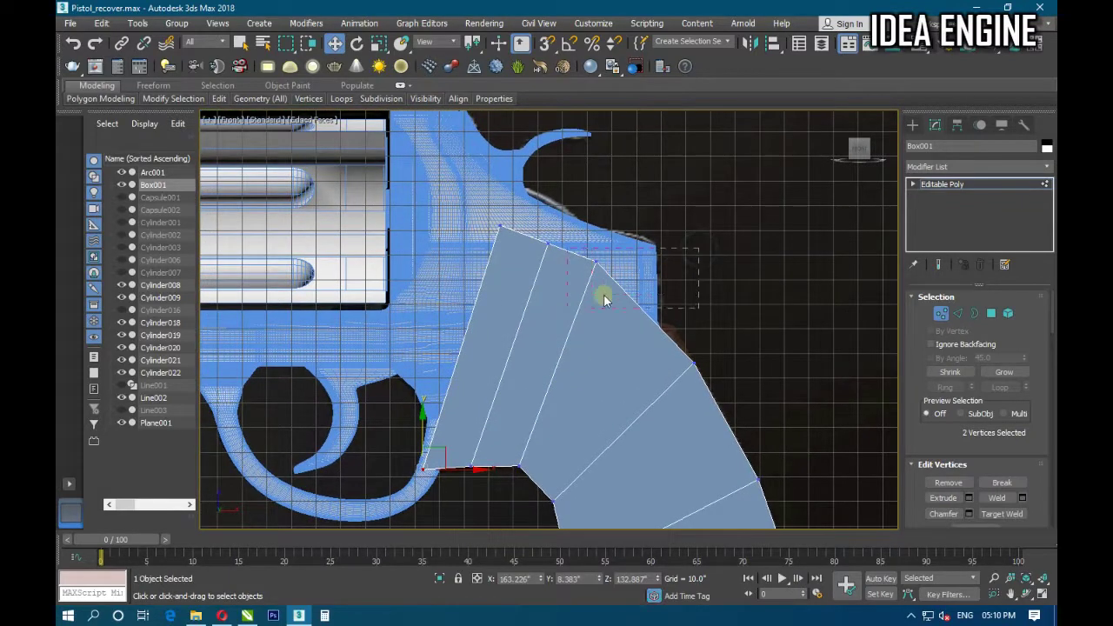
pyautogui.moveTo(606, 300); pyautogui.dragTo(607, 301)
pyautogui.moveTo(649, 263)
pyautogui.mouseDown()
pyautogui.moveTo(635, 231)
pyautogui.moveTo(676, 315)
pyautogui.moveTo(706, 317)
pyautogui.mouseUp()
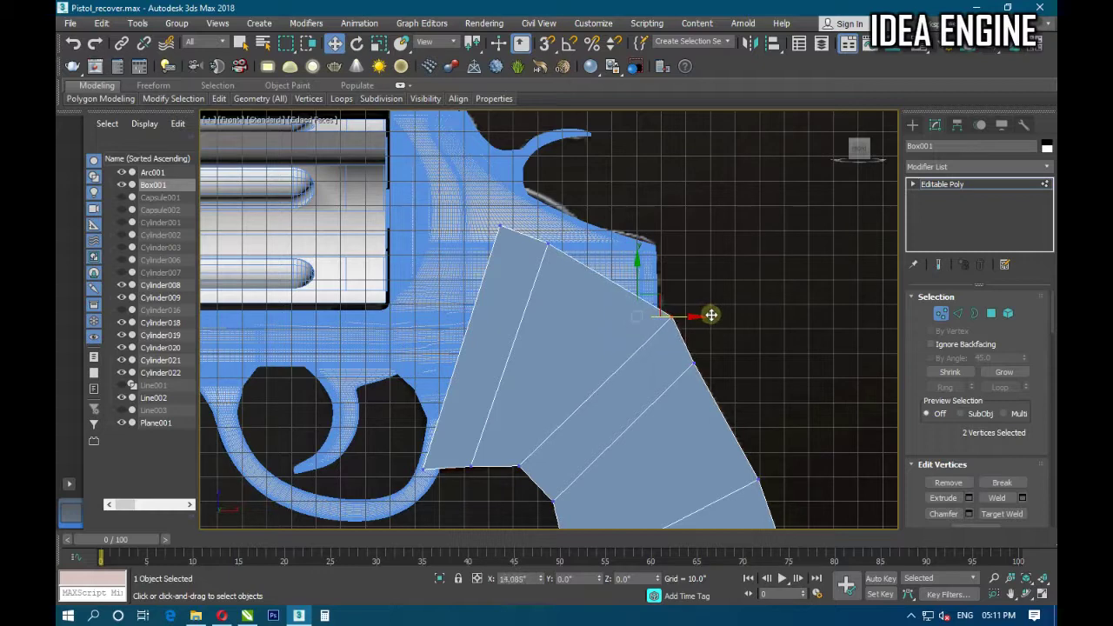
pyautogui.scroll(-2, 705, 315)
pyautogui.scroll(-1, 725, 305)
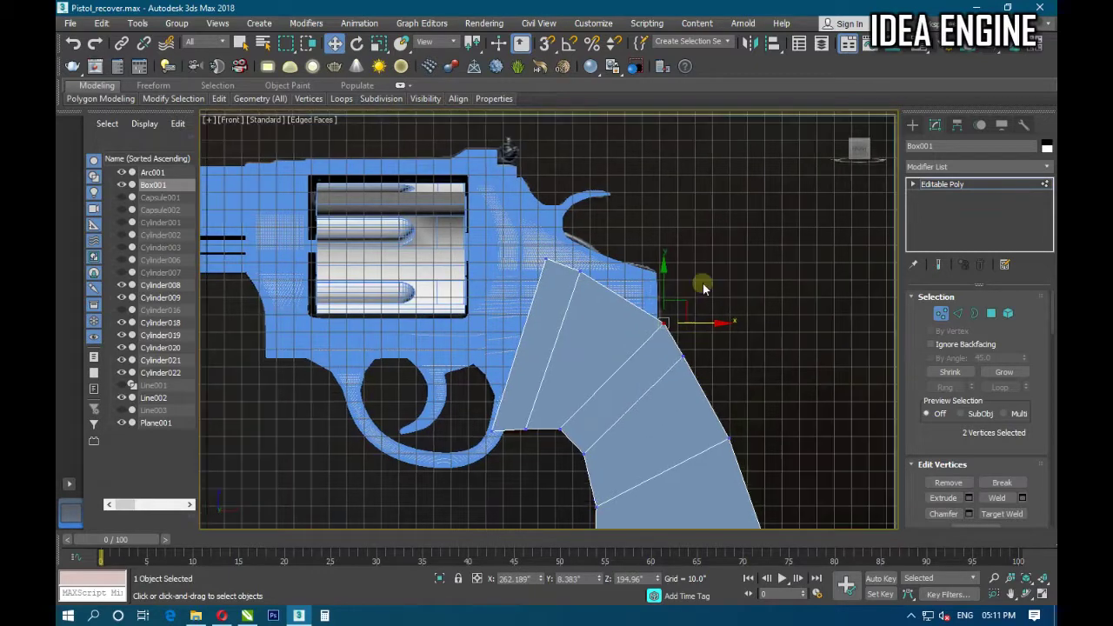
pyautogui.scroll(-2, 705, 288)
pyautogui.click(970, 183)
# Isolate the grip with its reference plane, then select only the grip mesh.
pyautogui.keyDown('ctrl'); pyautogui.click(768, 217); pyautogui.keyUp('ctrl')
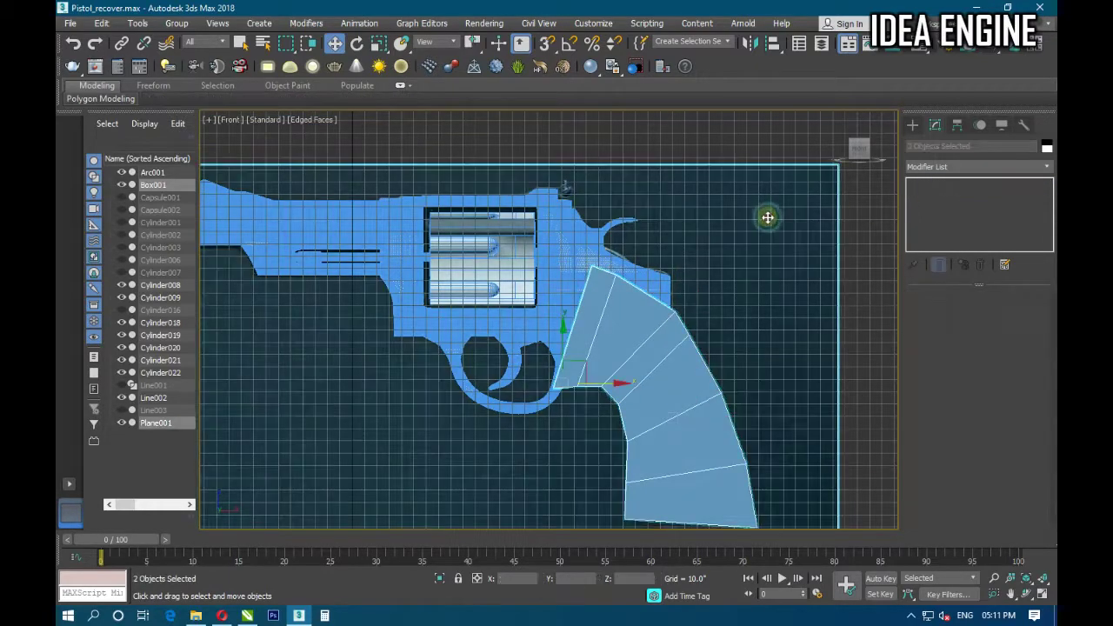
pyautogui.click(438, 580)
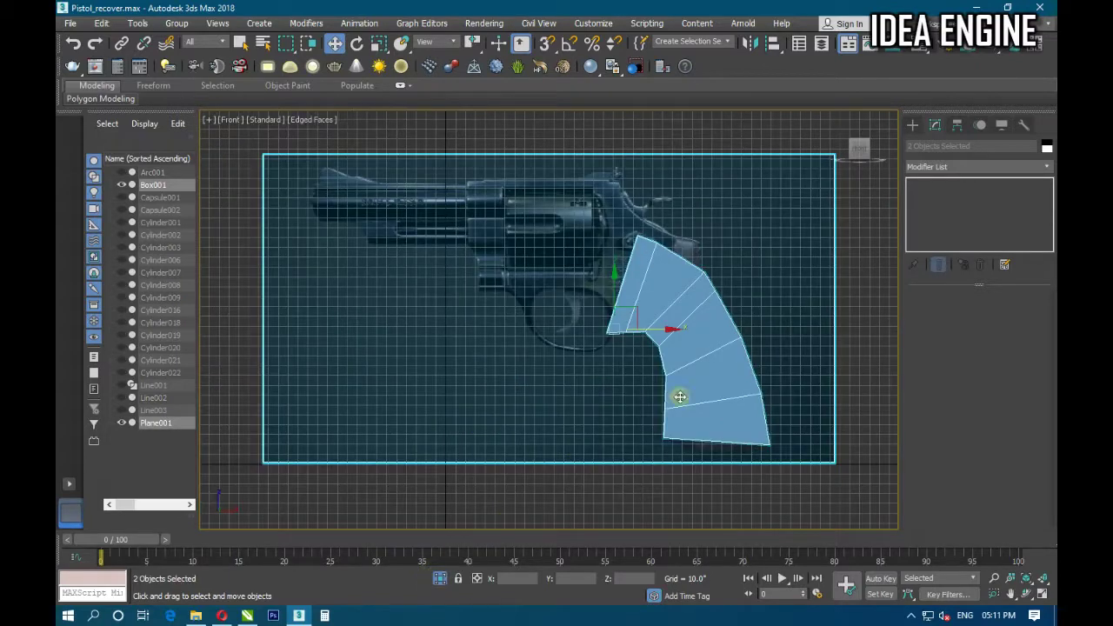
pyautogui.scroll(1, 694, 378)
pyautogui.scroll(1, 629, 391)
pyautogui.scroll(1, 538, 313)
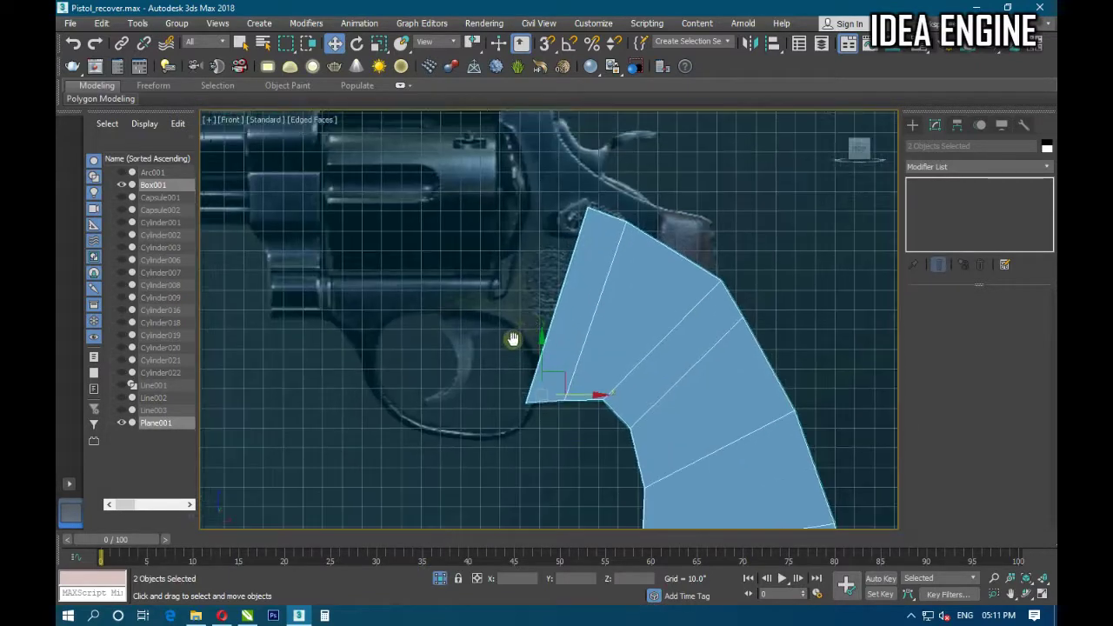
pyautogui.moveTo(538, 313); pyautogui.dragTo(536, 372, button='middle')
pyautogui.click(554, 310)
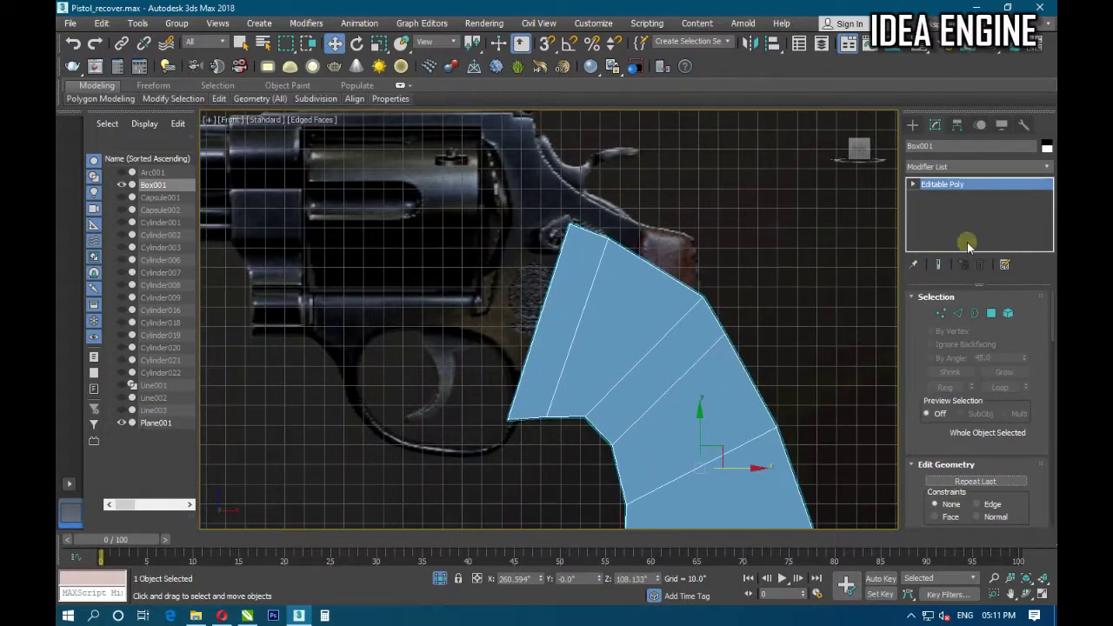
pyautogui.click(940, 315)
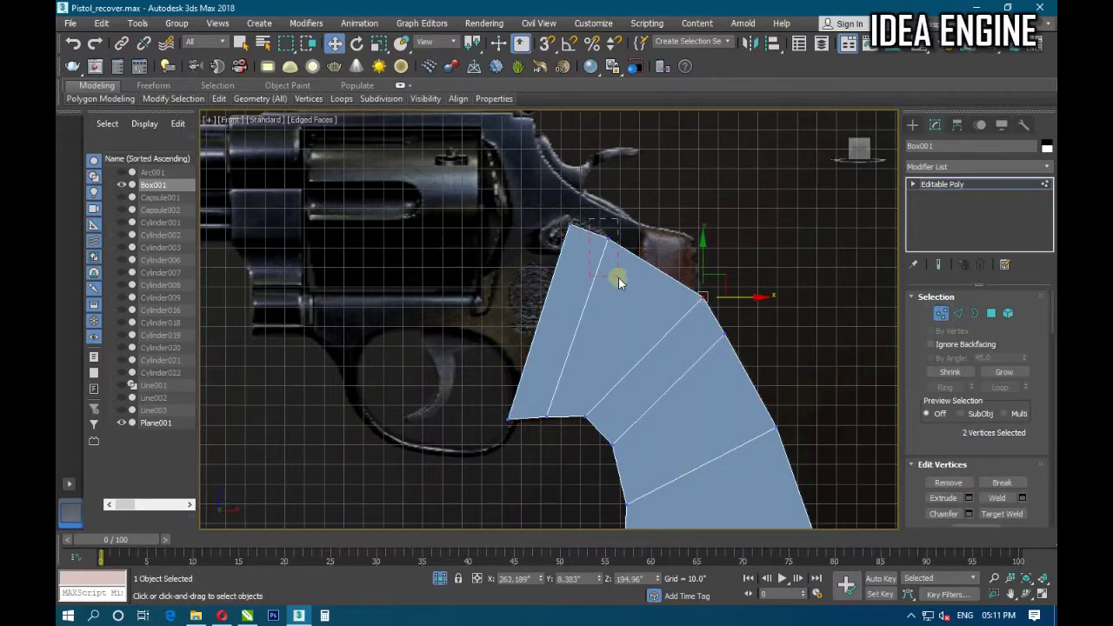
# Shift the upper-right and upper-left vertex pairs right onto the revolver frame.
pyautogui.click(608, 238)
pyautogui.moveTo(721, 236); pyautogui.dragTo(725, 234)
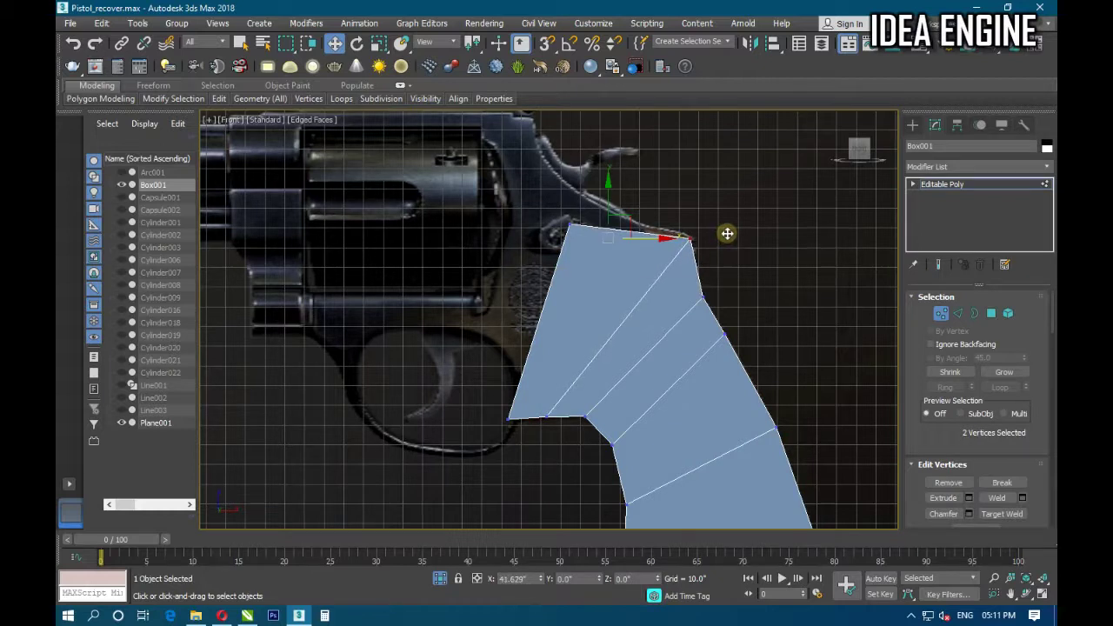
pyautogui.moveTo(727, 231); pyautogui.dragTo(727, 232)
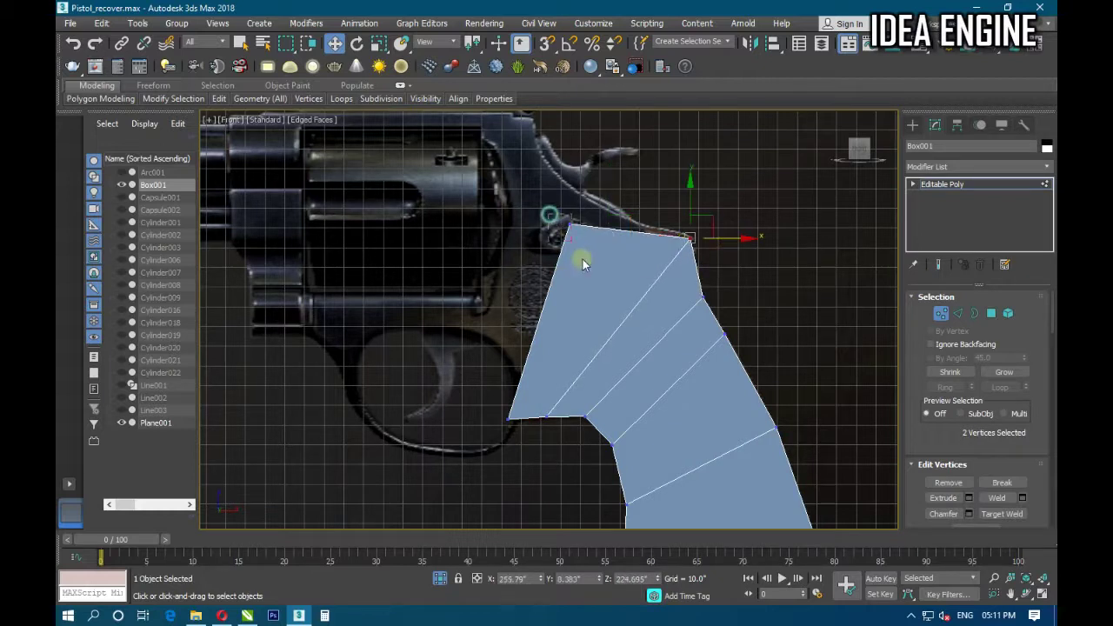
pyautogui.click(571, 228)
pyautogui.moveTo(633, 221); pyautogui.dragTo(677, 215)
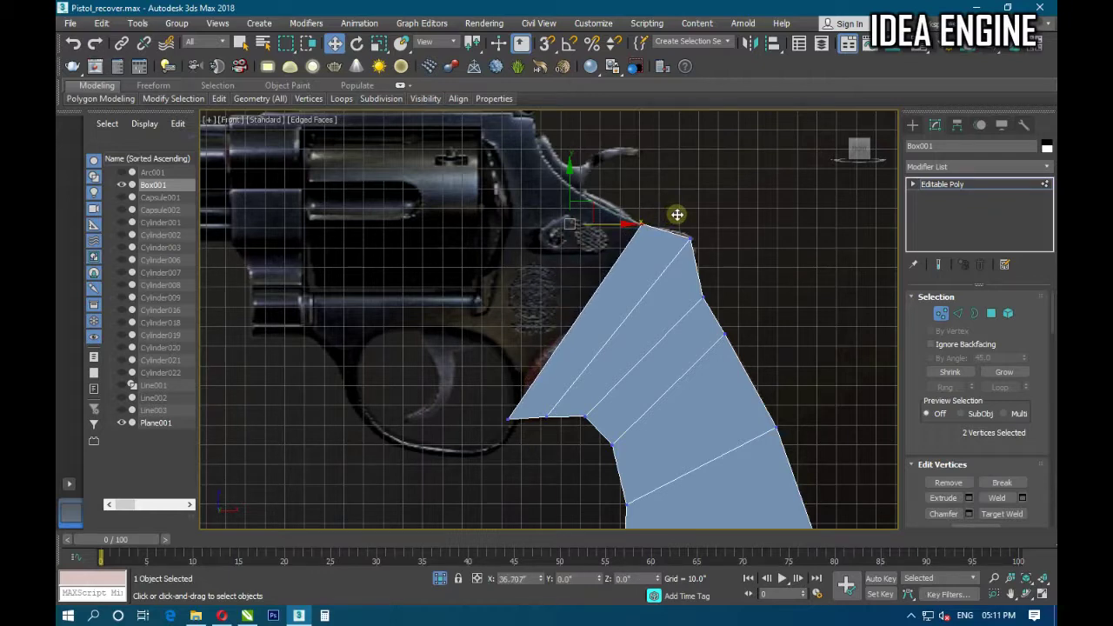
# Slide the lower-left vertices right toward the trigger guard and reframe the whole grip.
pyautogui.moveTo(535, 360); pyautogui.dragTo(569, 361, button='middle')
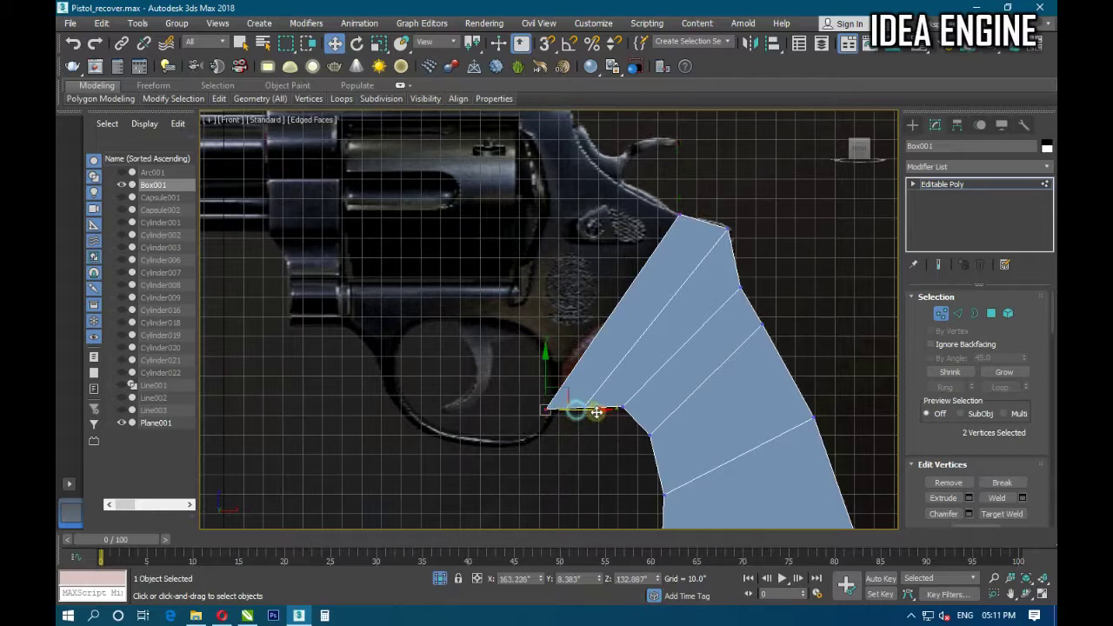
pyautogui.moveTo(564, 408)
pyautogui.mouseDown()
pyautogui.moveTo(603, 410)
pyautogui.moveTo(588, 409)
pyautogui.mouseUp()
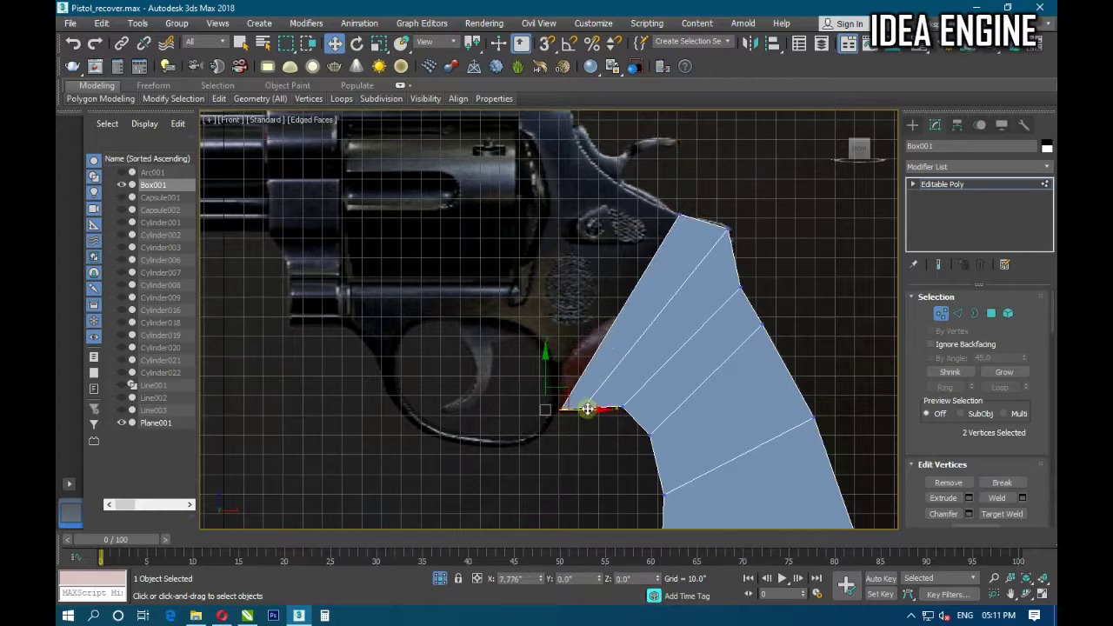
pyautogui.moveTo(572, 464); pyautogui.dragTo(559, 441, button='middle')
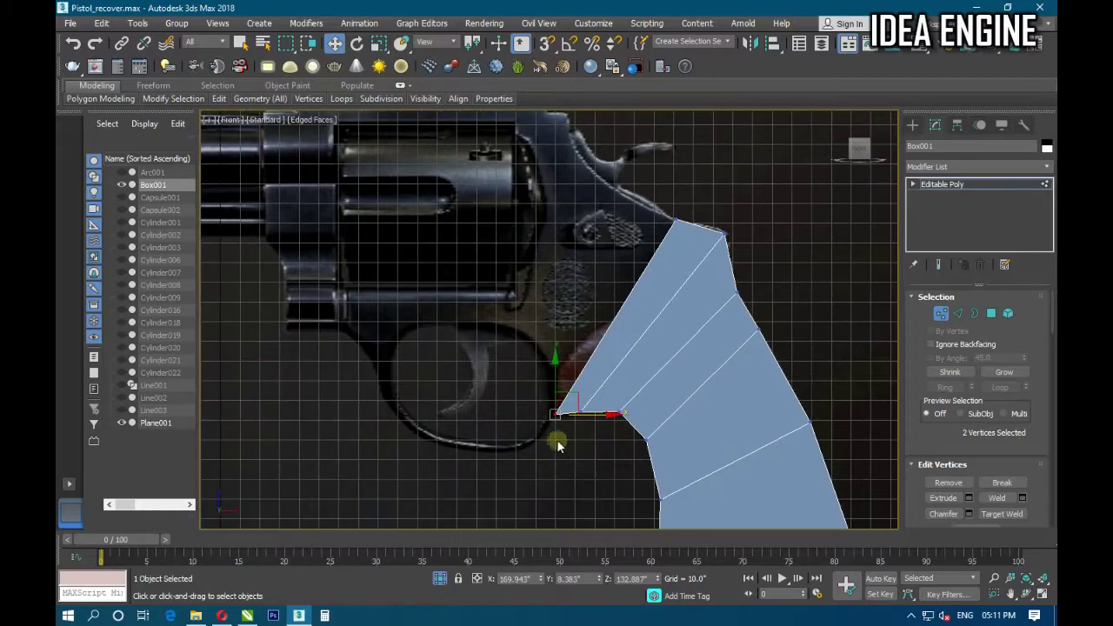
pyautogui.moveTo(581, 390); pyautogui.dragTo(591, 295, button='middle')
pyautogui.scroll(-3, 600, 287)
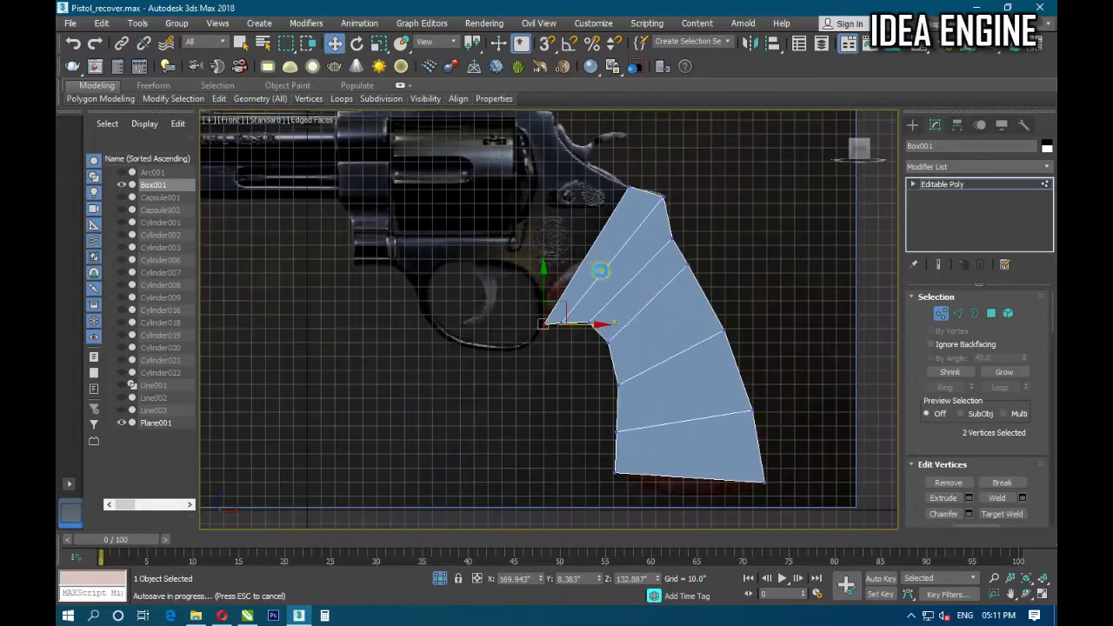
pyautogui.scroll(2, 608, 275)
pyautogui.scroll(3, 600, 278)
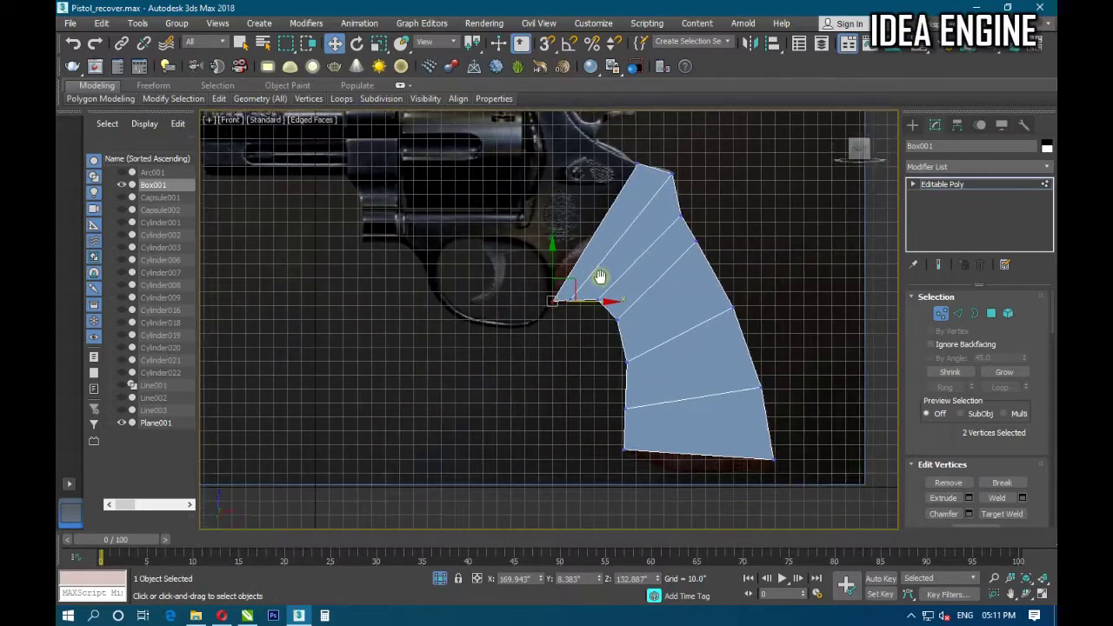
pyautogui.moveTo(594, 283); pyautogui.dragTo(609, 246, button='middle')
pyautogui.scroll(-2, 609, 245)
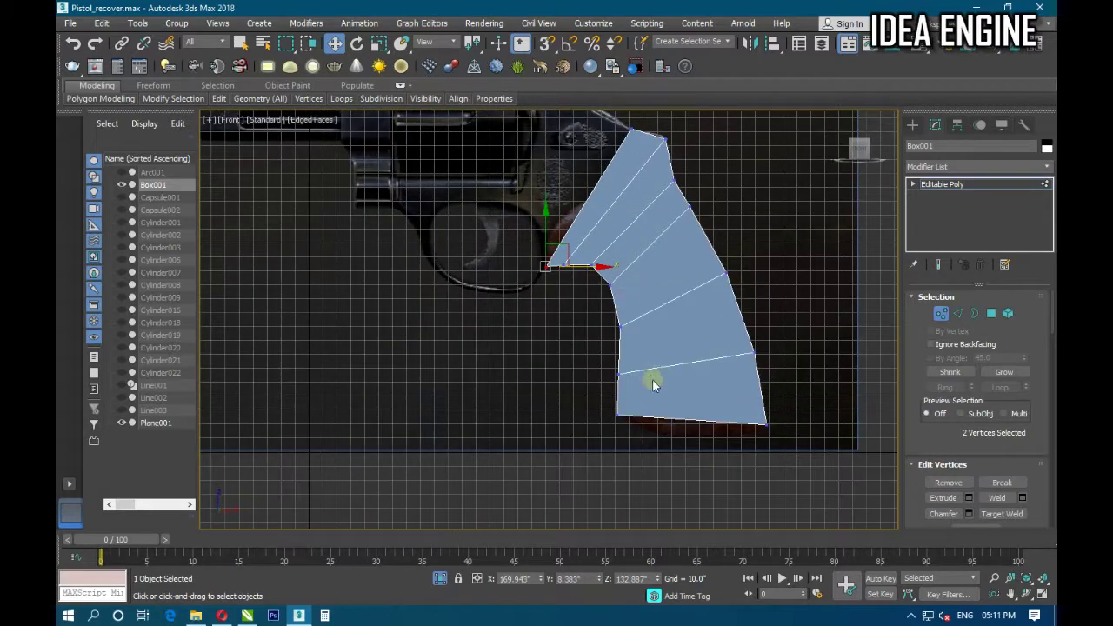
pyautogui.scroll(2, 670, 430)
pyautogui.moveTo(670, 430); pyautogui.dragTo(634, 440, button='middle')
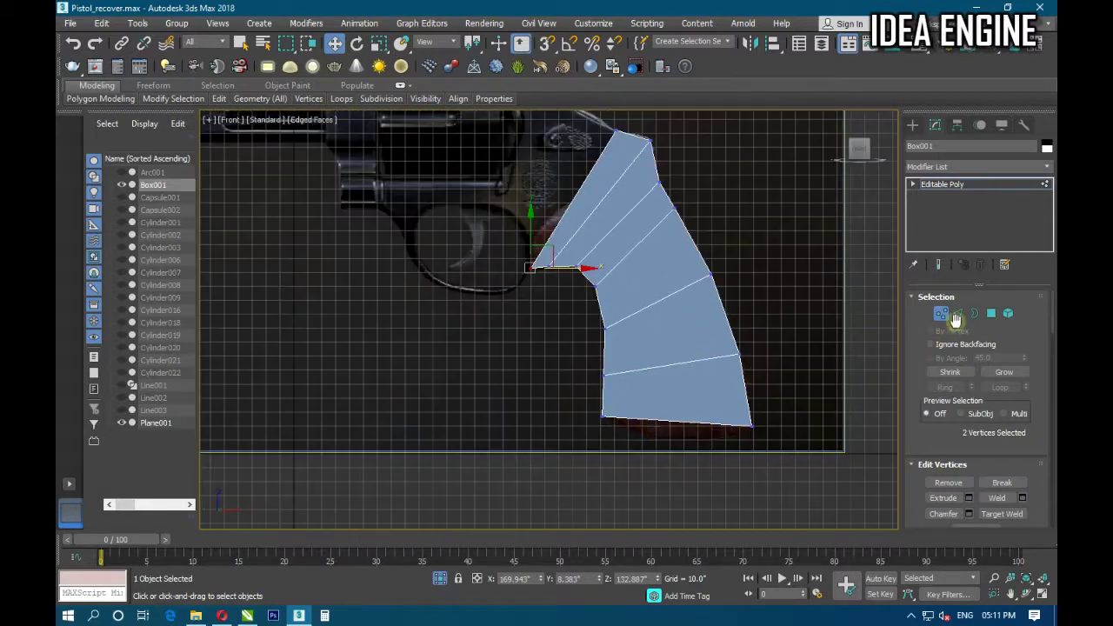
# Connect the ring of horizontal grip edges with 3 segments, adding three vertical loops.
pyautogui.press('2')
pyautogui.click(650, 366)
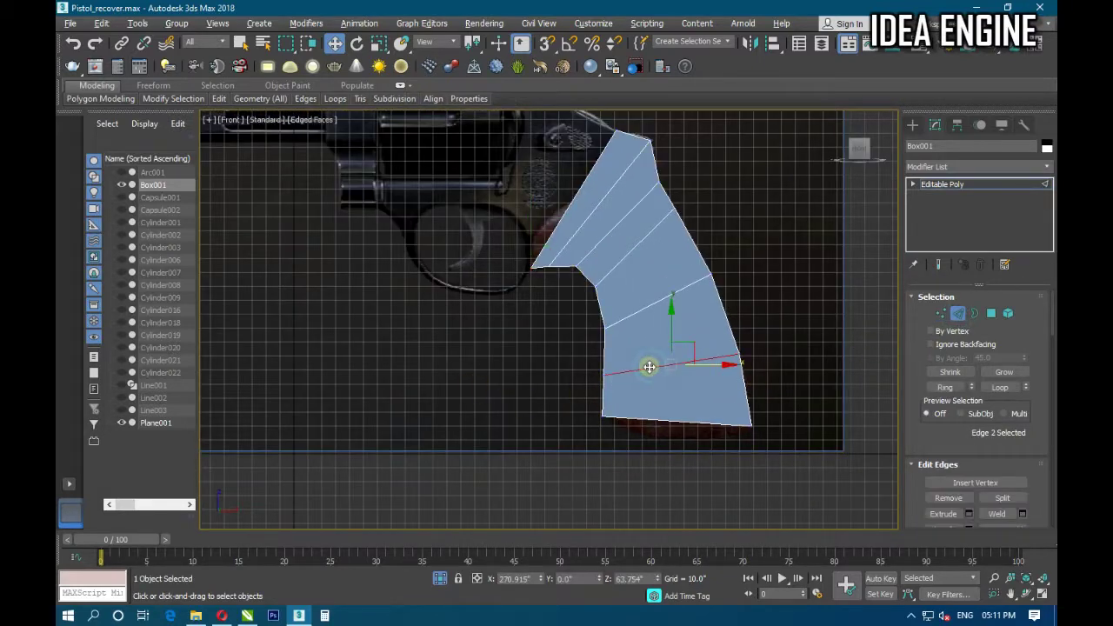
pyautogui.hotkey('alt', 'r')
pyautogui.moveTo(667, 432); pyautogui.dragTo(661, 422, button='middle')
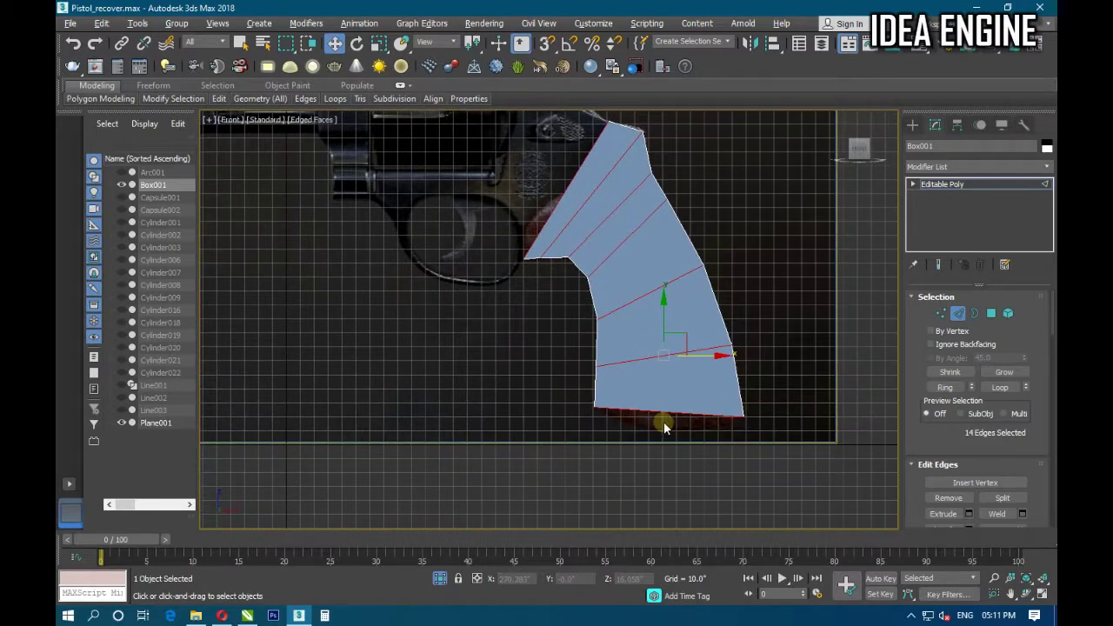
pyautogui.moveTo(1006, 495); pyautogui.dragTo(1006, 450)
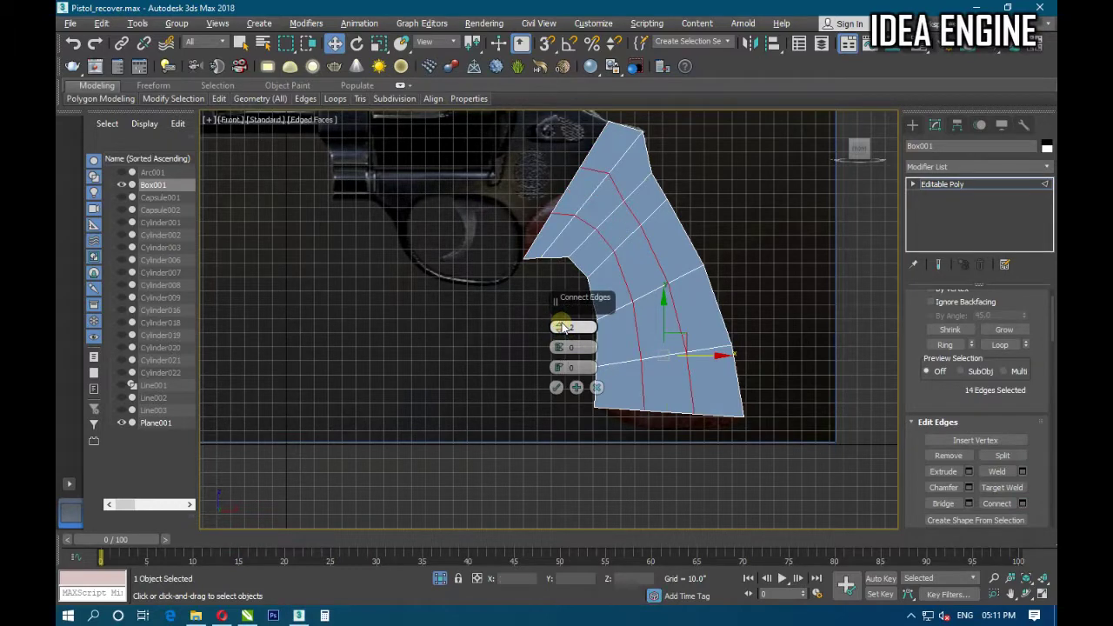
pyautogui.moveTo(563, 327); pyautogui.dragTo(565, 329)
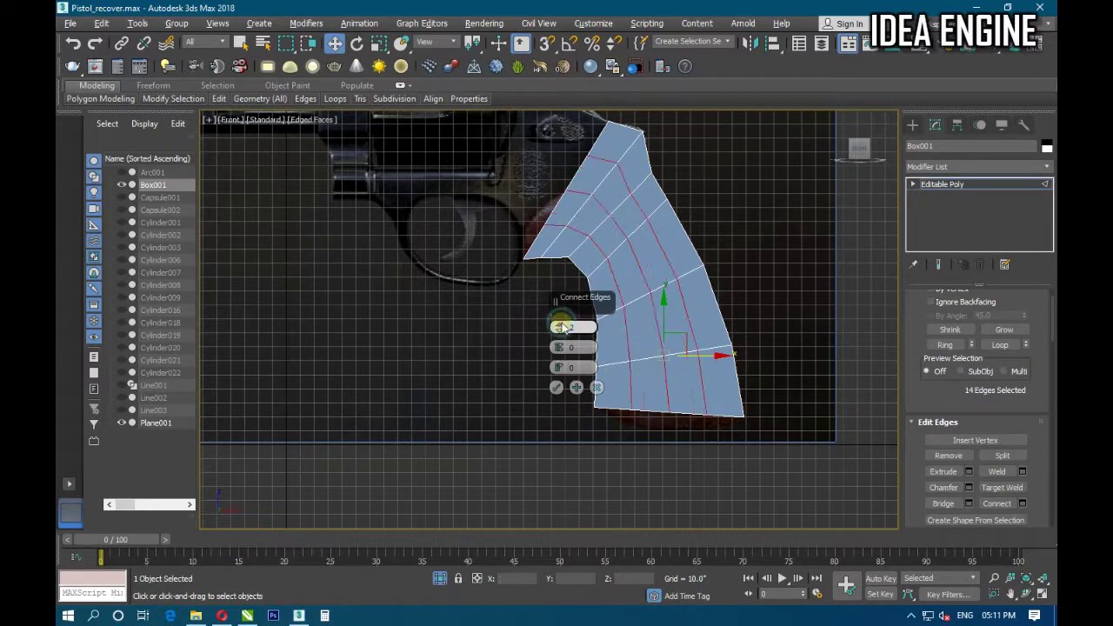
pyautogui.click(556, 387)
pyautogui.moveTo(922, 293); pyautogui.dragTo(914, 434)
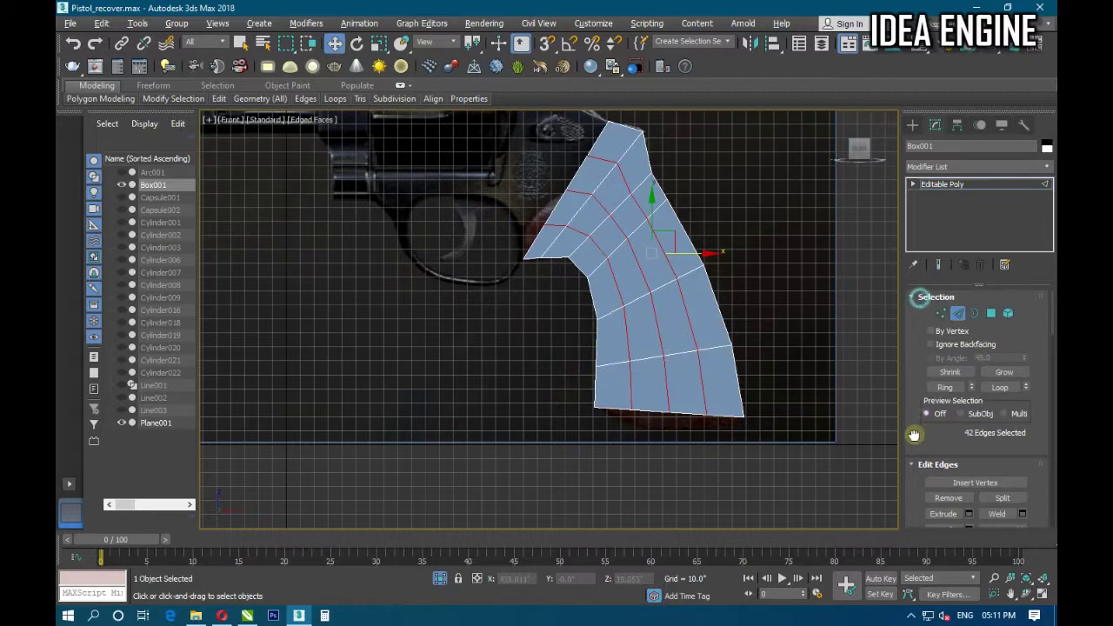
# Pull the two bottom-edge vertices down.
pyautogui.click(940, 313)
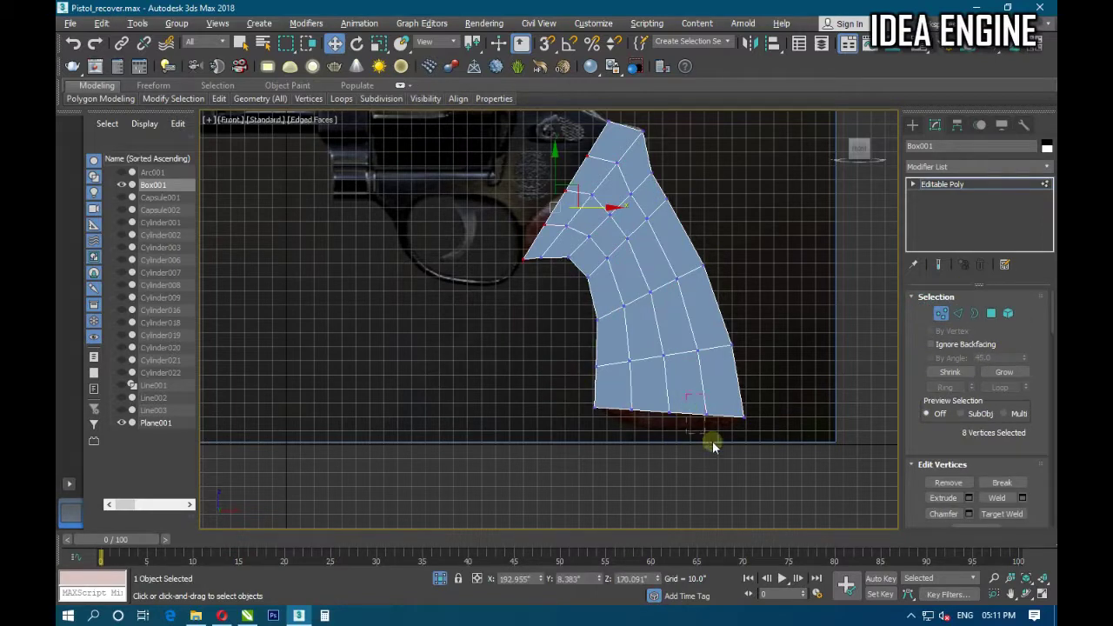
pyautogui.moveTo(712, 441); pyautogui.dragTo(714, 442)
pyautogui.scroll(3, 711, 396)
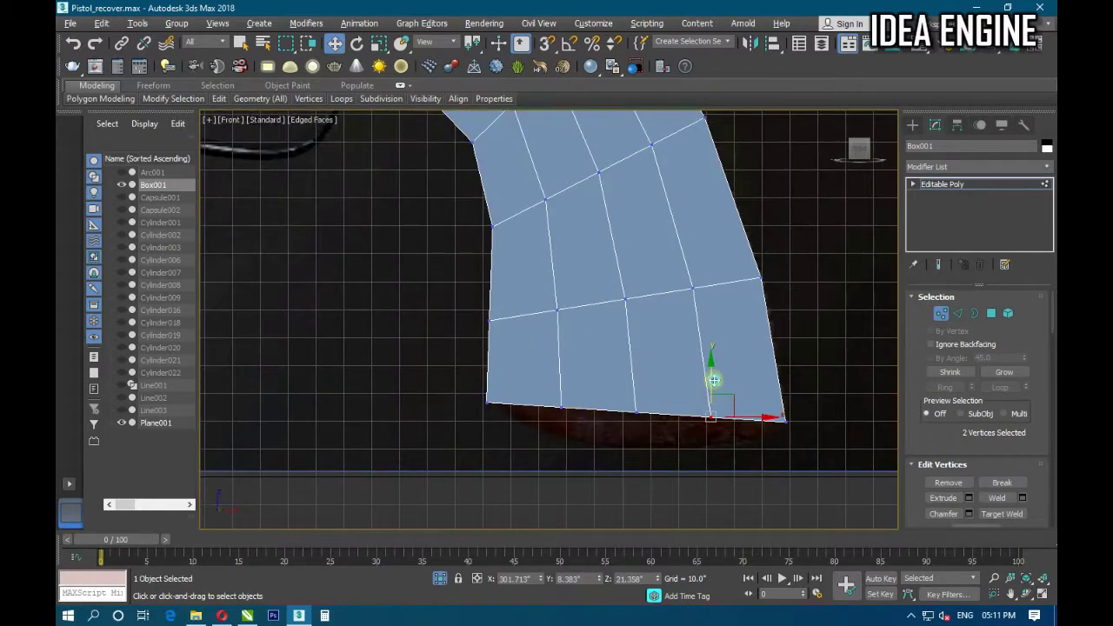
pyautogui.moveTo(713, 380); pyautogui.dragTo(716, 403)
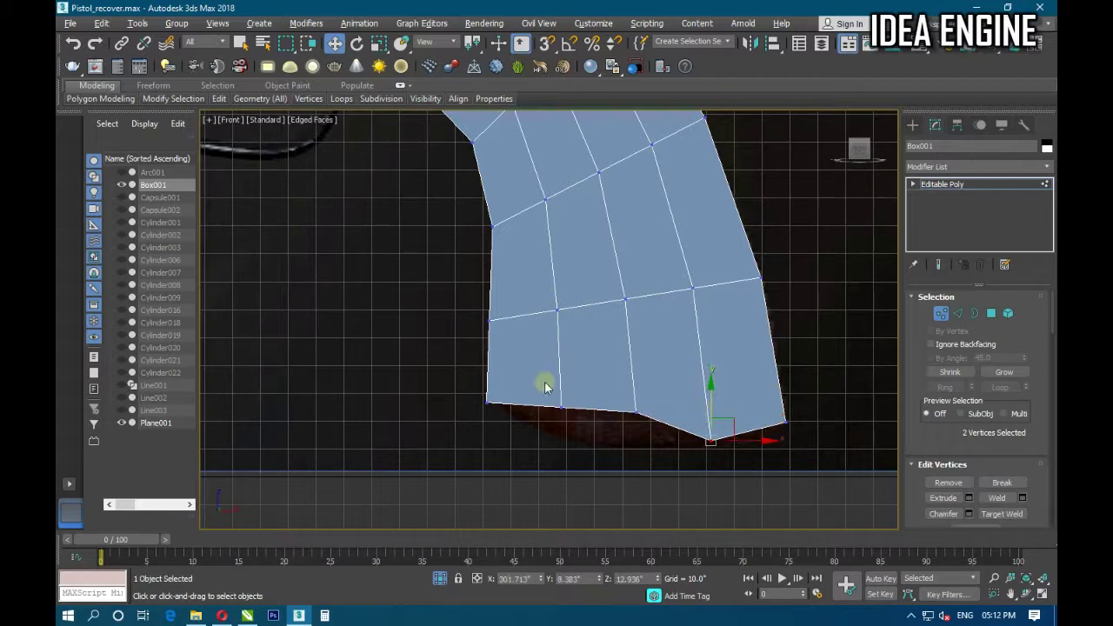
# Lower the middle and lower-left bottom vertices of the grip.
pyautogui.moveTo(643, 398); pyautogui.dragTo(635, 389)
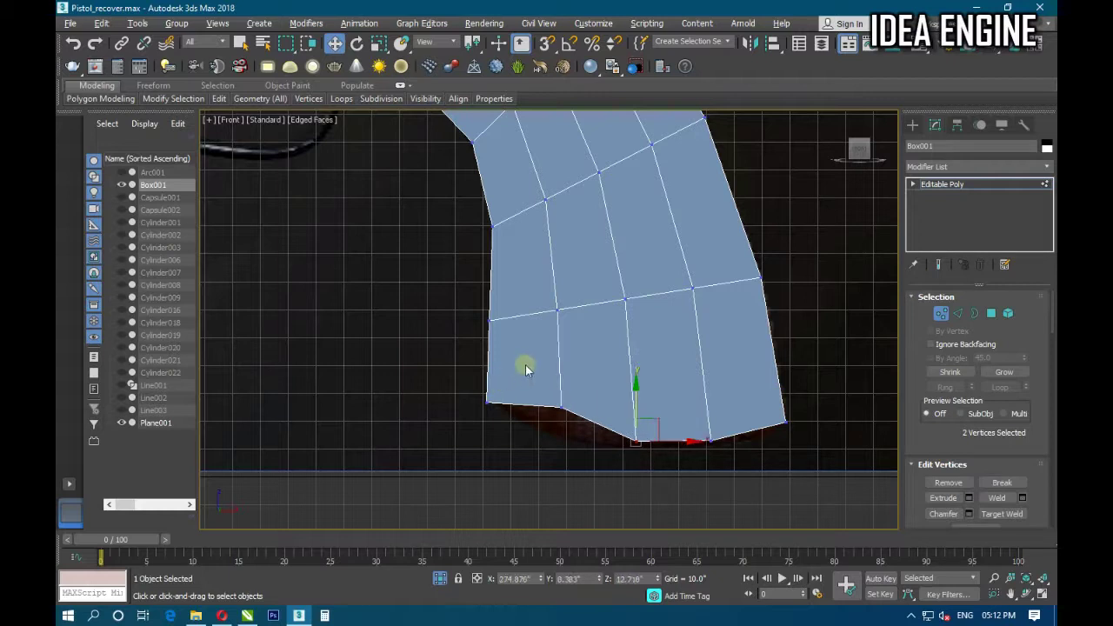
pyautogui.moveTo(525, 363); pyautogui.dragTo(579, 454)
pyautogui.moveTo(560, 366); pyautogui.dragTo(561, 391)
pyautogui.moveTo(599, 447); pyautogui.dragTo(599, 386, button='middle')
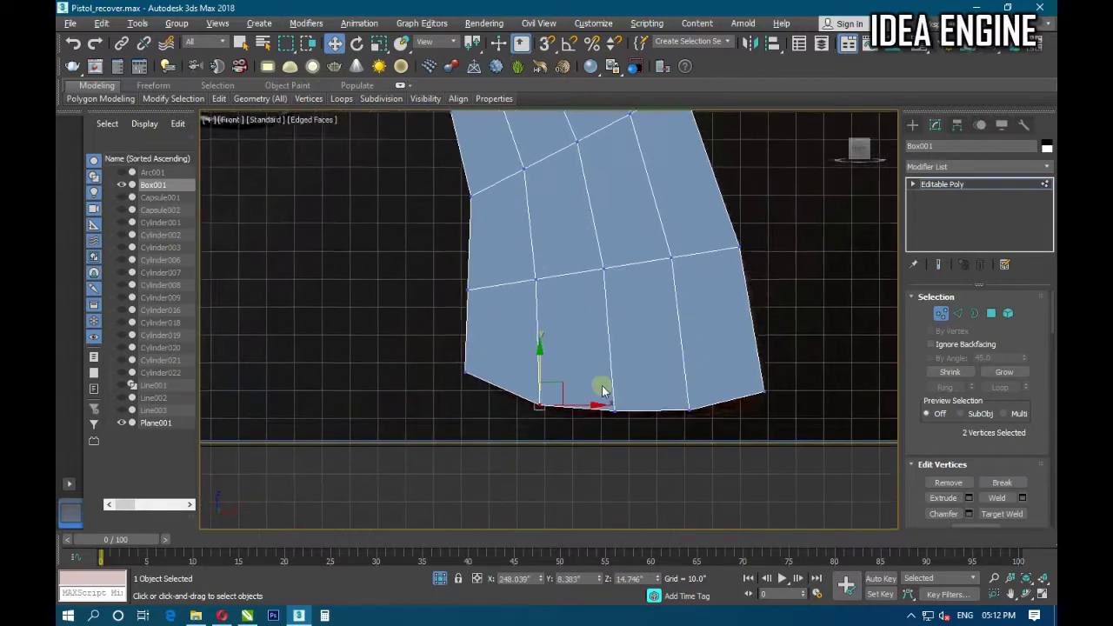
# Nudge the bottom-right corner vertex down to finish the rounded base.
pyautogui.click(624, 407)
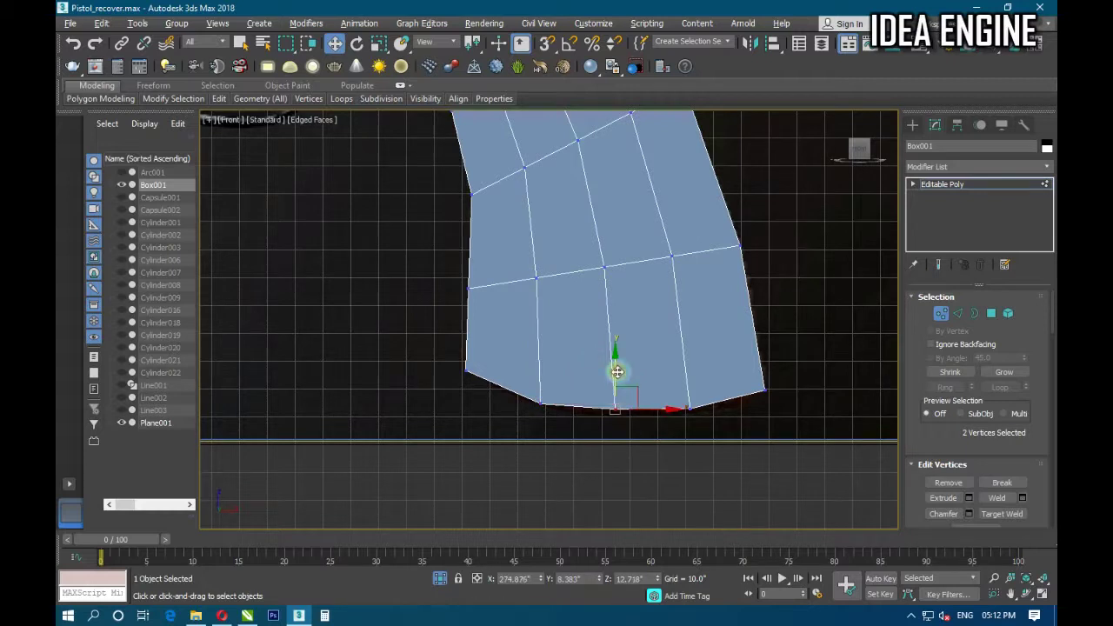
pyautogui.moveTo(514, 375); pyautogui.dragTo(554, 421)
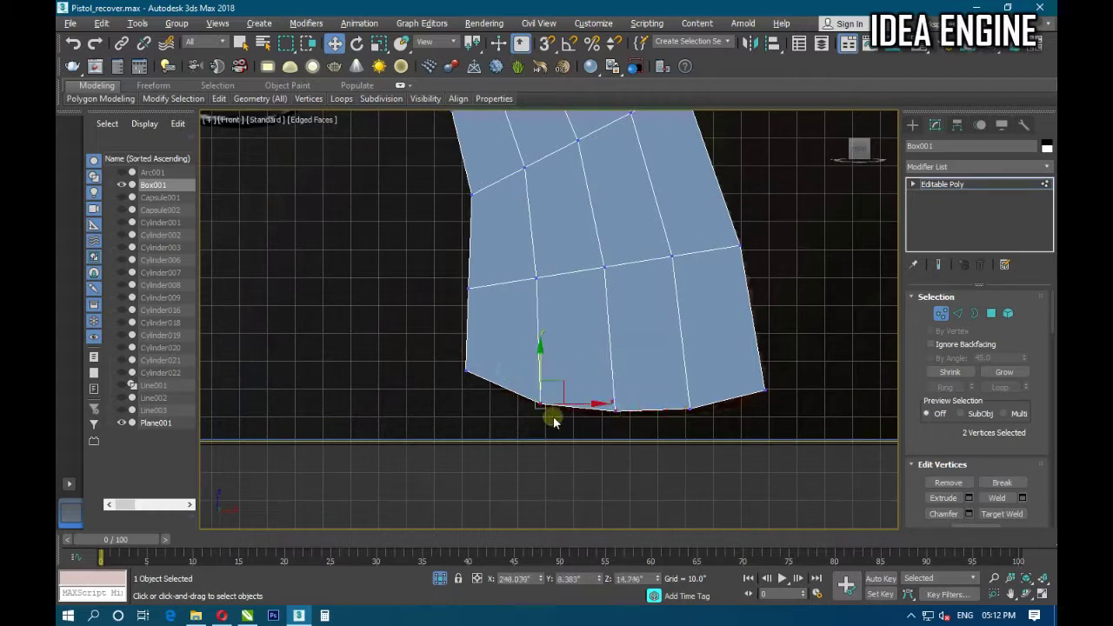
pyautogui.moveTo(594, 450); pyautogui.dragTo(540, 475, button='middle')
pyautogui.click(642, 437)
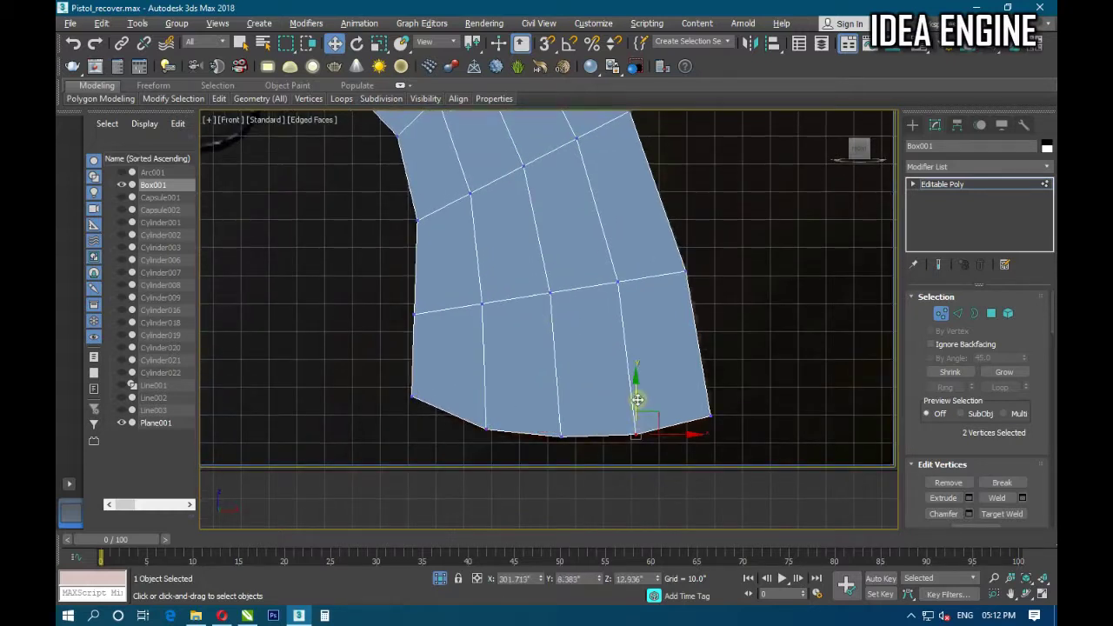
pyautogui.click(728, 405)
pyautogui.moveTo(734, 375); pyautogui.dragTo(691, 452)
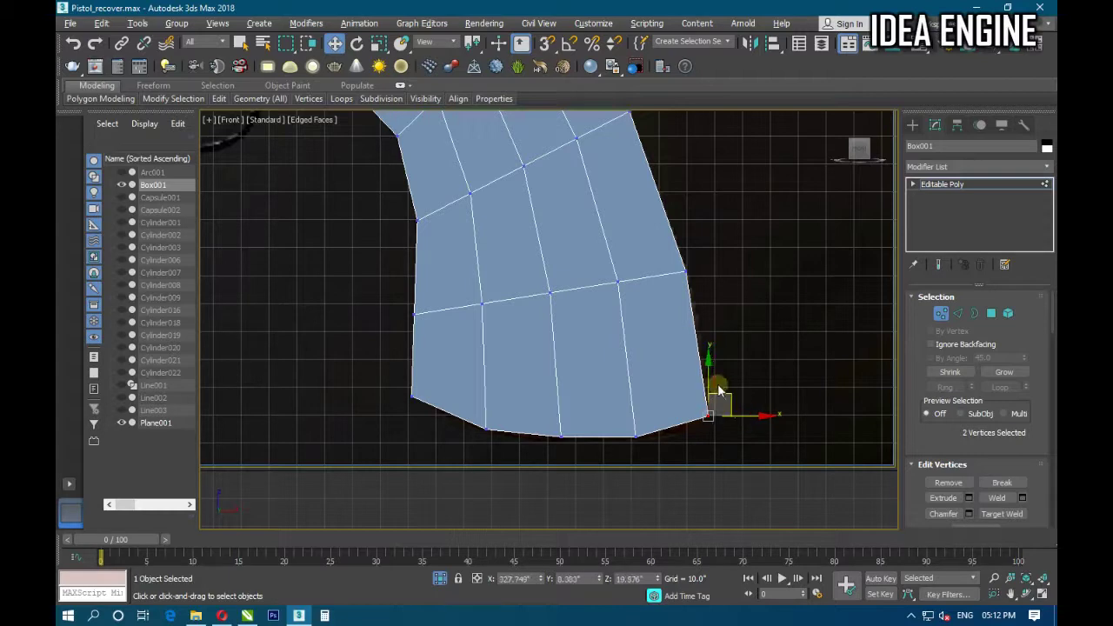
pyautogui.moveTo(708, 368); pyautogui.dragTo(708, 381)
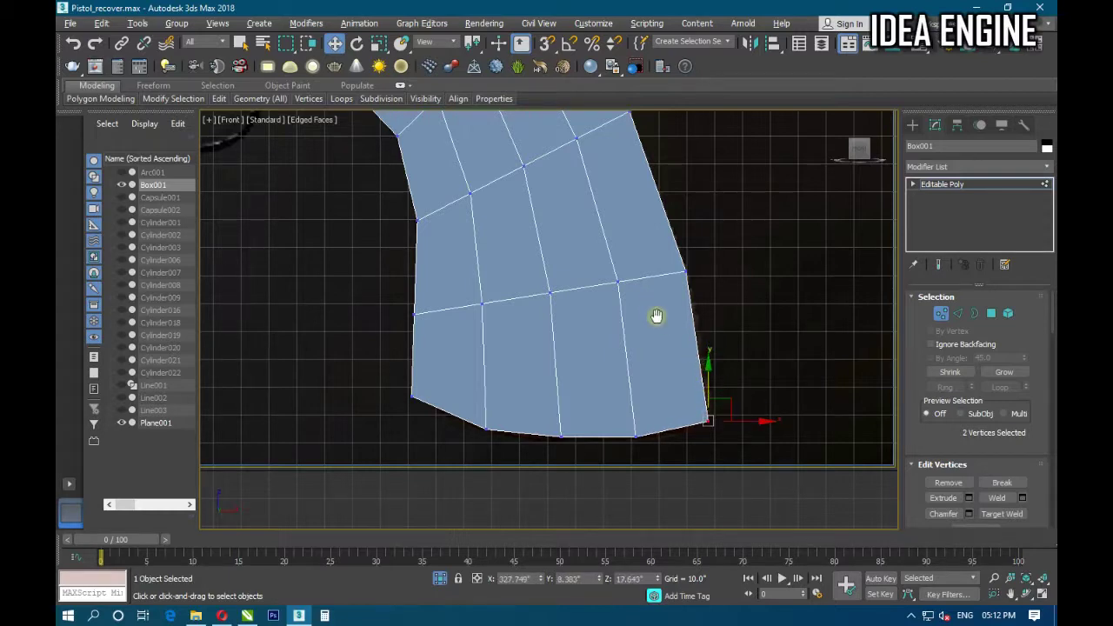
pyautogui.scroll(-3, 656, 318)
pyautogui.scroll(-3, 652, 384)
# Lower a vertex at the grip's top notch and push the inner notch vertex right.
pyautogui.scroll(2, 636, 258)
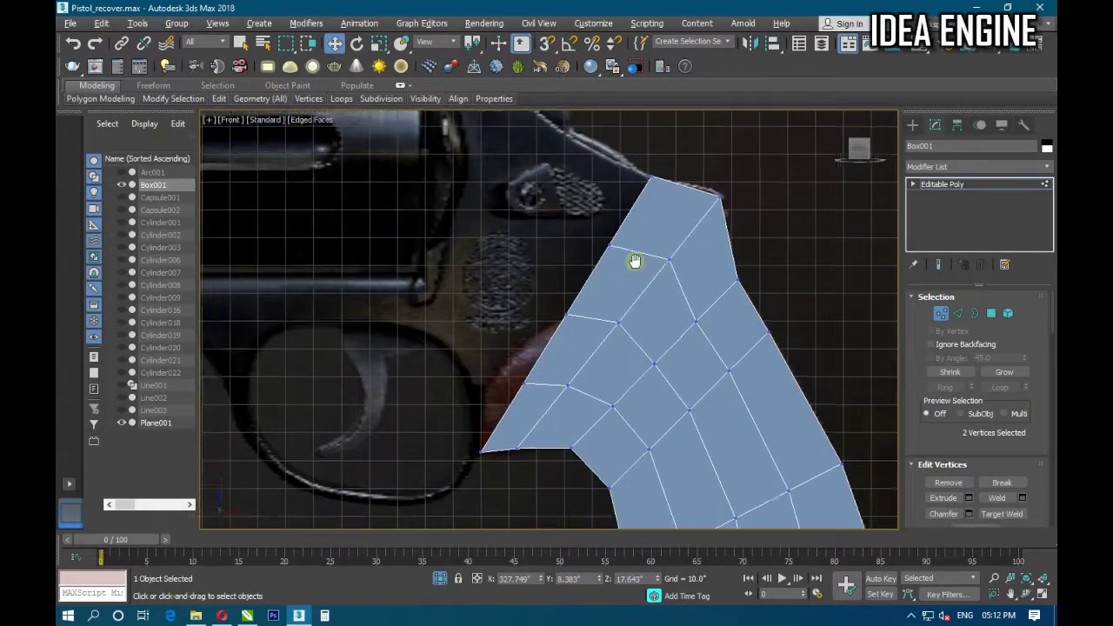
pyautogui.scroll(1, 626, 316)
pyautogui.scroll(1, 598, 297)
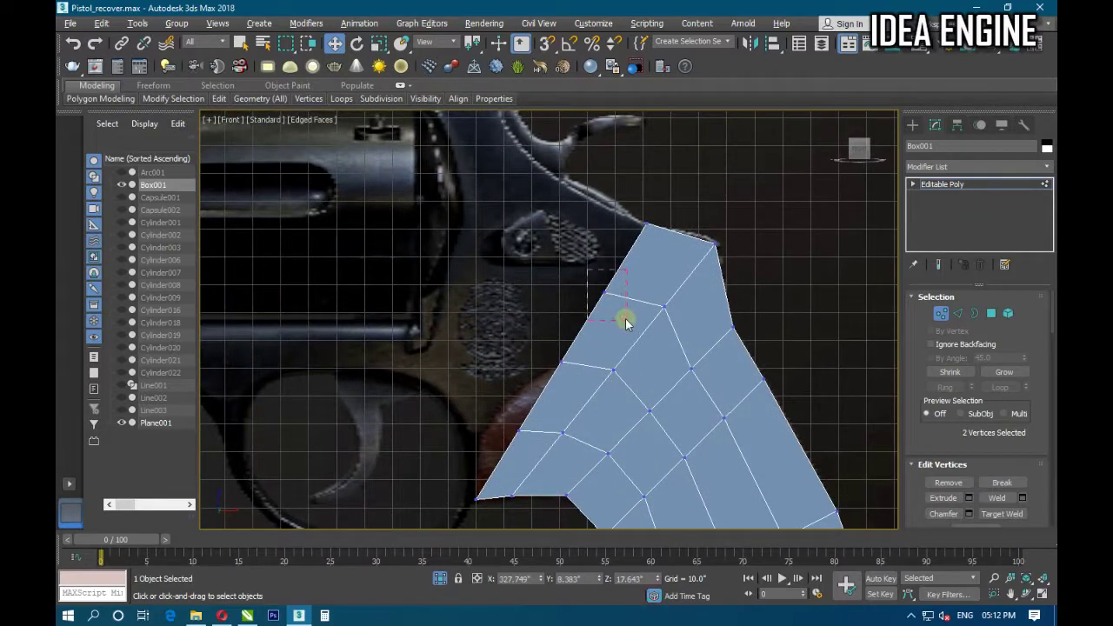
pyautogui.moveTo(614, 269)
pyautogui.mouseDown()
pyautogui.moveTo(614, 285)
pyautogui.moveTo(615, 267)
pyautogui.moveTo(666, 292)
pyautogui.mouseUp()
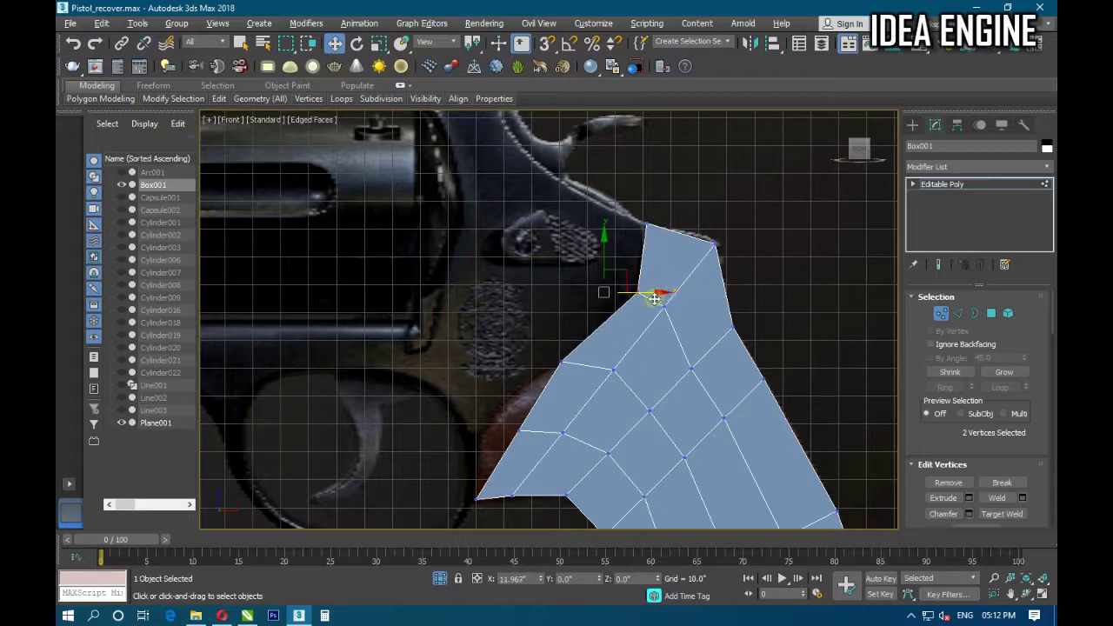
pyautogui.moveTo(599, 367); pyautogui.dragTo(605, 366, button='middle')
pyautogui.click(567, 365)
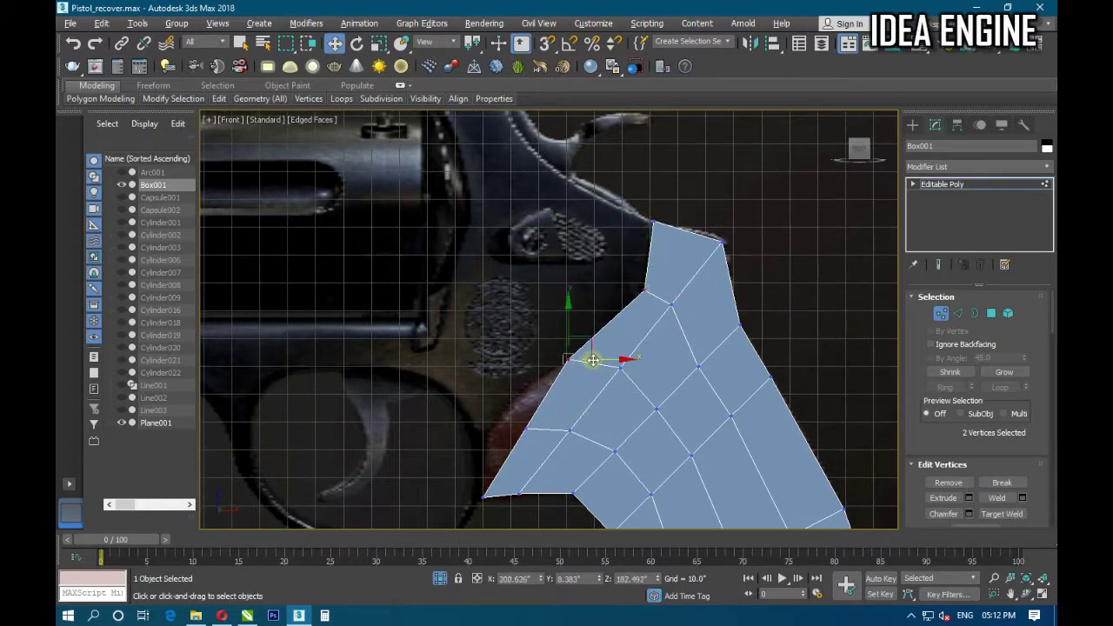
pyautogui.moveTo(570, 360)
pyautogui.mouseDown()
pyautogui.moveTo(645, 350)
pyautogui.moveTo(617, 293)
pyautogui.mouseUp()
# Raise the spur's front vertex, then nudge it down and left to match the reference.
pyautogui.moveTo(607, 381); pyautogui.dragTo(586, 376, button='middle')
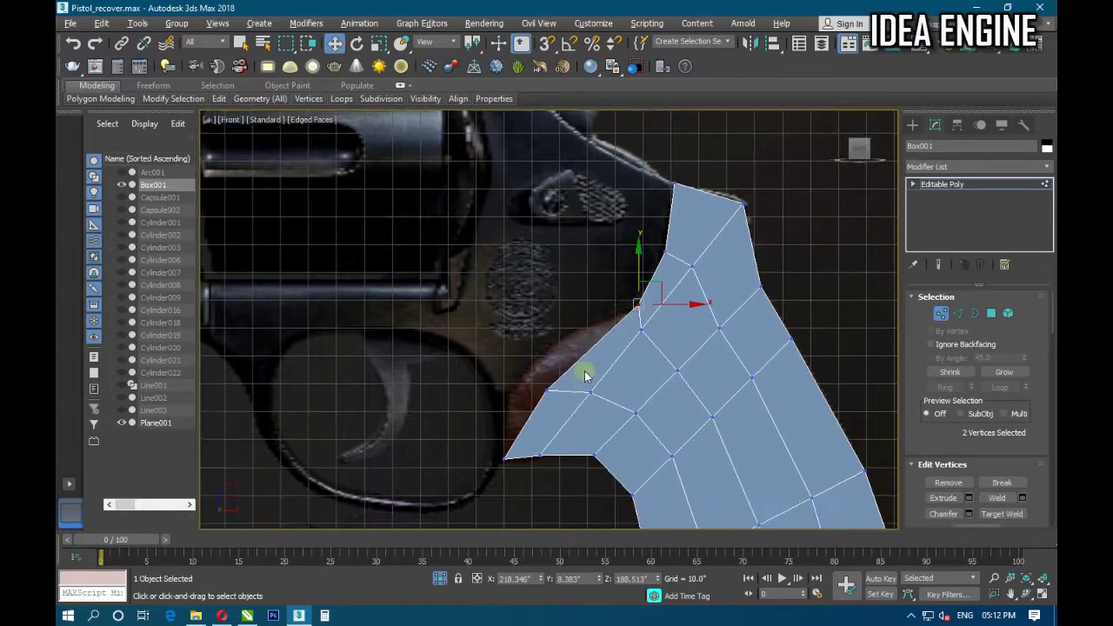
pyautogui.click(548, 392)
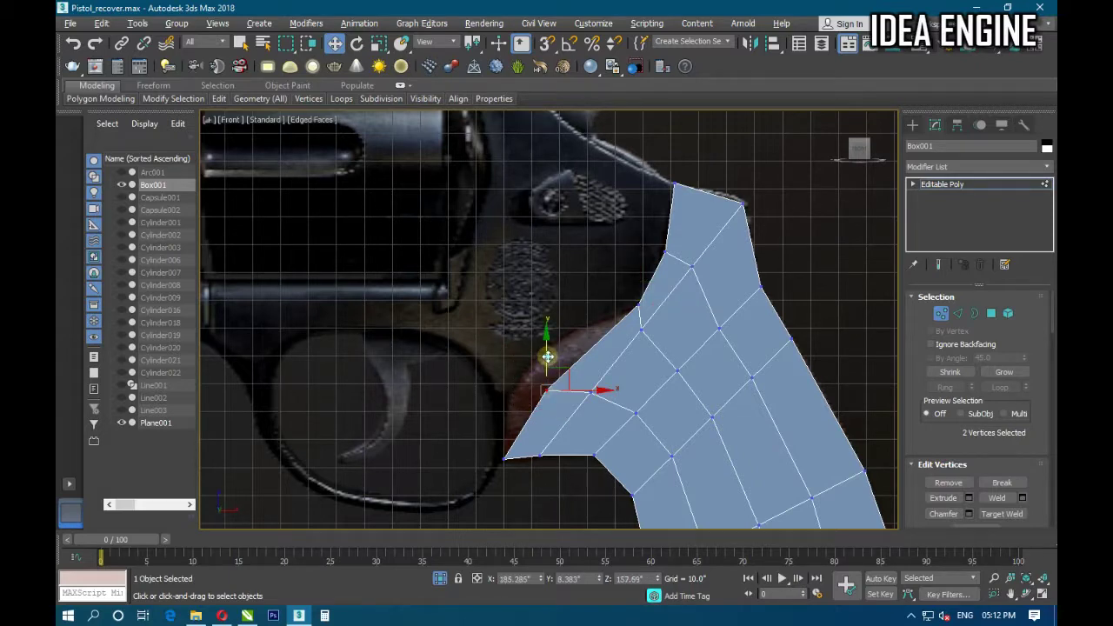
pyautogui.moveTo(547, 353); pyautogui.dragTo(540, 316)
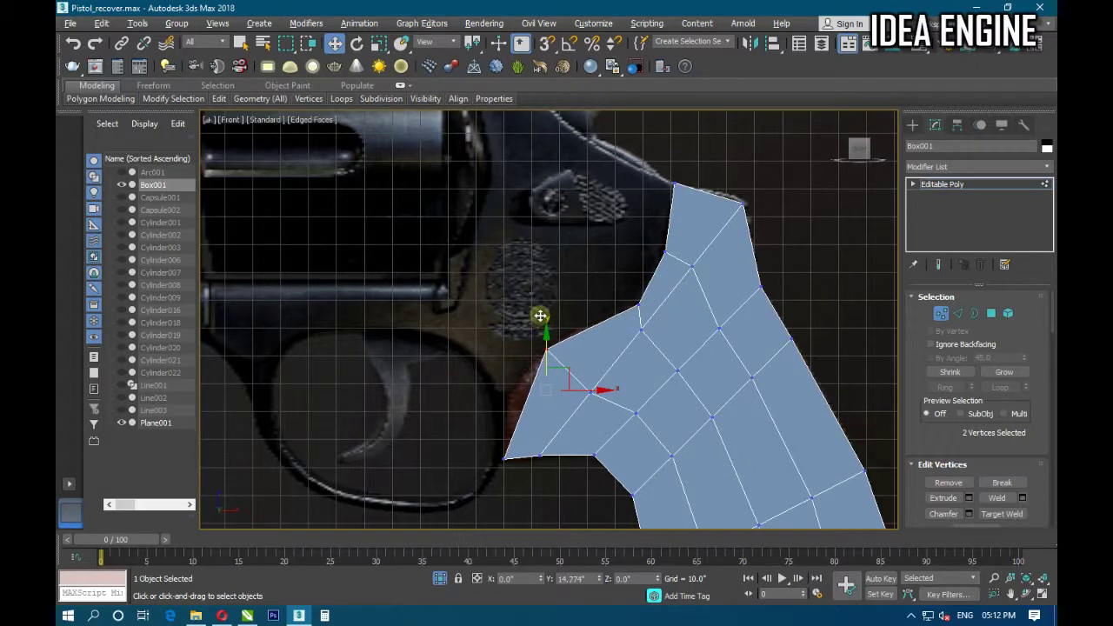
pyautogui.moveTo(547, 391); pyautogui.dragTo(562, 355, button='middle')
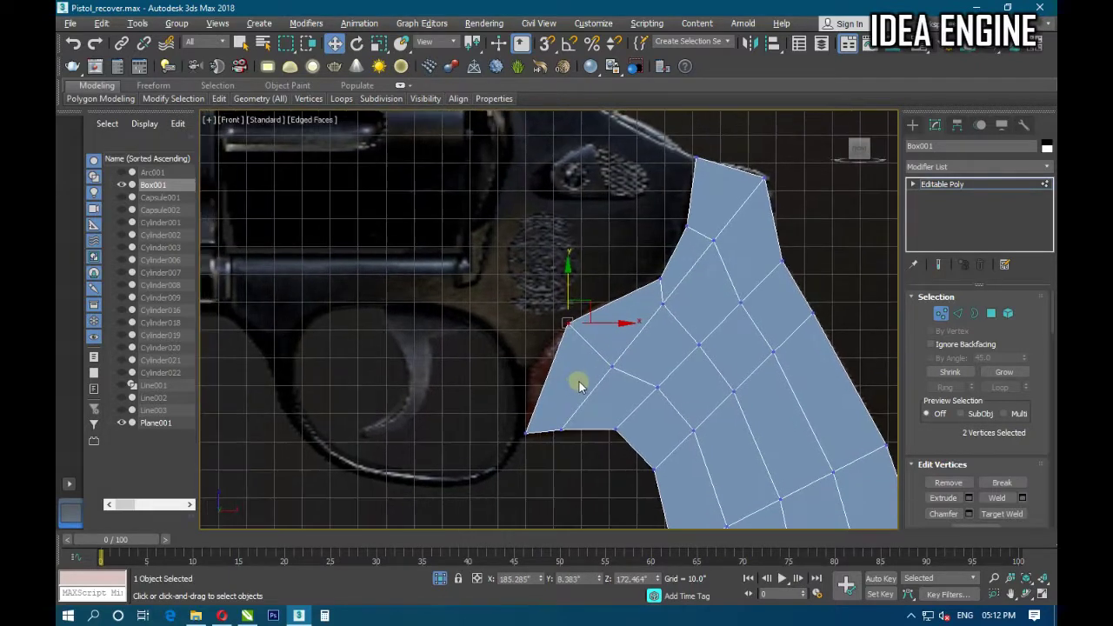
pyautogui.moveTo(541, 393); pyautogui.dragTo(548, 391, button='middle')
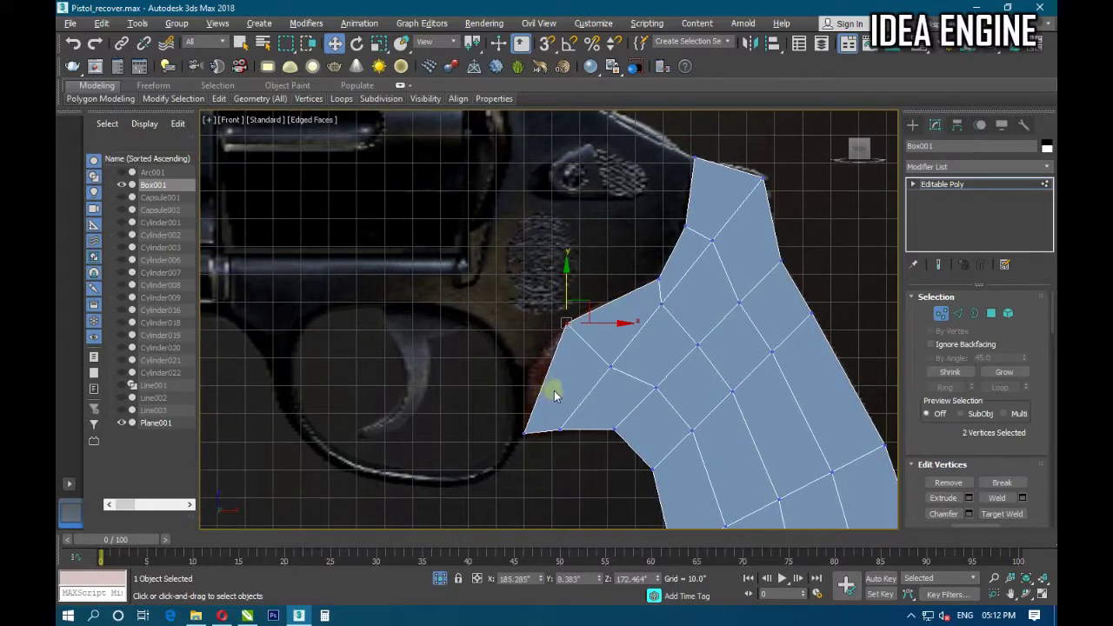
pyautogui.moveTo(566, 286)
pyautogui.mouseDown()
pyautogui.moveTo(558, 319)
pyautogui.moveTo(584, 354)
pyautogui.moveTo(575, 353)
pyautogui.mouseUp()
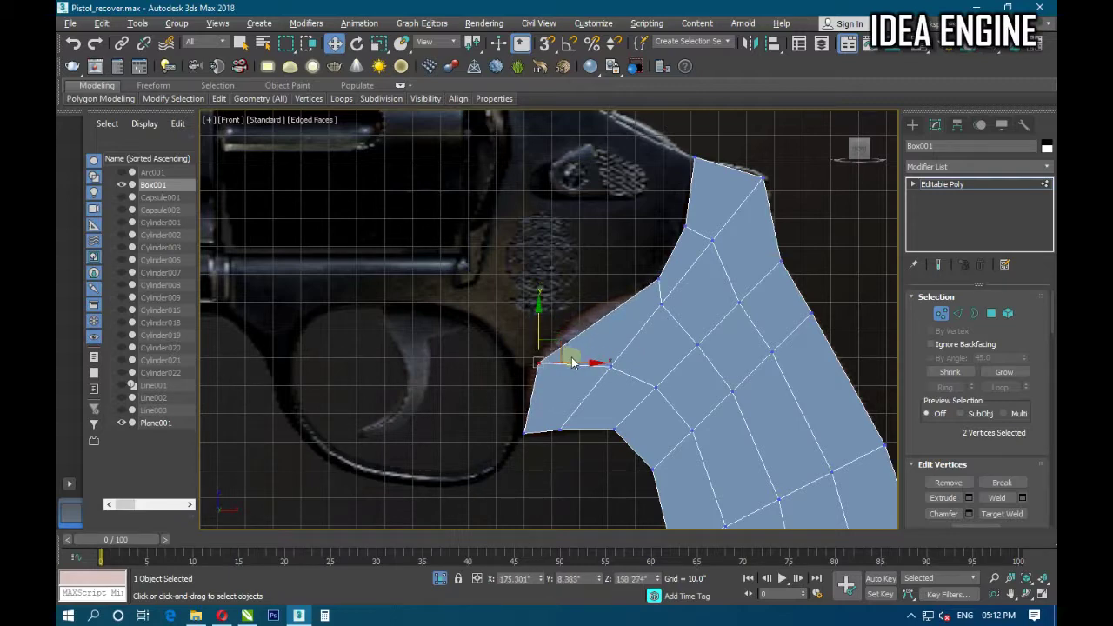
pyautogui.moveTo(571, 357); pyautogui.dragTo(559, 362)
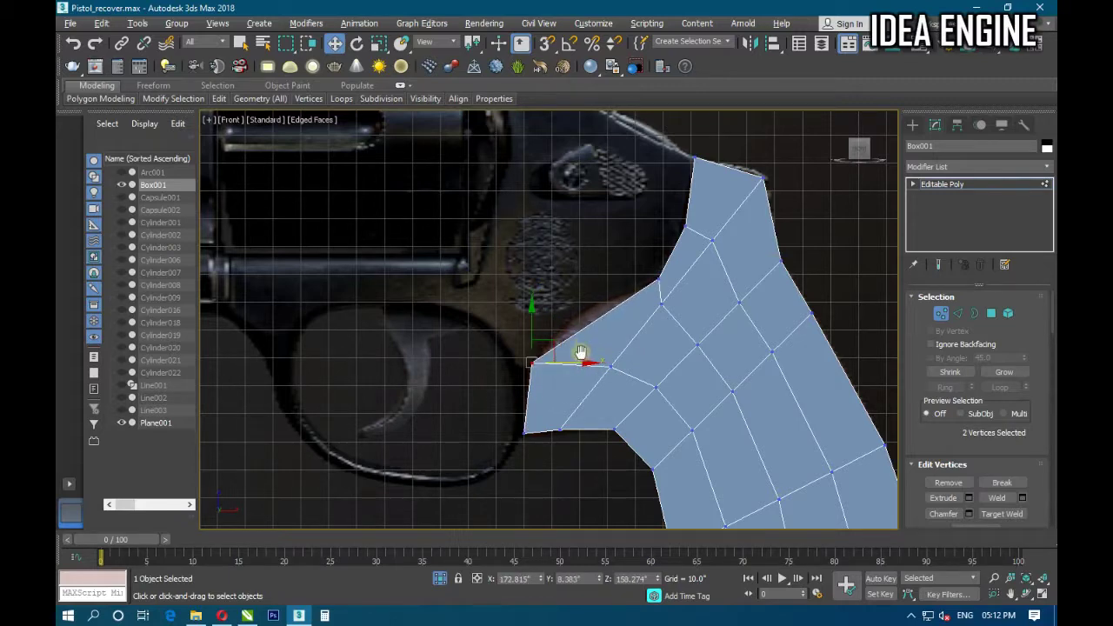
pyautogui.moveTo(598, 263); pyautogui.dragTo(575, 283, button='middle')
# Try lowering another front-edge vertex, undo it, and zoom out to the whole grip.
pyautogui.moveTo(645, 314); pyautogui.dragTo(593, 302)
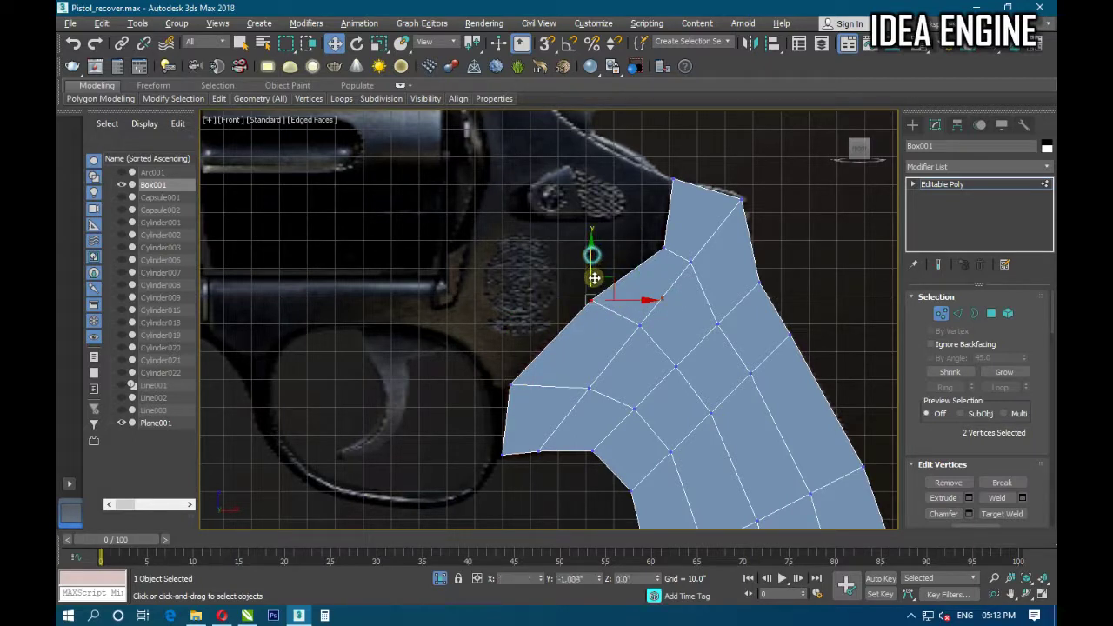
pyautogui.moveTo(594, 301)
pyautogui.mouseDown()
pyautogui.moveTo(620, 322)
pyautogui.moveTo(587, 297)
pyautogui.mouseUp()
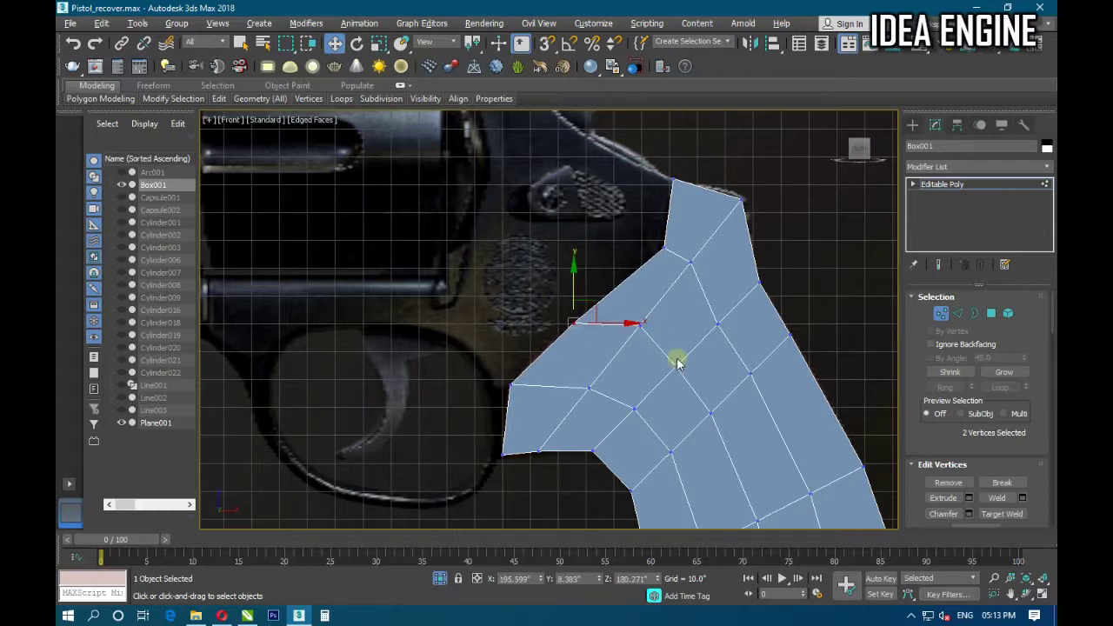
pyautogui.hotkey('ctrl', 'z')
pyautogui.hotkey('ctrl', 'z')
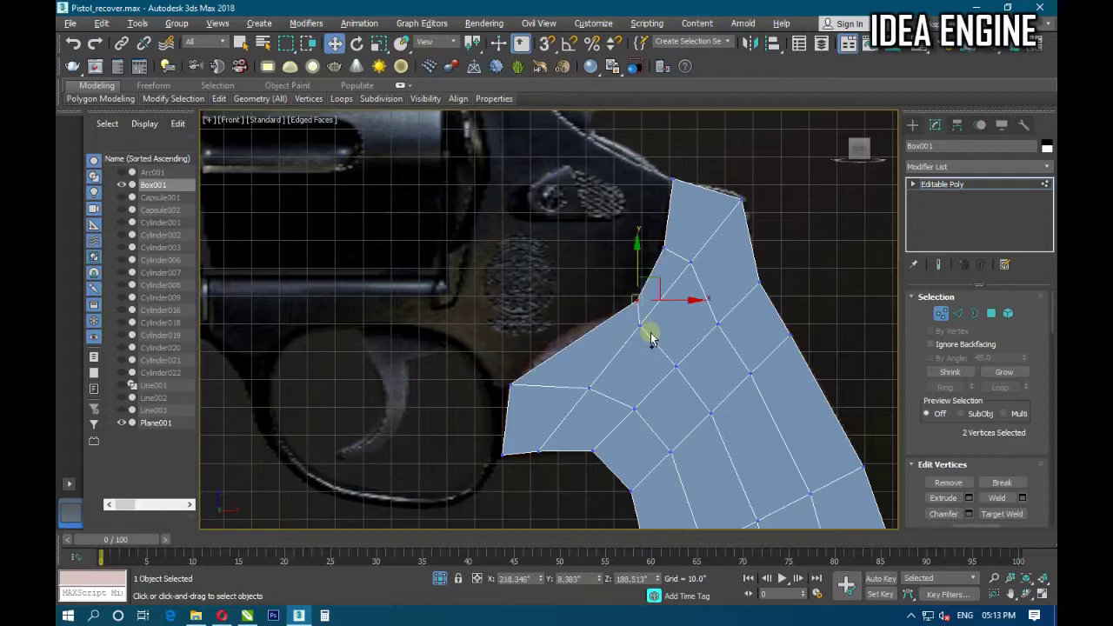
pyautogui.moveTo(642, 329); pyautogui.dragTo(603, 266, button='middle')
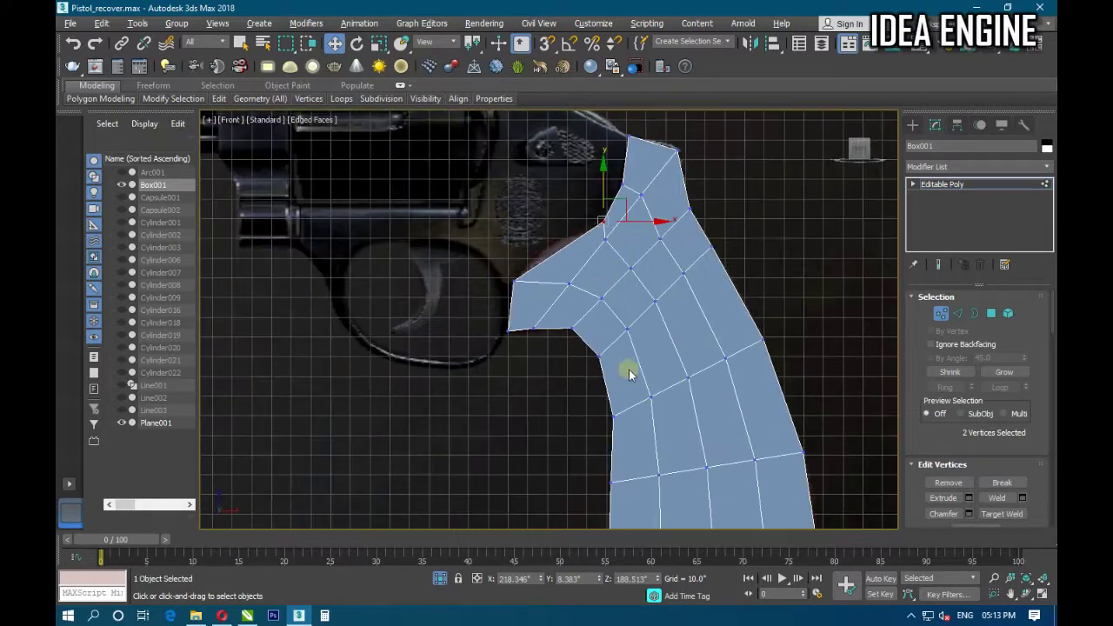
pyautogui.scroll(-3, 643, 343)
pyautogui.scroll(-2, 644, 348)
pyautogui.scroll(-1, 651, 368)
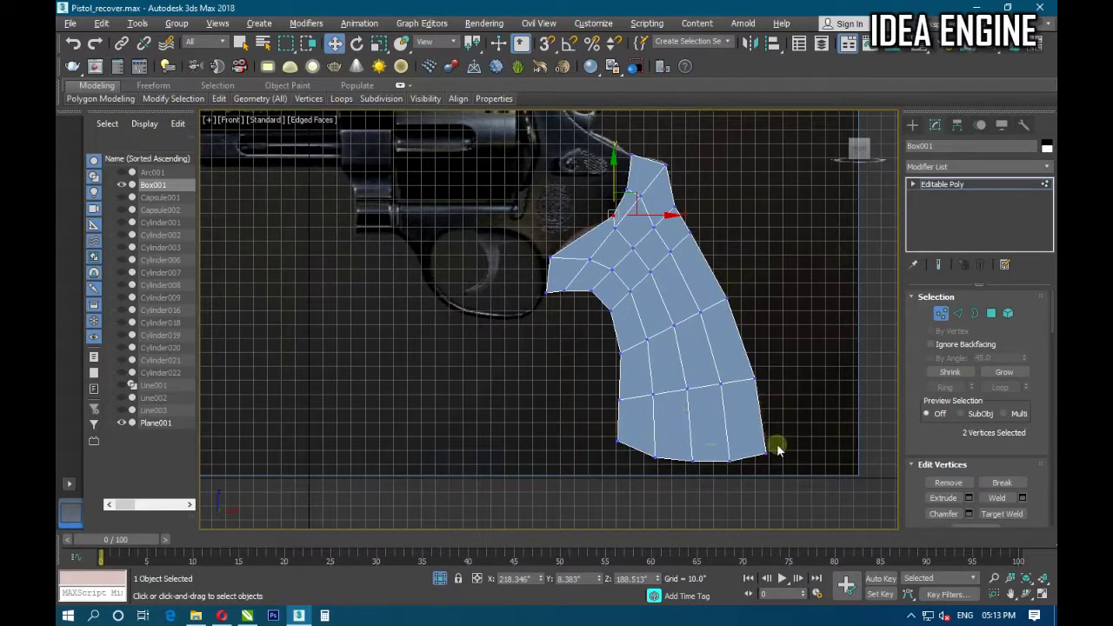
pyautogui.click(957, 314)
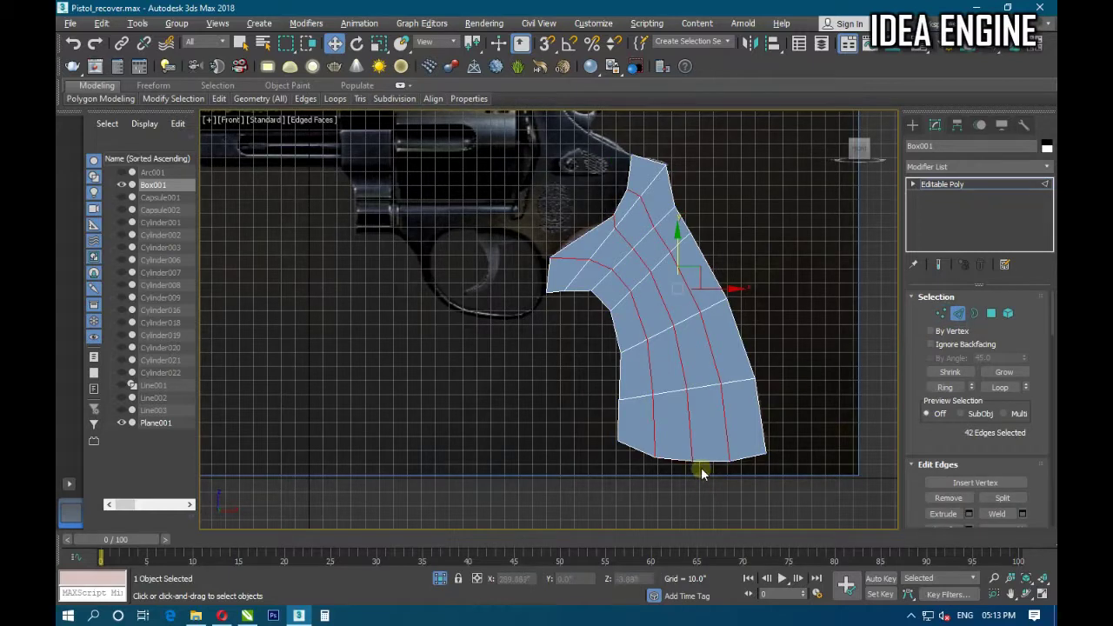
# Ring-select the grip's bottom edges and Connect them into another lengthwise edge loop.
pyautogui.click(676, 461)
pyautogui.hotkey('alt', 'r')
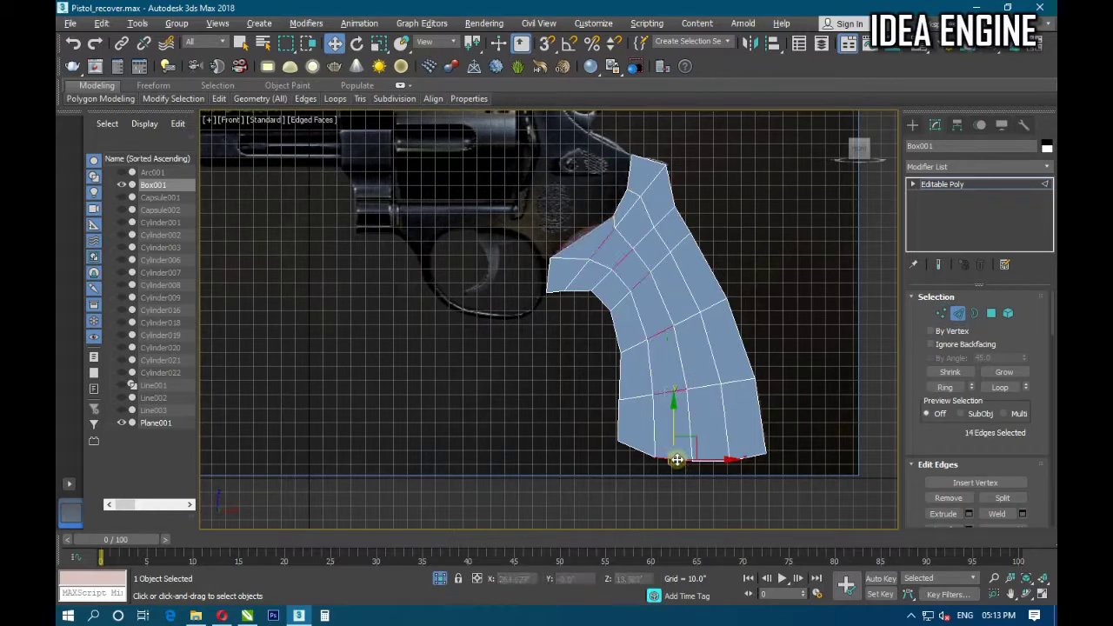
pyautogui.scroll(-2, 1013, 478)
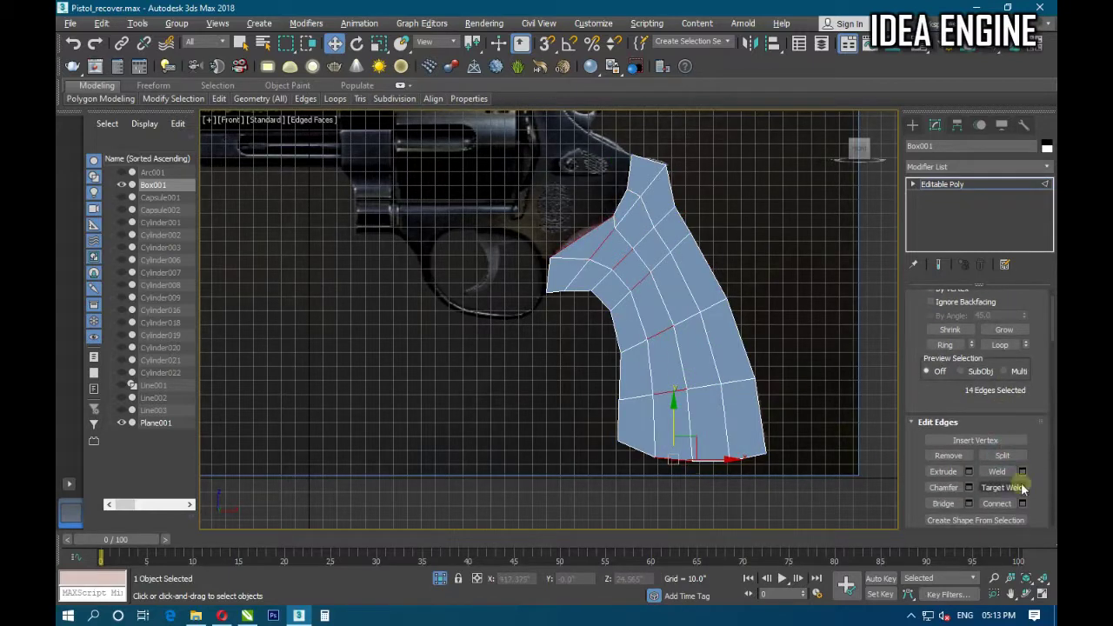
pyautogui.click(1023, 508)
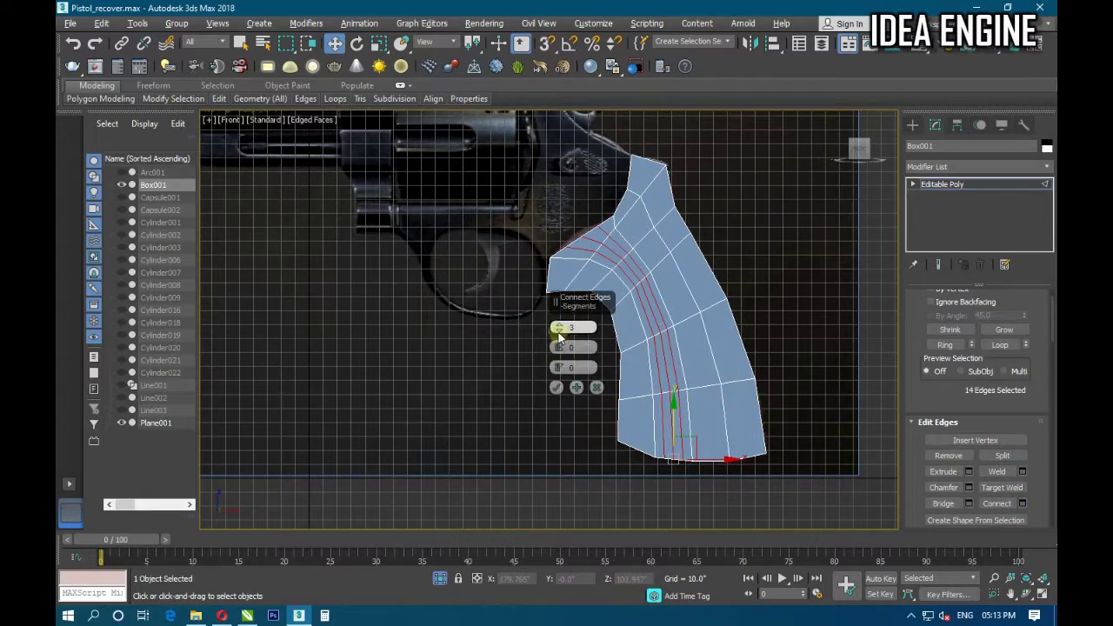
pyautogui.moveTo(557, 334); pyautogui.dragTo(557, 328)
pyautogui.click(557, 387)
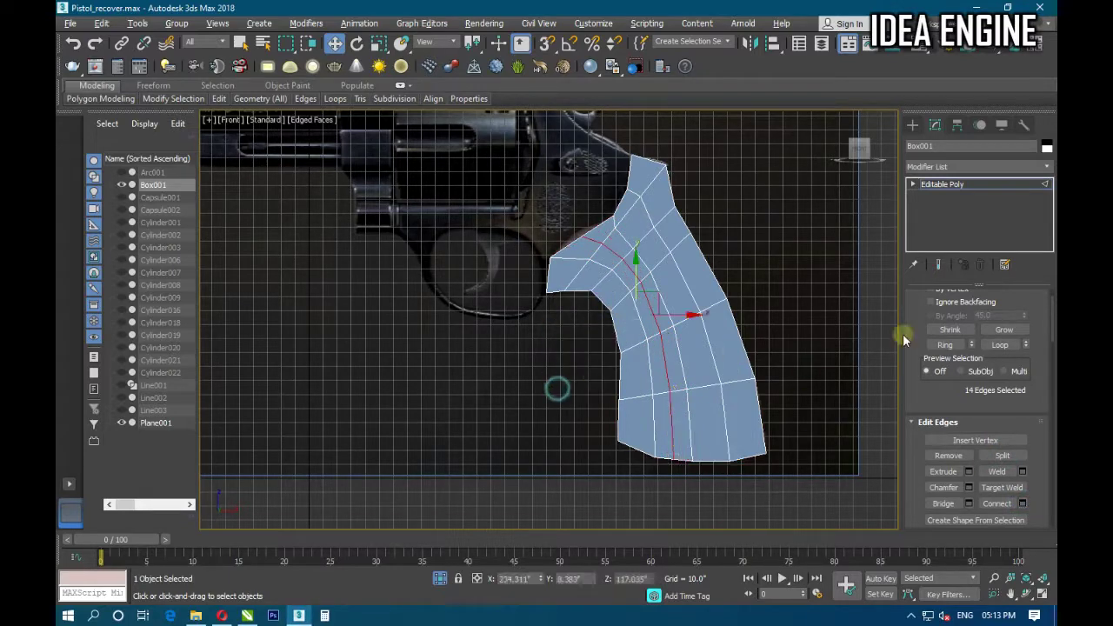
pyautogui.scroll(2, 943, 327)
pyautogui.click(941, 313)
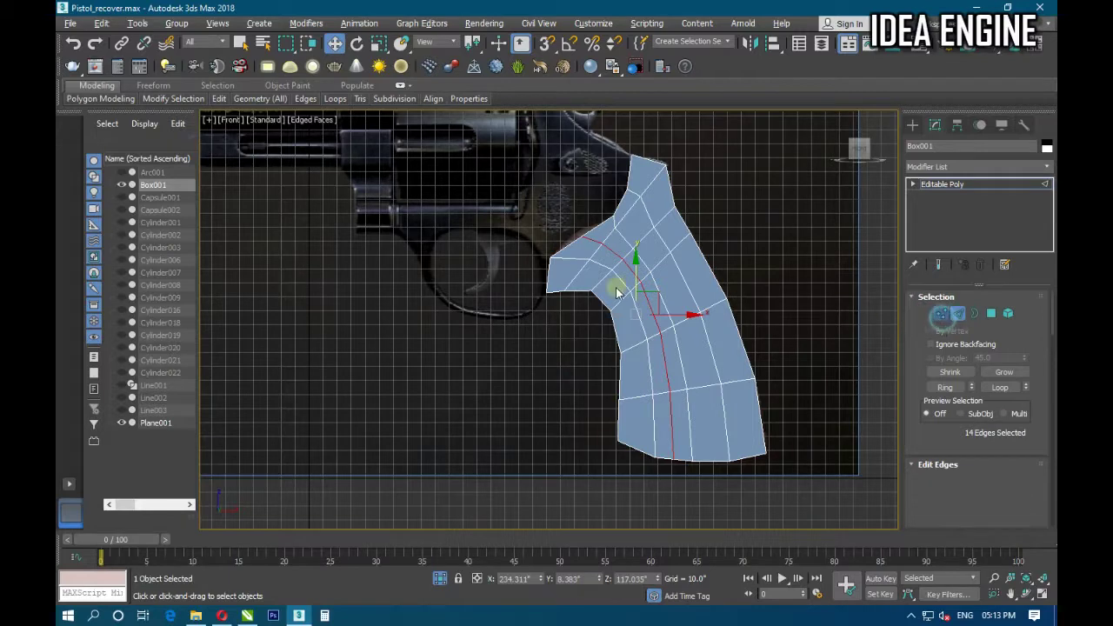
pyautogui.moveTo(610, 269); pyautogui.dragTo(632, 336, button='middle')
pyautogui.scroll(3, 632, 335)
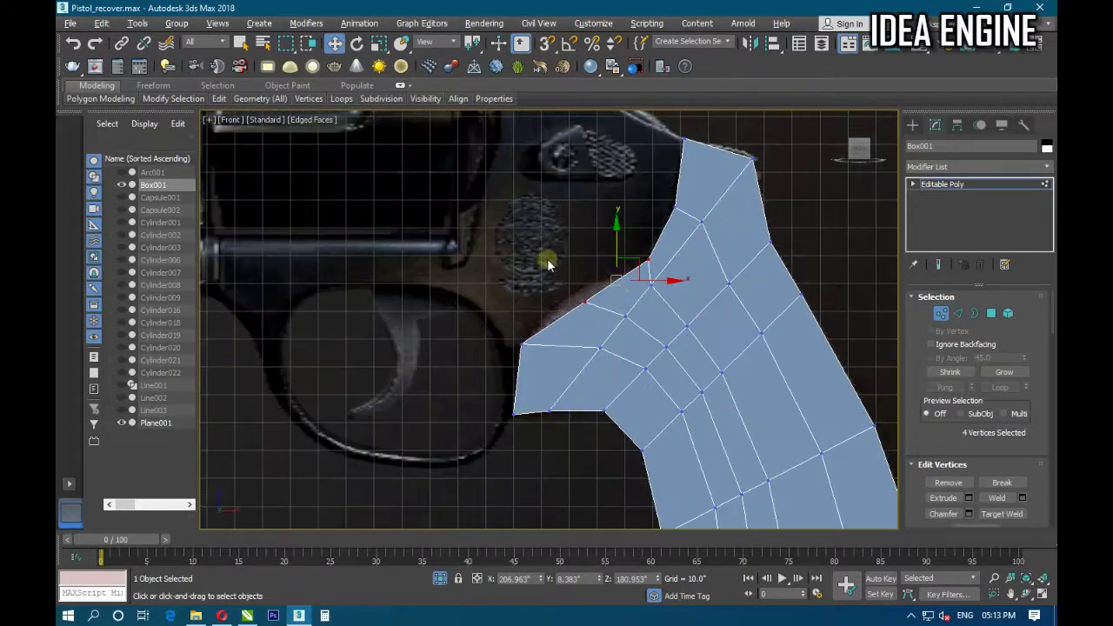
# Move the two vertices at the grip's inner corner up slightly, then further left and down.
pyautogui.click(597, 298)
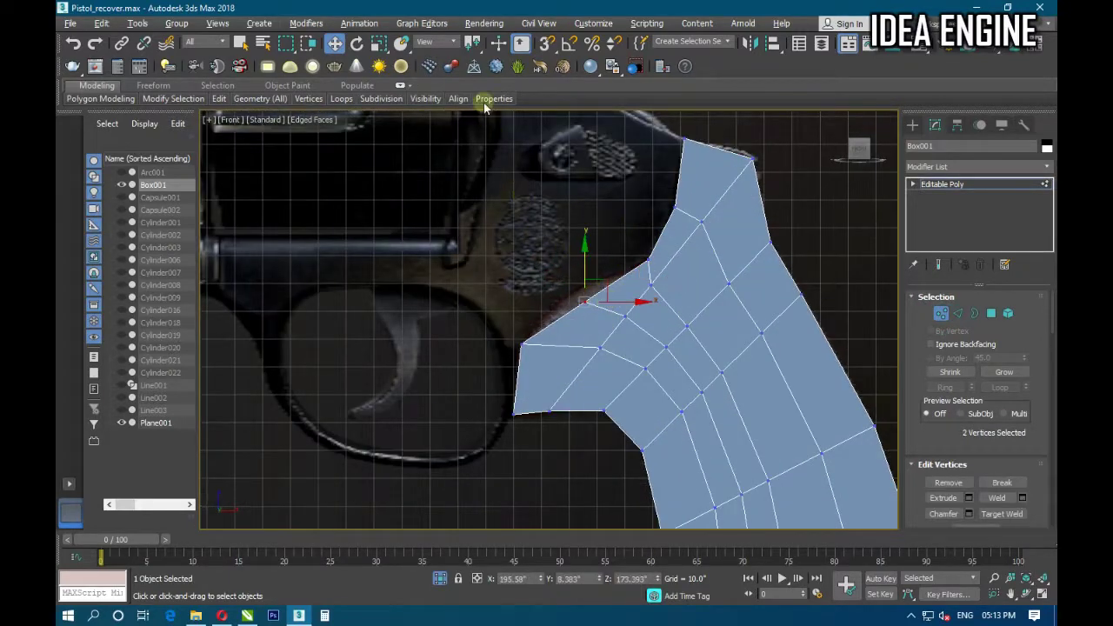
pyautogui.click(423, 43)
pyautogui.click(422, 95)
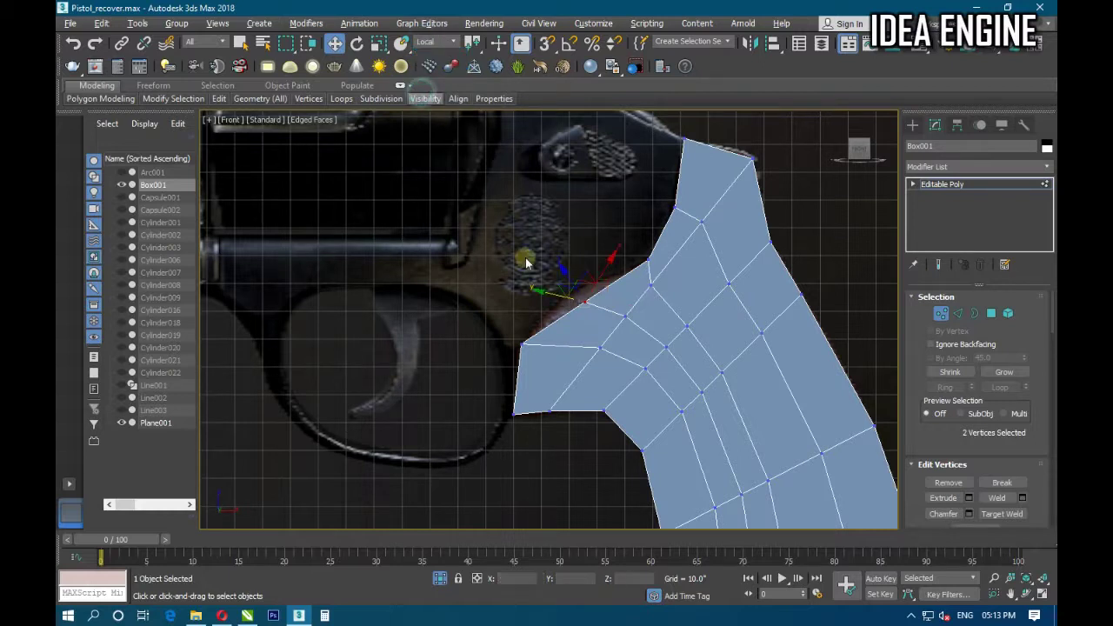
pyautogui.click(426, 41)
pyautogui.click(424, 54)
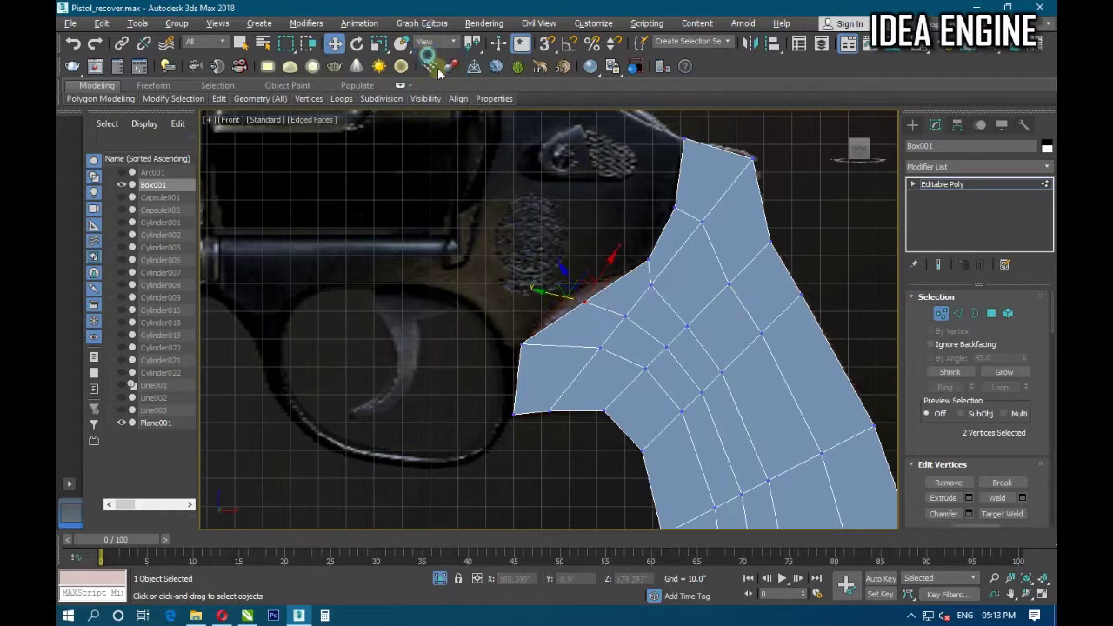
pyautogui.moveTo(587, 257); pyautogui.dragTo(580, 243)
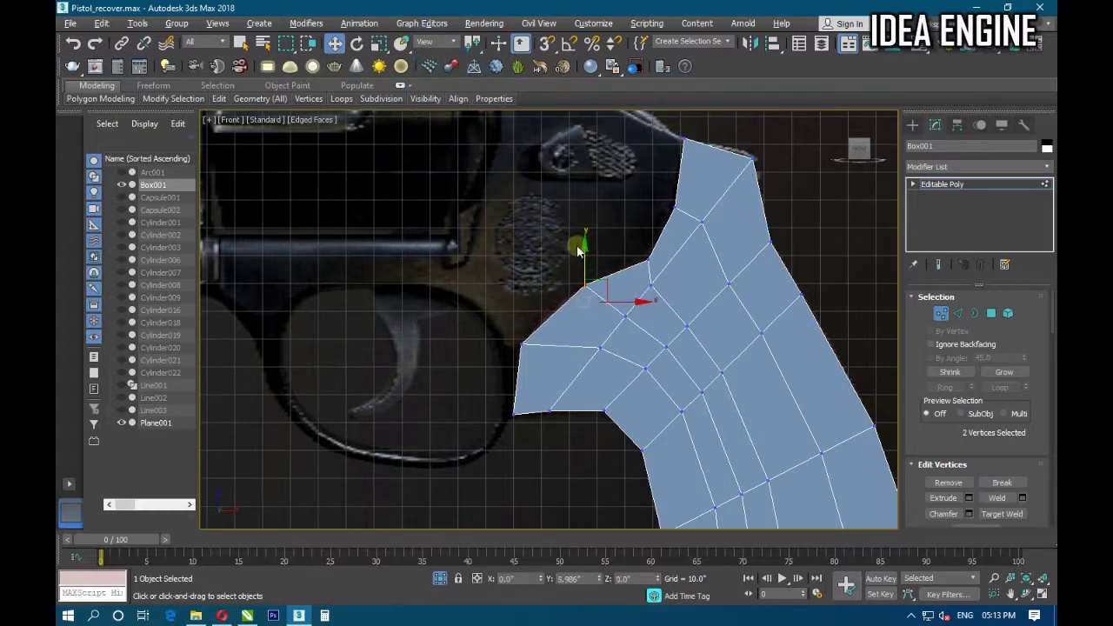
pyautogui.moveTo(632, 287); pyautogui.dragTo(615, 285)
pyautogui.moveTo(577, 242)
pyautogui.mouseDown()
pyautogui.moveTo(565, 252)
pyautogui.moveTo(605, 293)
pyautogui.mouseUp()
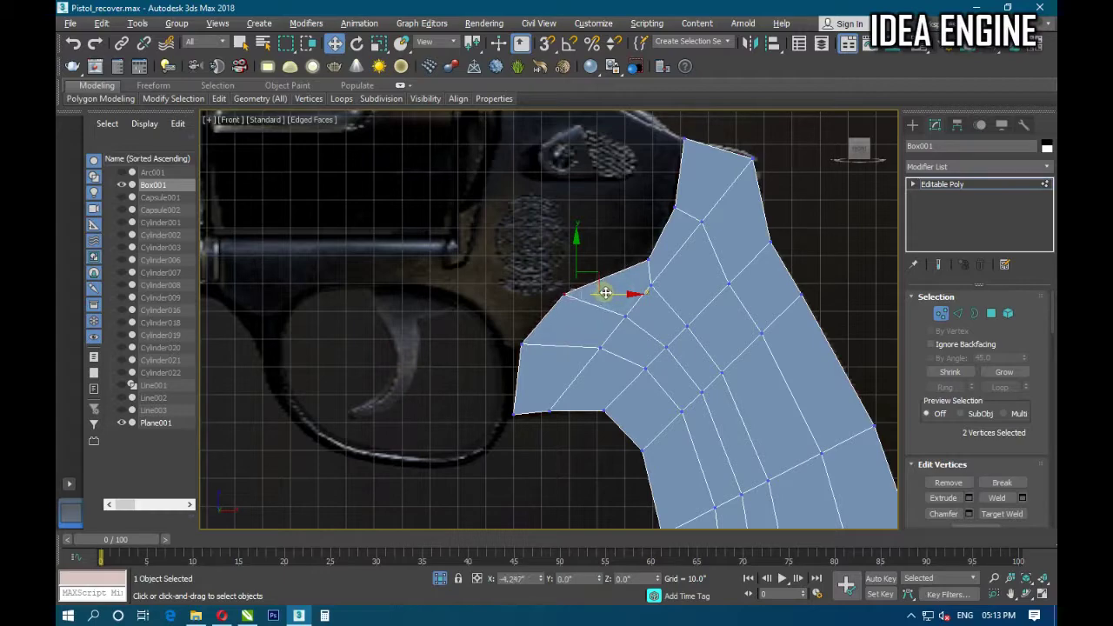
# Zoom out in the Front viewport to review the reshaped grip corner.
pyautogui.scroll(-2, 620, 241)
pyautogui.scroll(-2, 601, 164)
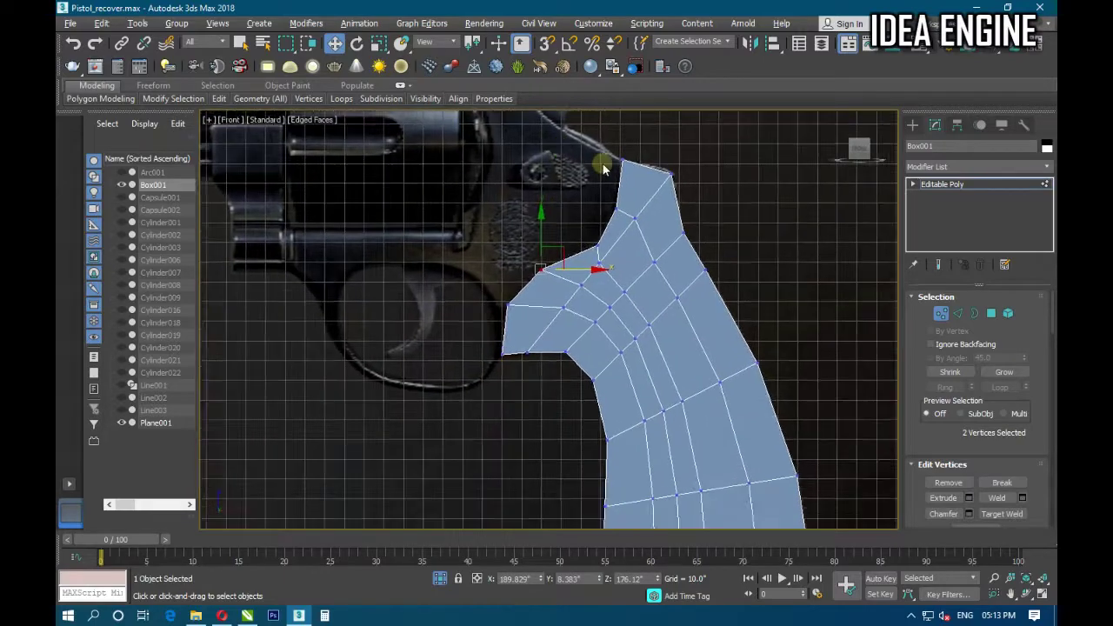
pyautogui.scroll(-2, 601, 164)
pyautogui.scroll(2, 651, 321)
pyautogui.scroll(2, 666, 304)
pyautogui.scroll(-3, 670, 303)
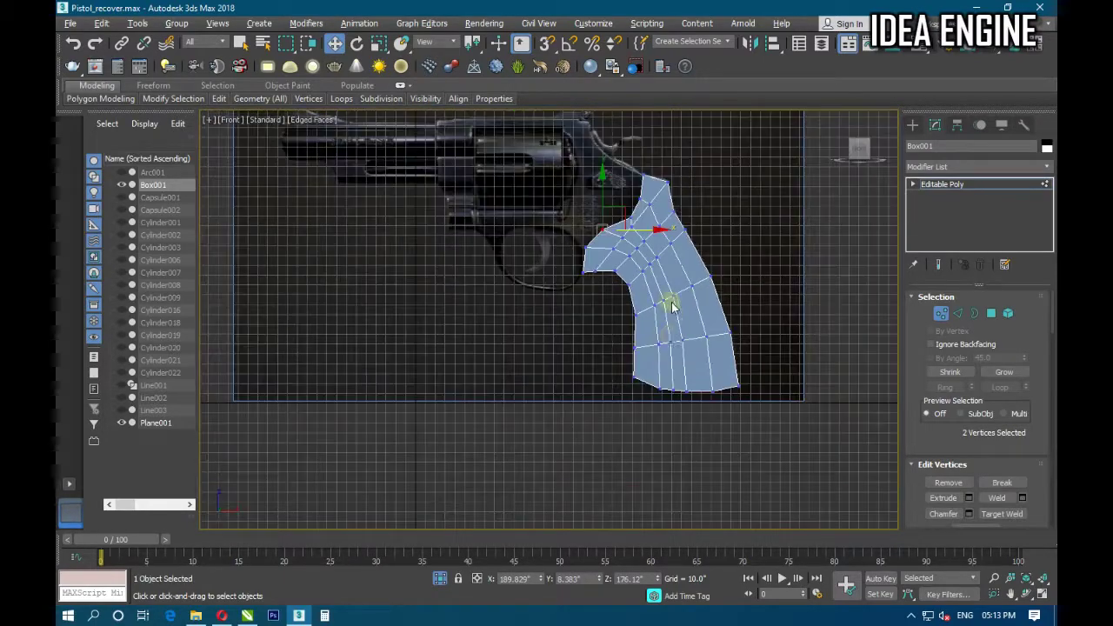
pyautogui.scroll(2, 688, 349)
pyautogui.scroll(-2, 661, 382)
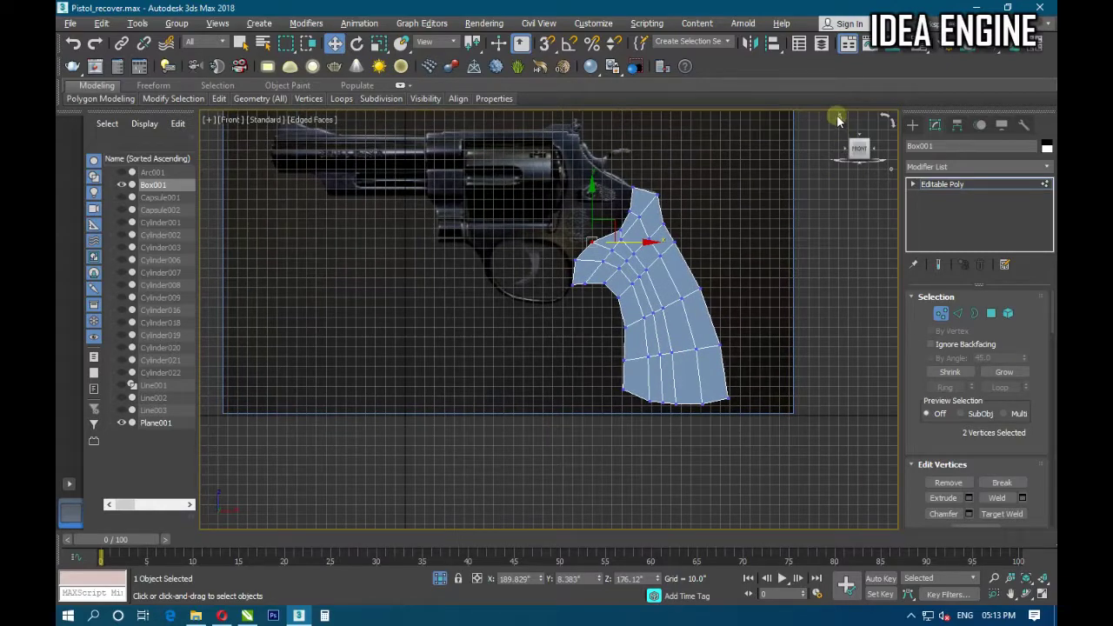
# In Perspective, select the grip's lengthwise edge loop, side edge ring and back border loop.
pyautogui.press('p')
pyautogui.moveTo(606, 241)
pyautogui.keyDown('alt'); pyautogui.mouseDown(button='middle')
pyautogui.moveTo(455, 344)
pyautogui.moveTo(559, 350)
pyautogui.moveTo(728, 390)
pyautogui.moveTo(721, 373)
pyautogui.moveTo(981, 328)
pyautogui.moveTo(740, 318)
pyautogui.mouseUp(button='middle'); pyautogui.keyUp('alt')
pyautogui.scroll(3, 742, 348)
pyautogui.click(961, 317)
pyautogui.doubleClick(740, 319)
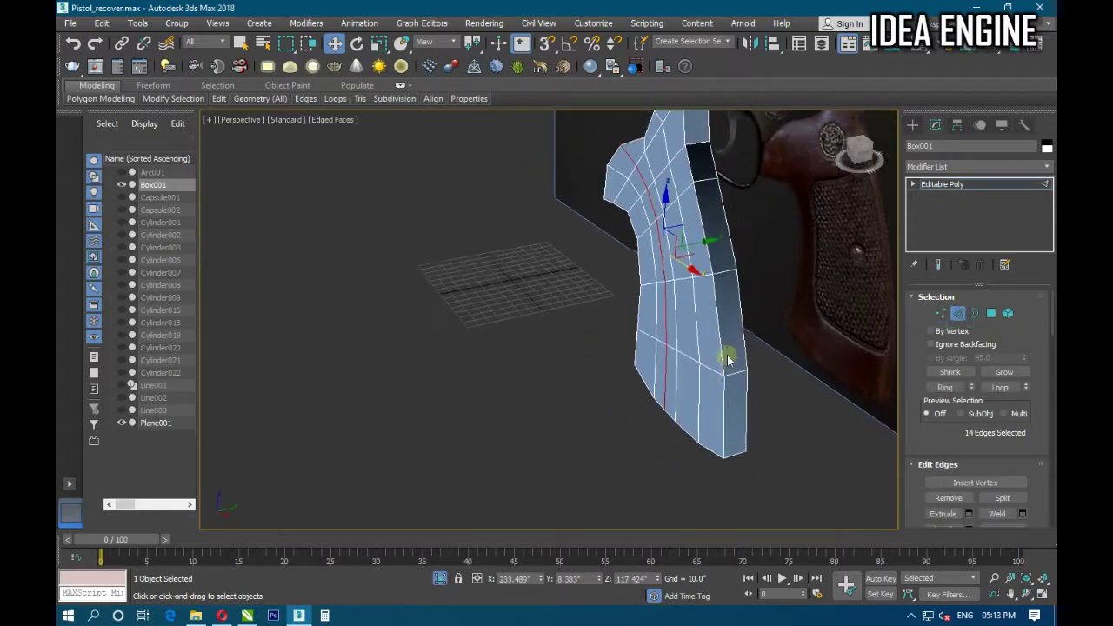
pyautogui.keyDown('alt'); pyautogui.moveTo(731, 356); pyautogui.dragTo(728, 414, button='middle'); pyautogui.keyUp('alt')
pyautogui.click(723, 417)
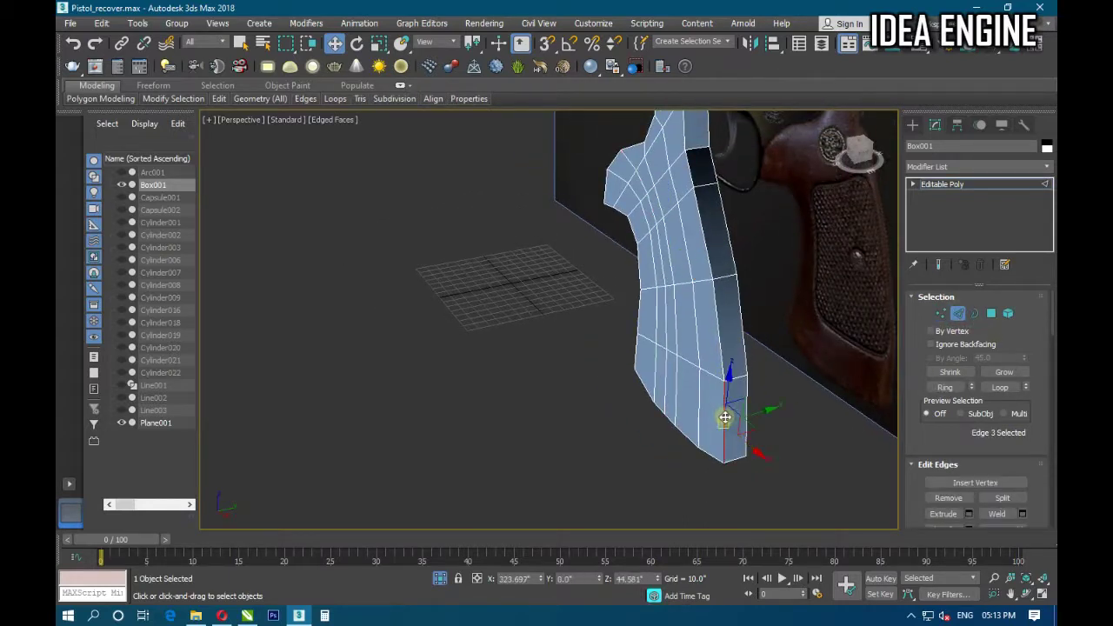
pyautogui.hotkey('alt', 'r')
pyautogui.keyDown('alt'); pyautogui.moveTo(726, 415); pyautogui.dragTo(729, 402, button='middle'); pyautogui.keyUp('alt')
pyautogui.click(729, 401)
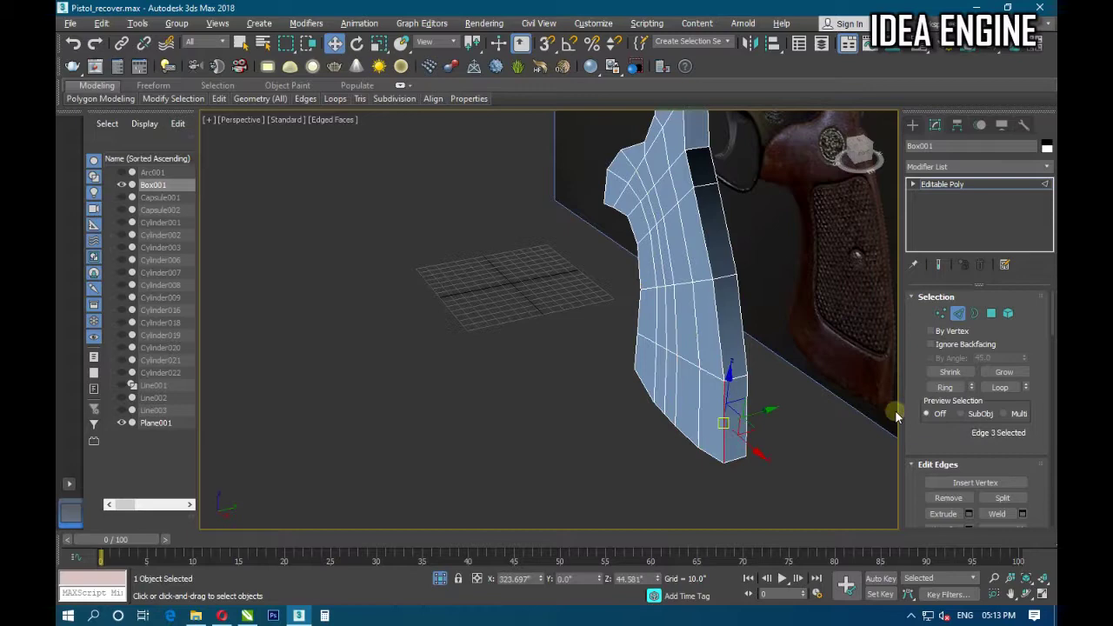
pyautogui.click(1000, 387)
# Add the front loop up the grip and move the edges to reshape the overhang tip.
pyautogui.moveTo(768, 309)
pyautogui.keyDown('alt'); pyautogui.mouseDown(button='middle')
pyautogui.moveTo(727, 395)
pyautogui.moveTo(775, 368)
pyautogui.moveTo(698, 301)
pyautogui.moveTo(635, 383)
pyautogui.moveTo(651, 382)
pyautogui.mouseUp(button='middle'); pyautogui.keyUp('alt')
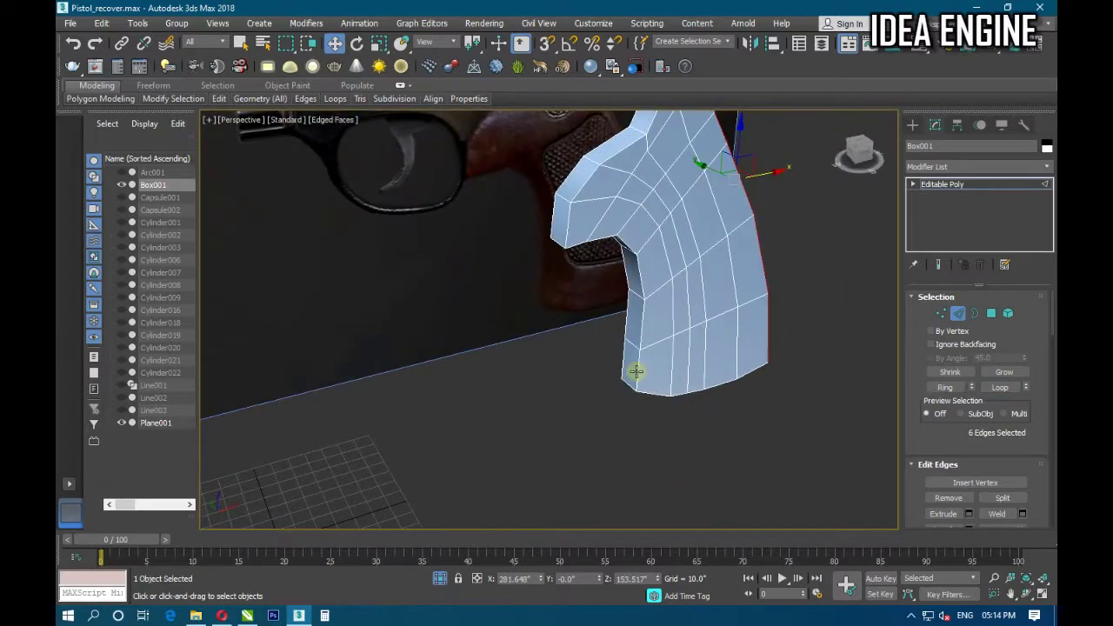
pyautogui.keyDown('ctrl'); pyautogui.click(636, 371); pyautogui.keyUp('ctrl')
pyautogui.click(999, 389)
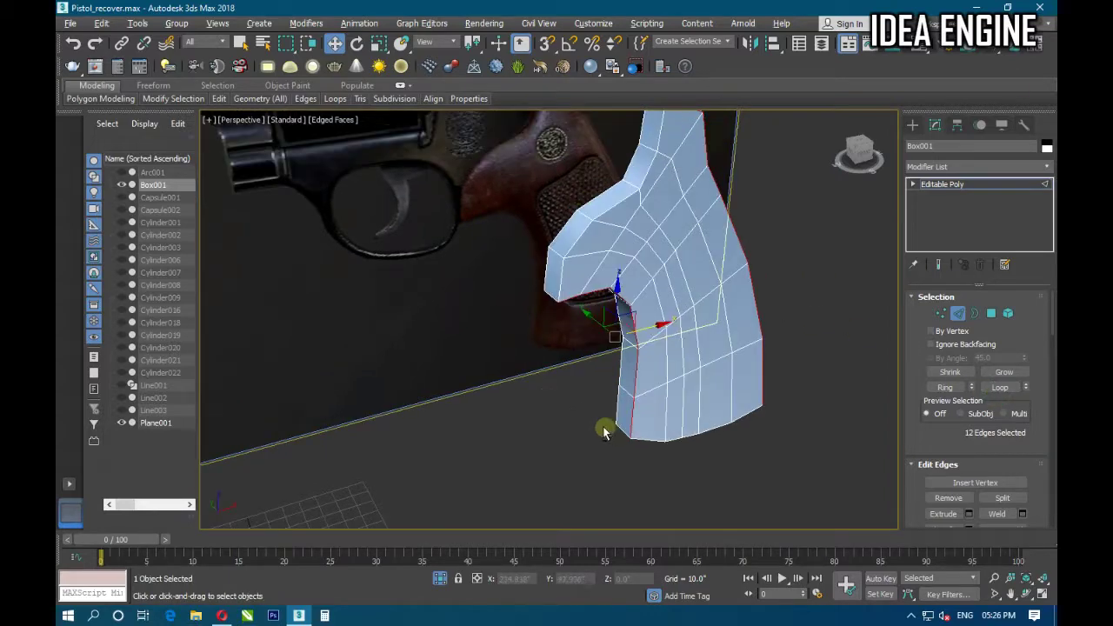
pyautogui.moveTo(604, 433)
pyautogui.keyDown('alt'); pyautogui.mouseDown(button='middle')
pyautogui.moveTo(509, 427)
pyautogui.moveTo(534, 462)
pyautogui.moveTo(539, 435)
pyautogui.moveTo(591, 427)
pyautogui.moveTo(603, 205)
pyautogui.mouseUp(button='middle'); pyautogui.keyUp('alt')
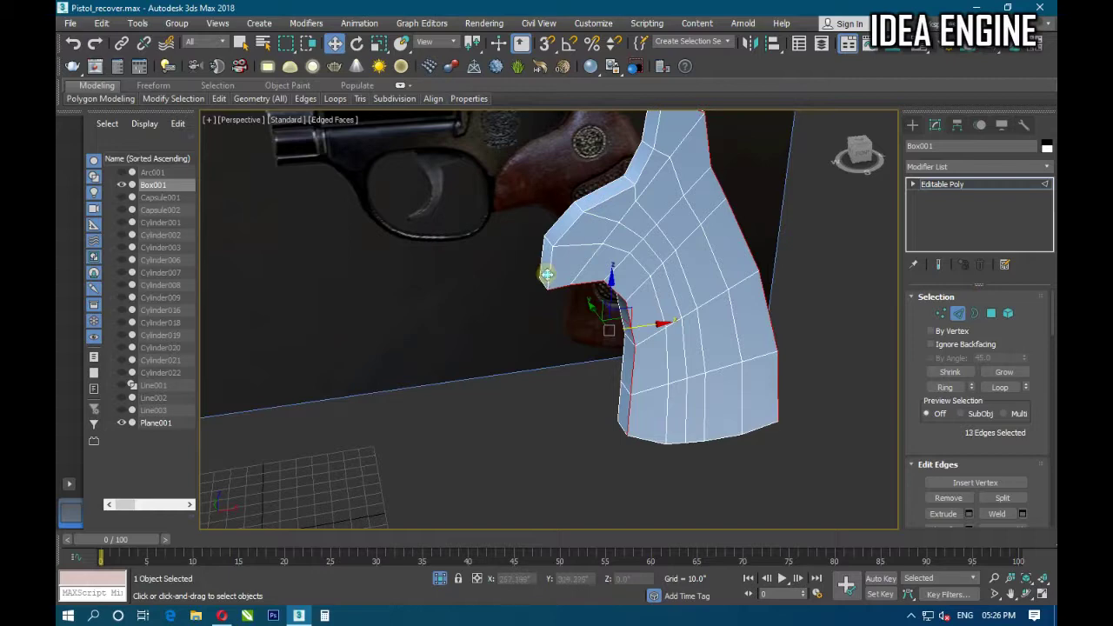
pyautogui.moveTo(547, 274); pyautogui.dragTo(538, 265)
# Add the bottom edges and extend the selection around the grip's full border loop.
pyautogui.click(1015, 389)
pyautogui.moveTo(878, 382)
pyautogui.keyDown('alt'); pyautogui.mouseDown(button='middle')
pyautogui.moveTo(788, 378)
pyautogui.moveTo(742, 390)
pyautogui.moveTo(686, 372)
pyautogui.moveTo(707, 447)
pyautogui.moveTo(740, 449)
pyautogui.moveTo(722, 410)
pyautogui.moveTo(737, 430)
pyautogui.mouseUp(button='middle'); pyautogui.keyUp('alt')
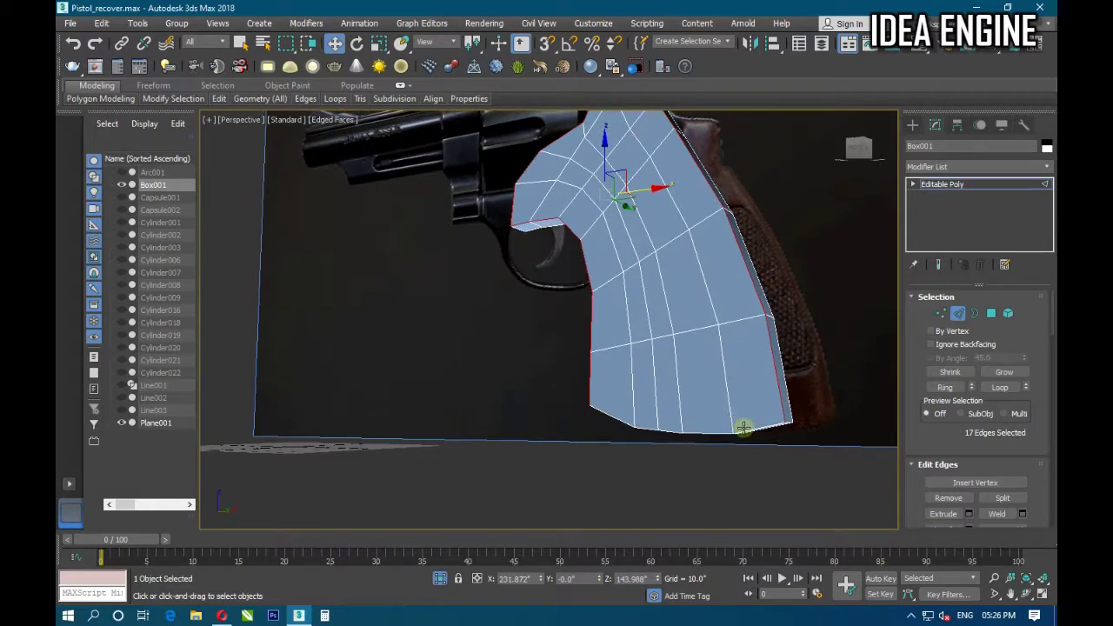
pyautogui.keyDown('ctrl'); pyautogui.click(744, 429); pyautogui.keyUp('ctrl')
pyautogui.moveTo(746, 429)
pyautogui.keyDown('alt'); pyautogui.mouseDown(button='middle')
pyautogui.moveTo(740, 490)
pyautogui.moveTo(737, 453)
pyautogui.mouseUp(button='middle'); pyautogui.keyUp('alt')
pyautogui.keyDown('ctrl'); pyautogui.click(732, 437); pyautogui.keyUp('ctrl')
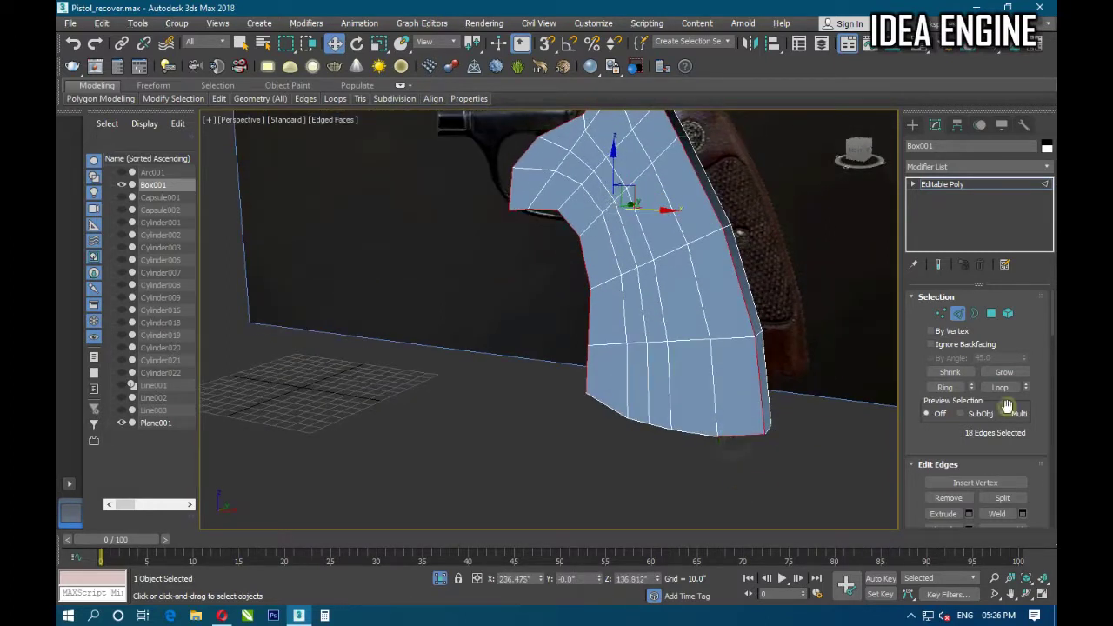
pyautogui.click(1000, 388)
pyautogui.moveTo(589, 464)
pyautogui.keyDown('alt'); pyautogui.mouseDown(button='middle')
pyautogui.moveTo(686, 479)
pyautogui.moveTo(671, 483)
pyautogui.mouseUp(button='middle'); pyautogui.keyUp('alt')
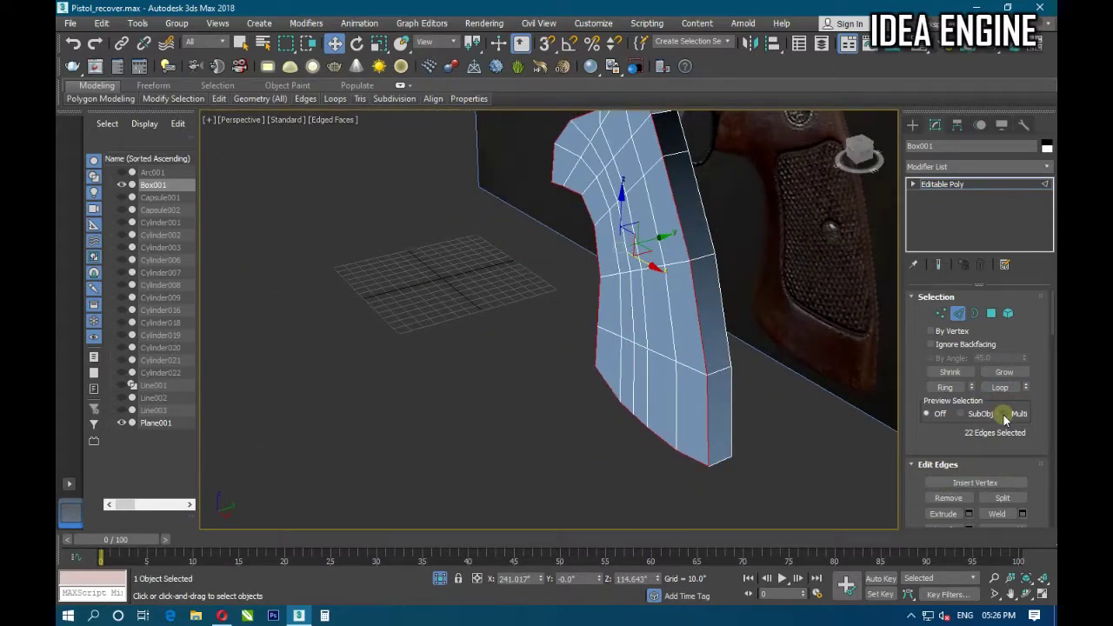
pyautogui.scroll(-2, 1000, 426)
pyautogui.scroll(-1, 983, 447)
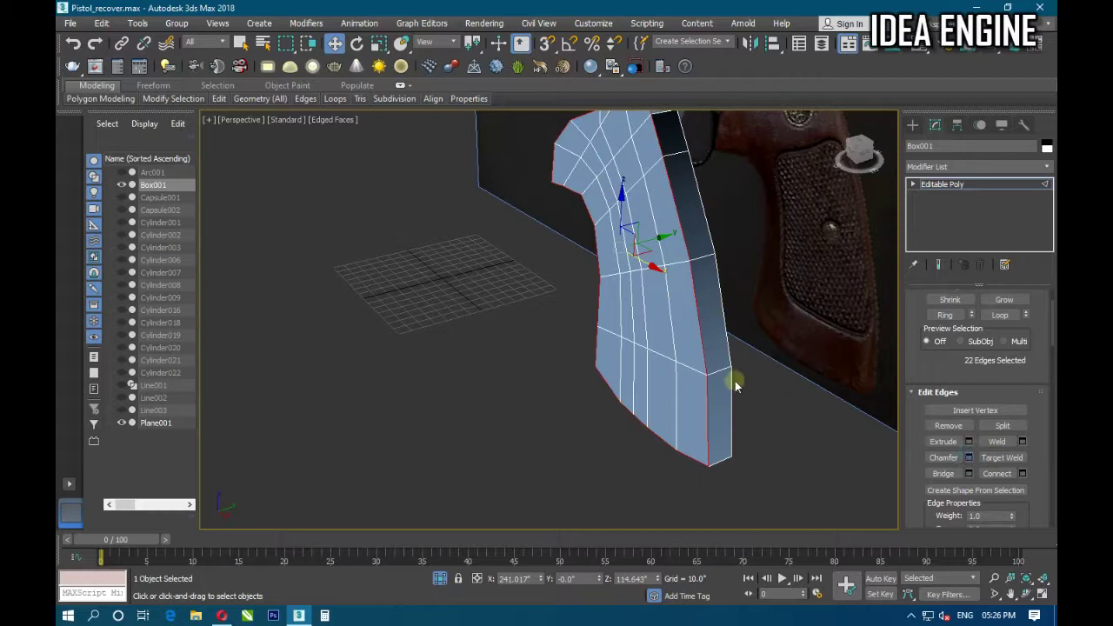
# Chamfer the selected 22 border edges by about 6.783 with 1 segment.
pyautogui.hotkey('ctrl', 'shift', 'c')
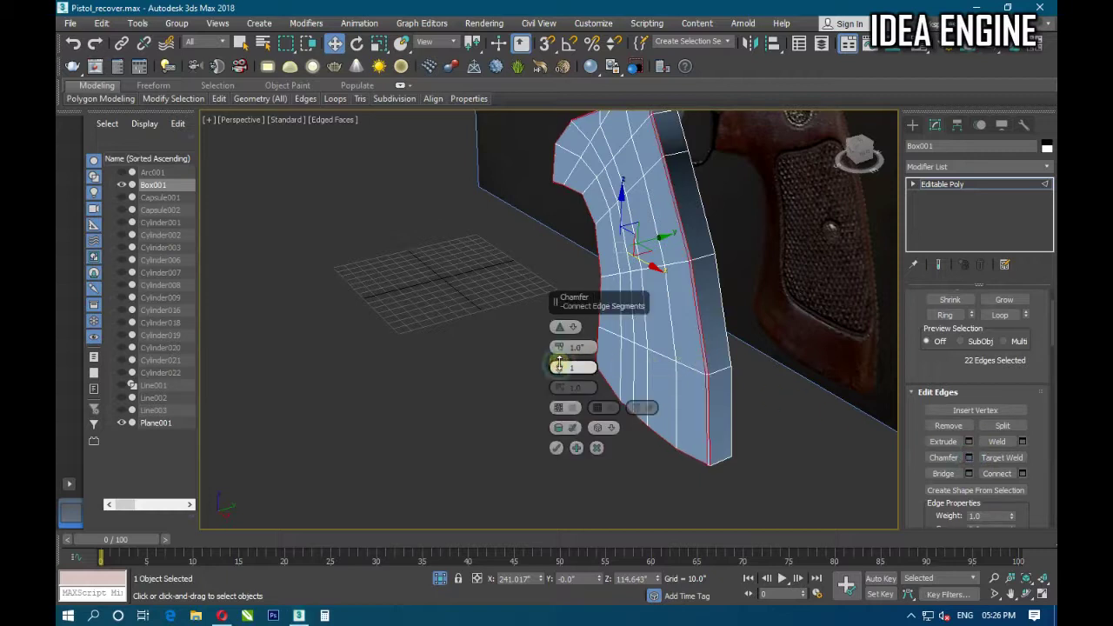
pyautogui.moveTo(559, 365); pyautogui.dragTo(559, 348)
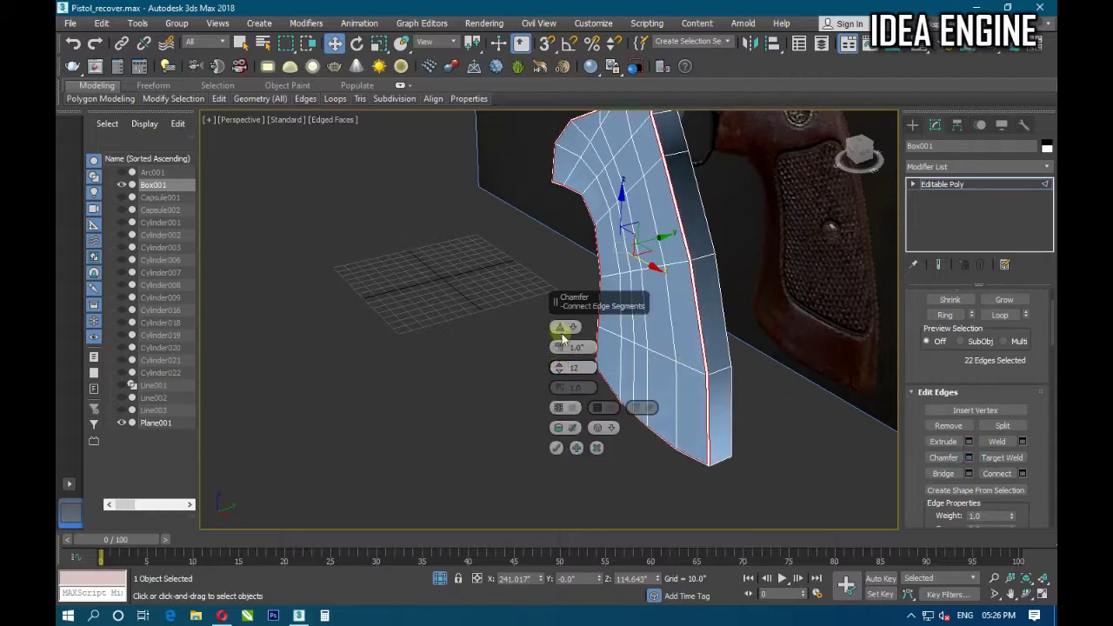
pyautogui.rightClick(559, 367)
pyautogui.moveTo(559, 346); pyautogui.dragTo(561, 319)
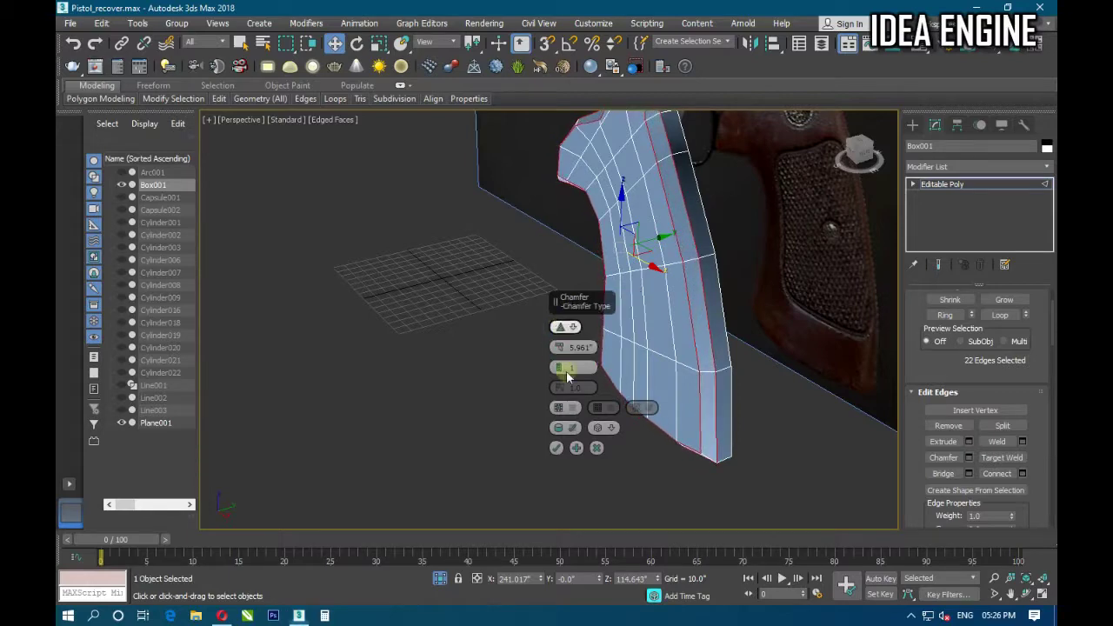
pyautogui.moveTo(562, 367)
pyautogui.keyDown('alt'); pyautogui.mouseDown(button='middle')
pyautogui.moveTo(670, 412)
pyautogui.moveTo(700, 386)
pyautogui.moveTo(673, 392)
pyautogui.moveTo(643, 427)
pyautogui.moveTo(652, 424)
pyautogui.moveTo(641, 415)
pyautogui.moveTo(658, 417)
pyautogui.moveTo(650, 437)
pyautogui.moveTo(634, 435)
pyautogui.moveTo(635, 422)
pyautogui.mouseUp(button='middle'); pyautogui.keyUp('alt')
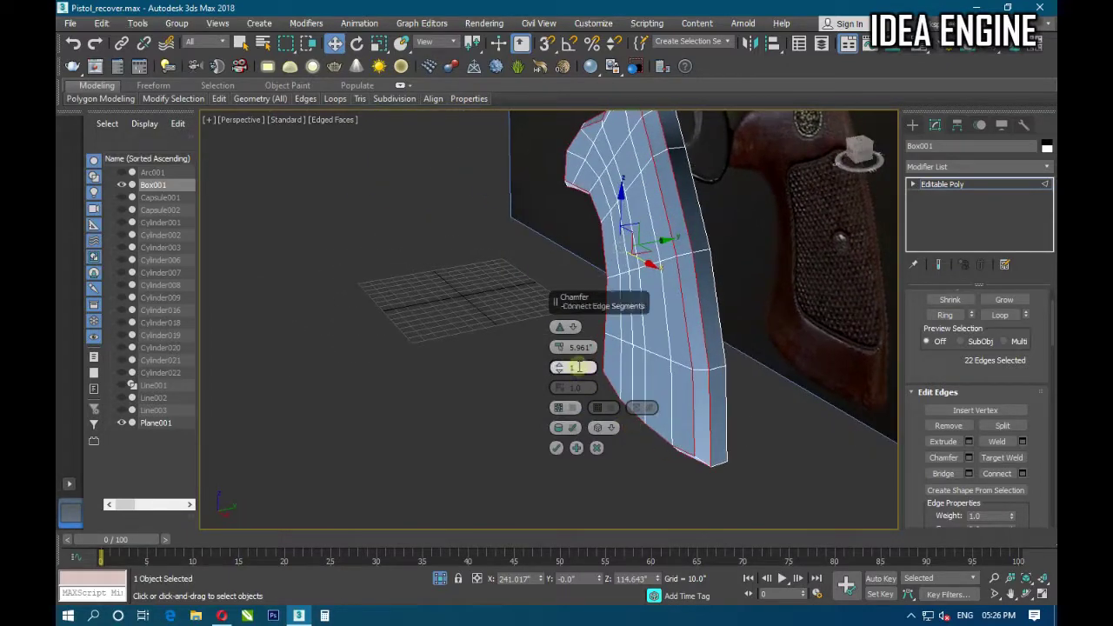
pyautogui.moveTo(560, 348); pyautogui.dragTo(559, 341)
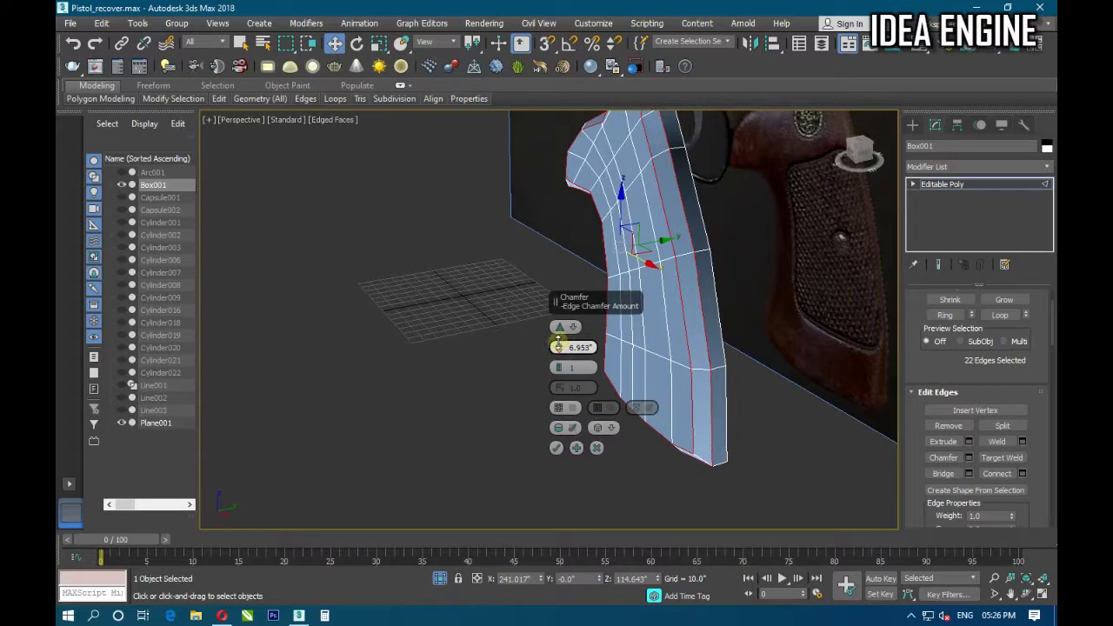
pyautogui.click(555, 448)
pyautogui.keyDown('alt'); pyautogui.moveTo(521, 406); pyautogui.dragTo(564, 397, button='middle'); pyautogui.keyUp('alt')
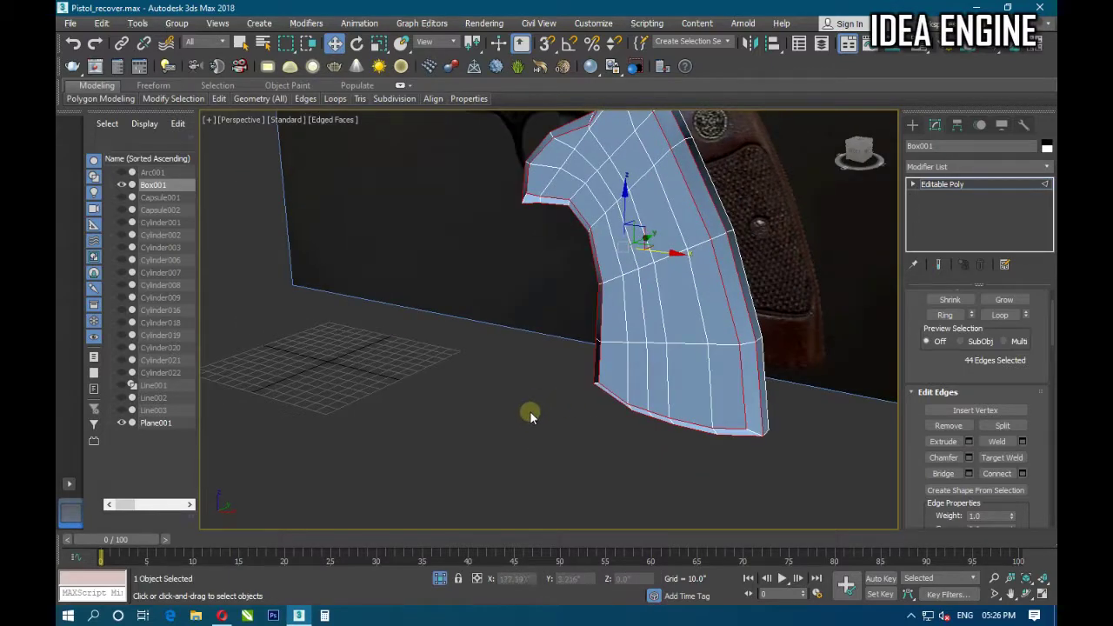
# Turn on see-through display (Alt+X) for the grip in the front view.
pyautogui.moveTo(479, 377)
pyautogui.keyDown('alt'); pyautogui.mouseDown(button='middle')
pyautogui.moveTo(528, 390)
pyautogui.moveTo(584, 338)
pyautogui.moveTo(587, 359)
pyautogui.moveTo(527, 340)
pyautogui.moveTo(534, 351)
pyautogui.moveTo(585, 351)
pyautogui.moveTo(525, 360)
pyautogui.moveTo(524, 333)
pyautogui.moveTo(519, 346)
pyautogui.moveTo(553, 347)
pyautogui.moveTo(543, 354)
pyautogui.moveTo(583, 365)
pyautogui.moveTo(577, 352)
pyautogui.mouseUp(button='middle'); pyautogui.keyUp('alt')
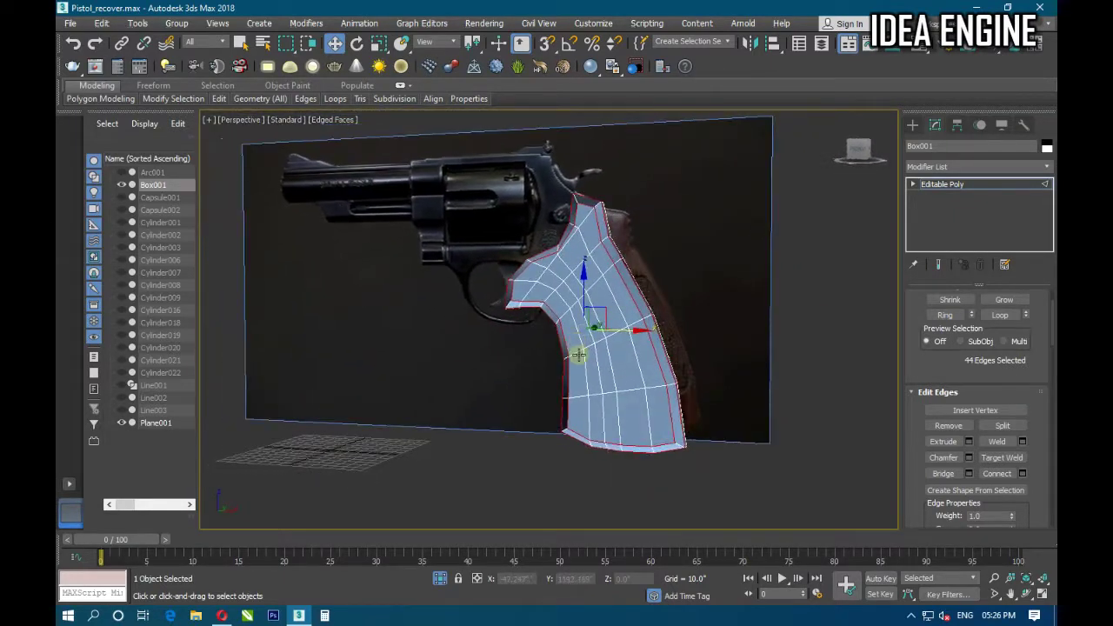
pyautogui.scroll(-5, 579, 355)
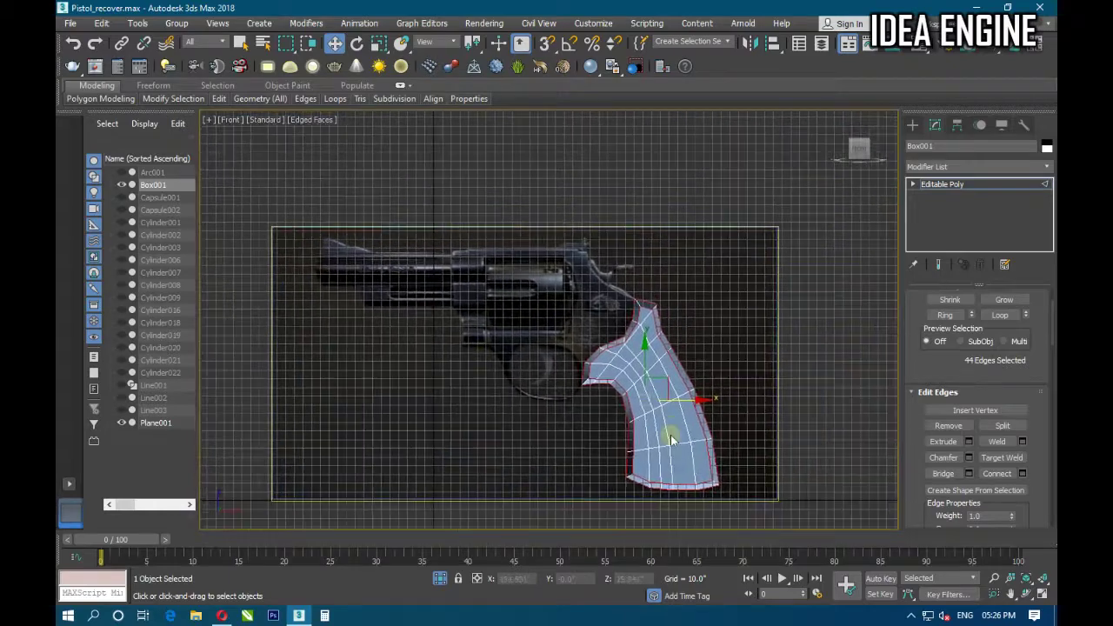
pyautogui.scroll(5, 600, 339)
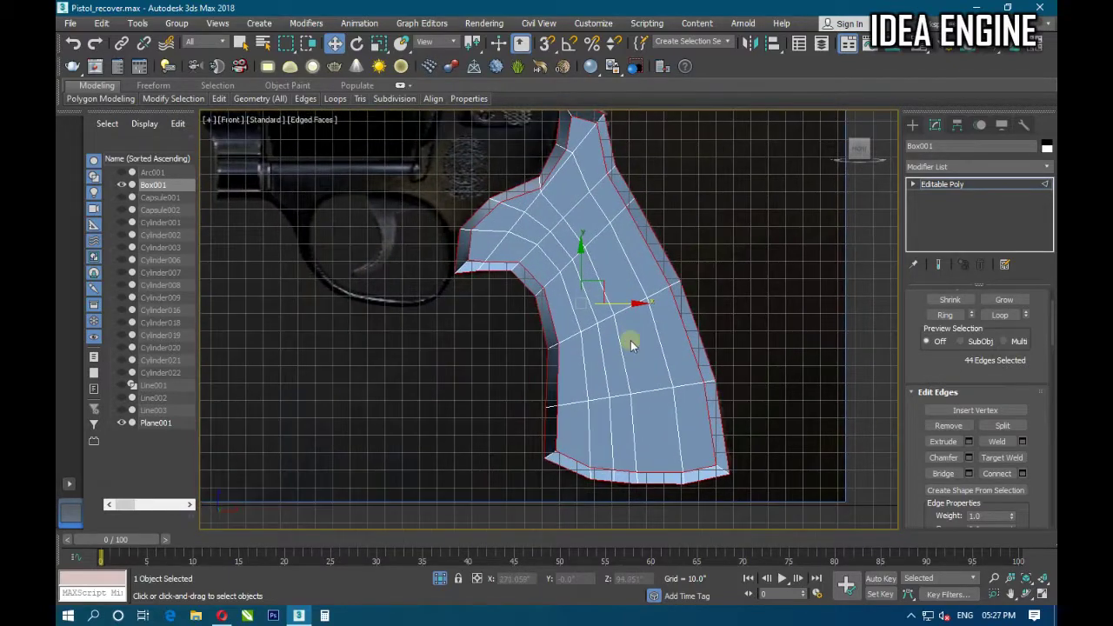
pyautogui.hotkey('alt', 'x')
pyautogui.scroll(3, 590, 285)
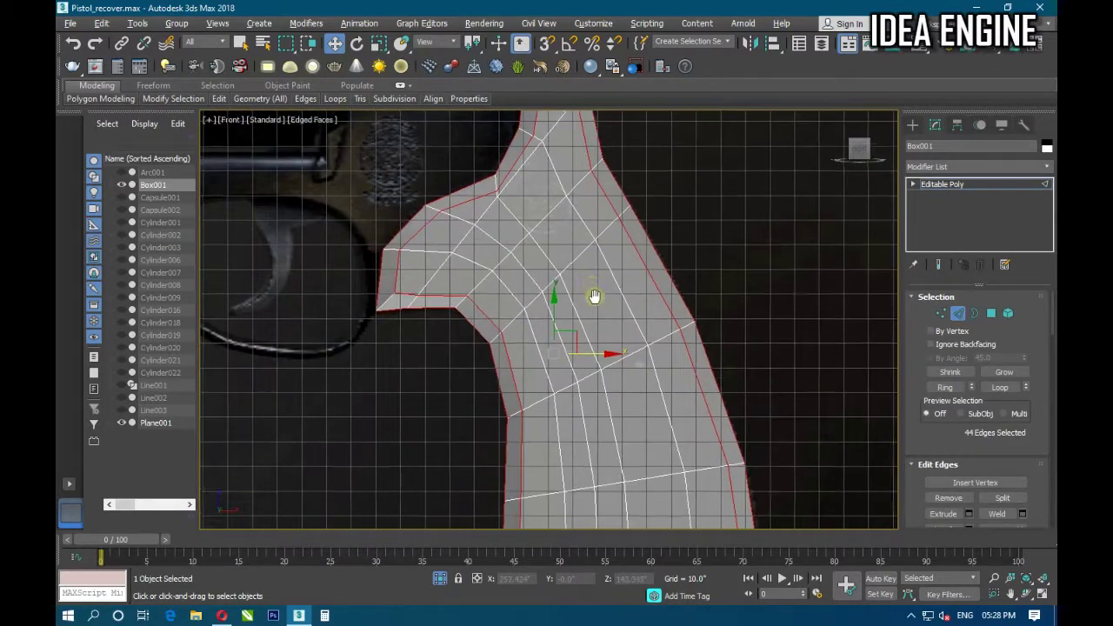
pyautogui.scroll(-3, 613, 355)
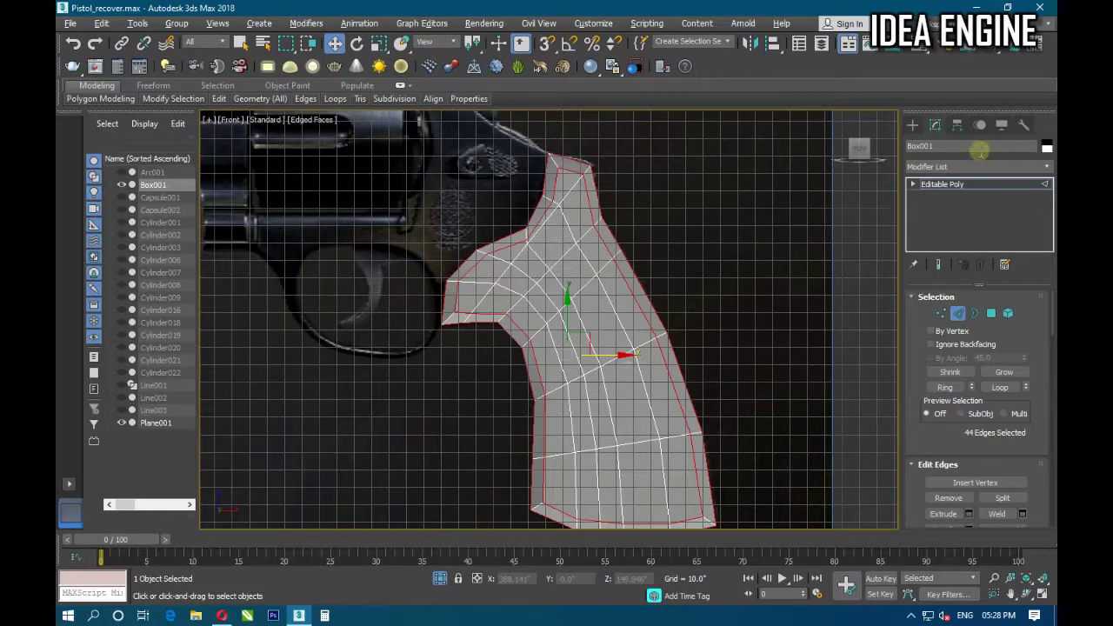
# Leave Edge mode and slide the grip aside to compare with the reference, cancelling each move.
pyautogui.click(978, 184)
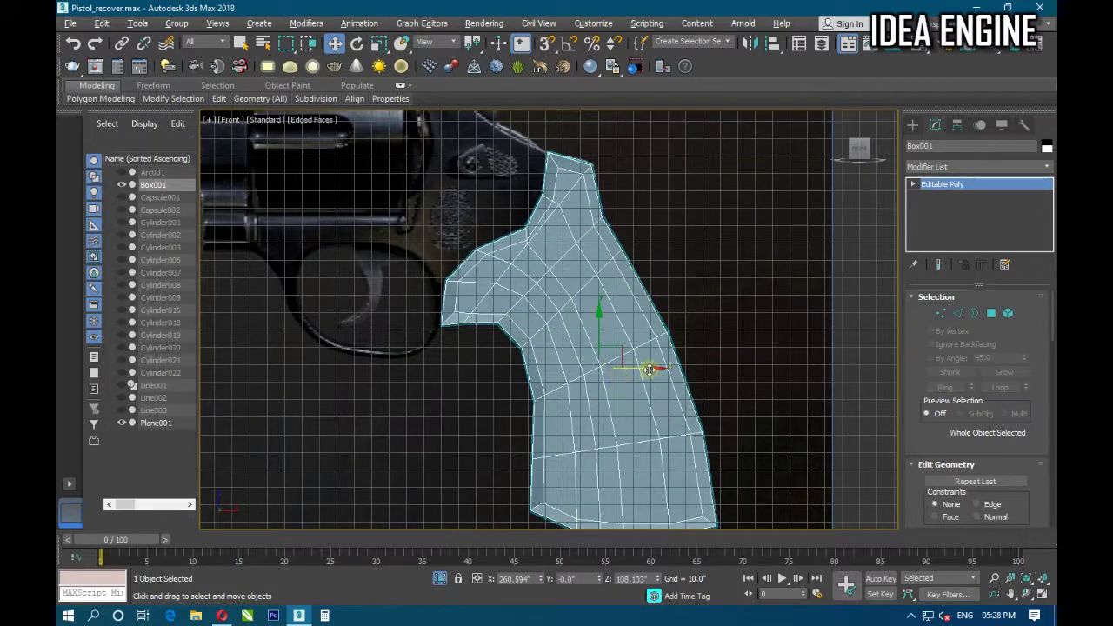
pyautogui.moveTo(649, 369)
pyautogui.mouseDown()
pyautogui.moveTo(845, 342)
pyautogui.moveTo(857, 323)
pyautogui.mouseUp()
pyautogui.rightClick(686, 313)
pyautogui.scroll(3, 595, 301)
pyautogui.moveTo(640, 297); pyautogui.dragTo(636, 228, button='middle')
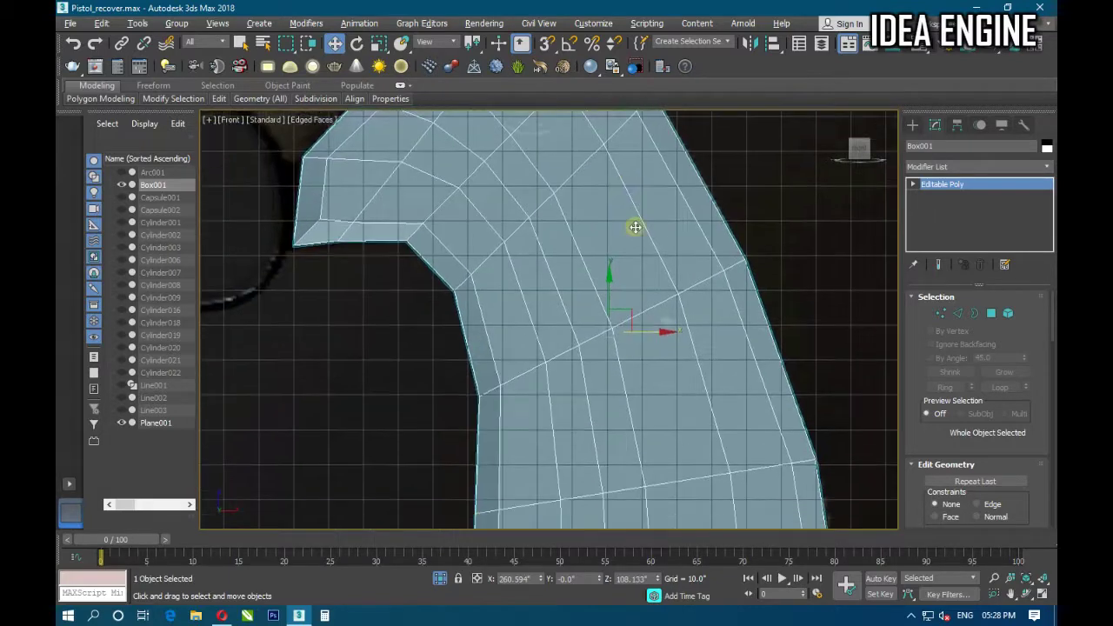
pyautogui.scroll(-2, 635, 228)
pyautogui.scroll(-1, 650, 276)
pyautogui.moveTo(654, 279); pyautogui.dragTo(844, 256)
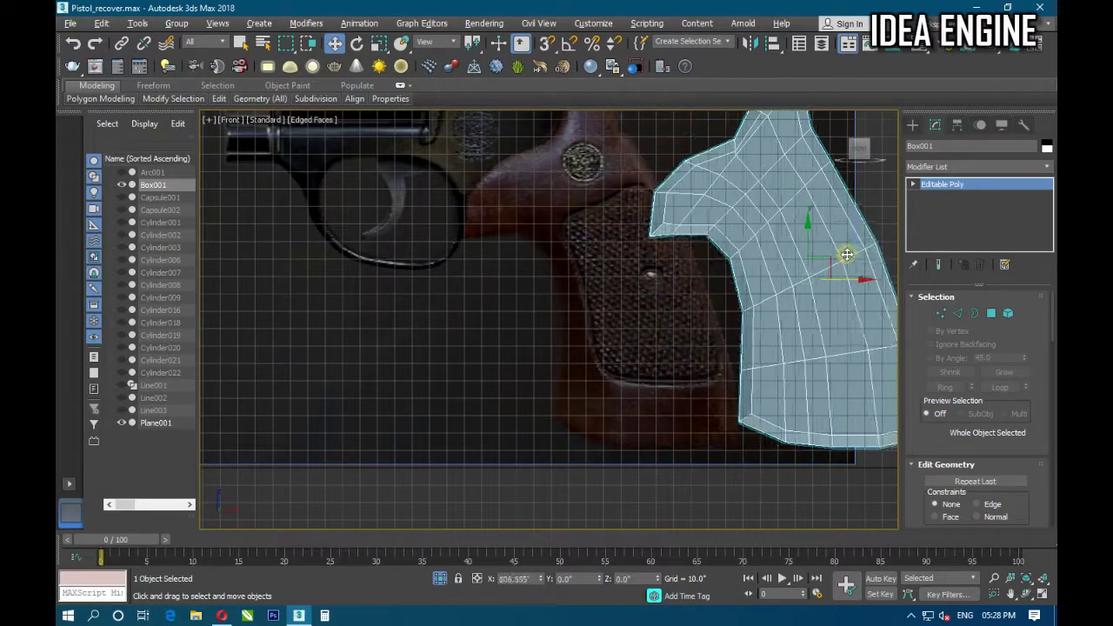
pyautogui.rightClick(844, 254)
pyautogui.moveTo(549, 239); pyautogui.dragTo(570, 310, button='middle')
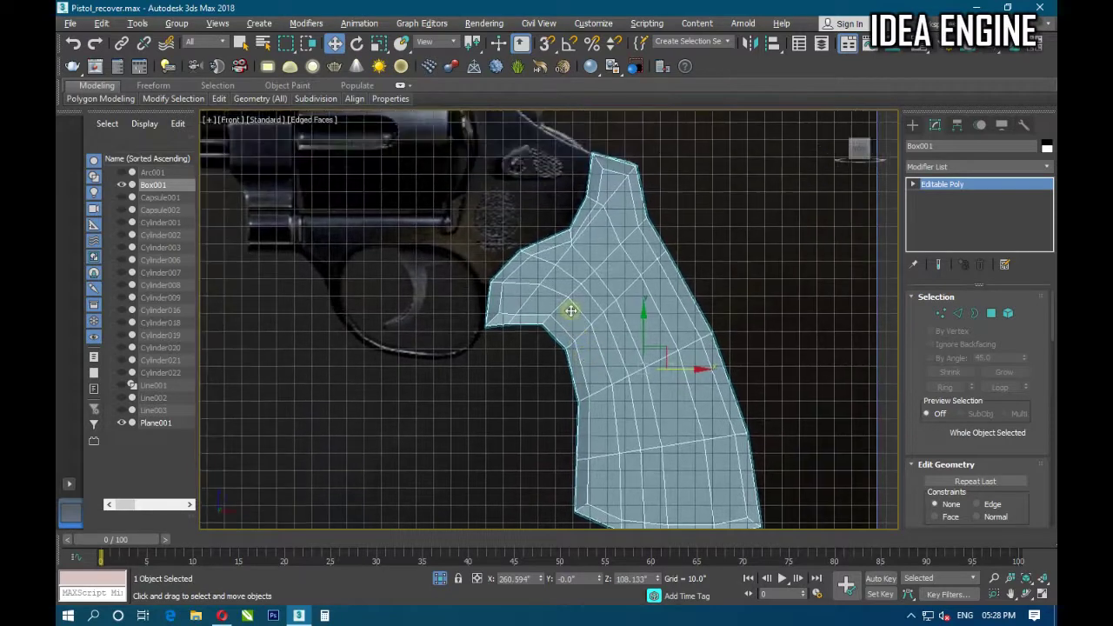
pyautogui.moveTo(659, 374); pyautogui.dragTo(600, 385)
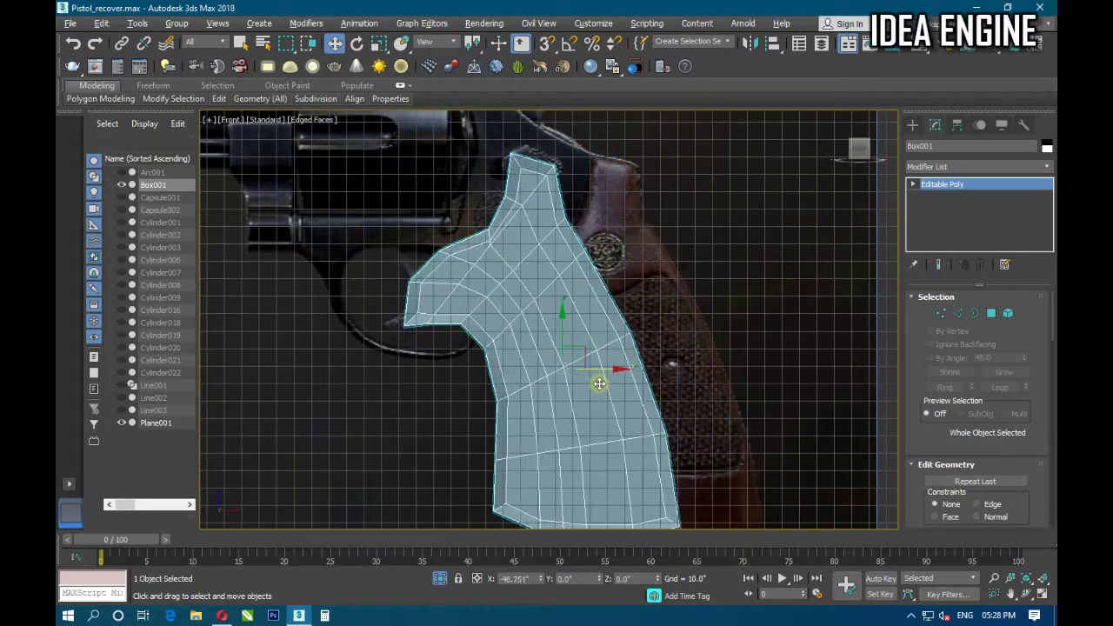
pyautogui.rightClick(600, 386)
pyautogui.scroll(2, 633, 306)
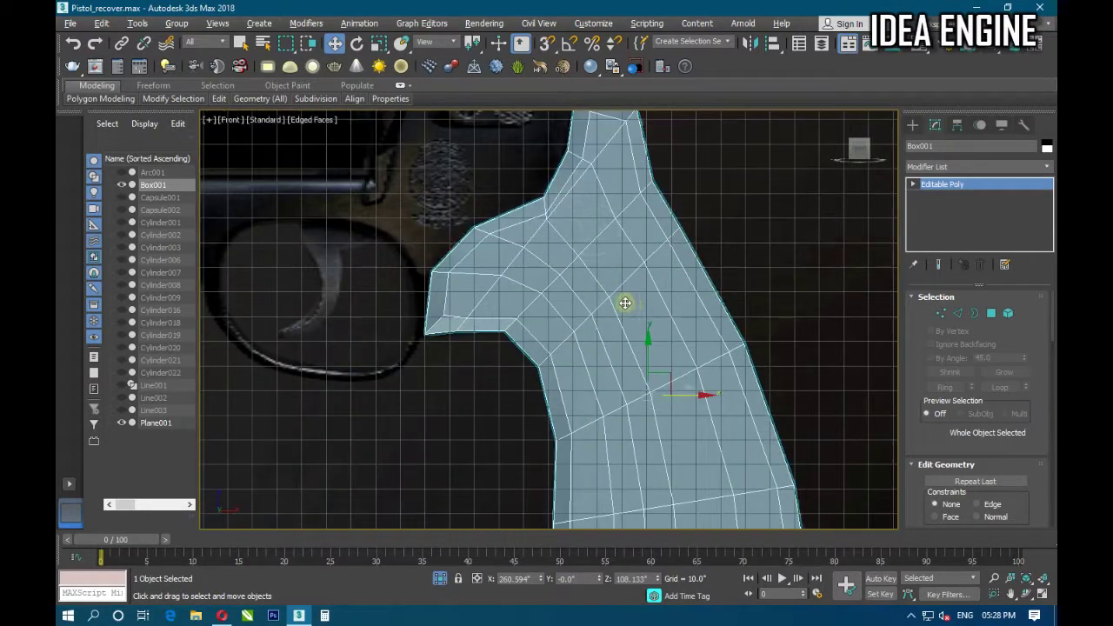
# Check the grip against the wooden reference grip, undoing the test move, and frame the grip.
pyautogui.click(943, 313)
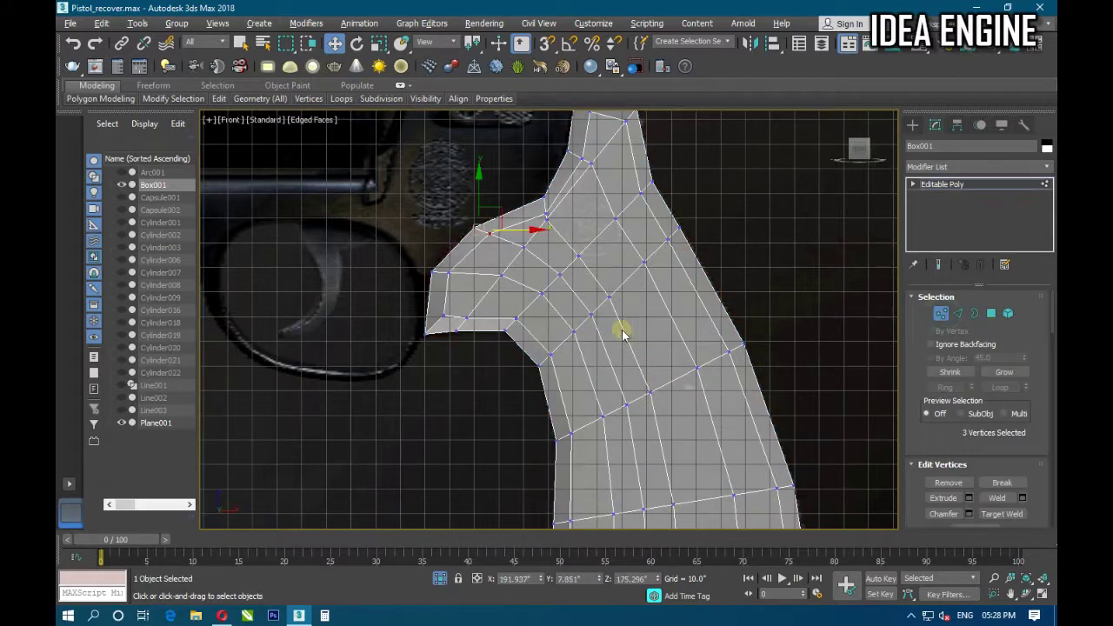
pyautogui.scroll(2, 588, 333)
pyautogui.scroll(1, 660, 322)
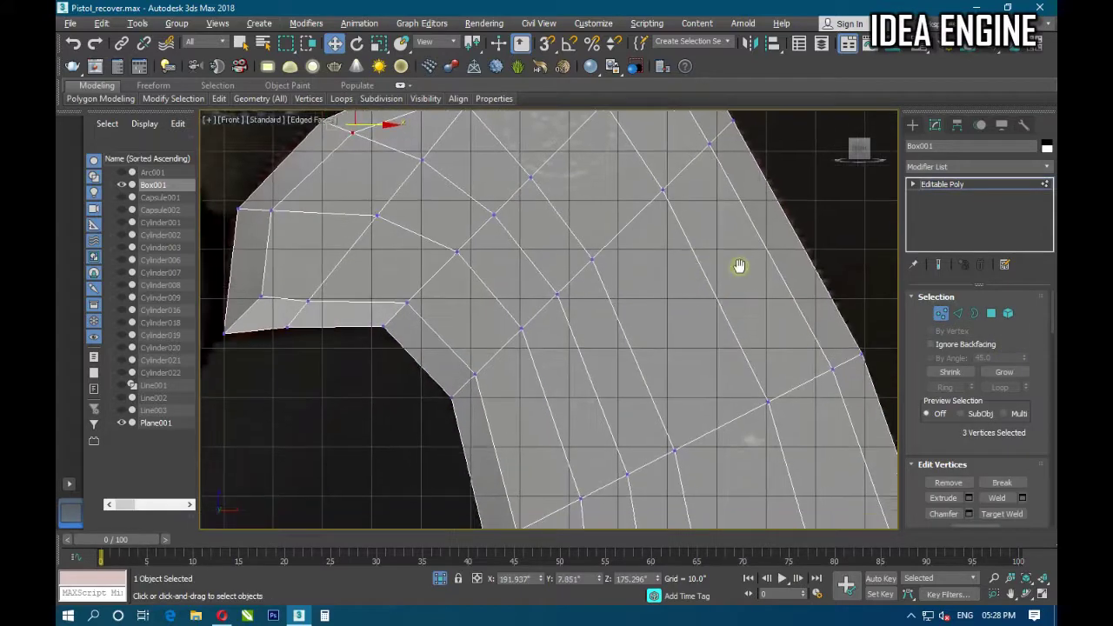
pyautogui.scroll(-3, 738, 295)
pyautogui.scroll(-2, 746, 311)
pyautogui.click(929, 184)
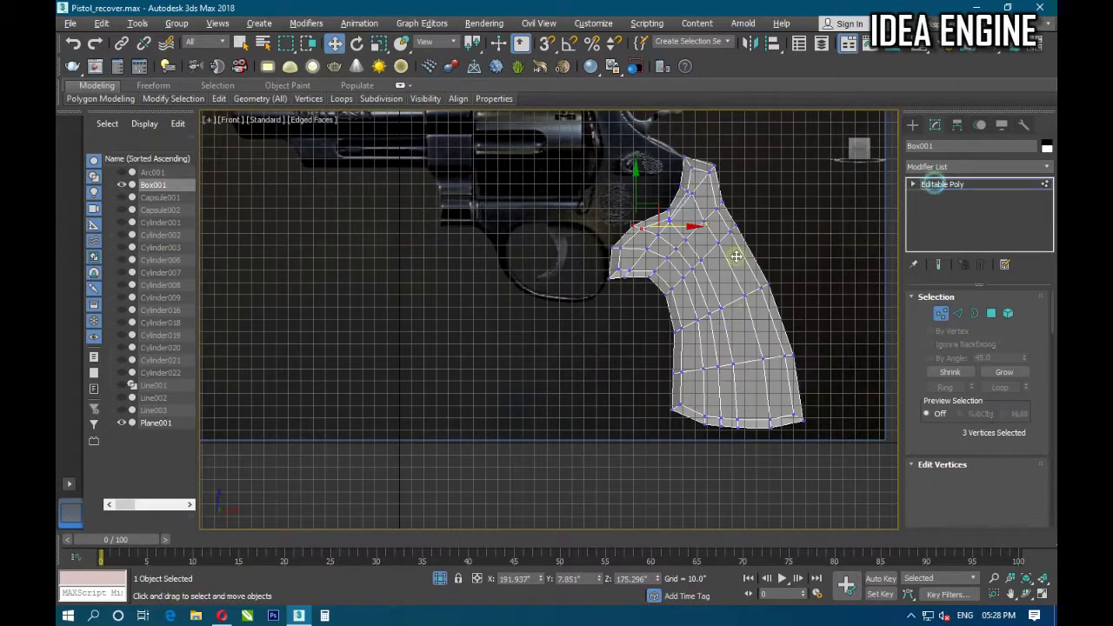
pyautogui.moveTo(806, 301); pyautogui.dragTo(875, 290)
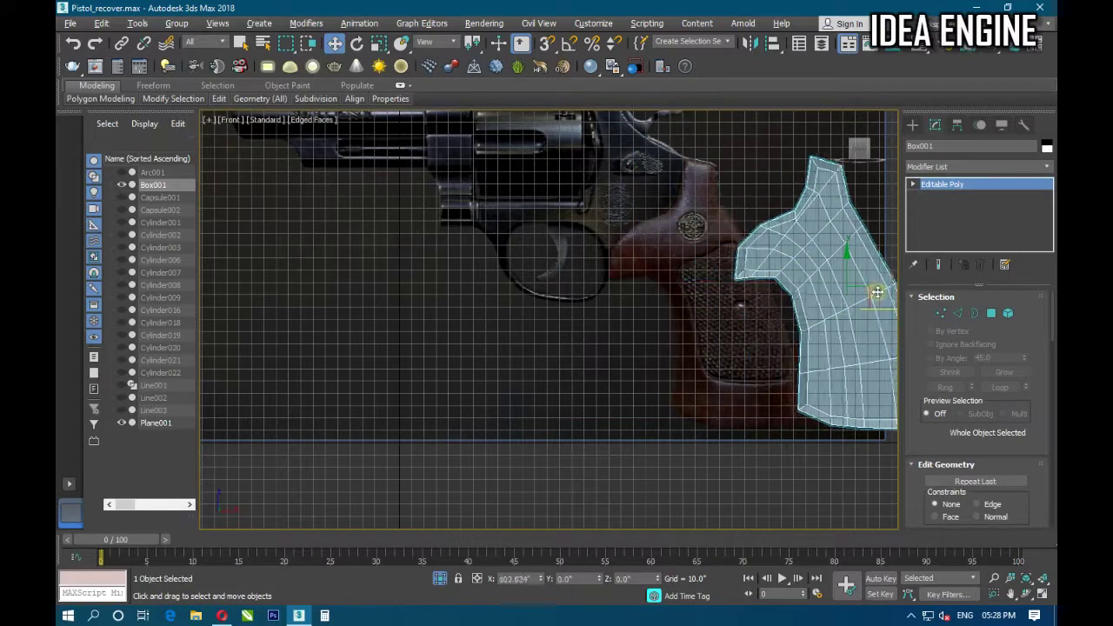
pyautogui.hotkey('ctrl', 'z')
pyautogui.scroll(5, 689, 265)
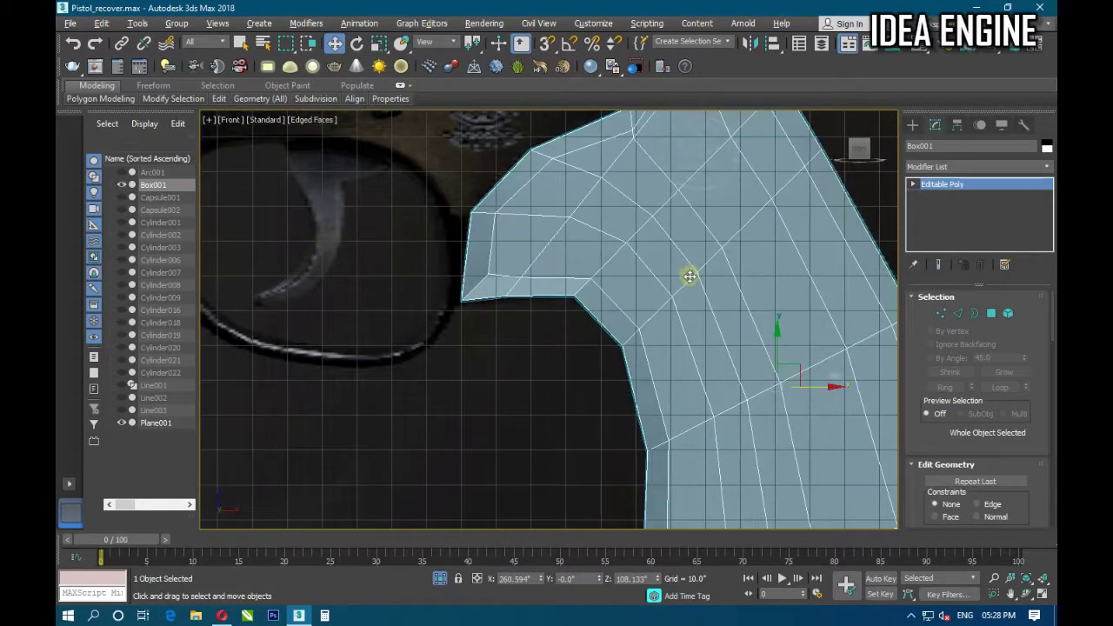
pyautogui.moveTo(687, 273)
pyautogui.mouseDown(button='middle')
pyautogui.moveTo(686, 288)
pyautogui.moveTo(748, 319)
pyautogui.moveTo(738, 327)
pyautogui.moveTo(783, 305)
pyautogui.mouseUp(button='middle')
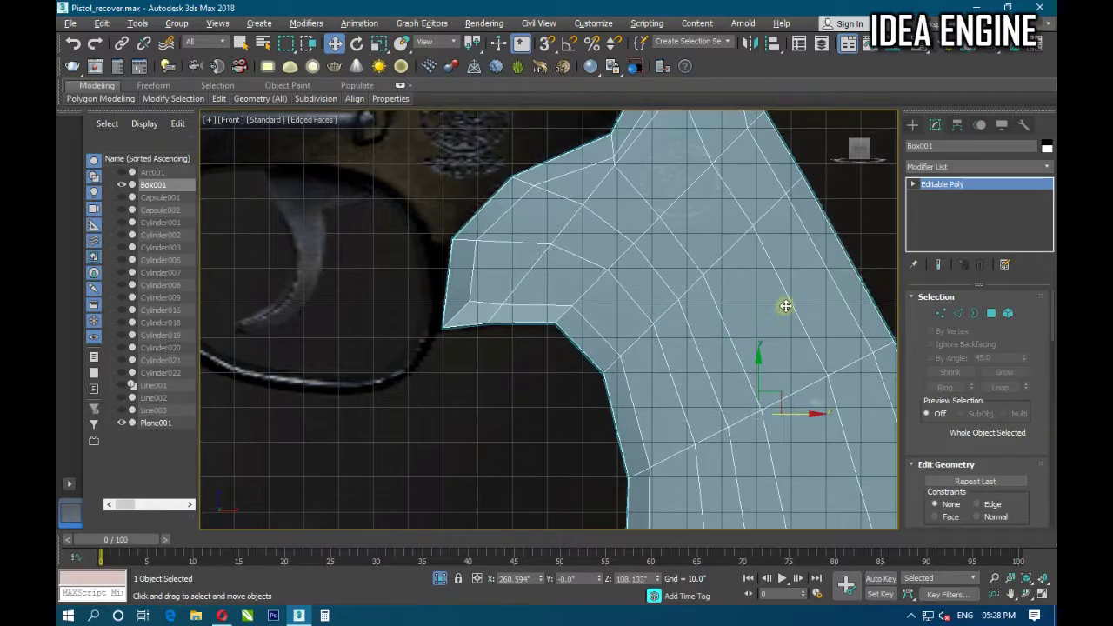
pyautogui.scroll(2, 763, 287)
pyautogui.scroll(2, 658, 293)
pyautogui.scroll(2, 615, 297)
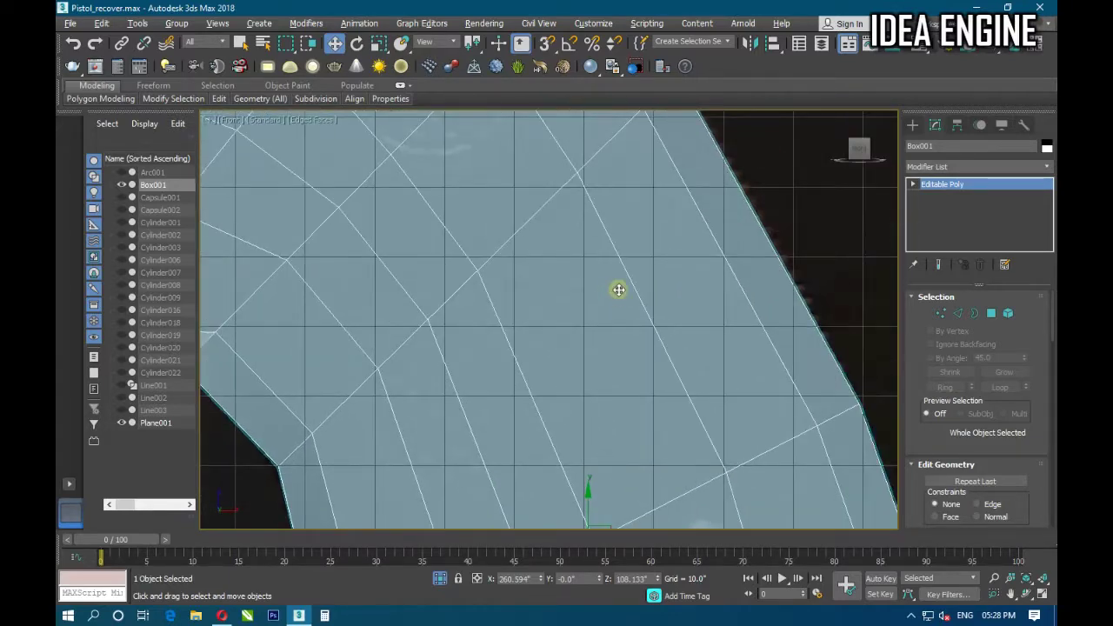
pyautogui.scroll(-1, 623, 289)
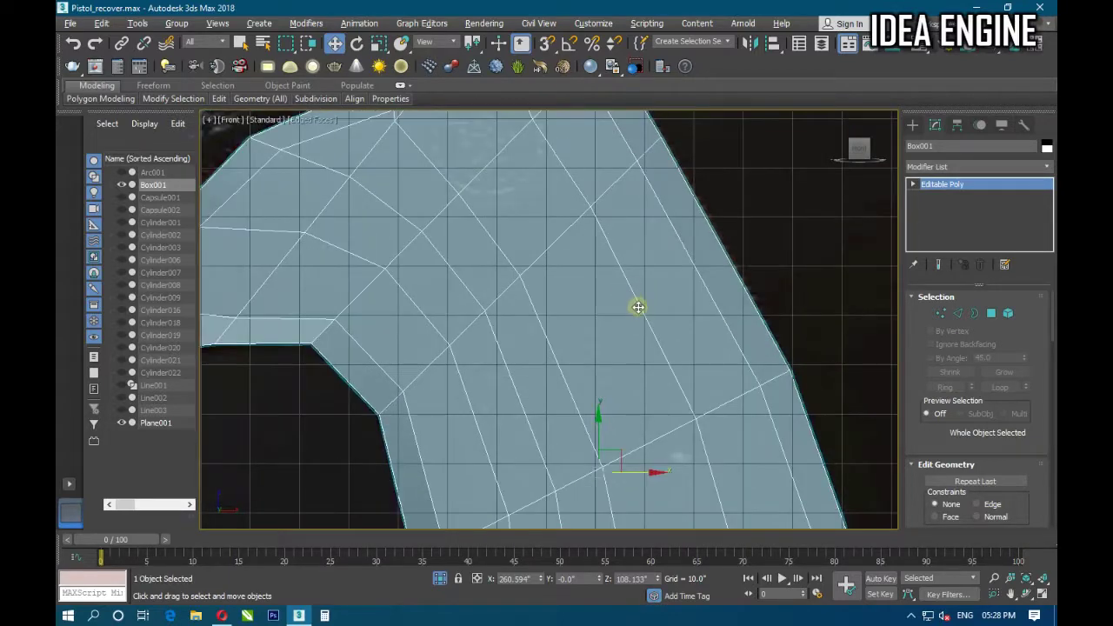
pyautogui.moveTo(863, 289); pyautogui.dragTo(867, 291, button='middle')
# In Vertex mode, pull the right-edge and upper-area vertices down along the grip outline.
pyautogui.click(938, 317)
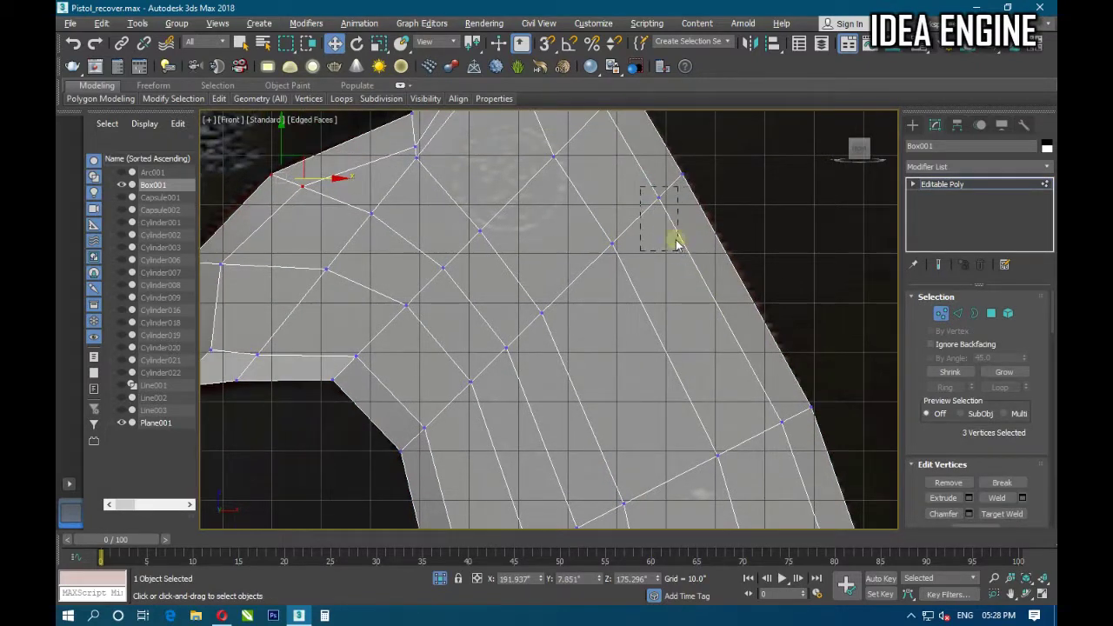
pyautogui.moveTo(677, 245); pyautogui.dragTo(675, 243)
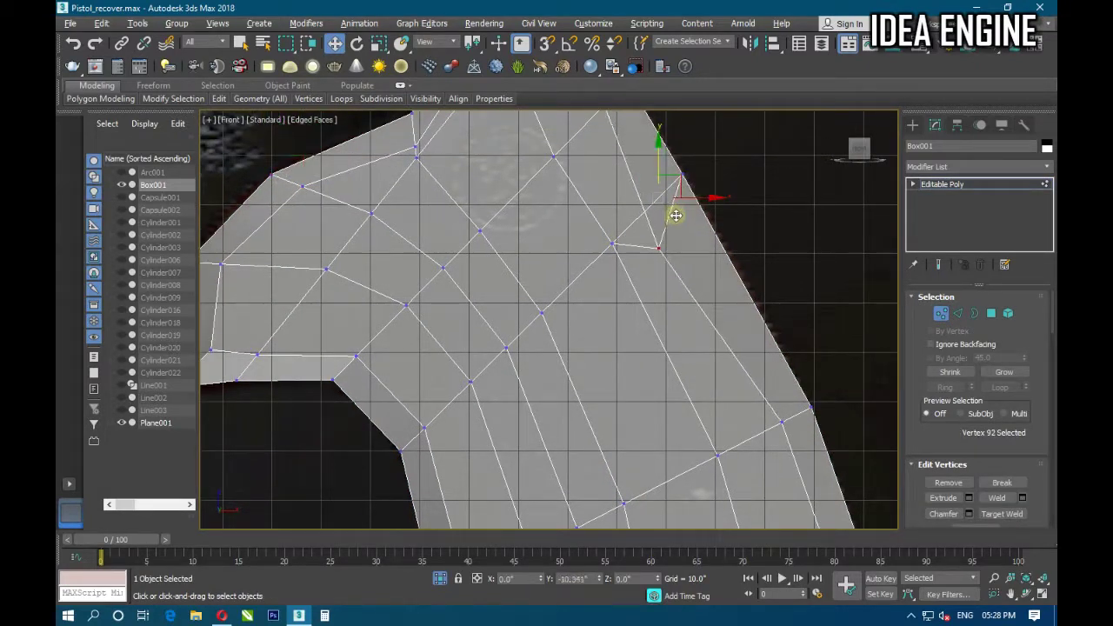
pyautogui.moveTo(624, 177); pyautogui.dragTo(671, 213)
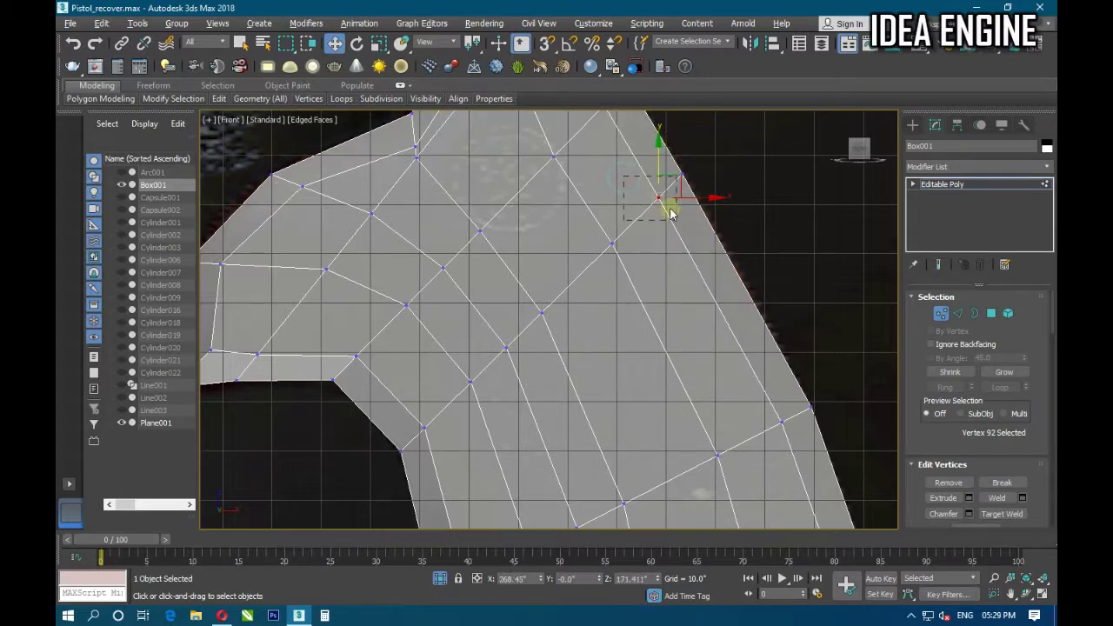
pyautogui.moveTo(656, 167); pyautogui.dragTo(684, 214)
pyautogui.moveTo(626, 272); pyautogui.dragTo(626, 273)
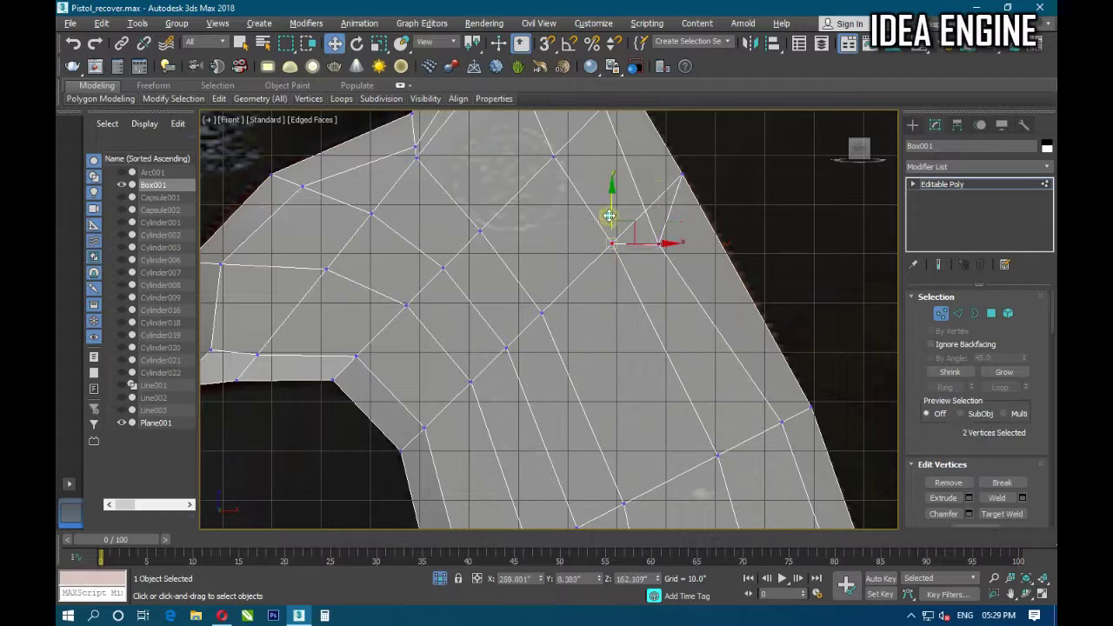
pyautogui.moveTo(738, 242)
pyautogui.mouseDown(button='middle')
pyautogui.moveTo(752, 244)
pyautogui.moveTo(728, 241)
pyautogui.mouseUp(button='middle')
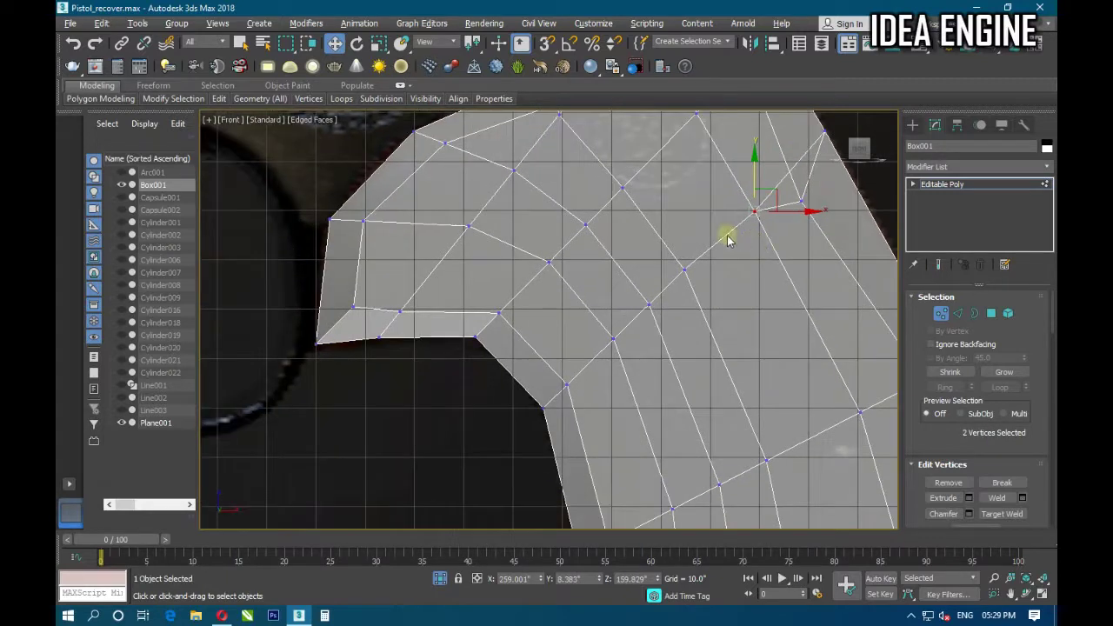
pyautogui.moveTo(721, 300); pyautogui.dragTo(721, 300)
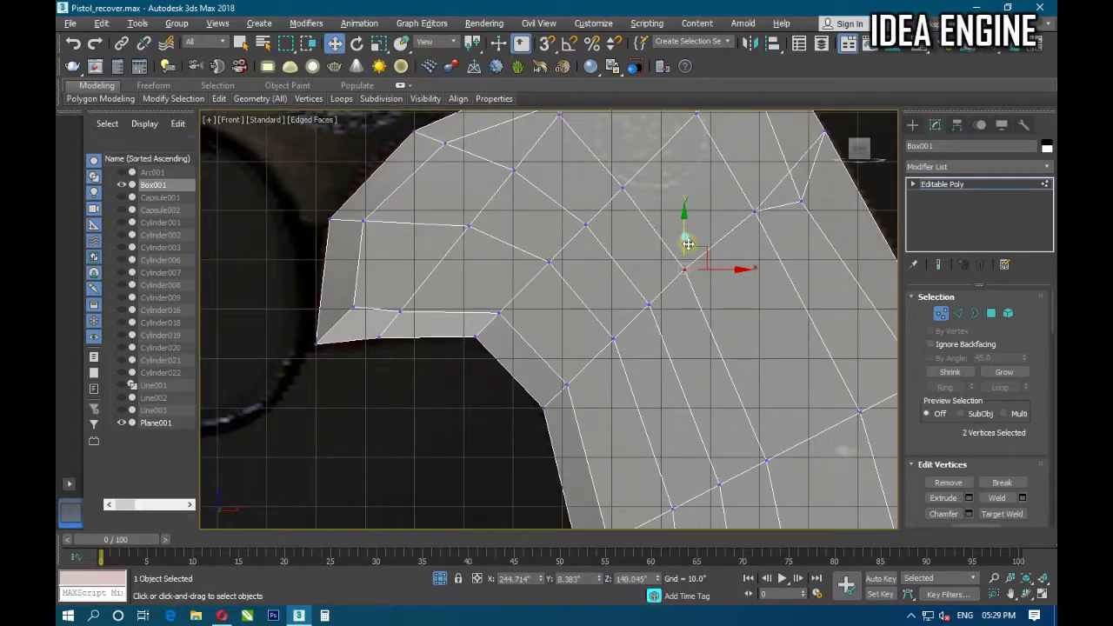
pyautogui.moveTo(687, 245); pyautogui.dragTo(751, 301)
pyautogui.moveTo(708, 261); pyautogui.dragTo(713, 257)
# Lower the vertex on the grip's upper edge and its neighbouring top vertex.
pyautogui.scroll(-2, 713, 257)
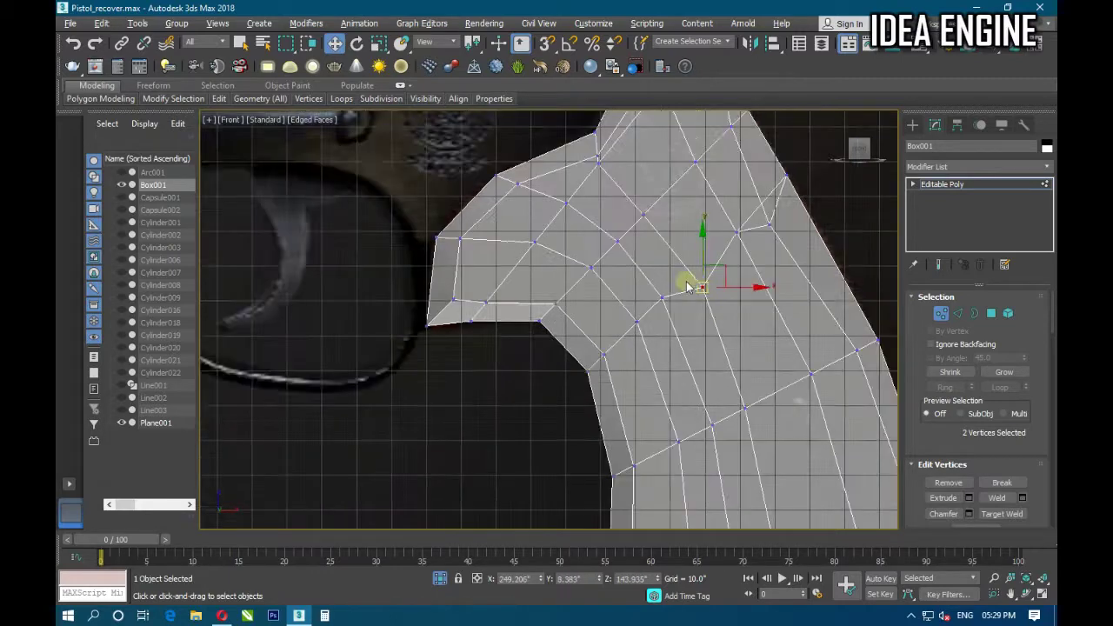
pyautogui.scroll(-1, 700, 253)
pyautogui.scroll(2, 731, 200)
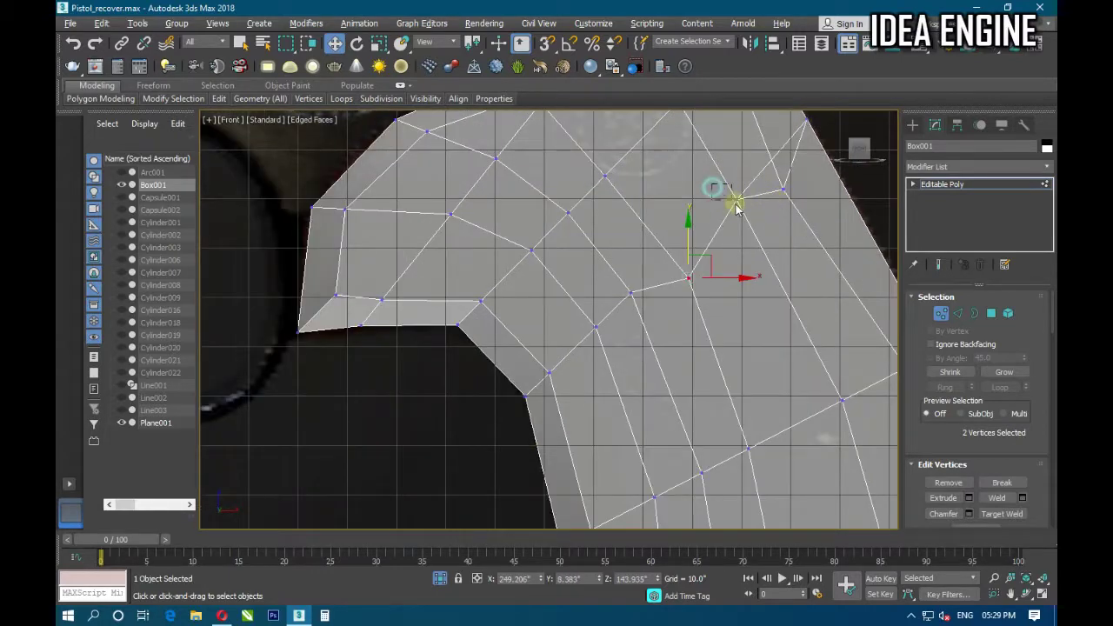
pyautogui.click(737, 199)
pyautogui.moveTo(737, 177); pyautogui.dragTo(735, 191)
pyautogui.moveTo(645, 275); pyautogui.dragTo(678, 249, button='middle')
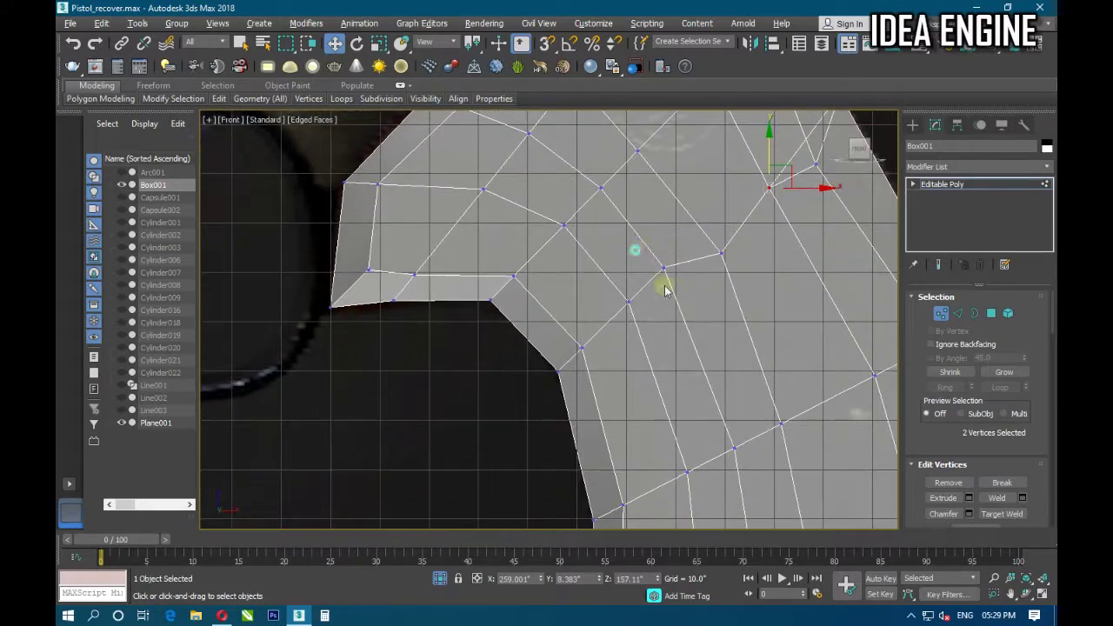
pyautogui.click(663, 267)
pyautogui.moveTo(672, 231); pyautogui.dragTo(672, 247)
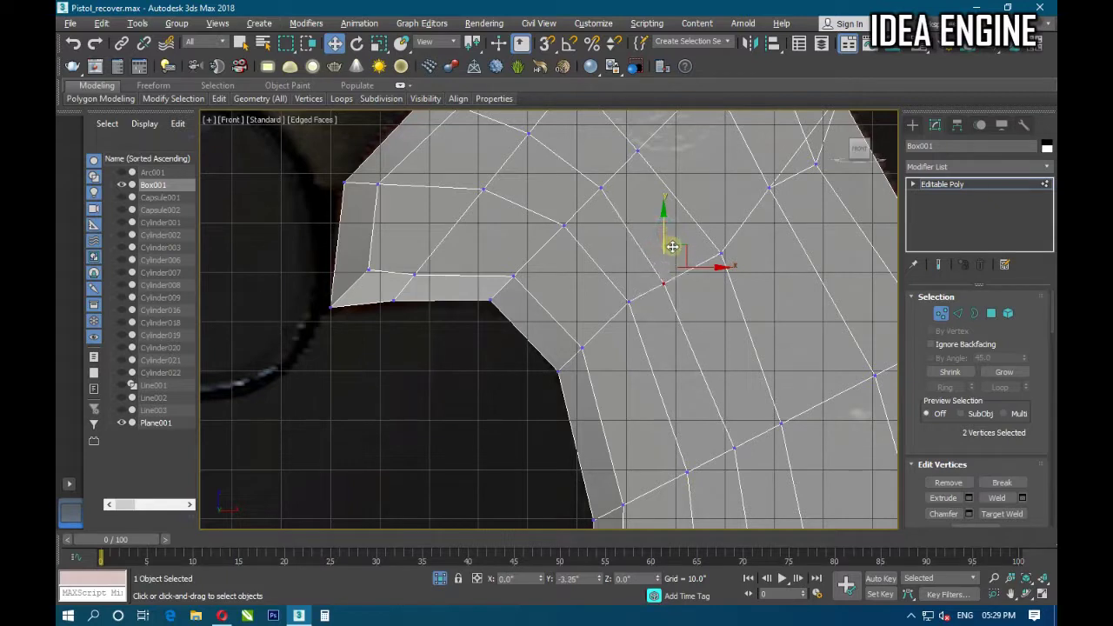
# Move the upper-contour vertices and the notch's inner-corner vertex down to follow the reference.
pyautogui.moveTo(585, 282); pyautogui.dragTo(651, 320)
pyautogui.moveTo(629, 267); pyautogui.dragTo(629, 283)
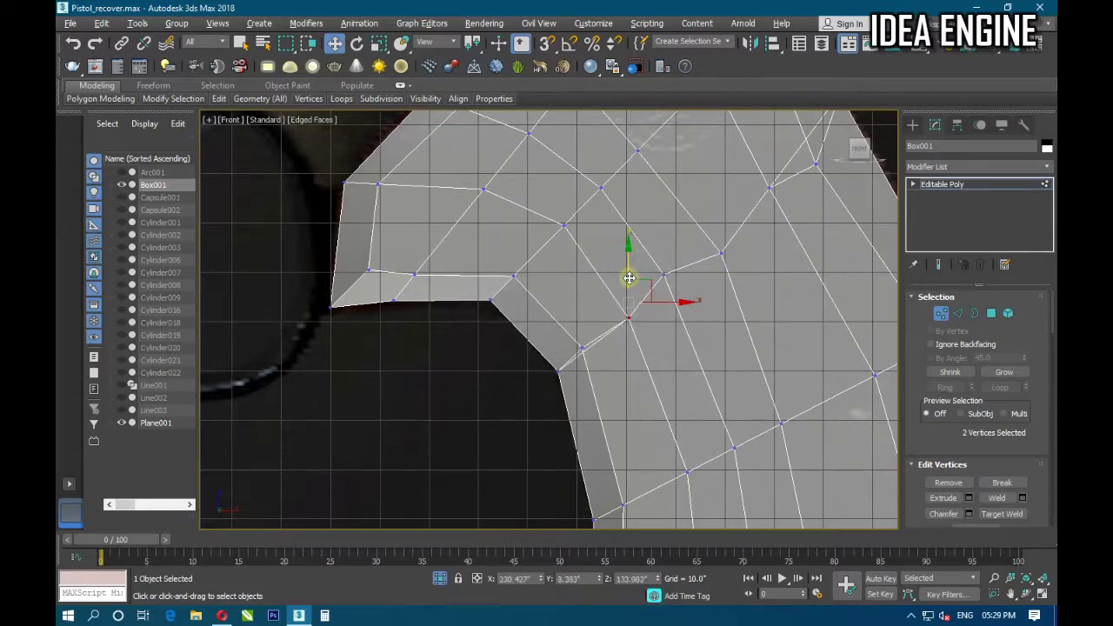
pyautogui.moveTo(607, 382); pyautogui.dragTo(606, 381)
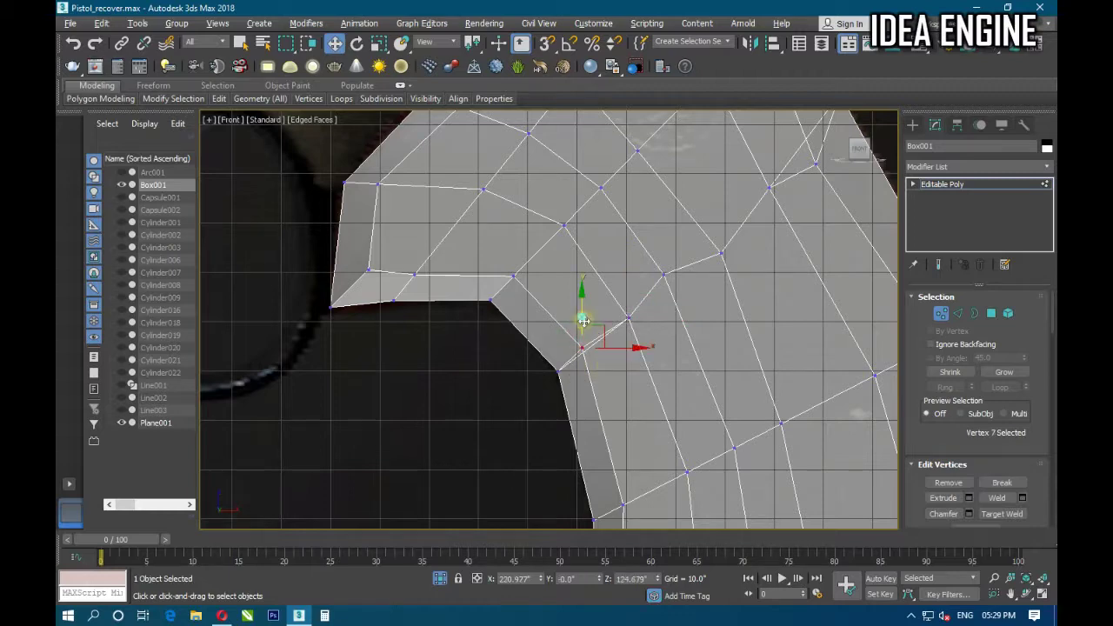
pyautogui.moveTo(583, 320); pyautogui.dragTo(584, 335)
pyautogui.scroll(-3, 680, 307)
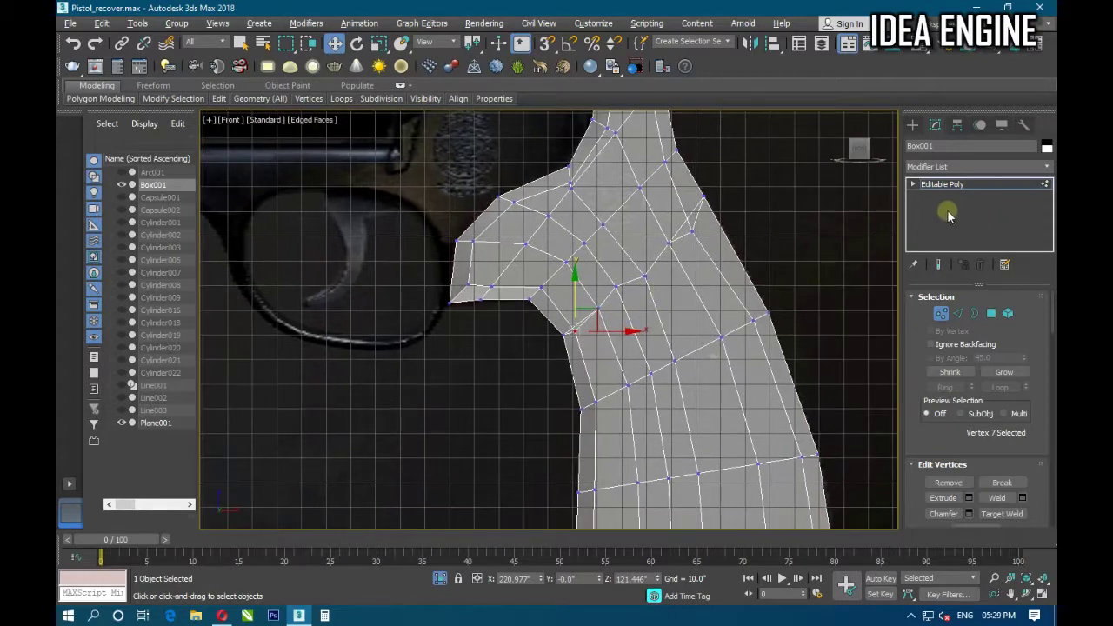
# Return to object level and test-shift the grip aside, cancelling the move.
pyautogui.click(942, 185)
pyautogui.moveTo(706, 363); pyautogui.dragTo(904, 365)
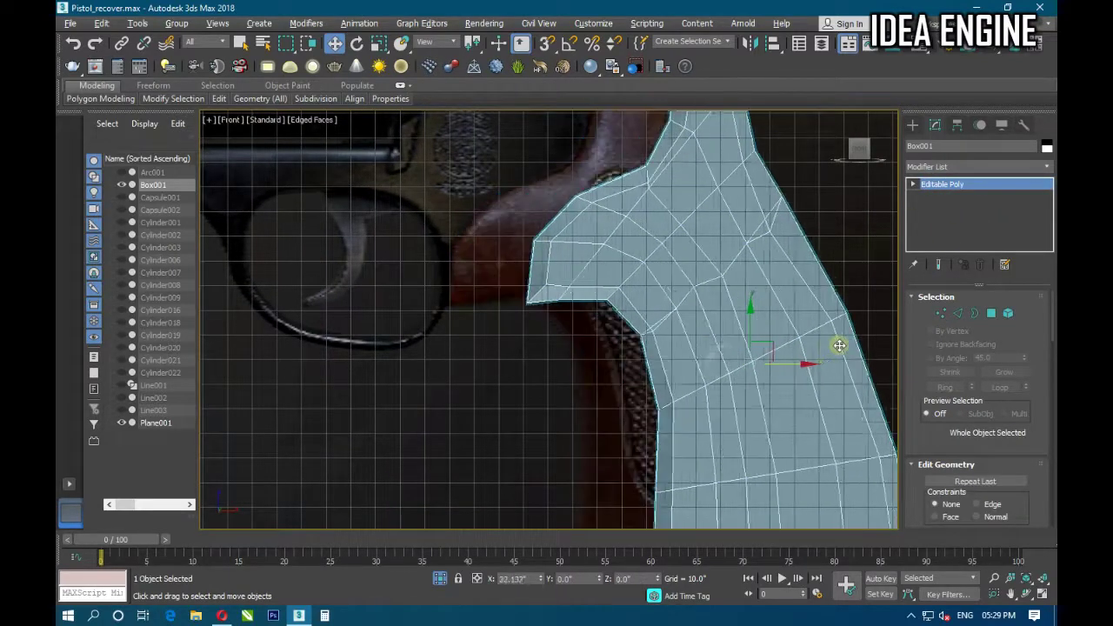
pyautogui.rightClick(904, 366)
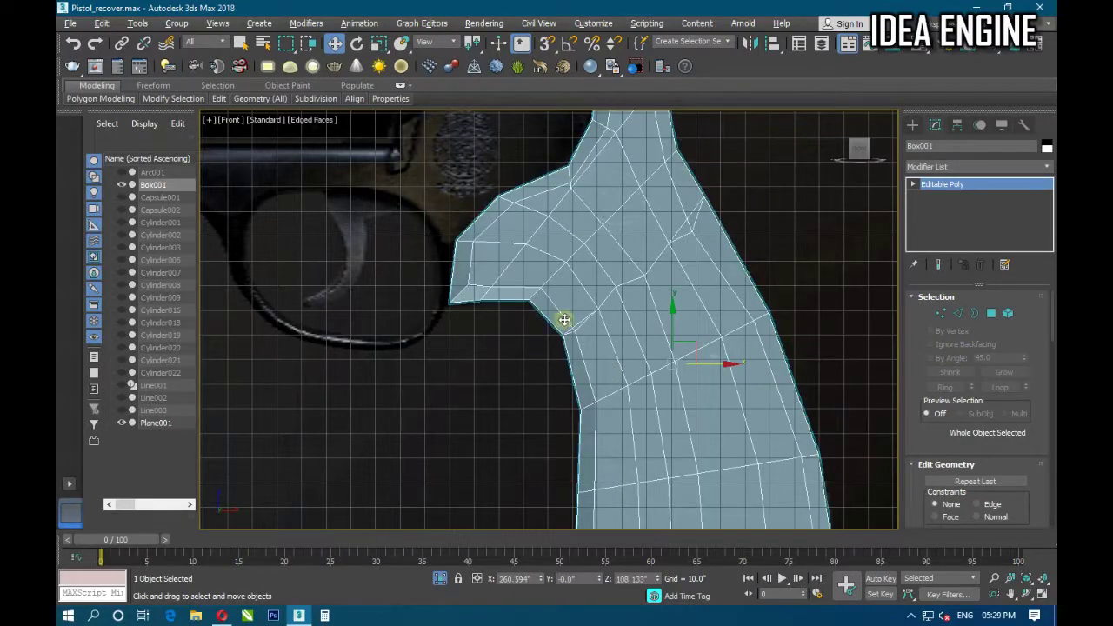
pyautogui.scroll(-4, 564, 317)
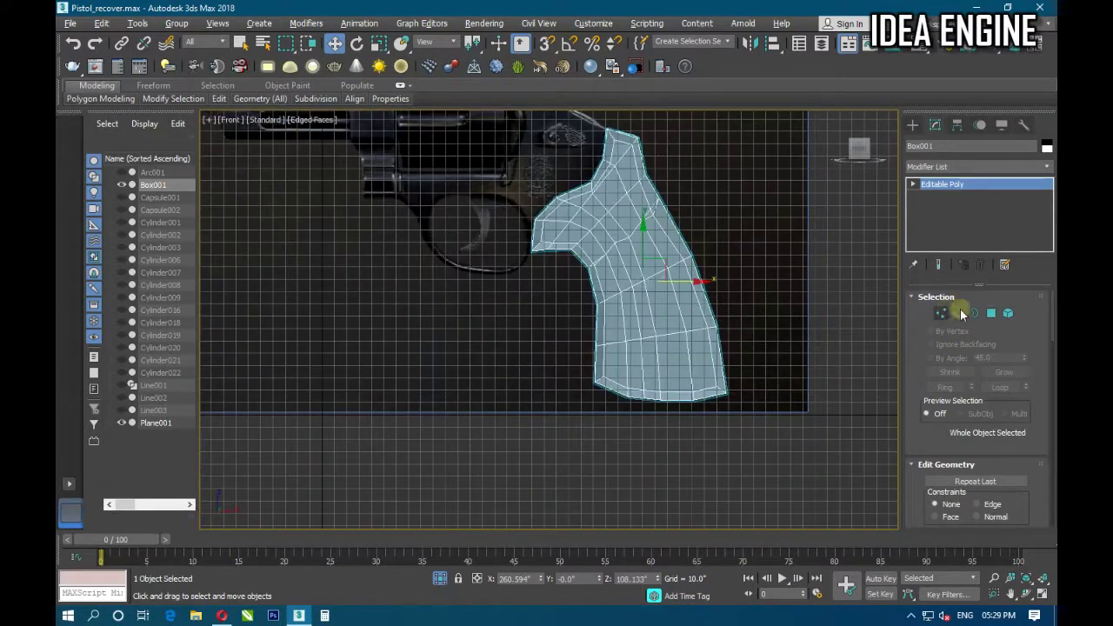
# In Polygon mode, select the 15 faces forming the grip's side panel.
pyautogui.click(991, 314)
pyautogui.click(701, 355)
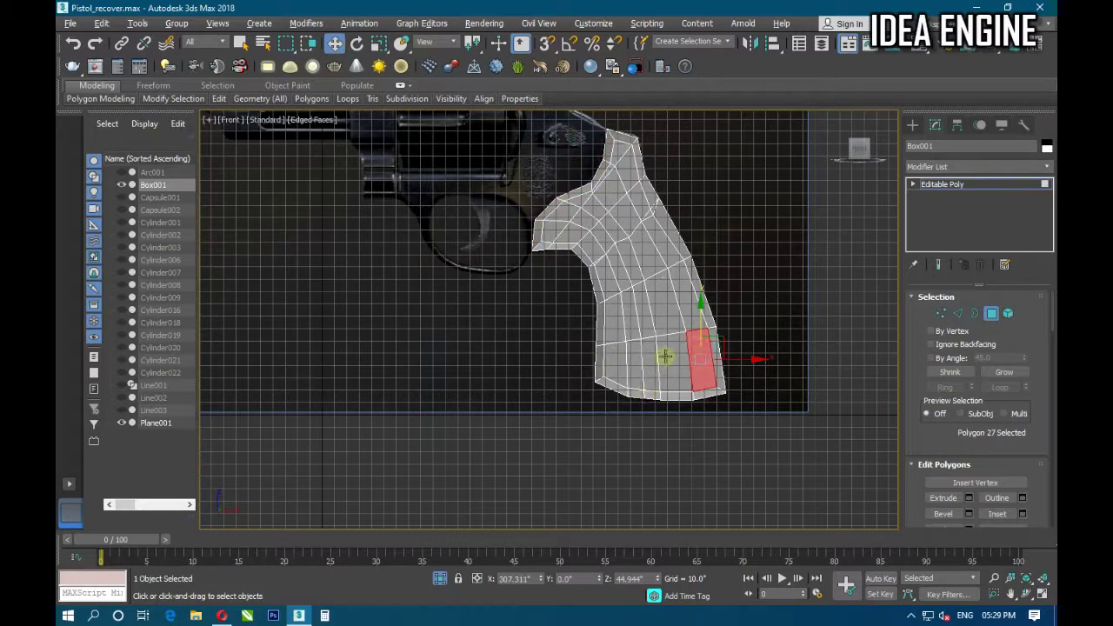
pyautogui.keyDown('ctrl'); pyautogui.click(667, 356); pyautogui.keyUp('ctrl')
pyautogui.keyDown('ctrl'); pyautogui.click(648, 361); pyautogui.keyUp('ctrl')
pyautogui.keyDown('ctrl'); pyautogui.click(628, 363); pyautogui.keyUp('ctrl')
pyautogui.keyDown('ctrl'); pyautogui.click(613, 356); pyautogui.keyUp('ctrl')
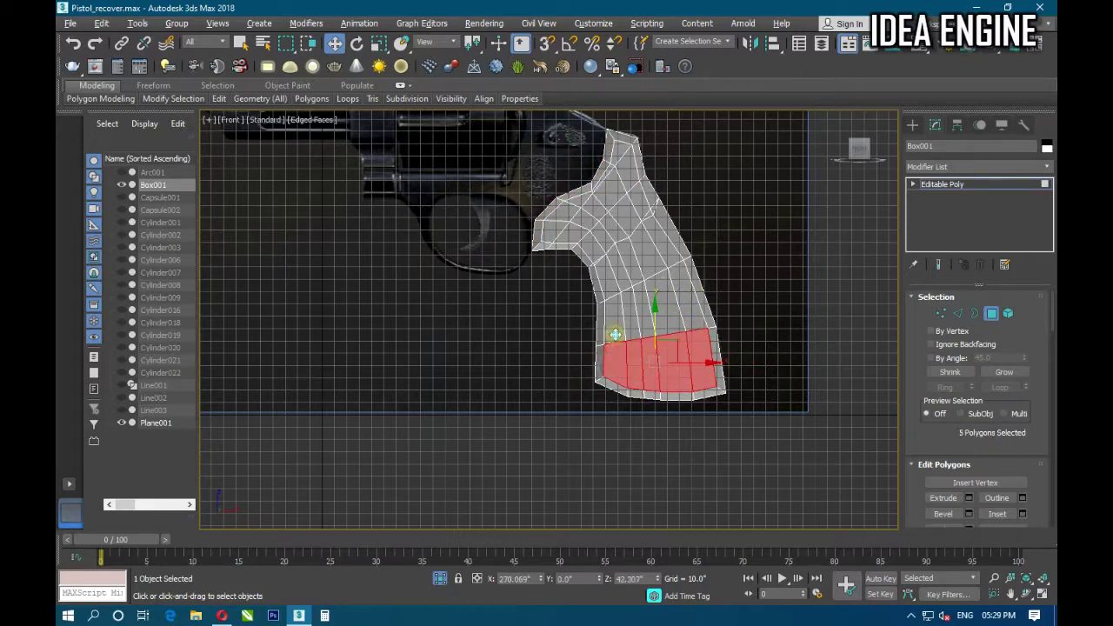
pyautogui.keyDown('ctrl'); pyautogui.click(613, 323); pyautogui.keyUp('ctrl')
pyautogui.keyDown('ctrl'); pyautogui.click(626, 303); pyautogui.keyUp('ctrl')
pyautogui.keyDown('ctrl'); pyautogui.click(650, 326); pyautogui.keyUp('ctrl')
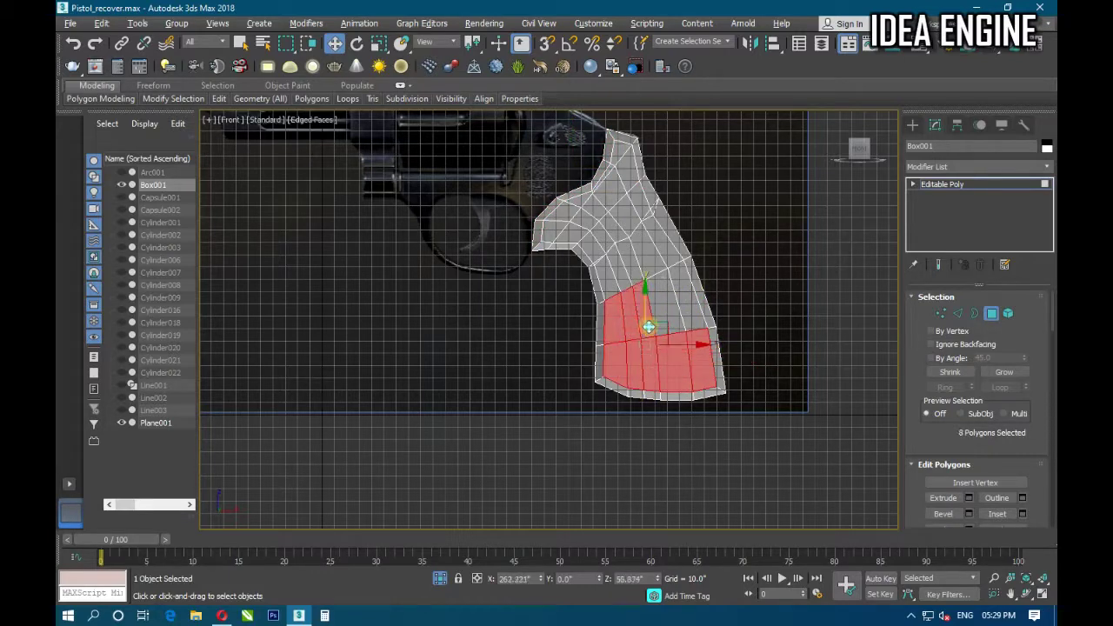
pyautogui.keyDown('ctrl'); pyautogui.click(670, 317); pyautogui.keyUp('ctrl')
pyautogui.keyDown('ctrl'); pyautogui.click(669, 280); pyautogui.keyUp('ctrl')
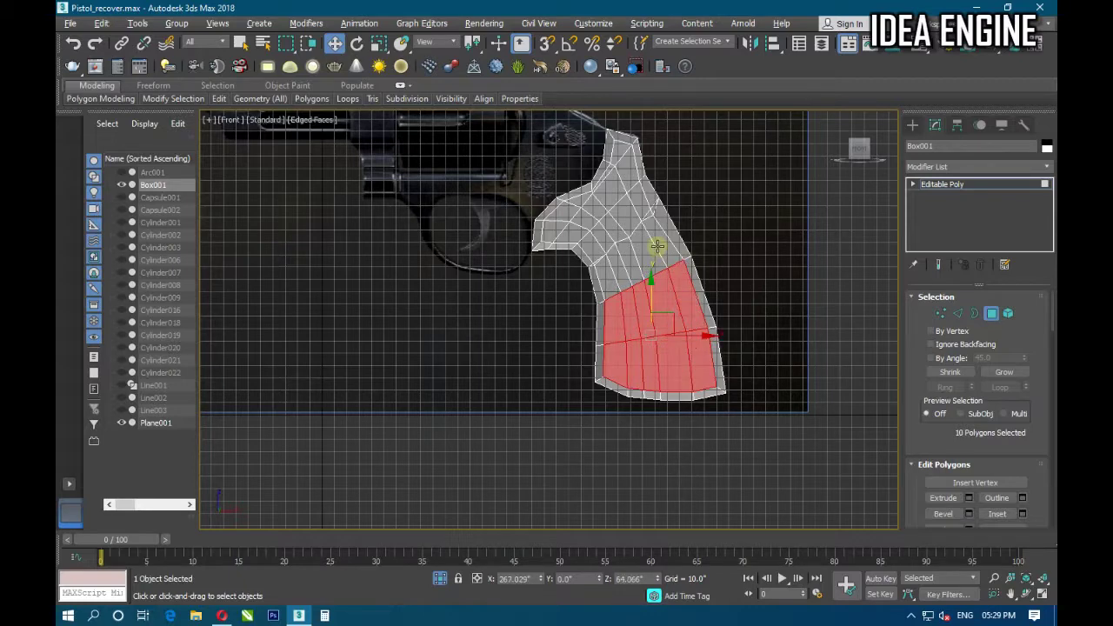
pyautogui.keyDown('ctrl'); pyautogui.click(647, 254); pyautogui.keyUp('ctrl')
pyautogui.keyDown('ctrl'); pyautogui.click(629, 262); pyautogui.keyUp('ctrl')
pyautogui.keyDown('ctrl'); pyautogui.click(619, 268); pyautogui.keyUp('ctrl')
pyautogui.keyDown('ctrl'); pyautogui.click(605, 277); pyautogui.keyUp('ctrl')
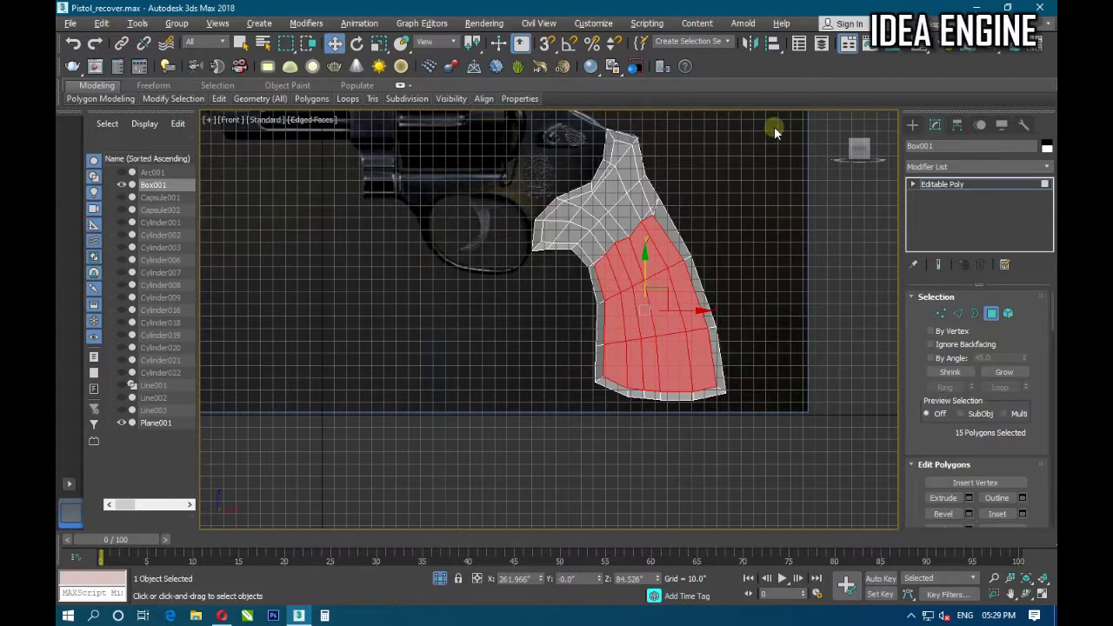
# Orbit and zoom in Perspective to view the selected side-panel faces.
pyautogui.moveTo(839, 122); pyautogui.dragTo(669, 322)
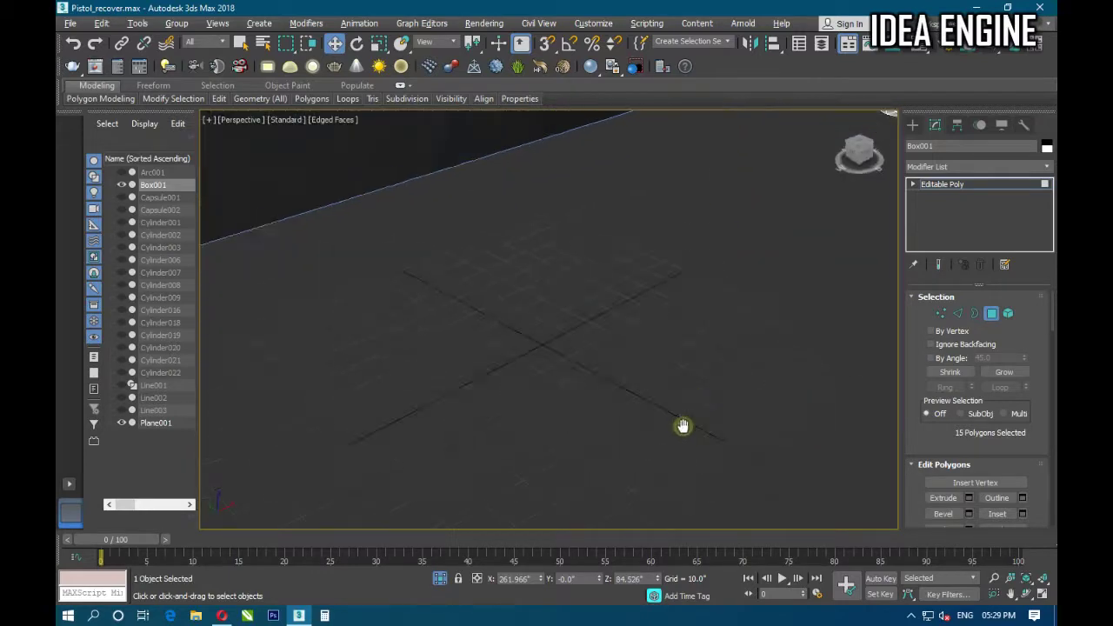
pyautogui.scroll(3, 669, 323)
pyautogui.scroll(3, 669, 322)
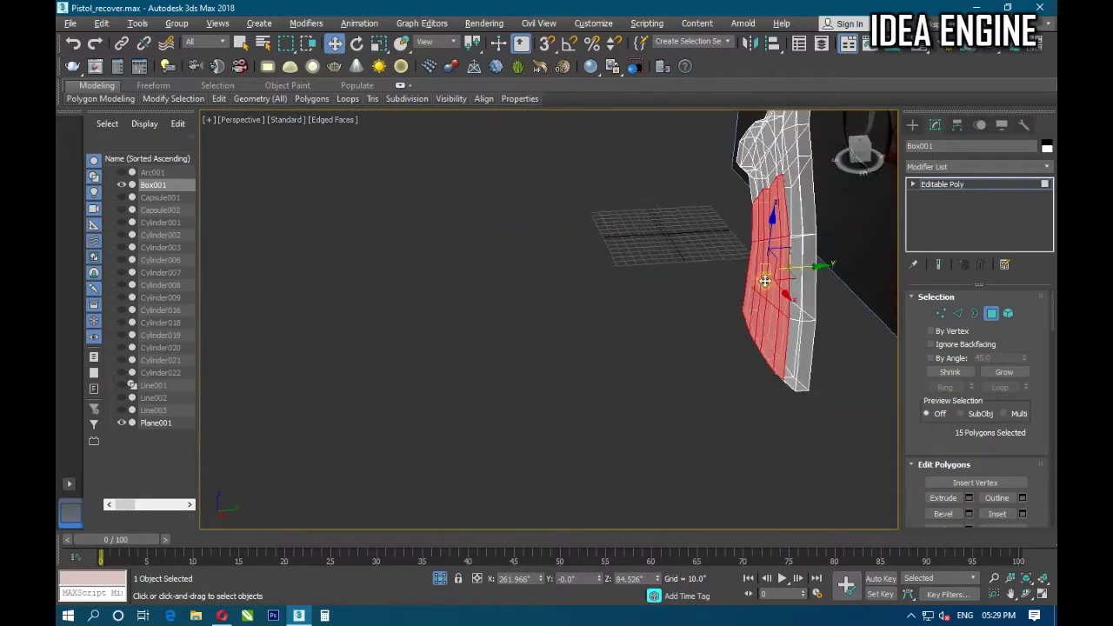
pyautogui.scroll(3, 646, 323)
pyautogui.moveTo(646, 323)
pyautogui.keyDown('alt'); pyautogui.mouseDown(button='middle')
pyautogui.moveTo(685, 331)
pyautogui.moveTo(684, 318)
pyautogui.moveTo(660, 382)
pyautogui.moveTo(629, 390)
pyautogui.moveTo(679, 316)
pyautogui.mouseUp(button='middle'); pyautogui.keyUp('alt')
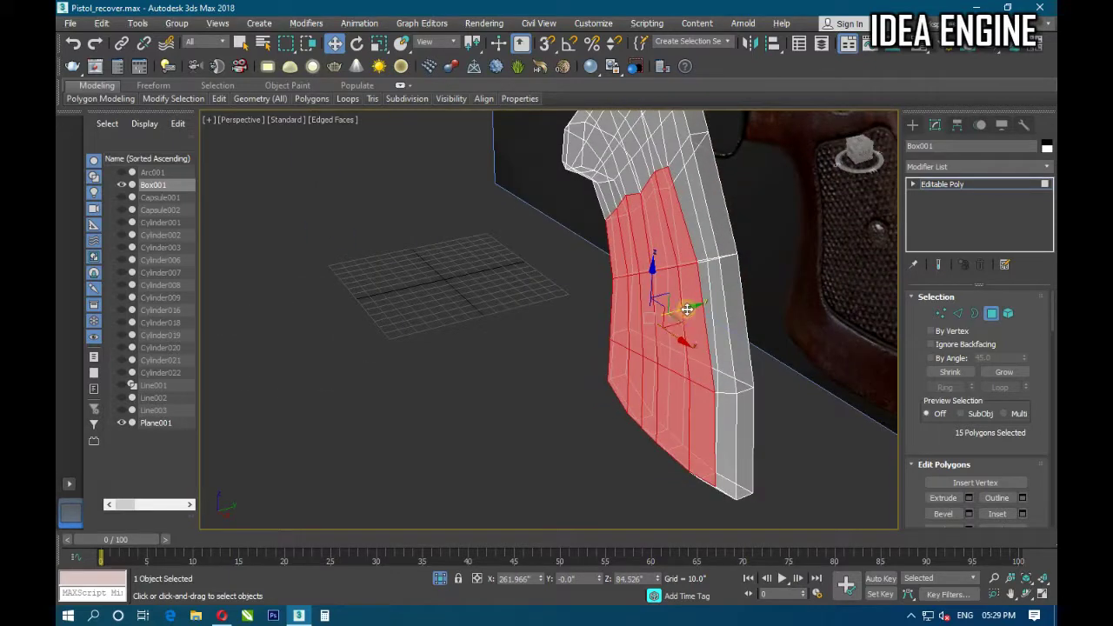
pyautogui.moveTo(679, 316); pyautogui.dragTo(661, 356)
pyautogui.keyDown('alt'); pyautogui.moveTo(661, 355); pyautogui.dragTo(687, 350, button='middle'); pyautogui.keyUp('alt')
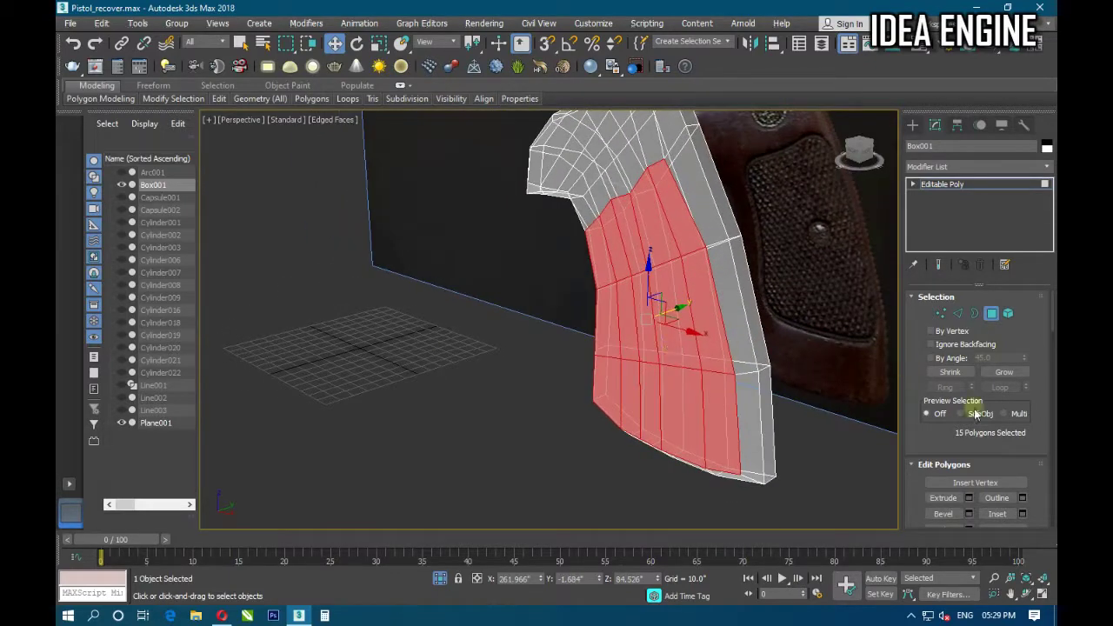
# Apply a trial inset to the selected side-panel polygons and inspect the result.
pyautogui.scroll(-1, 986, 461)
pyautogui.click(1022, 475)
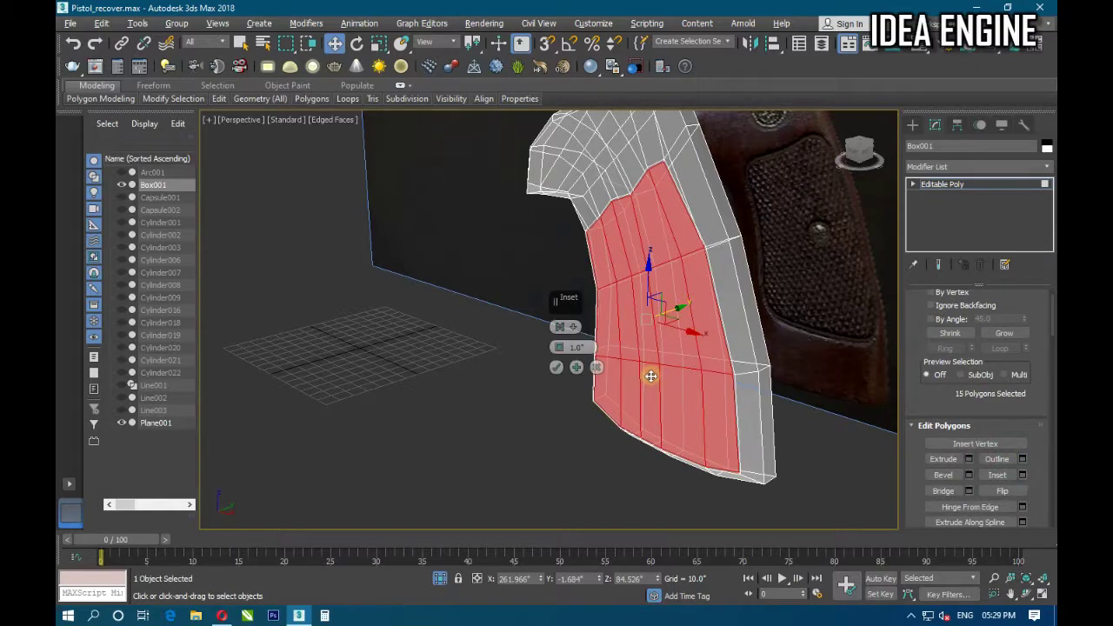
pyautogui.keyDown('alt'); pyautogui.moveTo(651, 392); pyautogui.dragTo(626, 365, button='middle'); pyautogui.keyUp('alt')
pyautogui.moveTo(559, 339); pyautogui.dragTo(559, 341)
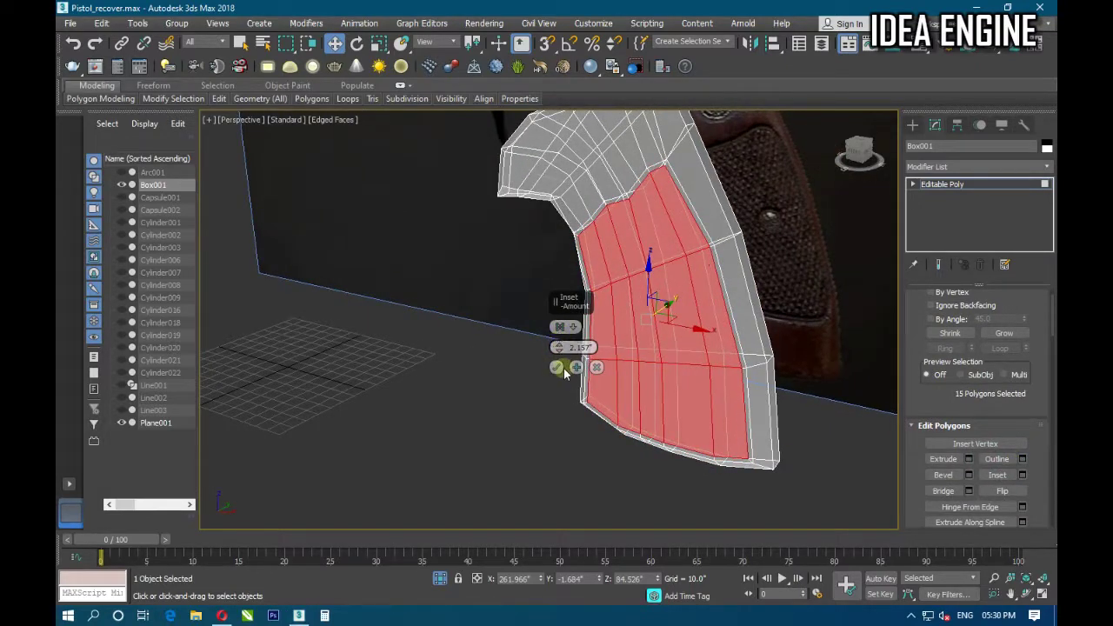
pyautogui.click(557, 368)
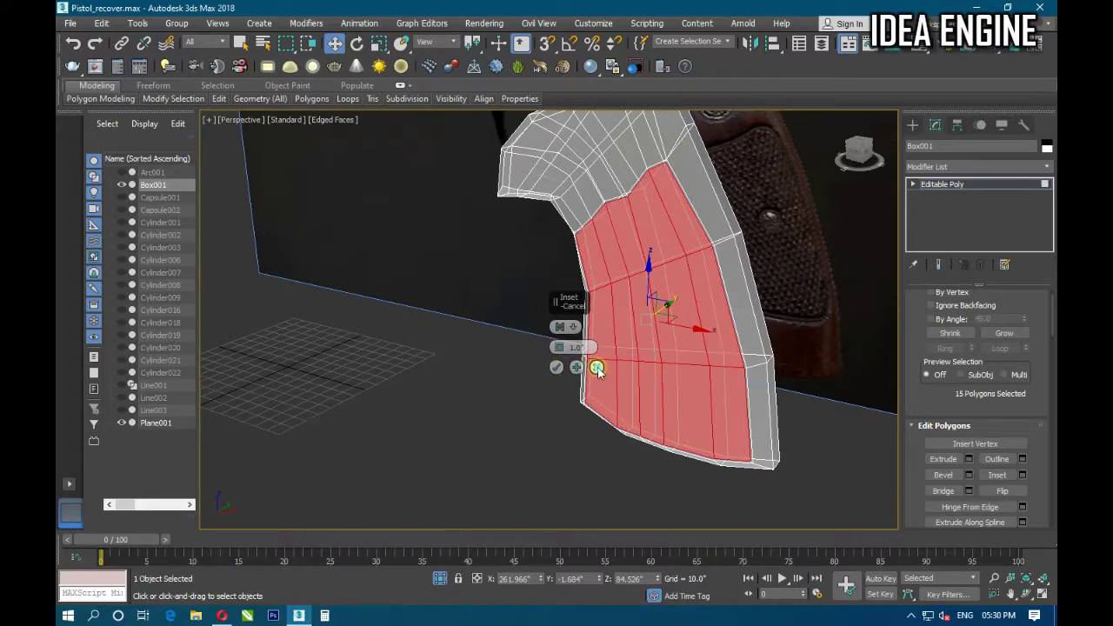
pyautogui.click(597, 366)
pyautogui.moveTo(597, 367)
pyautogui.keyDown('alt'); pyautogui.mouseDown(button='middle')
pyautogui.moveTo(613, 348)
pyautogui.moveTo(599, 348)
pyautogui.mouseUp(button='middle'); pyautogui.keyUp('alt')
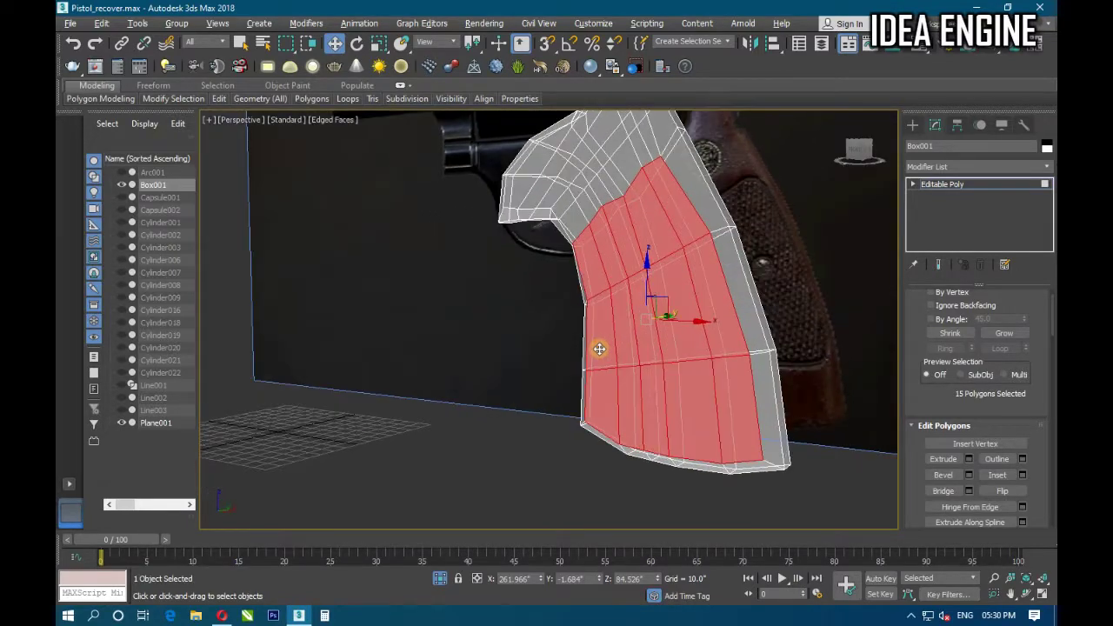
# Redo the inset at about 3.976 and orbit to check the narrow rim.
pyautogui.click(1022, 474)
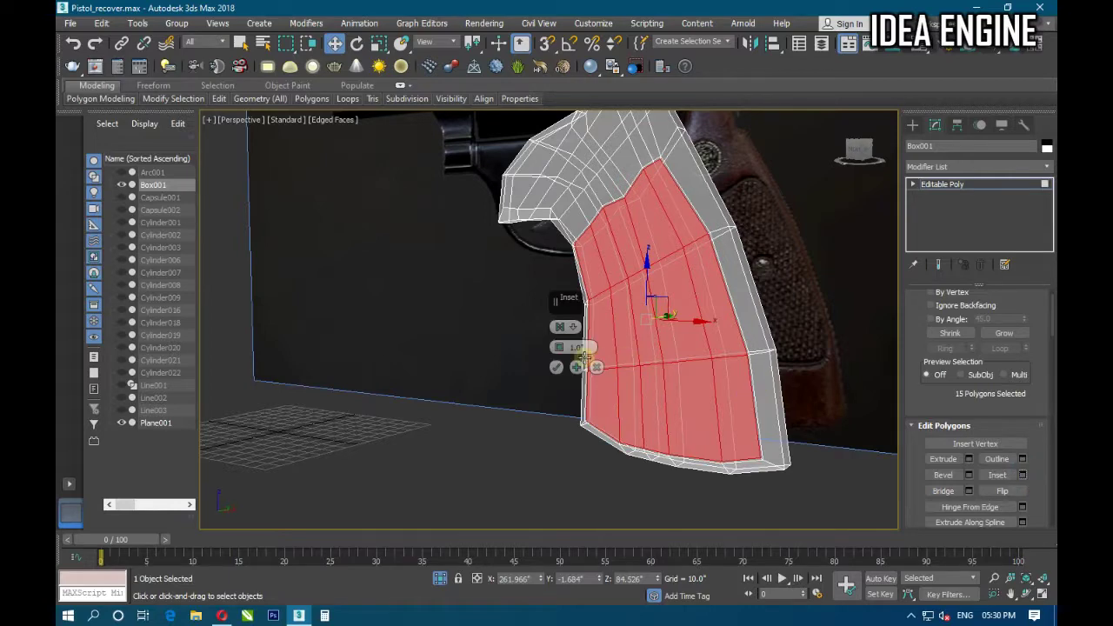
pyautogui.moveTo(557, 347); pyautogui.dragTo(558, 341)
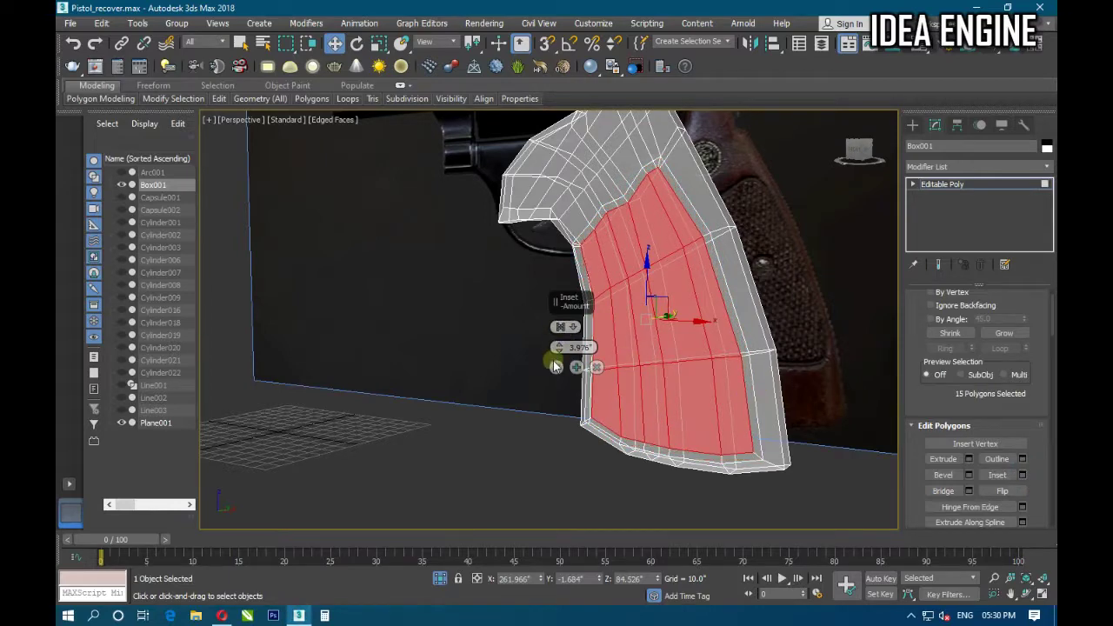
pyautogui.click(553, 366)
pyautogui.moveTo(554, 366)
pyautogui.keyDown('alt'); pyautogui.mouseDown(button='middle')
pyautogui.moveTo(597, 392)
pyautogui.moveTo(680, 324)
pyautogui.mouseUp(button='middle'); pyautogui.keyUp('alt')
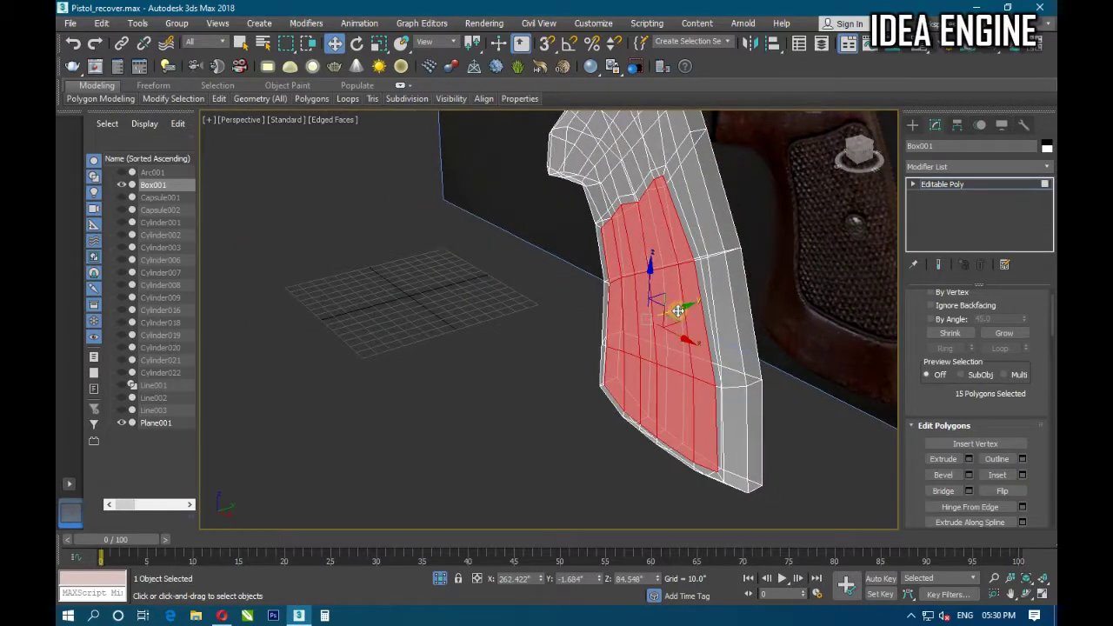
pyautogui.moveTo(677, 311); pyautogui.dragTo(682, 303)
pyautogui.moveTo(621, 368)
pyautogui.keyDown('alt'); pyautogui.mouseDown(button='middle')
pyautogui.moveTo(707, 328)
pyautogui.moveTo(762, 390)
pyautogui.moveTo(721, 430)
pyautogui.moveTo(586, 370)
pyautogui.mouseUp(button='middle'); pyautogui.keyUp('alt')
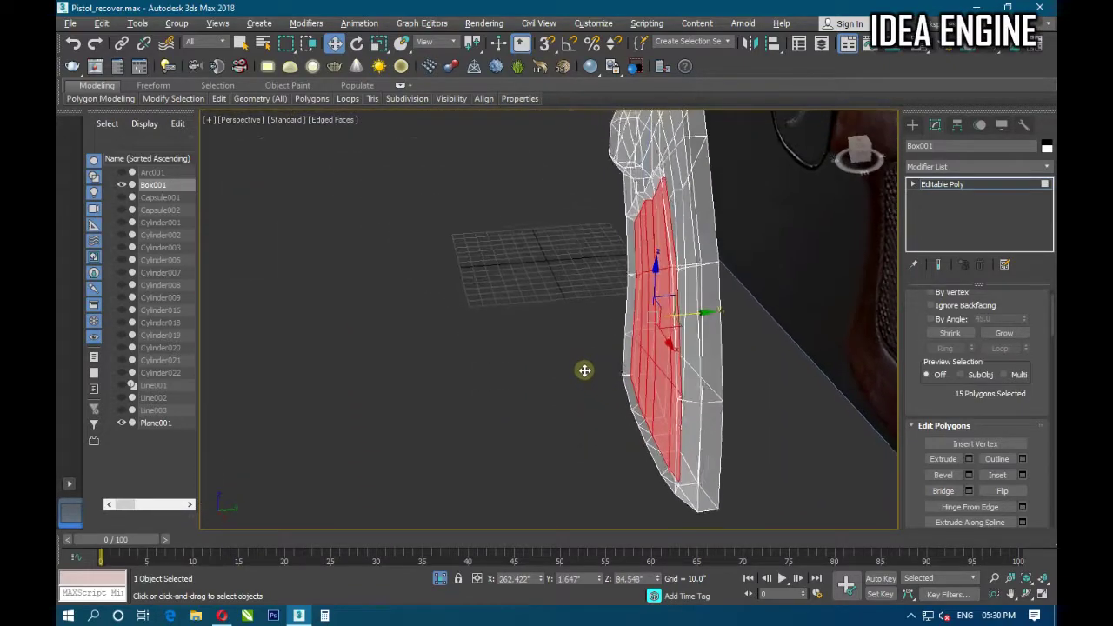
pyautogui.keyDown('alt'); pyautogui.moveTo(665, 389); pyautogui.dragTo(891, 485, button='middle'); pyautogui.keyUp('alt')
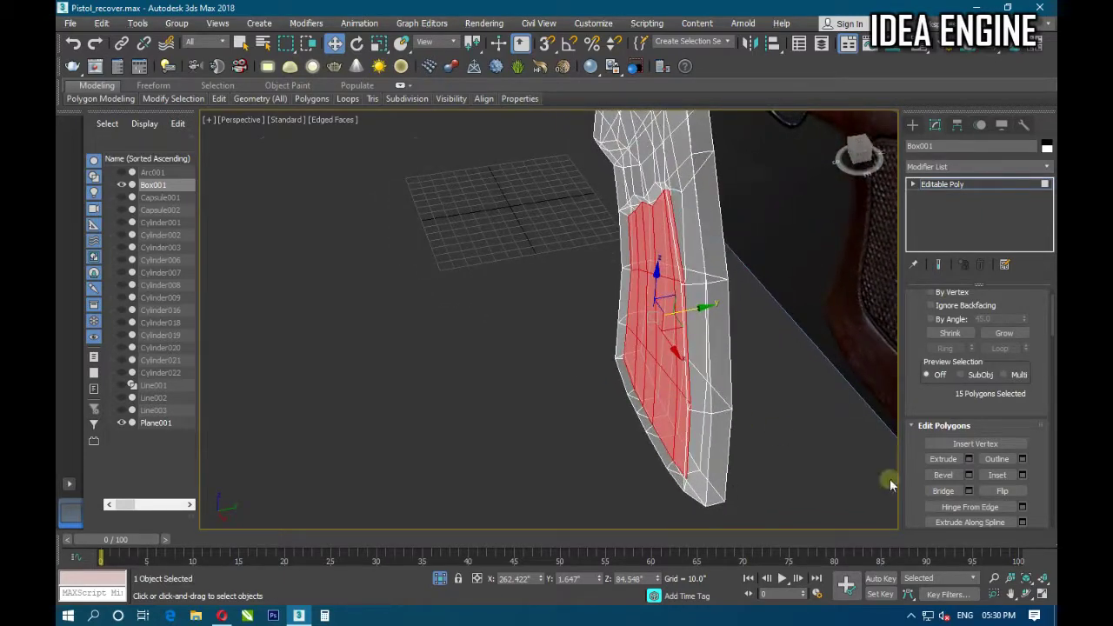
# Extrude the 15 inset side-panel polygons outward by 2.393 to form a raised panel.
pyautogui.click(969, 459)
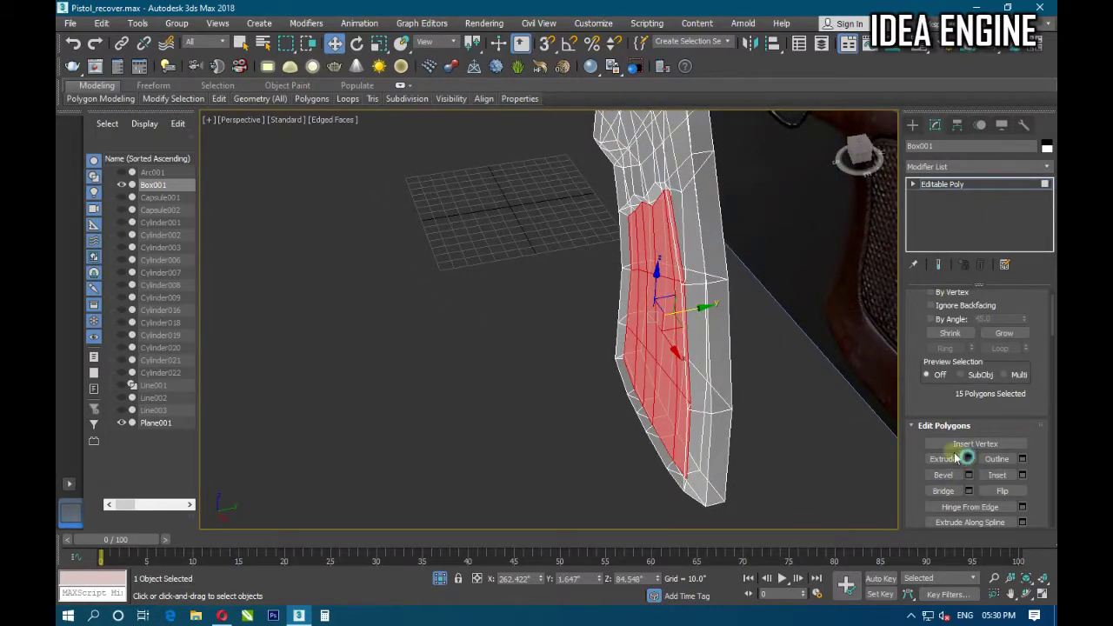
pyautogui.keyDown('alt'); pyautogui.moveTo(522, 397); pyautogui.dragTo(560, 365, button='middle'); pyautogui.keyUp('alt')
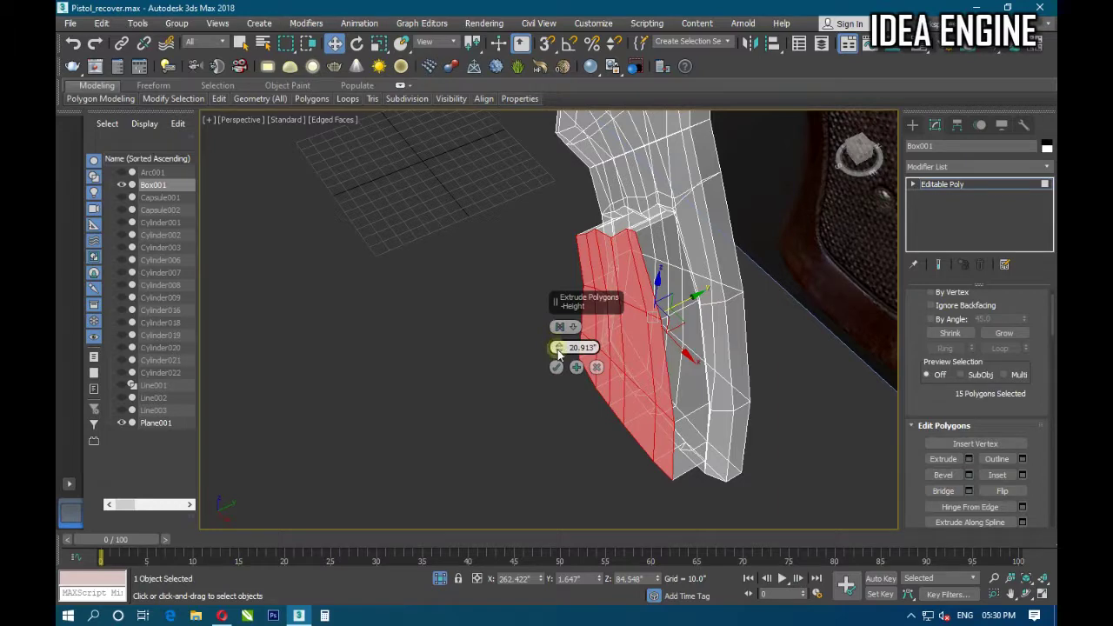
pyautogui.moveTo(558, 352); pyautogui.dragTo(555, 427)
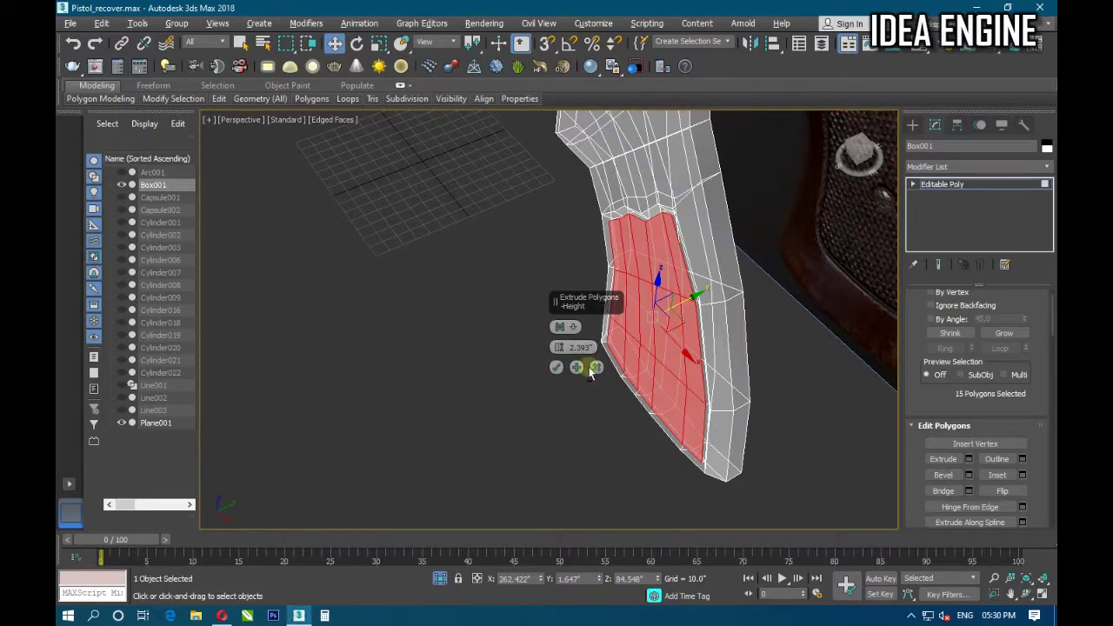
pyautogui.moveTo(588, 367)
pyautogui.keyDown('alt'); pyautogui.mouseDown(button='middle')
pyautogui.moveTo(597, 332)
pyautogui.moveTo(561, 327)
pyautogui.mouseUp(button='middle'); pyautogui.keyUp('alt')
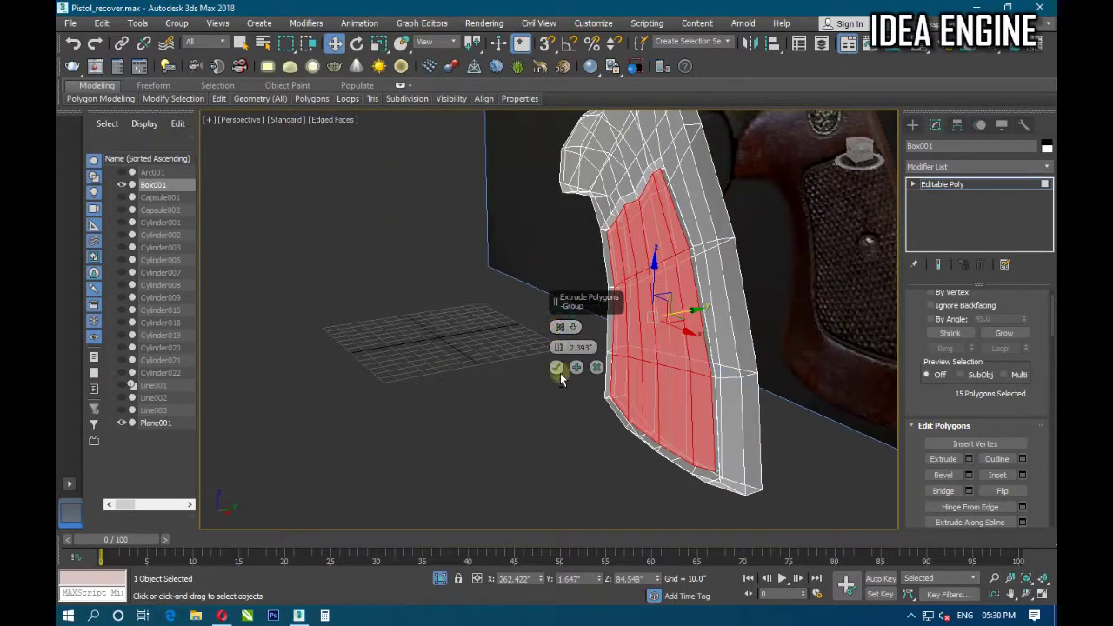
pyautogui.moveTo(560, 373)
pyautogui.keyDown('alt'); pyautogui.mouseDown(button='middle')
pyautogui.moveTo(596, 442)
pyautogui.moveTo(569, 479)
pyautogui.moveTo(561, 369)
pyautogui.moveTo(599, 387)
pyautogui.moveTo(758, 366)
pyautogui.moveTo(555, 346)
pyautogui.moveTo(785, 338)
pyautogui.moveTo(579, 340)
pyautogui.moveTo(483, 359)
pyautogui.moveTo(603, 342)
pyautogui.moveTo(554, 362)
pyautogui.moveTo(615, 348)
pyautogui.moveTo(612, 370)
pyautogui.mouseUp(button='middle'); pyautogui.keyUp('alt')
pyautogui.click(556, 368)
# Leave polygon mode and add a Symmetry modifier with Mirror Axis set to Z.
pyautogui.scroll(-5, 612, 372)
pyautogui.click(968, 187)
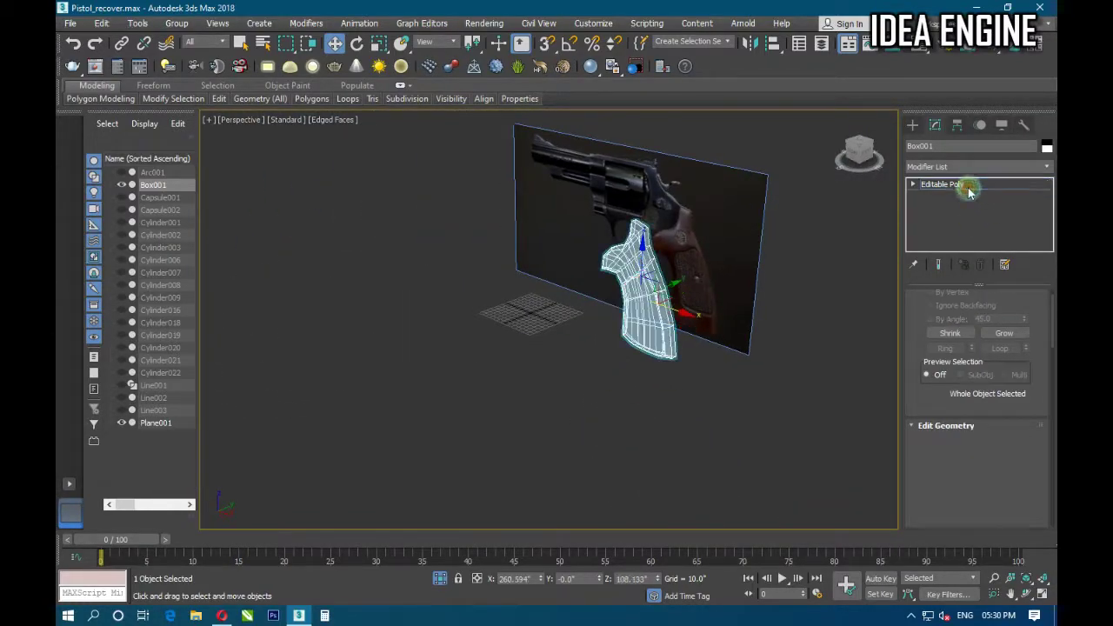
pyautogui.click(941, 166)
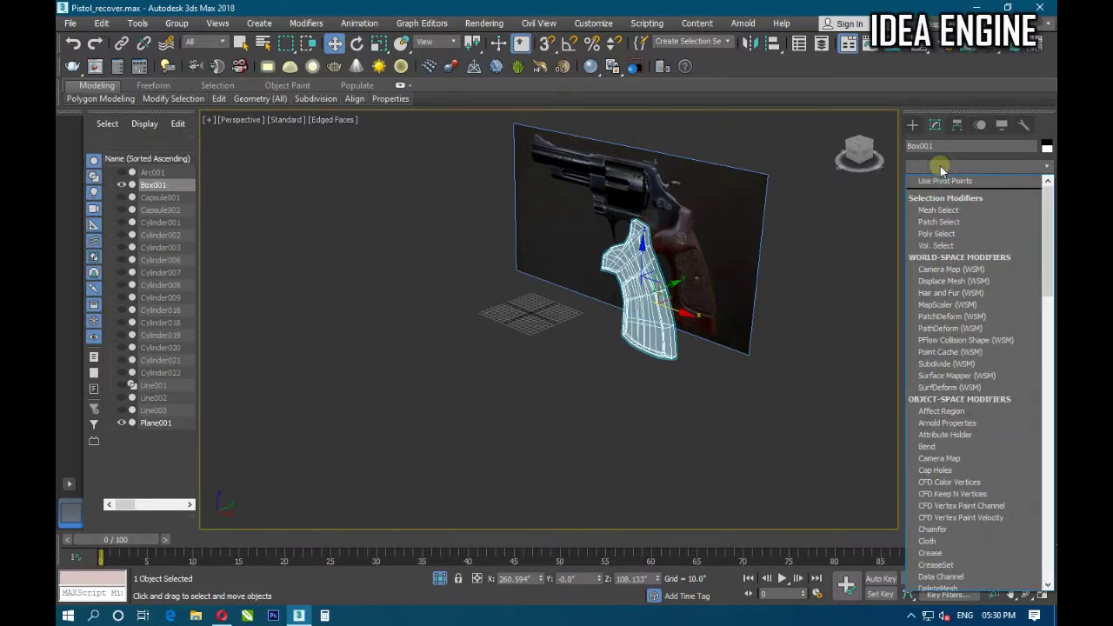
pyautogui.write('sym')
pyautogui.press('Return')
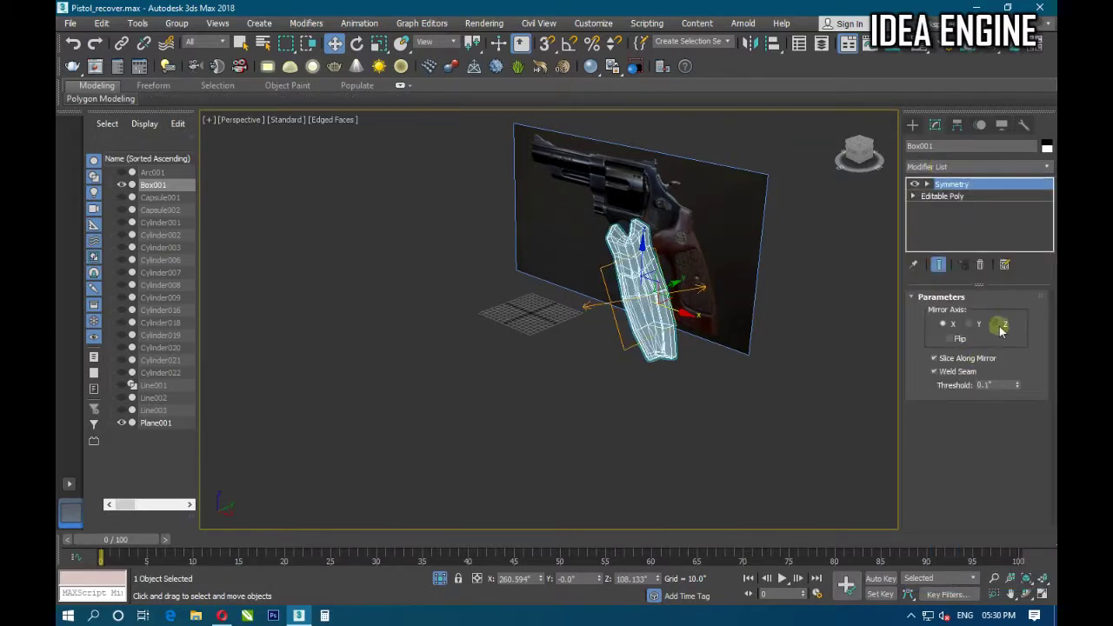
pyautogui.click(971, 327)
pyautogui.click(999, 325)
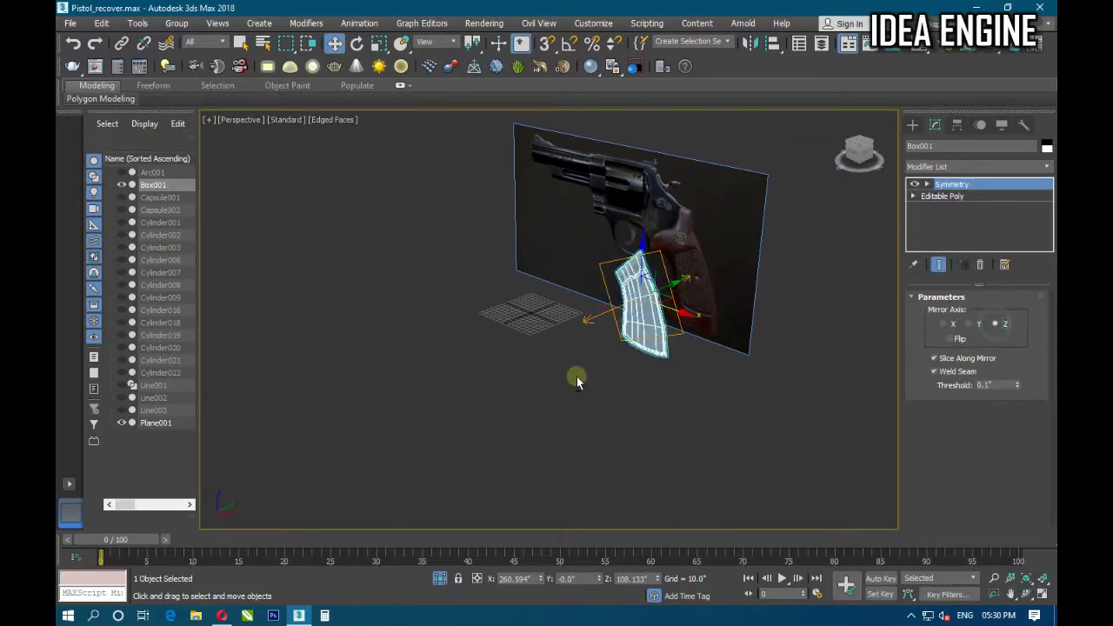
pyautogui.moveTo(576, 378)
pyautogui.keyDown('alt'); pyautogui.mouseDown(button='middle')
pyautogui.moveTo(479, 385)
pyautogui.moveTo(568, 356)
pyautogui.moveTo(622, 289)
pyautogui.mouseUp(button='middle'); pyautogui.keyUp('alt')
pyautogui.scroll(5, 621, 289)
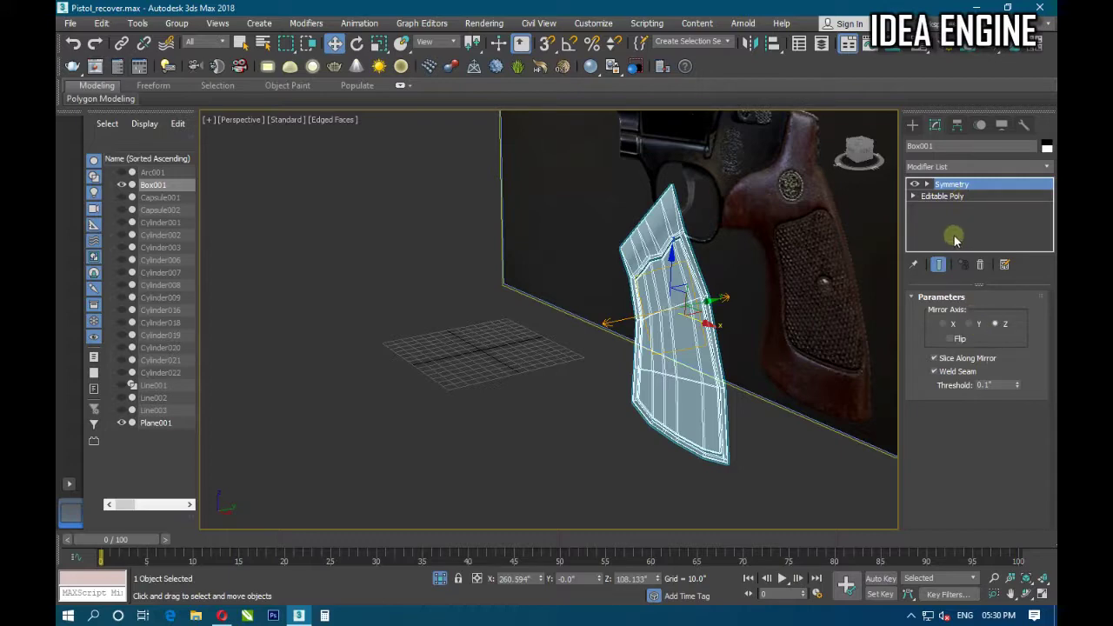
# Move the Symmetry mirror plane until both grip halves join seamlessly.
pyautogui.click(927, 184)
pyautogui.click(950, 196)
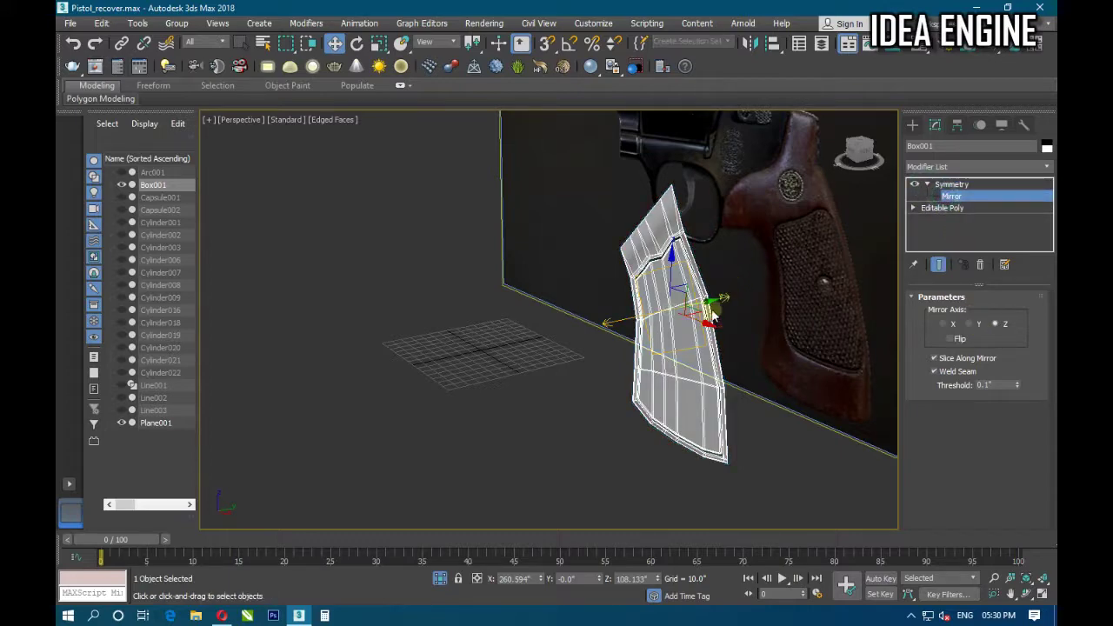
pyautogui.moveTo(706, 298); pyautogui.dragTo(731, 291)
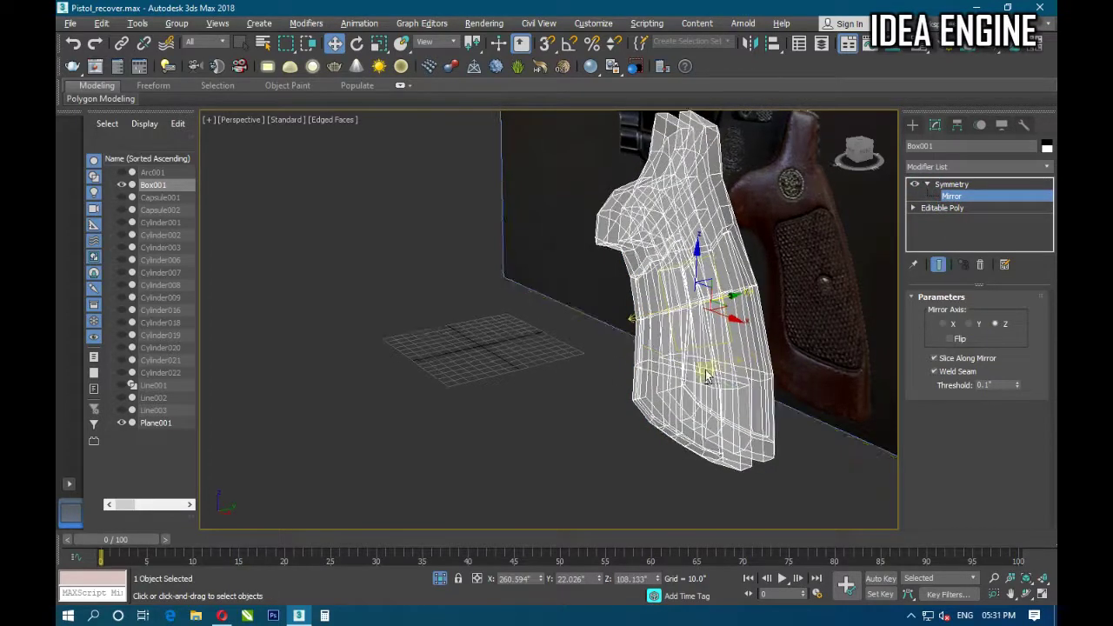
pyautogui.keyDown('alt'); pyautogui.moveTo(747, 361); pyautogui.dragTo(695, 374, button='middle'); pyautogui.keyUp('alt')
pyautogui.moveTo(739, 305); pyautogui.dragTo(732, 317)
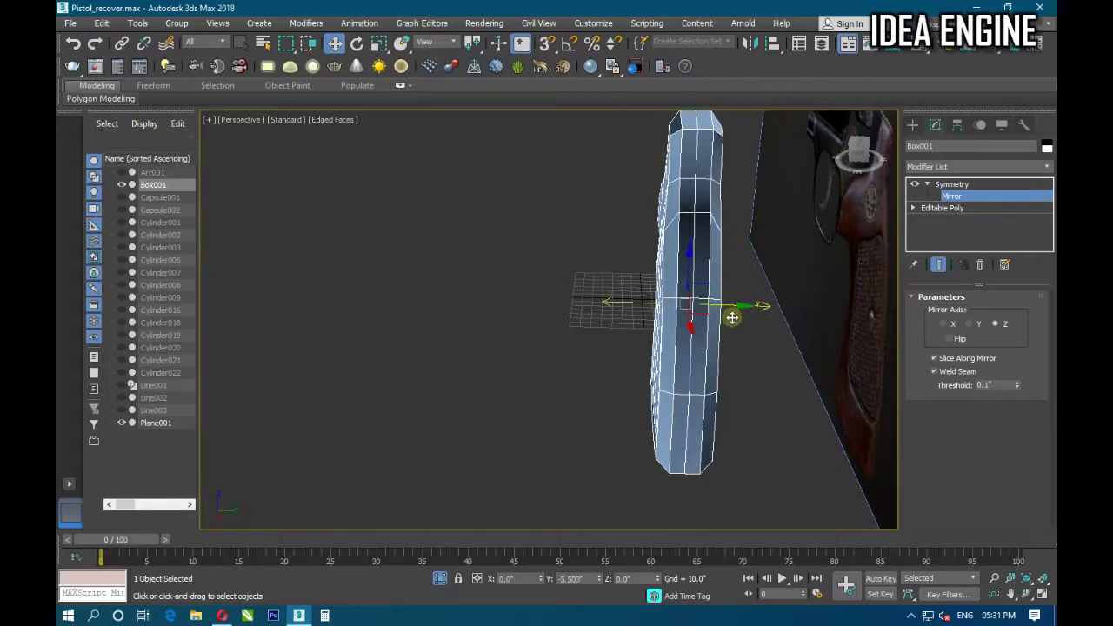
pyautogui.keyDown('alt'); pyautogui.moveTo(726, 400); pyautogui.dragTo(757, 441, button='middle'); pyautogui.keyUp('alt')
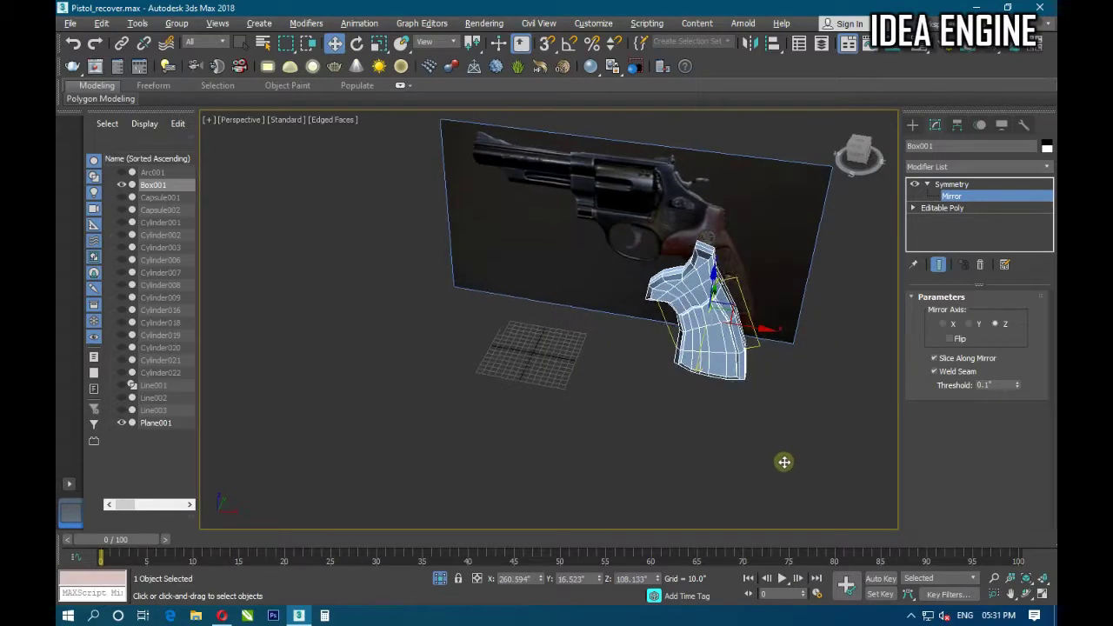
pyautogui.click(927, 184)
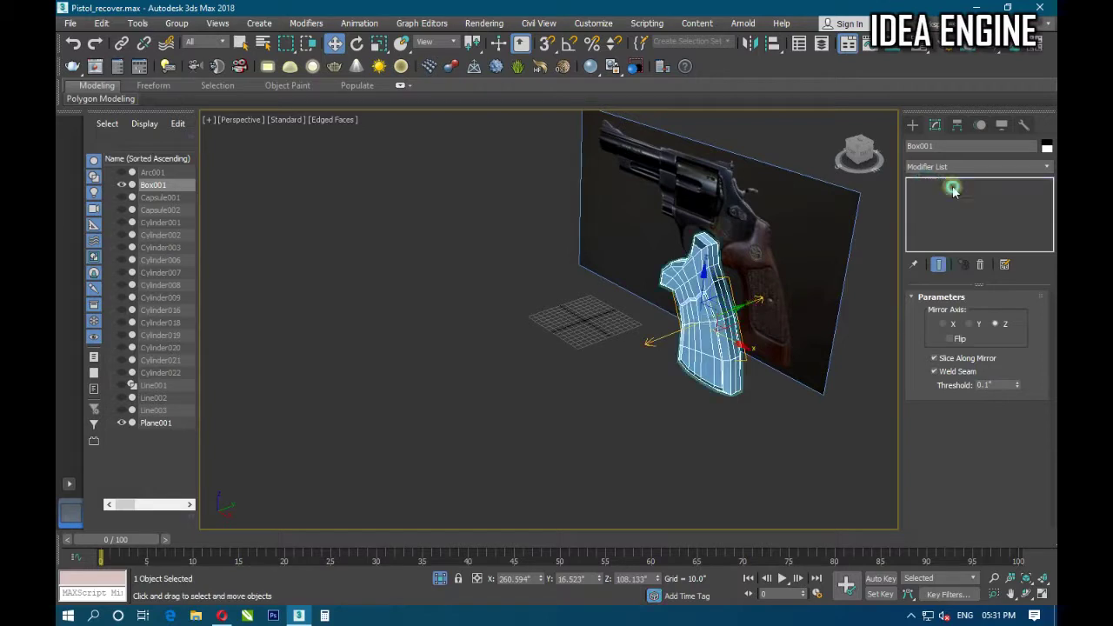
# Slide the mirrored grip sideways into place along the revolver reference.
pyautogui.keyDown('alt'); pyautogui.moveTo(754, 400); pyautogui.dragTo(727, 331, button='middle'); pyautogui.keyUp('alt')
pyautogui.moveTo(719, 321); pyautogui.dragTo(788, 303)
pyautogui.keyDown('alt'); pyautogui.moveTo(789, 303); pyautogui.dragTo(689, 317, button='middle'); pyautogui.keyUp('alt')
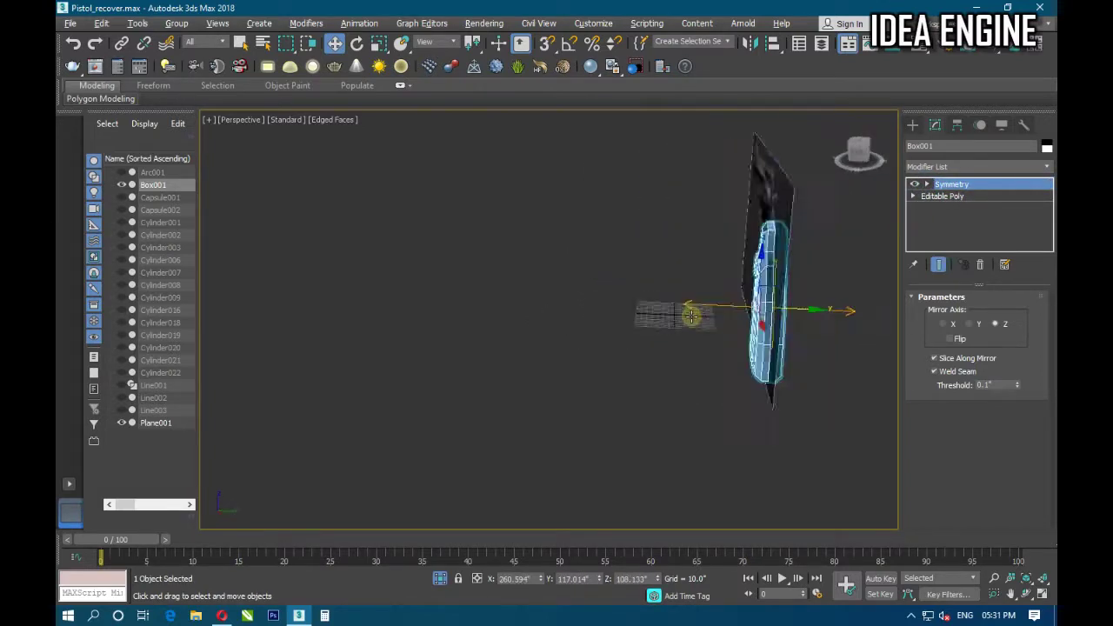
pyautogui.moveTo(776, 341)
pyautogui.keyDown('alt'); pyautogui.mouseDown(button='middle')
pyautogui.moveTo(835, 328)
pyautogui.moveTo(804, 314)
pyautogui.moveTo(740, 316)
pyautogui.mouseUp(button='middle'); pyautogui.keyUp('alt')
pyautogui.scroll(3, 835, 329)
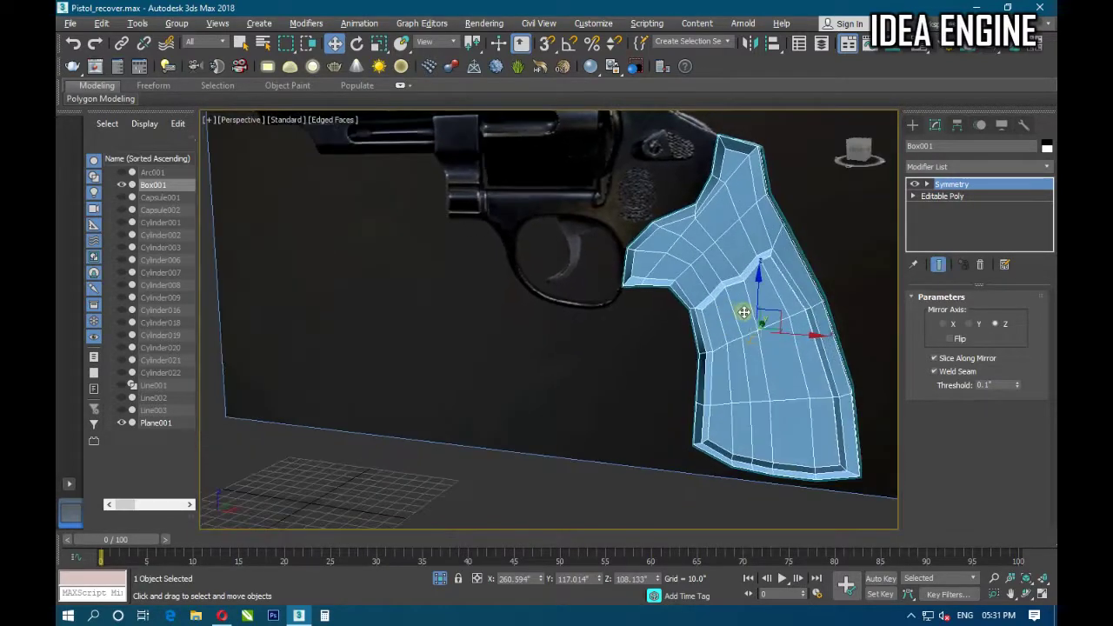
# Unhide the revolver parts and frame the view on the cylinder and grip.
pyautogui.click(439, 579)
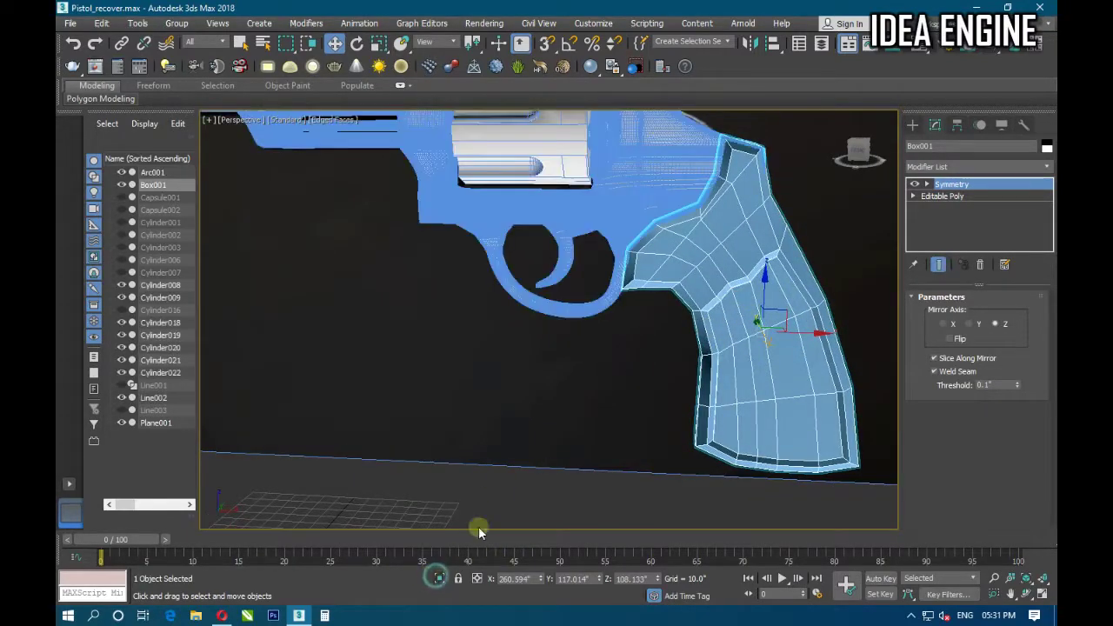
pyautogui.scroll(-5, 609, 331)
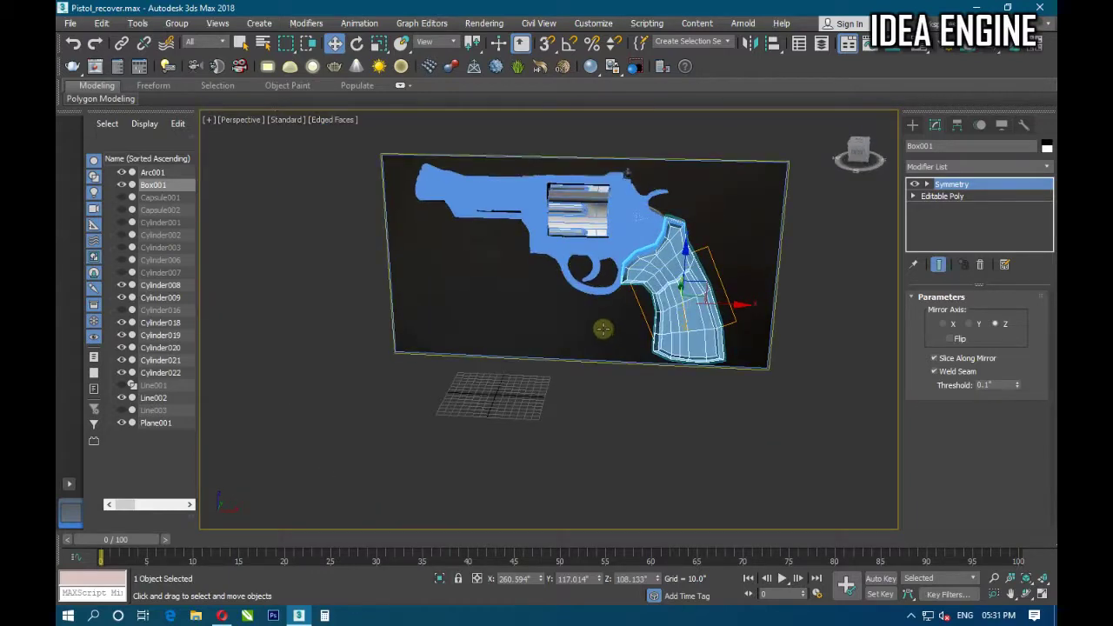
pyautogui.moveTo(582, 309); pyautogui.dragTo(599, 389, button='middle')
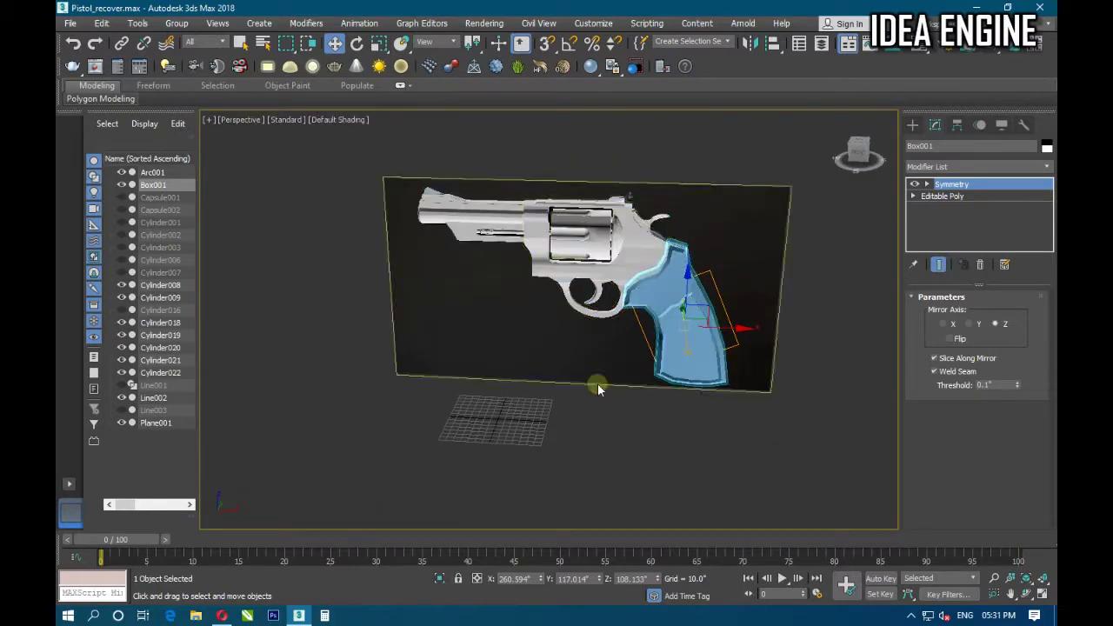
pyautogui.scroll(2, 609, 356)
pyautogui.scroll(5, 616, 313)
pyautogui.scroll(1, 640, 293)
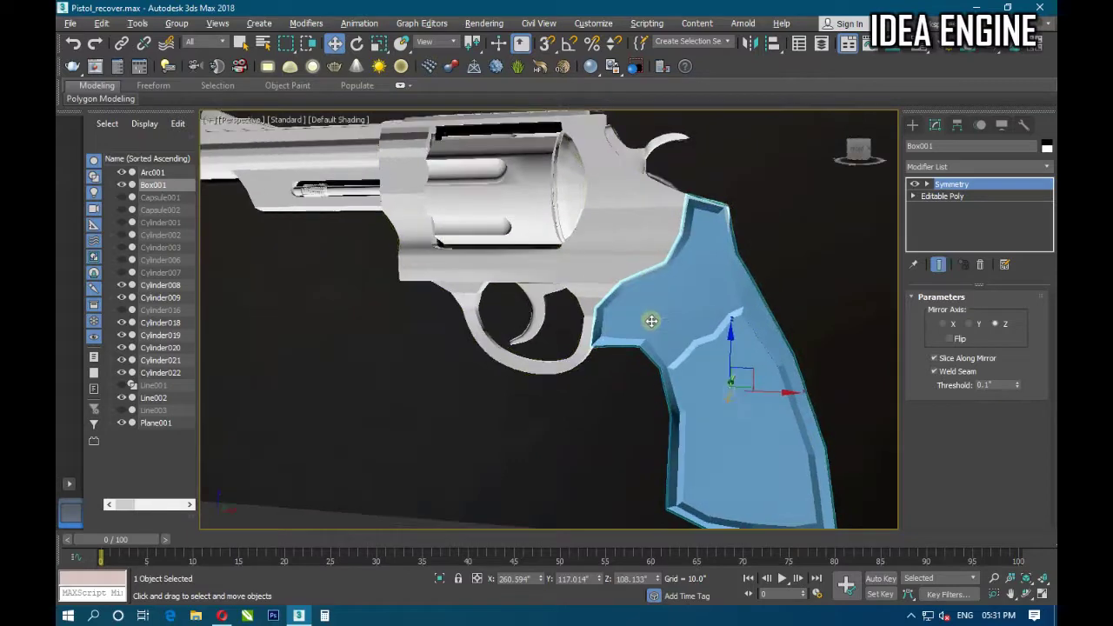
pyautogui.moveTo(646, 318)
pyautogui.mouseDown(button='middle')
pyautogui.moveTo(613, 252)
pyautogui.moveTo(622, 293)
pyautogui.moveTo(609, 315)
pyautogui.mouseUp(button='middle')
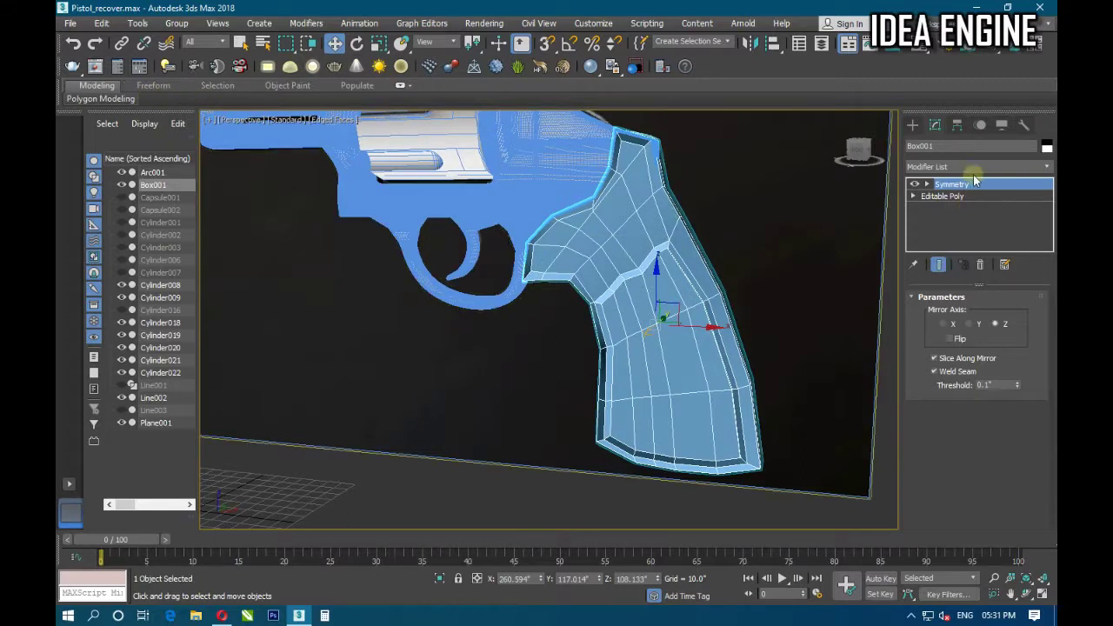
pyautogui.rightClick(960, 217)
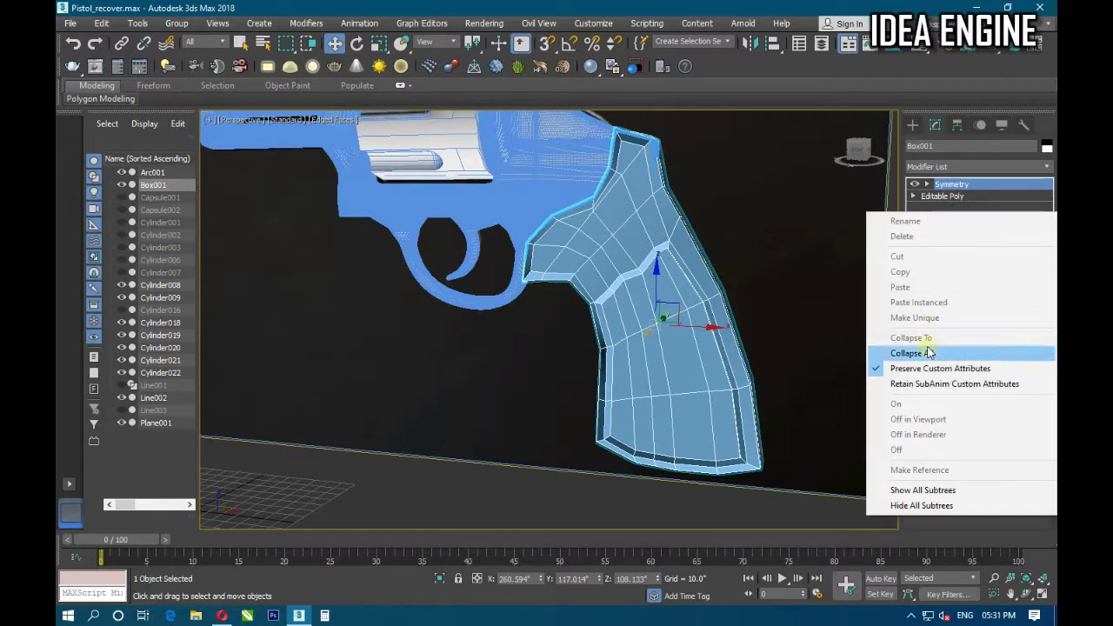
# Collapse the Symmetry modifier into a single Editable Poly.
pyautogui.click(924, 352)
pyautogui.click(570, 351)
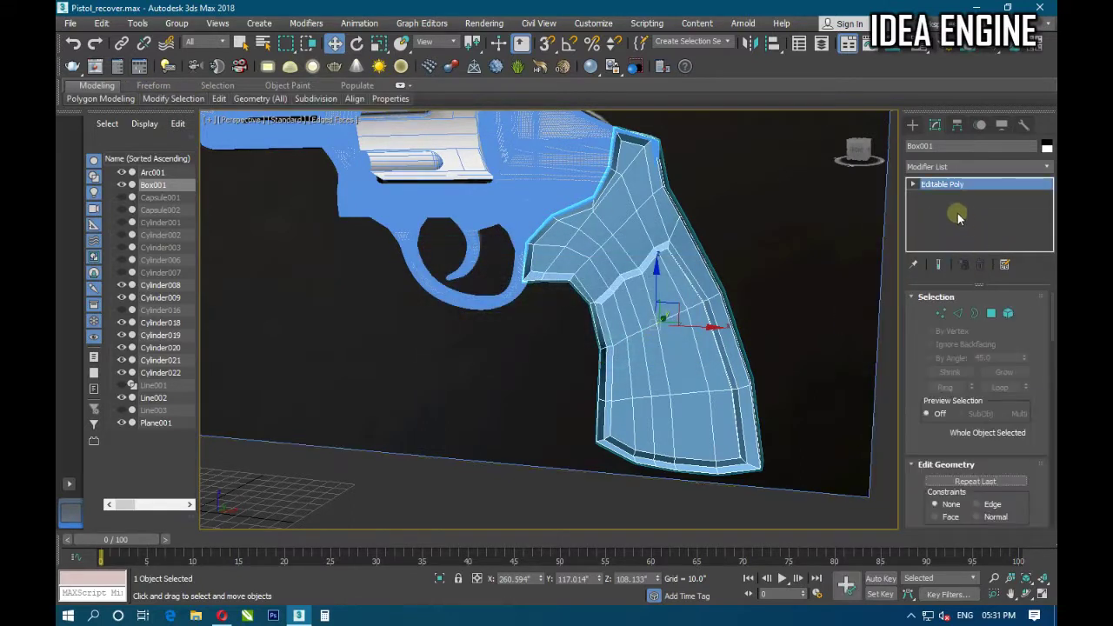
pyautogui.rightClick(932, 200)
pyautogui.click(971, 318)
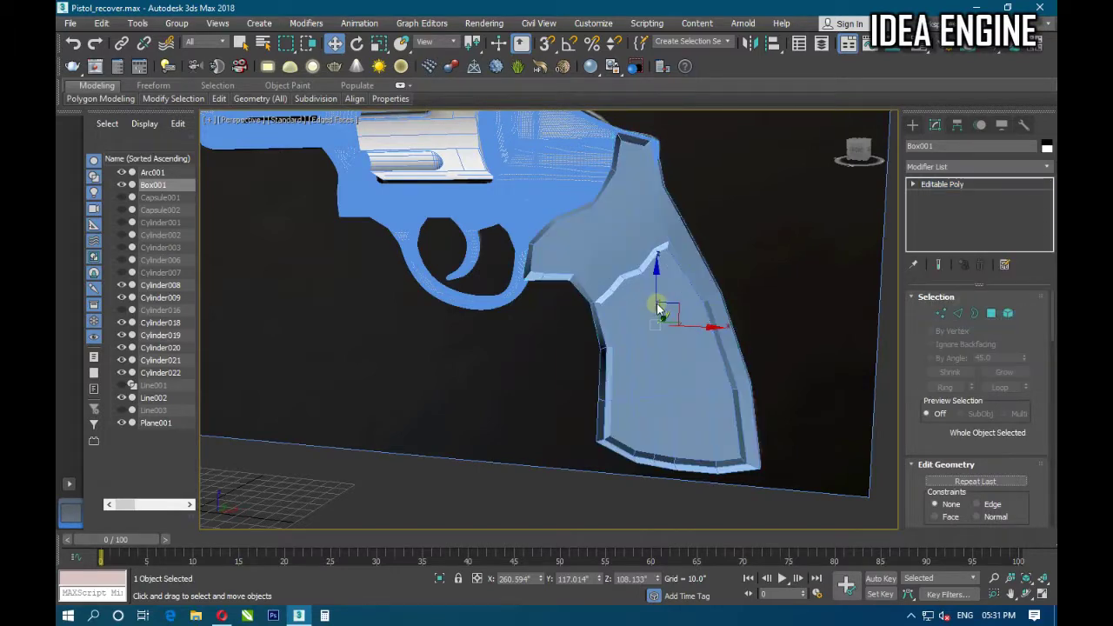
pyautogui.moveTo(566, 315)
pyautogui.keyDown('alt'); pyautogui.mouseDown(button='middle')
pyautogui.moveTo(505, 336)
pyautogui.moveTo(540, 353)
pyautogui.moveTo(509, 343)
pyautogui.mouseUp(button='middle'); pyautogui.keyUp('alt')
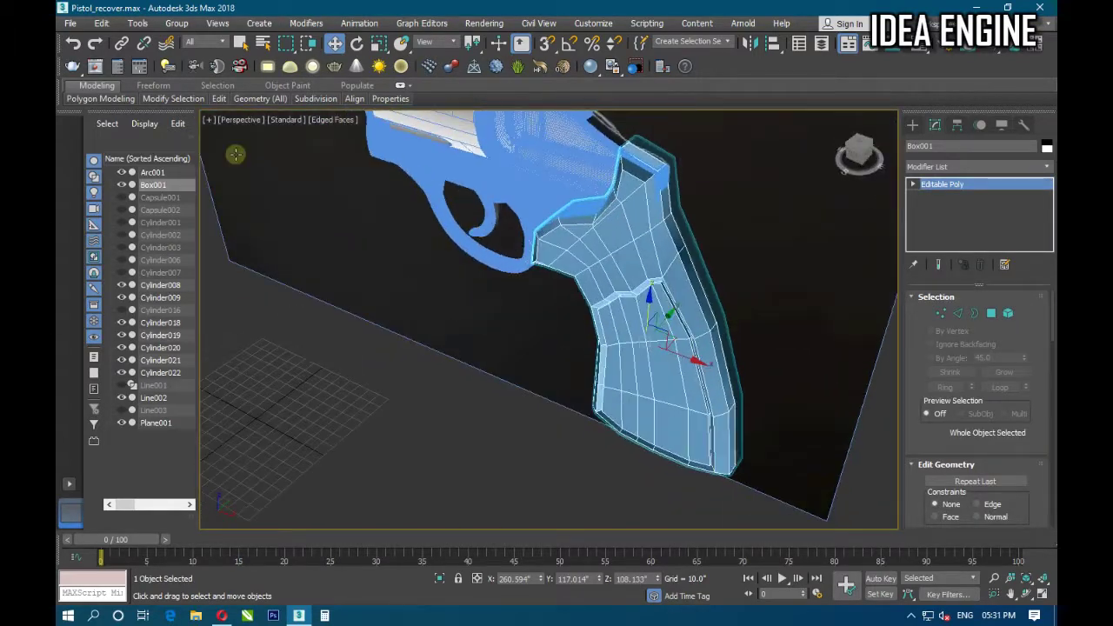
# Preview NURMS smoothing and shift the grip along X to fit the revolver frame.
pyautogui.click(265, 200)
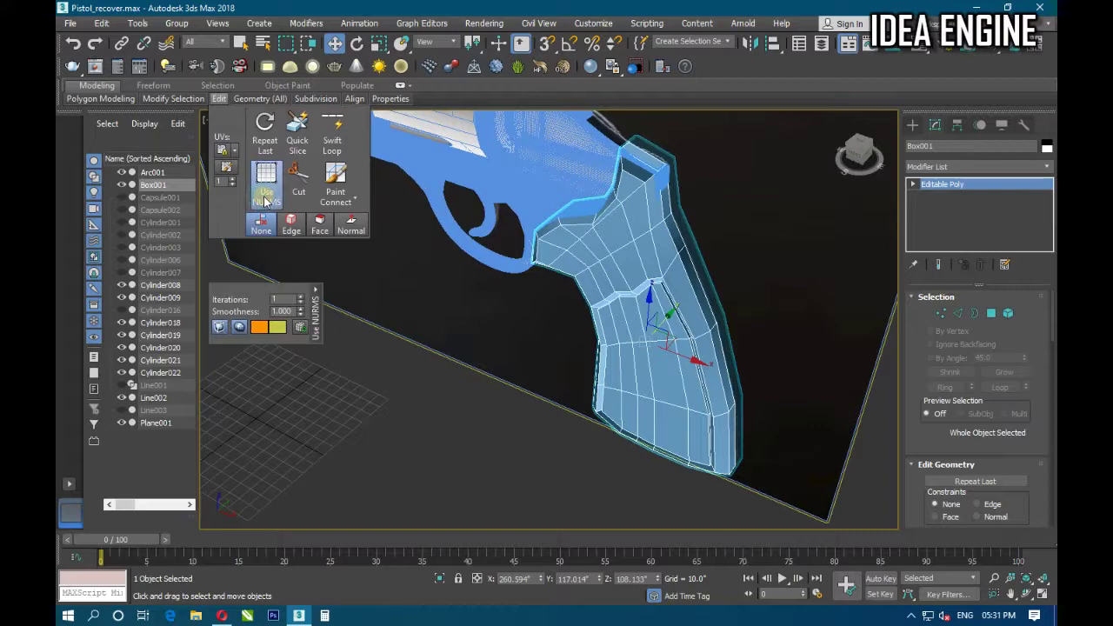
pyautogui.moveTo(757, 350)
pyautogui.keyDown('alt'); pyautogui.mouseDown(button='middle')
pyautogui.moveTo(773, 311)
pyautogui.moveTo(746, 313)
pyautogui.moveTo(752, 330)
pyautogui.mouseUp(button='middle'); pyautogui.keyUp('alt')
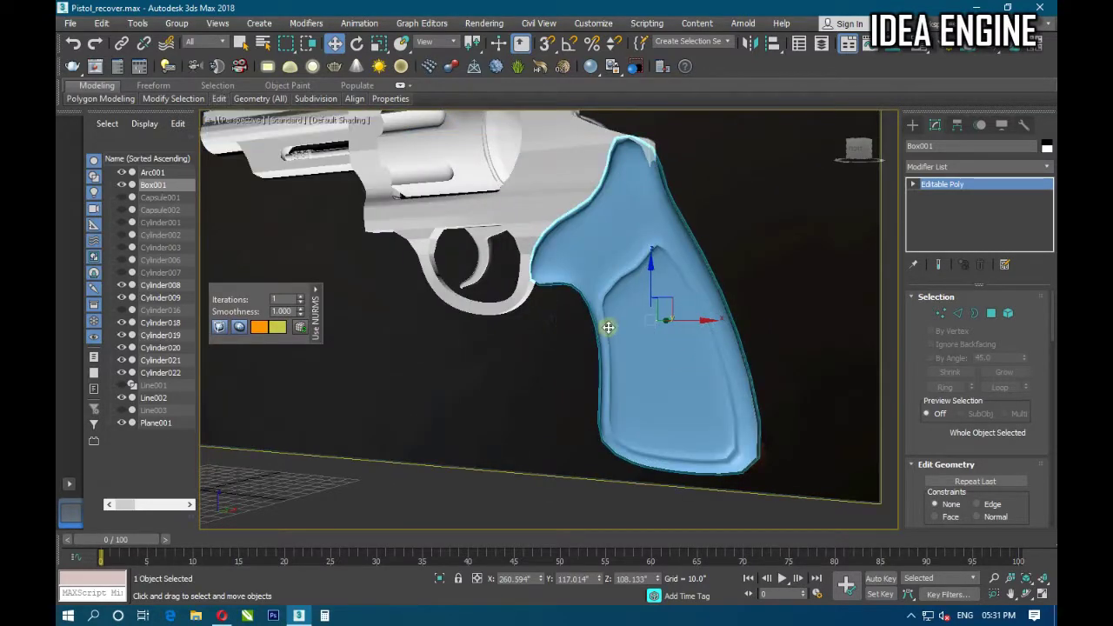
pyautogui.moveTo(632, 335)
pyautogui.keyDown('alt'); pyautogui.mouseDown(button='middle')
pyautogui.moveTo(673, 350)
pyautogui.moveTo(571, 360)
pyautogui.moveTo(562, 348)
pyautogui.moveTo(584, 333)
pyautogui.moveTo(606, 357)
pyautogui.moveTo(687, 344)
pyautogui.mouseUp(button='middle'); pyautogui.keyUp('alt')
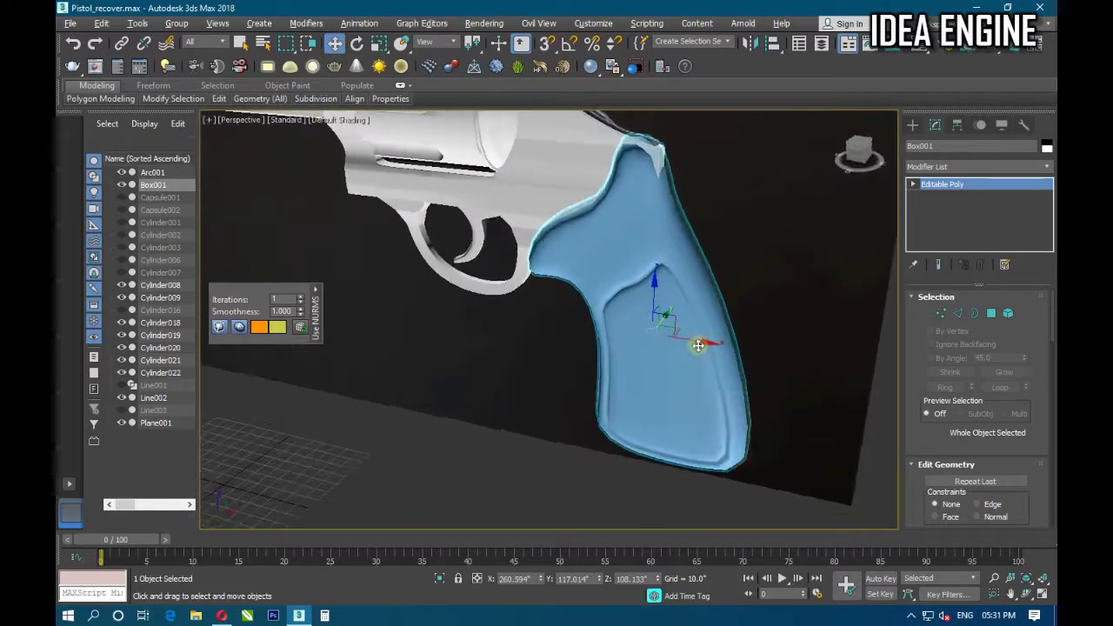
pyautogui.moveTo(696, 341); pyautogui.dragTo(703, 338)
pyautogui.keyDown('alt'); pyautogui.moveTo(687, 344); pyautogui.dragTo(709, 327, button='middle'); pyautogui.keyUp('alt')
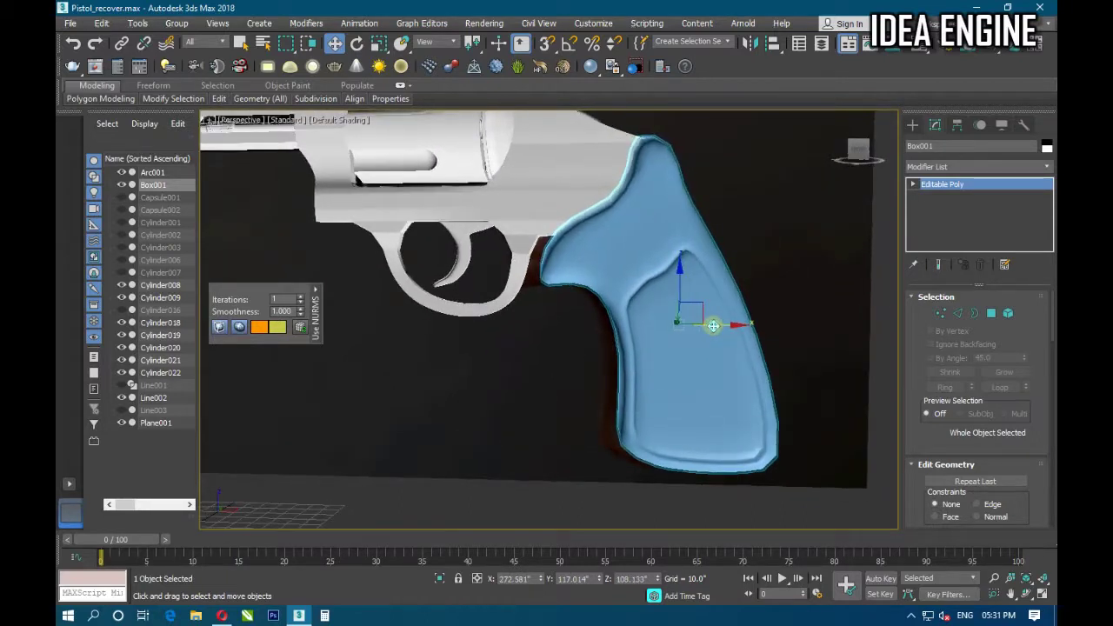
pyautogui.moveTo(713, 325); pyautogui.dragTo(696, 326)
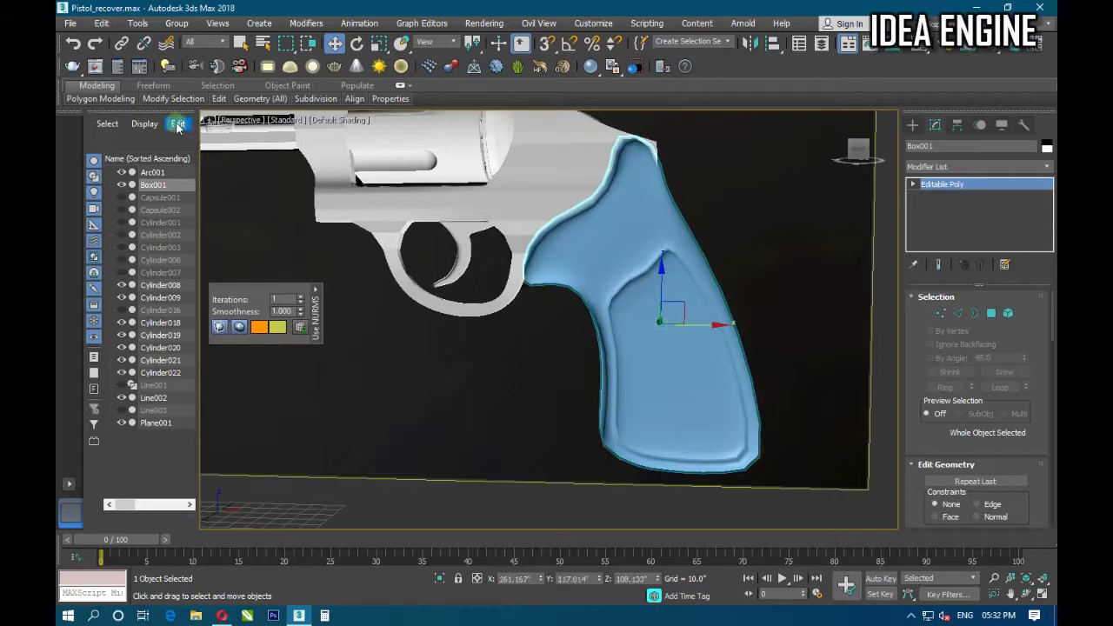
pyautogui.click(219, 99)
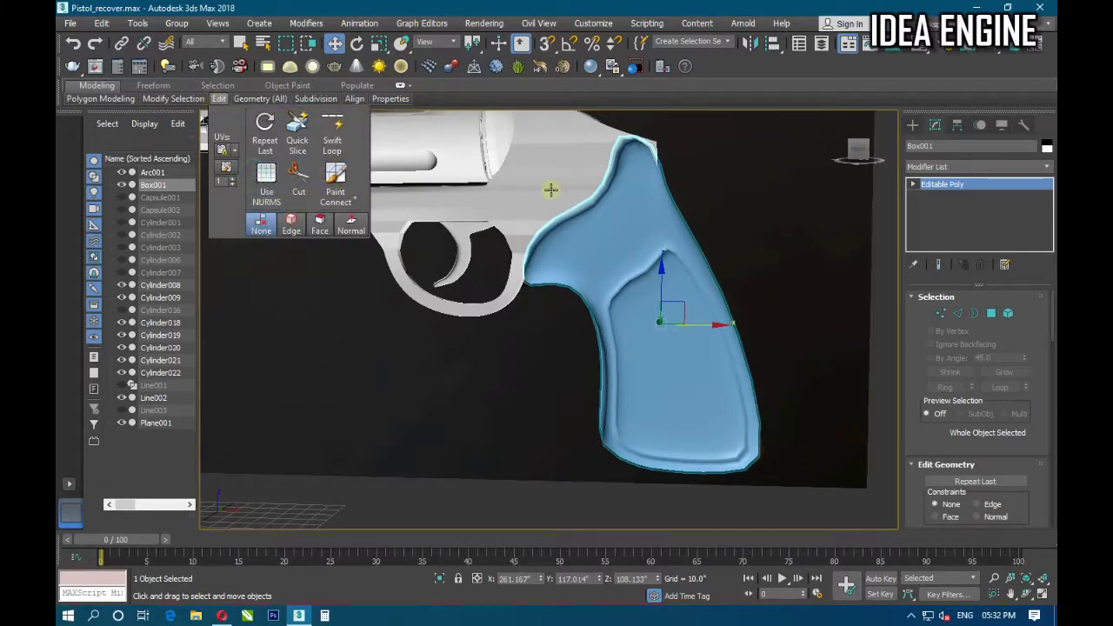
pyautogui.moveTo(586, 223)
pyautogui.keyDown('alt'); pyautogui.mouseDown(button='middle')
pyautogui.moveTo(557, 250)
pyautogui.moveTo(649, 259)
pyautogui.moveTo(522, 303)
pyautogui.moveTo(555, 298)
pyautogui.mouseUp(button='middle'); pyautogui.keyUp('alt')
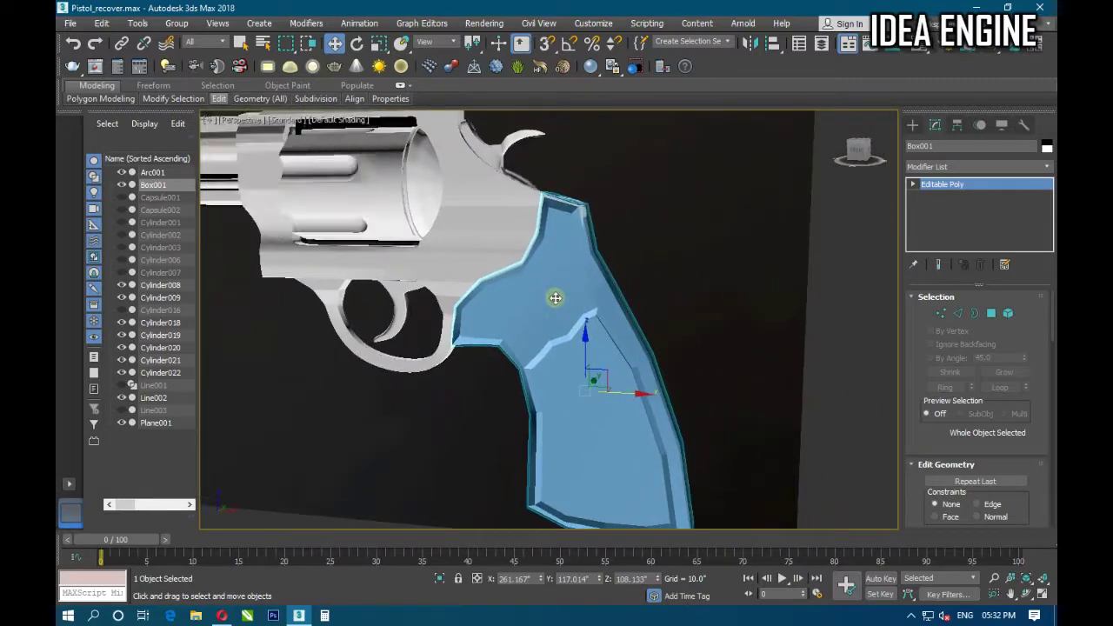
# Zoom into the grip in Front view with vertex mode and edged faces on.
pyautogui.press('f')
pyautogui.scroll(3, 590, 346)
pyautogui.scroll(3, 589, 346)
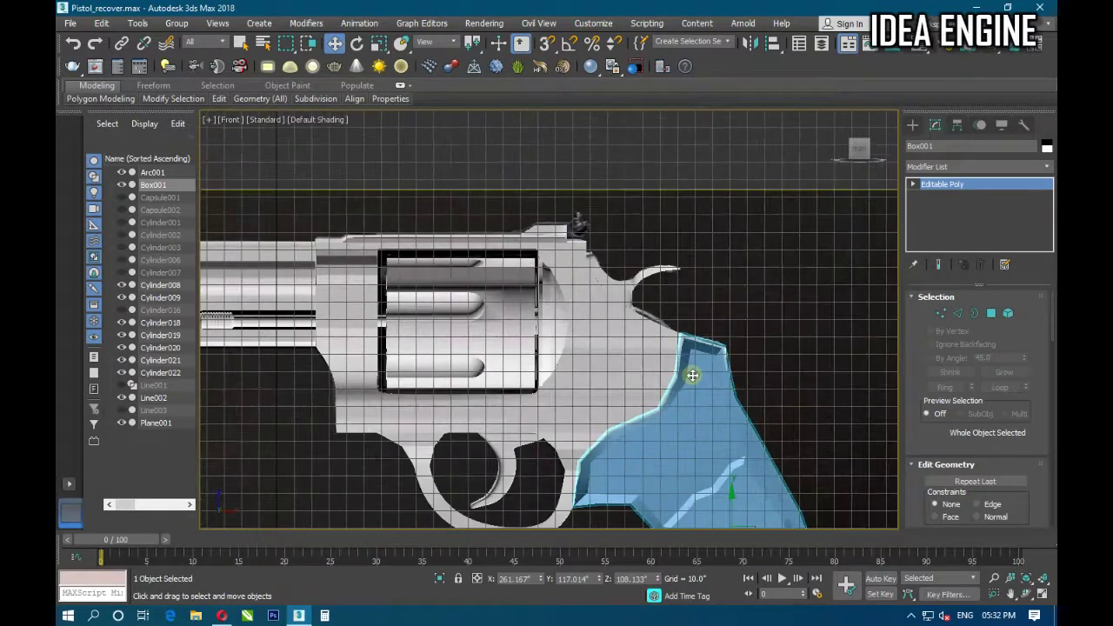
pyautogui.scroll(2, 590, 346)
pyautogui.scroll(2, 641, 340)
pyautogui.scroll(1, 686, 336)
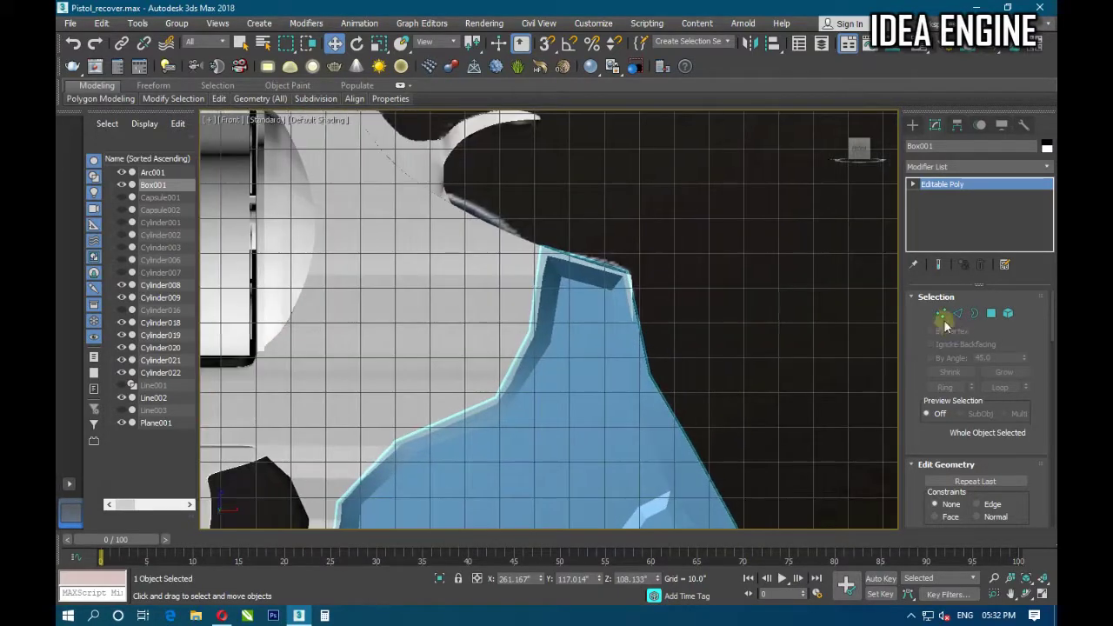
pyautogui.press('1')
pyautogui.scroll(2, 628, 286)
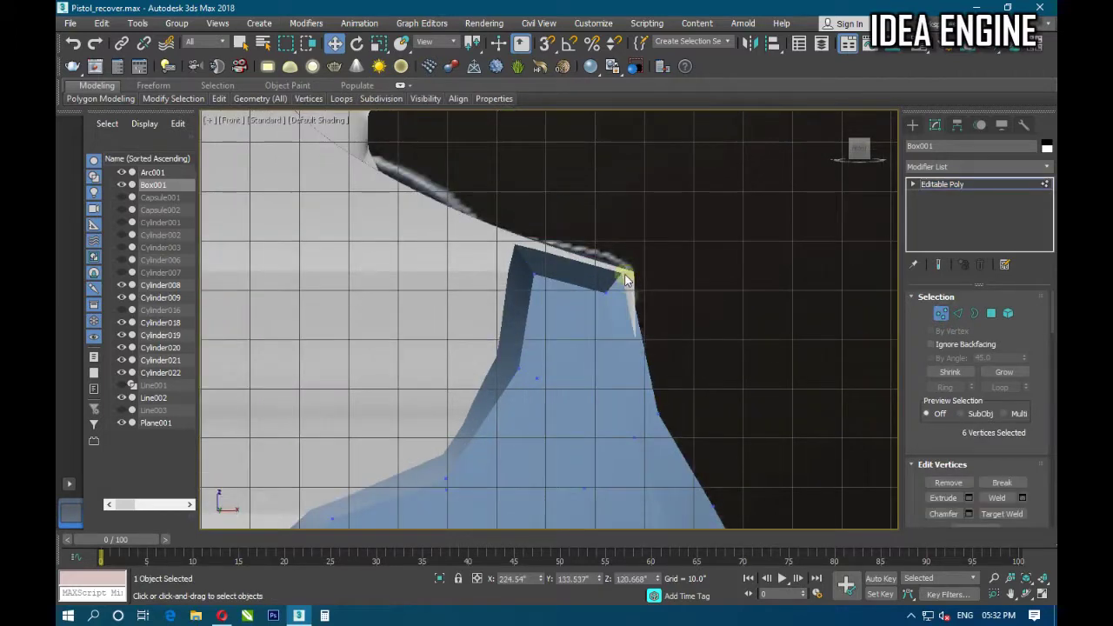
pyautogui.press('F4')
pyautogui.scroll(-2, 643, 289)
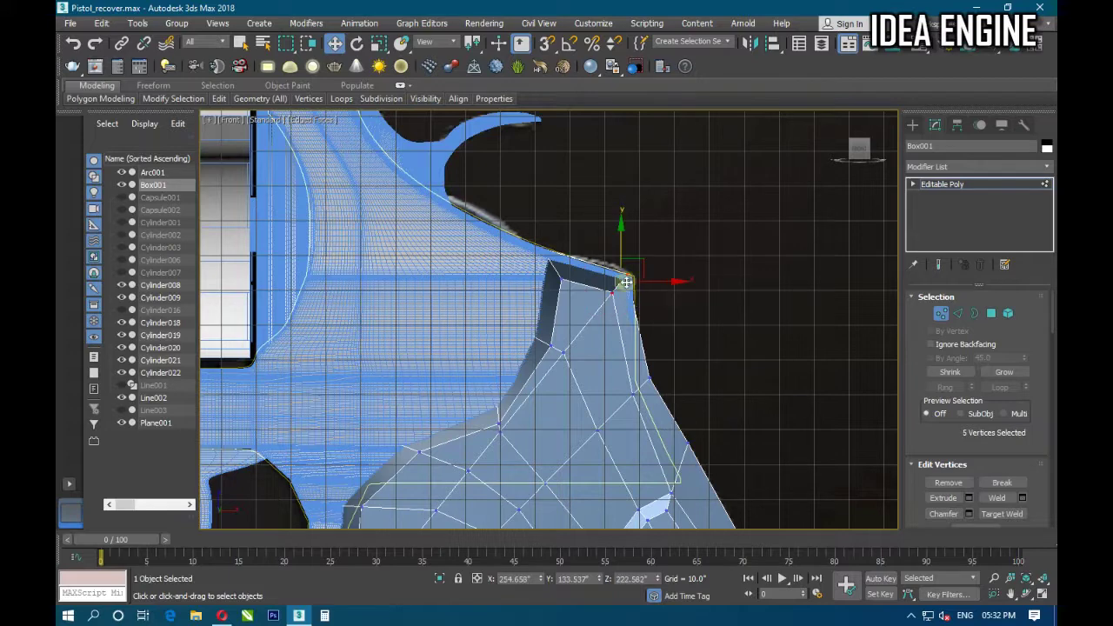
pyautogui.scroll(2, 626, 283)
# Move the grip's top-left and top-right corner vertices to meet the revolver frame.
pyautogui.moveTo(657, 286); pyautogui.dragTo(674, 282)
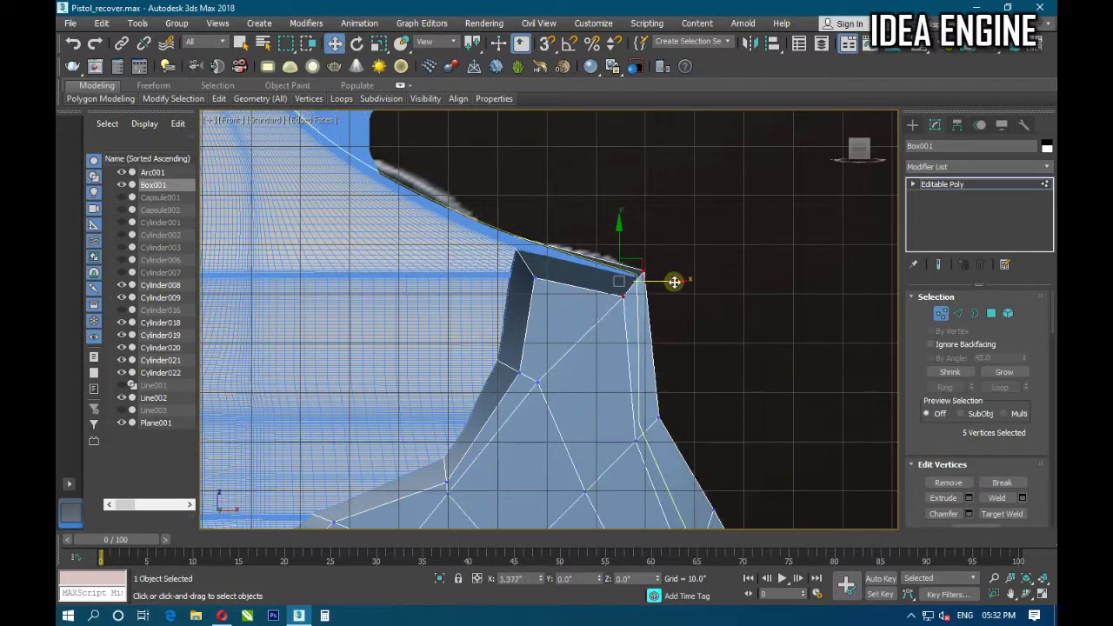
pyautogui.moveTo(634, 238); pyautogui.dragTo(634, 237)
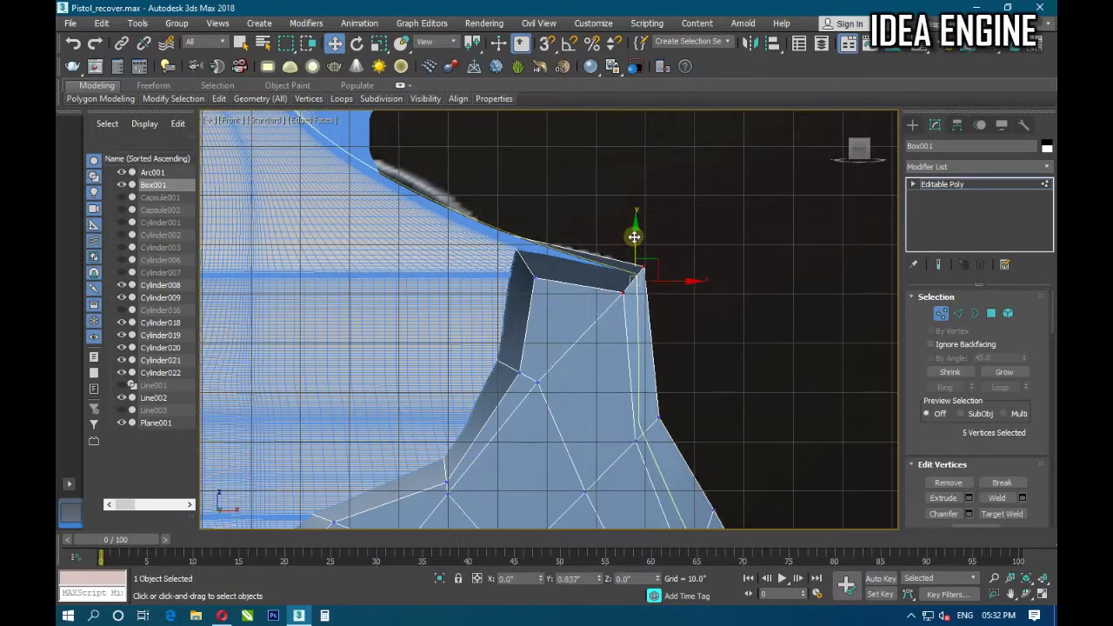
pyautogui.click(533, 257)
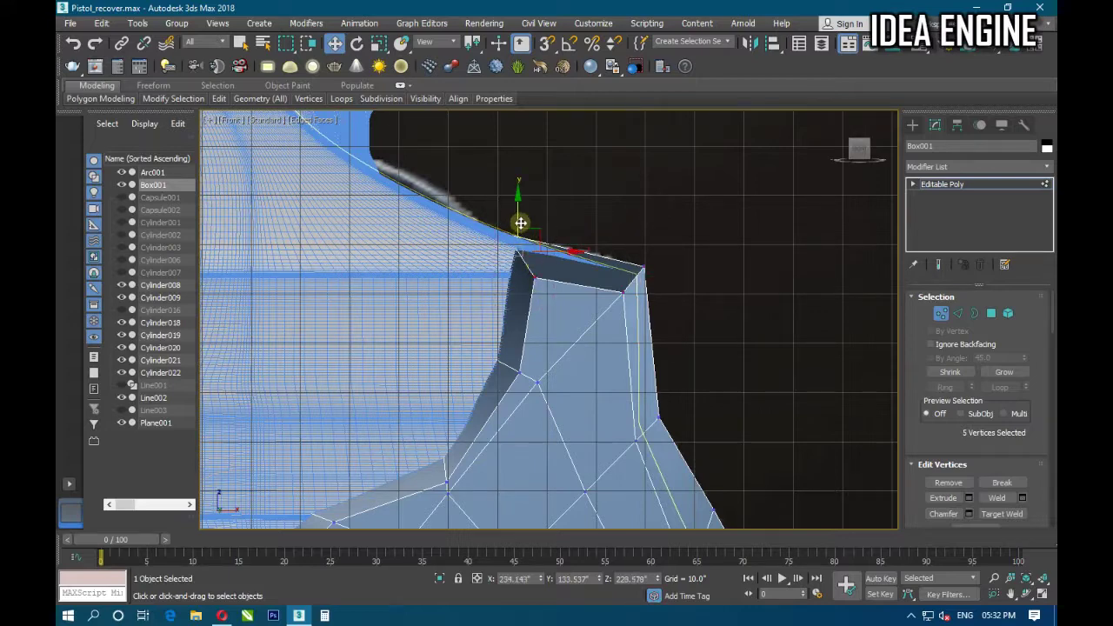
pyautogui.moveTo(523, 215); pyautogui.dragTo(523, 213)
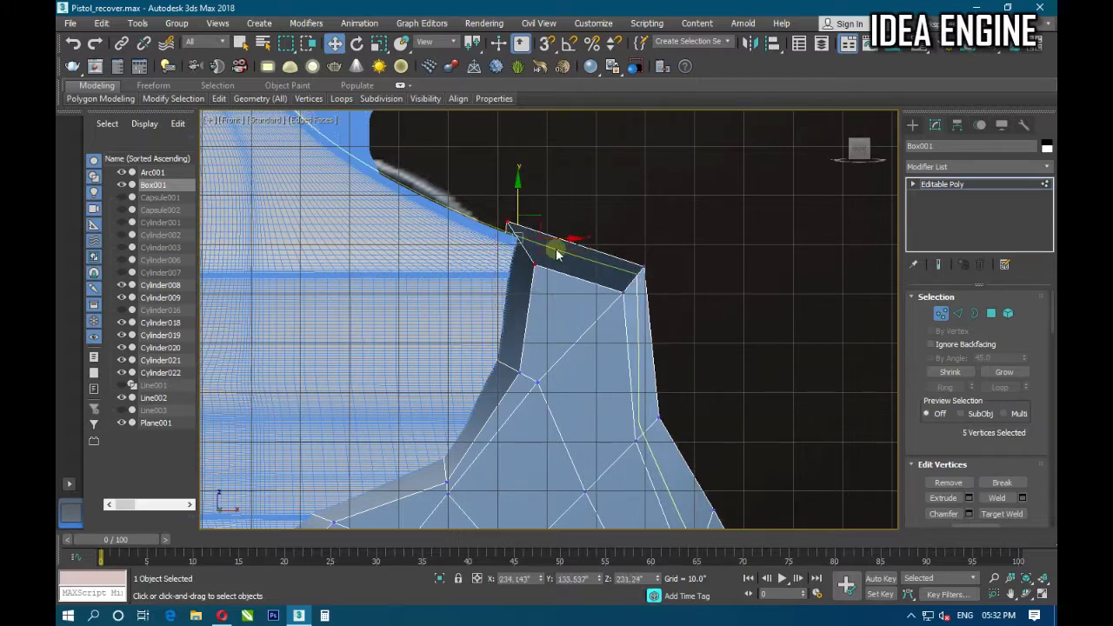
pyautogui.moveTo(557, 253); pyautogui.dragTo(567, 270)
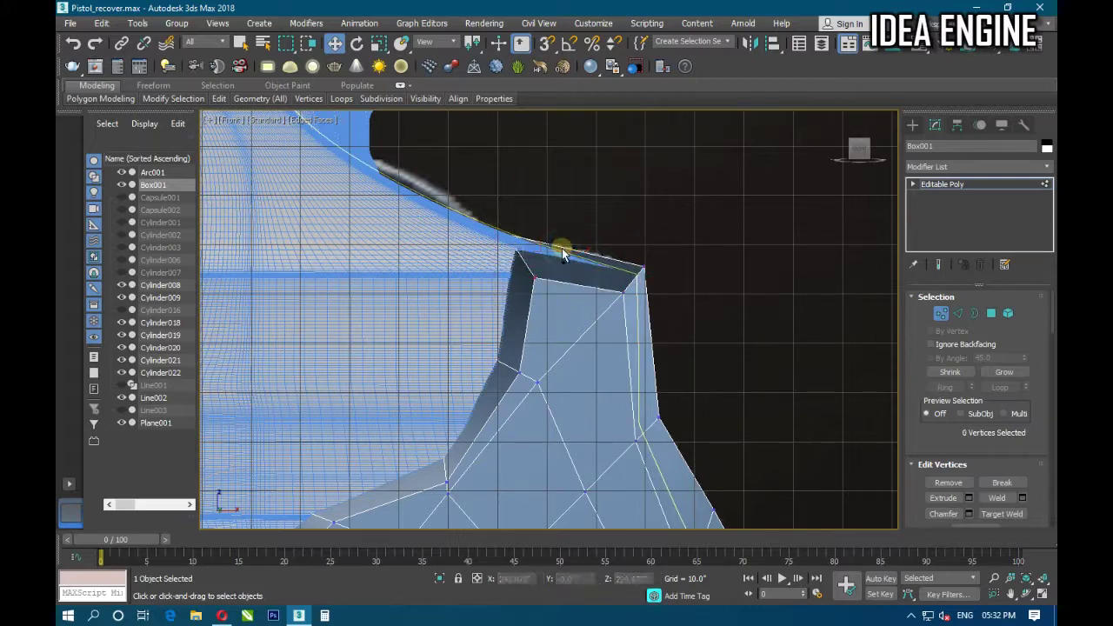
pyautogui.moveTo(554, 254); pyautogui.dragTo(558, 250)
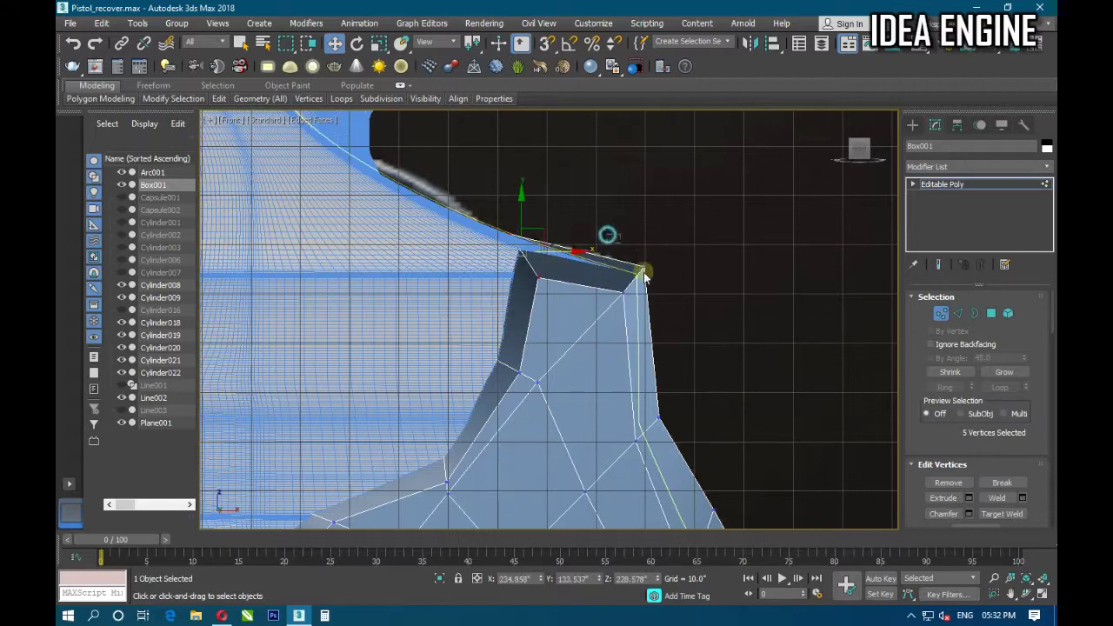
pyautogui.moveTo(665, 313); pyautogui.dragTo(659, 303)
pyautogui.moveTo(635, 244)
pyautogui.mouseDown()
pyautogui.moveTo(623, 252)
pyautogui.moveTo(626, 242)
pyautogui.mouseUp()
pyautogui.scroll(-3, 624, 273)
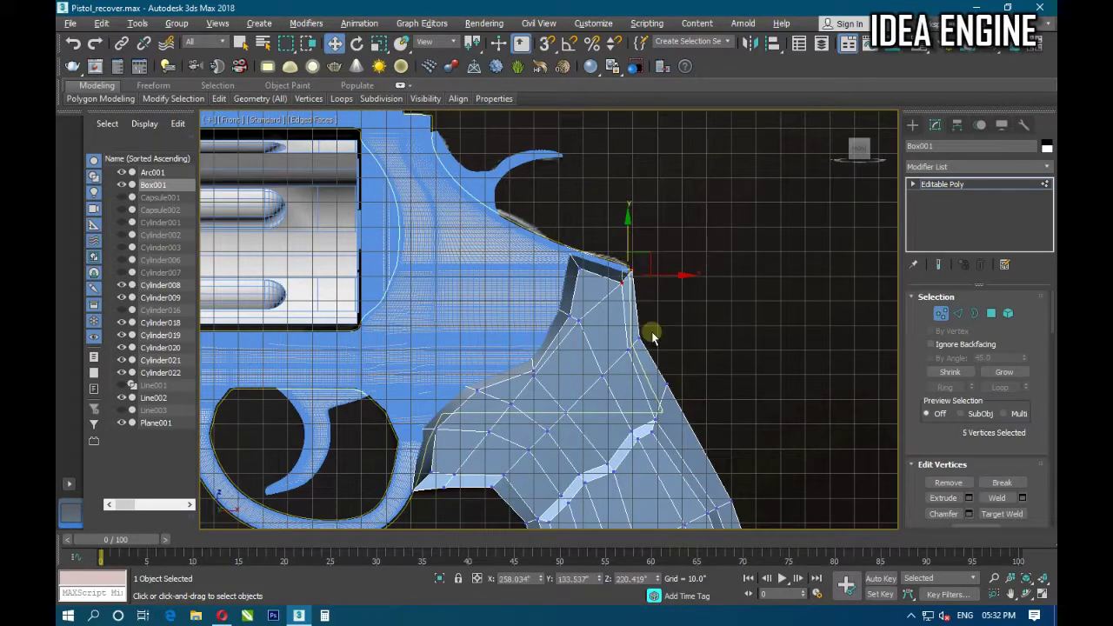
# In Perspective view, shift the mid-grip vertices left to follow the revolver outline.
pyautogui.click(837, 116)
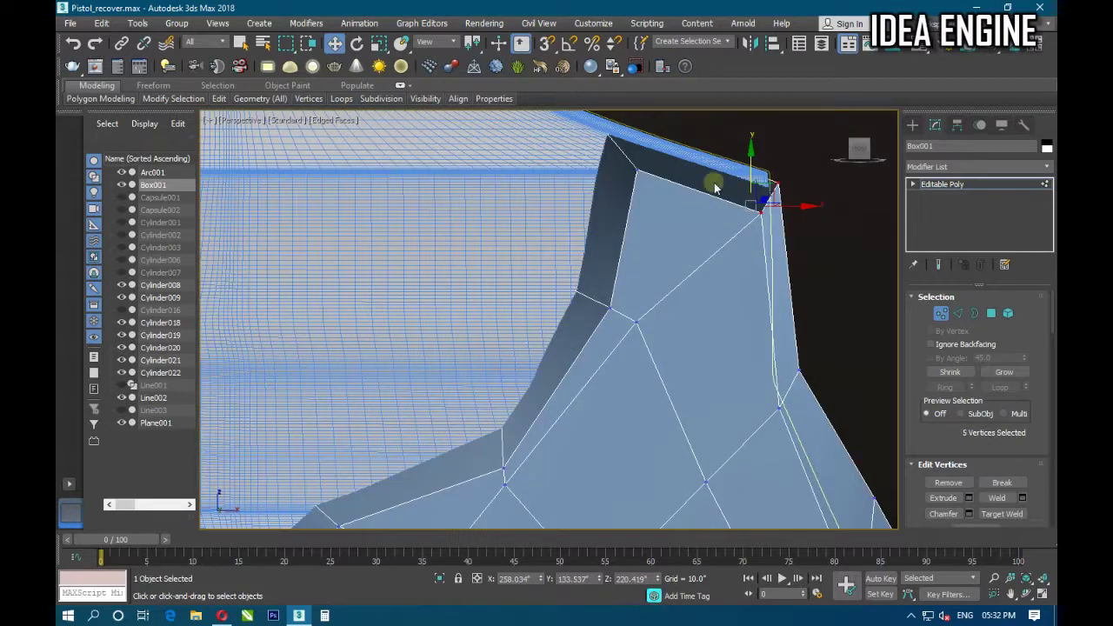
pyautogui.scroll(3, 632, 330)
pyautogui.keyDown('alt'); pyautogui.moveTo(632, 331); pyautogui.dragTo(510, 300, button='middle'); pyautogui.keyUp('alt')
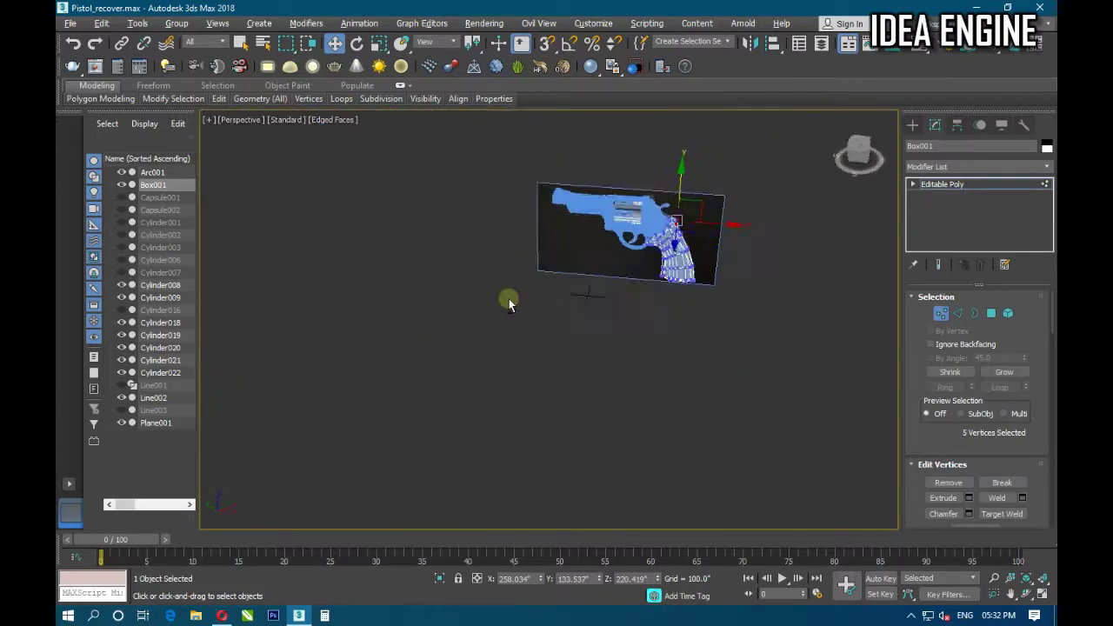
pyautogui.scroll(2, 687, 221)
pyautogui.scroll(3, 611, 270)
pyautogui.scroll(3, 612, 270)
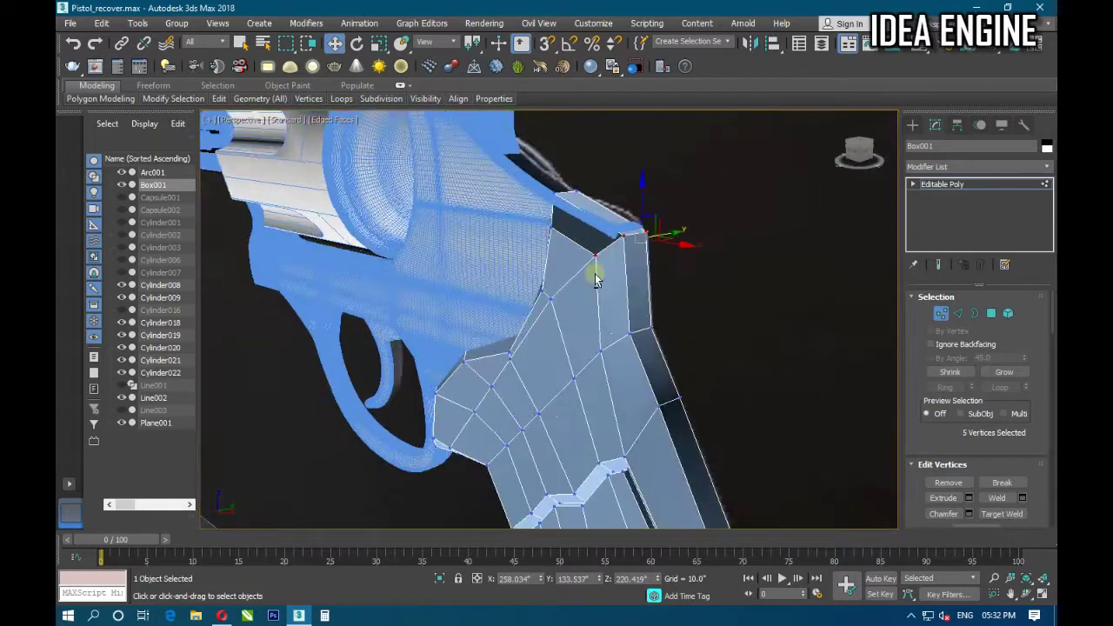
pyautogui.moveTo(594, 273)
pyautogui.keyDown('alt'); pyautogui.mouseDown(button='middle')
pyautogui.moveTo(579, 307)
pyautogui.moveTo(609, 320)
pyautogui.moveTo(591, 306)
pyautogui.moveTo(603, 290)
pyautogui.moveTo(581, 198)
pyautogui.moveTo(603, 204)
pyautogui.mouseUp(button='middle'); pyautogui.keyUp('alt')
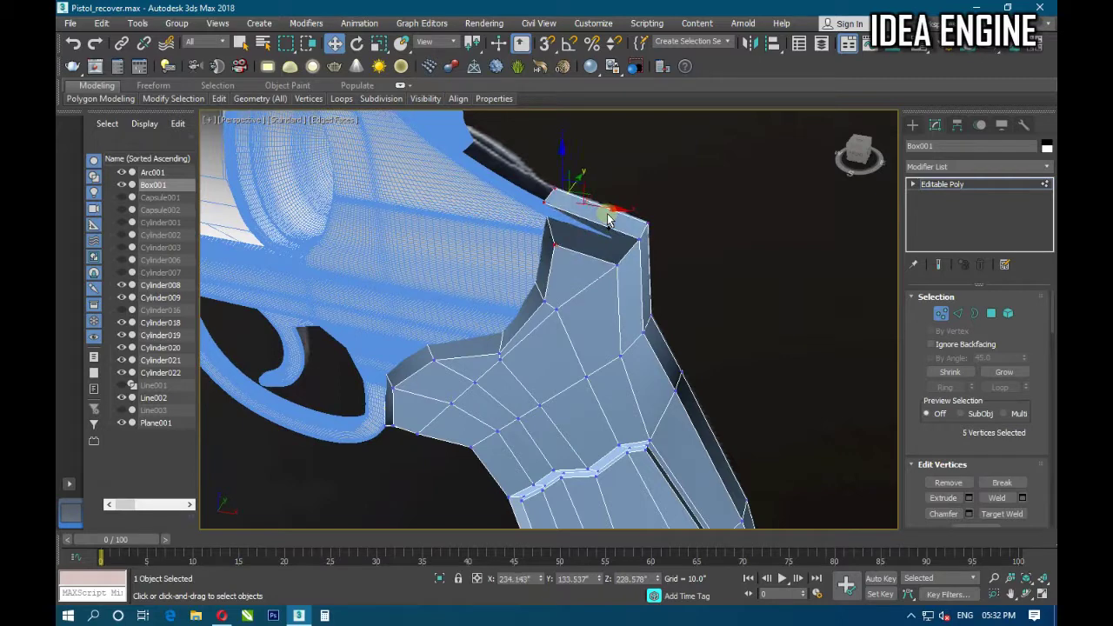
pyautogui.moveTo(609, 223); pyautogui.dragTo(609, 224)
pyautogui.keyDown('alt'); pyautogui.moveTo(609, 247); pyautogui.dragTo(619, 409, button='middle'); pyautogui.keyUp('alt')
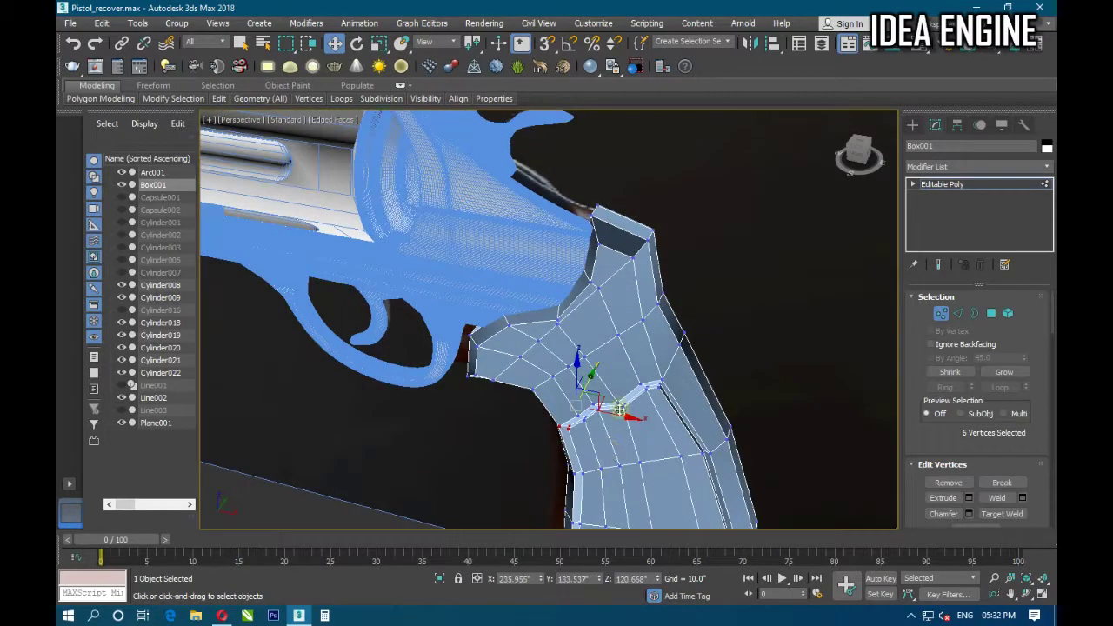
pyautogui.moveTo(623, 417); pyautogui.dragTo(626, 425)
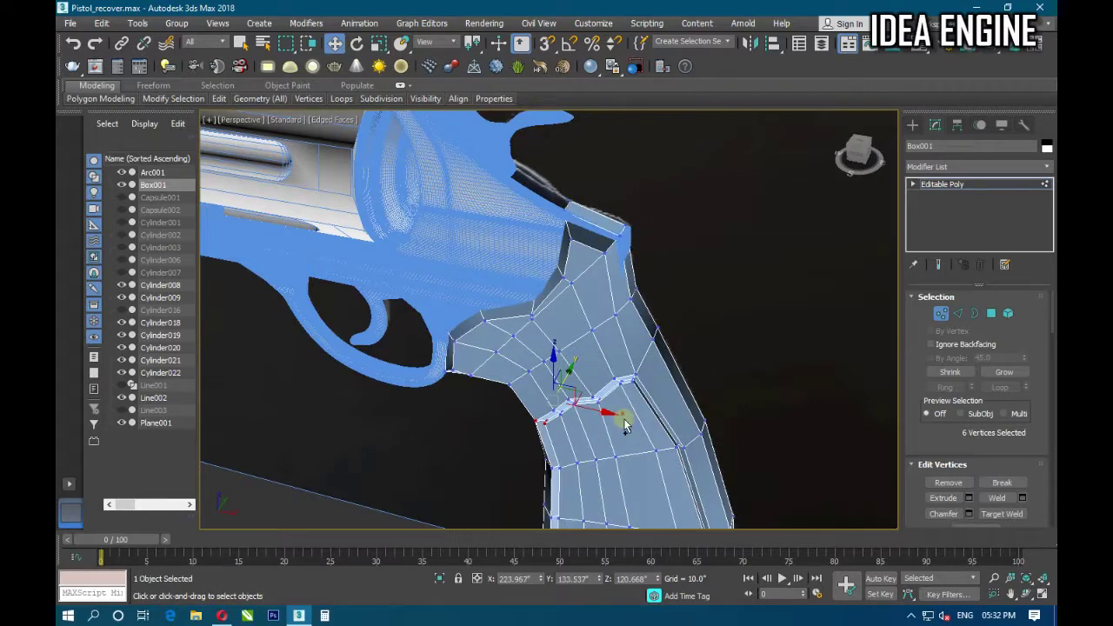
pyautogui.moveTo(639, 319)
pyautogui.keyDown('alt'); pyautogui.mouseDown(button='middle')
pyautogui.moveTo(618, 316)
pyautogui.moveTo(658, 280)
pyautogui.moveTo(609, 321)
pyautogui.moveTo(591, 366)
pyautogui.moveTo(605, 318)
pyautogui.moveTo(618, 323)
pyautogui.moveTo(618, 313)
pyautogui.mouseUp(button='middle'); pyautogui.keyUp('alt')
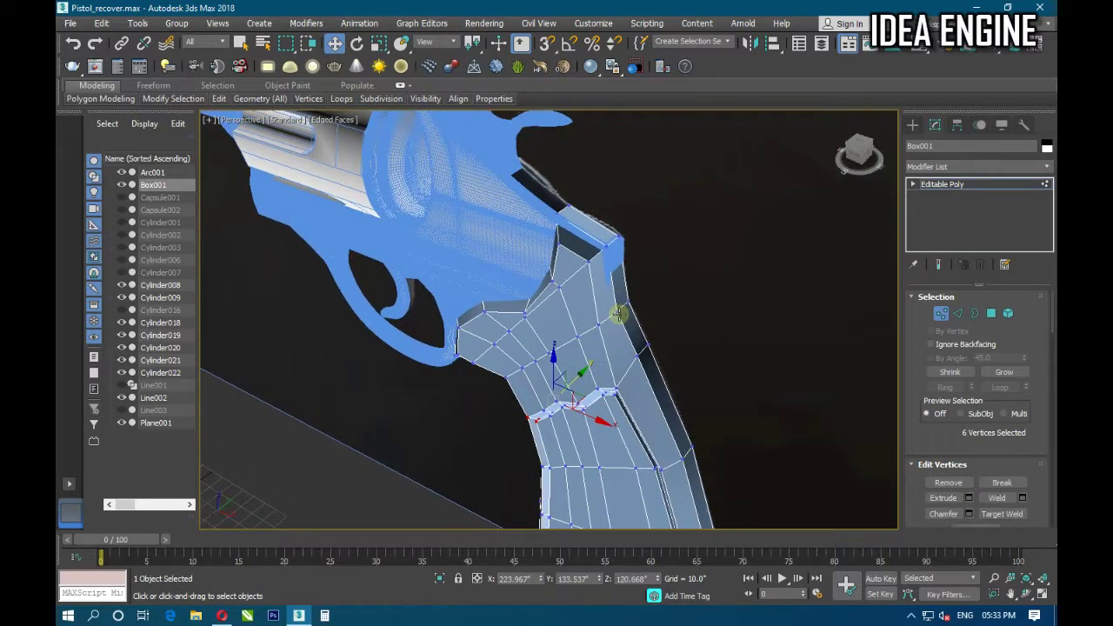
# In Front view, box-select the top corner vertices and seat them flush with the frame.
pyautogui.press('f')
pyautogui.scroll(3, 597, 261)
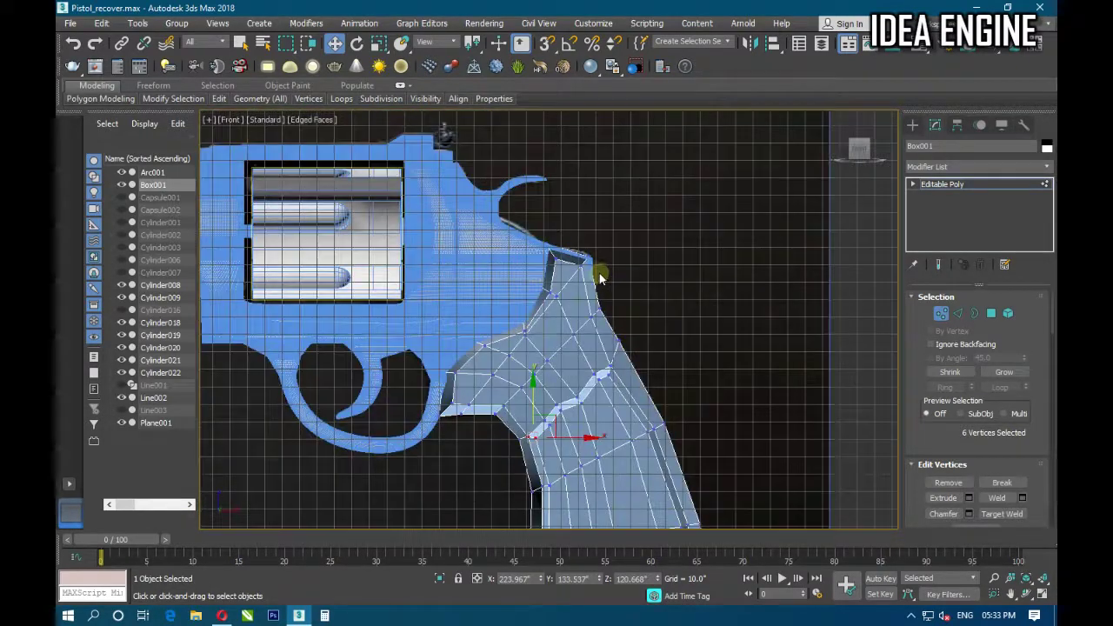
pyautogui.scroll(3, 532, 168)
pyautogui.moveTo(504, 155); pyautogui.dragTo(608, 264)
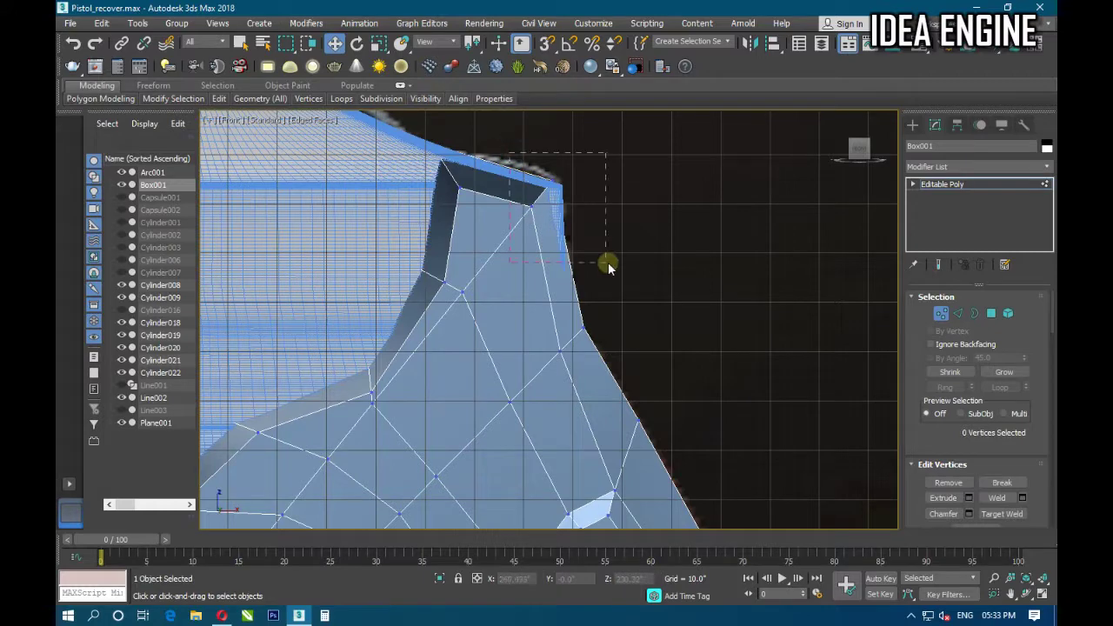
pyautogui.moveTo(577, 189); pyautogui.dragTo(596, 187)
pyautogui.moveTo(563, 154); pyautogui.dragTo(563, 153)
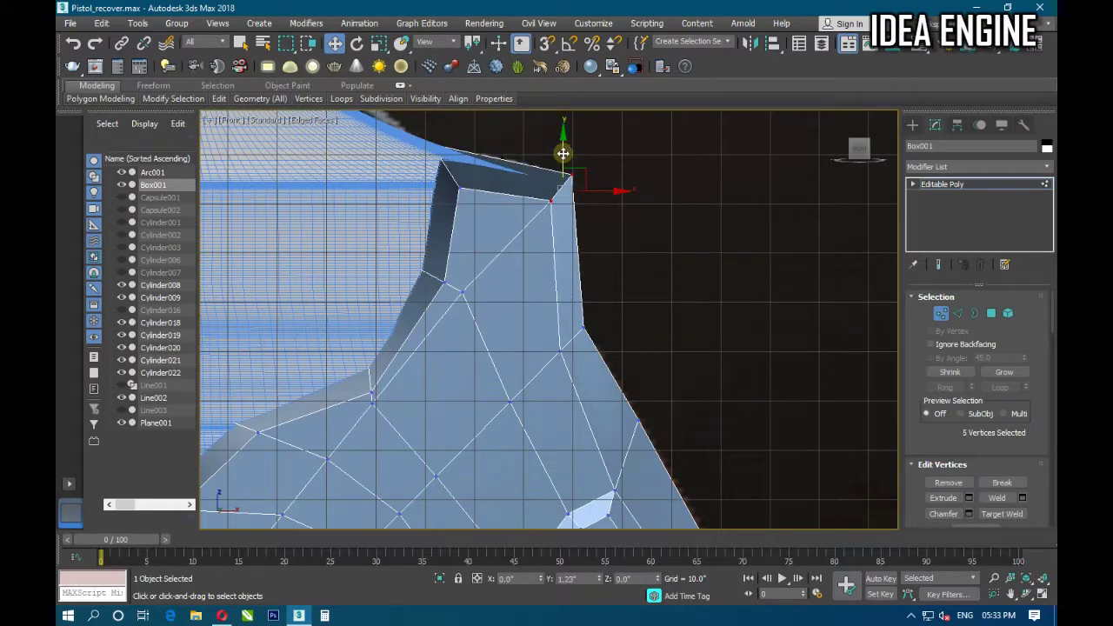
pyautogui.moveTo(534, 229); pyautogui.dragTo(572, 306, button='middle')
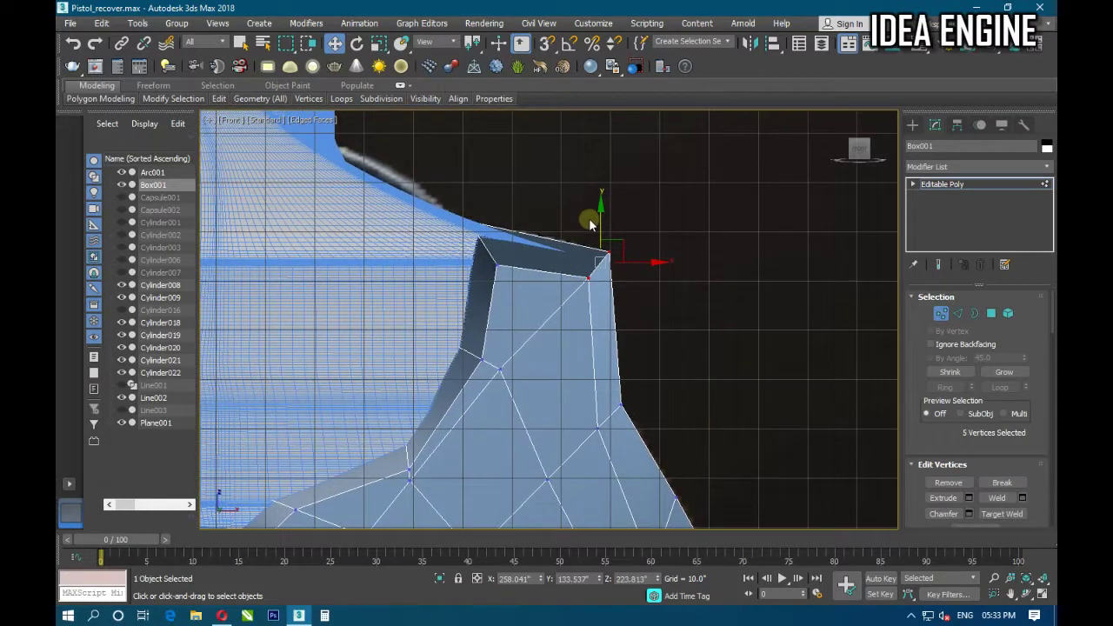
pyautogui.moveTo(600, 207); pyautogui.dragTo(600, 230)
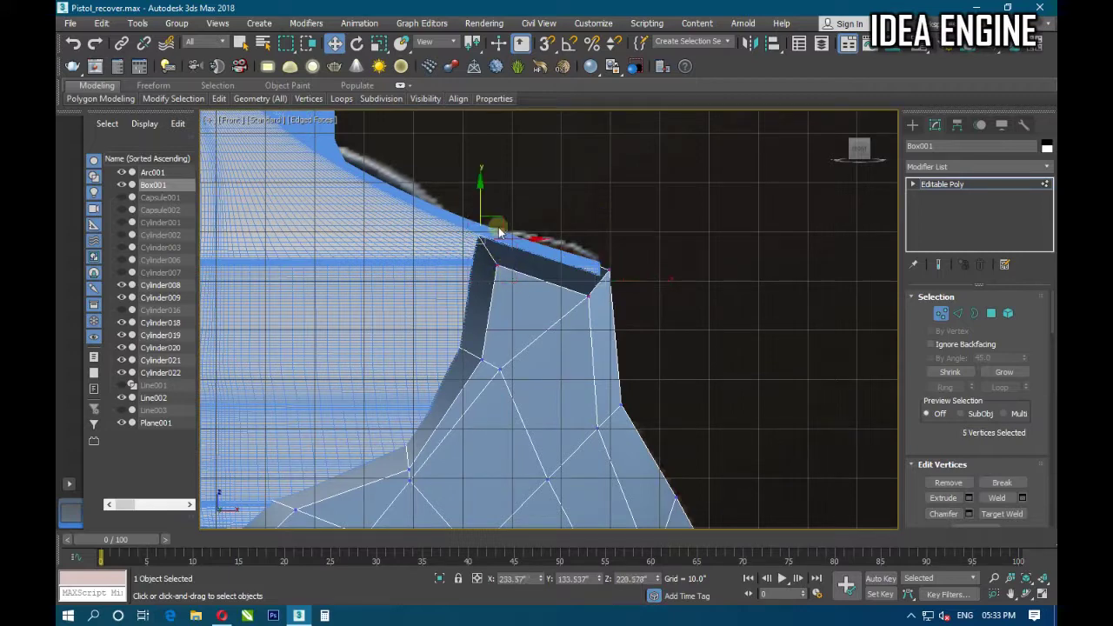
pyautogui.scroll(-4, 518, 187)
pyautogui.scroll(-3, 530, 209)
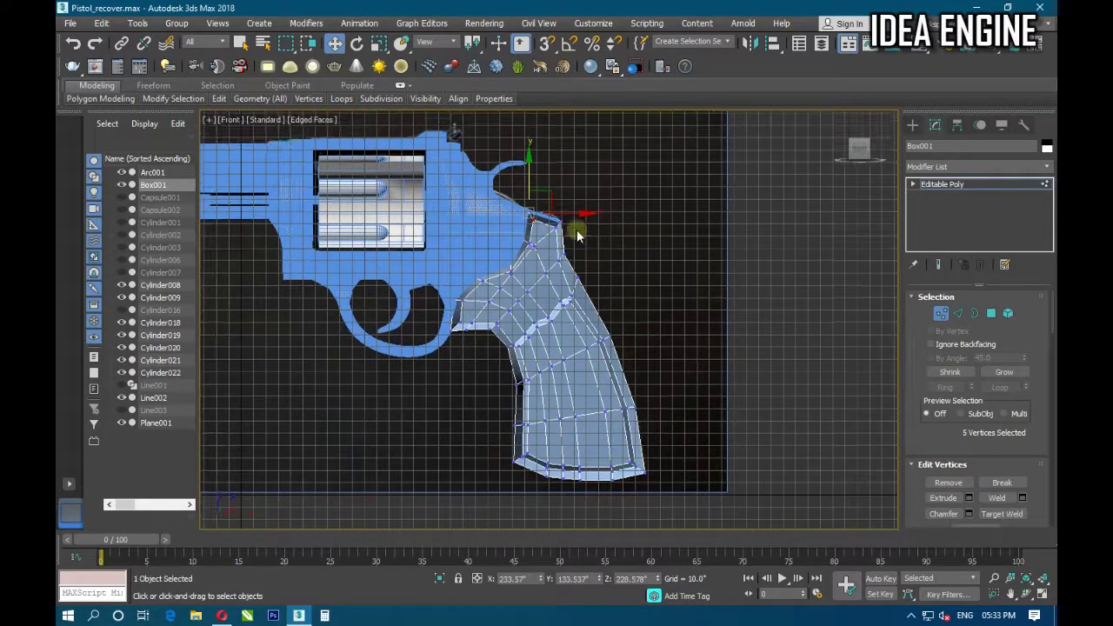
pyautogui.scroll(-2, 557, 226)
# Exit vertex mode, turn on NURMS smoothing, and inspect the rounded grip.
pyautogui.click(936, 185)
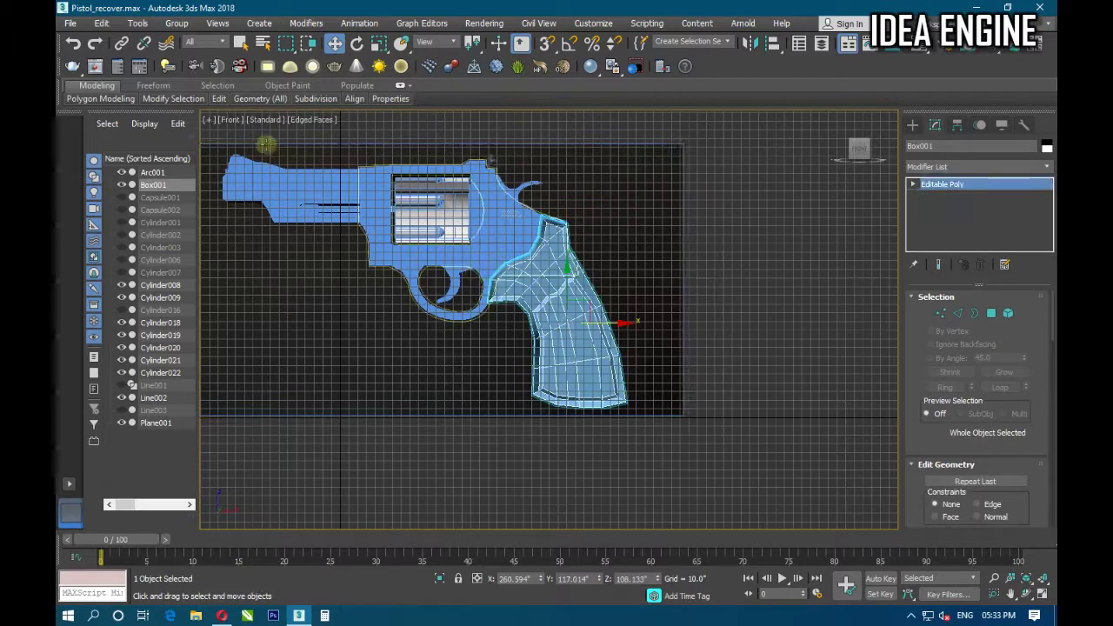
pyautogui.click(271, 179)
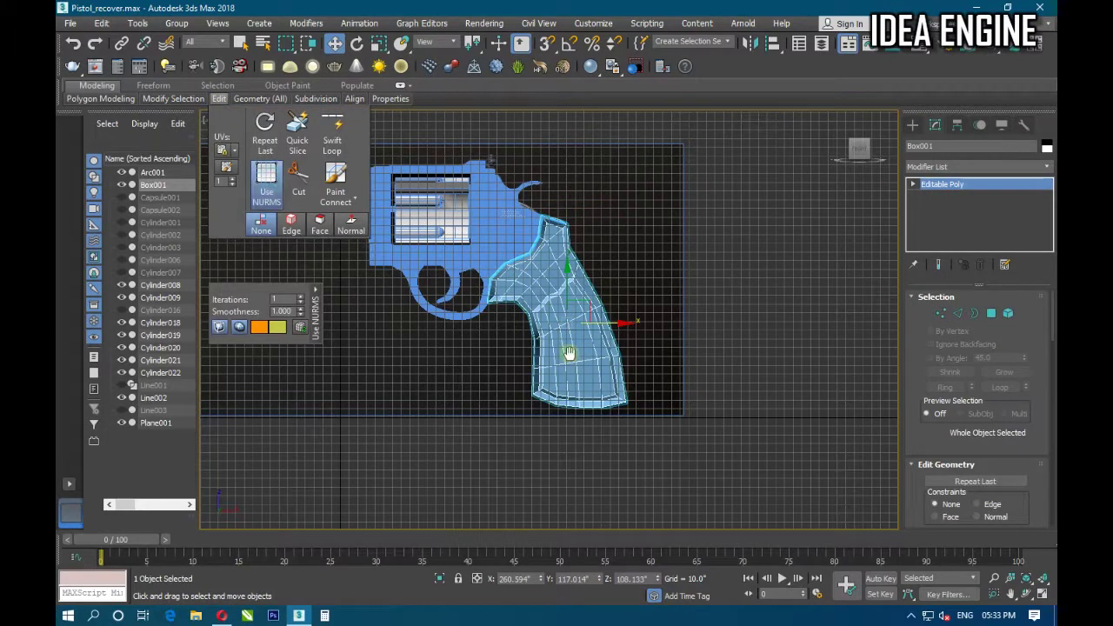
pyautogui.moveTo(567, 353); pyautogui.dragTo(580, 350, button='middle')
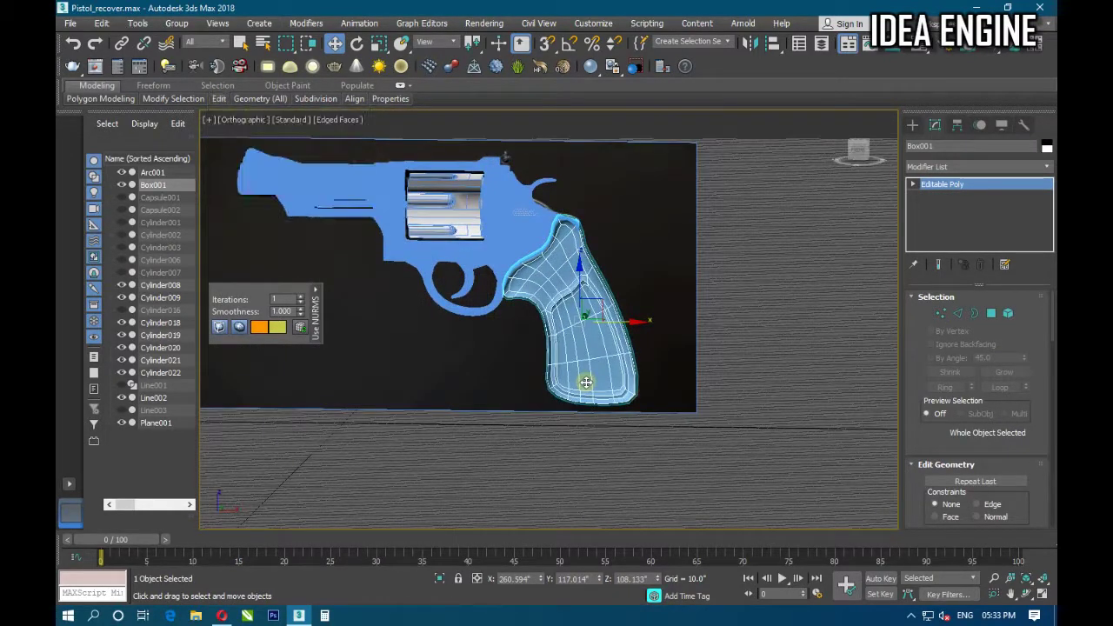
pyautogui.keyDown('alt'); pyautogui.moveTo(578, 387); pyautogui.dragTo(556, 394, button='middle'); pyautogui.keyUp('alt')
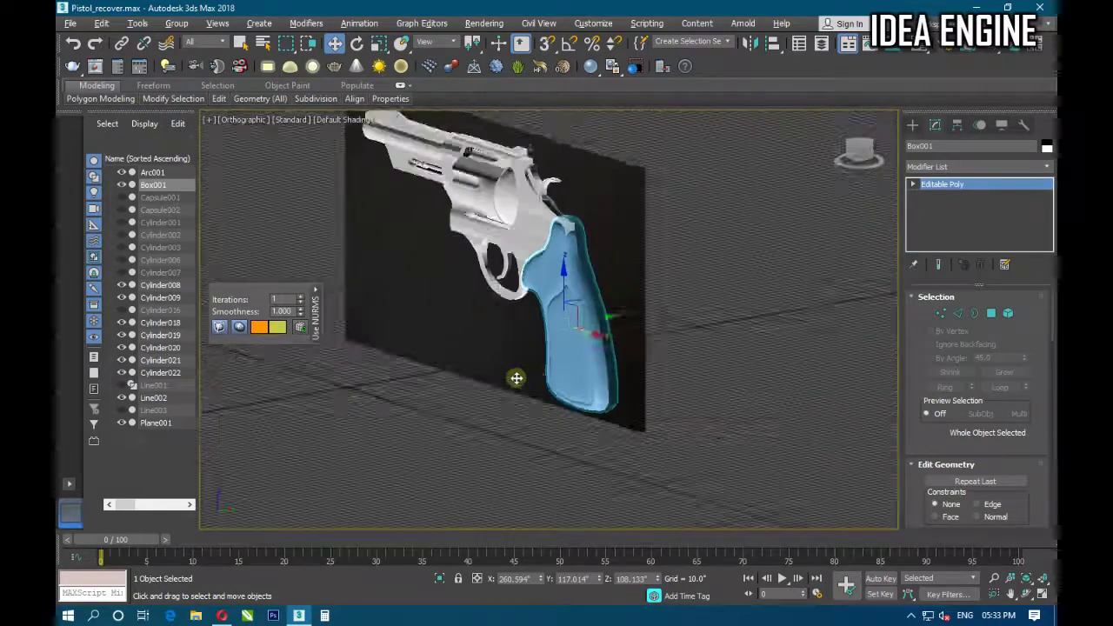